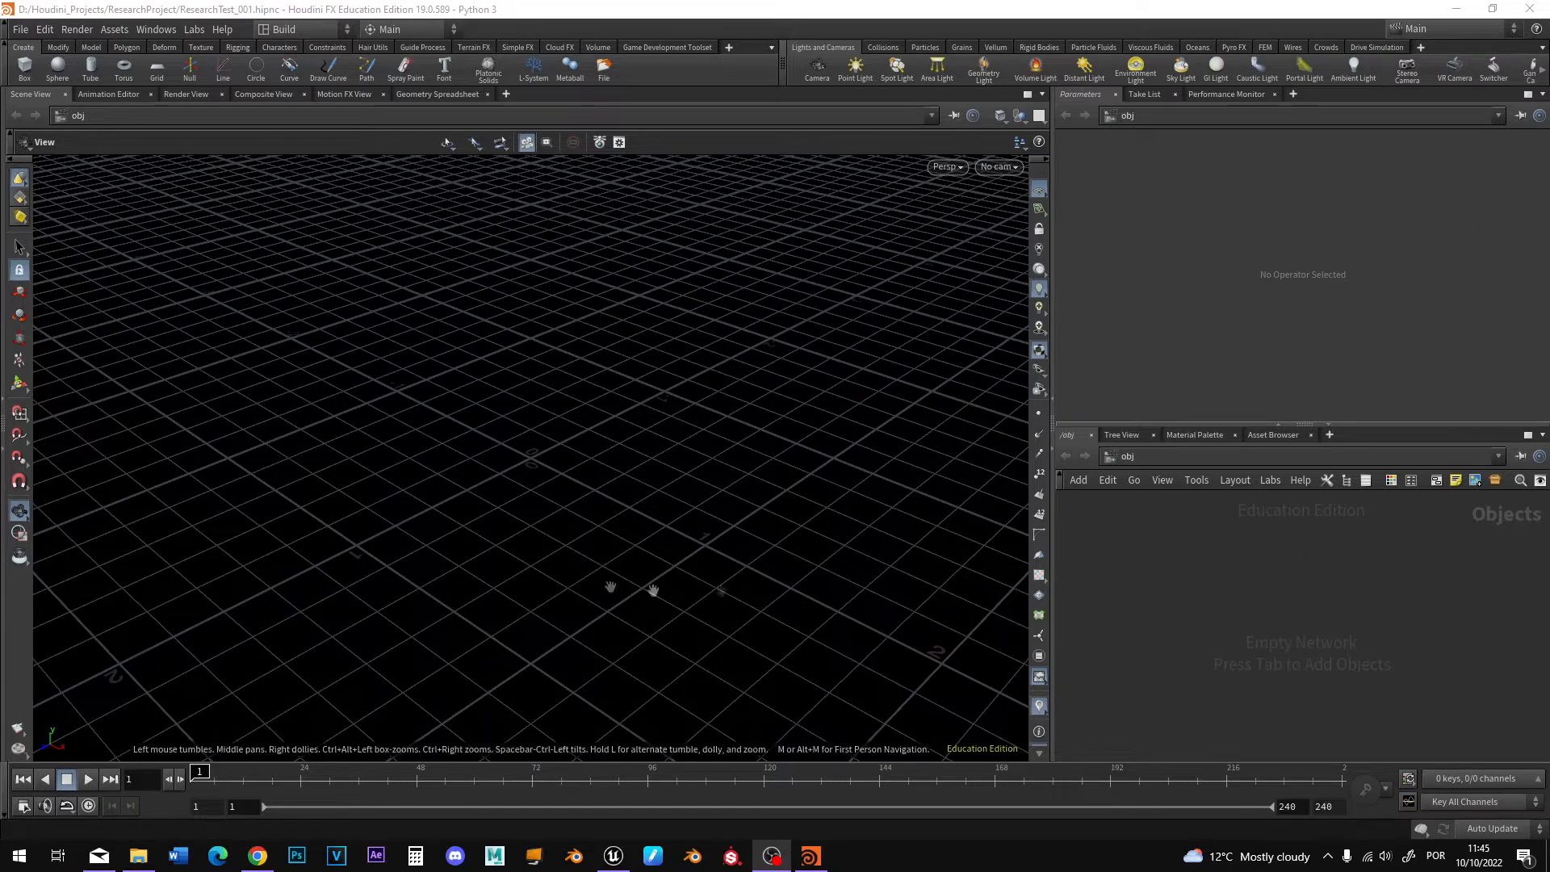
Add a Geometry node to the empty object network.
{"action": "left_click", "coordinate": [1170, 551]}
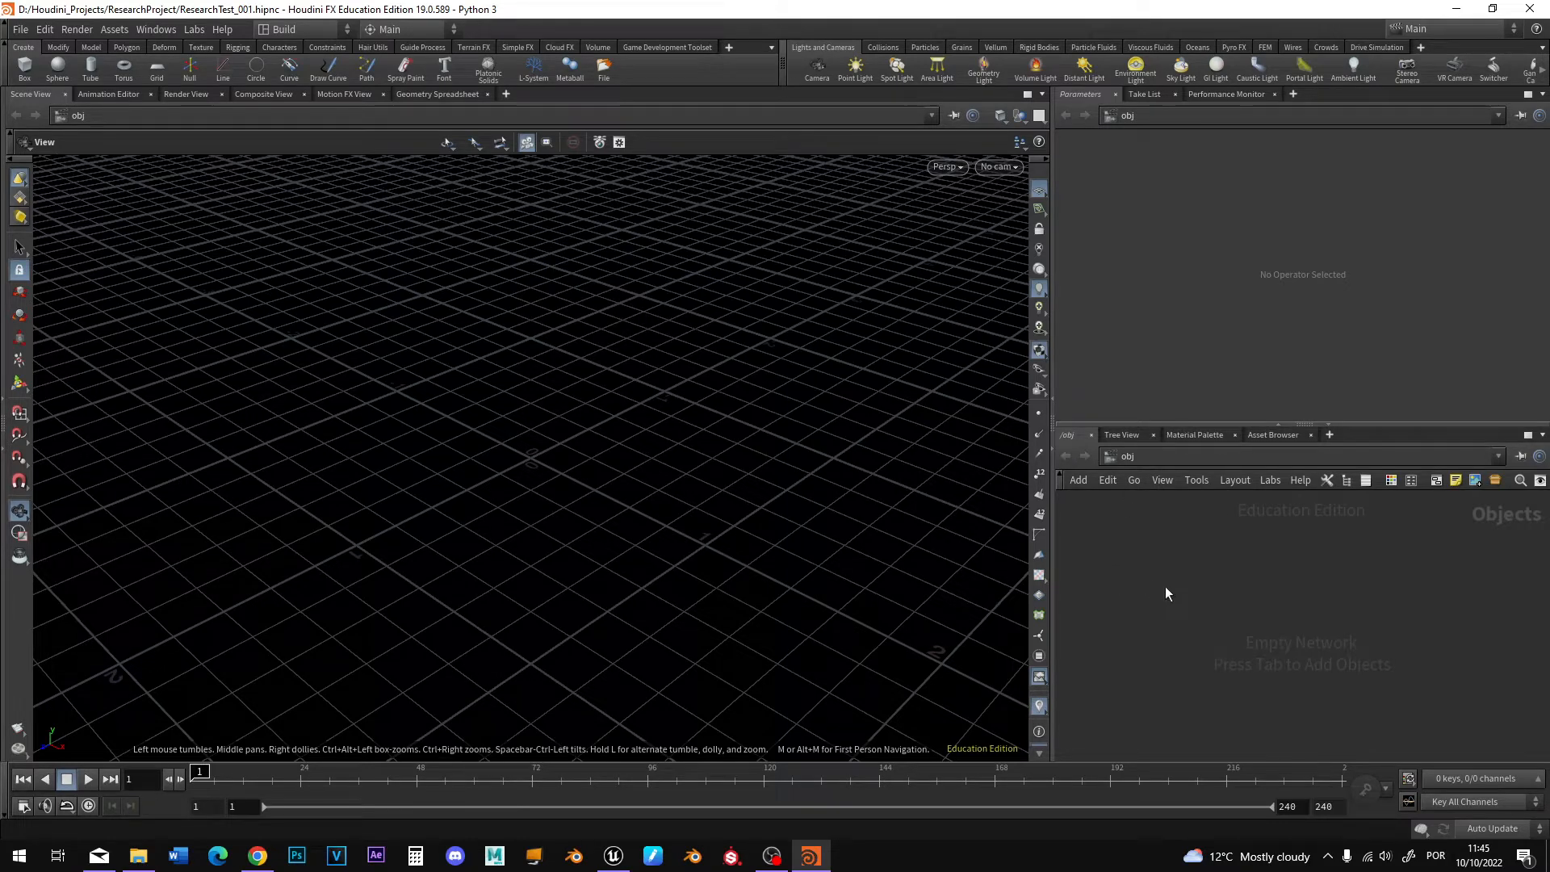
{"action": "key", "text": "Tab"}
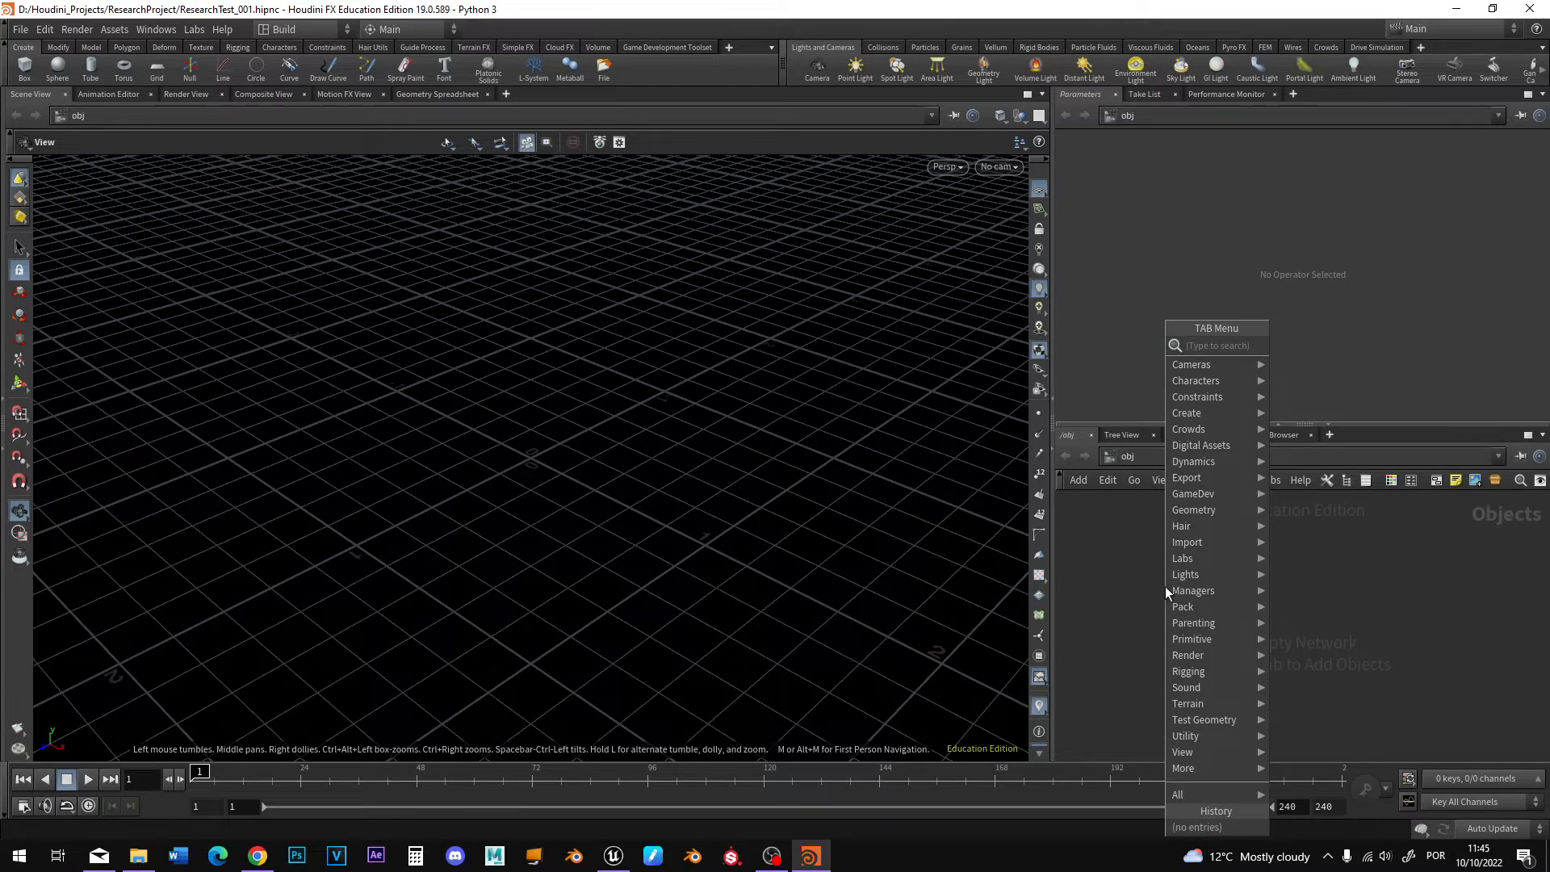
{"action": "type", "text": "geo"}
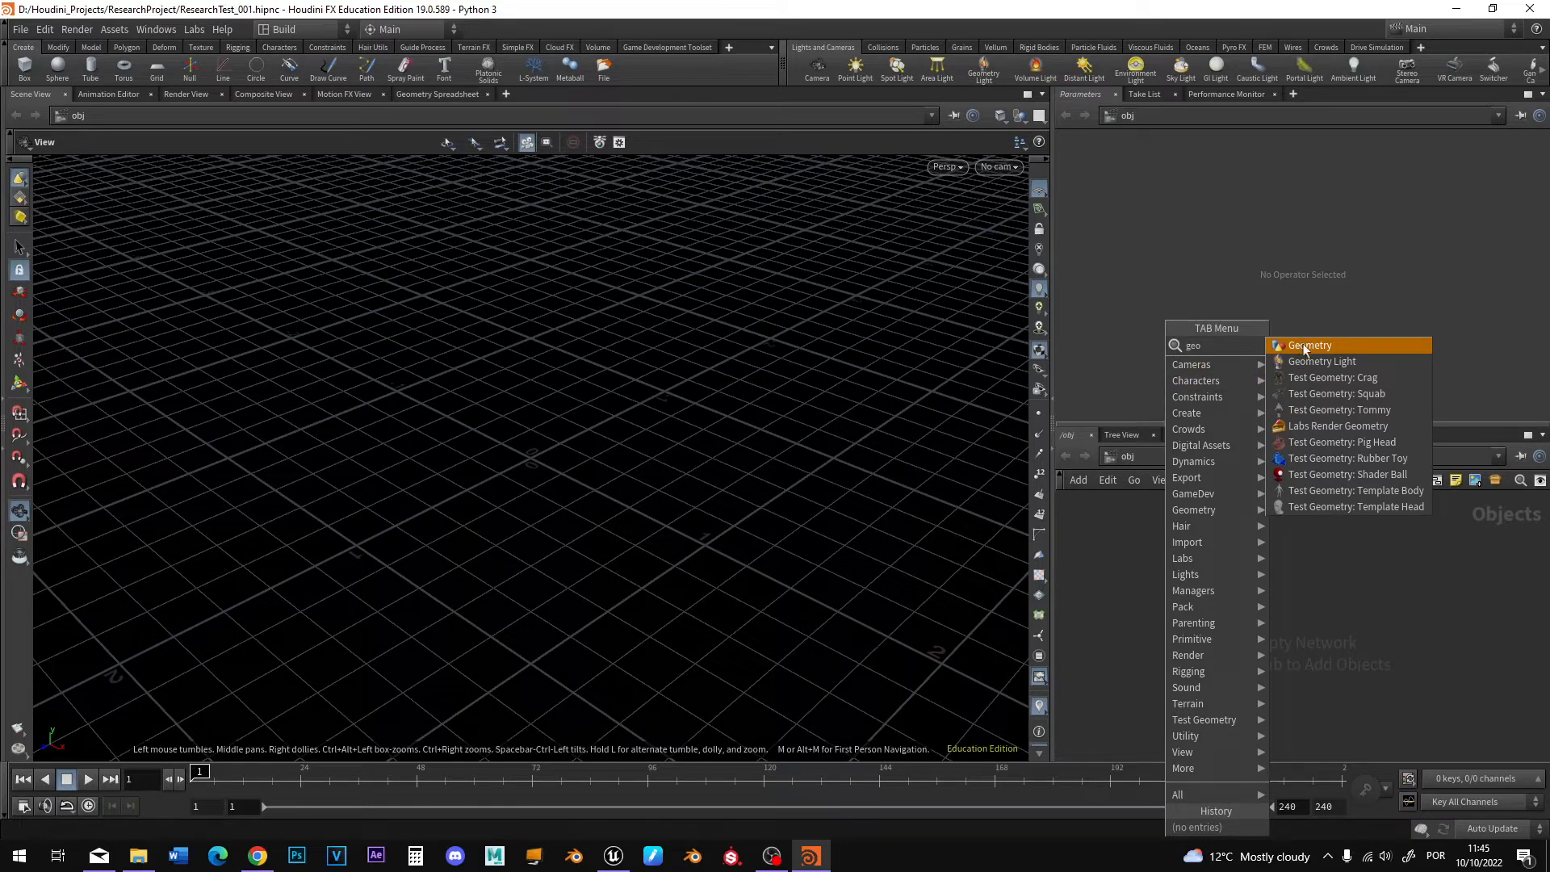
{"action": "key", "text": "Return"}
{"action": "left_click", "coordinate": [1198, 583]}
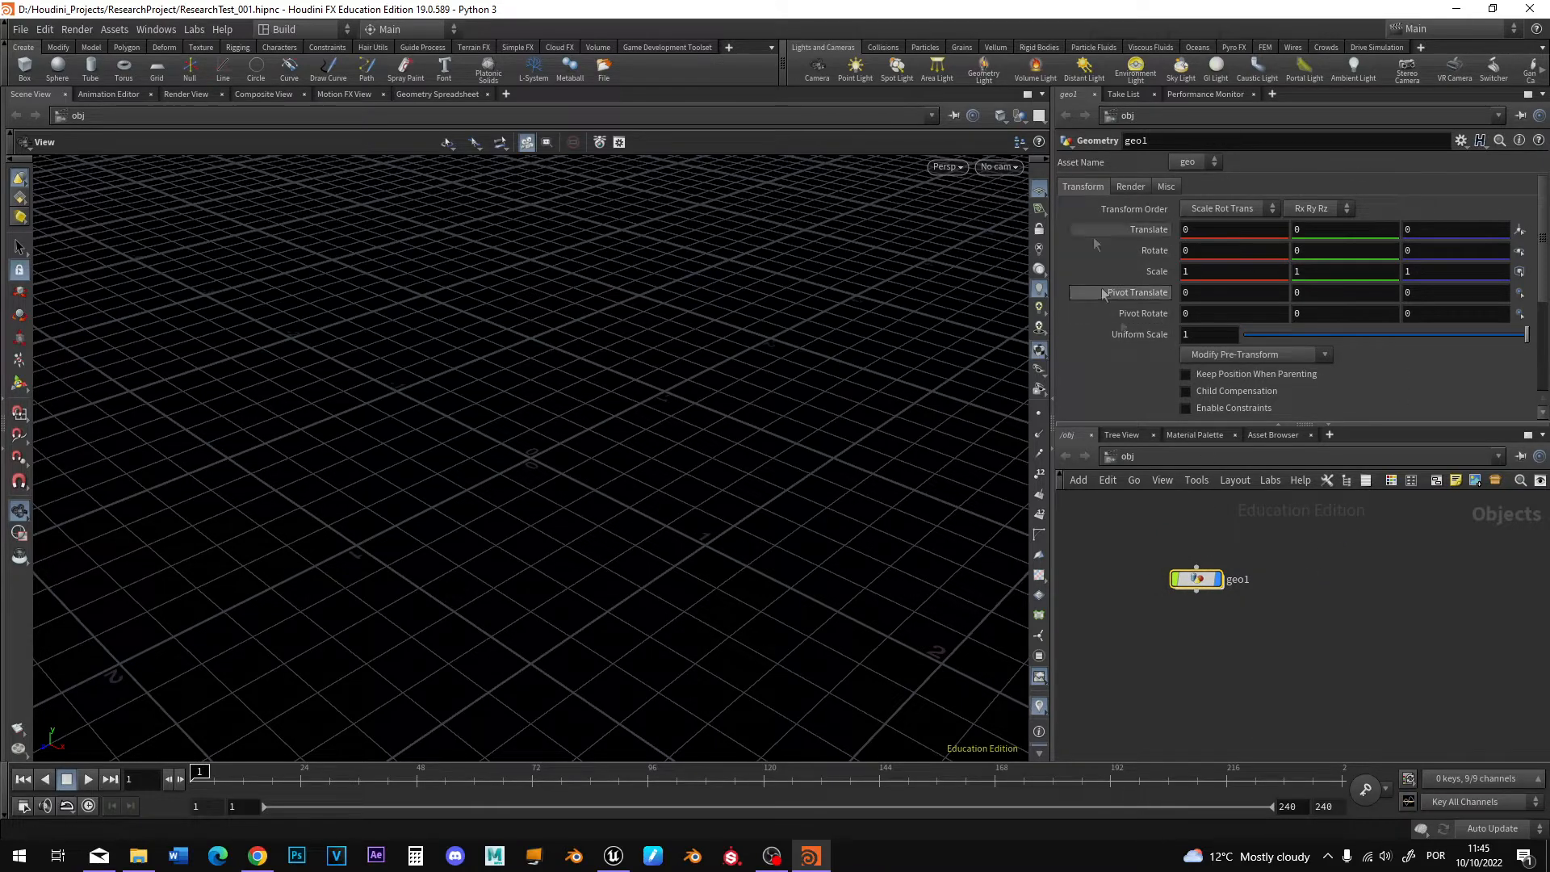
Rename the new geometry node as Terrain.
{"action": "double_click", "coordinate": [1238, 579]}
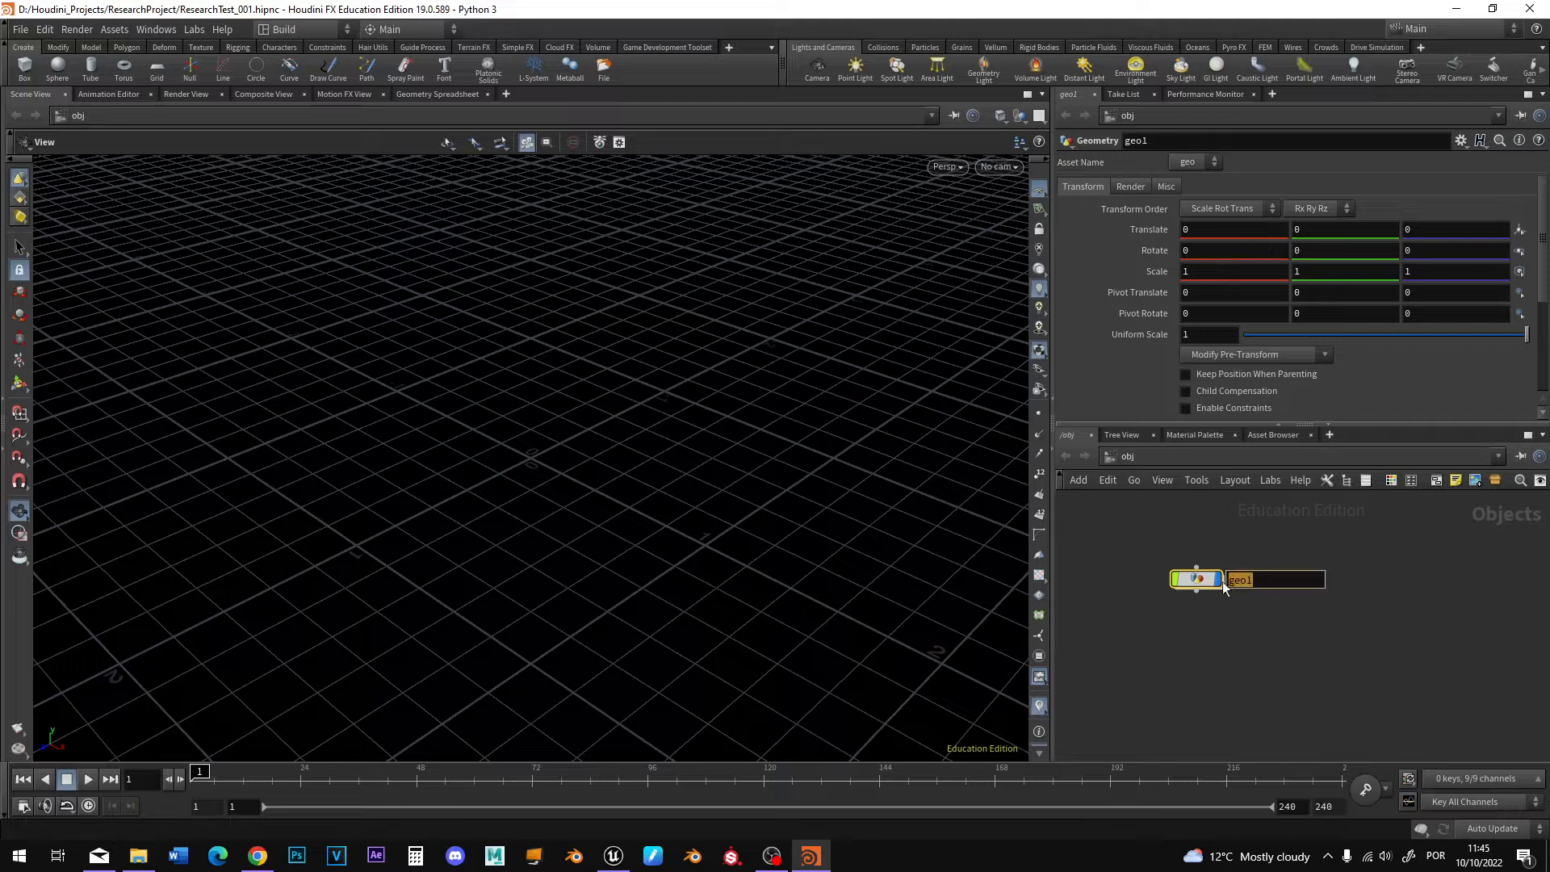
{"action": "type", "text": "Terrain"}
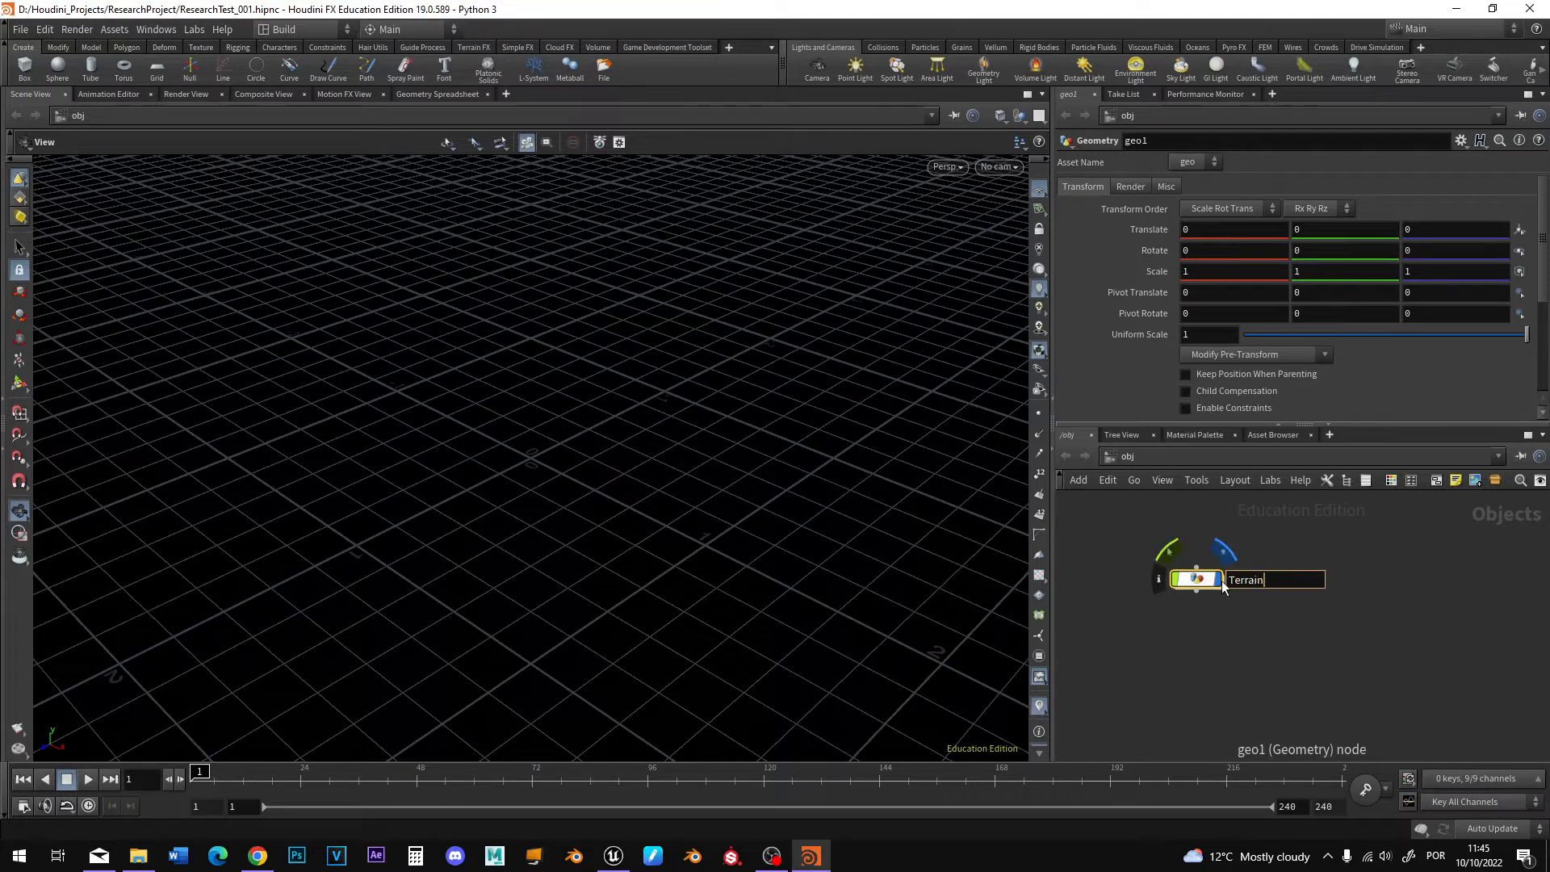
{"action": "key", "text": "Return"}
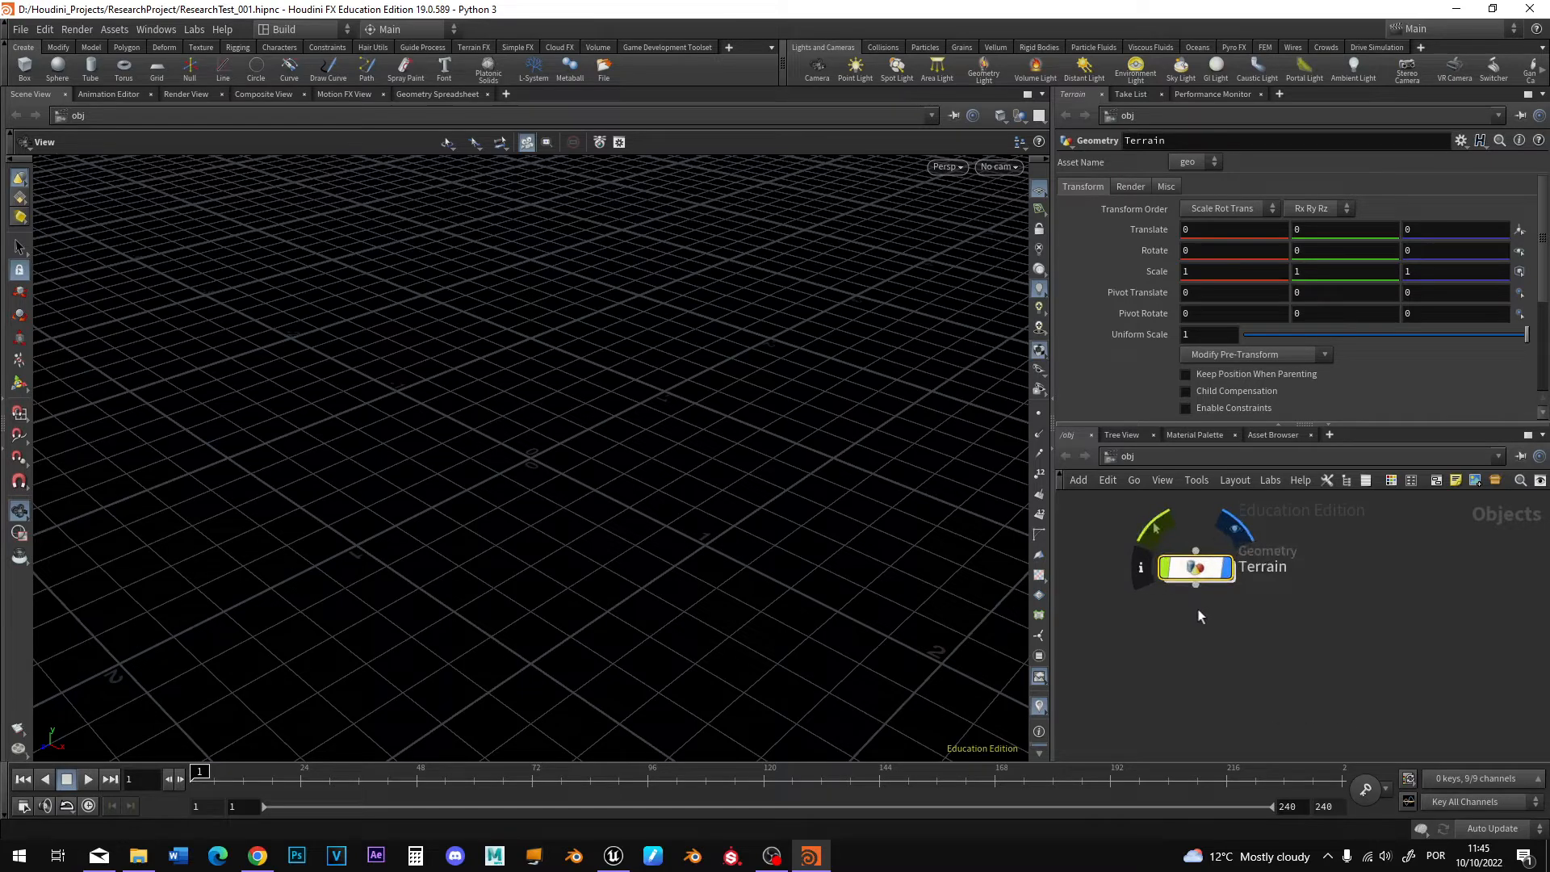
{"action": "scroll", "coordinate": [1199, 611], "scroll_direction": "up", "scroll_amount": 2}
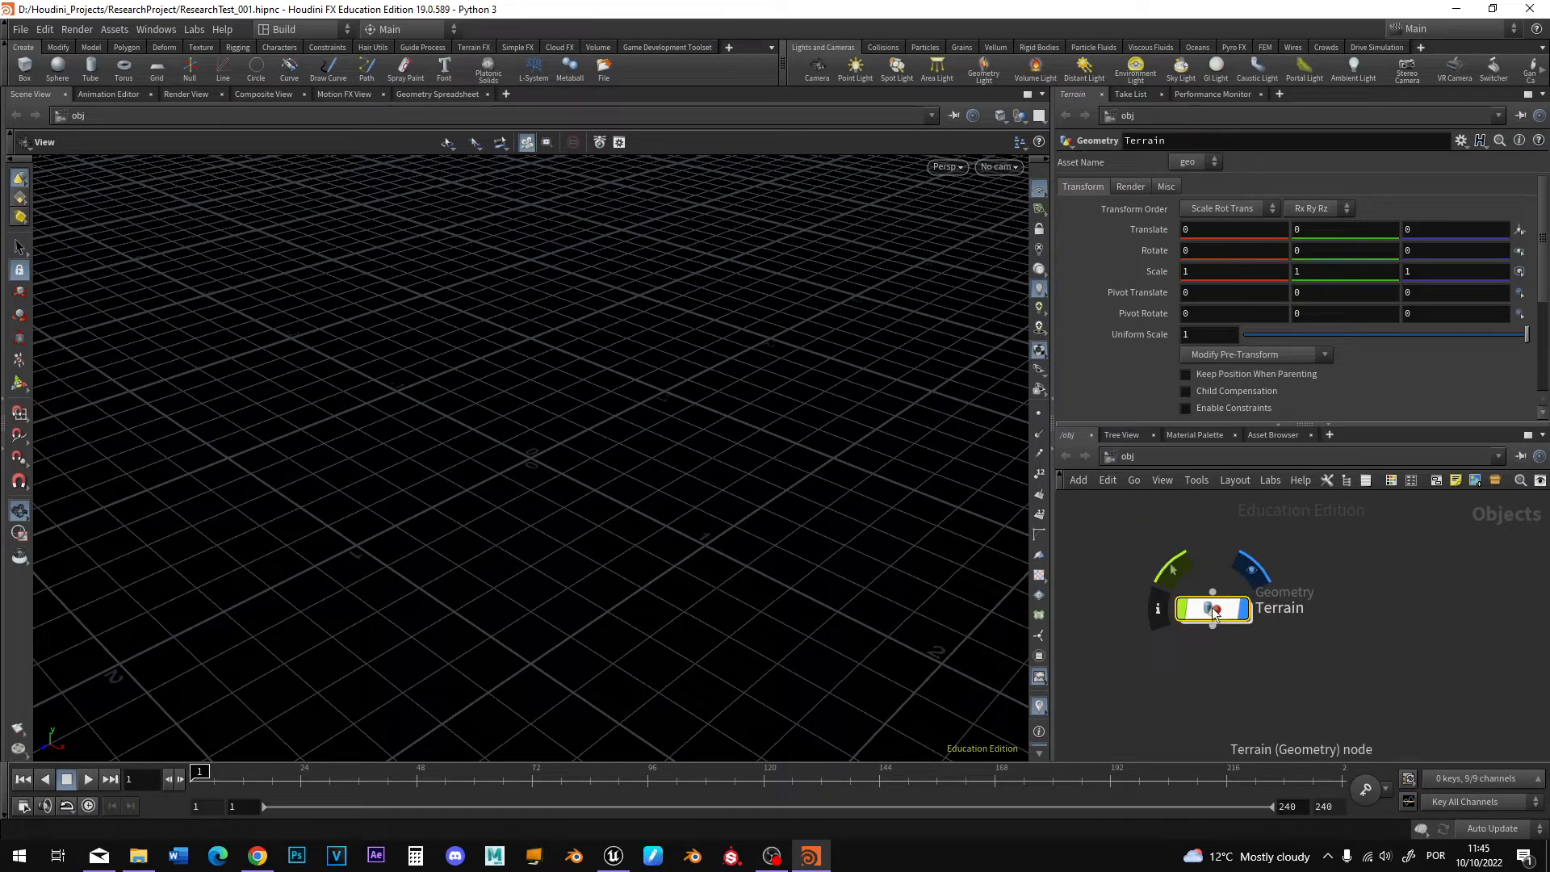
Add a HeightField node inside the Terrain geometry network.
{"action": "double_click", "coordinate": [1214, 612]}
{"action": "key", "text": "Tab"}
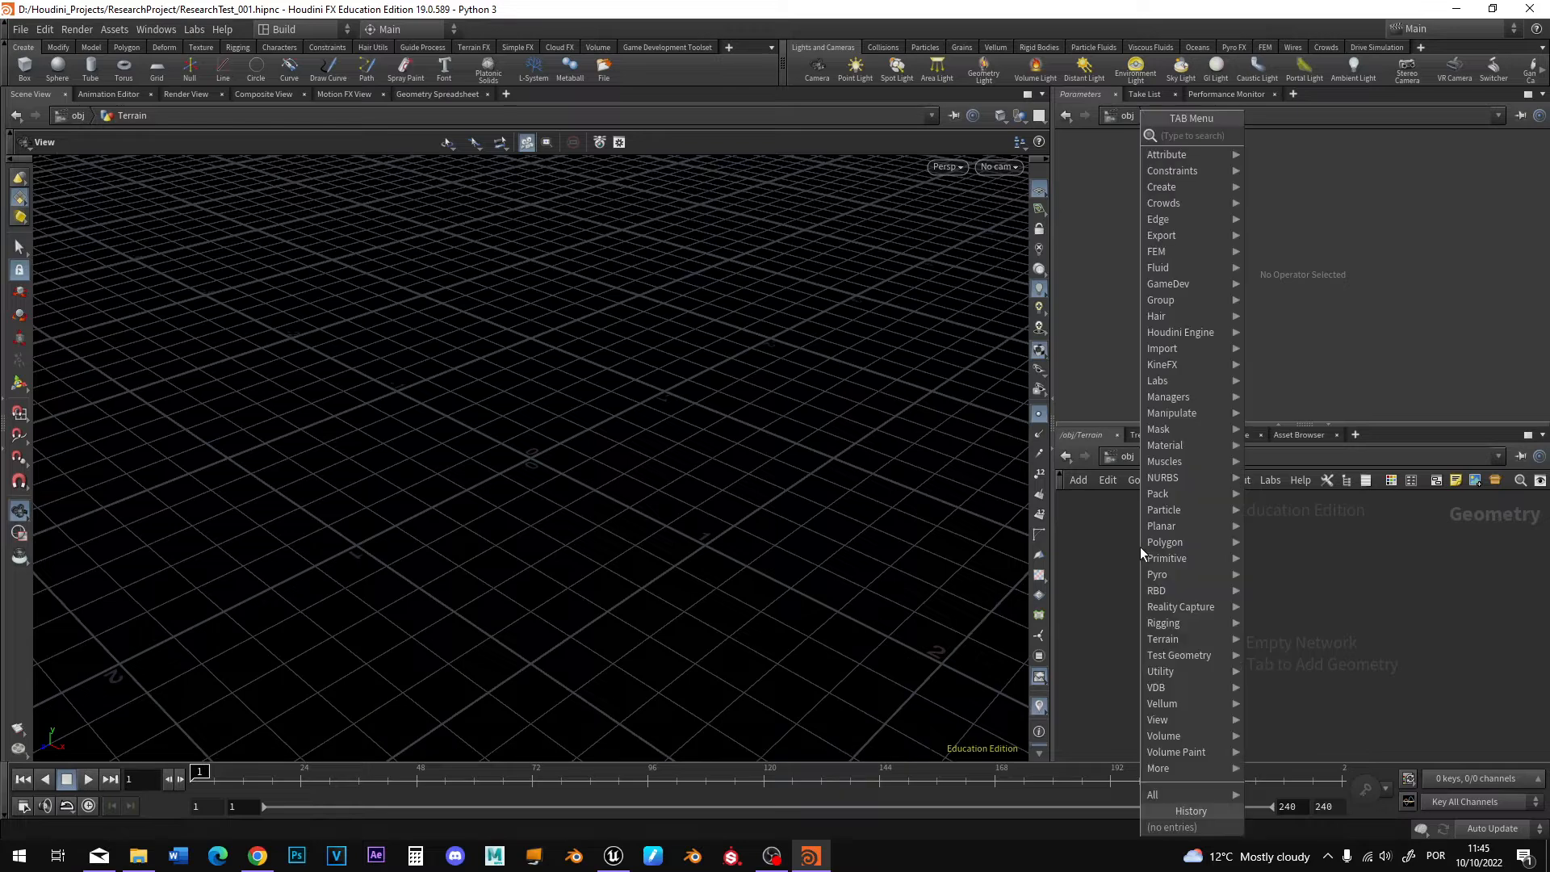
{"action": "type", "text": "heigh"}
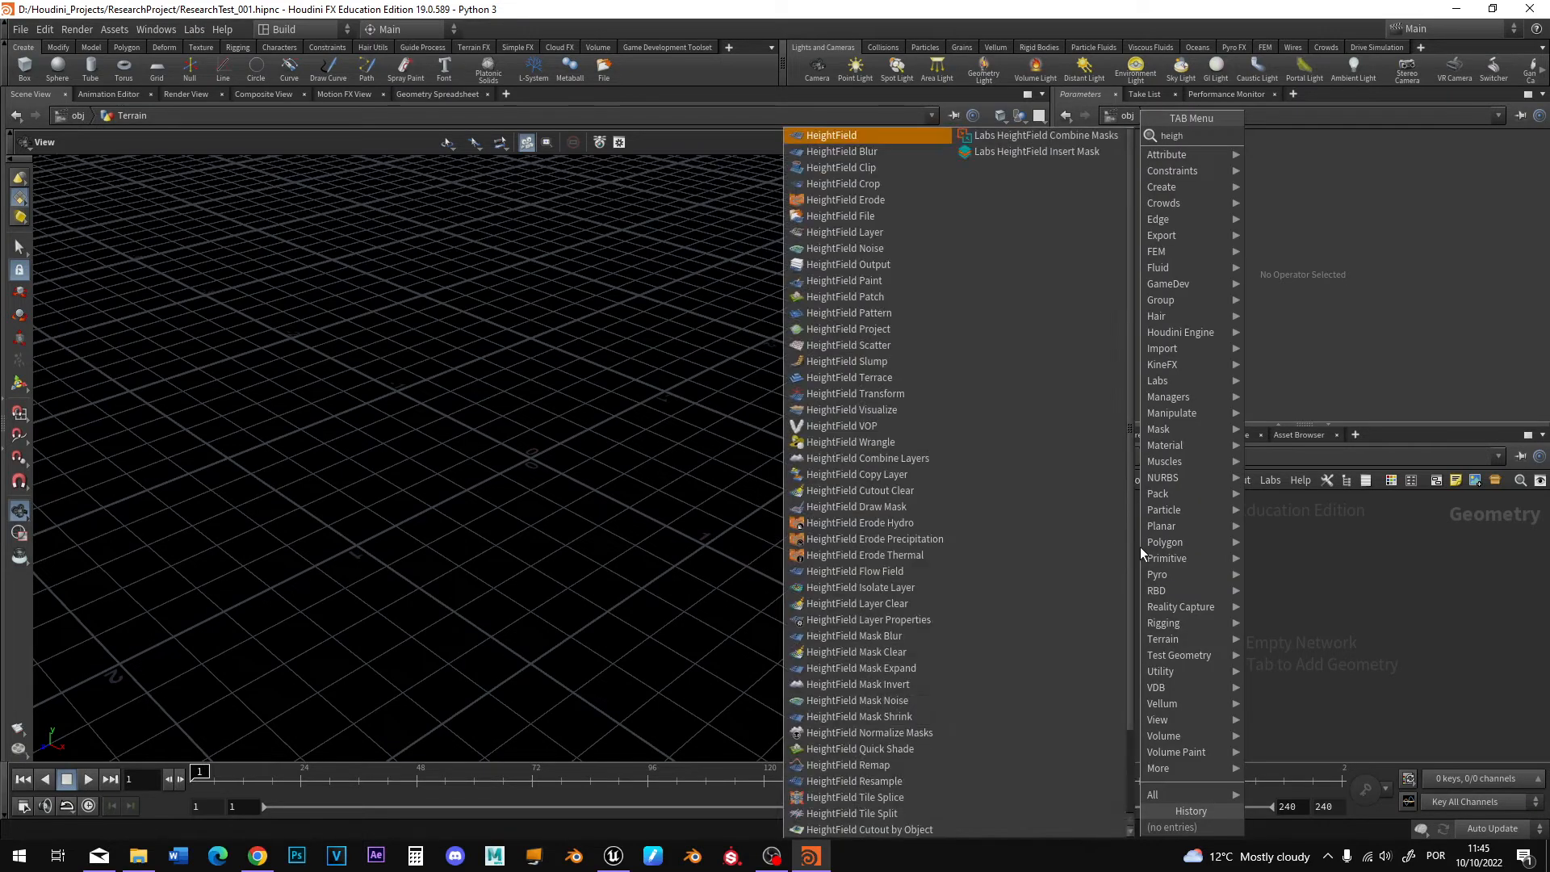
{"action": "left_click", "coordinate": [821, 134]}
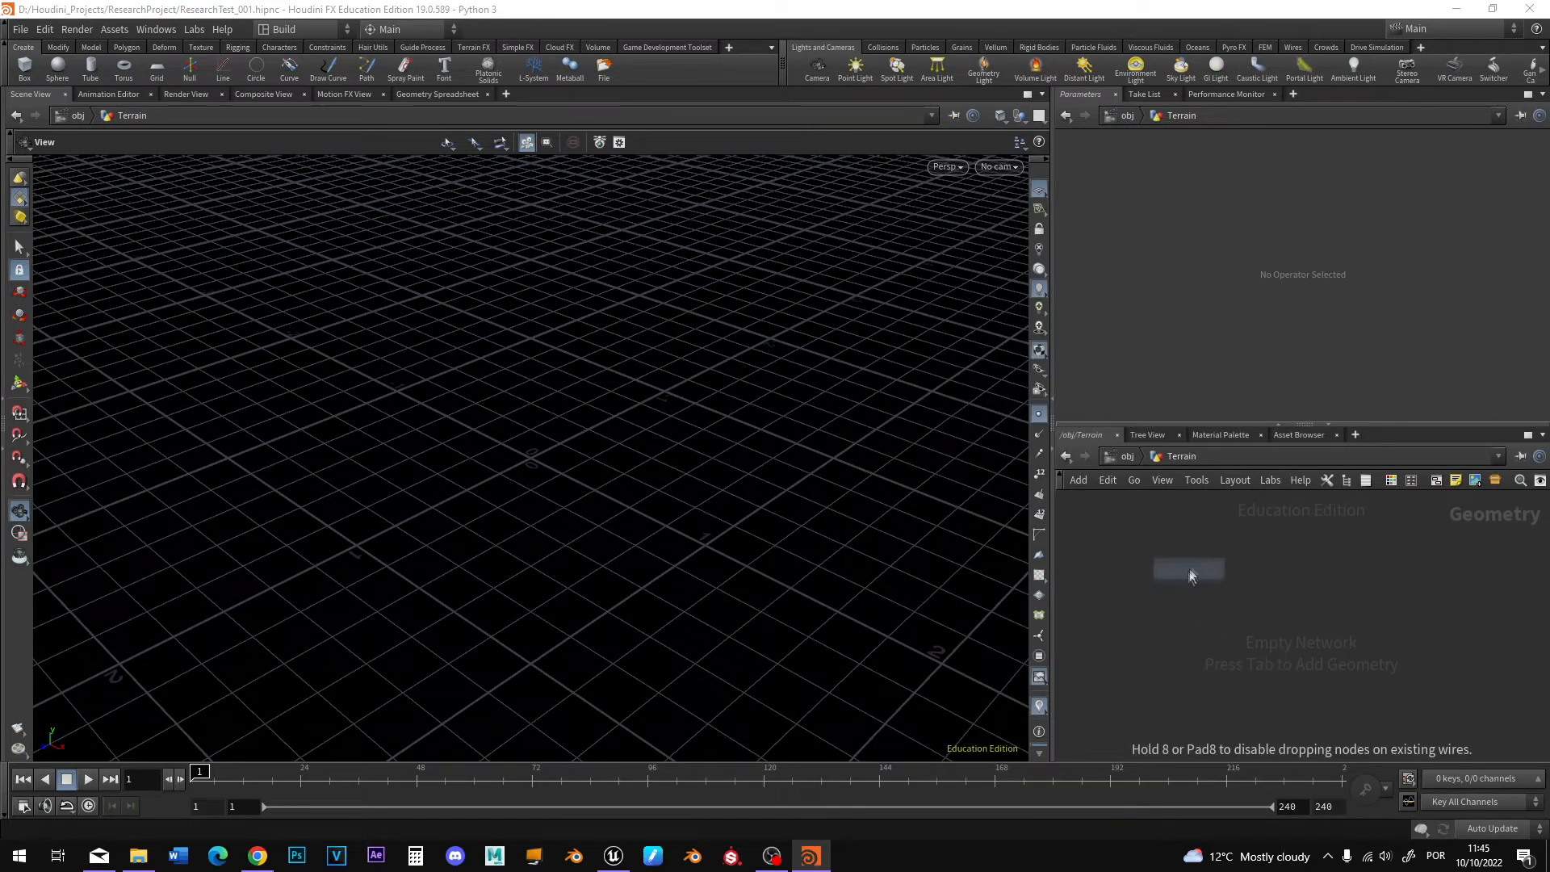
{"action": "left_click", "coordinate": [1187, 583]}
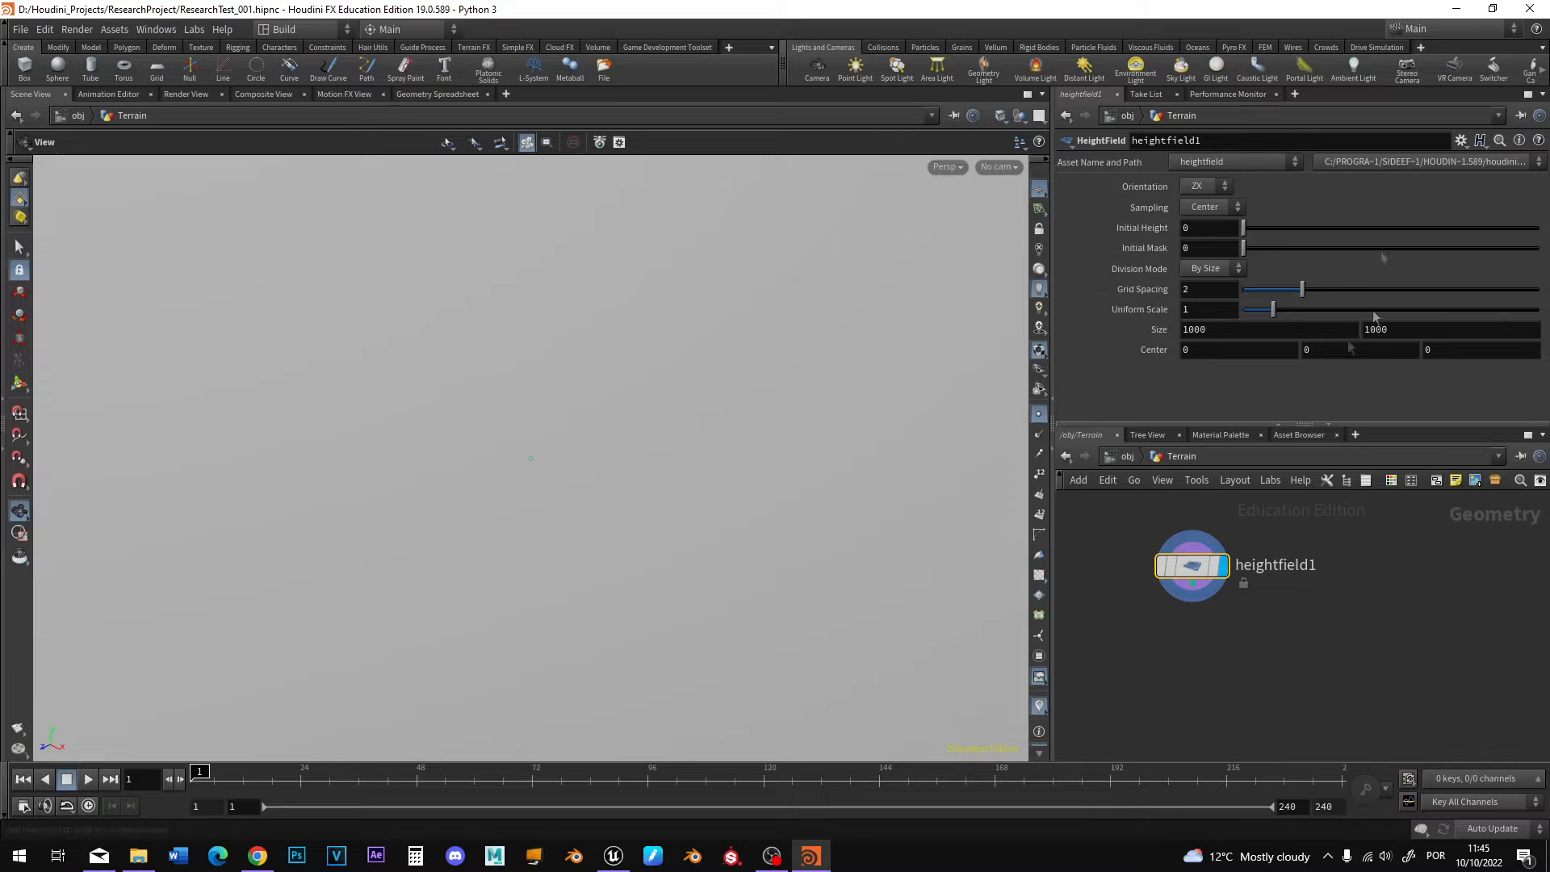
Set the heightfield's size to 100 by 100 and bring the whole terrain into view.
{"action": "mouse_move", "coordinate": [539, 442]}
{"action": "middle_mouse_down"}
{"action": "mouse_move", "coordinate": [554, 426]}
{"action": "mouse_move", "coordinate": [562, 442]}
{"action": "middle_mouse_up"}
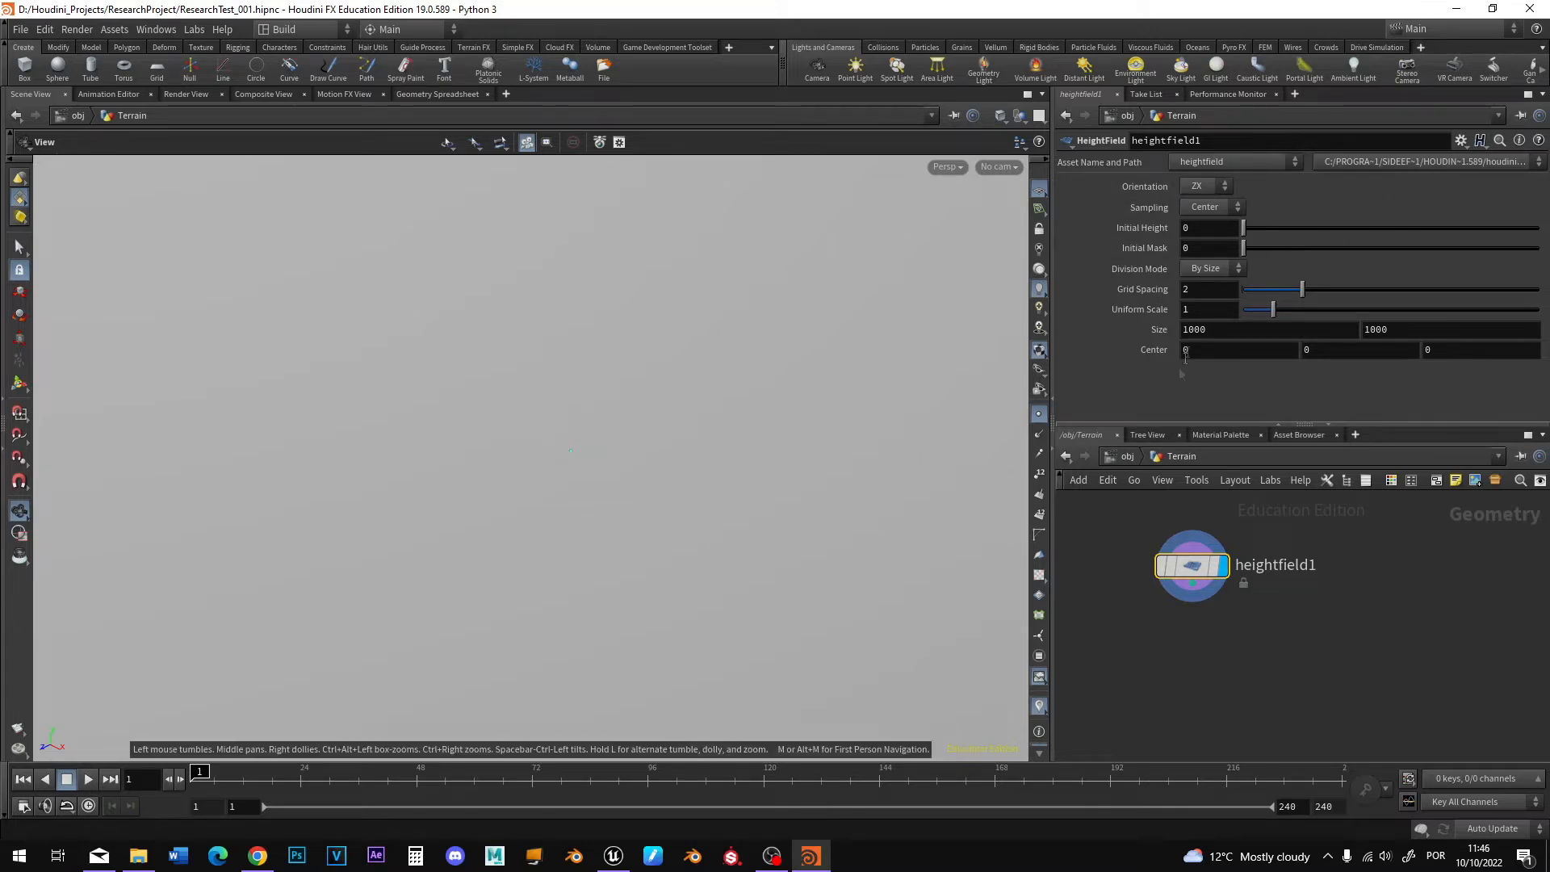
{"action": "left_click", "coordinate": [1215, 329]}
{"action": "key", "text": "BackSpace"}
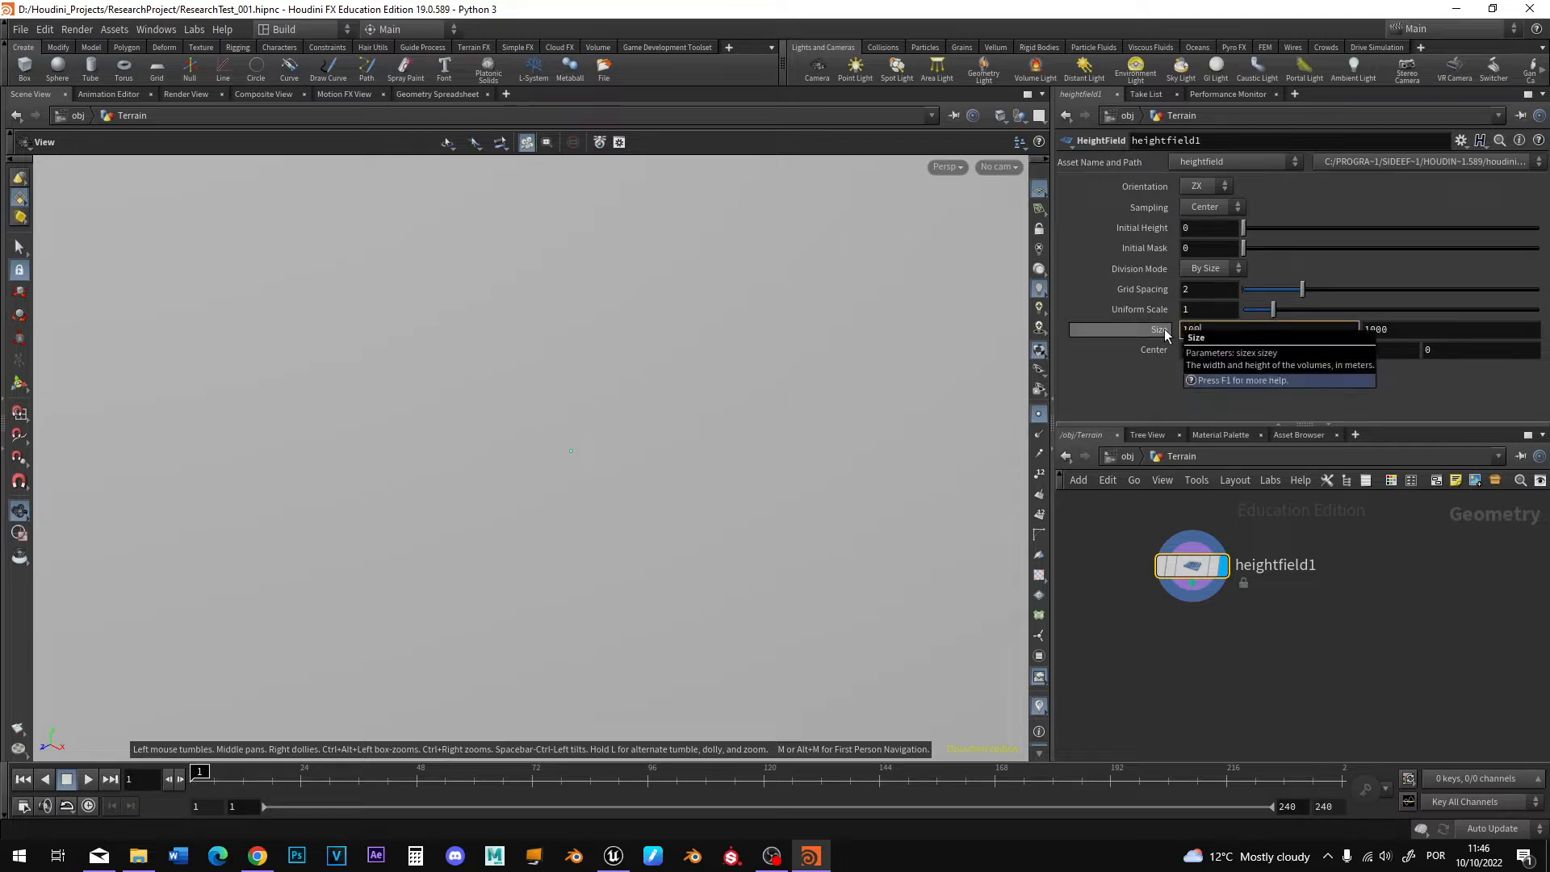
{"action": "key", "text": "Tab"}
{"action": "type", "text": "100"}
{"action": "key", "text": "Return"}
{"action": "left_click_drag", "start_coordinate": [659, 307], "coordinate": [488, 436]}
{"action": "scroll", "coordinate": [671, 406], "scroll_direction": "down", "scroll_amount": 5}
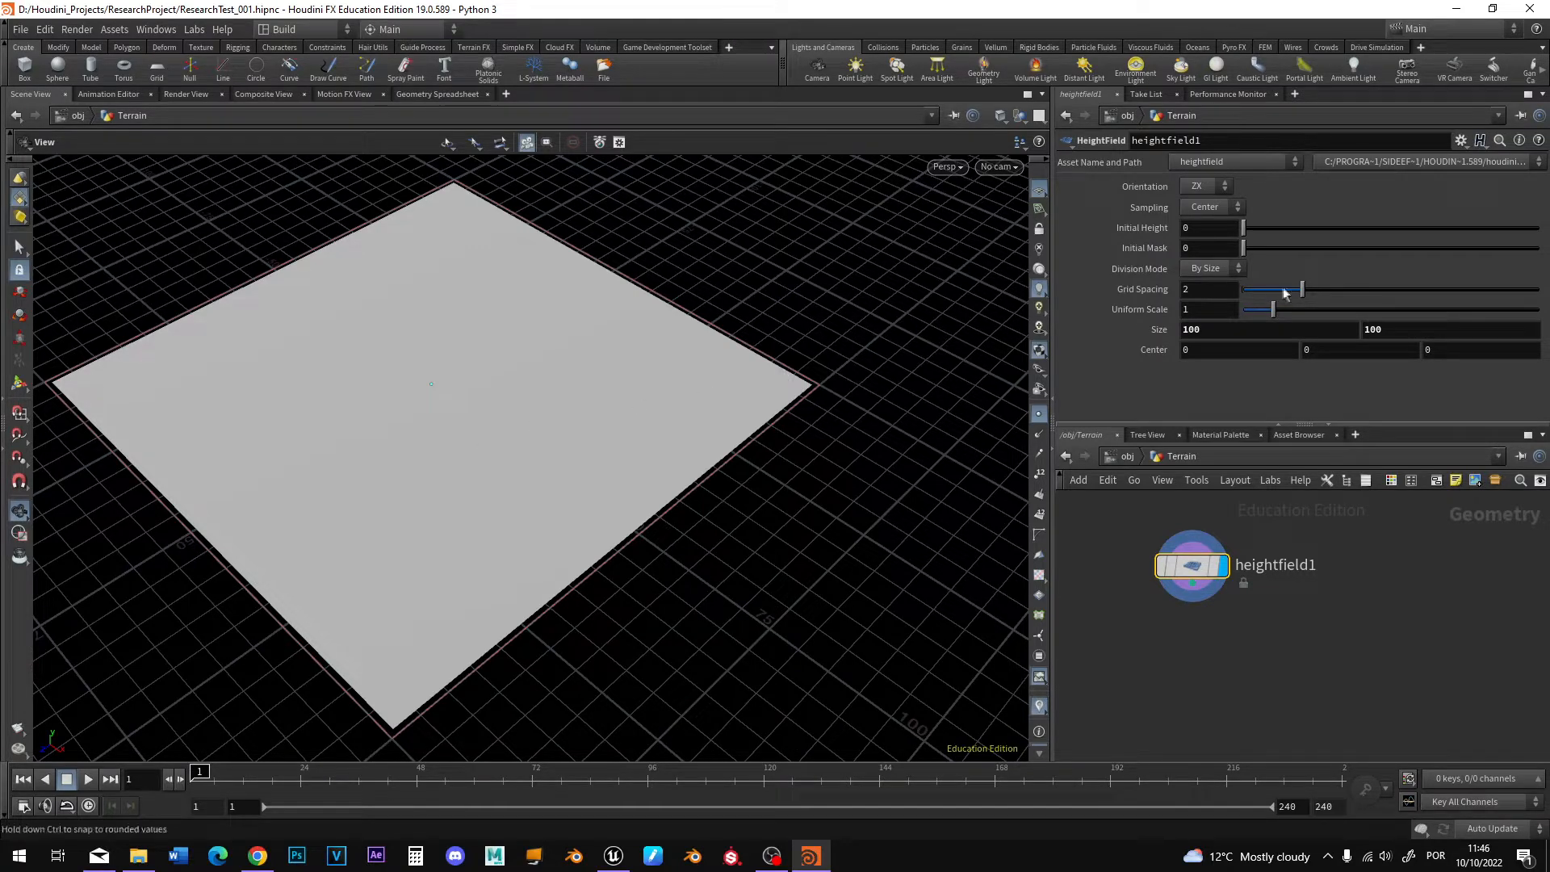
{"action": "left_click_drag", "start_coordinate": [644, 602], "coordinate": [610, 580]}
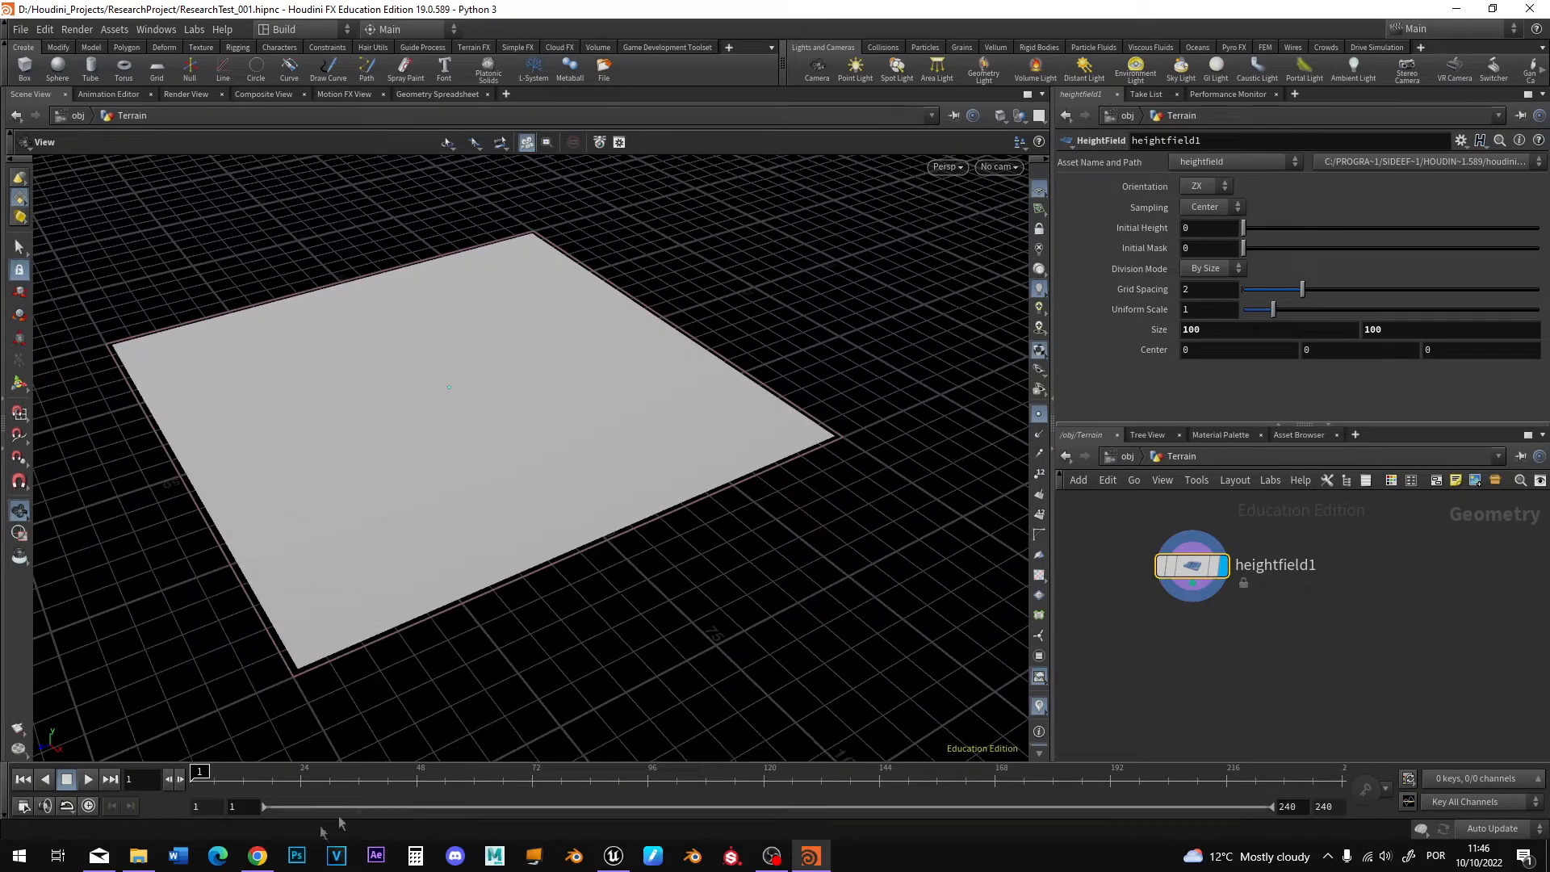
Switch to Chrome and examine the recommended Unreal landscape sizes on the Landscapes page of the Houdini Engine for Unreal documentation.
{"action": "left_click", "coordinate": [259, 858]}
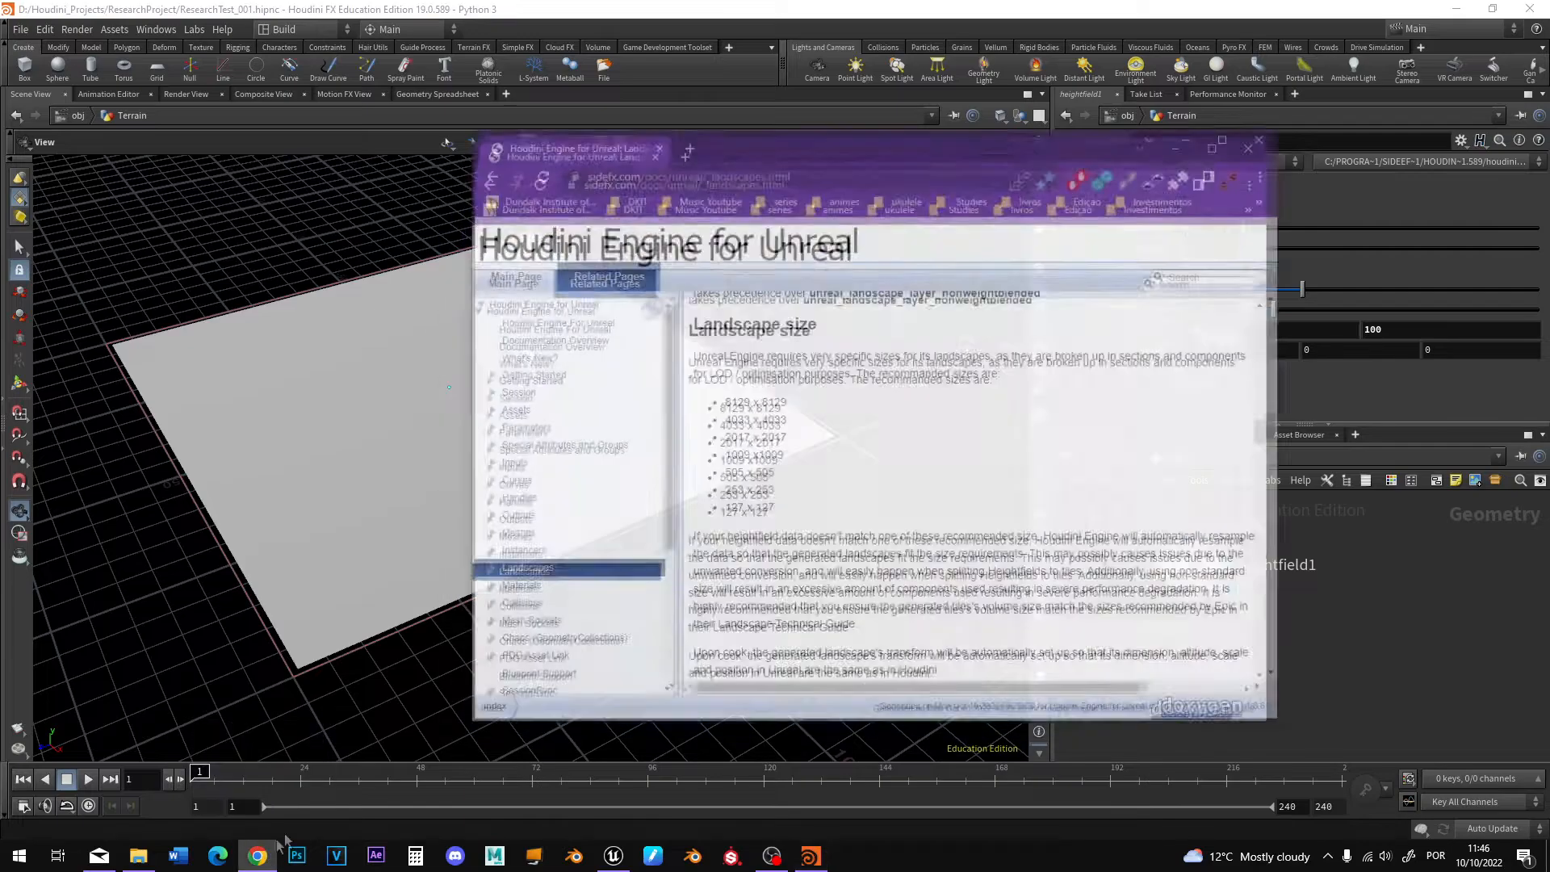
{"action": "scroll", "coordinate": [739, 497], "scroll_direction": "up", "scroll_amount": 4}
{"action": "left_click_drag", "start_coordinate": [489, 232], "coordinate": [906, 242]}
{"action": "scroll", "coordinate": [1276, 420], "scroll_direction": "up", "scroll_amount": 10}
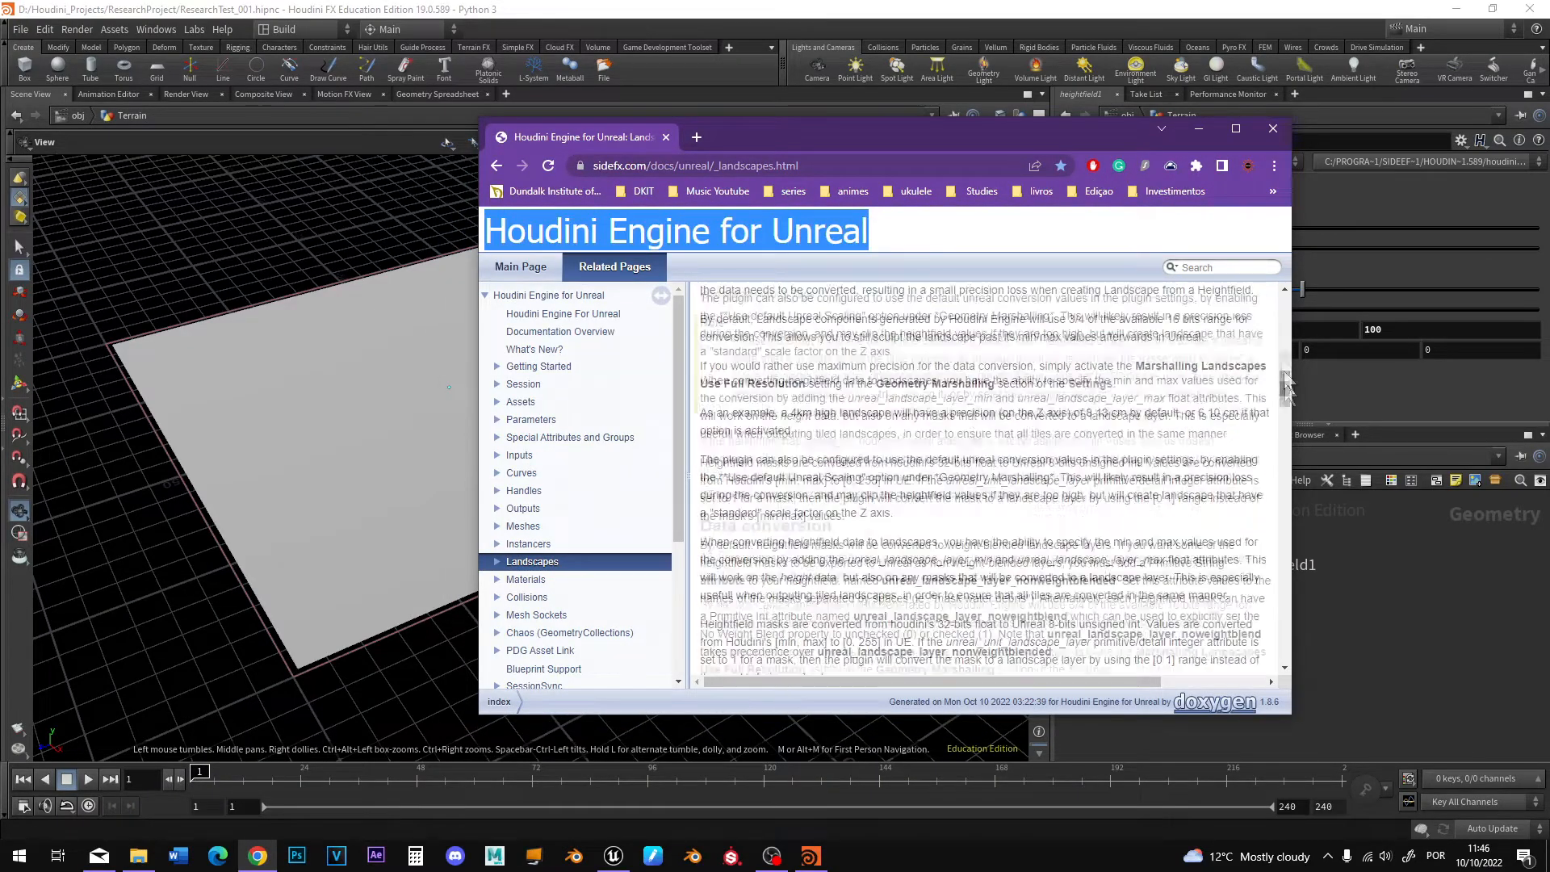
{"action": "left_click_drag", "start_coordinate": [836, 306], "coordinate": [718, 300]}
{"action": "scroll", "coordinate": [775, 529], "scroll_direction": "down", "scroll_amount": 15}
{"action": "scroll", "coordinate": [775, 529], "scroll_direction": "up", "scroll_amount": 3}
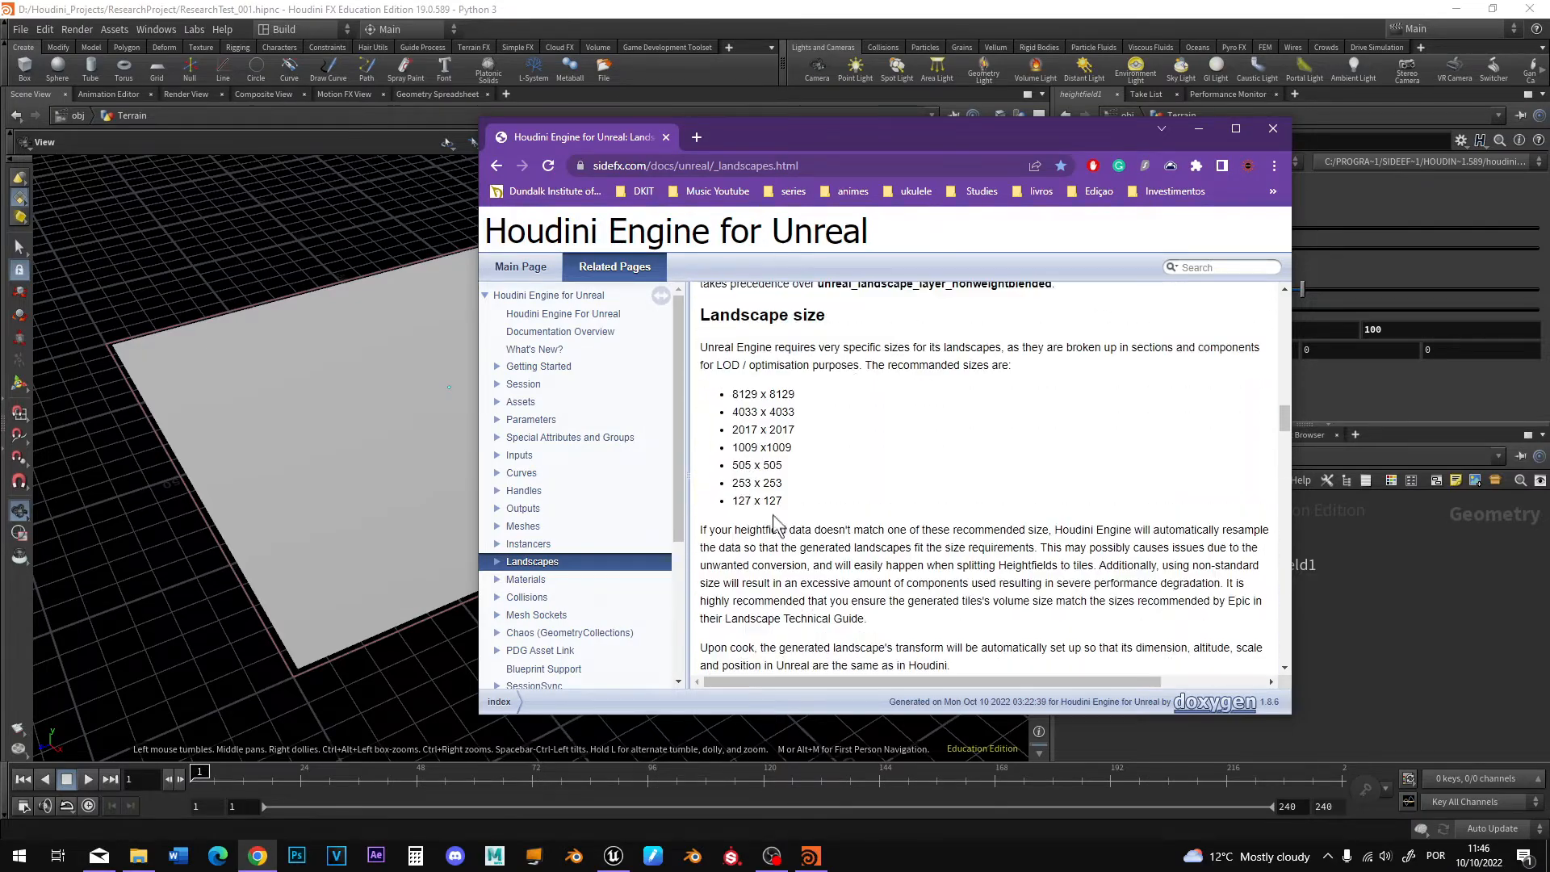
{"action": "left_click_drag", "start_coordinate": [785, 583], "coordinate": [736, 474]}
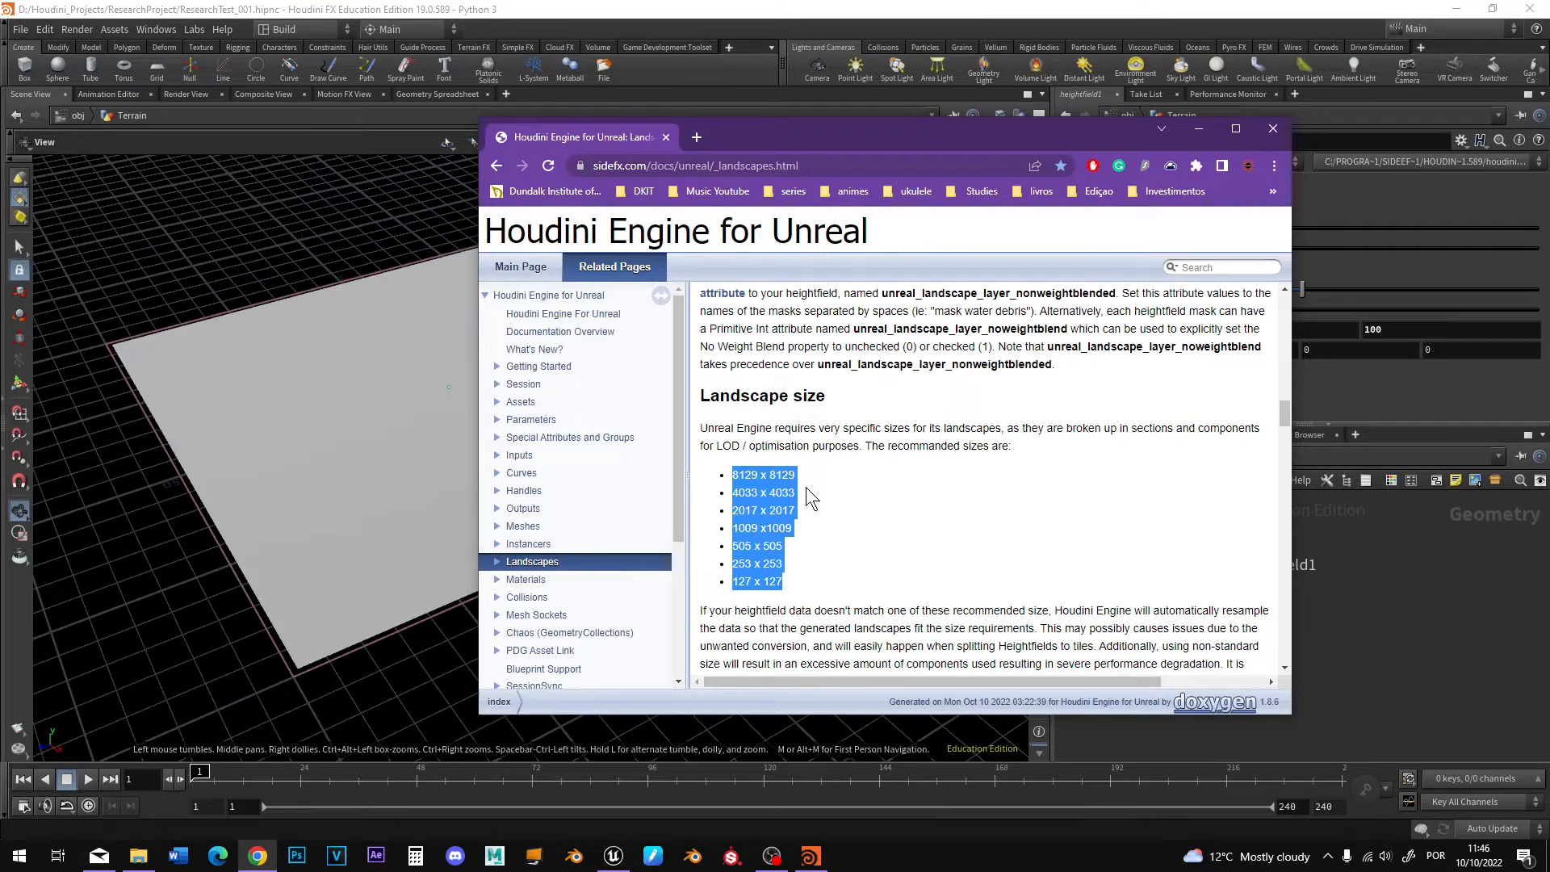
{"action": "left_click_drag", "start_coordinate": [930, 144], "coordinate": [693, 142]}
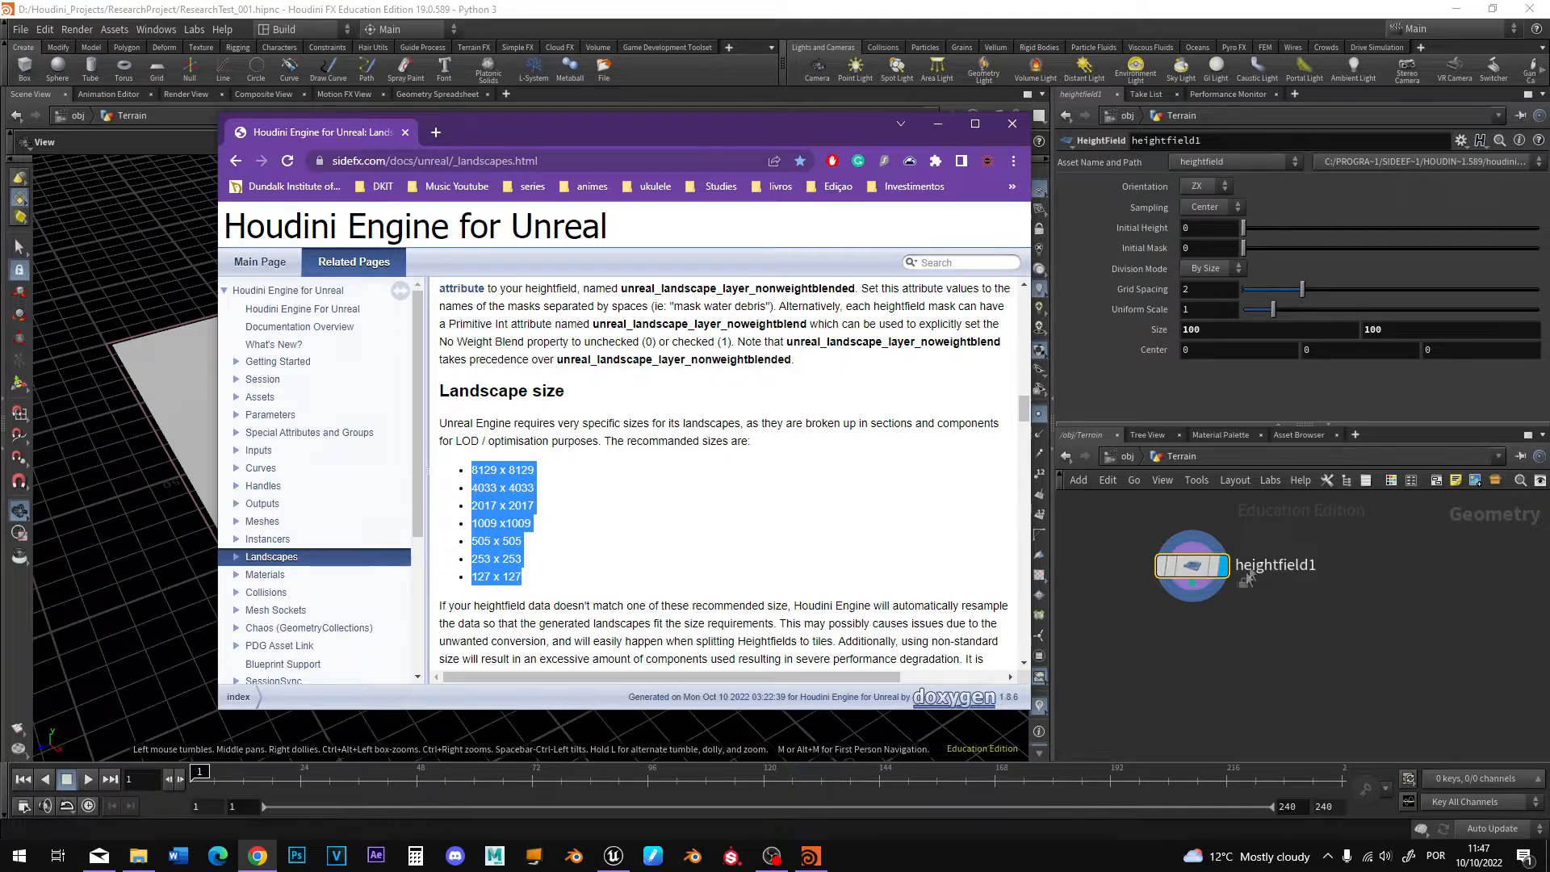
{"action": "left_click_drag", "start_coordinate": [523, 574], "coordinate": [469, 477]}
{"action": "left_click", "coordinate": [937, 124]}
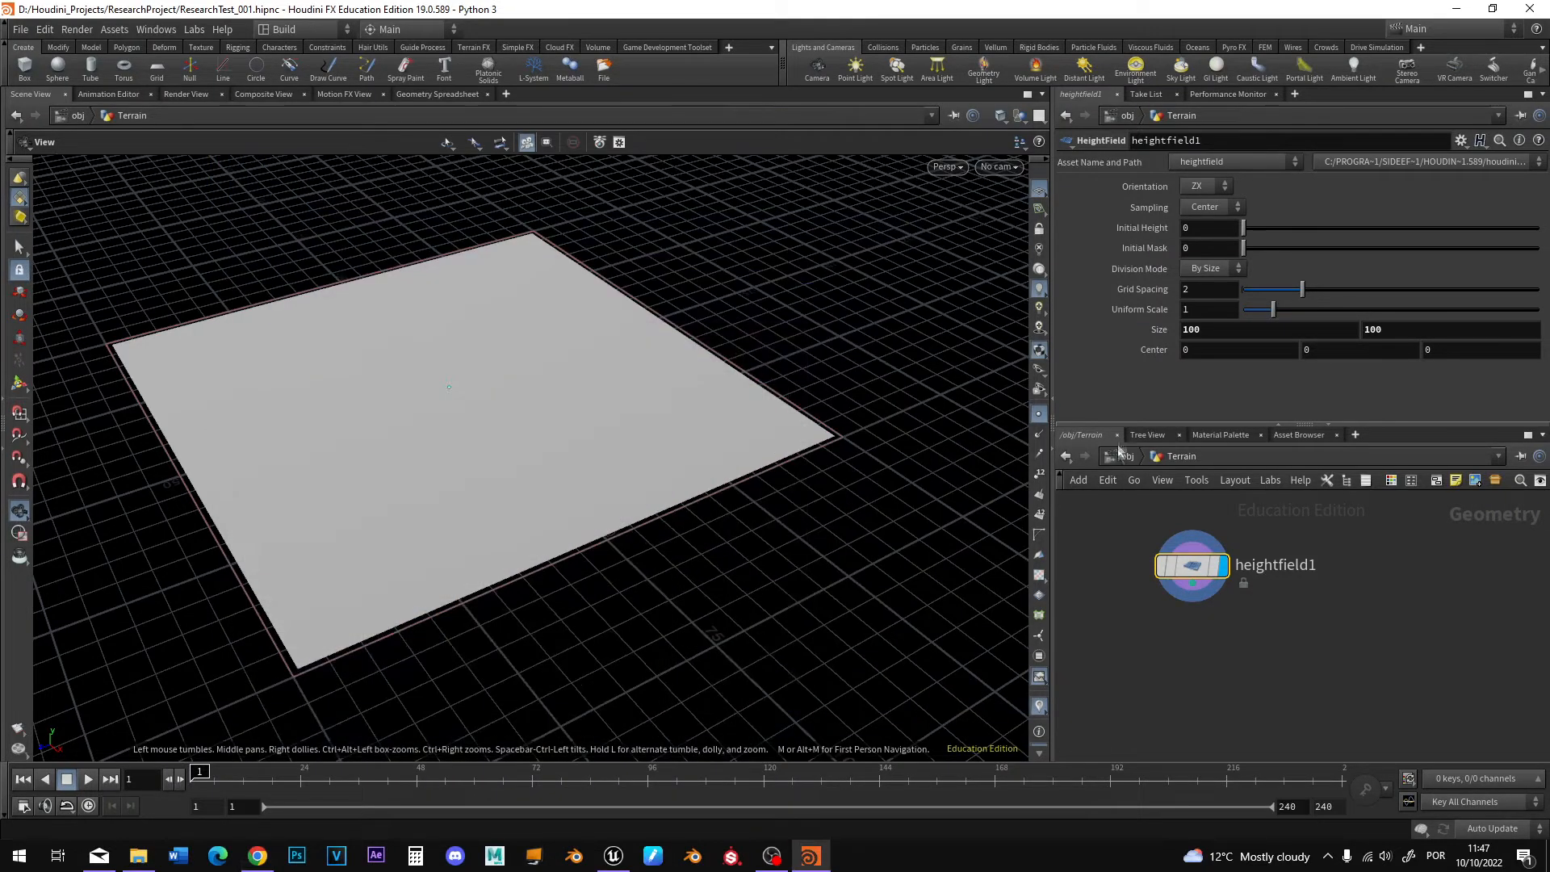
Start creating a digital asset from the Terrain object and shorten its operator name to terrain.
{"action": "left_click", "coordinate": [1128, 456]}
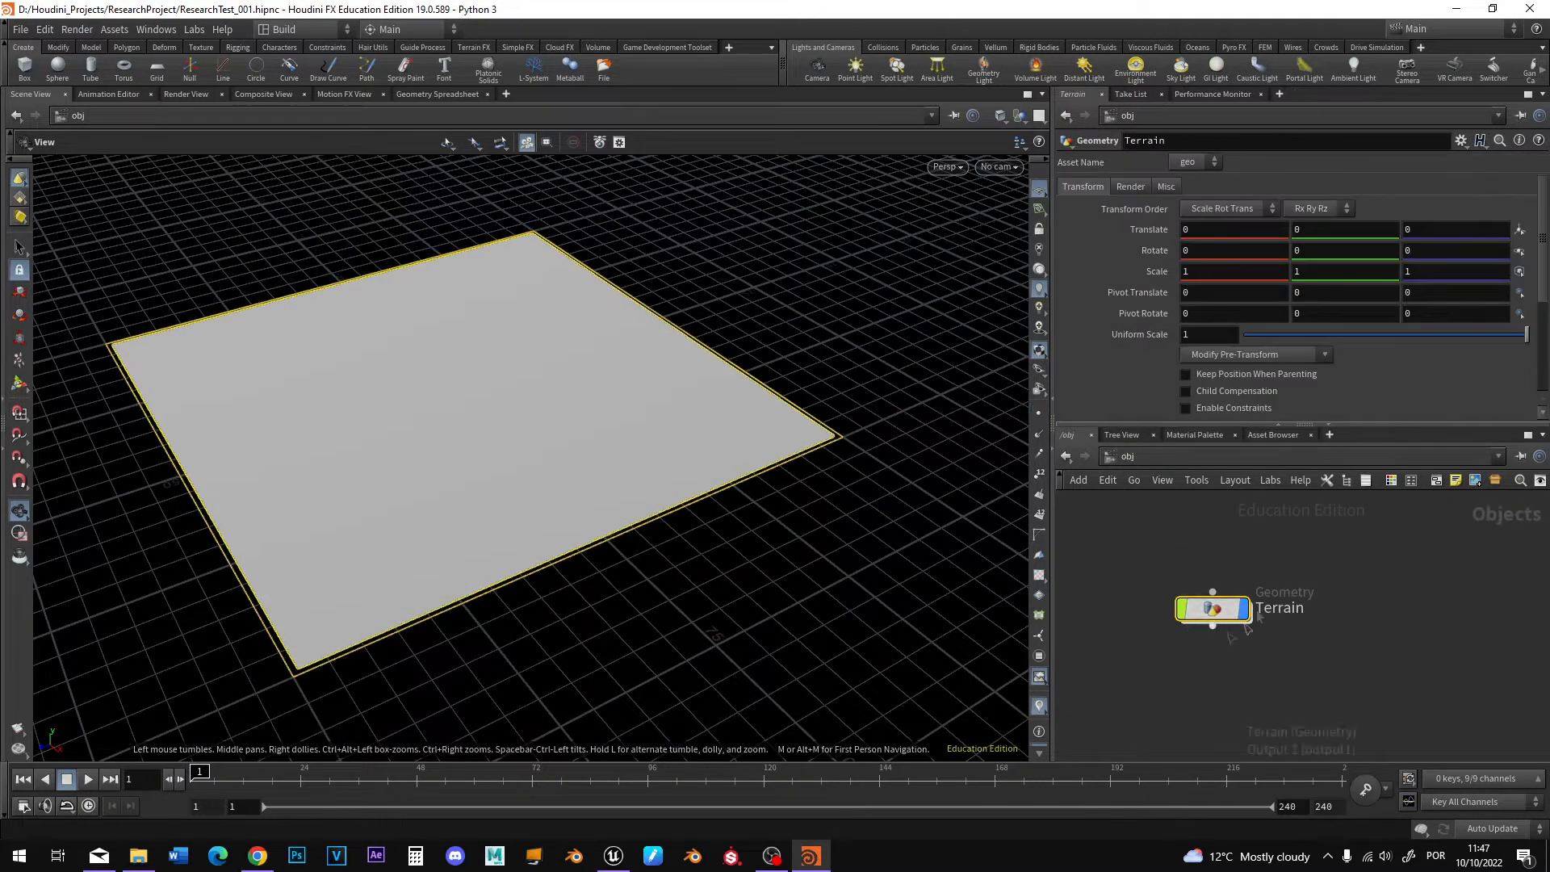
{"action": "middle_click", "coordinate": [1211, 607]}
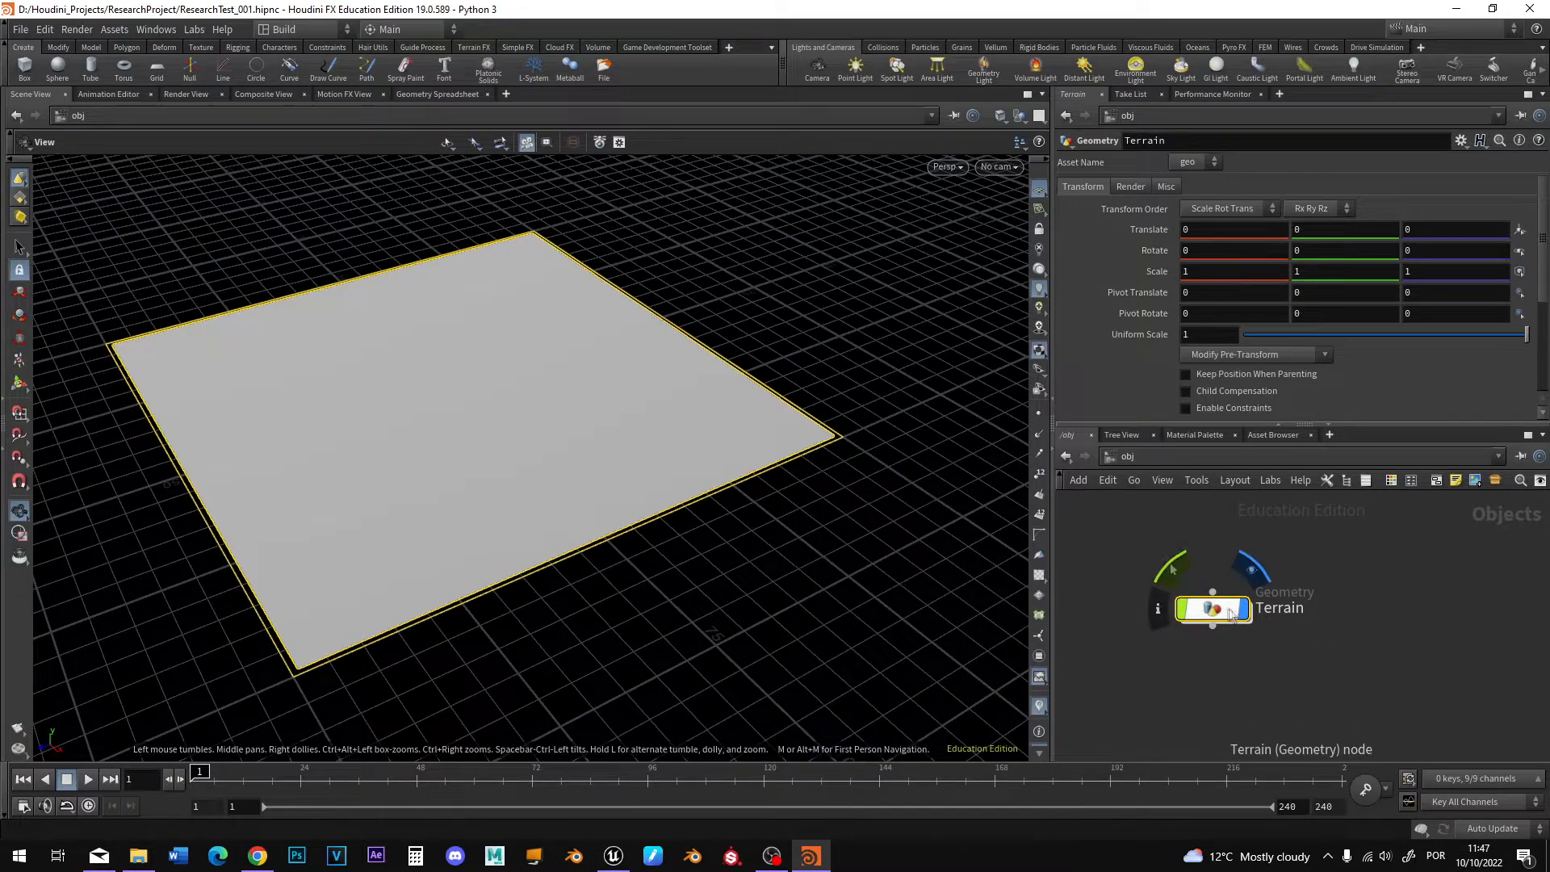
{"action": "right_click", "coordinate": [1211, 613]}
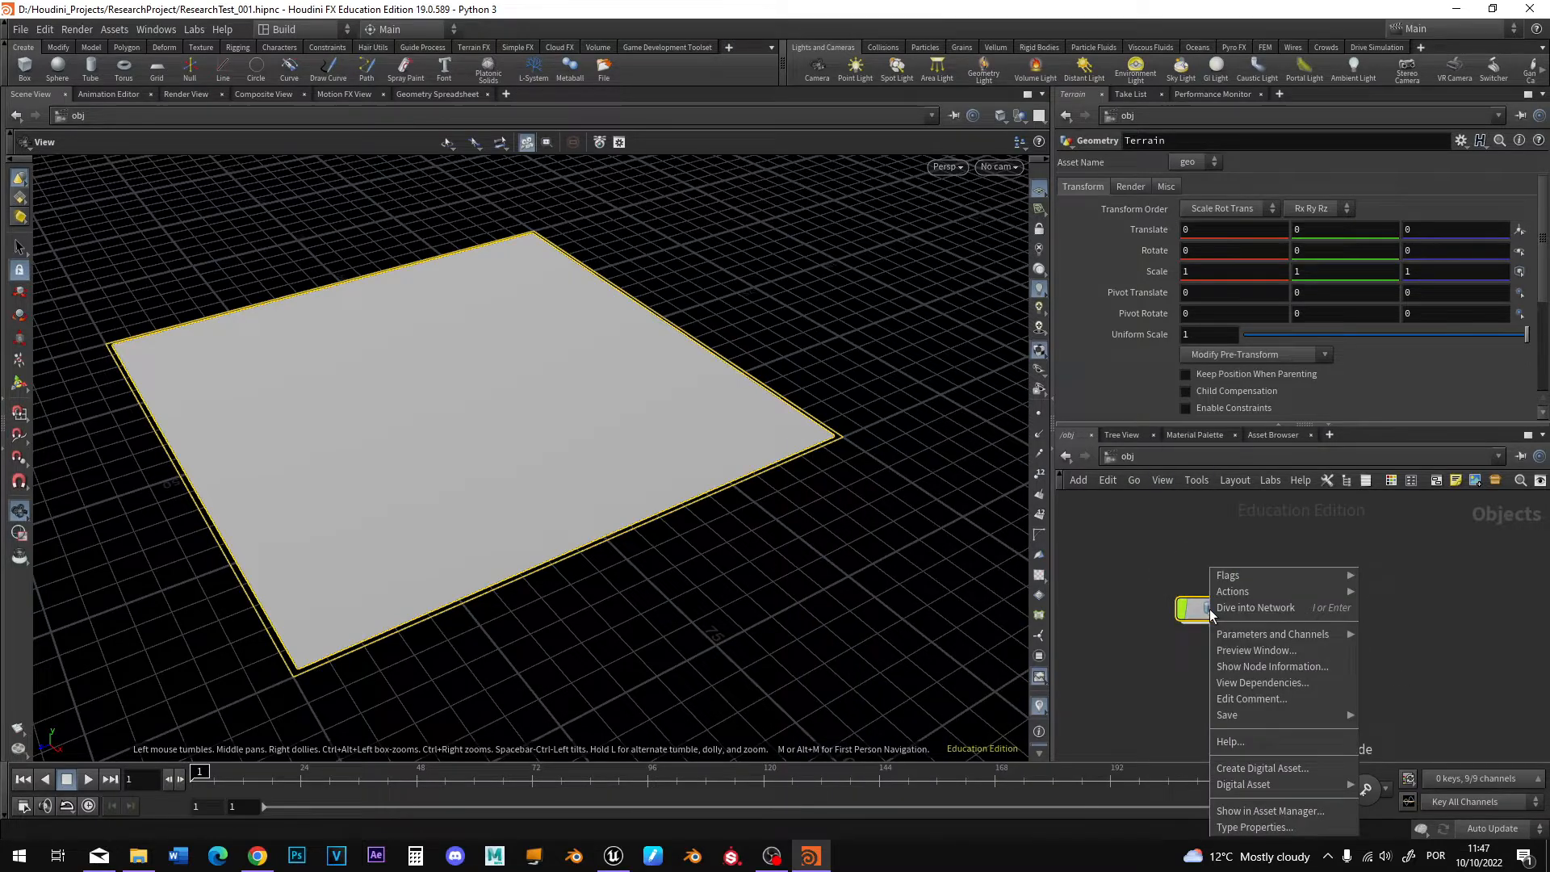
{"action": "left_click", "coordinate": [1279, 775]}
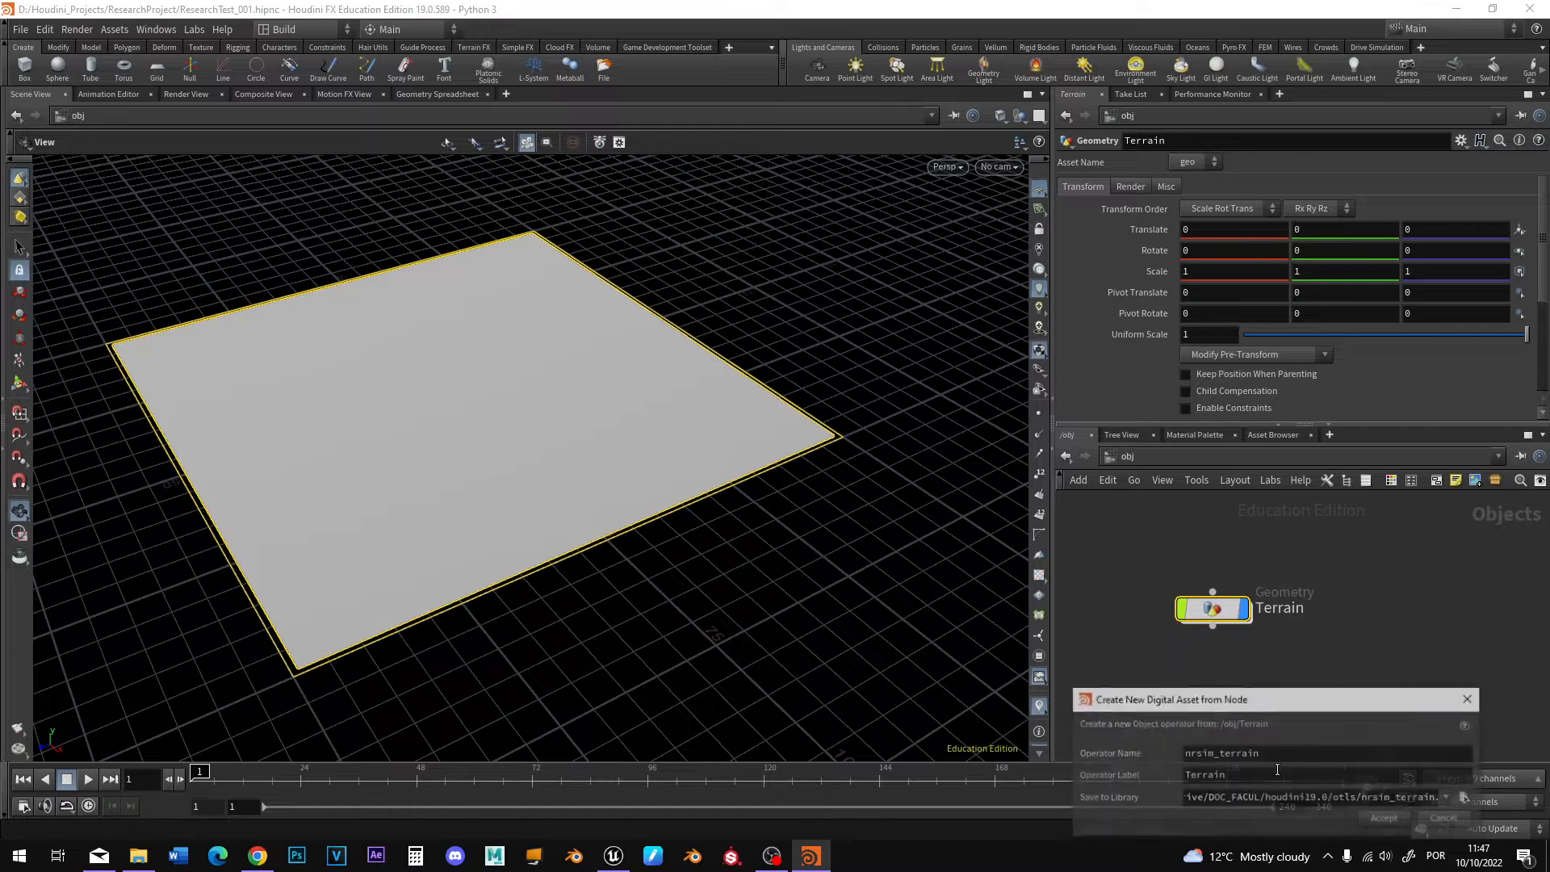
{"action": "left_click_drag", "start_coordinate": [1269, 696], "coordinate": [791, 454]}
{"action": "left_click", "coordinate": [748, 510]}
{"action": "left_click_drag", "start_coordinate": [749, 511], "coordinate": [664, 508]}
{"action": "key", "text": "BackSpace"}
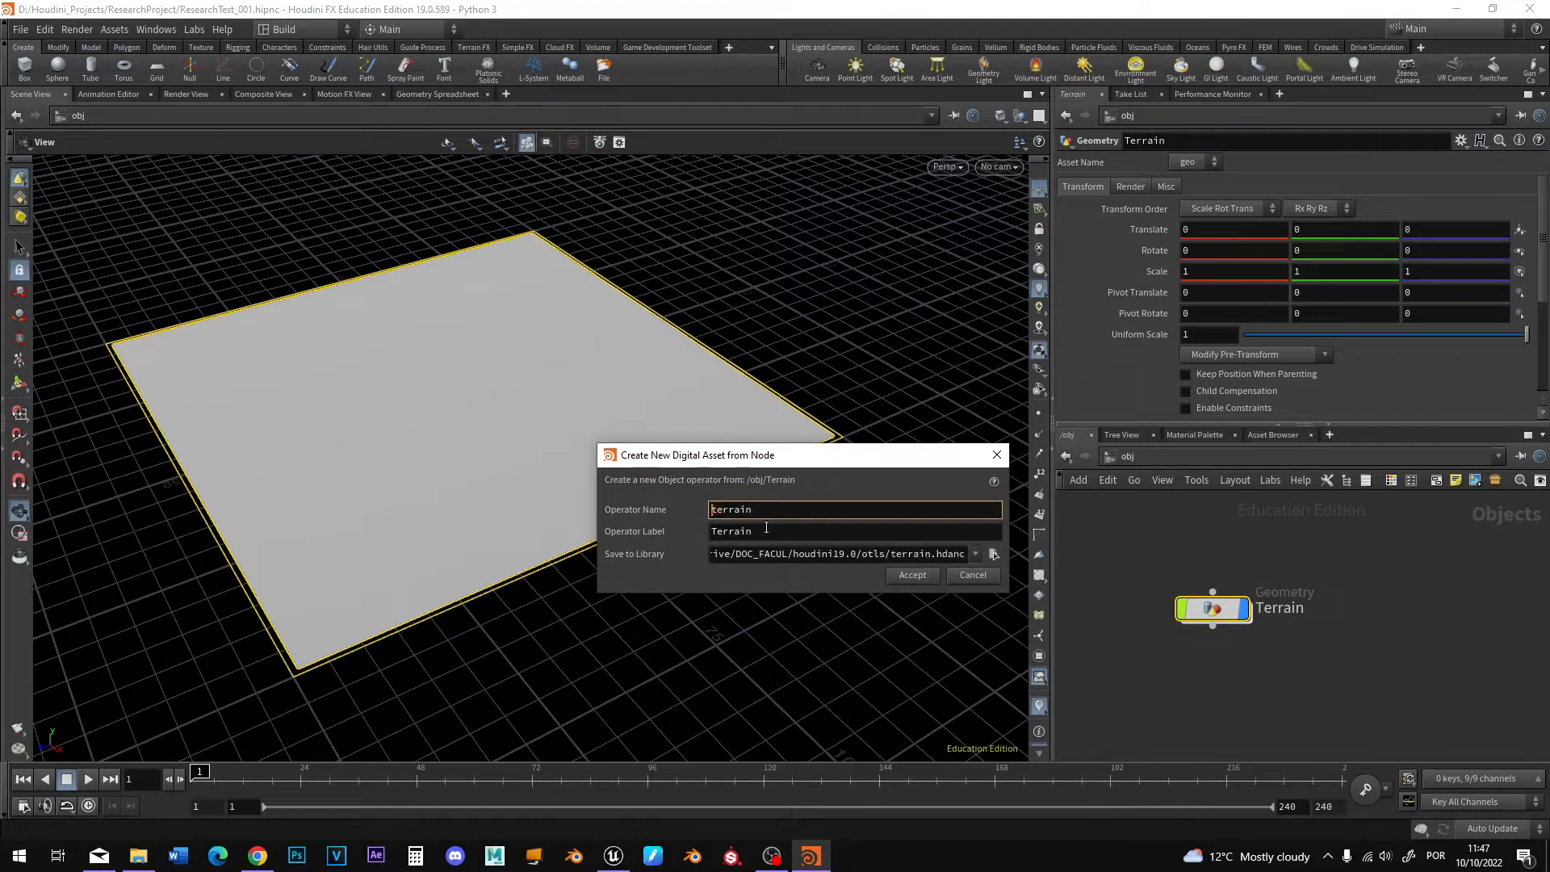
Create the digital asset as terrain.hdanc in the $JOB/hda/ folder, destroying all spare parameters.
{"action": "left_click", "coordinate": [994, 554]}
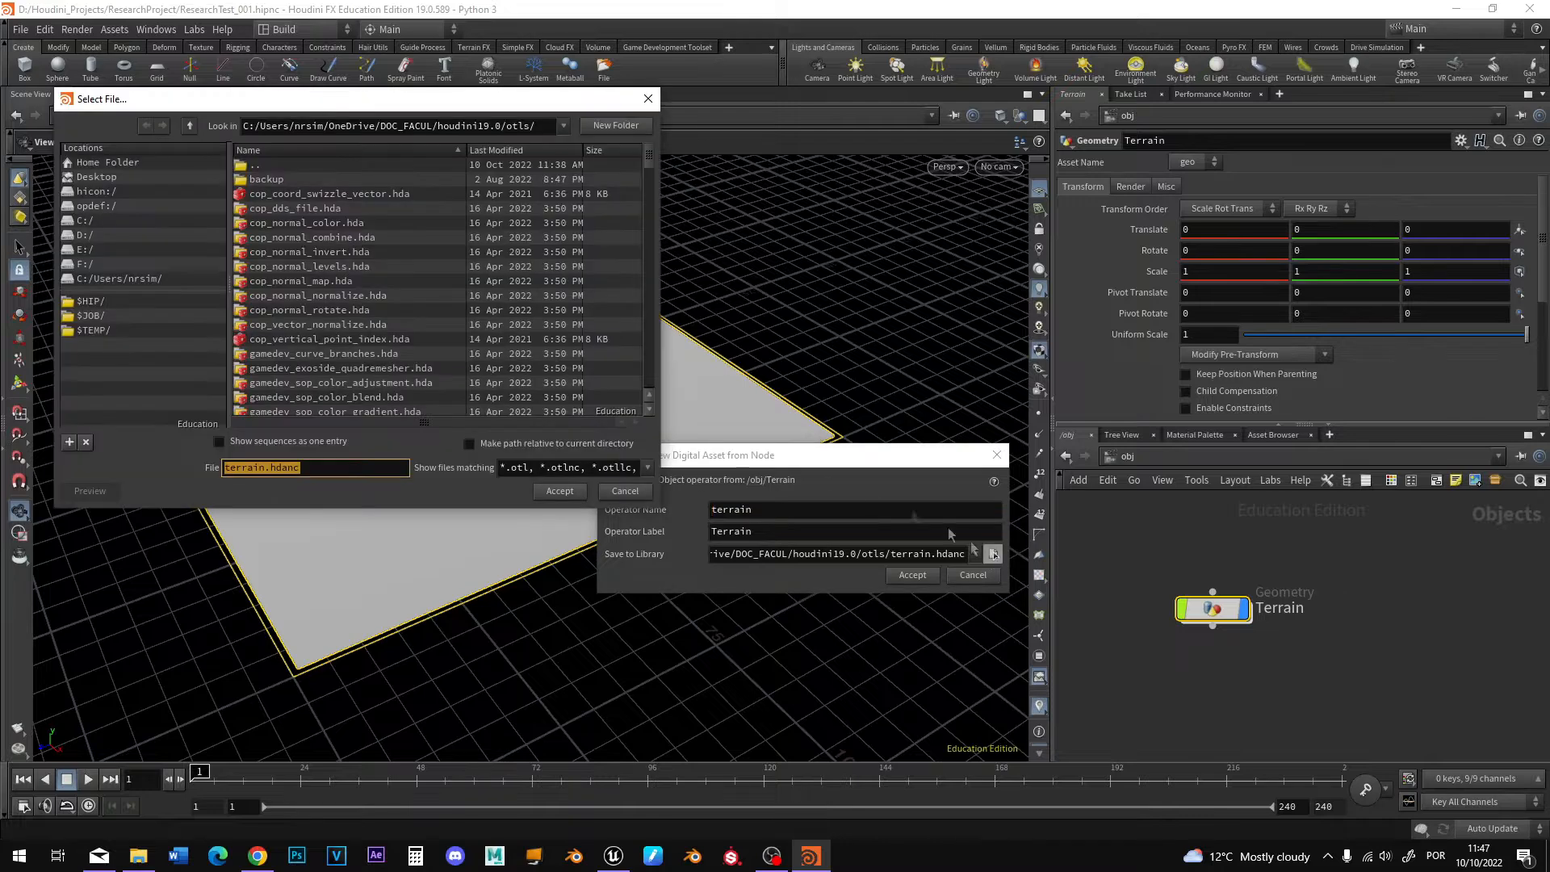
{"action": "left_click", "coordinate": [109, 317]}
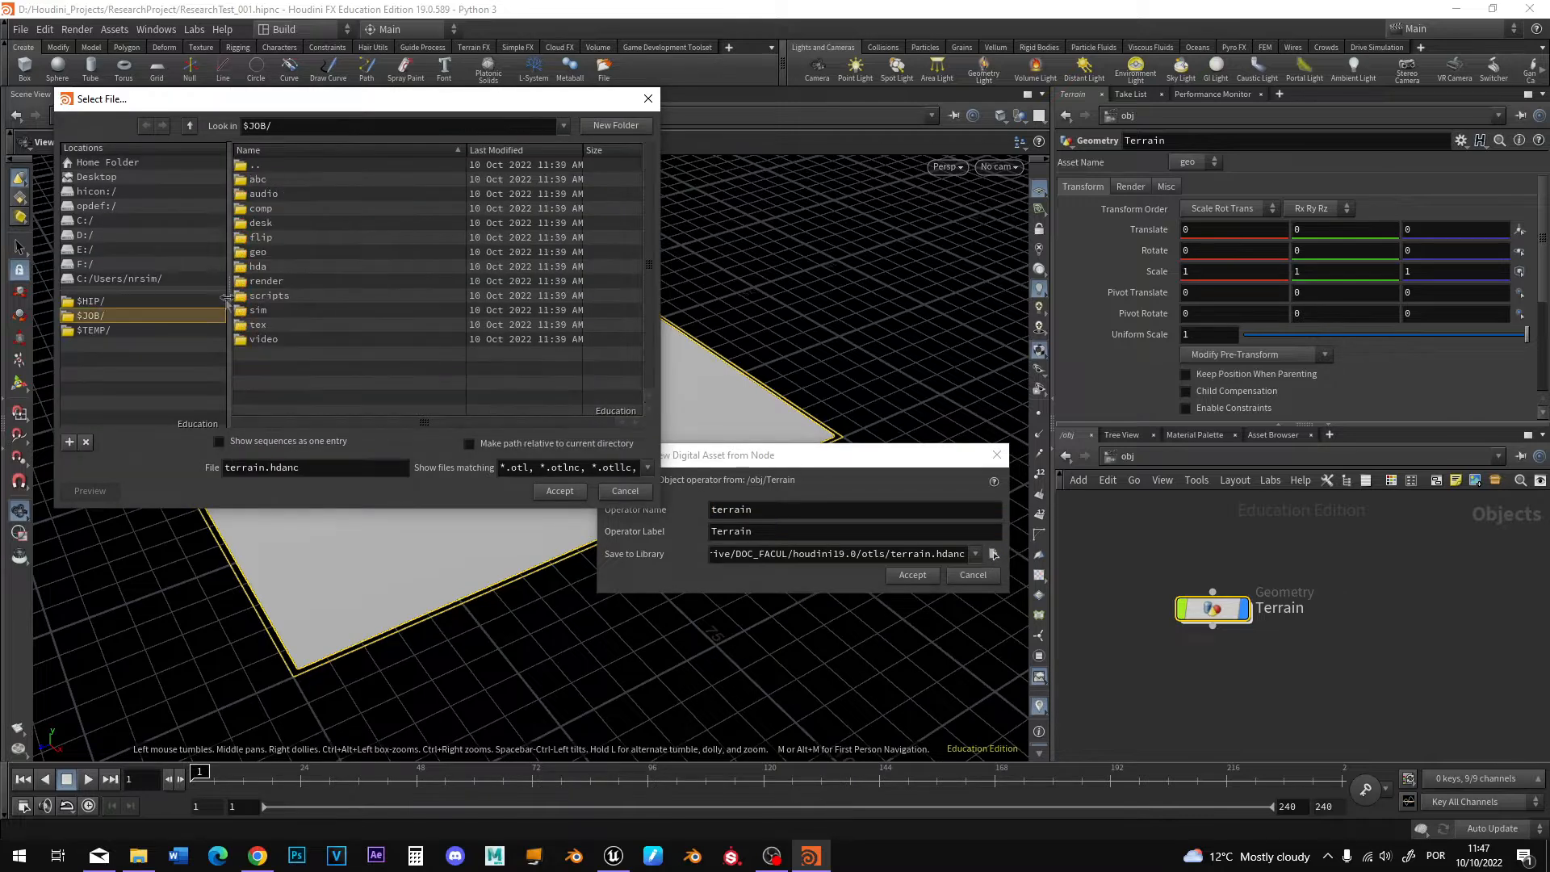
{"action": "double_click", "coordinate": [256, 268]}
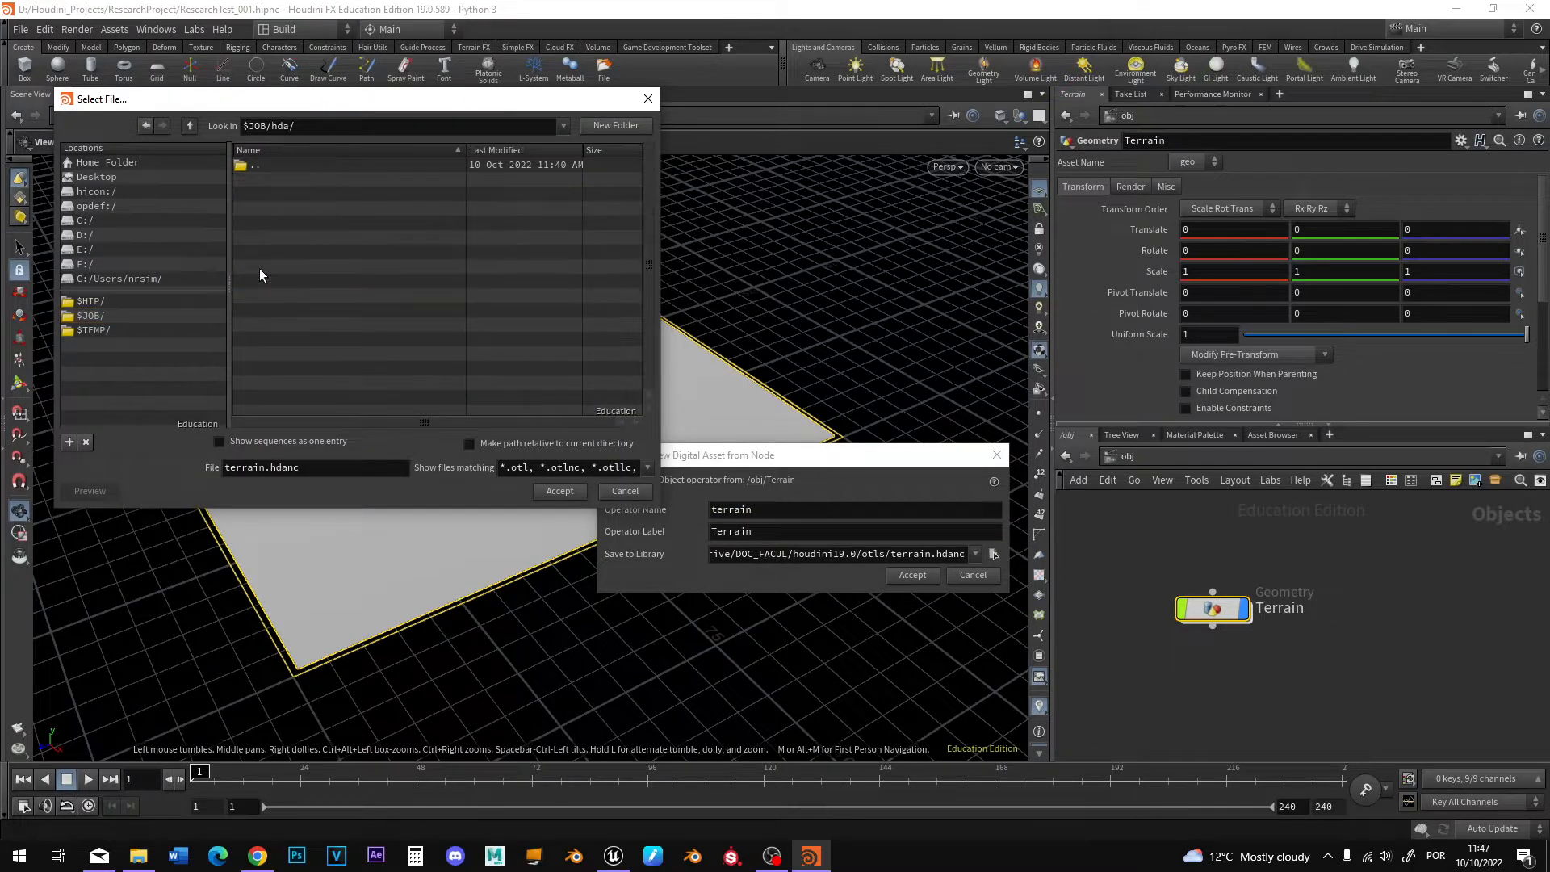
{"action": "left_click", "coordinate": [556, 492]}
{"action": "left_click", "coordinate": [912, 574]}
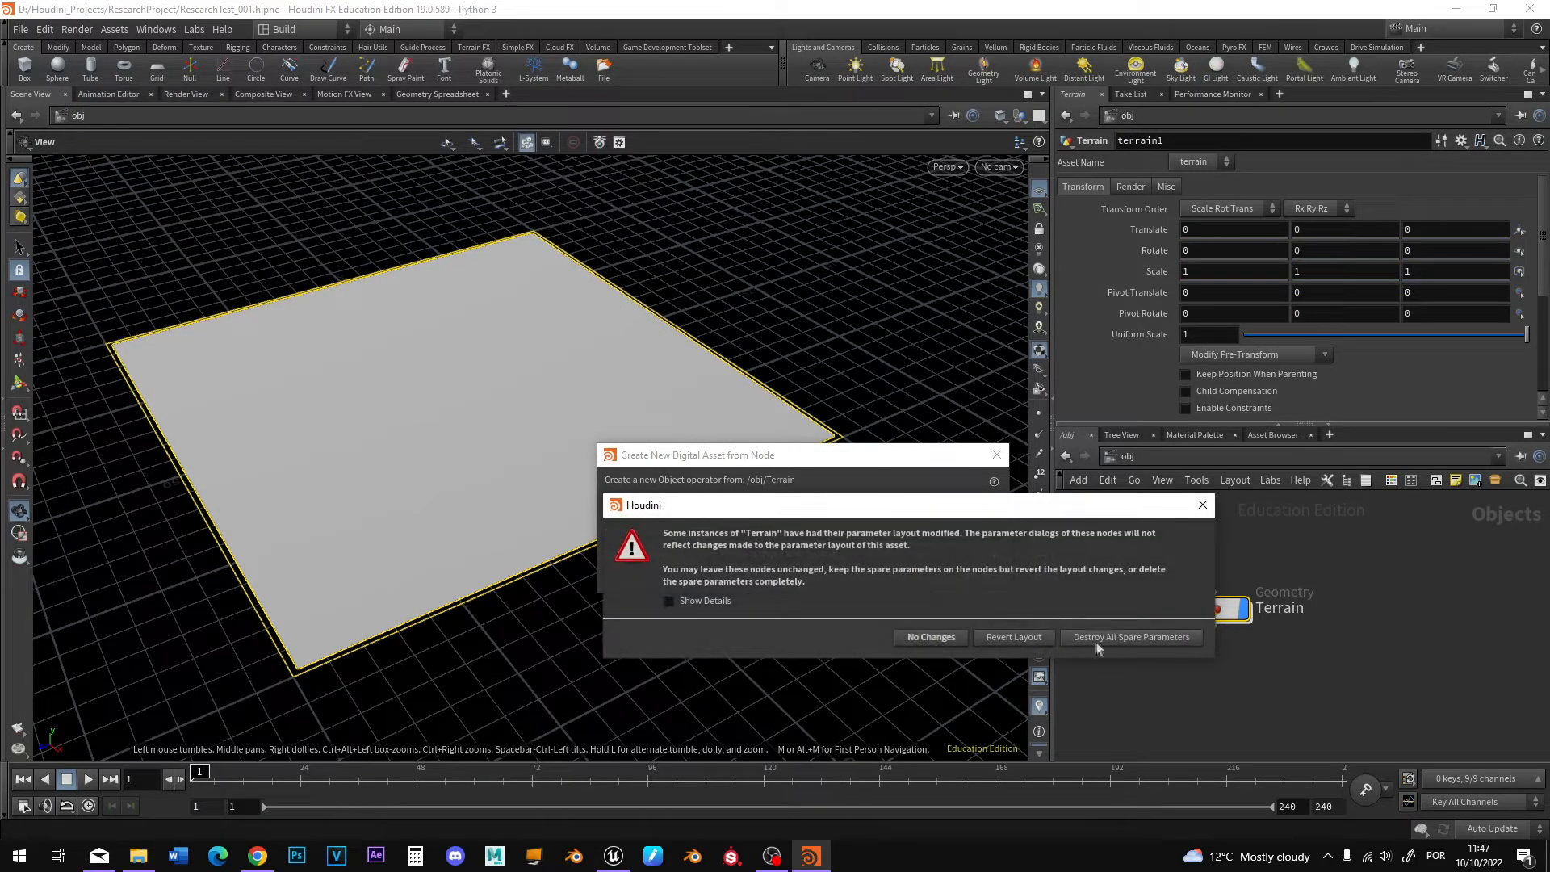
{"action": "left_click", "coordinate": [1150, 638]}
Make the asset's existing Transform, Render and Misc folders and the Renderable parameter invisible.
{"action": "left_click_drag", "start_coordinate": [1153, 228], "coordinate": [599, 145]}
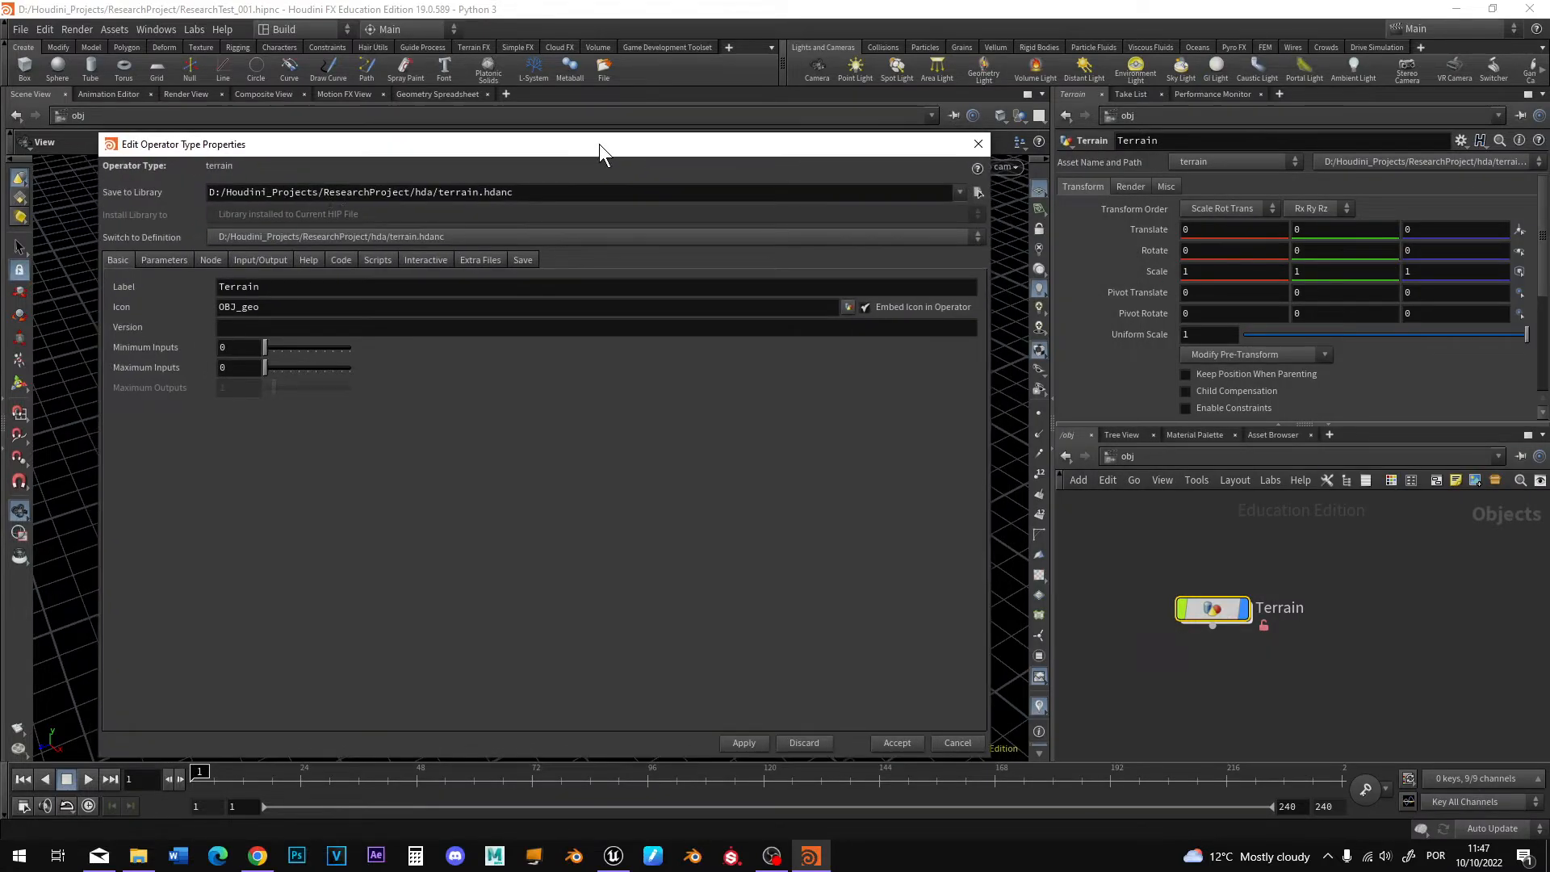
{"action": "left_click", "coordinate": [165, 258]}
{"action": "double_click", "coordinate": [483, 335]}
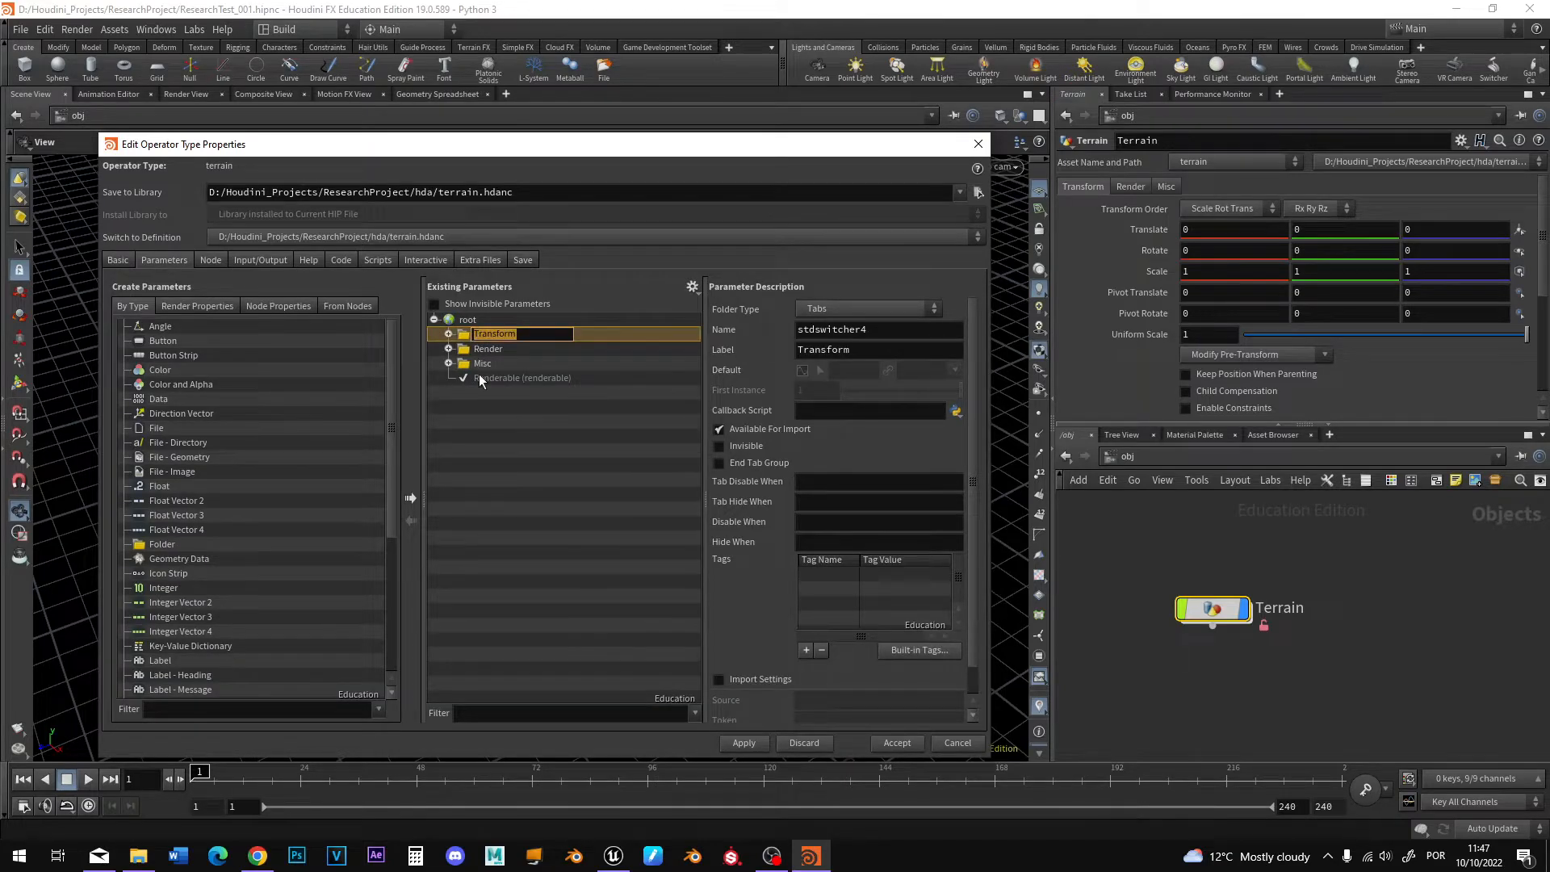
{"action": "left_click", "coordinate": [483, 377]}
{"action": "left_click", "coordinate": [483, 334], "text": "shift"}
{"action": "left_click", "coordinate": [720, 447]}
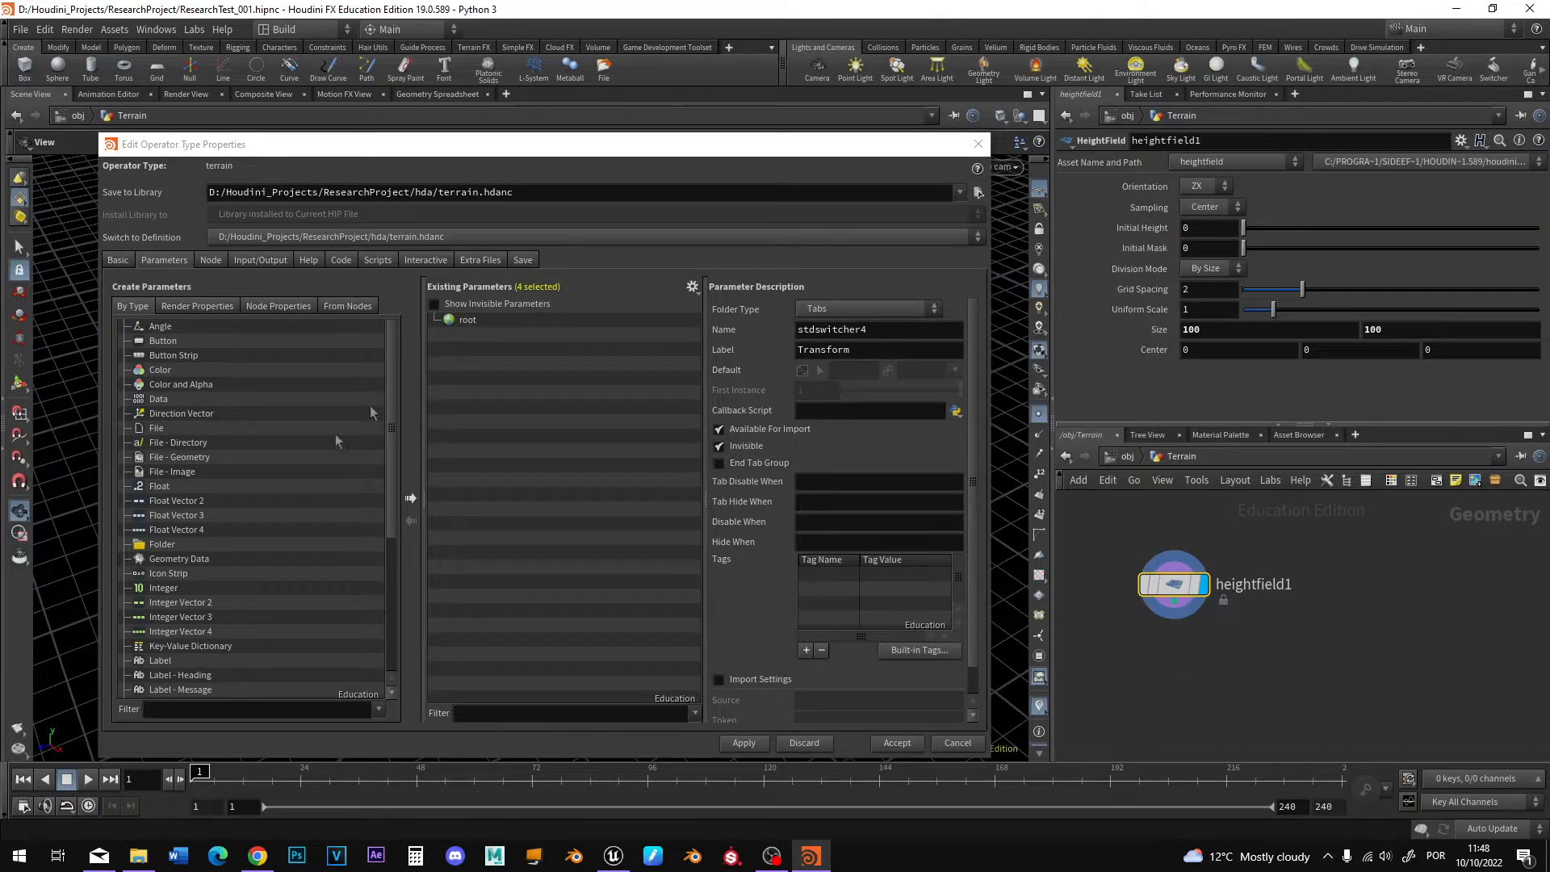
Add a new folder to the asset's root parameters, label it Size and apply the change.
{"action": "left_click_drag", "start_coordinate": [166, 544], "coordinate": [487, 336]}
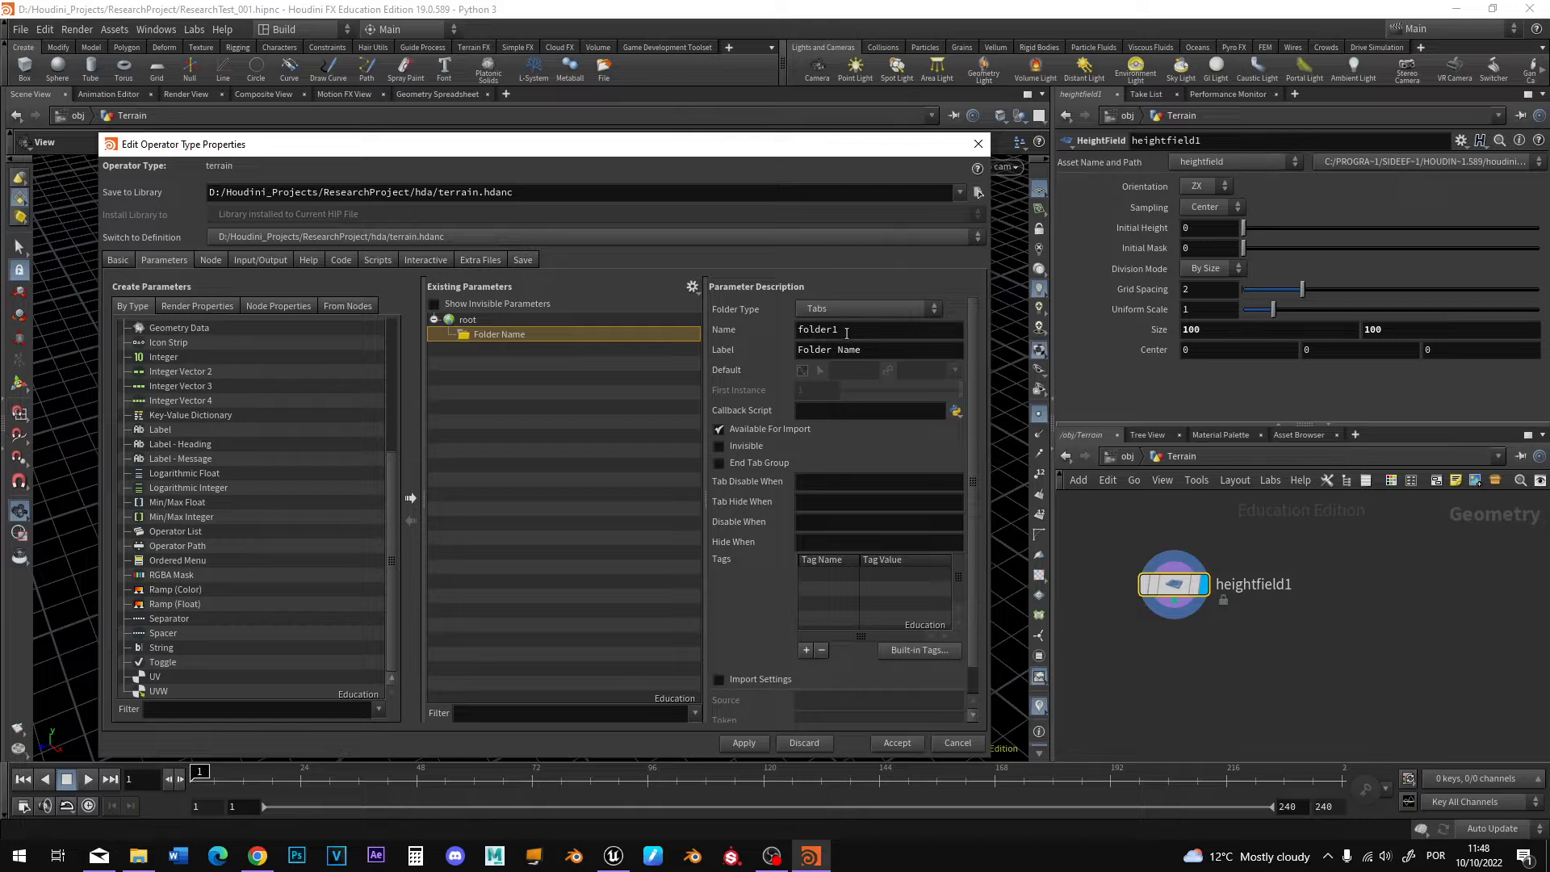
{"action": "left_click_drag", "start_coordinate": [884, 355], "coordinate": [789, 361]}
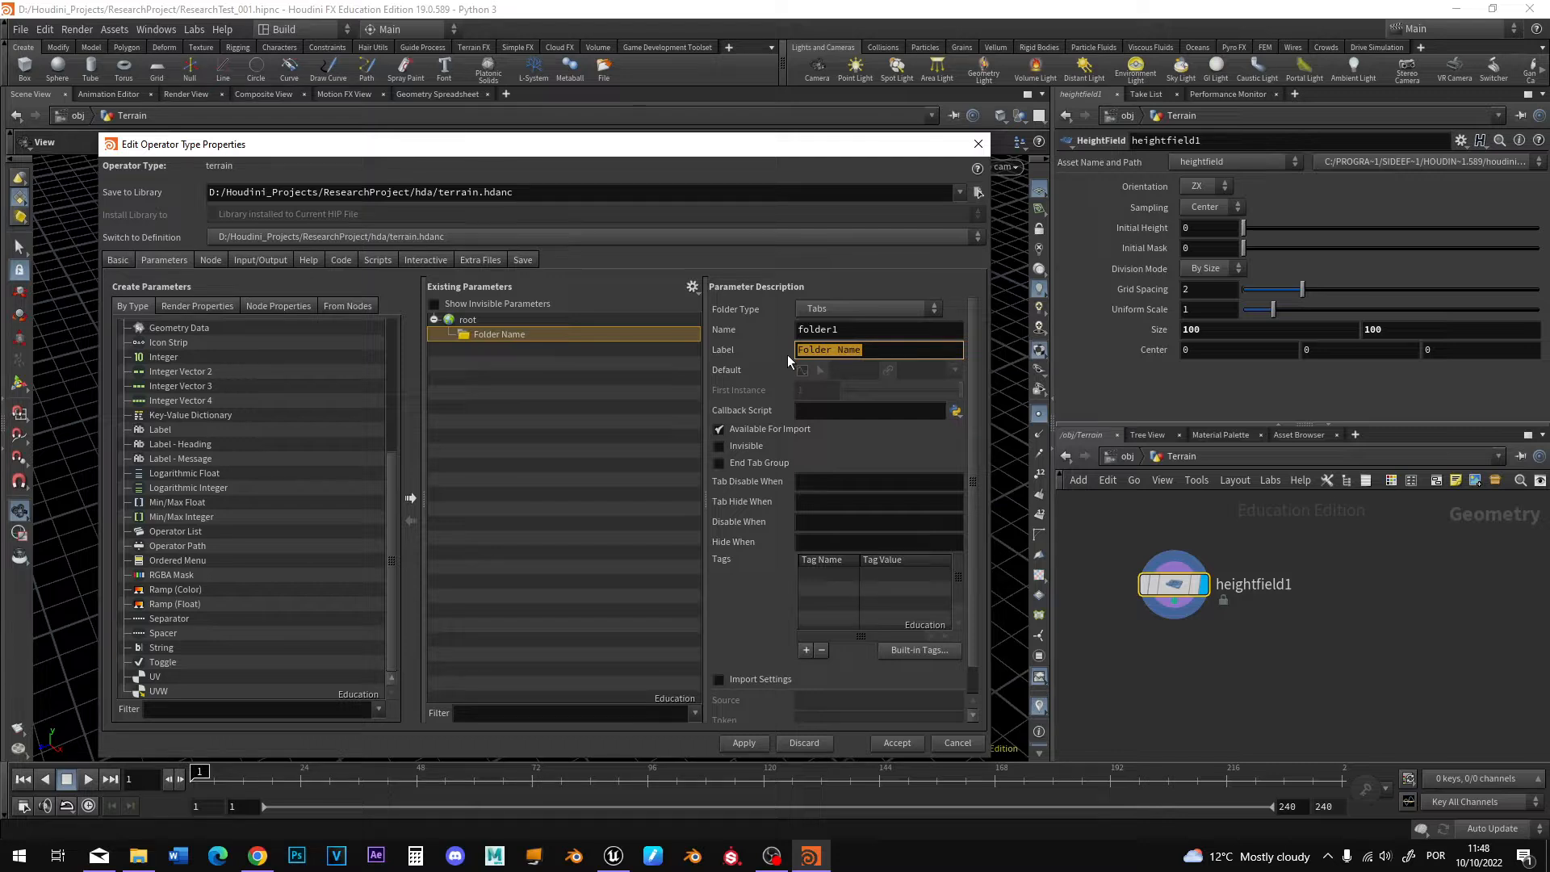
{"action": "type", "text": "size"}
{"action": "left_click", "coordinate": [743, 747]}
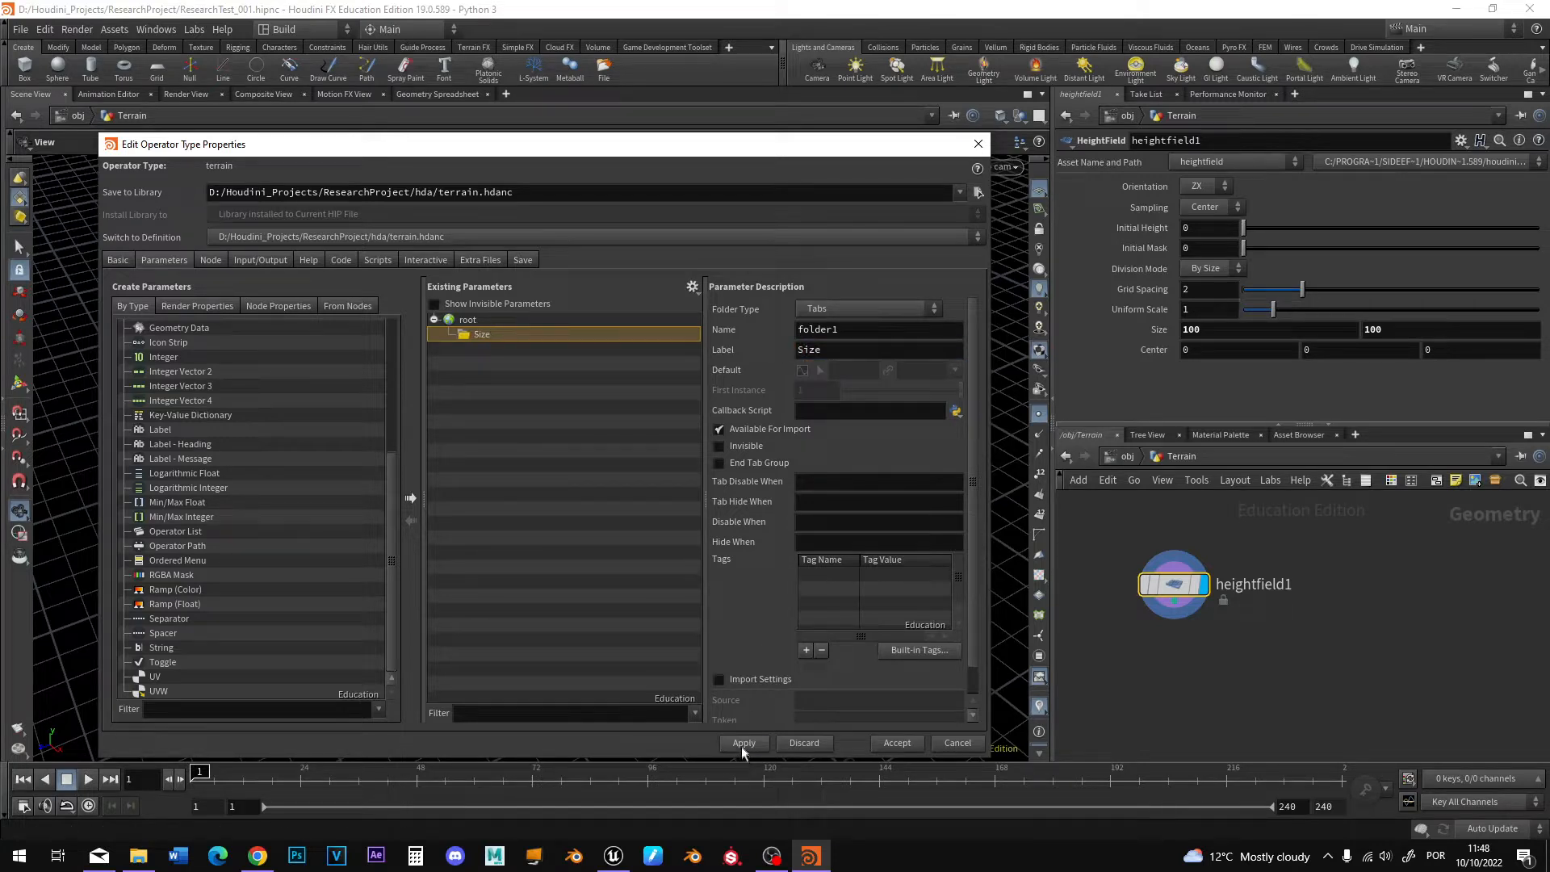
Add an Ordered Menu parameter directly below the Size folder and open its menu items for editing.
{"action": "left_click", "coordinate": [175, 711]}
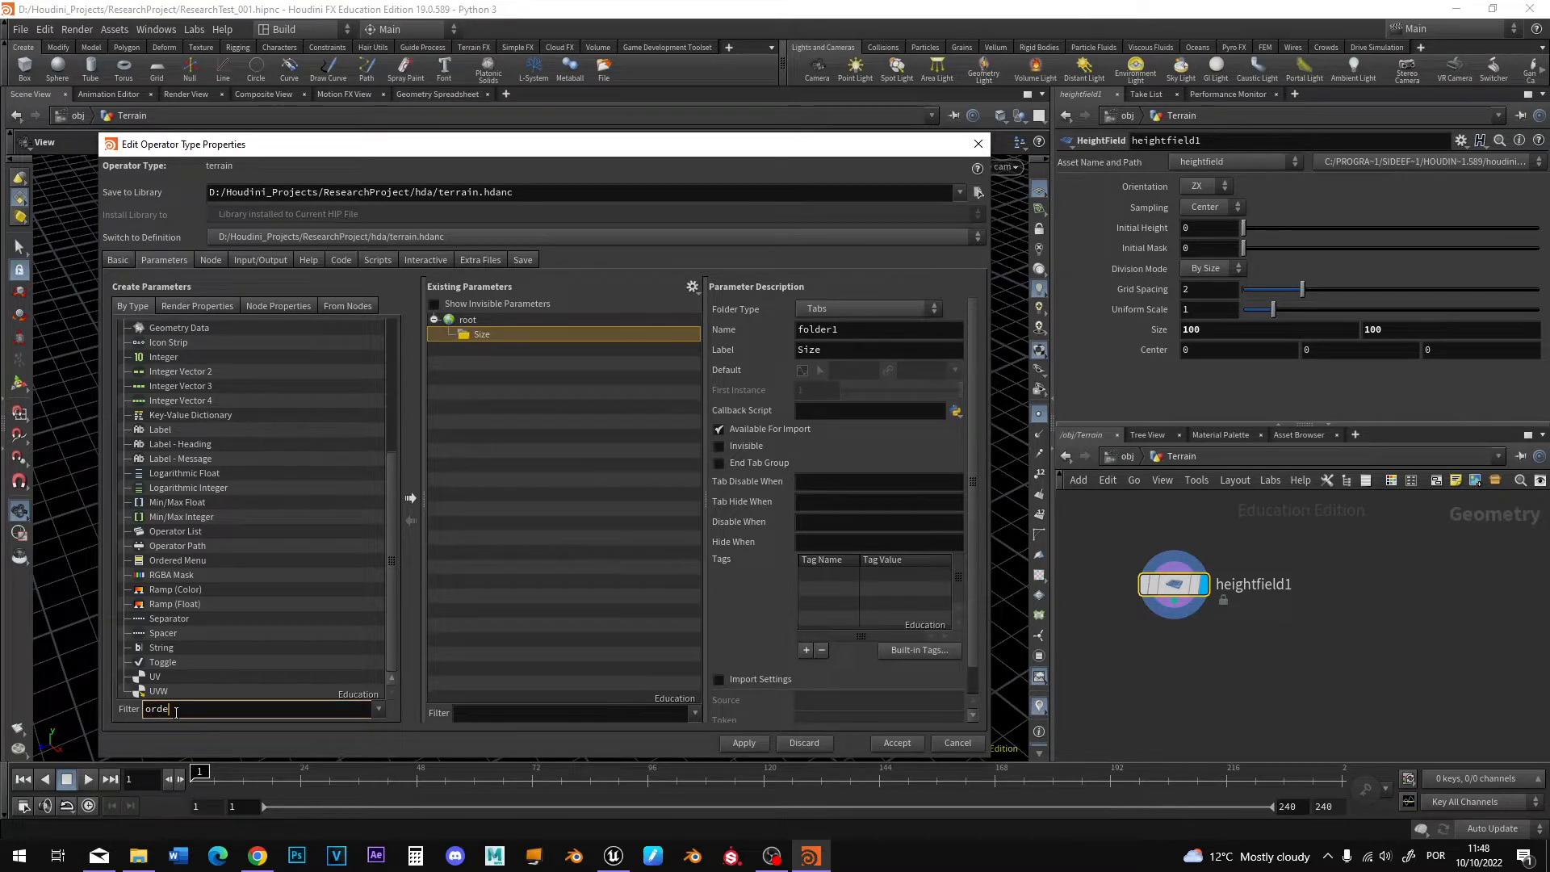
{"action": "key", "text": "Return"}
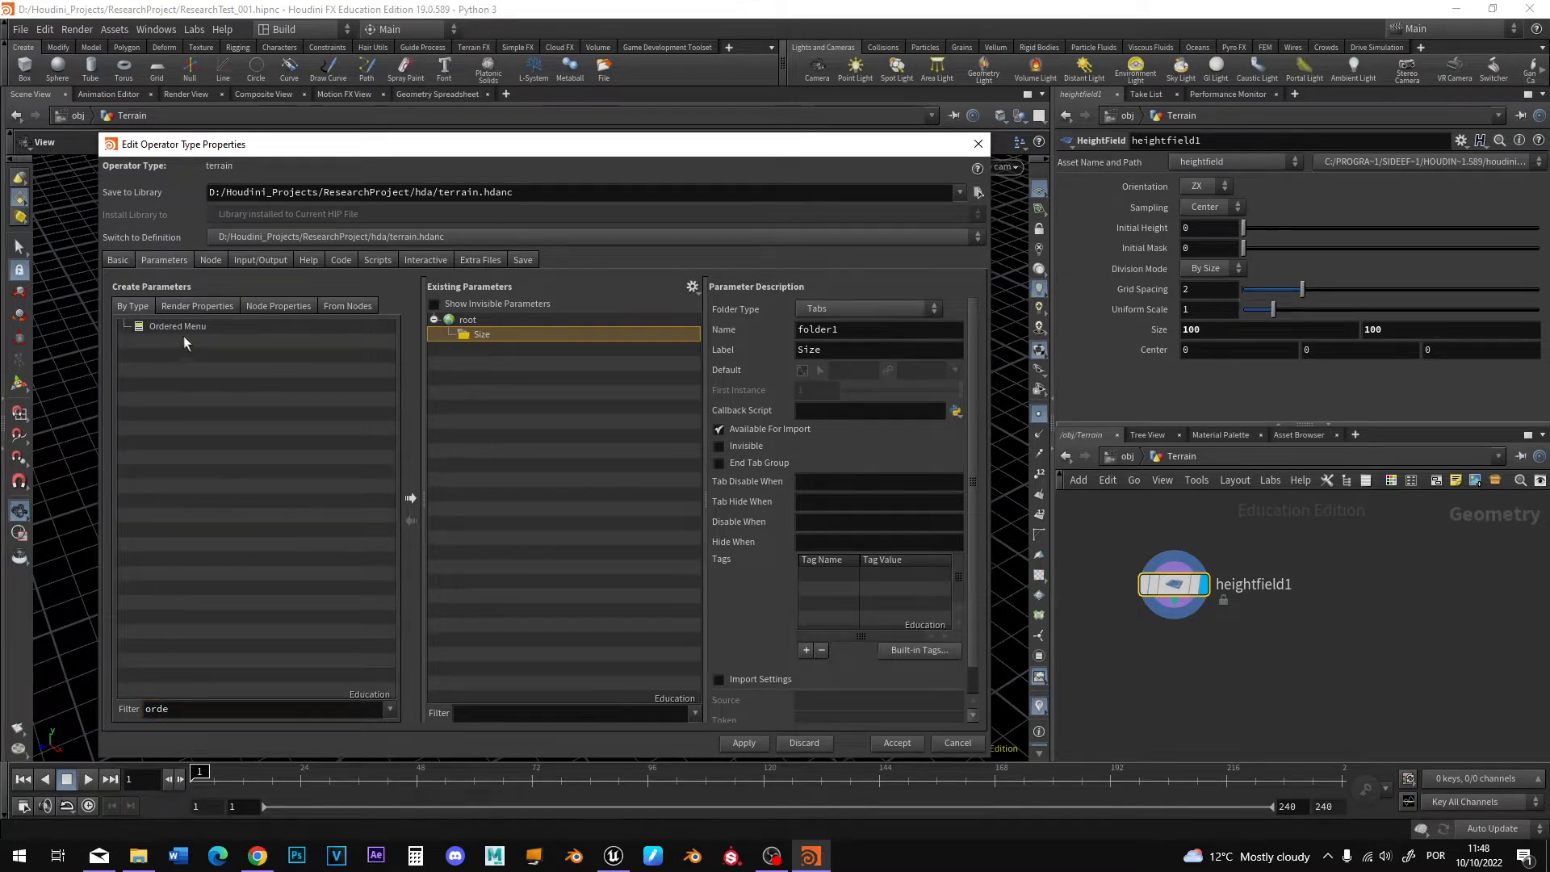
{"action": "left_click_drag", "start_coordinate": [168, 327], "coordinate": [500, 350]}
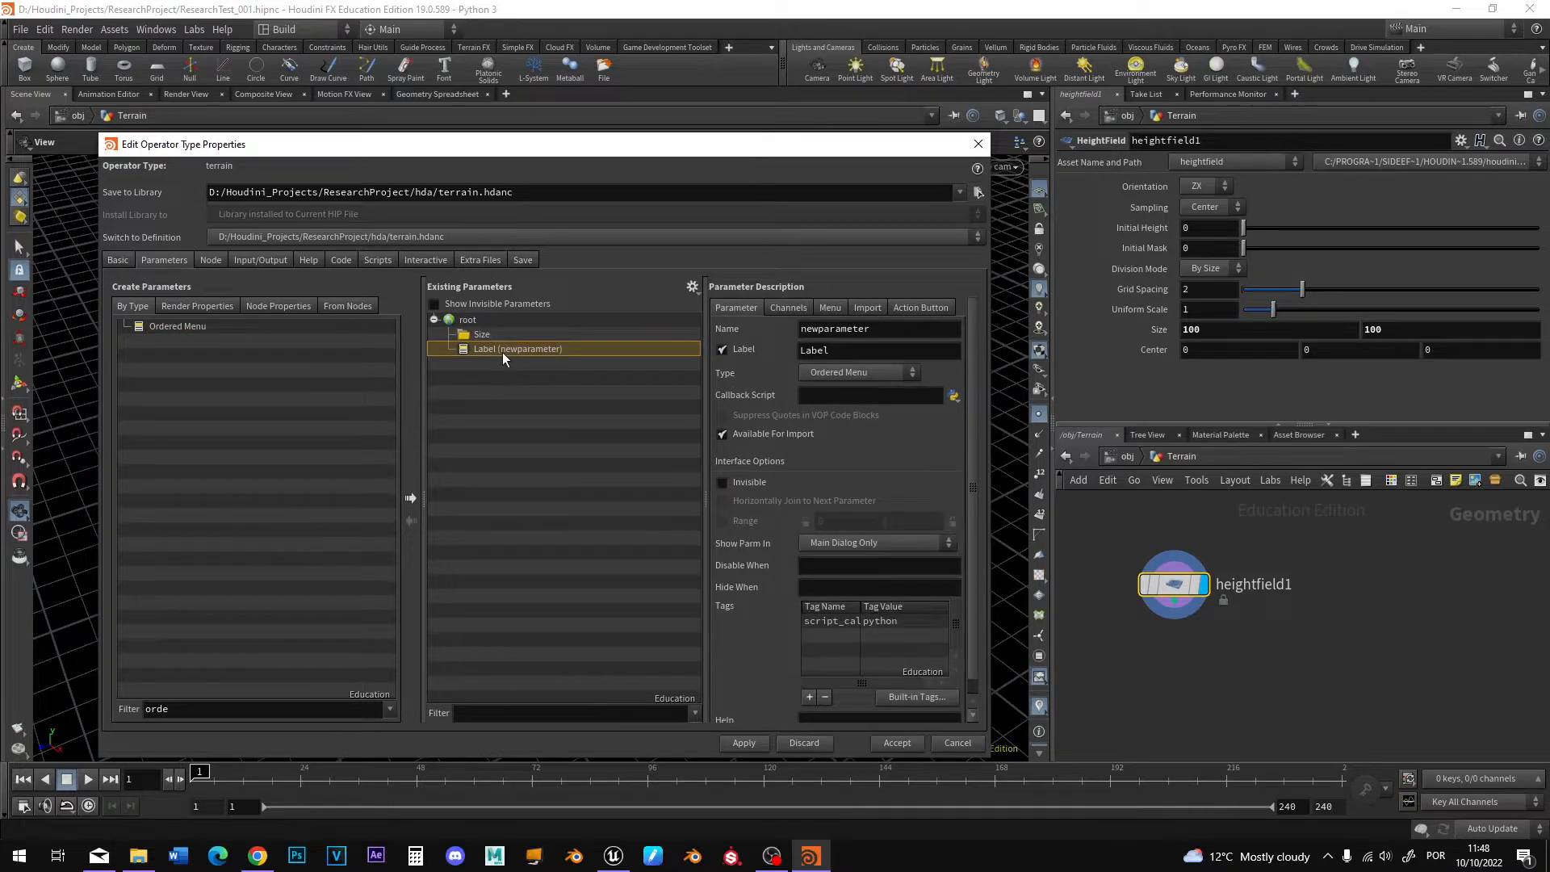
{"action": "left_click", "coordinate": [830, 309]}
{"action": "left_click", "coordinate": [751, 389]}
{"action": "key", "text": "Tab"}
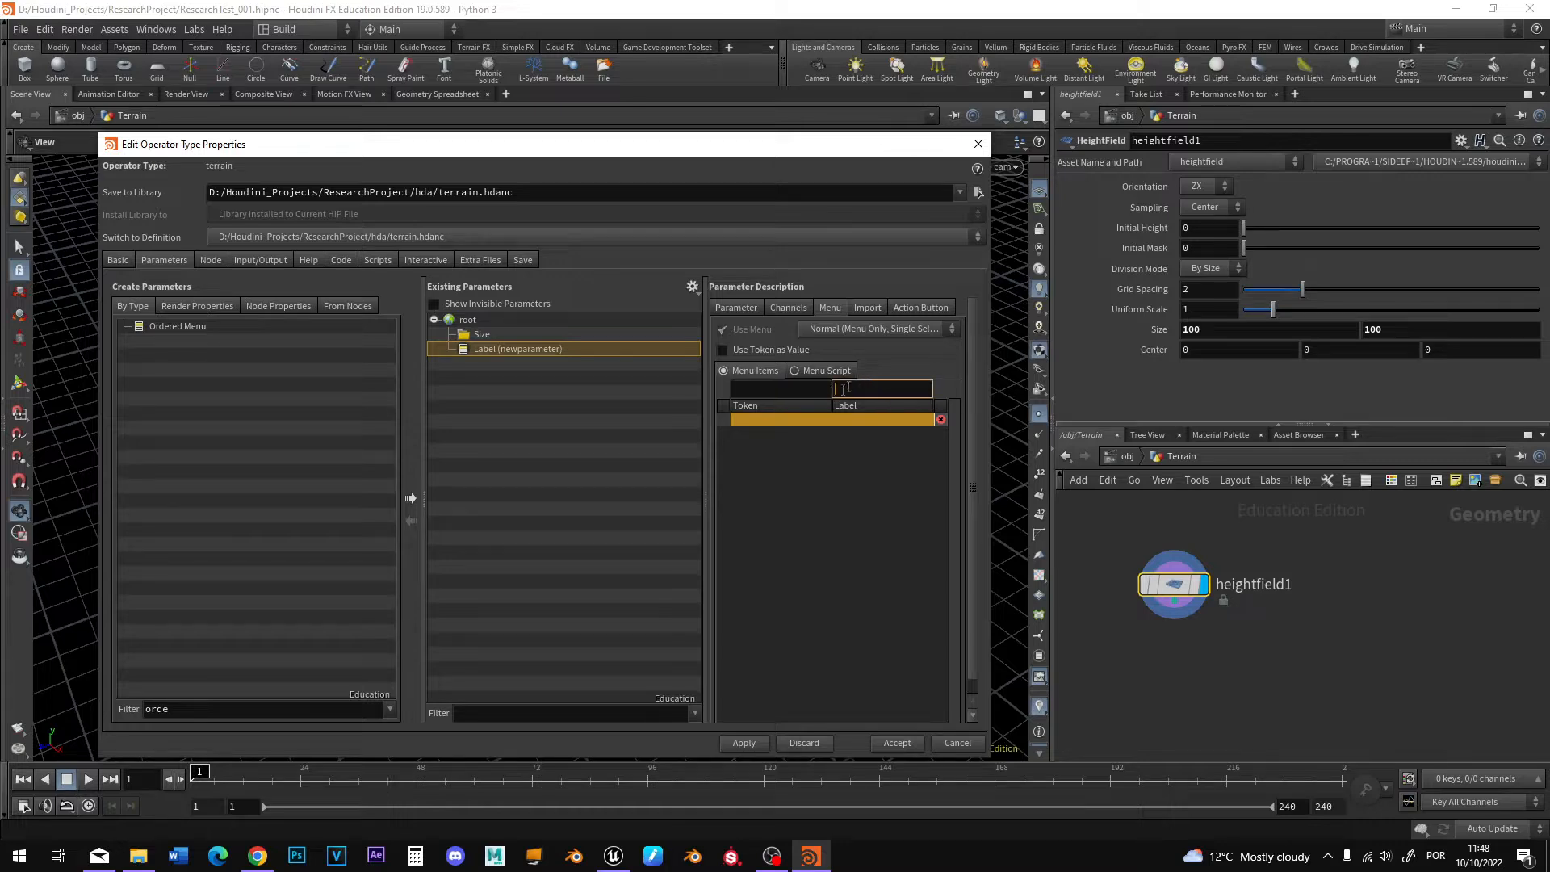
Switch to Chrome and place the recommended landscape sizes page side by side with Houdini's type properties dialog.
{"action": "left_click", "coordinate": [257, 856]}
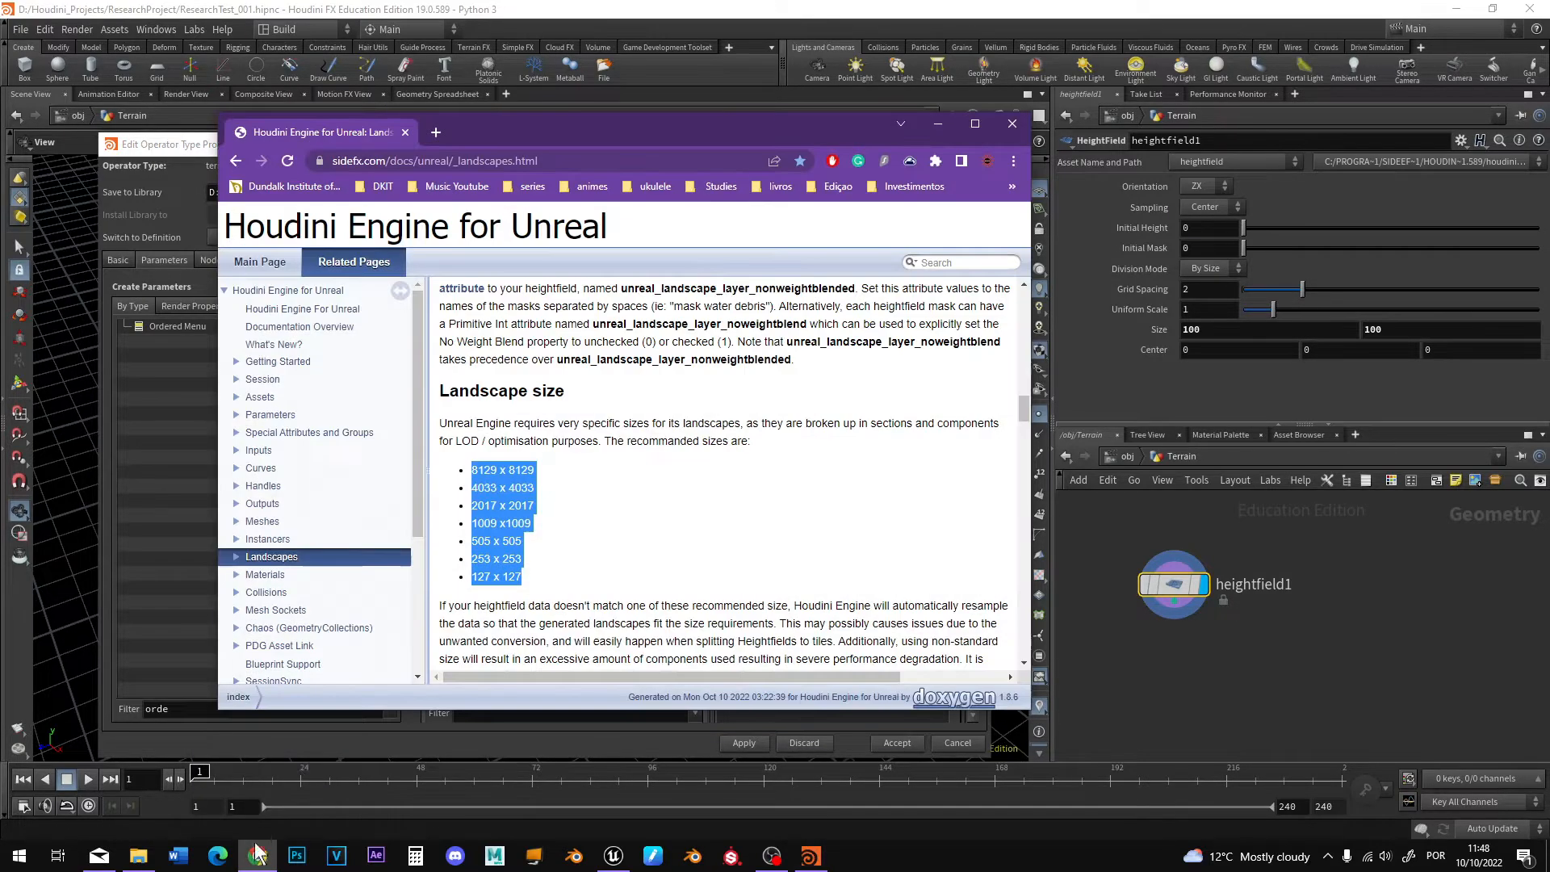
{"action": "key", "text": "super+Right"}
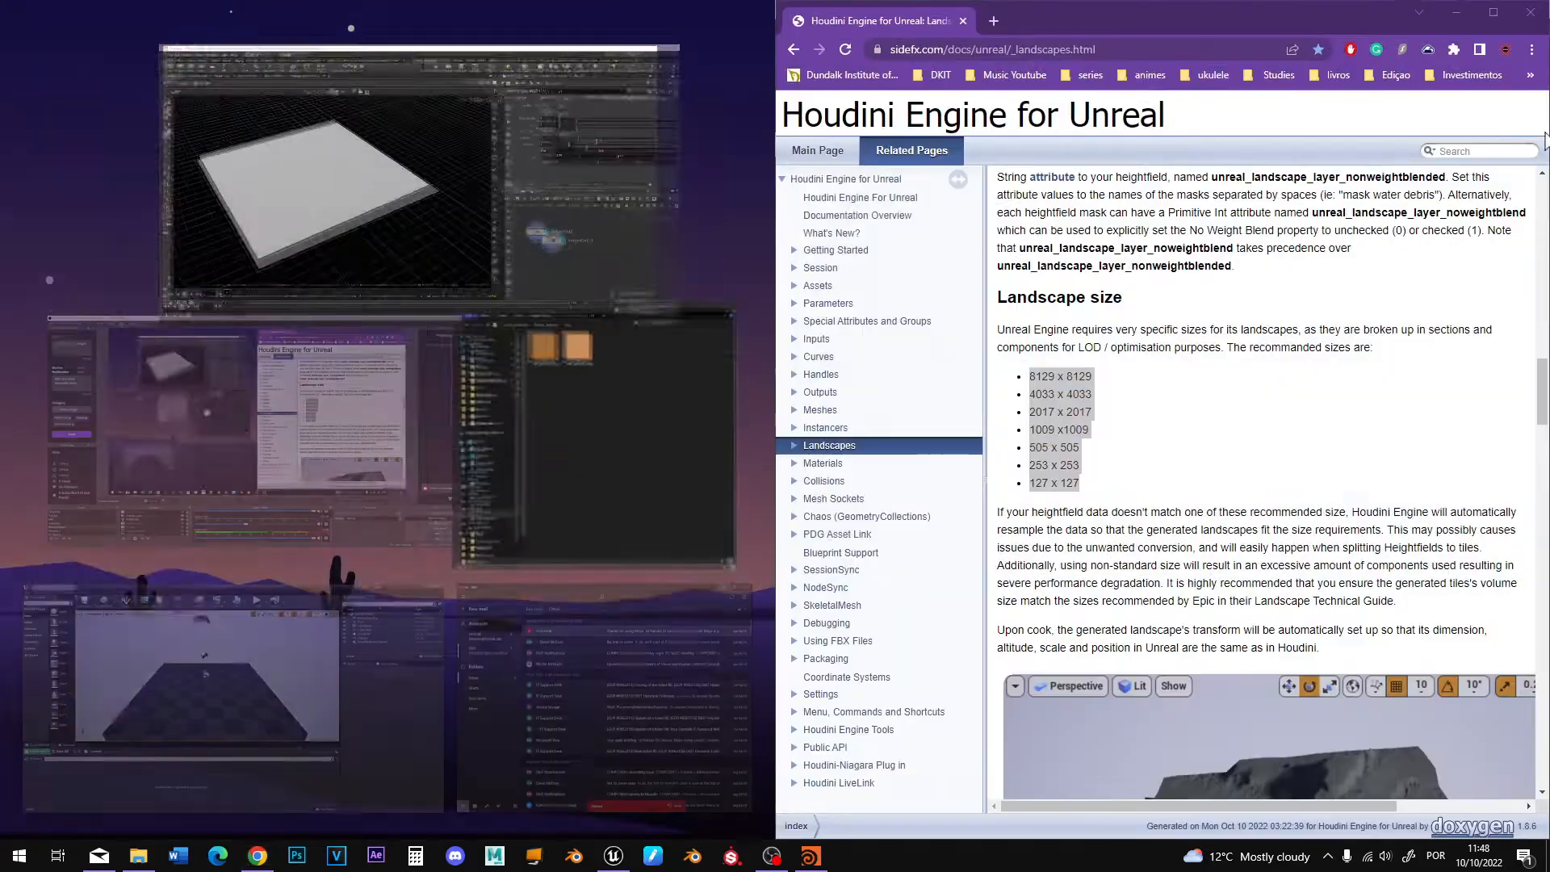
{"action": "left_click", "coordinate": [346, 152]}
{"action": "left_click_drag", "start_coordinate": [537, 147], "coordinate": [365, 153]}
Add the menu items 127, 253, 505 and 1009 to the new parameter, with matching tokens and labels.
{"action": "left_click", "coordinate": [595, 397]}
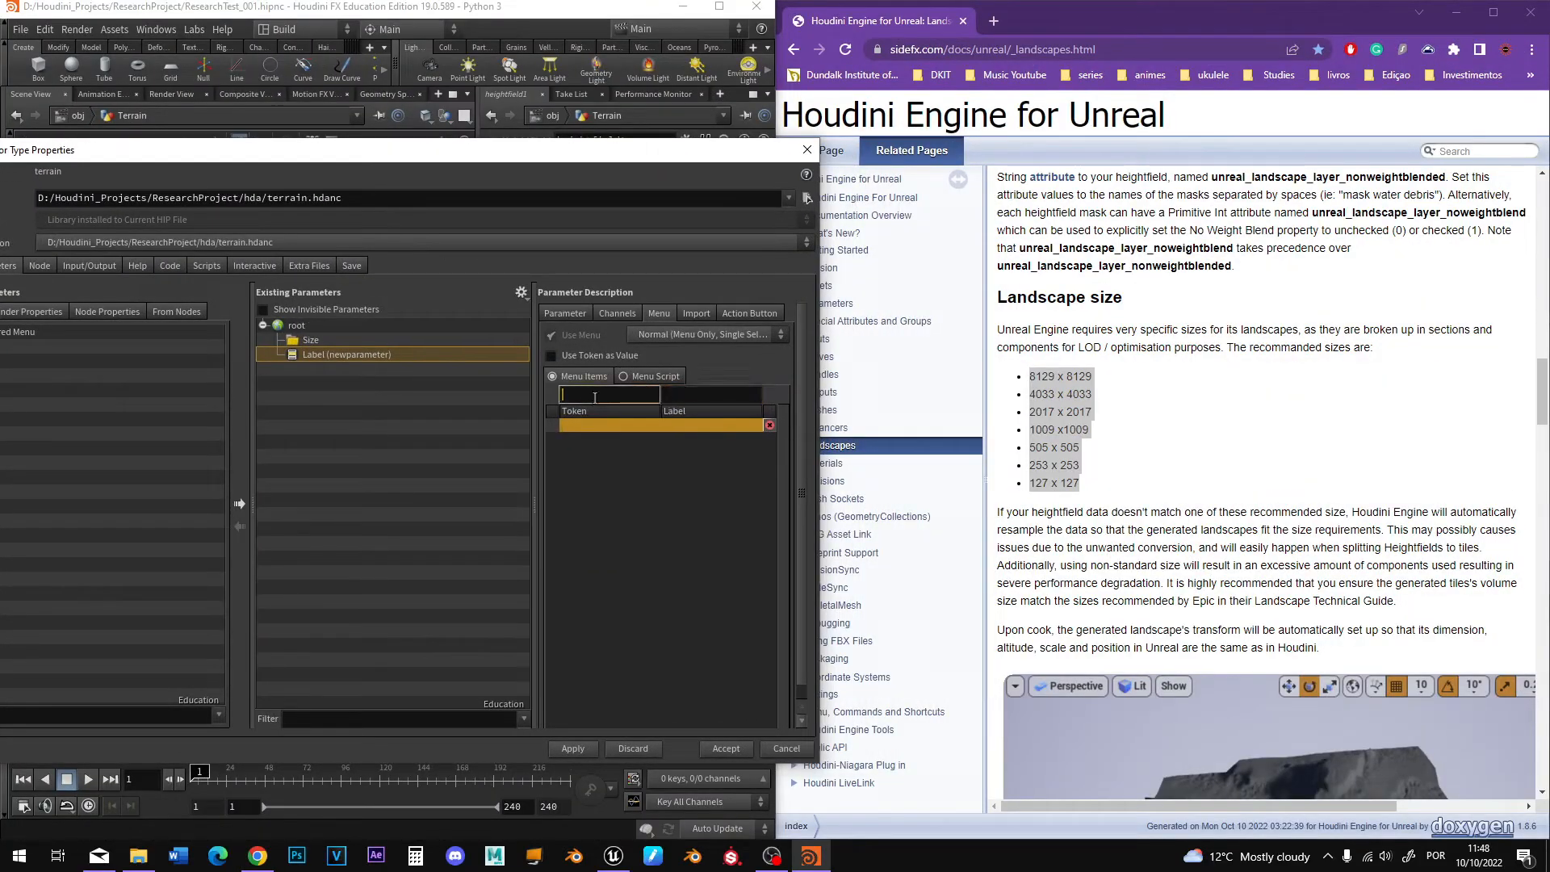
{"action": "type", "text": "127"}
{"action": "key", "text": "Tab"}
{"action": "type", "text": "1"}
{"action": "key", "text": "Tab"}
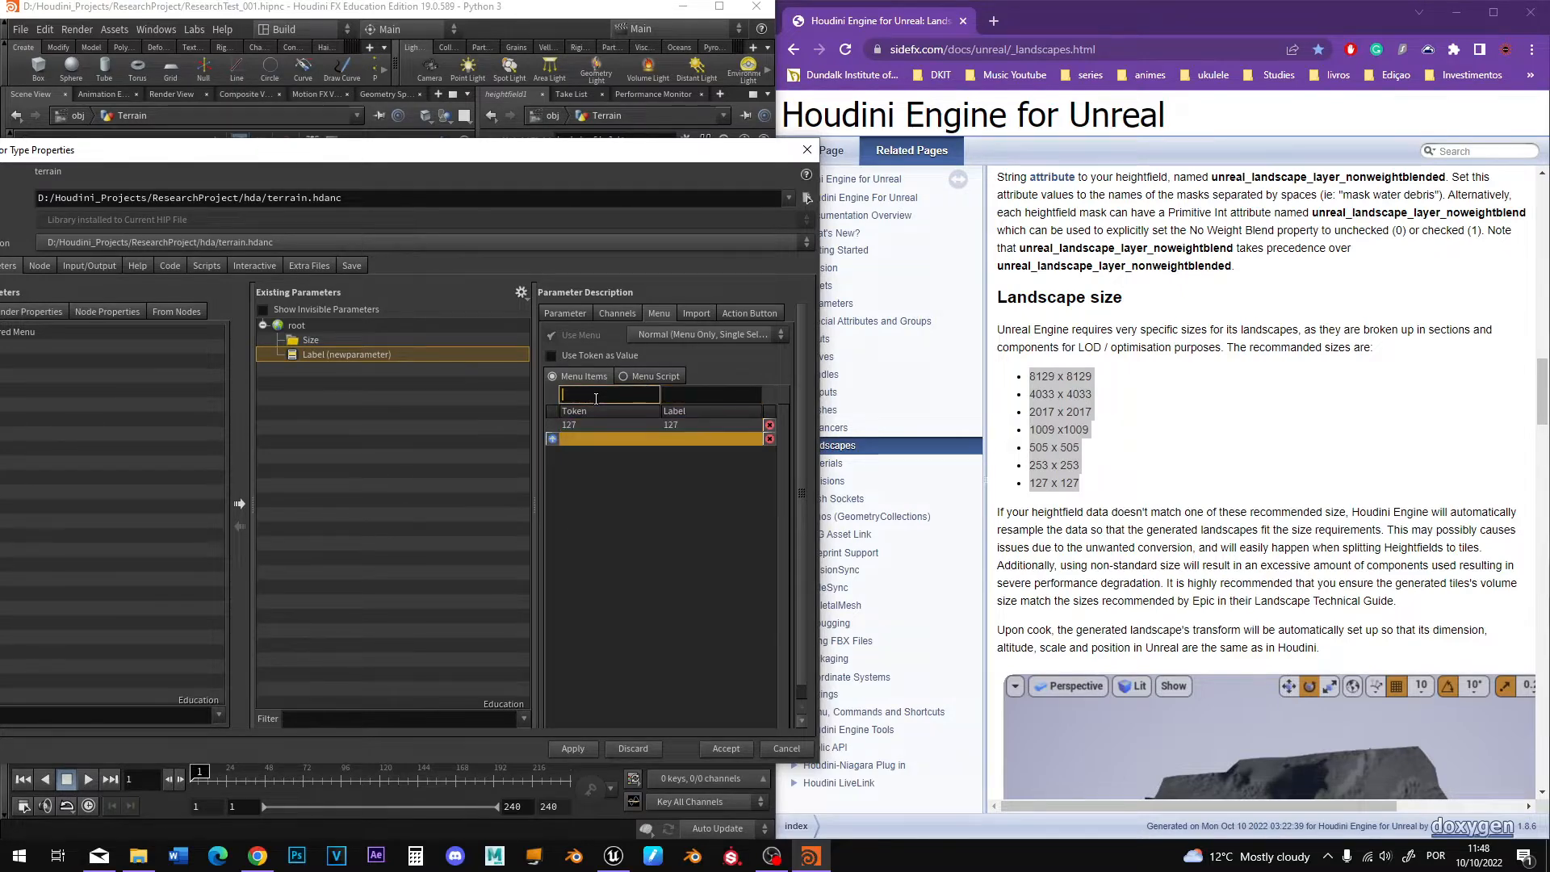
{"action": "type", "text": "253"}
{"action": "key", "text": "Tab"}
{"action": "type", "text": "253"}
{"action": "key", "text": "Tab"}
{"action": "type", "text": "505\t"}
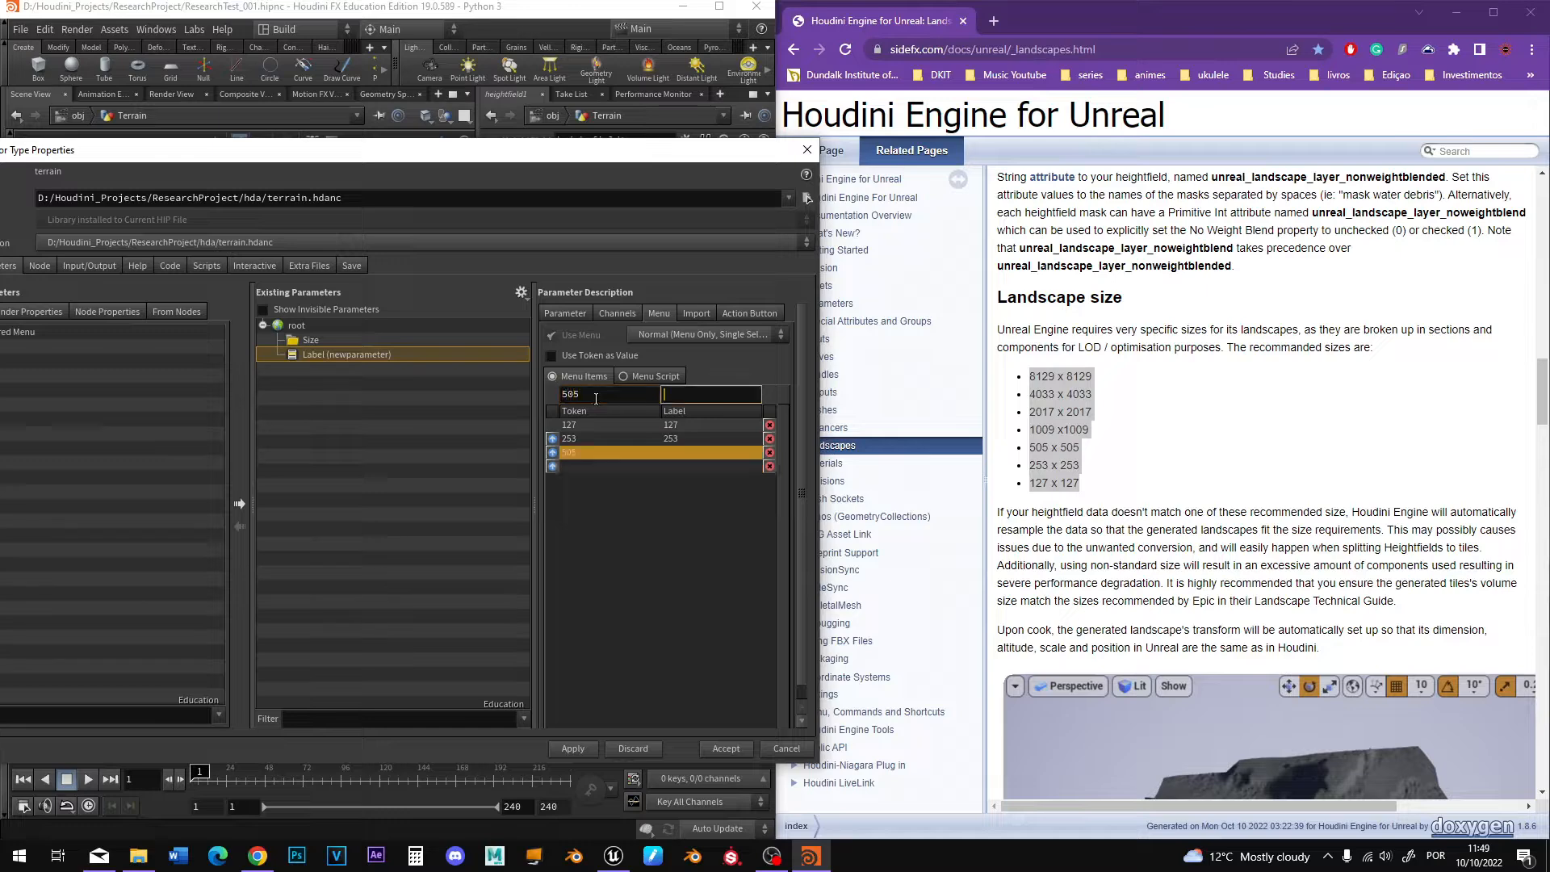
{"action": "type", "text": "505"}
{"action": "key", "text": "Tab"}
{"action": "type", "text": "1009"}
{"action": "key", "text": "Tab"}
{"action": "type", "text": "1009"}
{"action": "key", "text": "Tab"}
Add the menu items 2017, 4033 and 8129, with matching tokens and labels.
{"action": "type", "text": "2017"}
{"action": "key", "text": "Tab"}
{"action": "type", "text": "2017"}
{"action": "key", "text": "Tab"}
{"action": "type", "text": "4033"}
{"action": "key", "text": "Tab"}
{"action": "type", "text": "4033"}
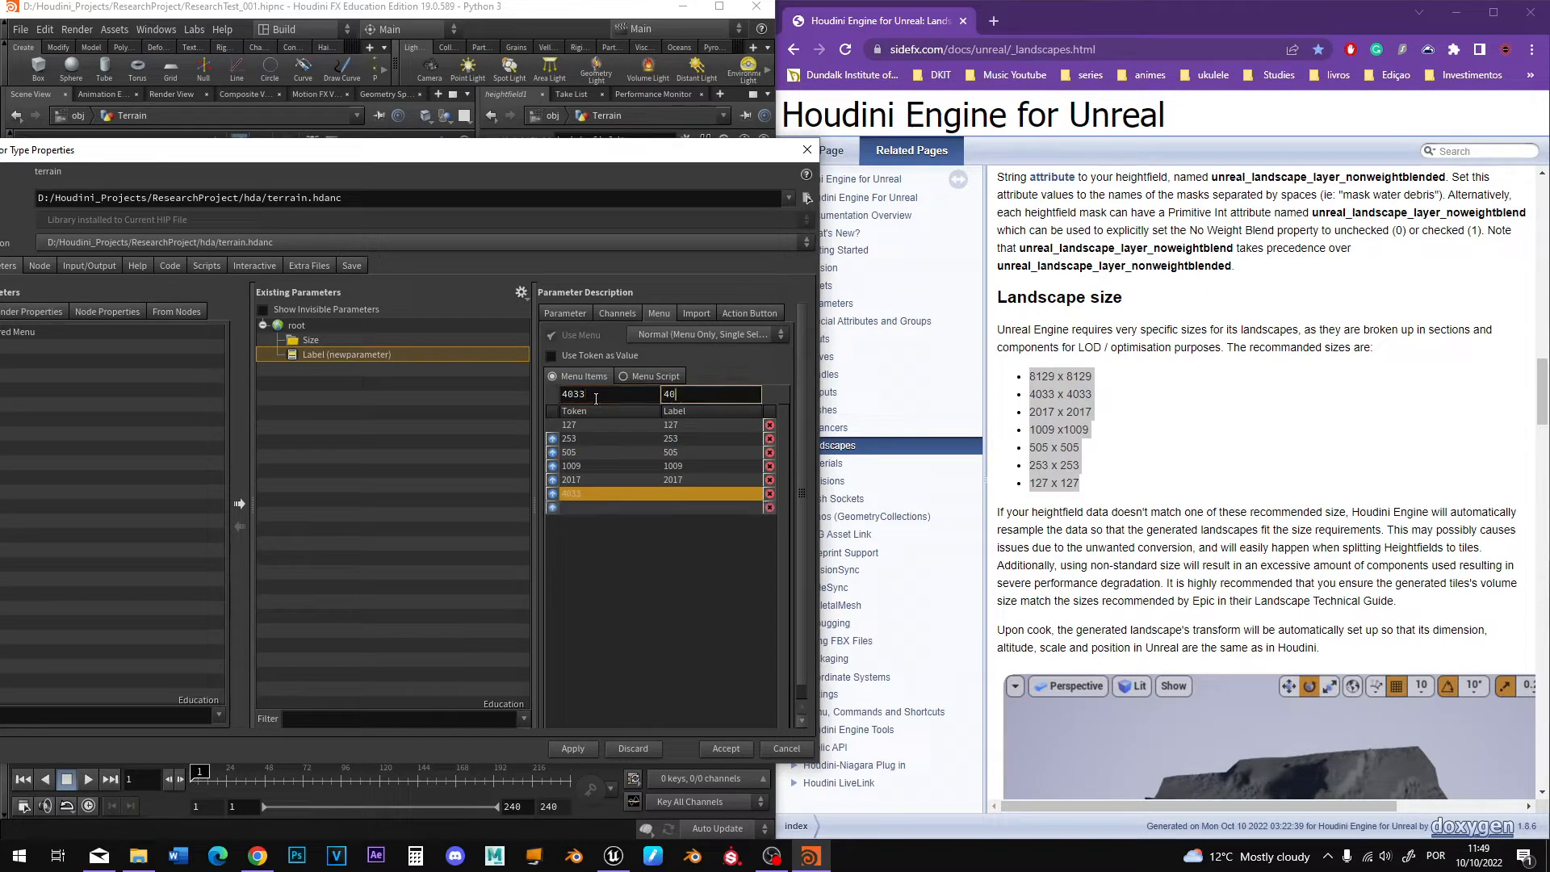
{"action": "key", "text": "Tab"}
{"action": "type", "text": "8129"}
{"action": "key", "text": "Tab"}
{"action": "type", "text": "8129"}
{"action": "key", "text": "Tab"}
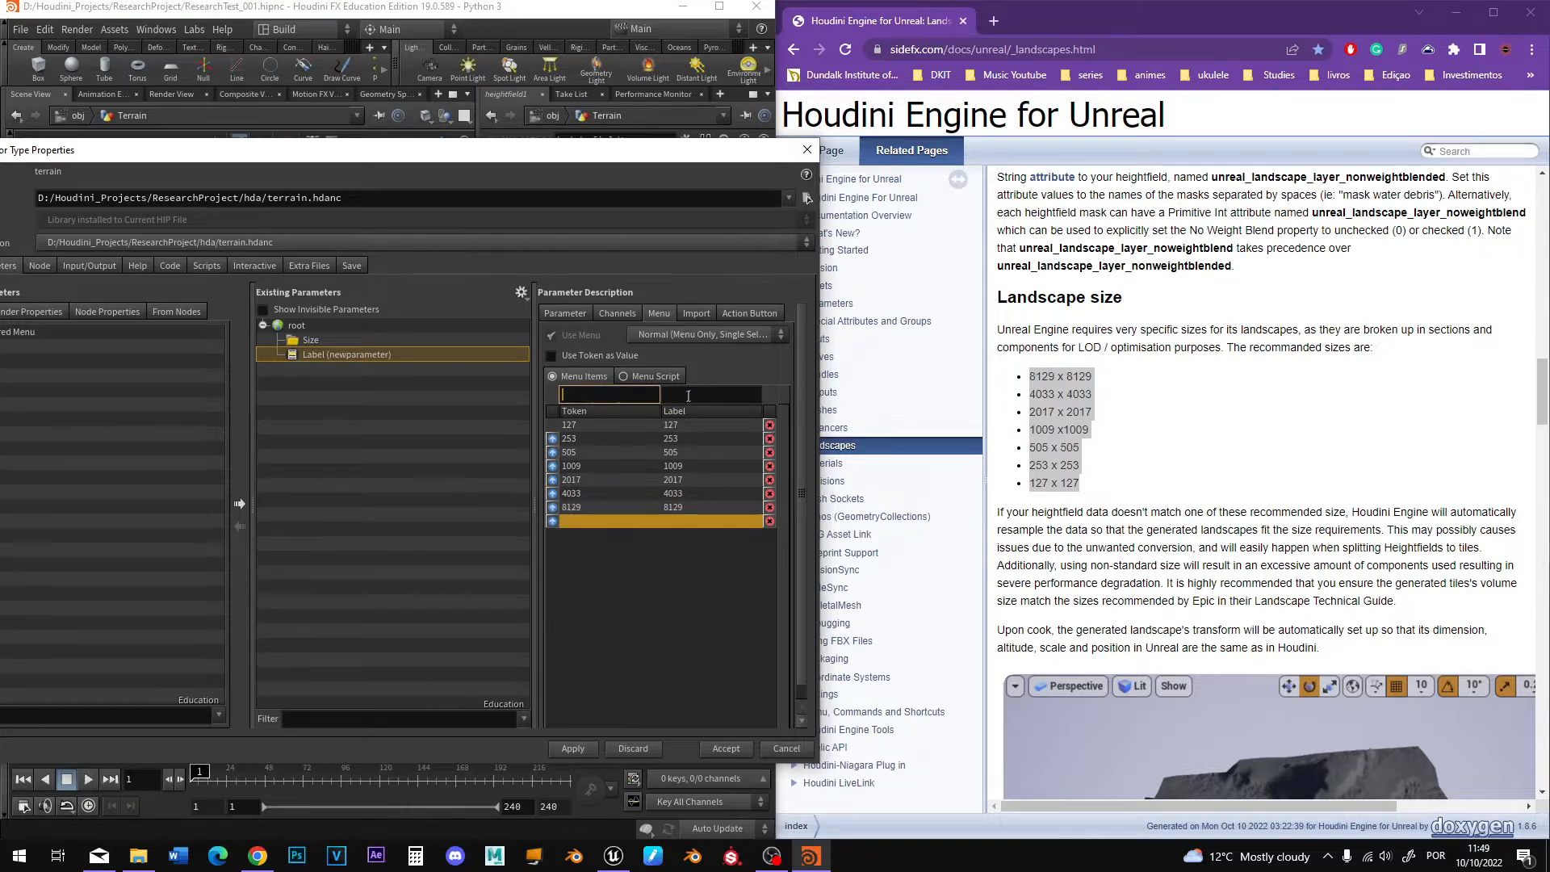
Make the menu use its tokens as values, then apply and accept the type properties.
{"action": "left_click", "coordinate": [551, 356]}
{"action": "left_click", "coordinate": [573, 749]}
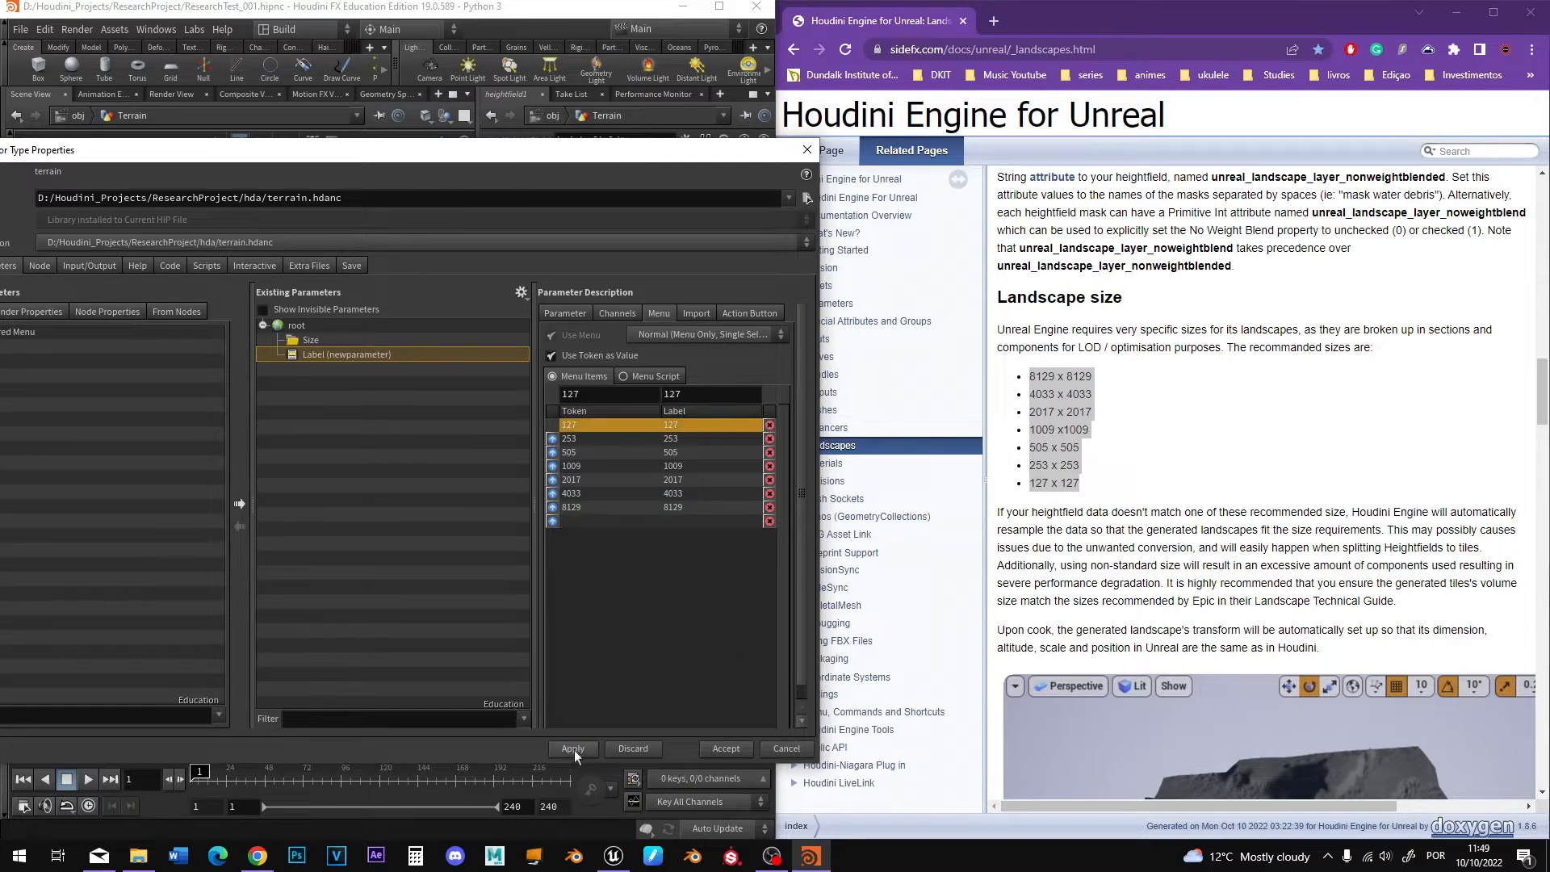
{"action": "left_click", "coordinate": [722, 749]}
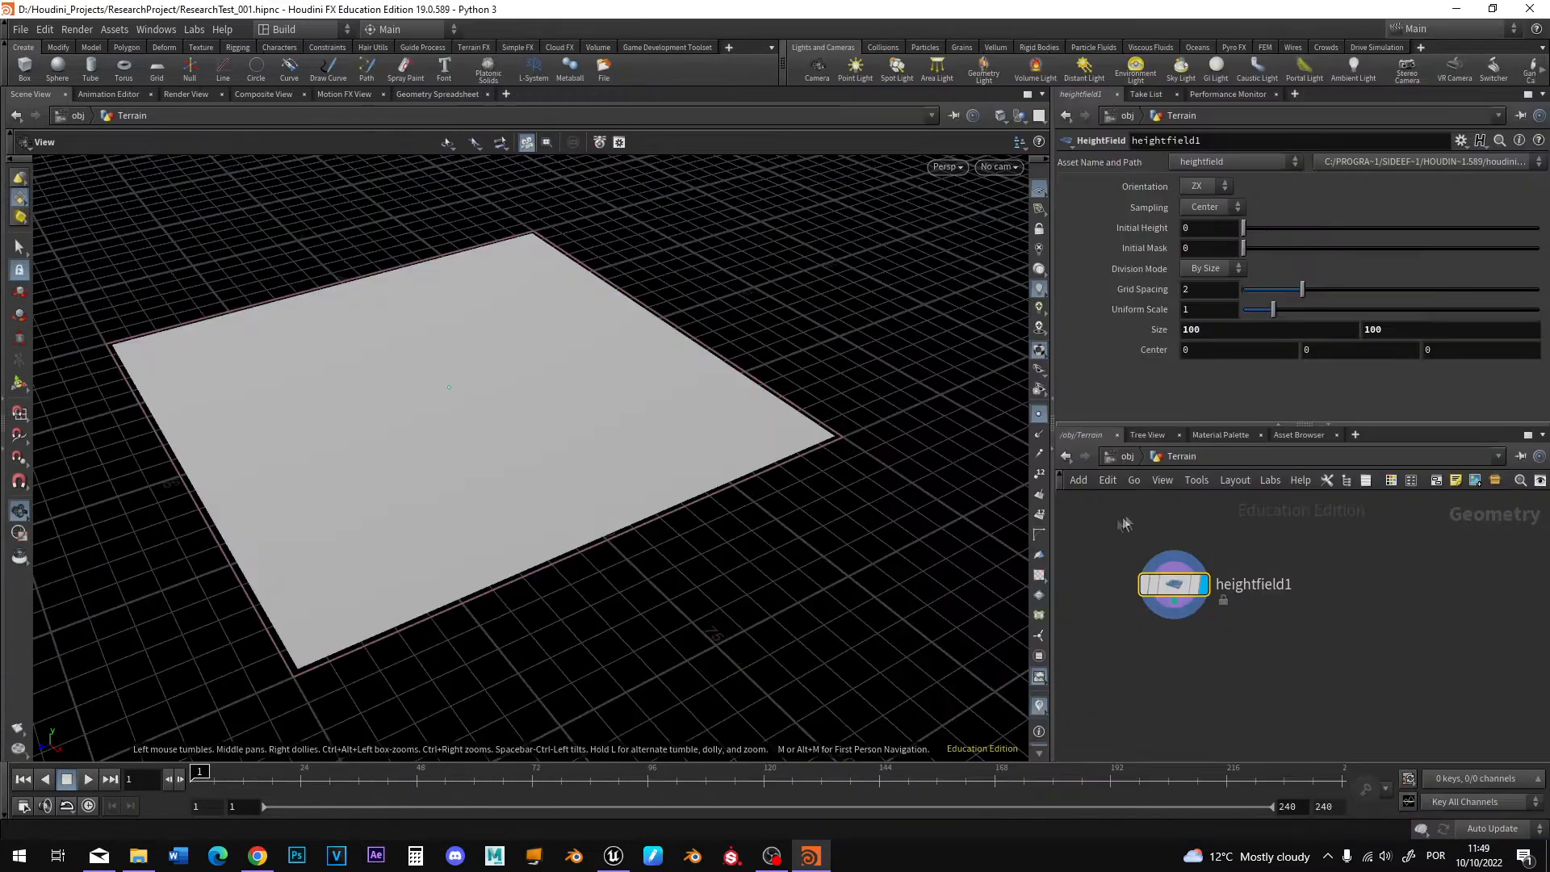
Return to the object level and review the choices in the Terrain asset's new size menu.
{"action": "left_click", "coordinate": [1126, 457]}
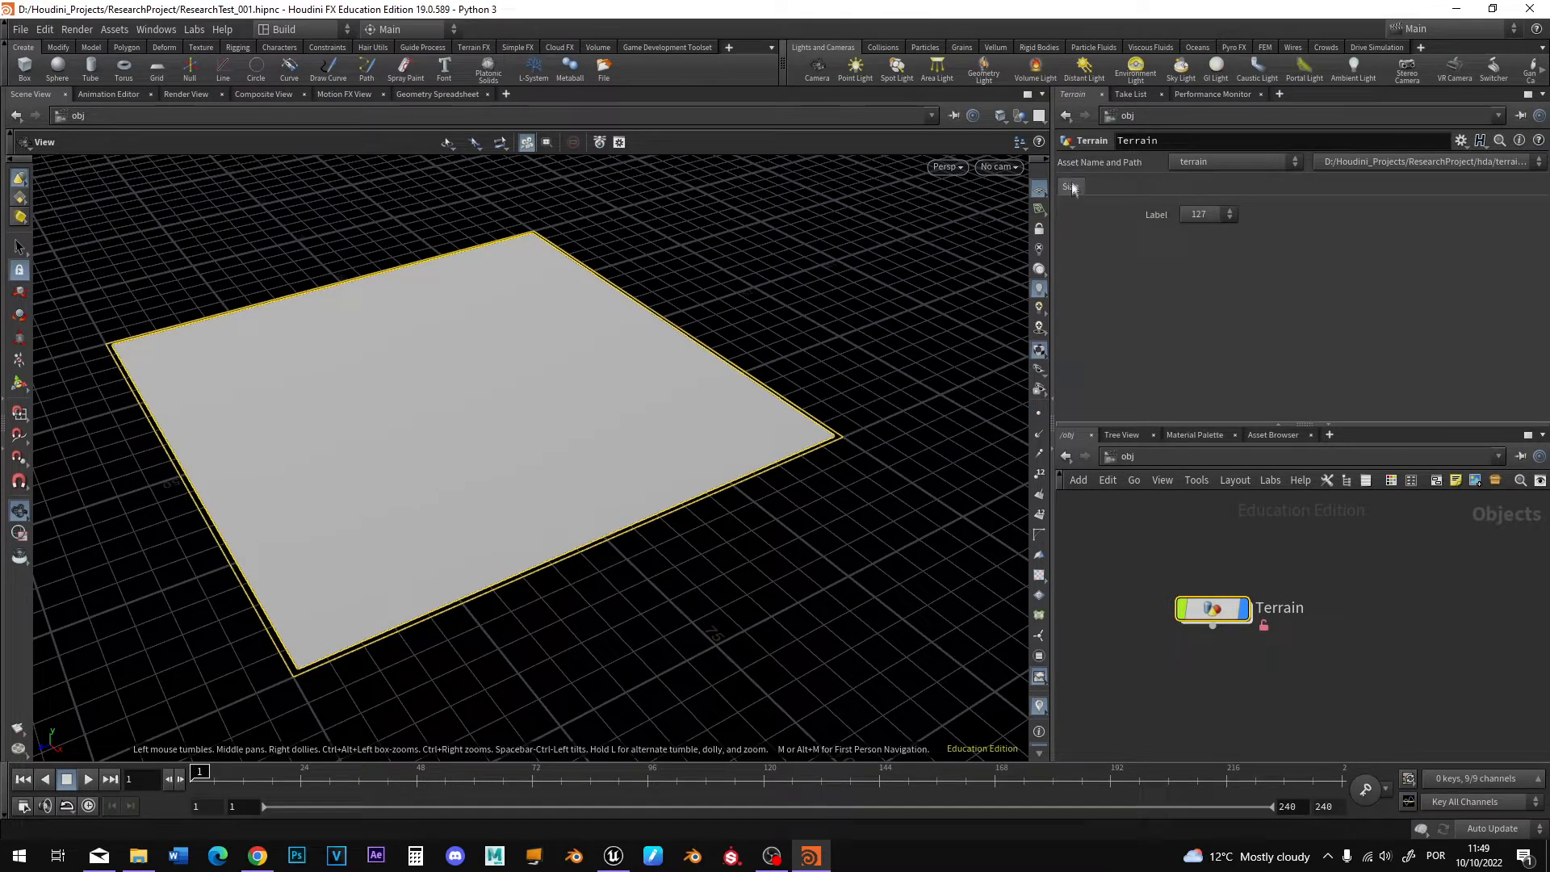
{"action": "left_click", "coordinate": [1227, 216]}
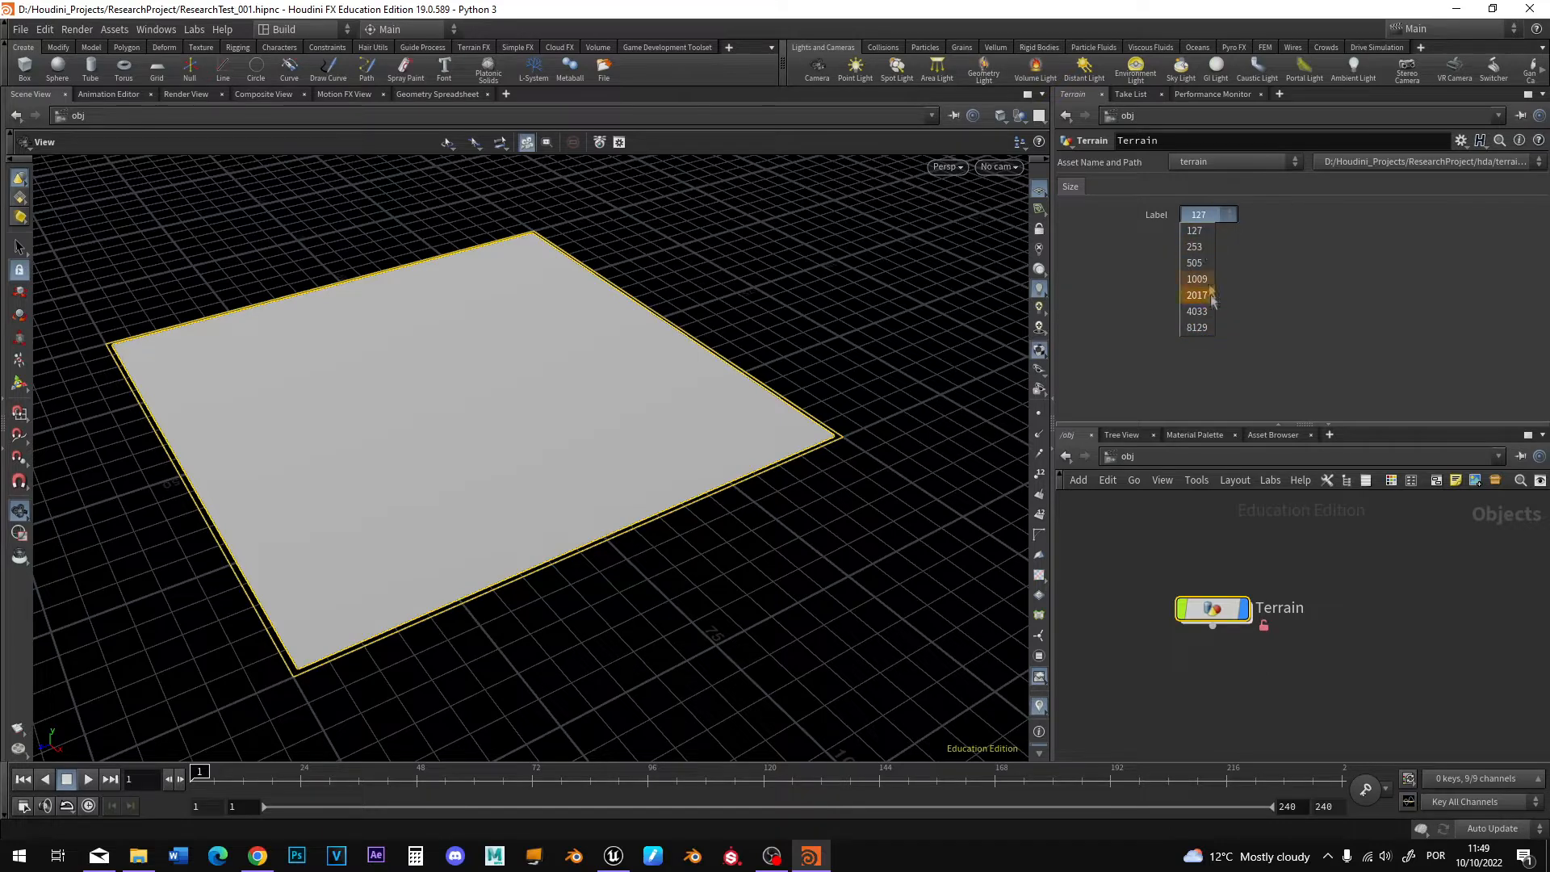
{"action": "left_click", "coordinate": [1152, 214]}
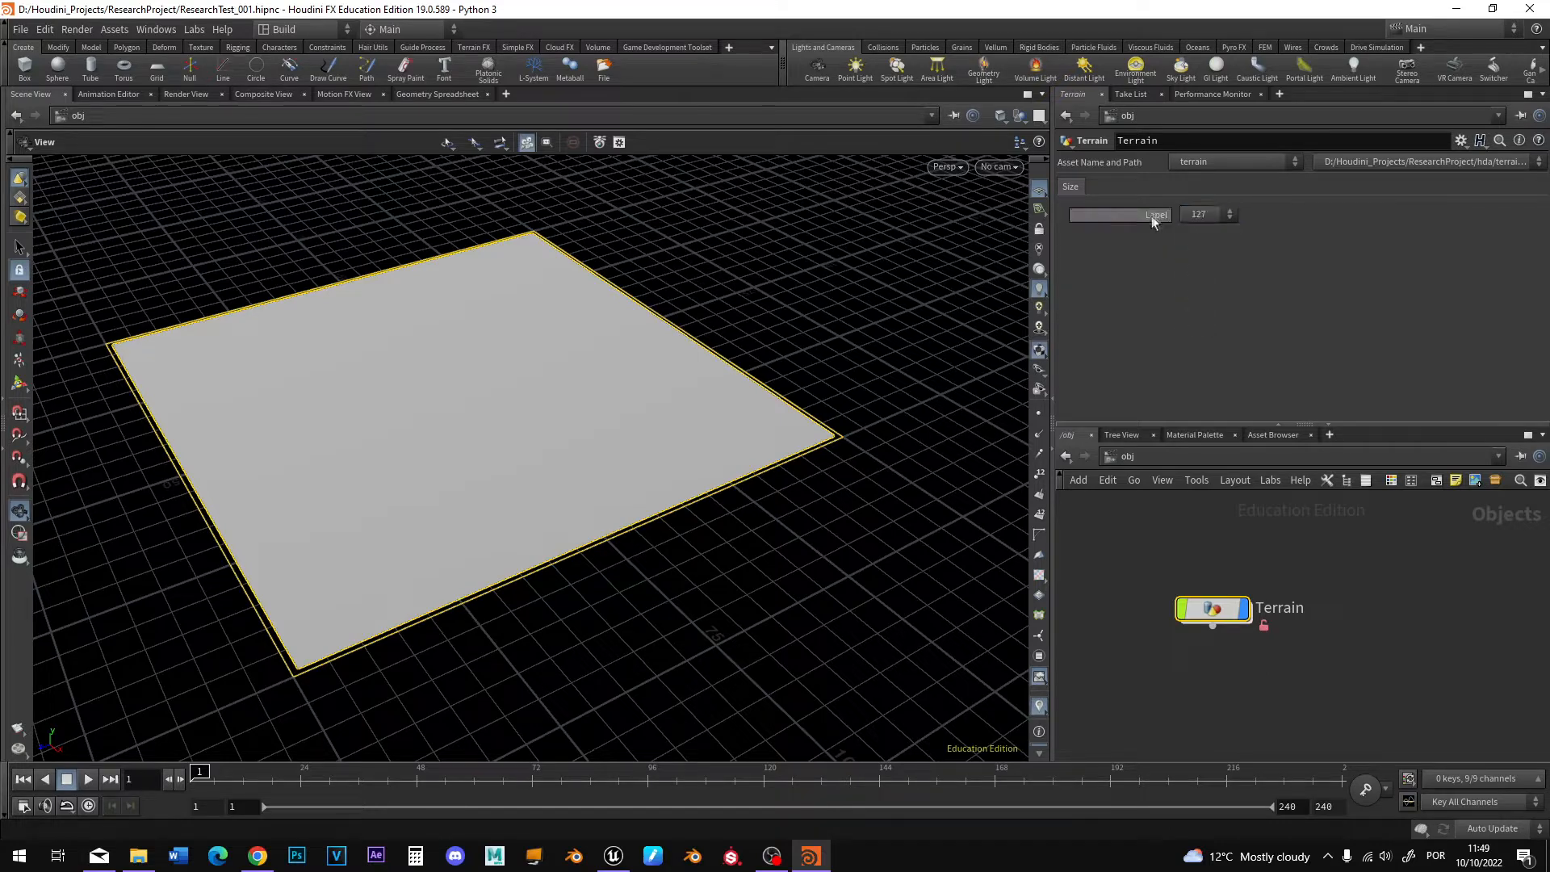
Copy the Terrain asset's size menu parameter and paste it as a relative reference into heightfield1's first Size value.
{"action": "right_click", "coordinate": [1157, 215]}
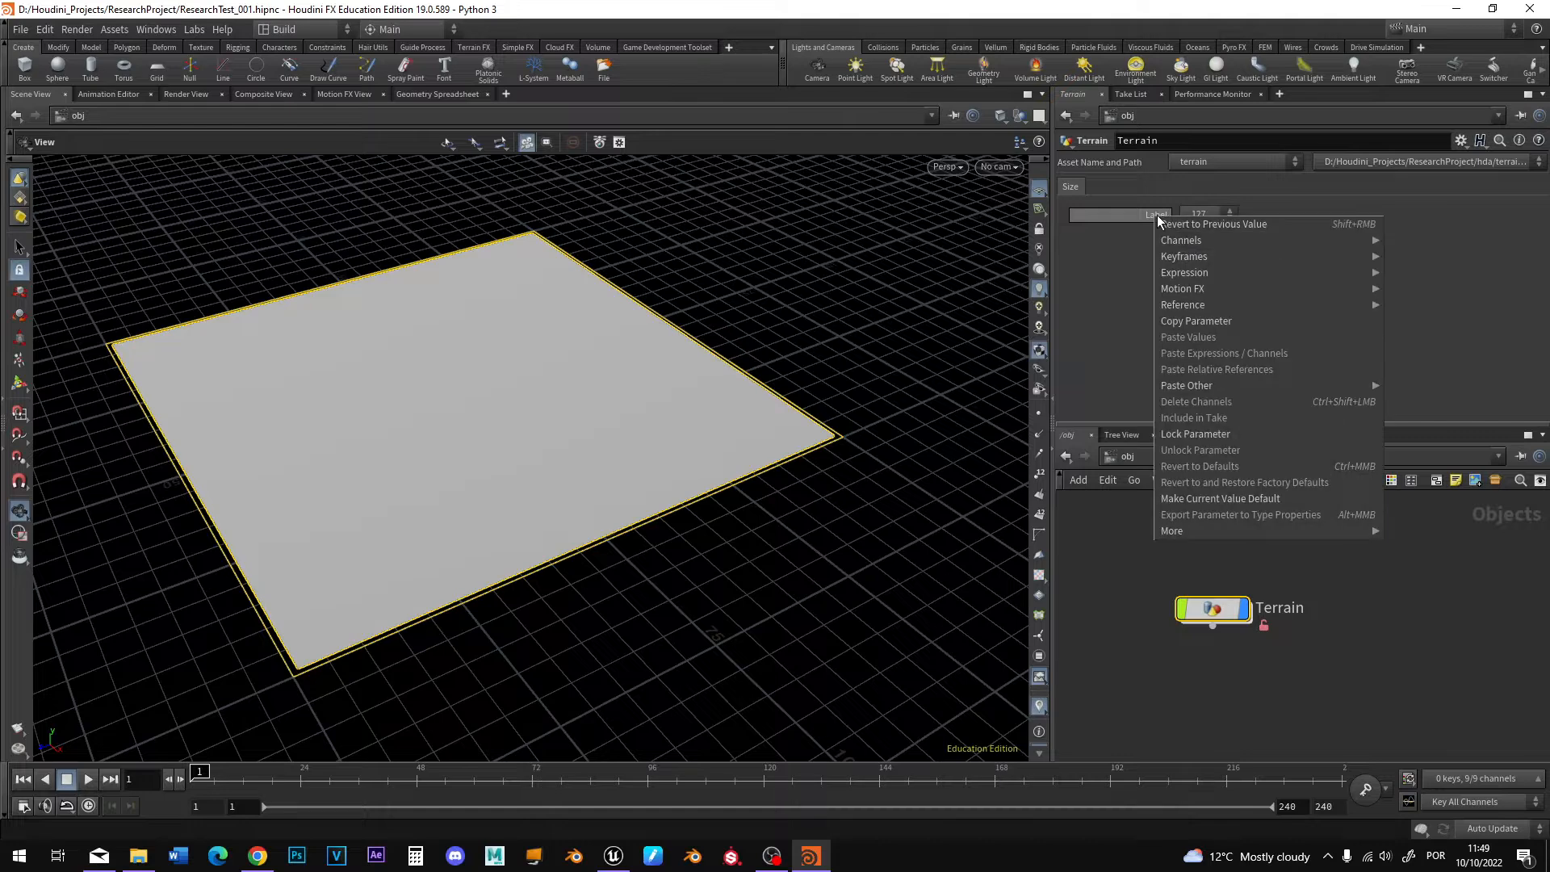
{"action": "left_click", "coordinate": [1188, 322]}
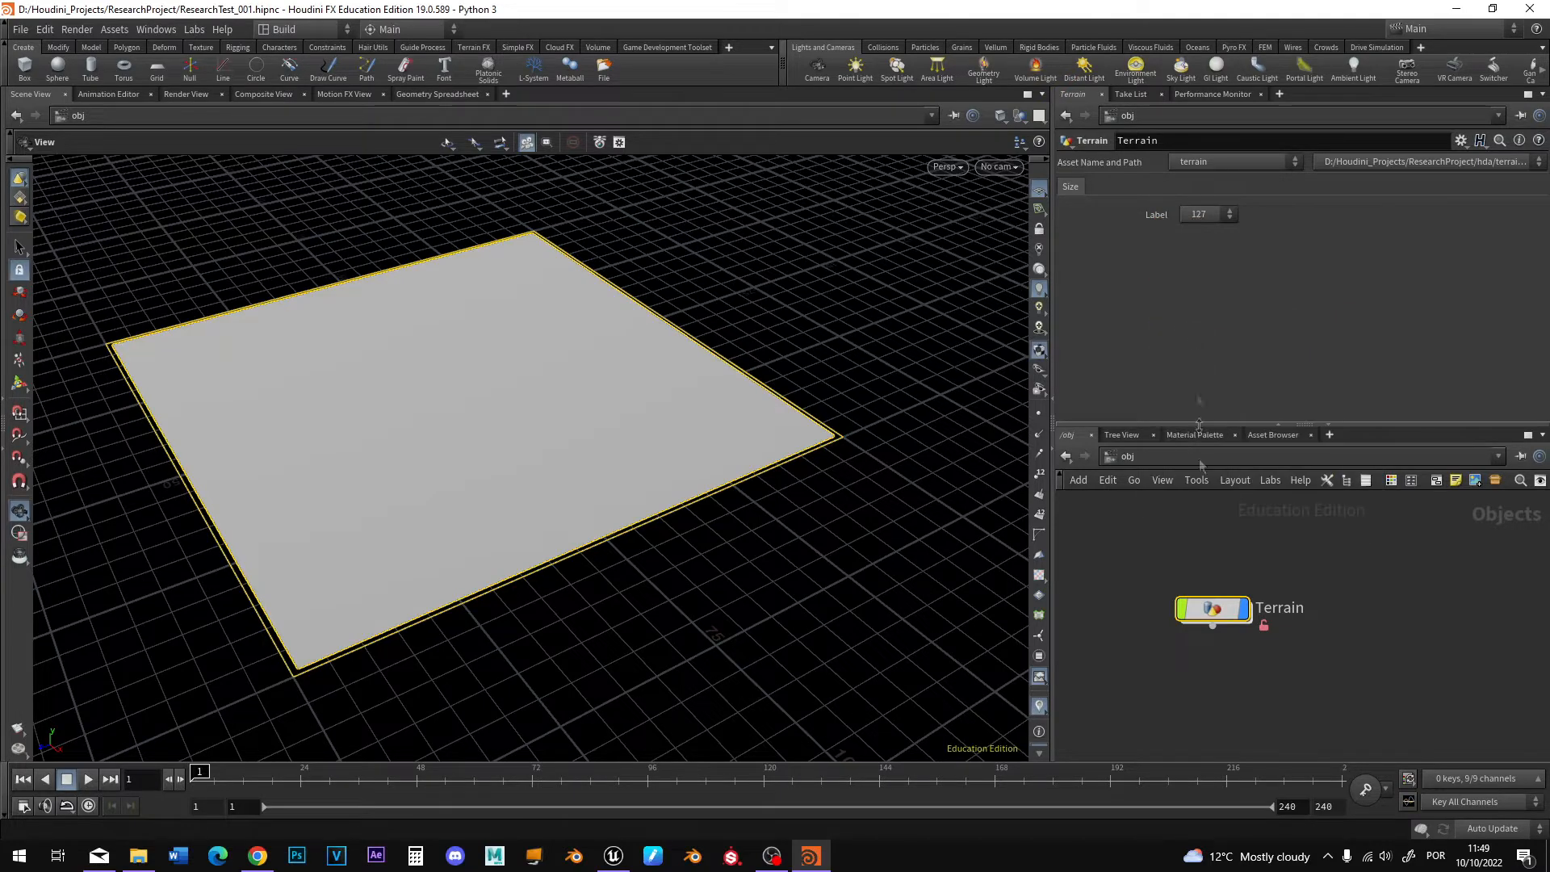
{"action": "double_click", "coordinate": [1211, 610]}
{"action": "right_click", "coordinate": [1222, 332]}
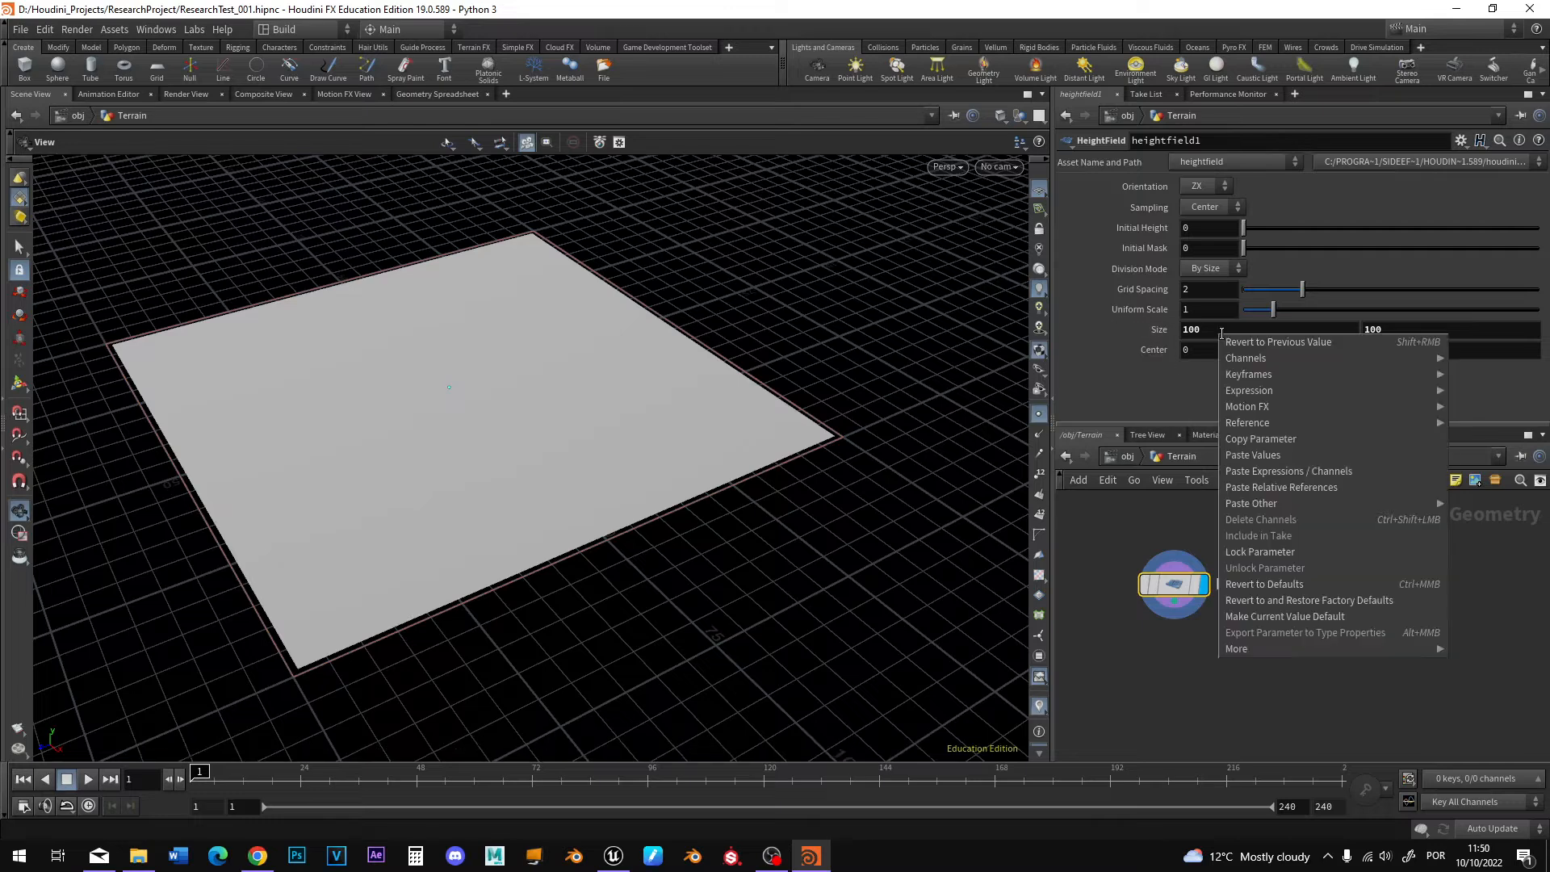
{"action": "left_click", "coordinate": [1317, 489]}
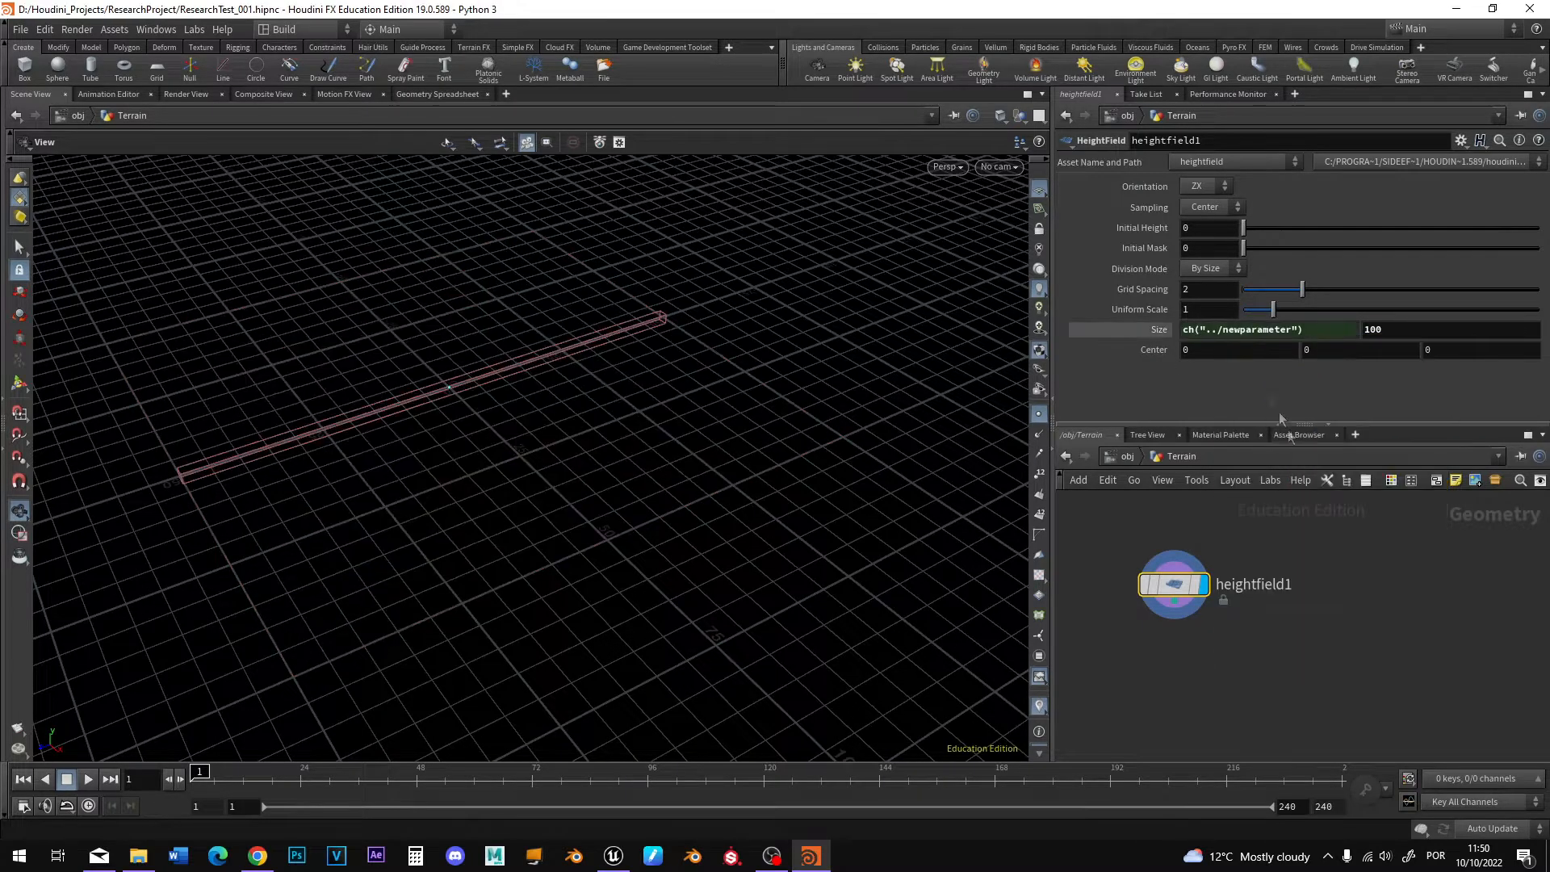
Link heightfield1's second Size value to its first with a relative reference.
{"action": "right_click", "coordinate": [1312, 330]}
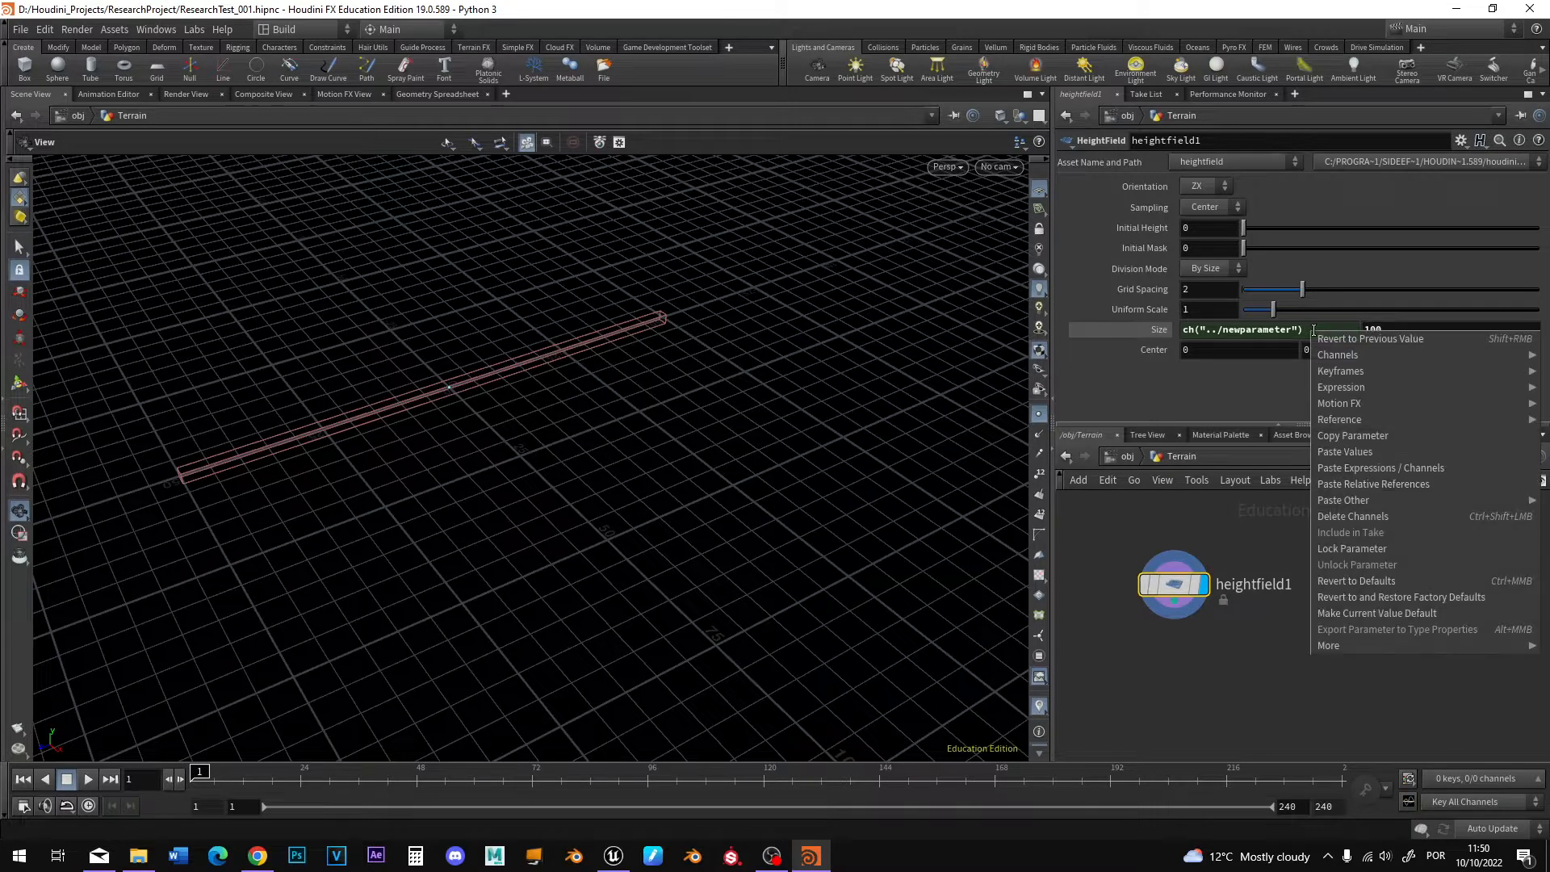
{"action": "left_click", "coordinate": [1348, 436]}
{"action": "right_click", "coordinate": [1317, 330]}
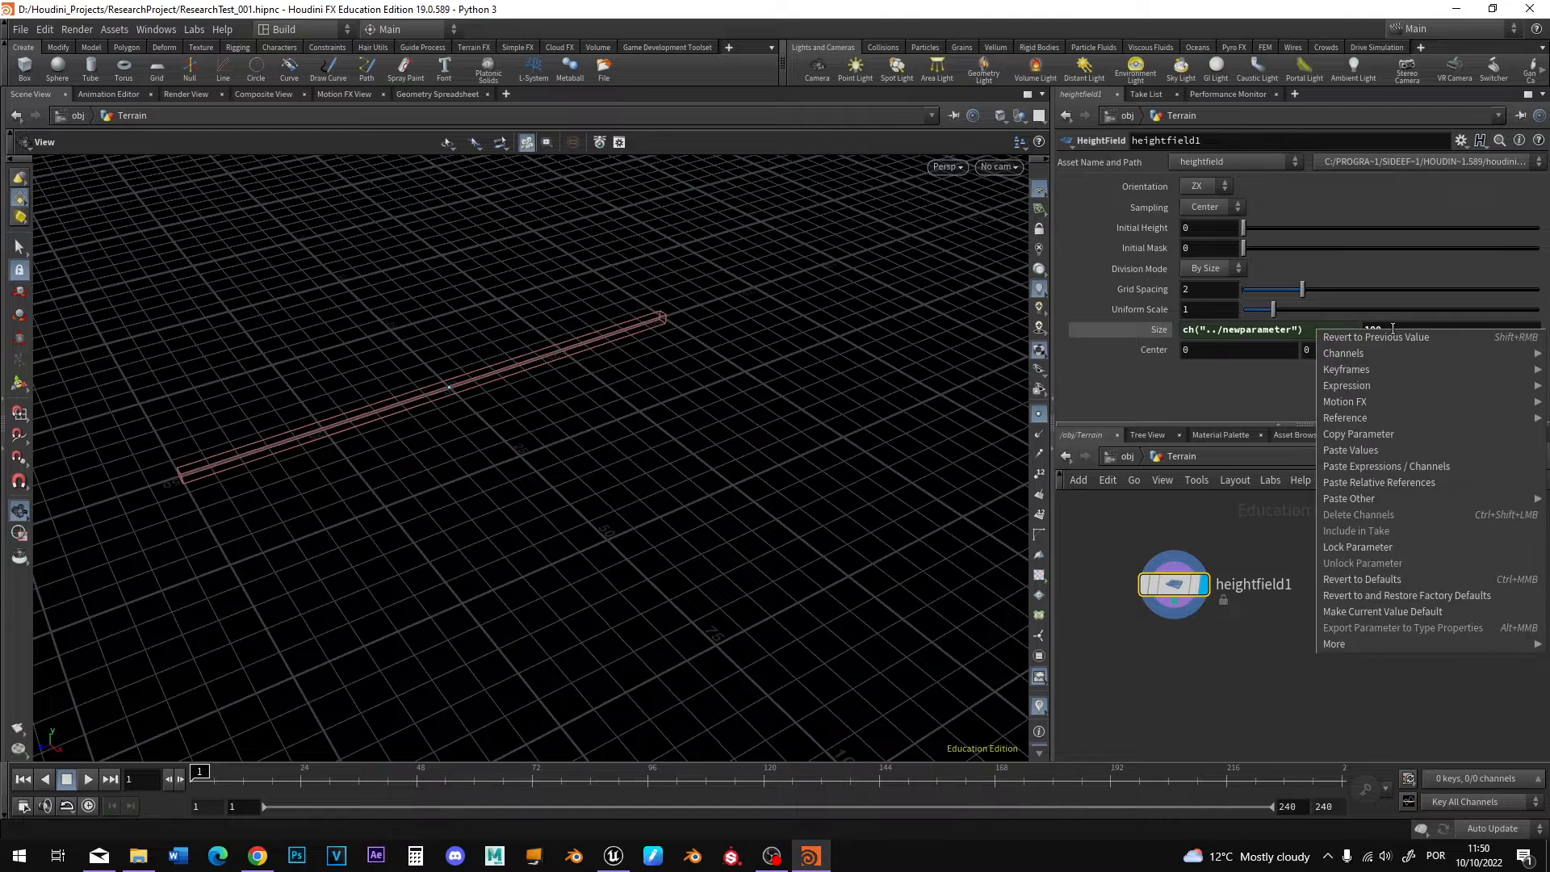
{"action": "left_click", "coordinate": [1397, 483]}
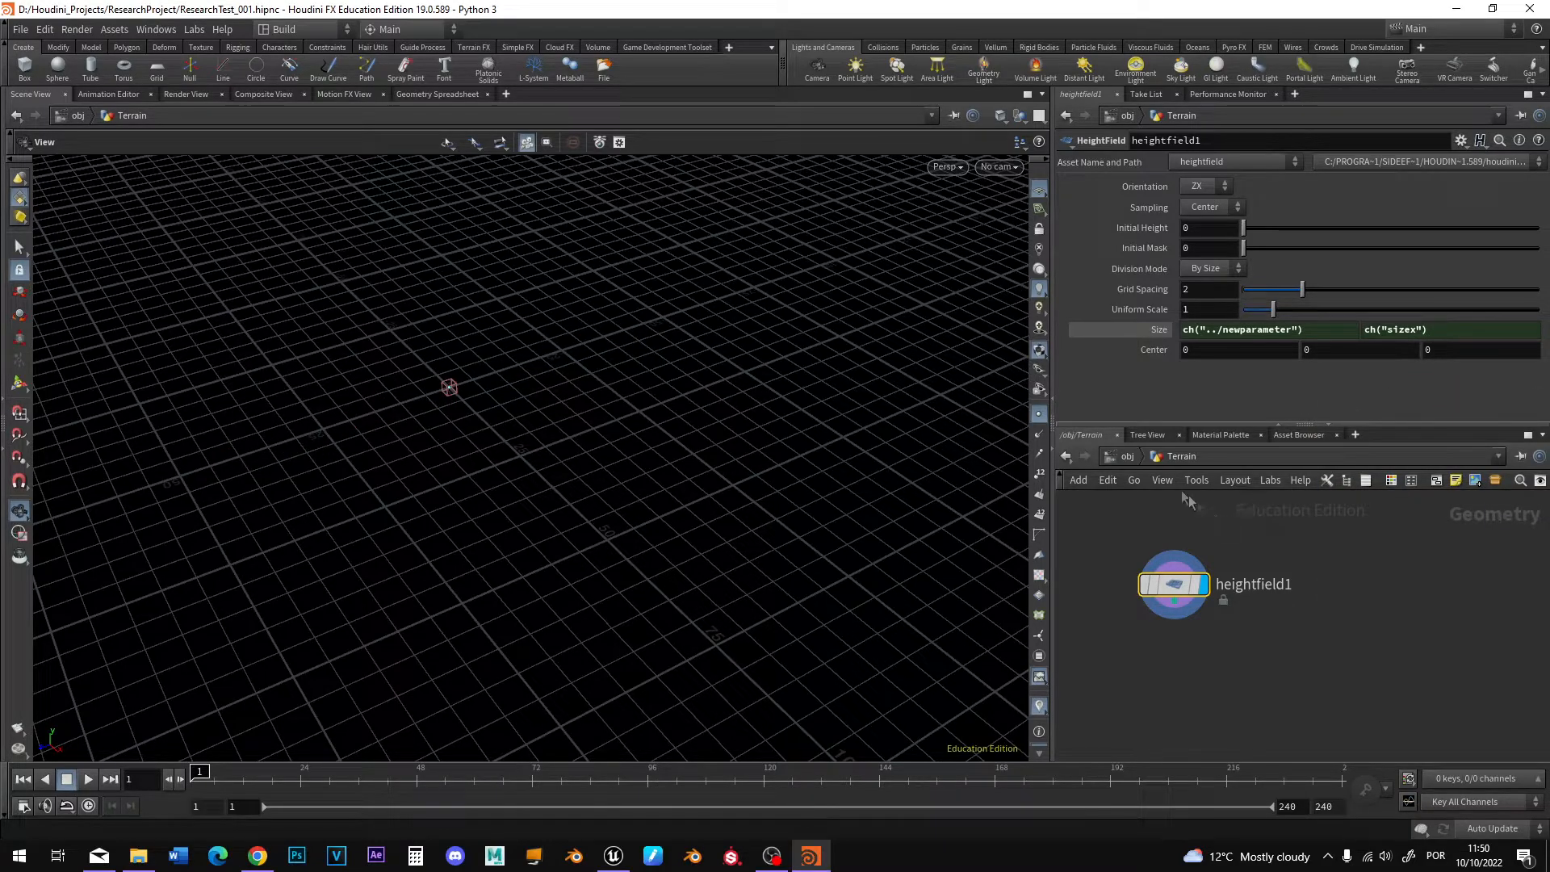
Test the size menu on the Terrain object by choosing 2017.
{"action": "left_click", "coordinate": [1132, 457]}
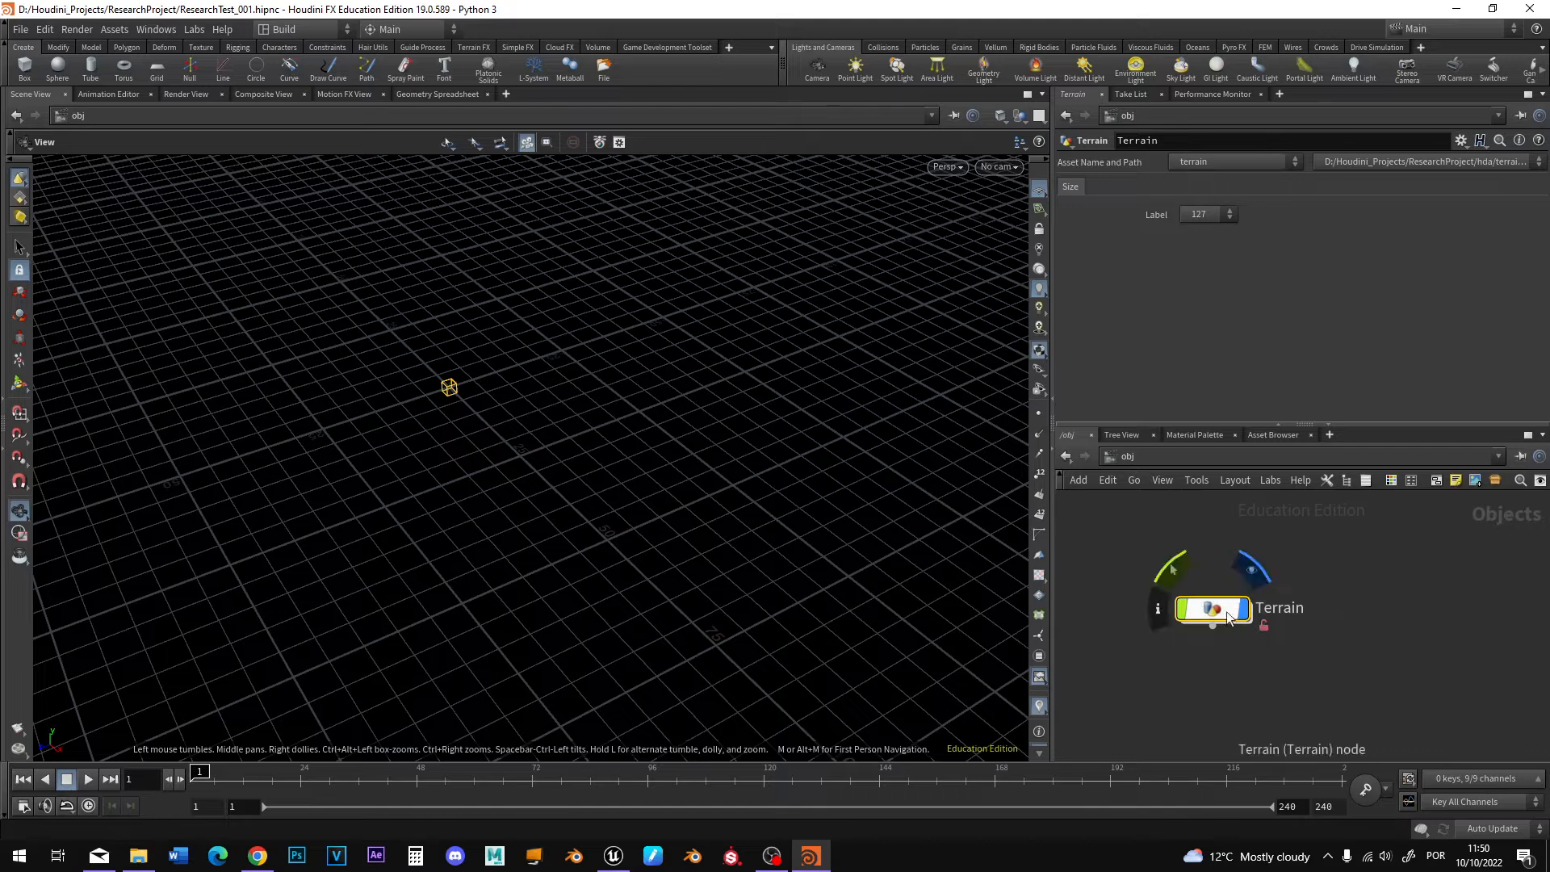
{"action": "left_click", "coordinate": [1207, 214]}
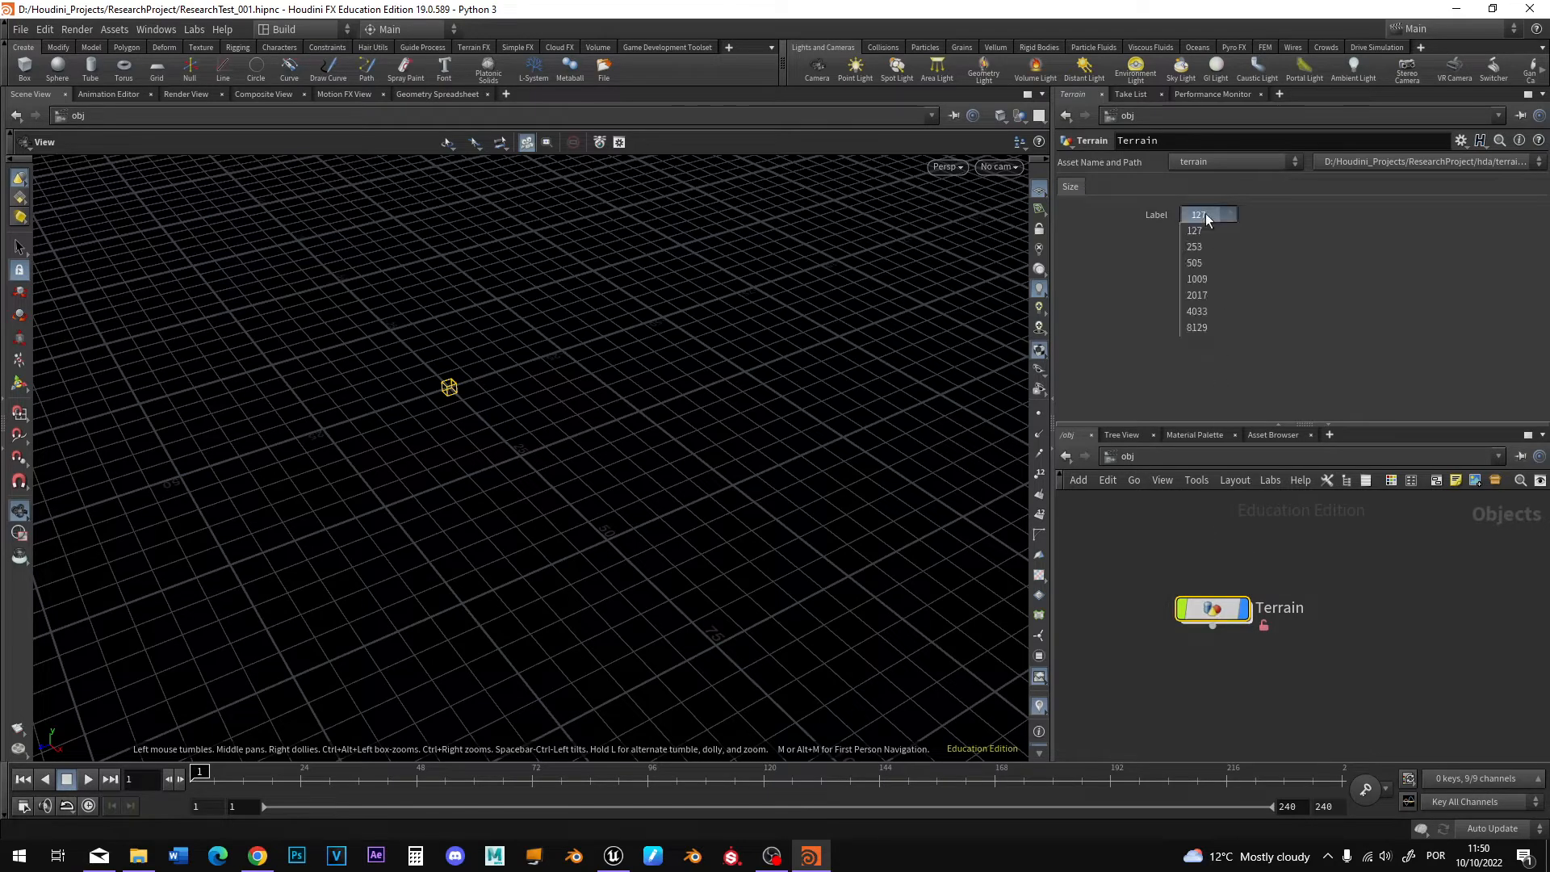
{"action": "left_click", "coordinate": [1200, 296]}
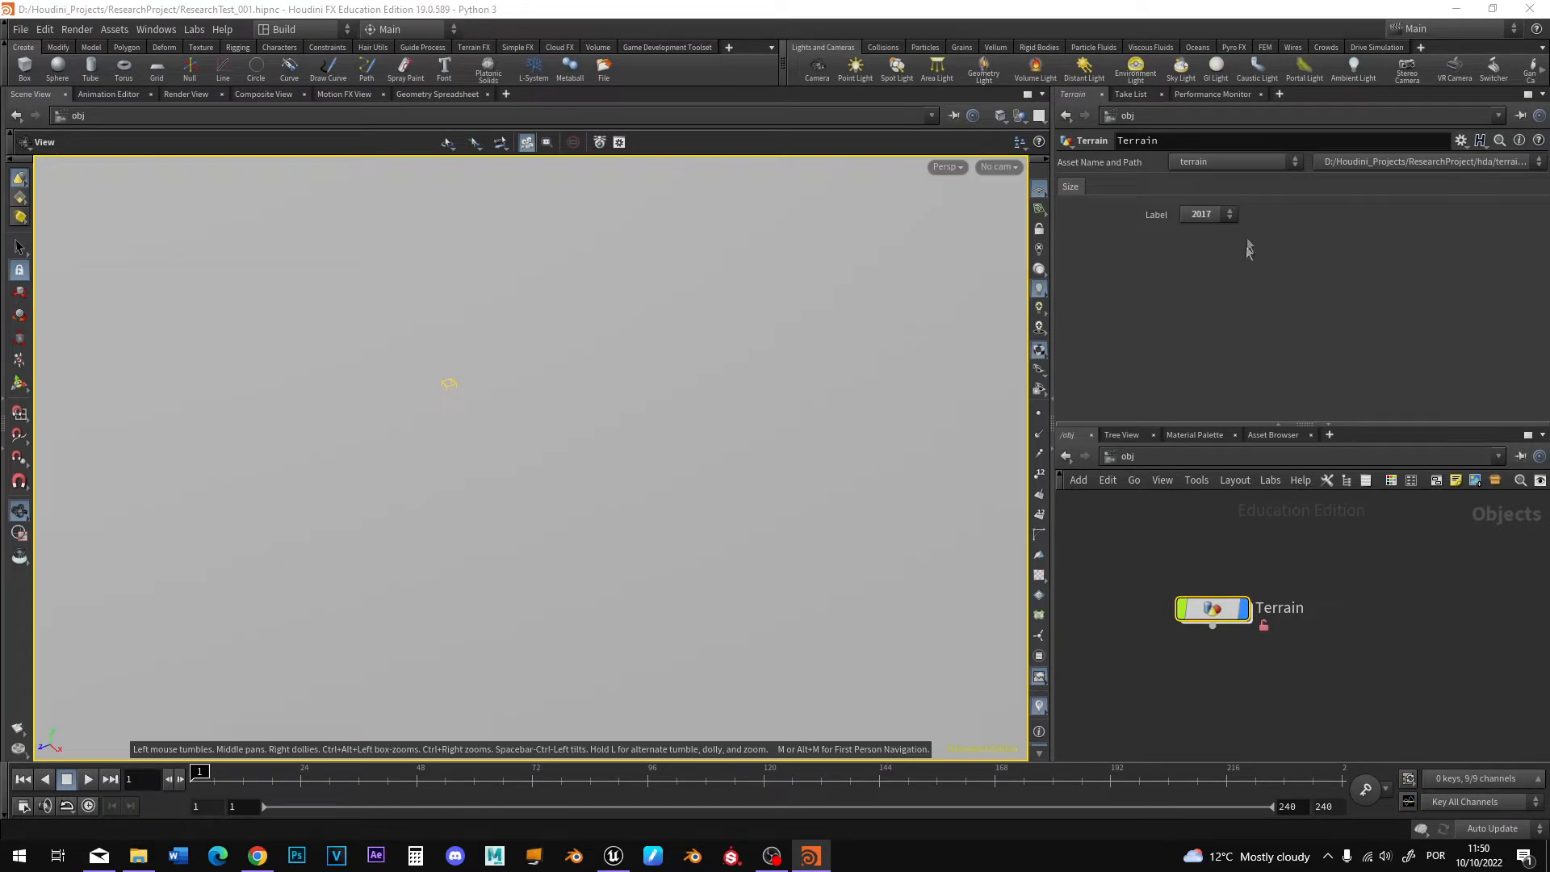
{"action": "right_click_drag", "start_coordinate": [565, 502], "coordinate": [544, 450]}
{"action": "scroll", "coordinate": [551, 438], "scroll_direction": "down", "scroll_amount": 10}
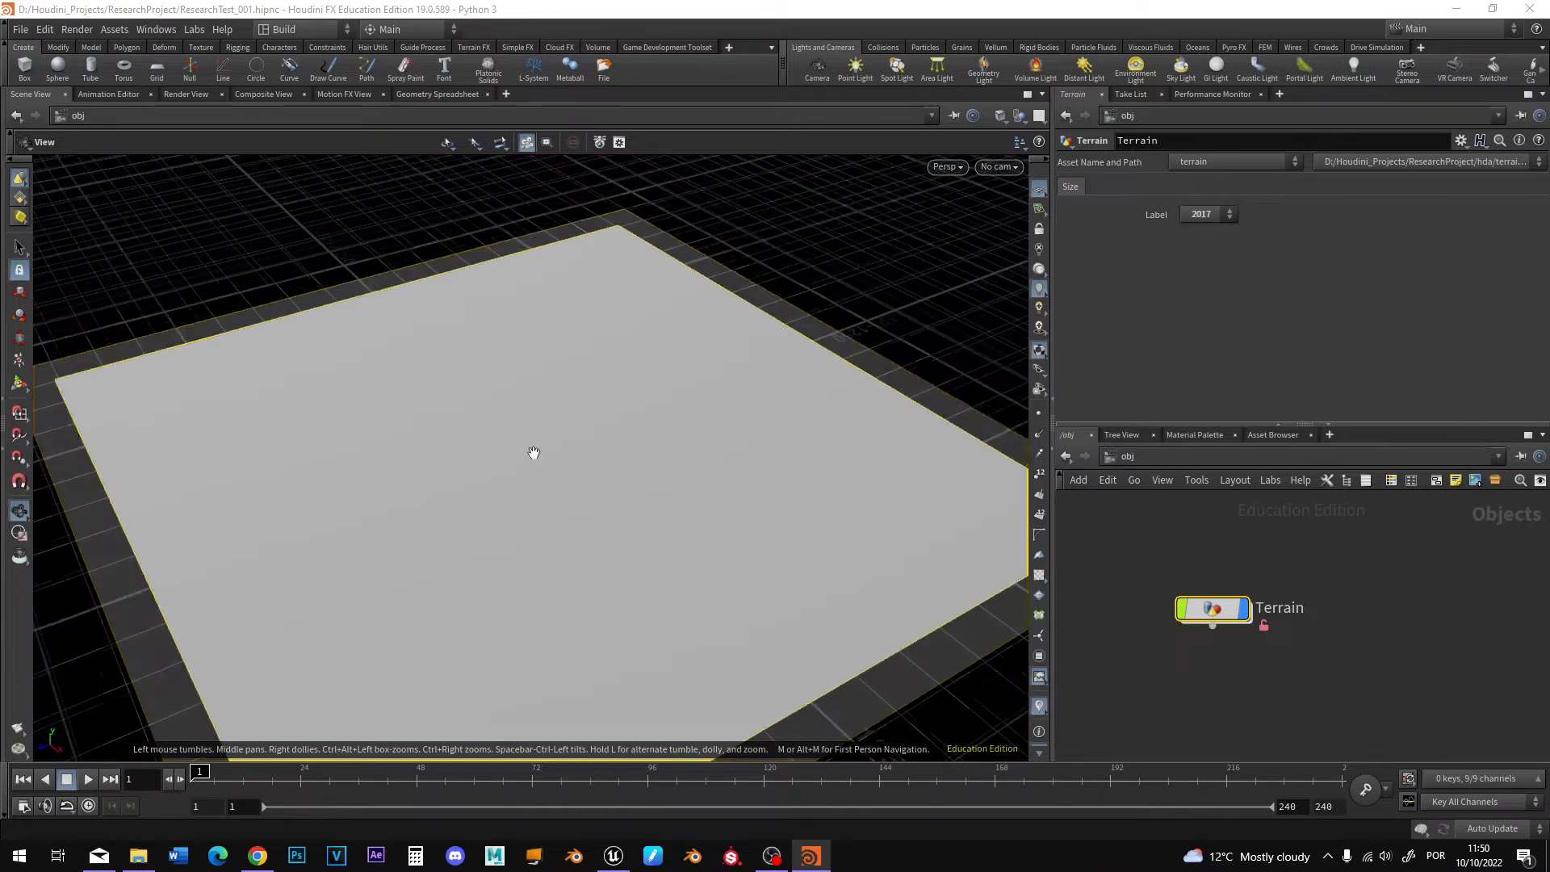
{"action": "scroll", "coordinate": [547, 462], "scroll_direction": "down", "scroll_amount": 5}
Try the 253 option in the Terrain object's size menu, then set it to 8129.
{"action": "mouse_move", "coordinate": [1219, 618]}
{"action": "left_click", "coordinate": [1199, 214]}
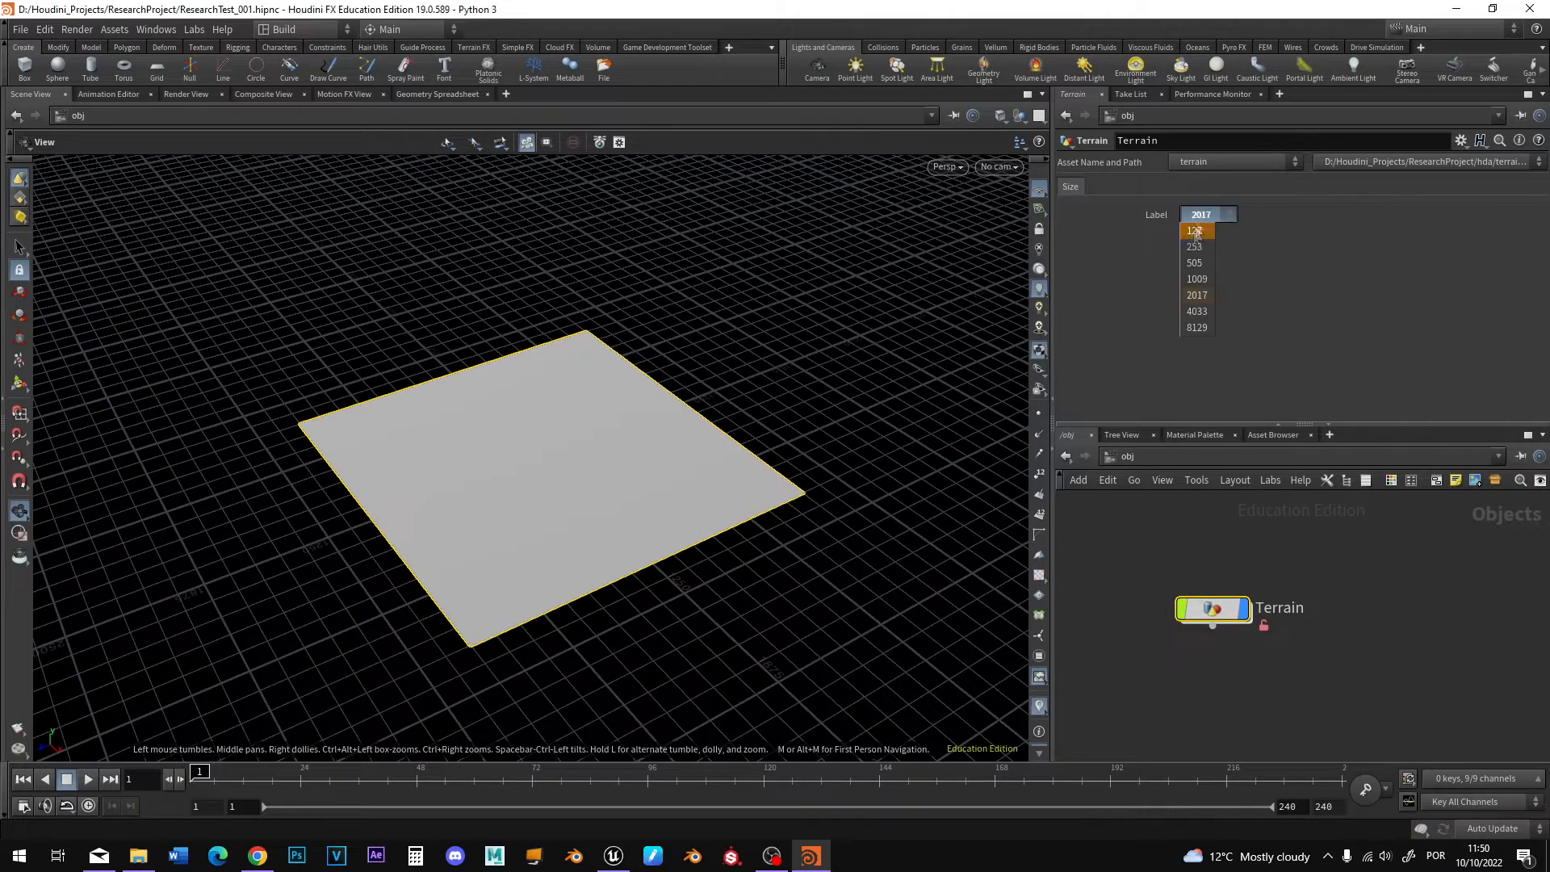
{"action": "left_click", "coordinate": [1199, 252]}
{"action": "left_click", "coordinate": [1201, 214]}
{"action": "left_click", "coordinate": [1197, 327]}
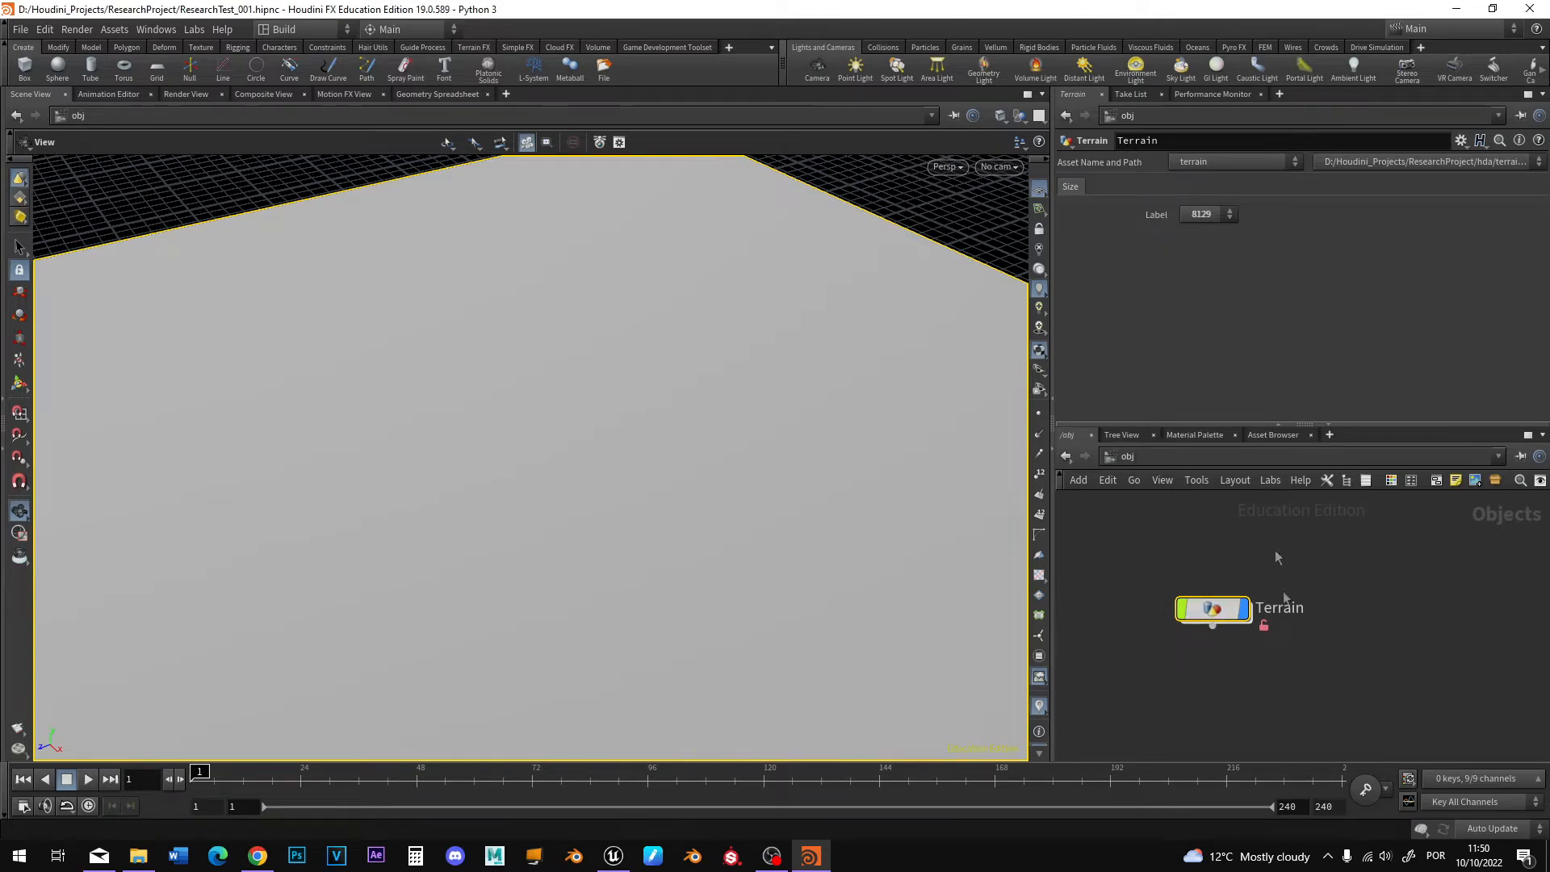
Check the evaluated Size values of heightfield1 inside Terrain, then return to the object level.
{"action": "double_click", "coordinate": [1195, 612]}
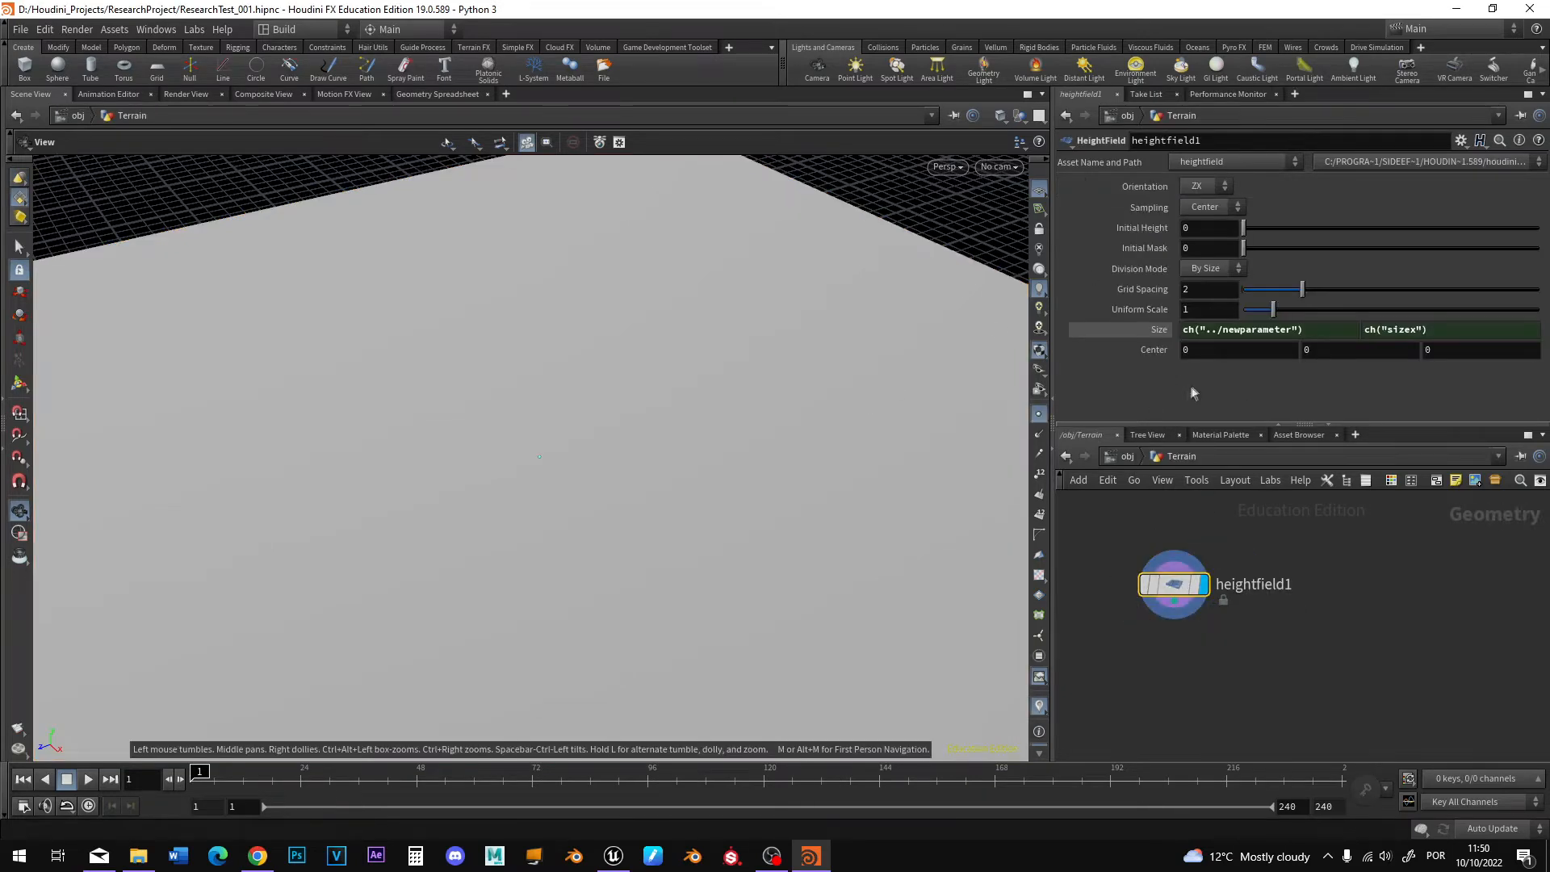
{"action": "left_click", "coordinate": [1161, 334]}
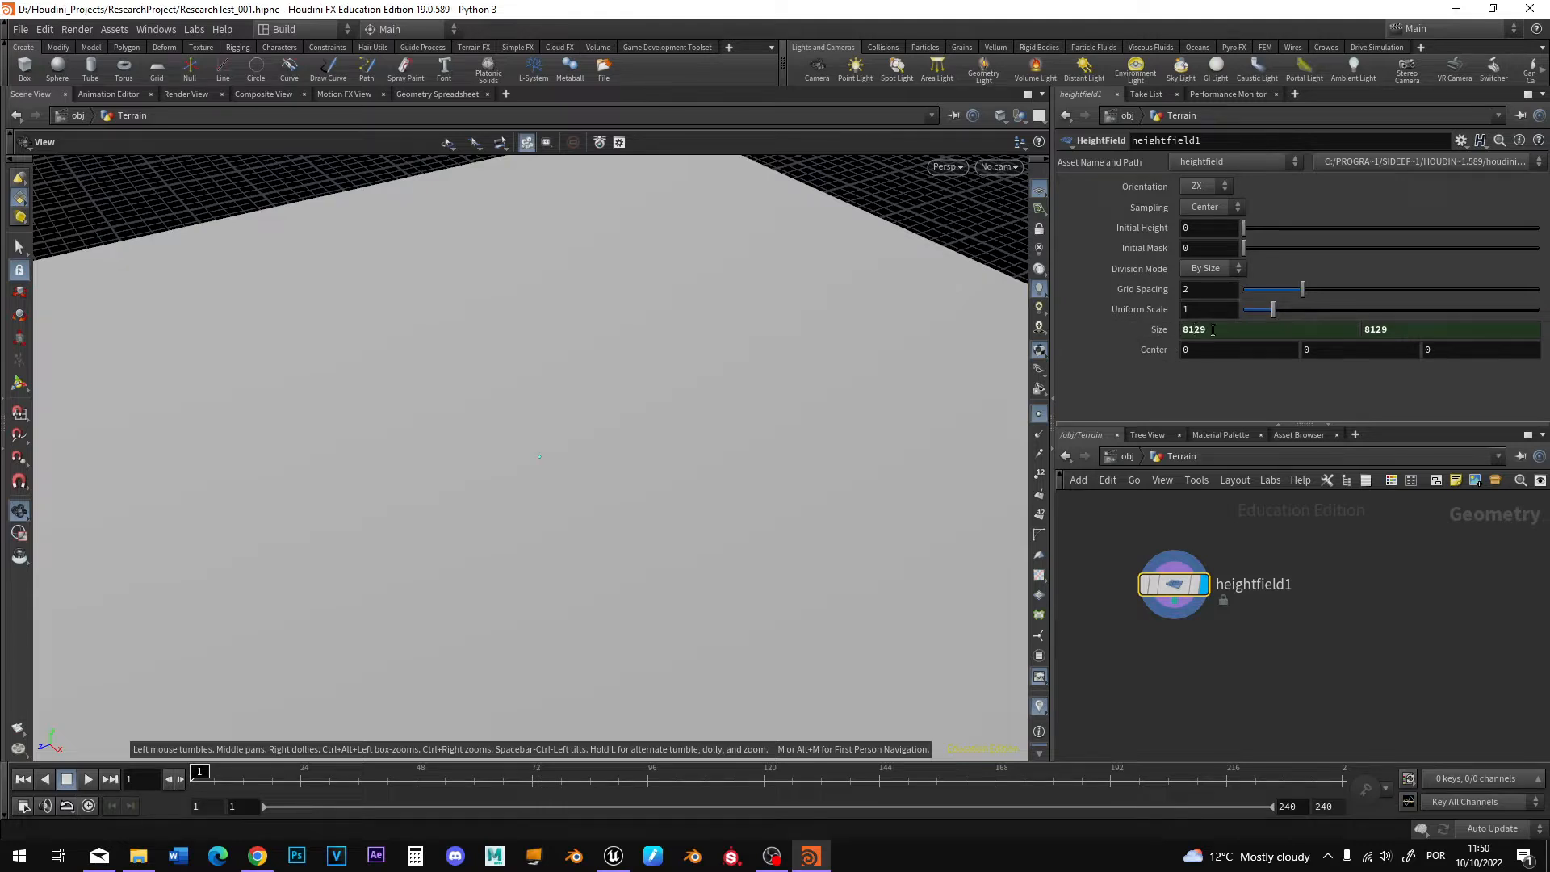
{"action": "left_click", "coordinate": [1128, 457]}
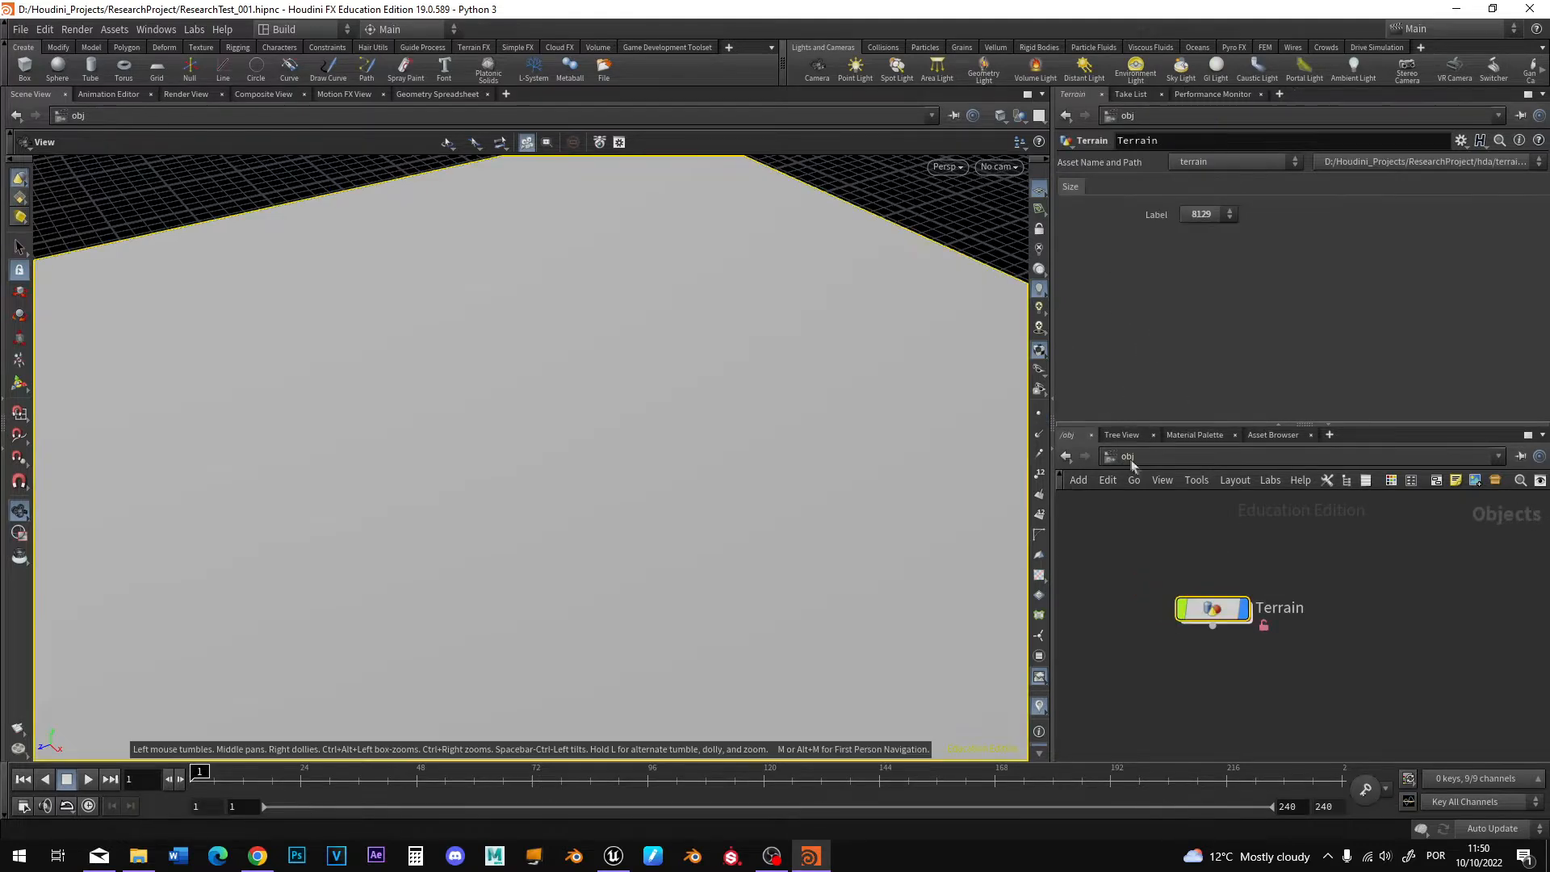
Set the Terrain object's size menu to 505 and go inside its network.
{"action": "left_click", "coordinate": [1200, 215]}
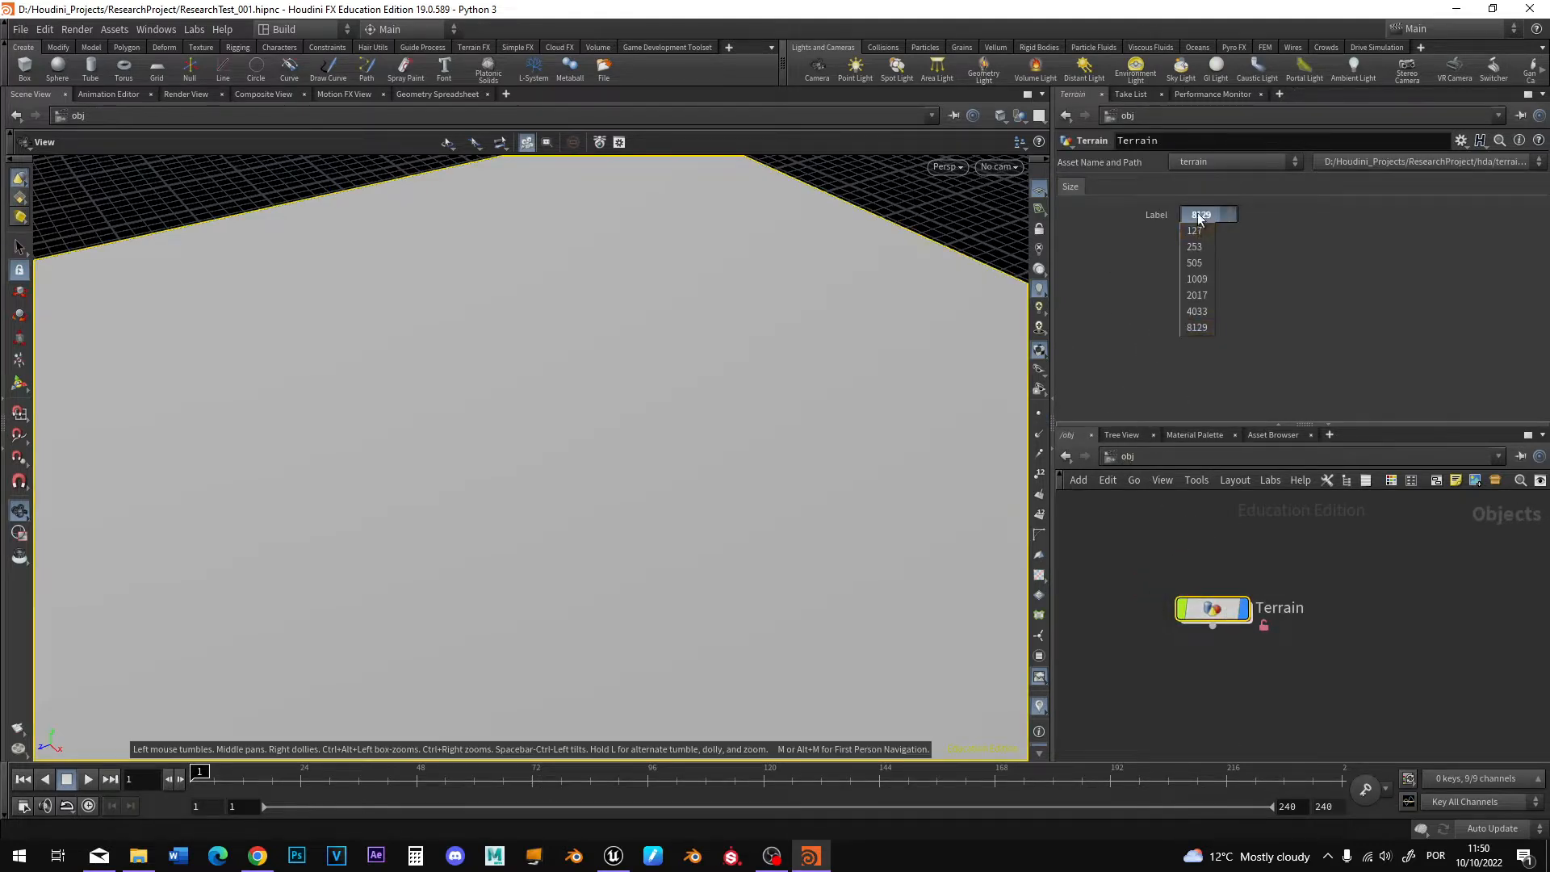
{"action": "left_click", "coordinate": [1197, 263]}
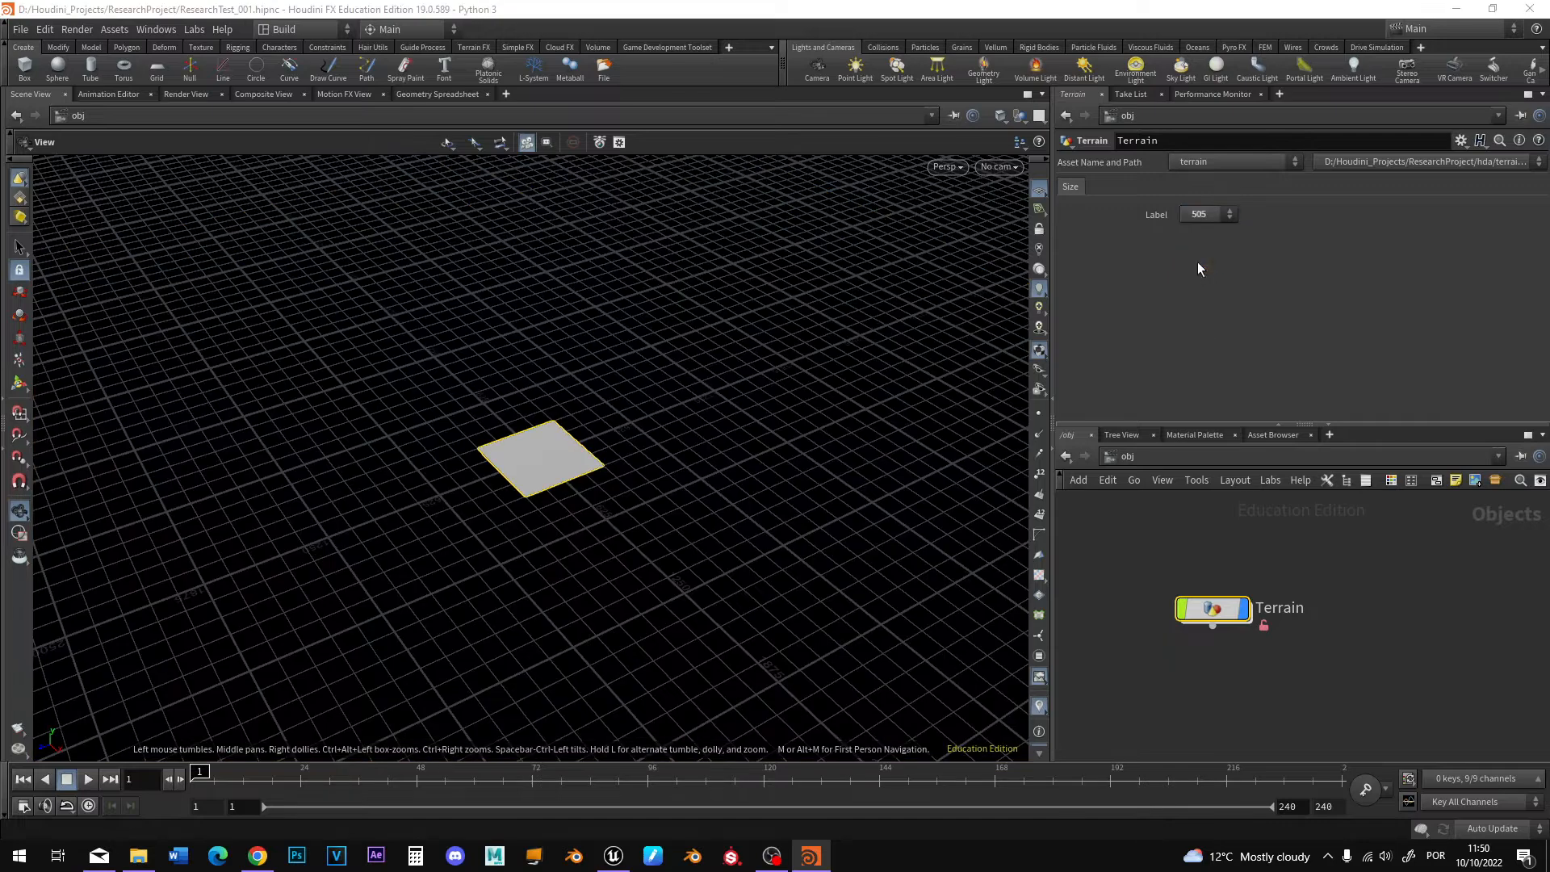
{"action": "double_click", "coordinate": [1211, 609]}
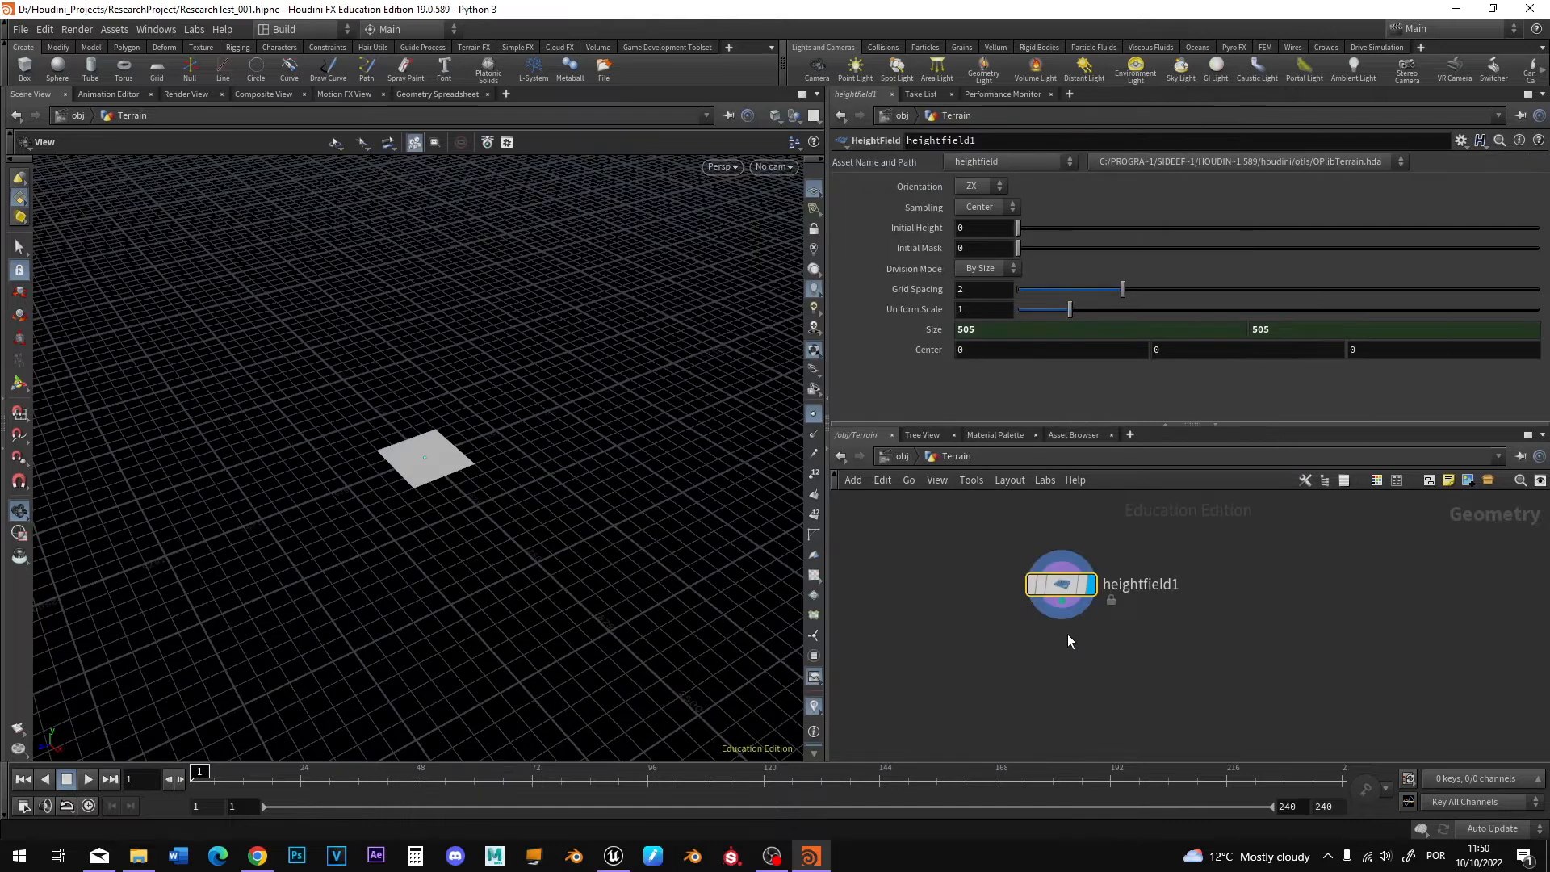
Add a HeightField Noise node below heightfield1, connect heightfield1 to it and display its result.
{"action": "right_click_drag", "start_coordinate": [1062, 633], "coordinate": [1063, 639]}
{"action": "key", "text": "Tab"}
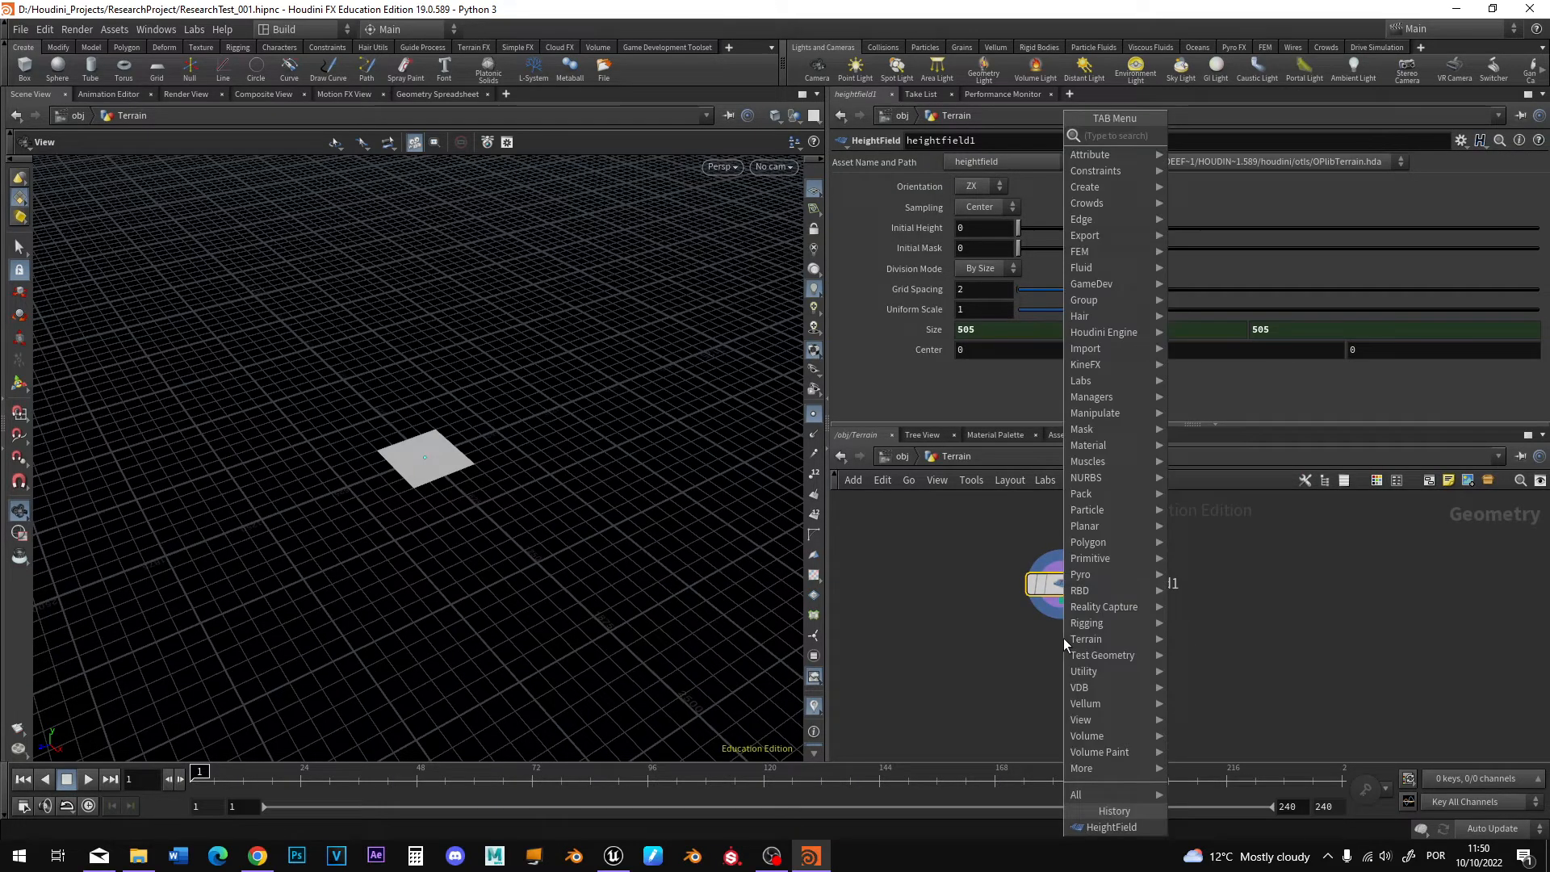
{"action": "type", "text": "noise"}
{"action": "left_click", "coordinate": [1215, 202]}
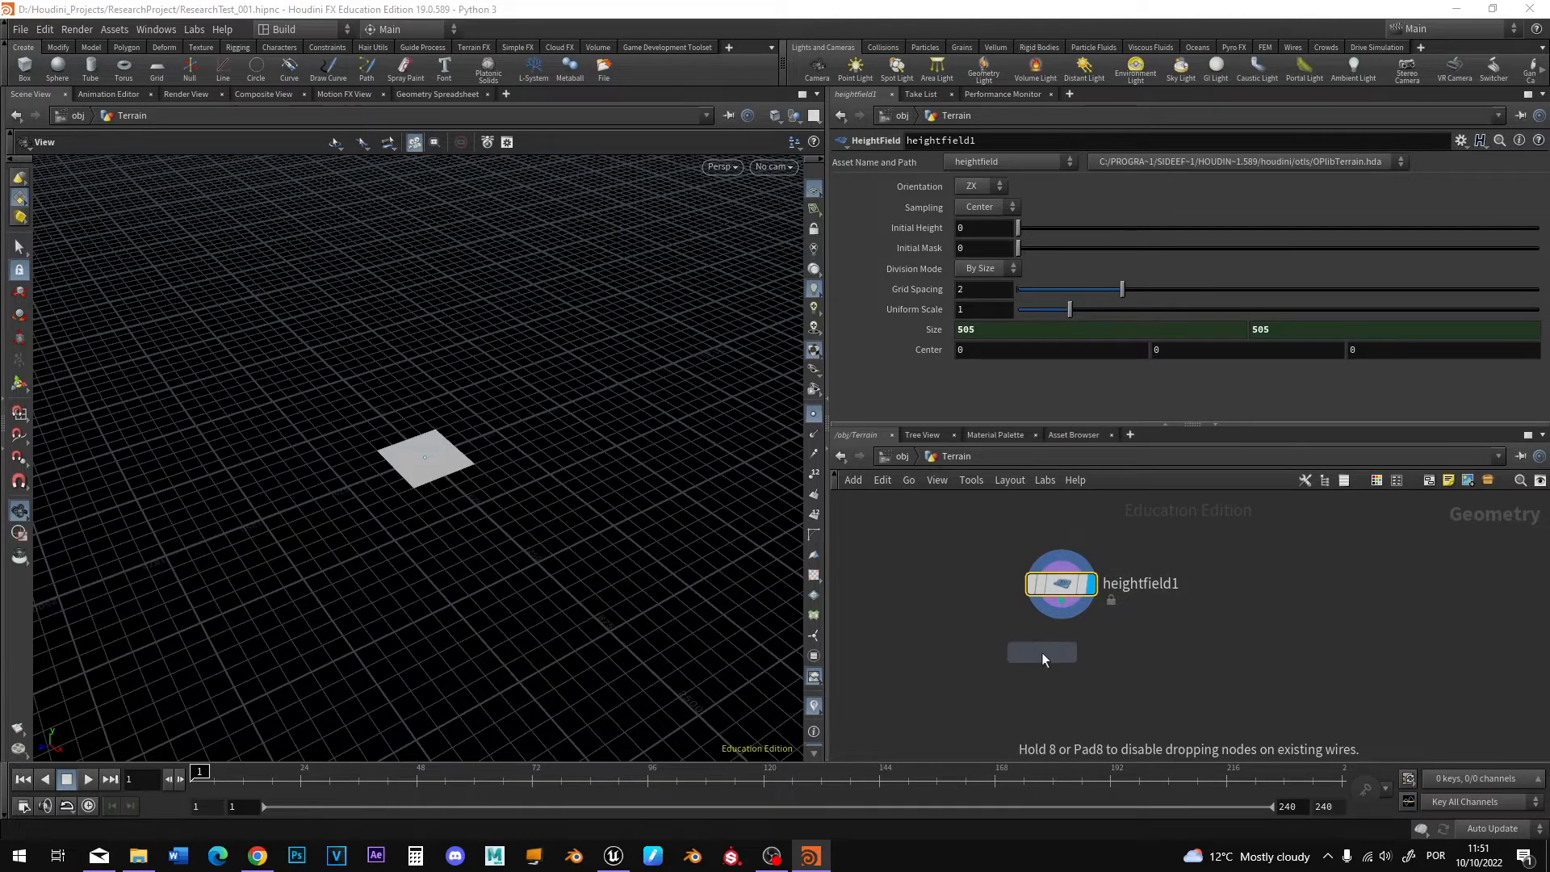
{"action": "left_click", "coordinate": [1064, 647]}
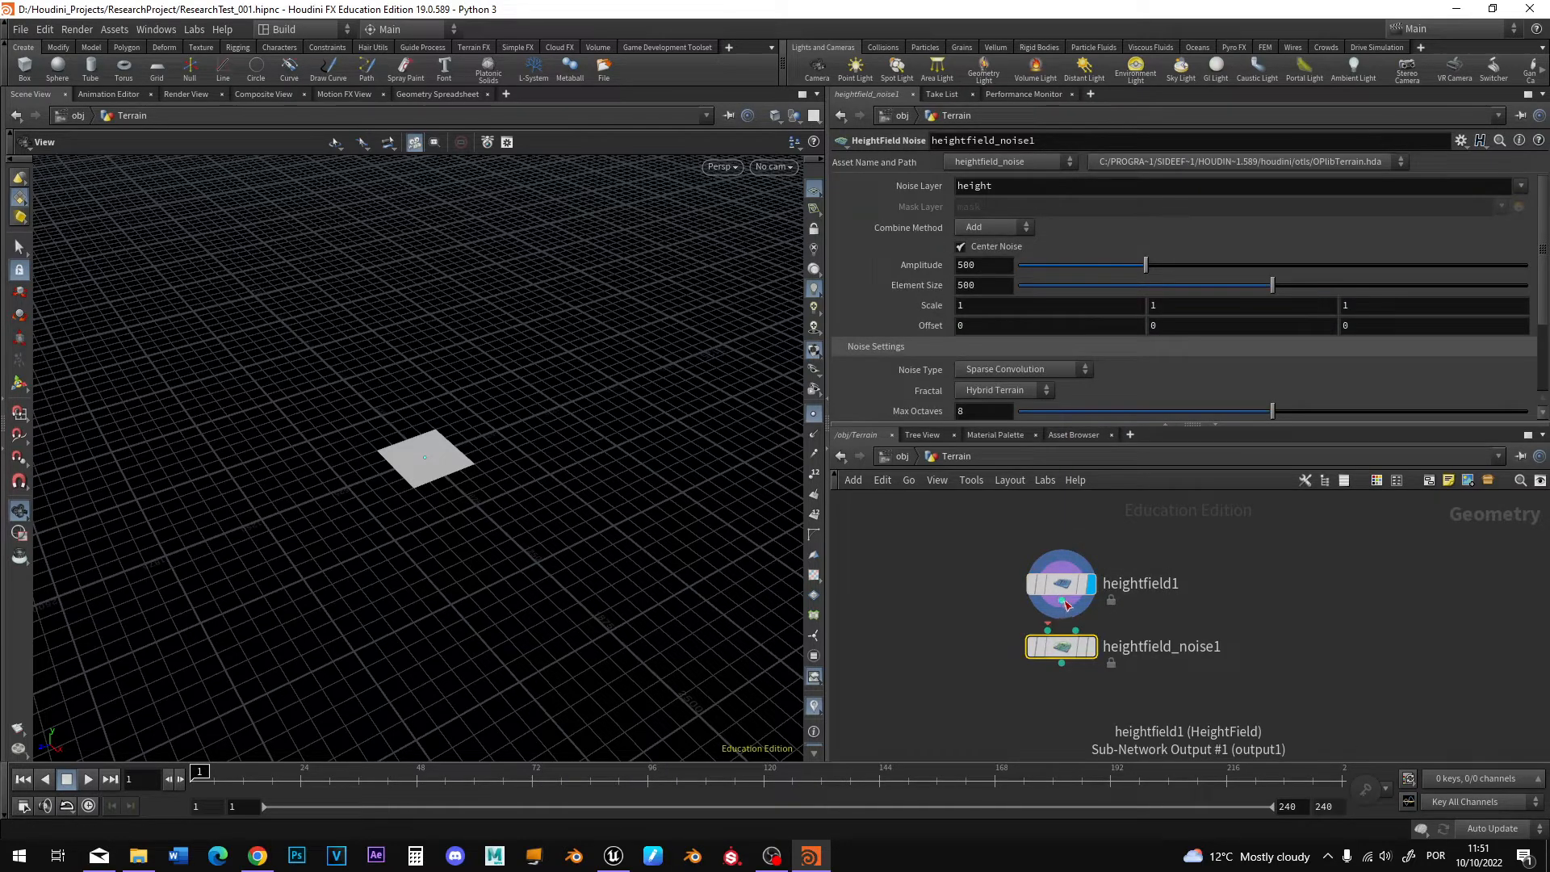
{"action": "mouse_move", "coordinate": [1095, 650]}
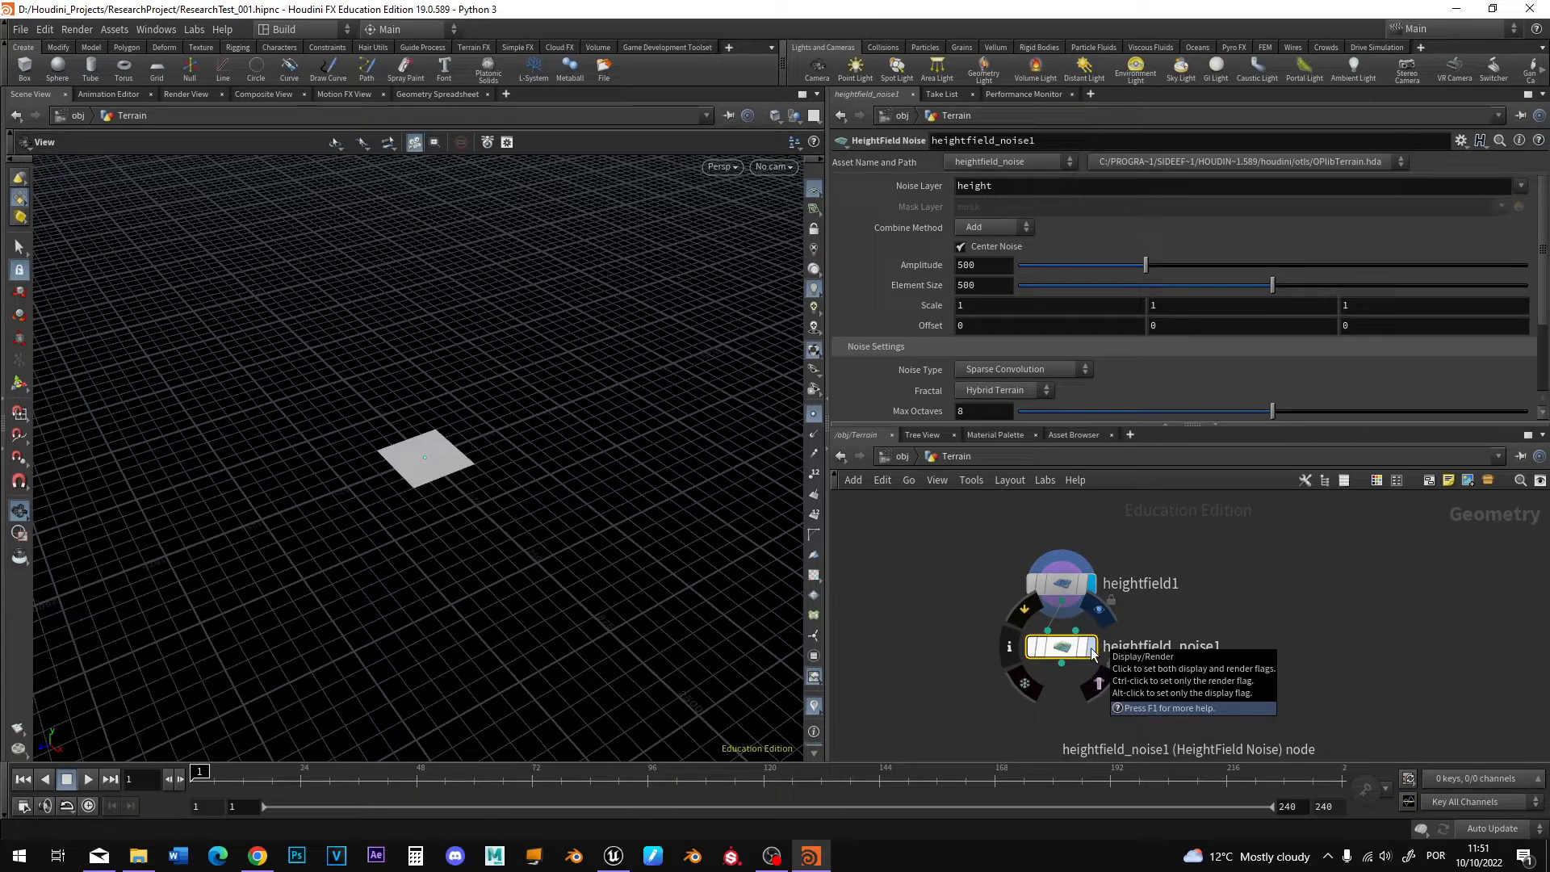
{"action": "left_click", "coordinate": [1094, 650]}
Examine the noise relief on the displayed heightfield from close up, from the side and from above.
{"action": "scroll", "coordinate": [437, 539], "scroll_direction": "up", "scroll_amount": 3}
{"action": "scroll", "coordinate": [438, 540], "scroll_direction": "up", "scroll_amount": 5}
{"action": "middle_click_drag", "start_coordinate": [476, 325], "coordinate": [453, 592]}
{"action": "scroll", "coordinate": [440, 549], "scroll_direction": "up", "scroll_amount": 3}
{"action": "left_click_drag", "start_coordinate": [440, 549], "coordinate": [536, 544]}
{"action": "scroll", "coordinate": [420, 498], "scroll_direction": "up", "scroll_amount": 5}
{"action": "scroll", "coordinate": [434, 485], "scroll_direction": "down", "scroll_amount": 5}
{"action": "left_click_drag", "start_coordinate": [433, 484], "coordinate": [244, 462]}
{"action": "scroll", "coordinate": [427, 457], "scroll_direction": "down", "scroll_amount": 3}
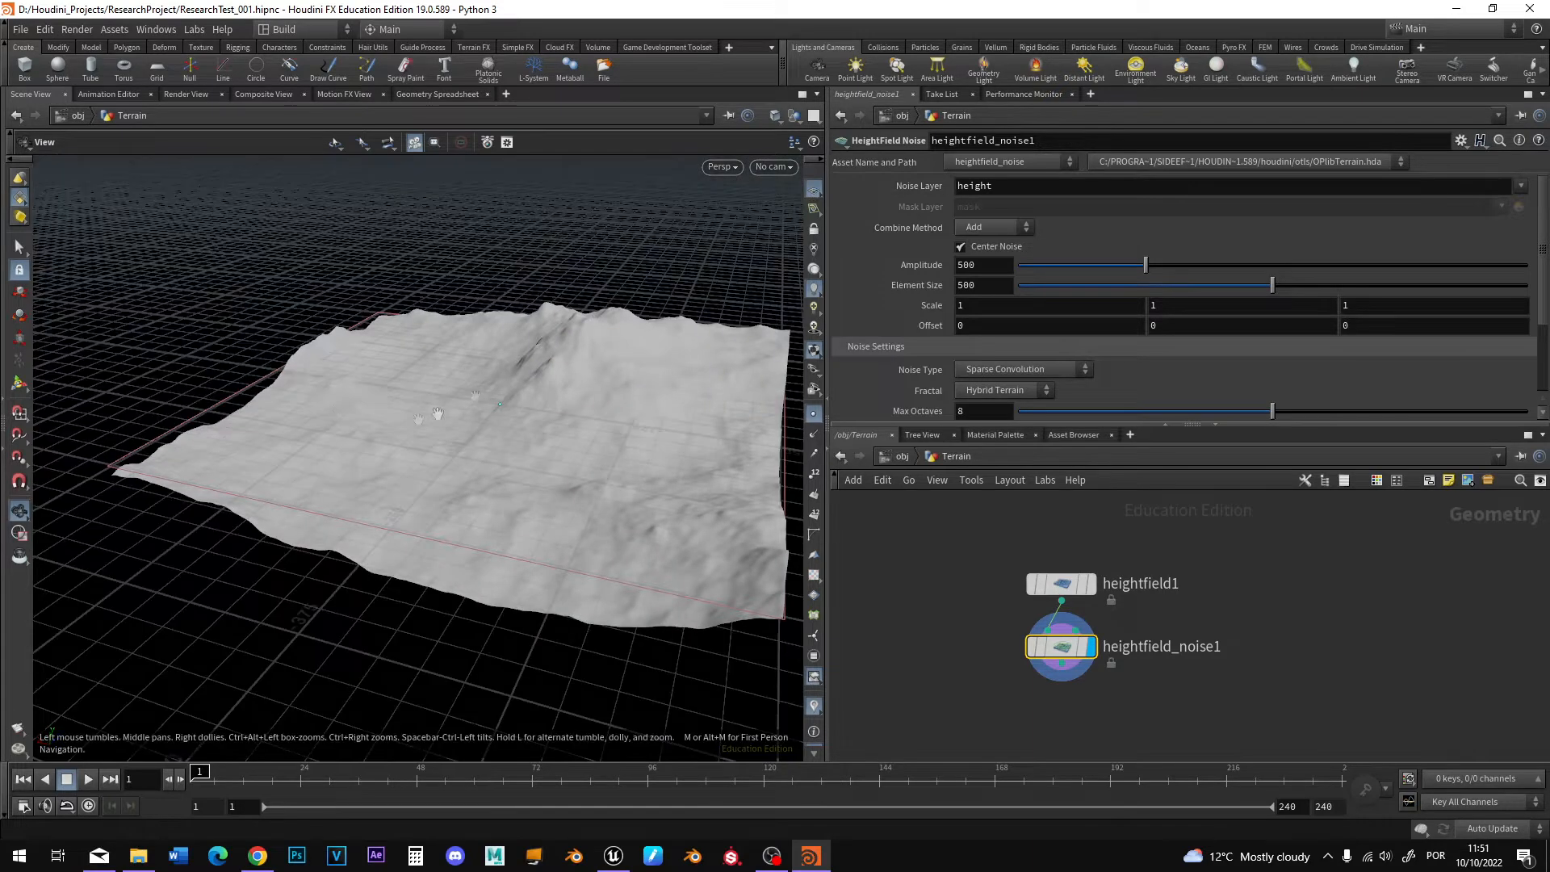
{"action": "left_click_drag", "start_coordinate": [561, 452], "coordinate": [486, 487]}
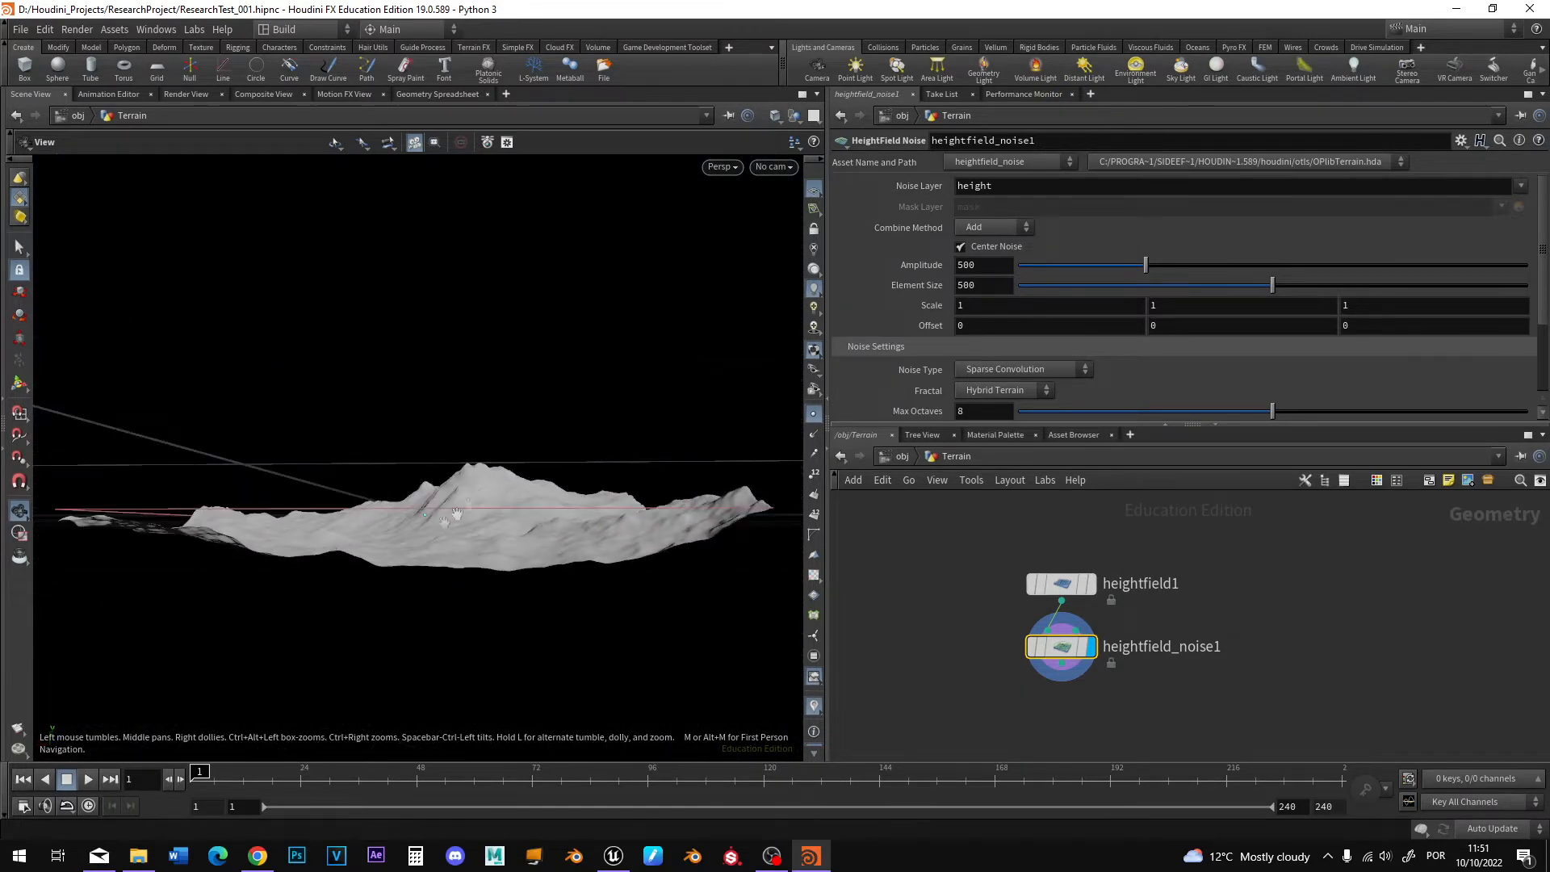
{"action": "left_click_drag", "start_coordinate": [478, 500], "coordinate": [478, 544]}
{"action": "left_click_drag", "start_coordinate": [422, 600], "coordinate": [388, 647]}
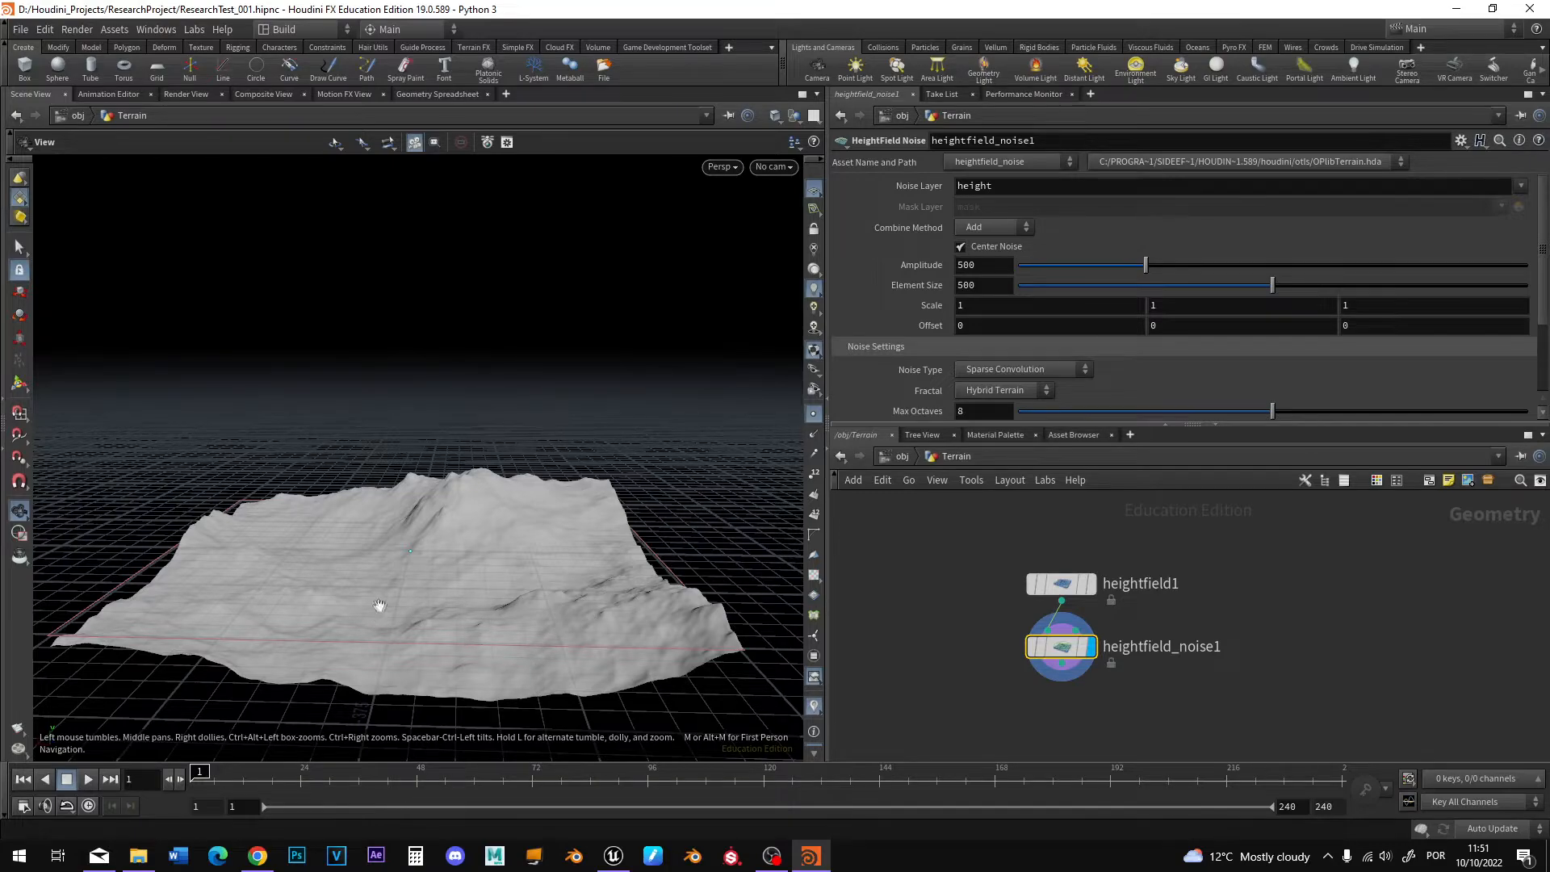
{"action": "left_click_drag", "start_coordinate": [453, 559], "coordinate": [473, 592]}
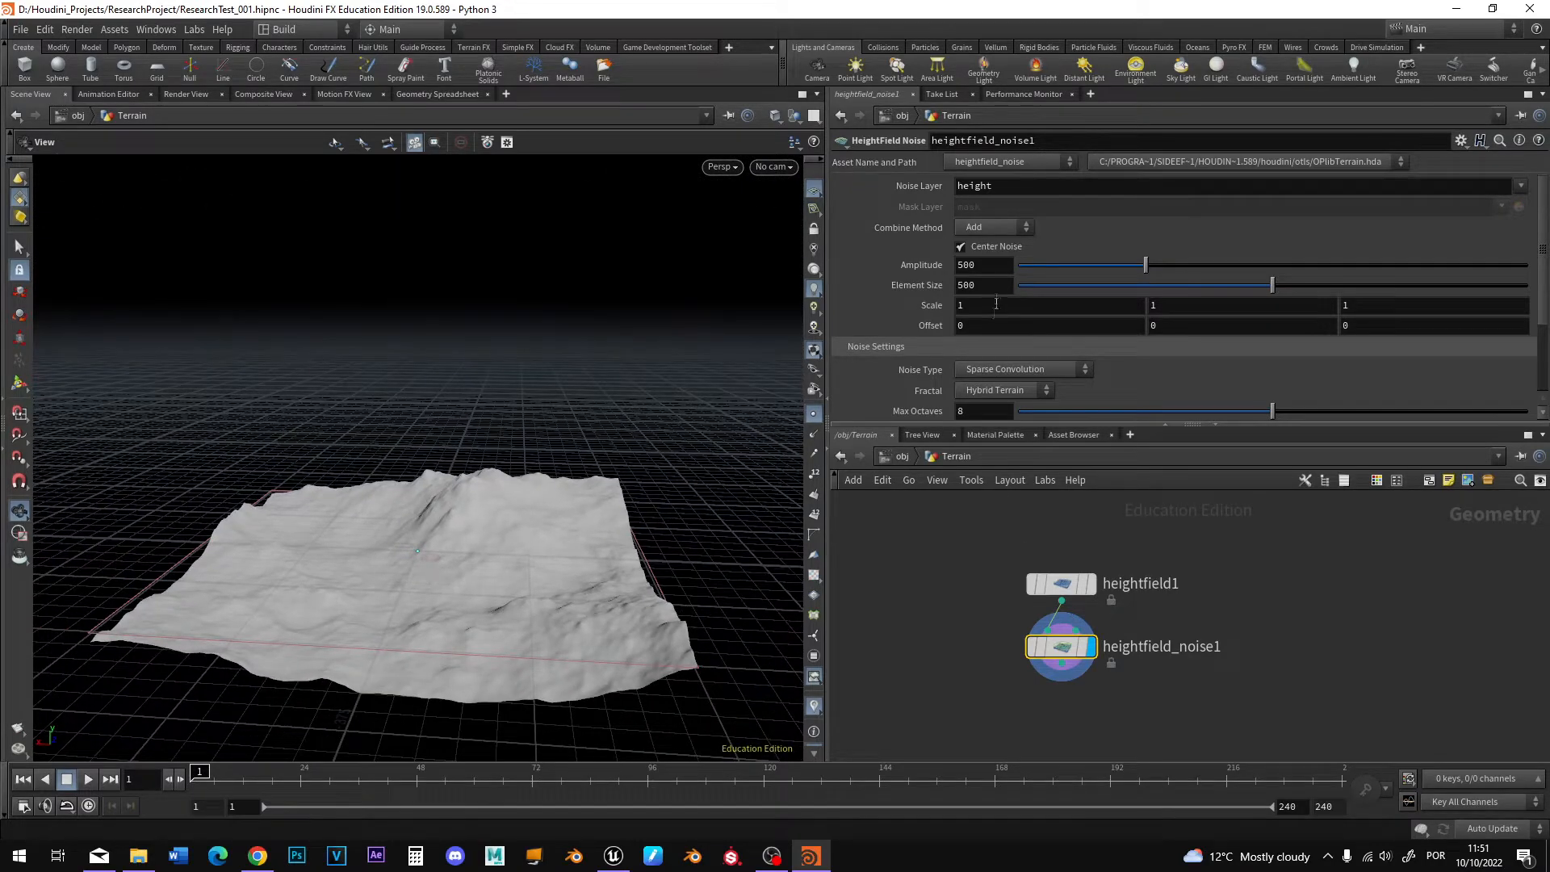
Set the Combine Method of heightfield_noise1 to Maximum and check the flattened low areas.
{"action": "left_click", "coordinate": [989, 229]}
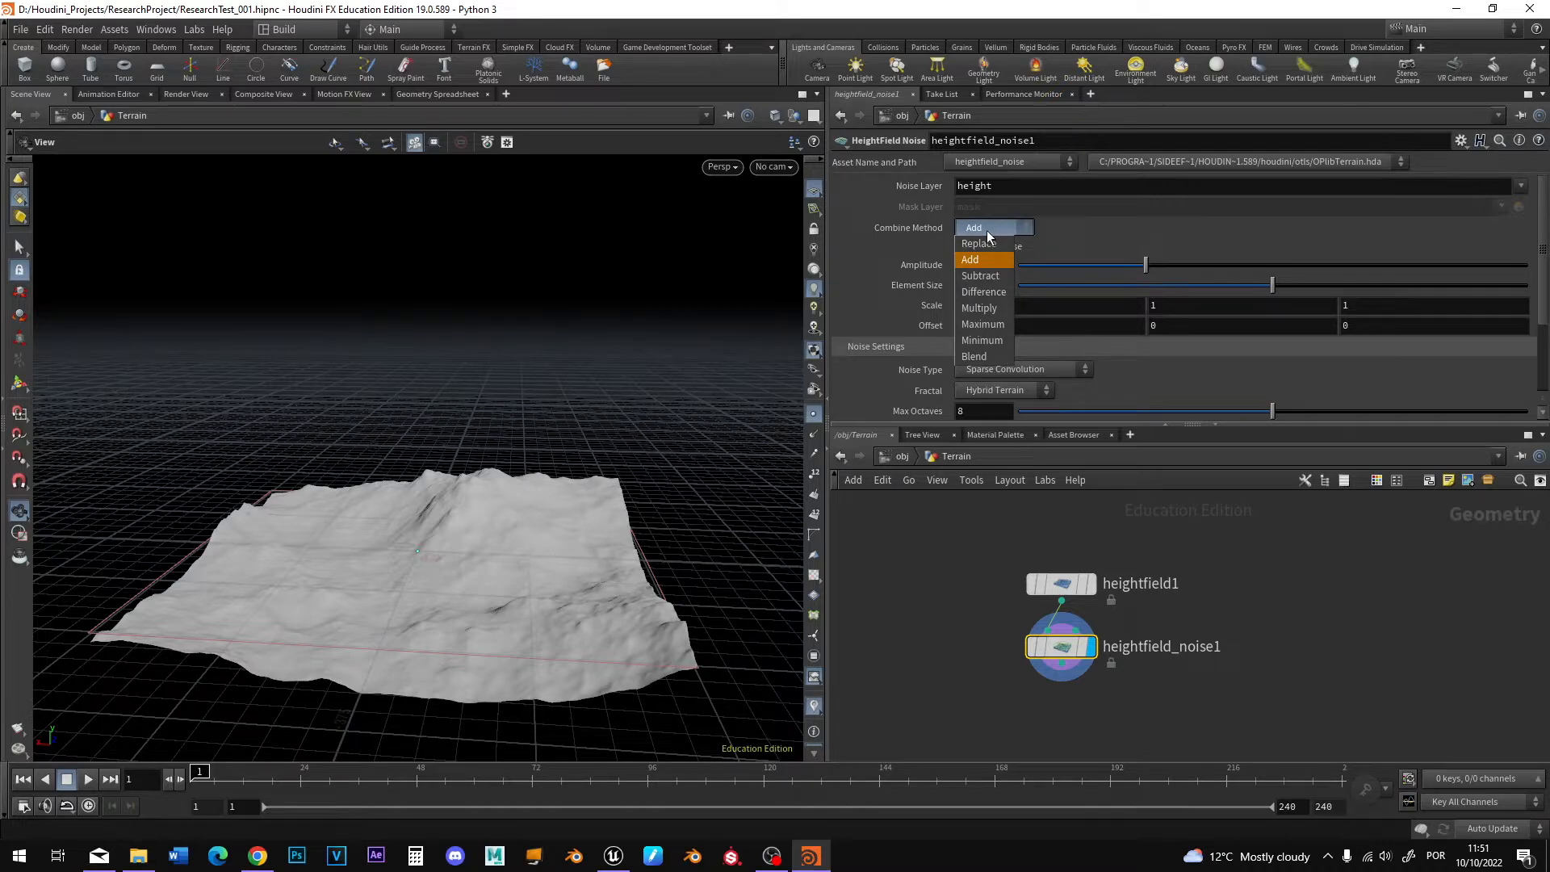
{"action": "left_click", "coordinate": [998, 329]}
{"action": "mouse_move", "coordinate": [533, 598]}
{"action": "left_mouse_down"}
{"action": "mouse_move", "coordinate": [456, 619]}
{"action": "mouse_move", "coordinate": [546, 609]}
{"action": "left_mouse_up"}
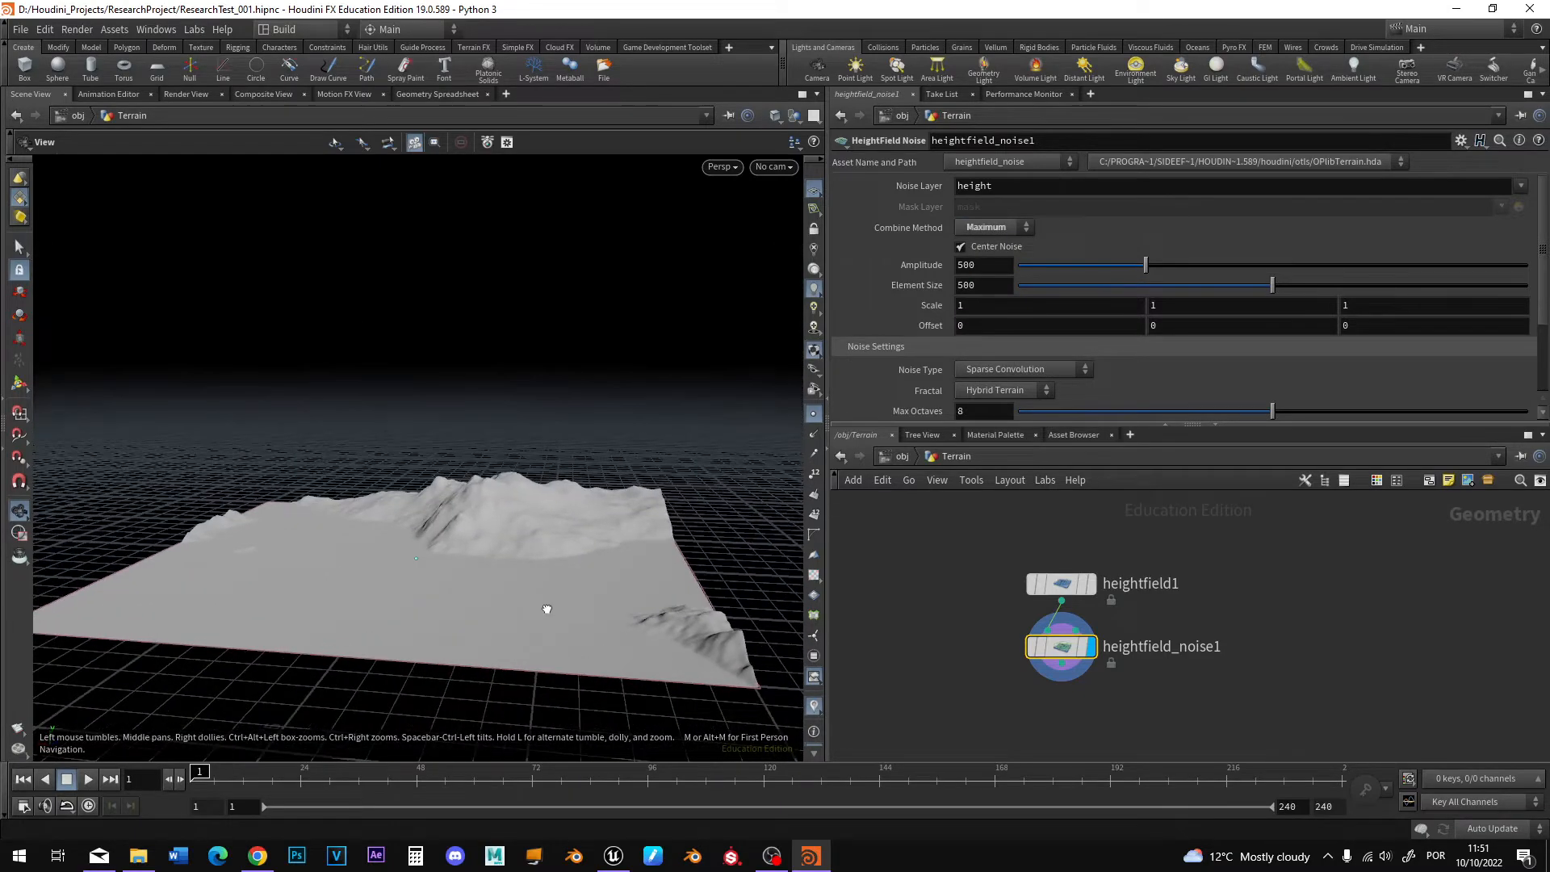
{"action": "scroll", "coordinate": [488, 615], "scroll_direction": "down", "scroll_amount": 1}
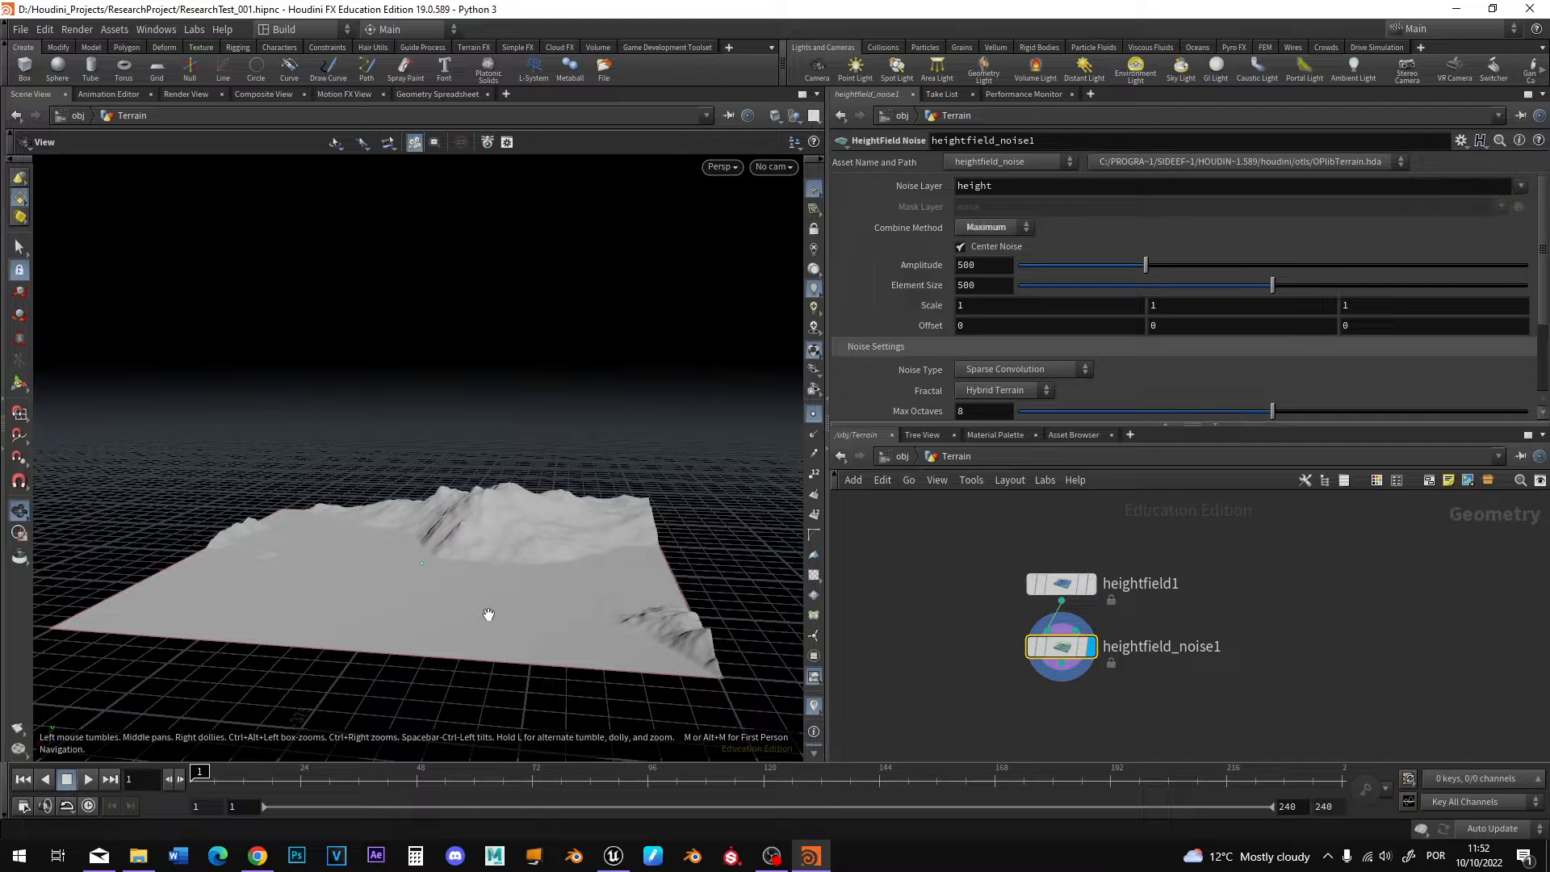
{"action": "scroll", "coordinate": [489, 614], "scroll_direction": "up", "scroll_amount": 1}
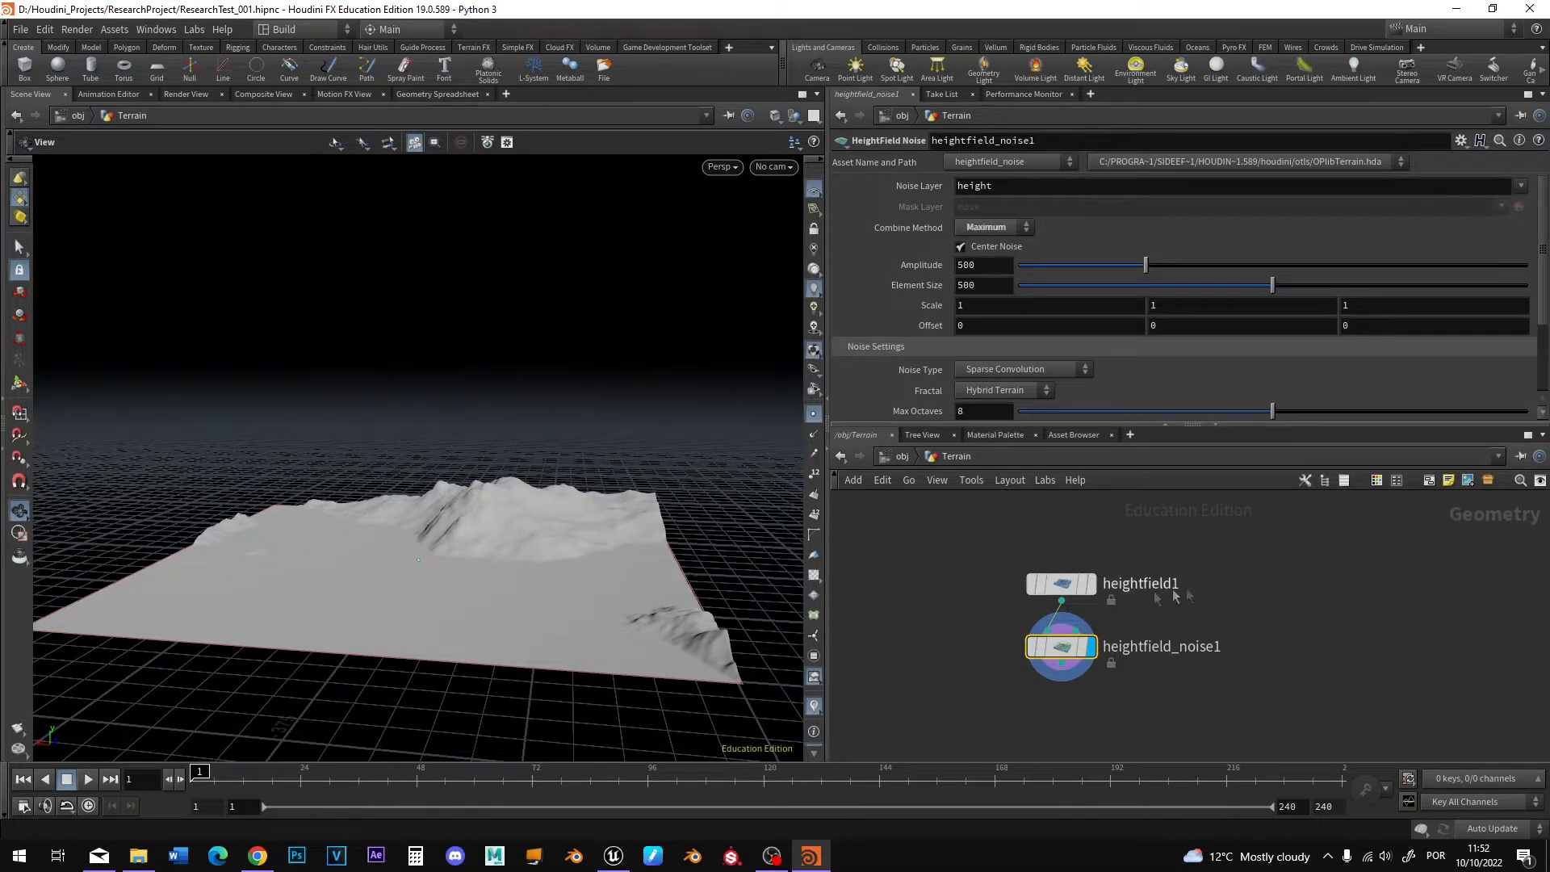
Duplicate heightfield1 beside the original and connect the copy to a new HeightField Noise node set as the displayed node.
{"action": "left_click", "coordinate": [1064, 587]}
{"action": "left_click_drag", "start_coordinate": [1063, 587], "coordinate": [1333, 591], "text": "alt"}
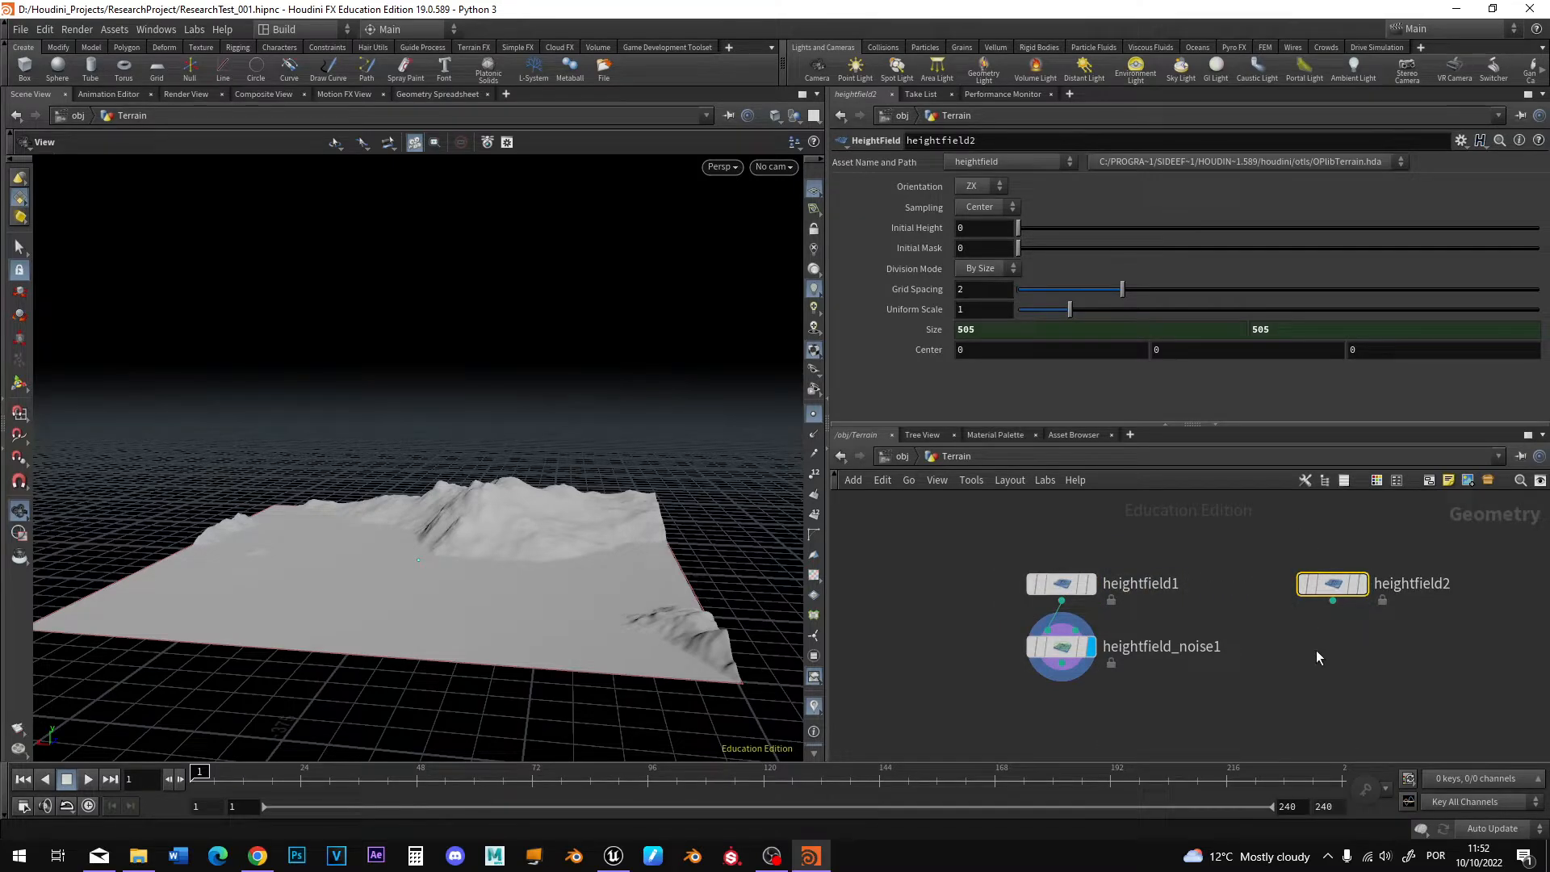
{"action": "key", "text": "Tab"}
{"action": "type", "text": "noi"}
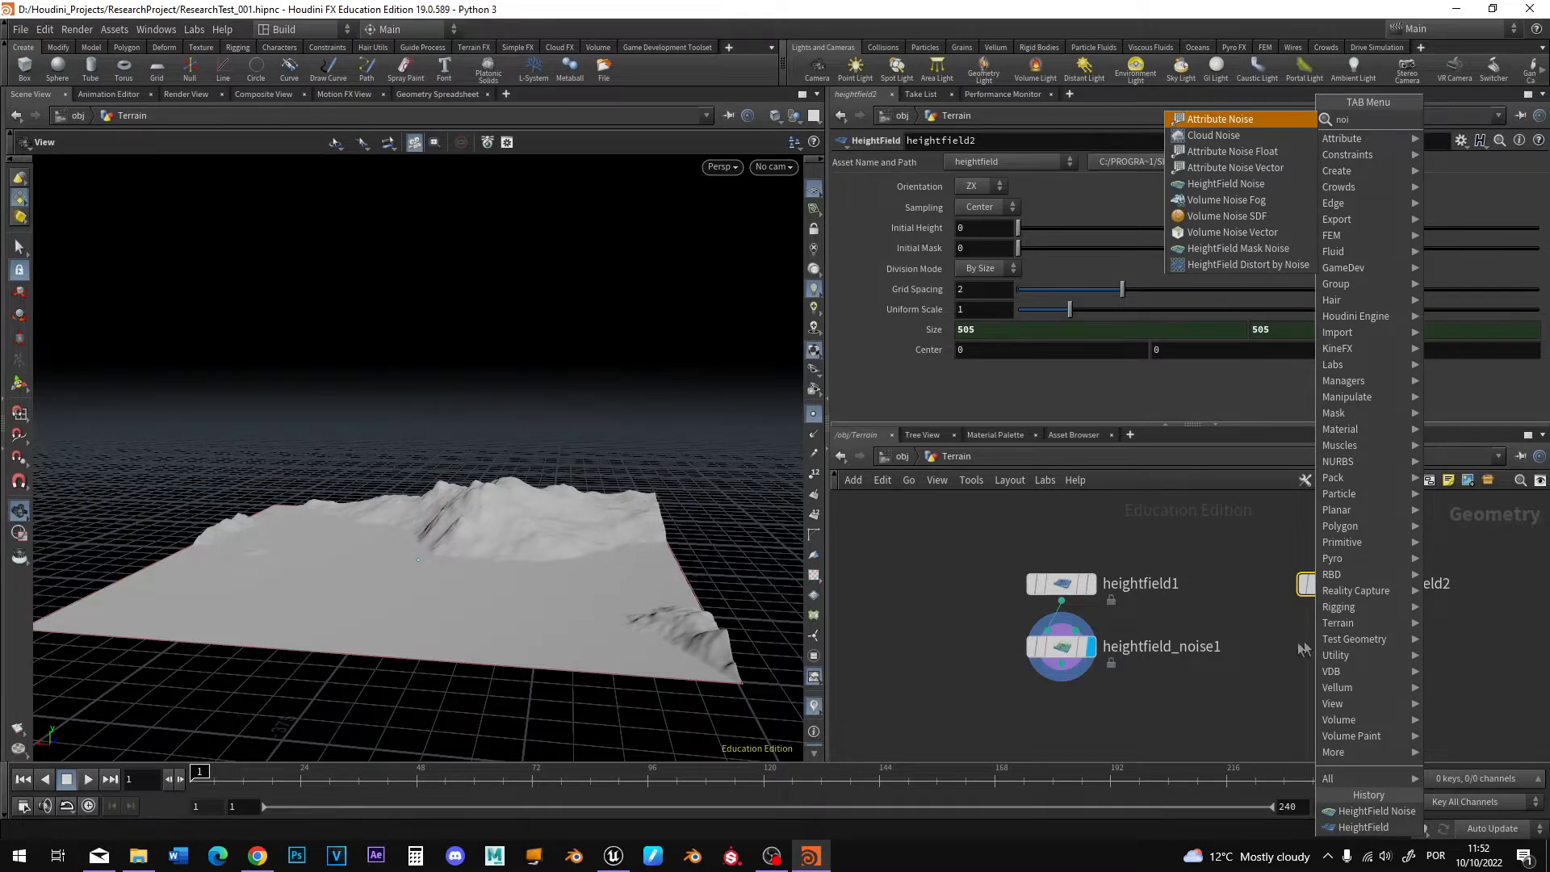
{"action": "left_click", "coordinate": [1226, 183]}
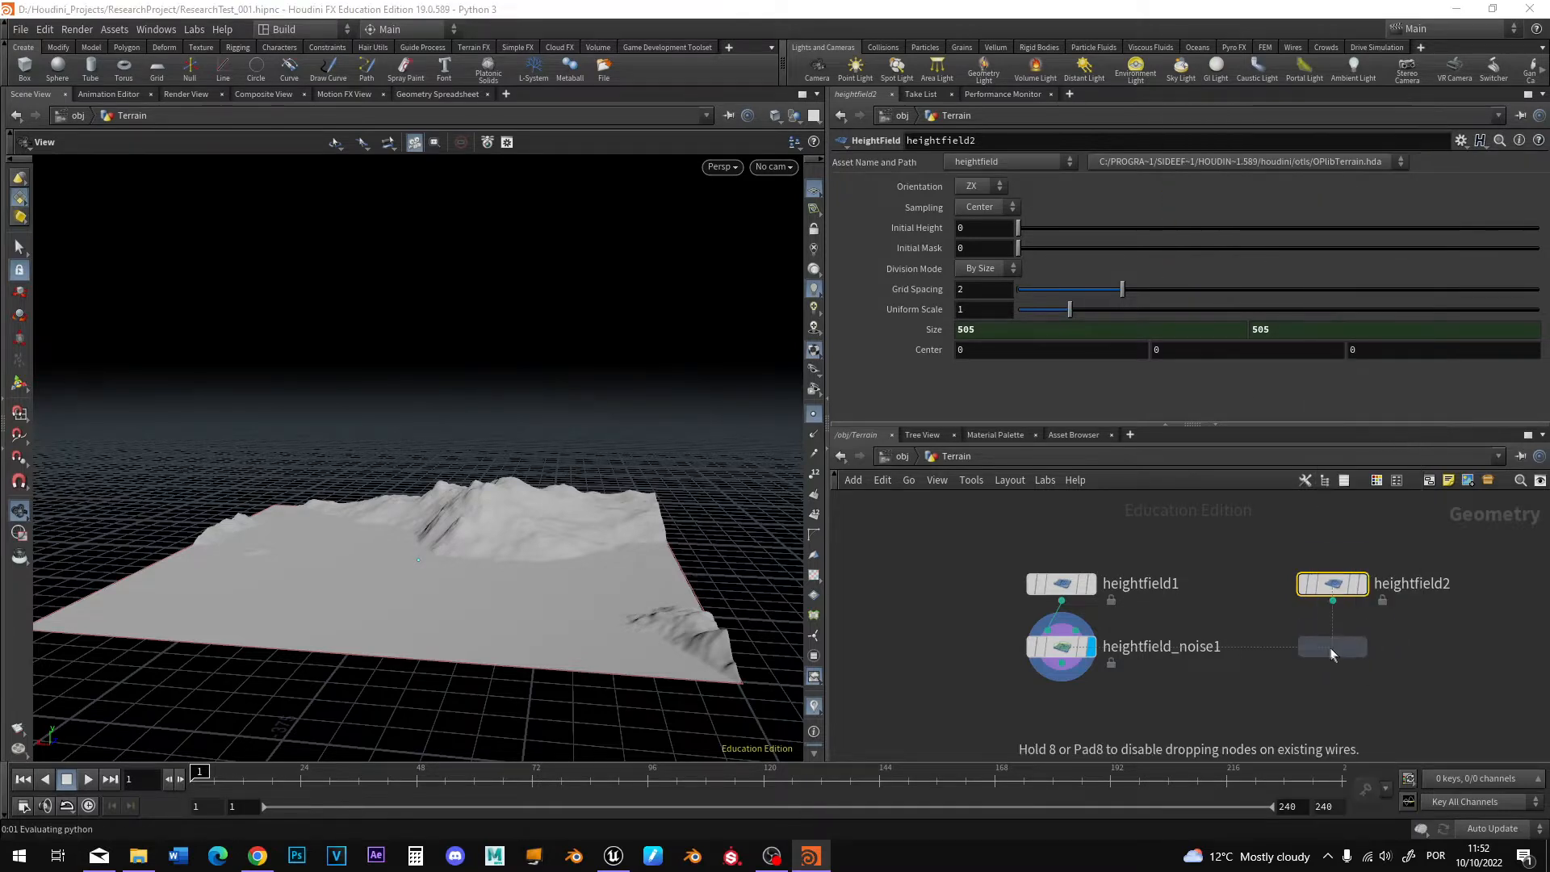
{"action": "left_click", "coordinate": [1336, 609]}
{"action": "left_click_drag", "start_coordinate": [1334, 604], "coordinate": [1331, 648]}
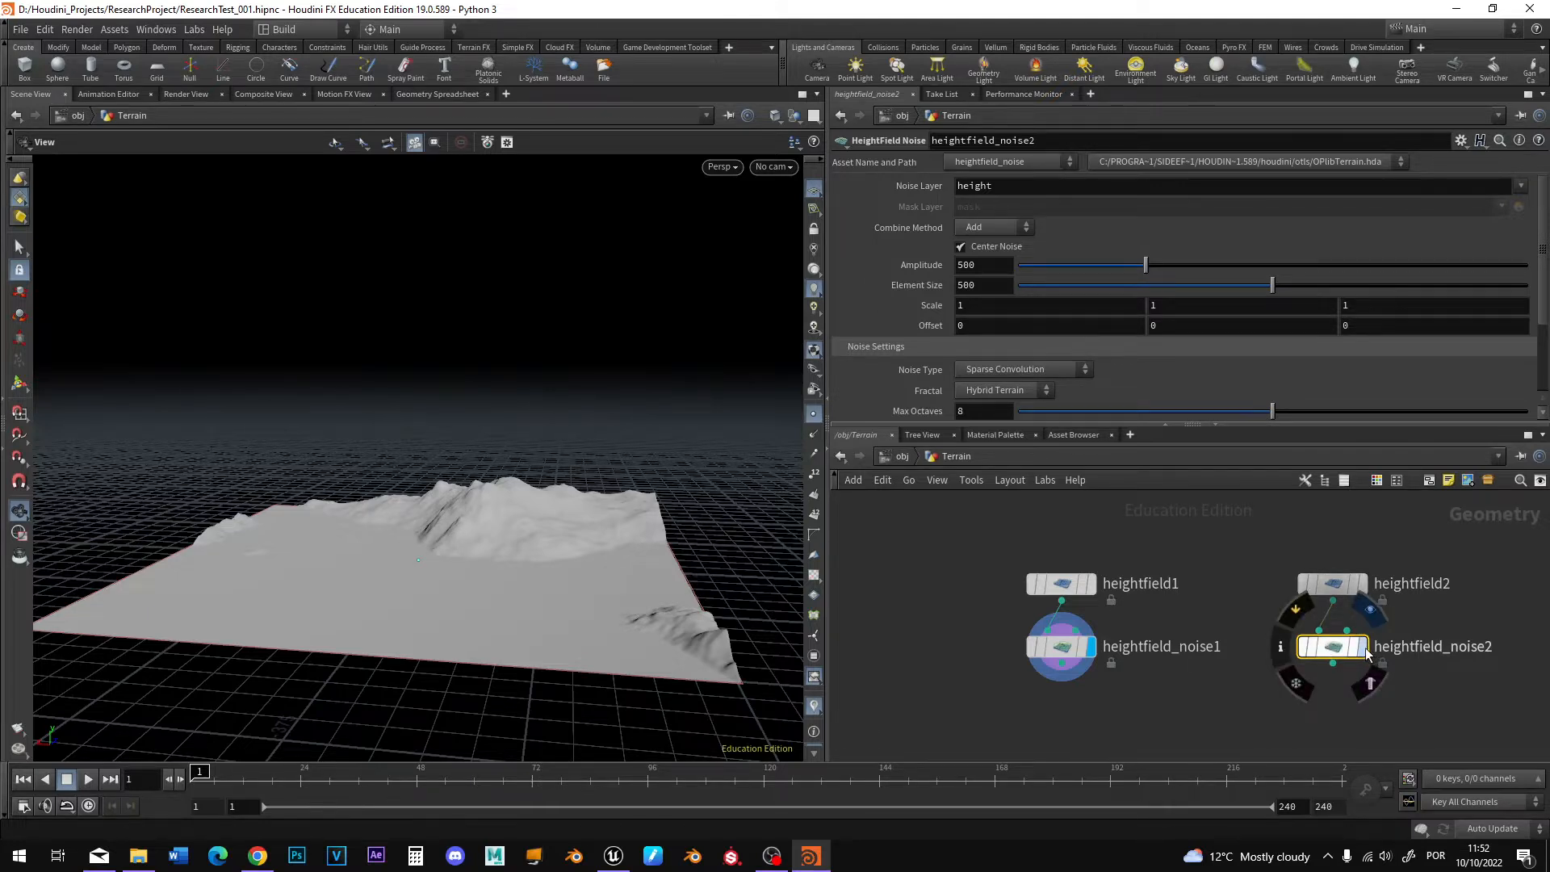
{"action": "left_click", "coordinate": [1363, 653]}
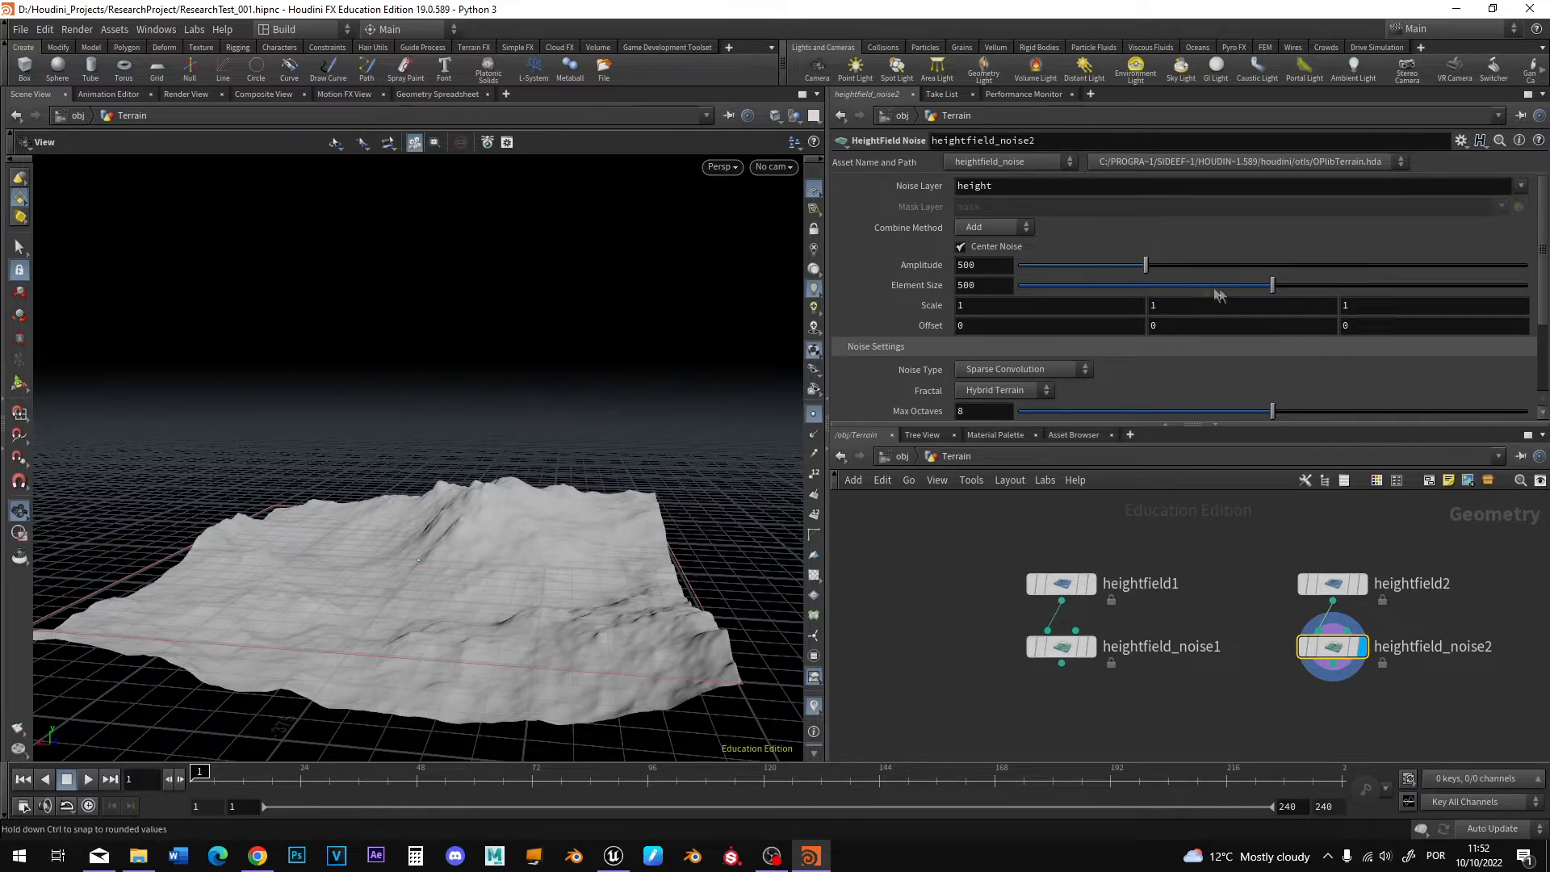
Reduce the Amplitude of heightfield_noise2 to 29 and its Element Size to 48.
{"action": "left_click_drag", "start_coordinate": [1270, 290], "coordinate": [1027, 267]}
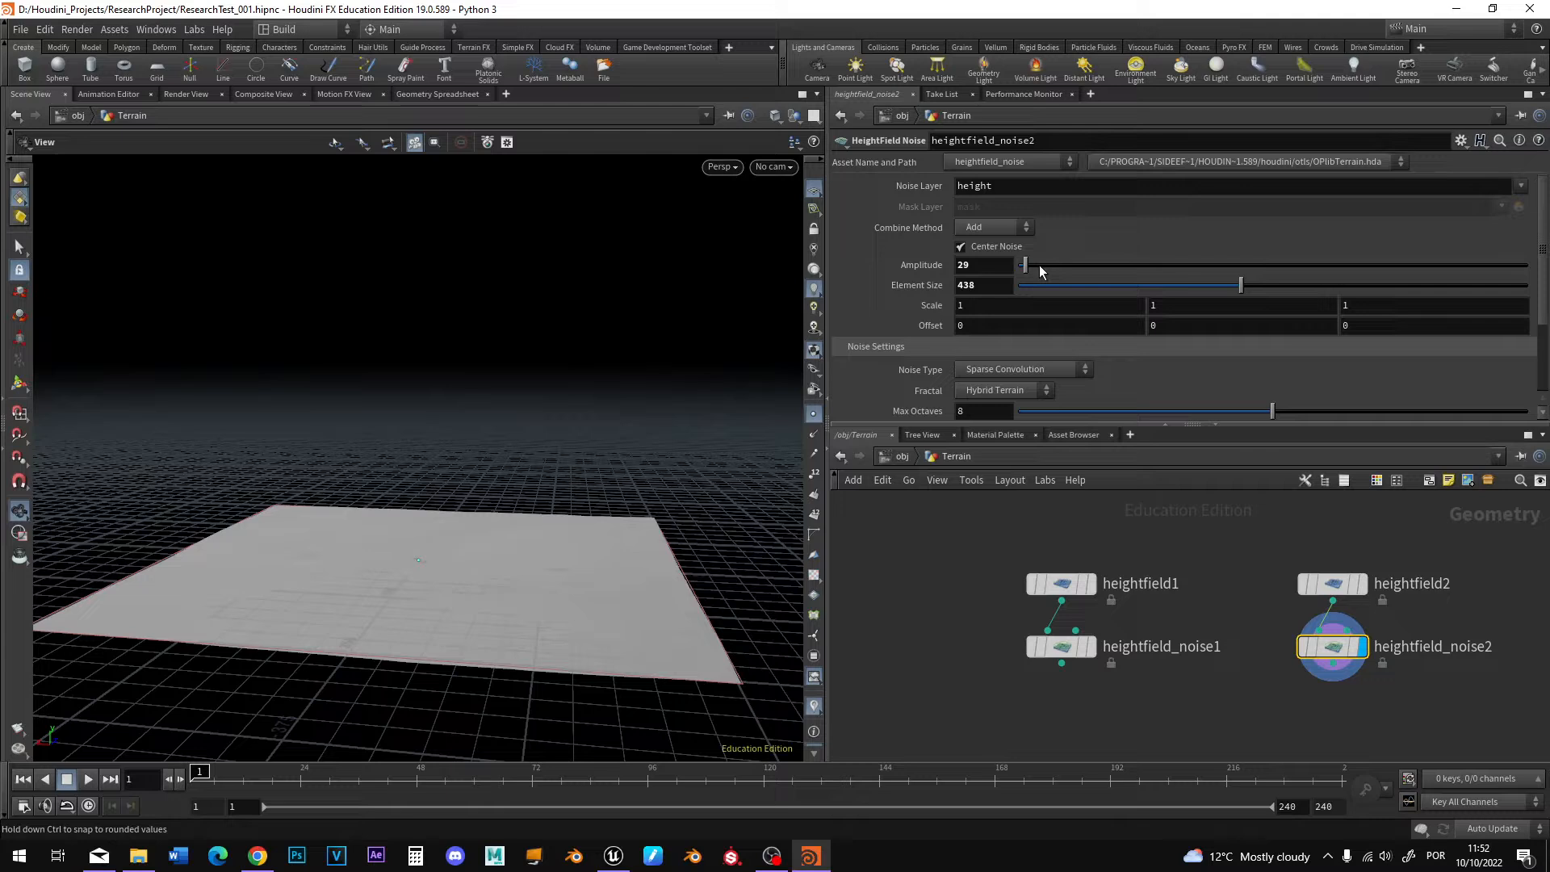
{"action": "left_click_drag", "start_coordinate": [1241, 289], "coordinate": [1044, 293]}
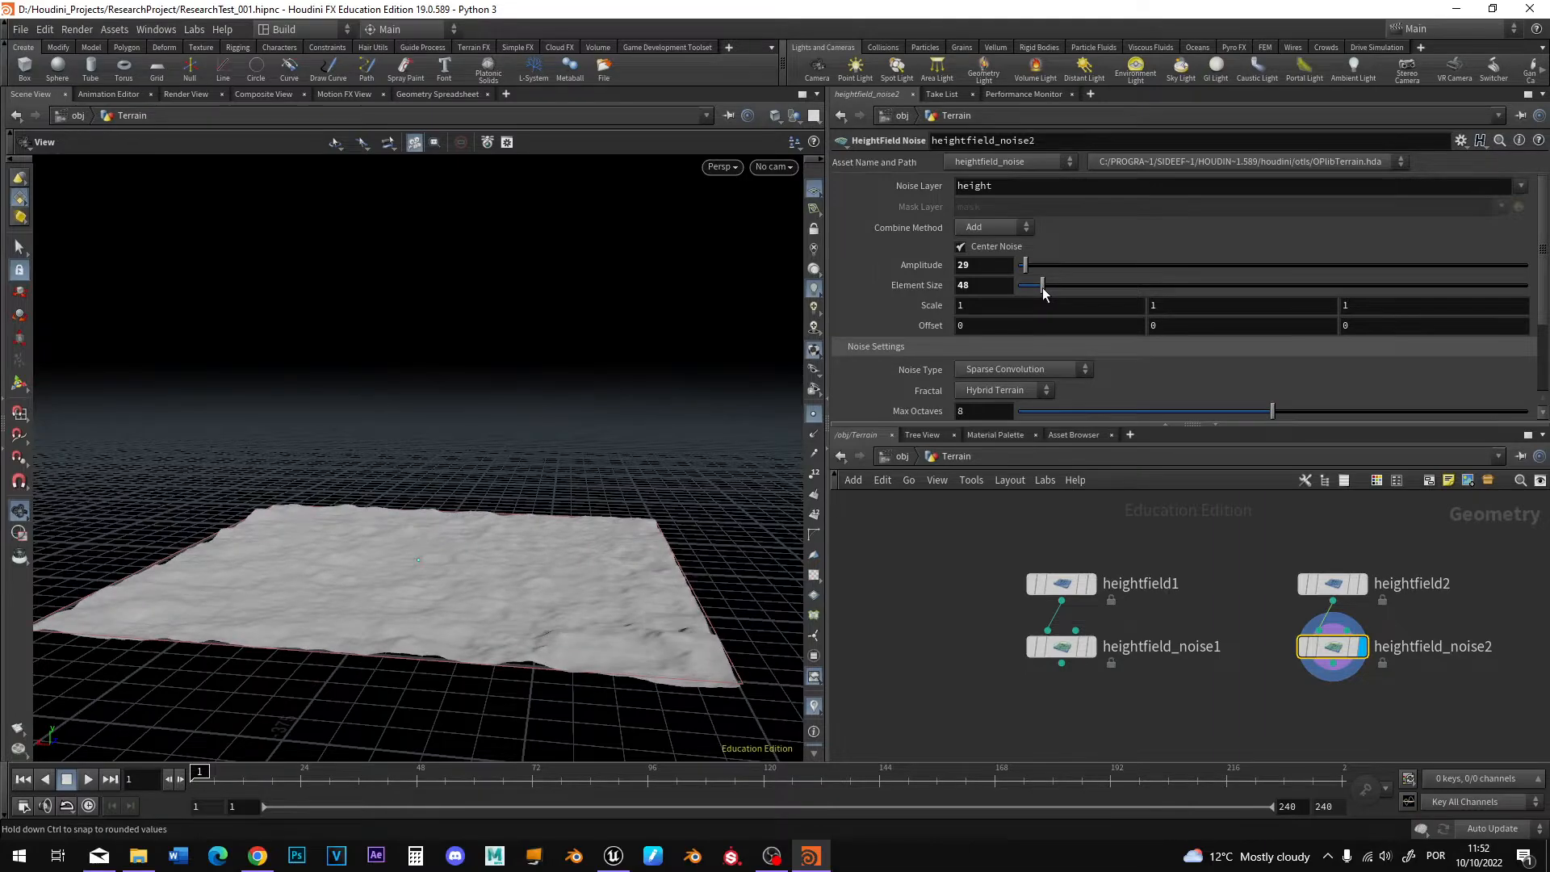
{"action": "left_click_drag", "start_coordinate": [599, 565], "coordinate": [597, 616]}
Add a HeightField Layer node, connect heightfield_noise1 as base and heightfield_noise2 as layer, and display the combined result.
{"action": "middle_click_drag", "start_coordinate": [1200, 704], "coordinate": [1056, 635]}
{"action": "key", "text": "Tab"}
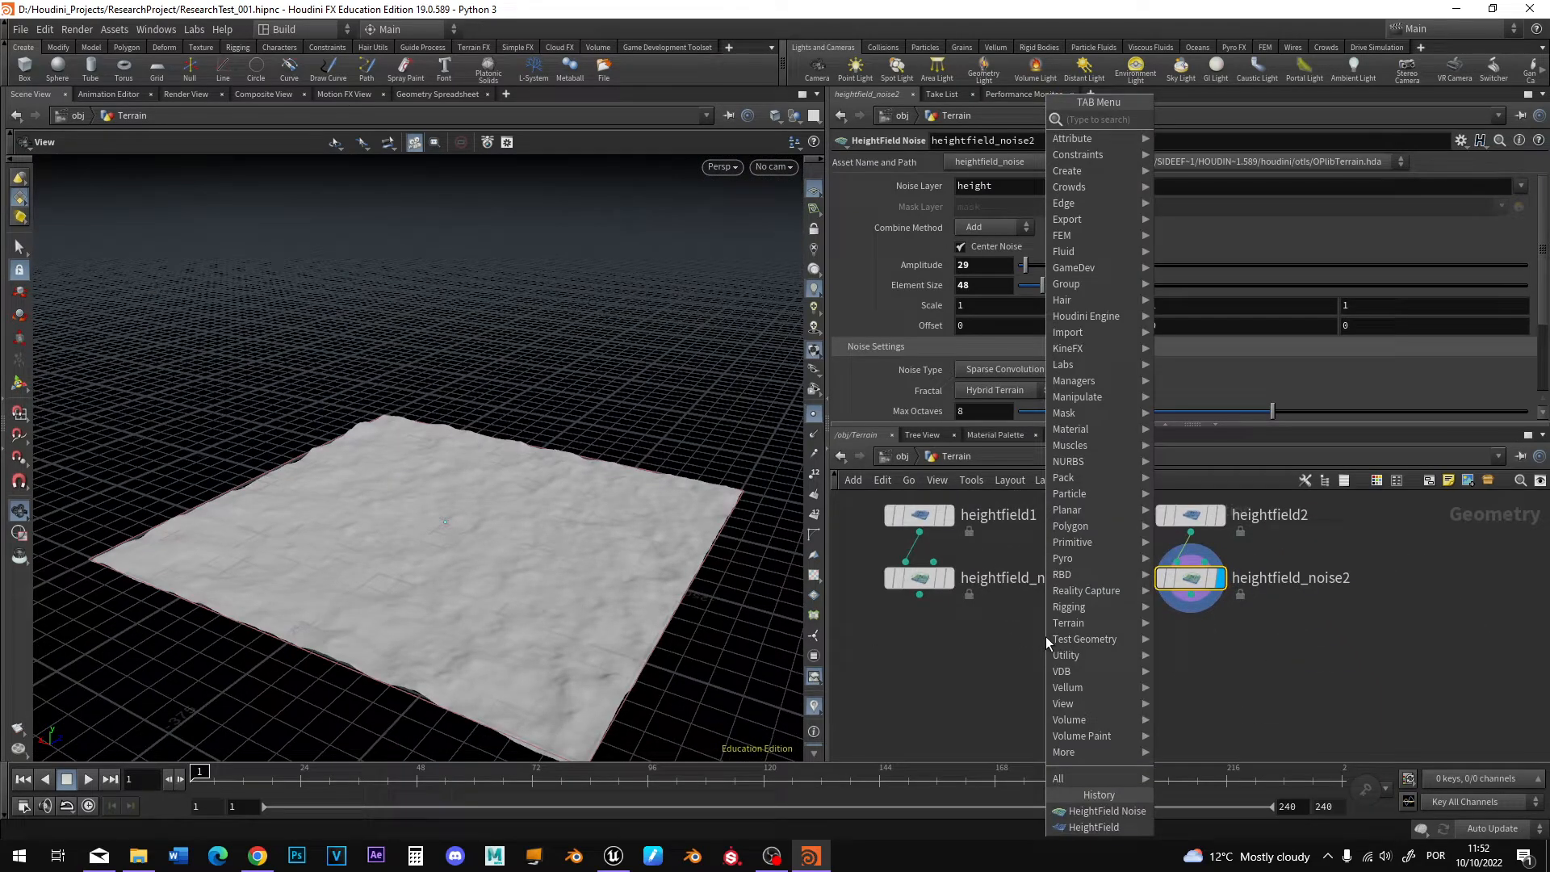
{"action": "type", "text": "hei"}
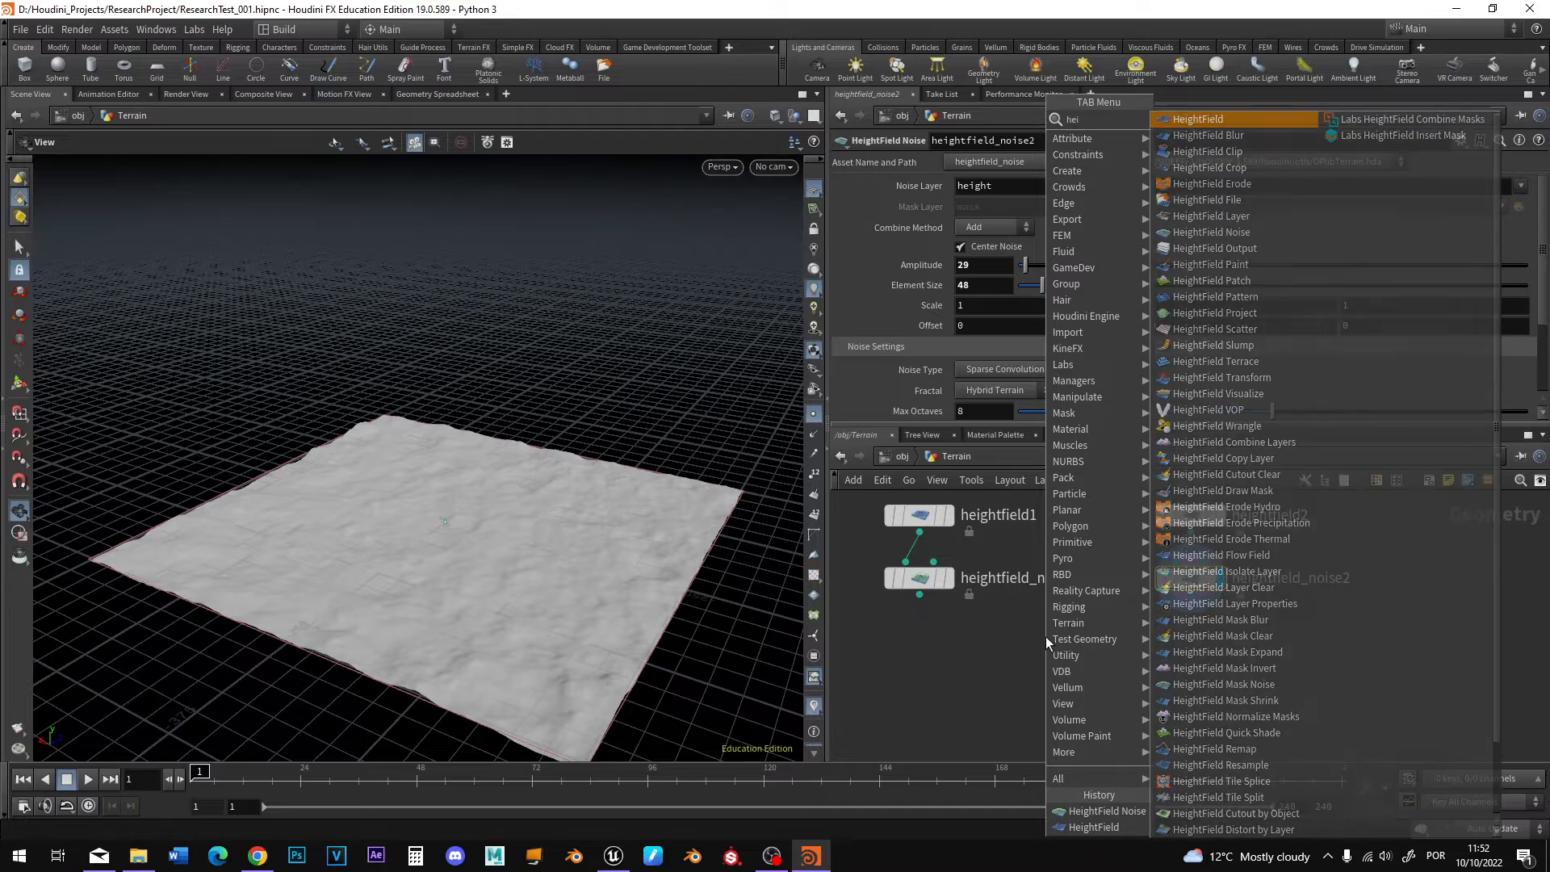
{"action": "type", "text": "ghtfield la"}
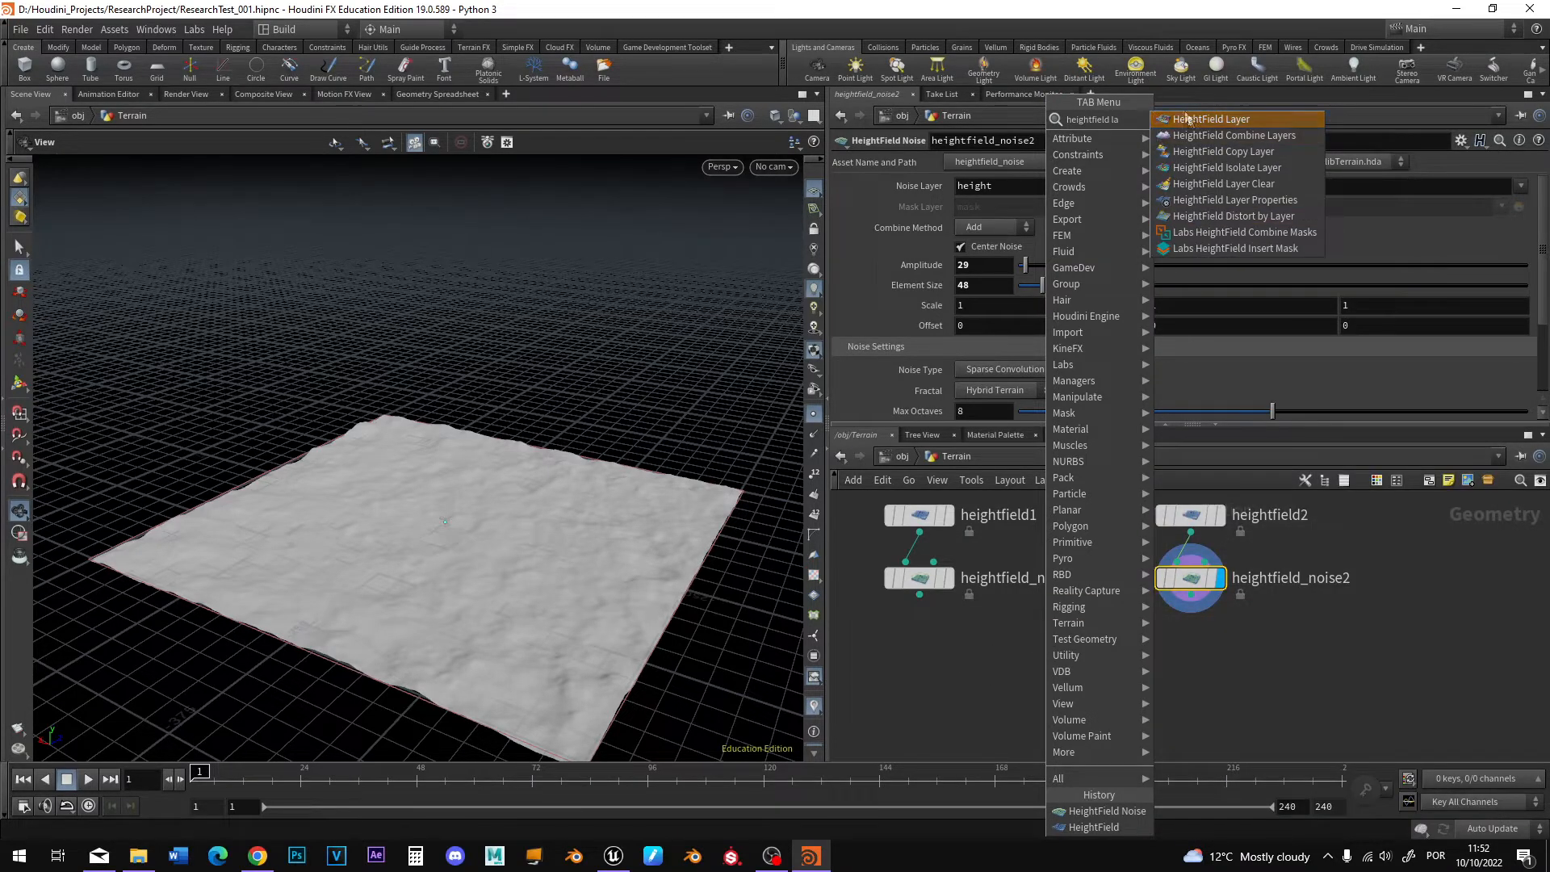
{"action": "key", "text": "Return"}
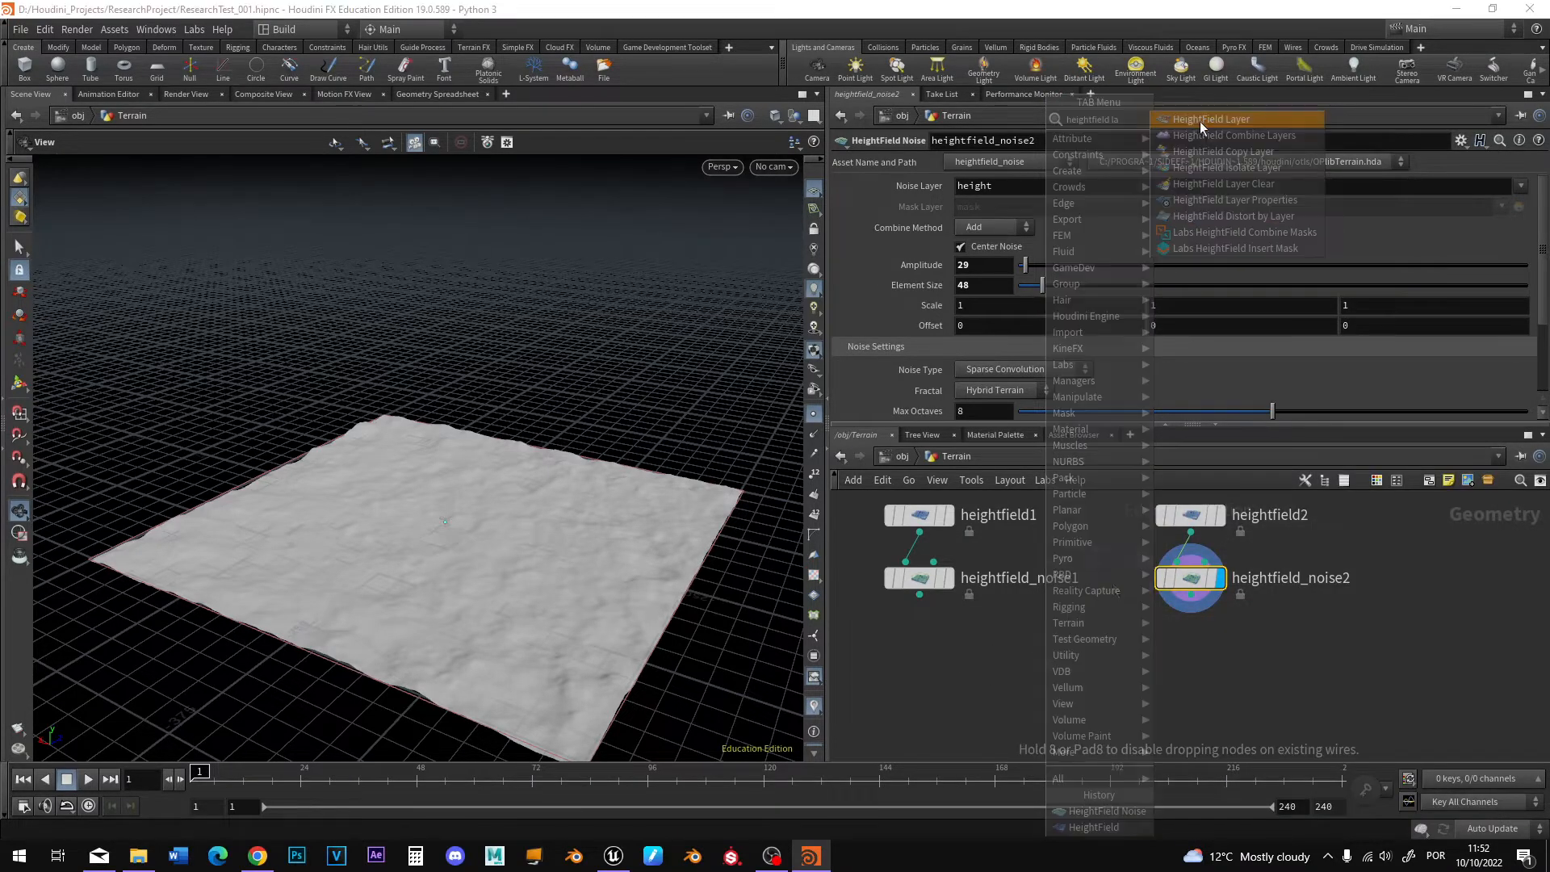
{"action": "left_click", "coordinate": [1077, 681]}
{"action": "mouse_move", "coordinate": [921, 596]}
{"action": "left_mouse_down"}
{"action": "mouse_move", "coordinate": [1041, 628]}
{"action": "mouse_move", "coordinate": [1064, 664]}
{"action": "left_mouse_up"}
{"action": "left_click_drag", "start_coordinate": [1191, 596], "coordinate": [1089, 650]}
{"action": "left_click_drag", "start_coordinate": [1086, 667], "coordinate": [1083, 665]}
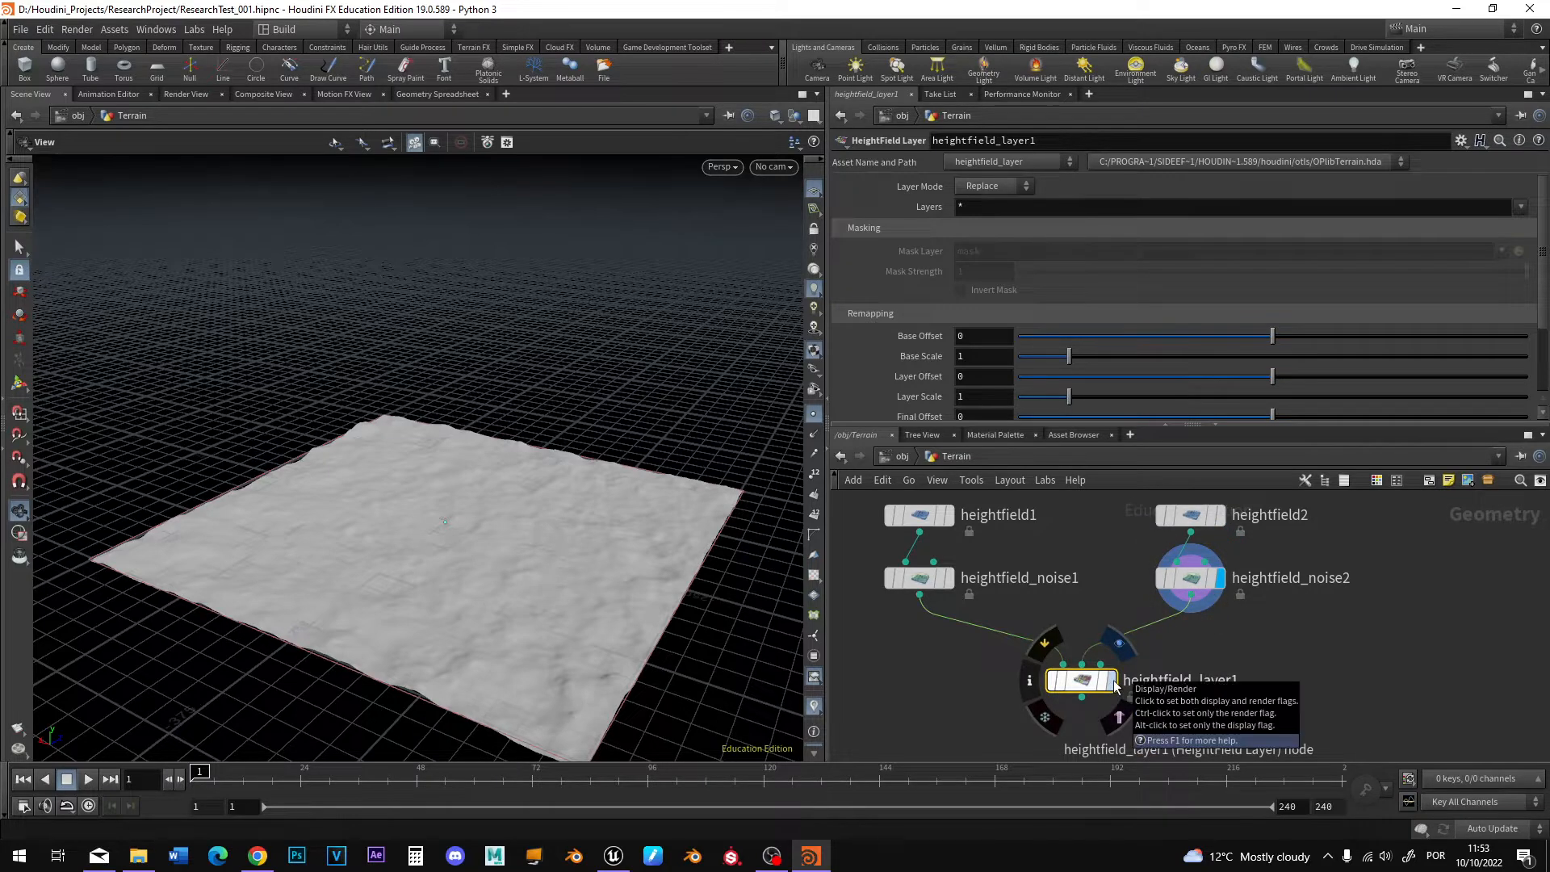
{"action": "left_click", "coordinate": [1115, 682]}
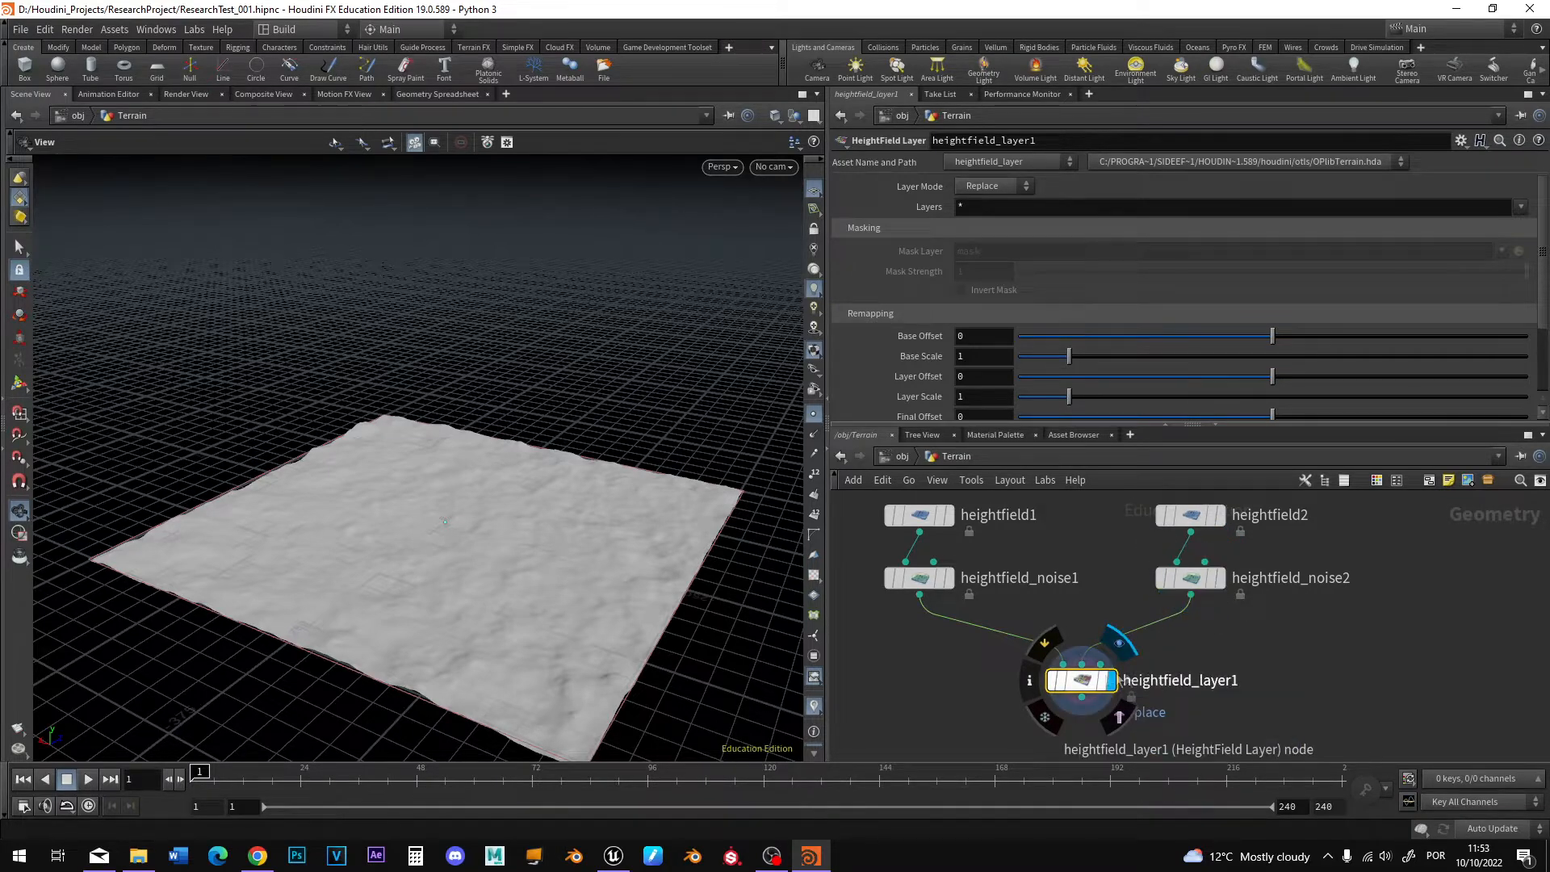
Set the Layer Mode of heightfield_layer1 to Maximum and inspect the combined terrain.
{"action": "left_click", "coordinate": [989, 188]}
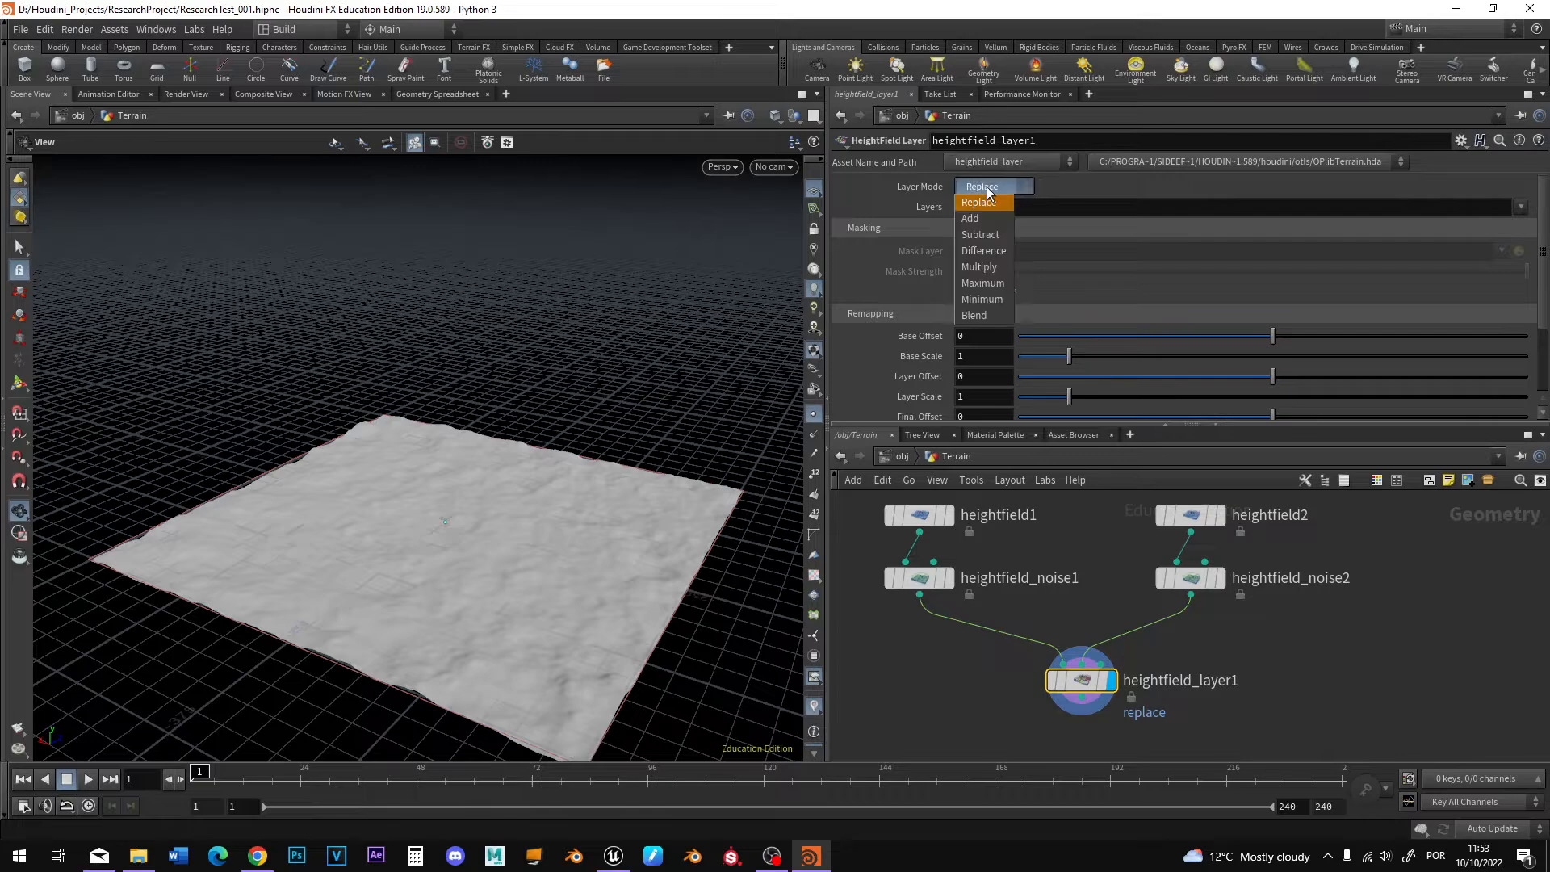
{"action": "left_click", "coordinate": [984, 283]}
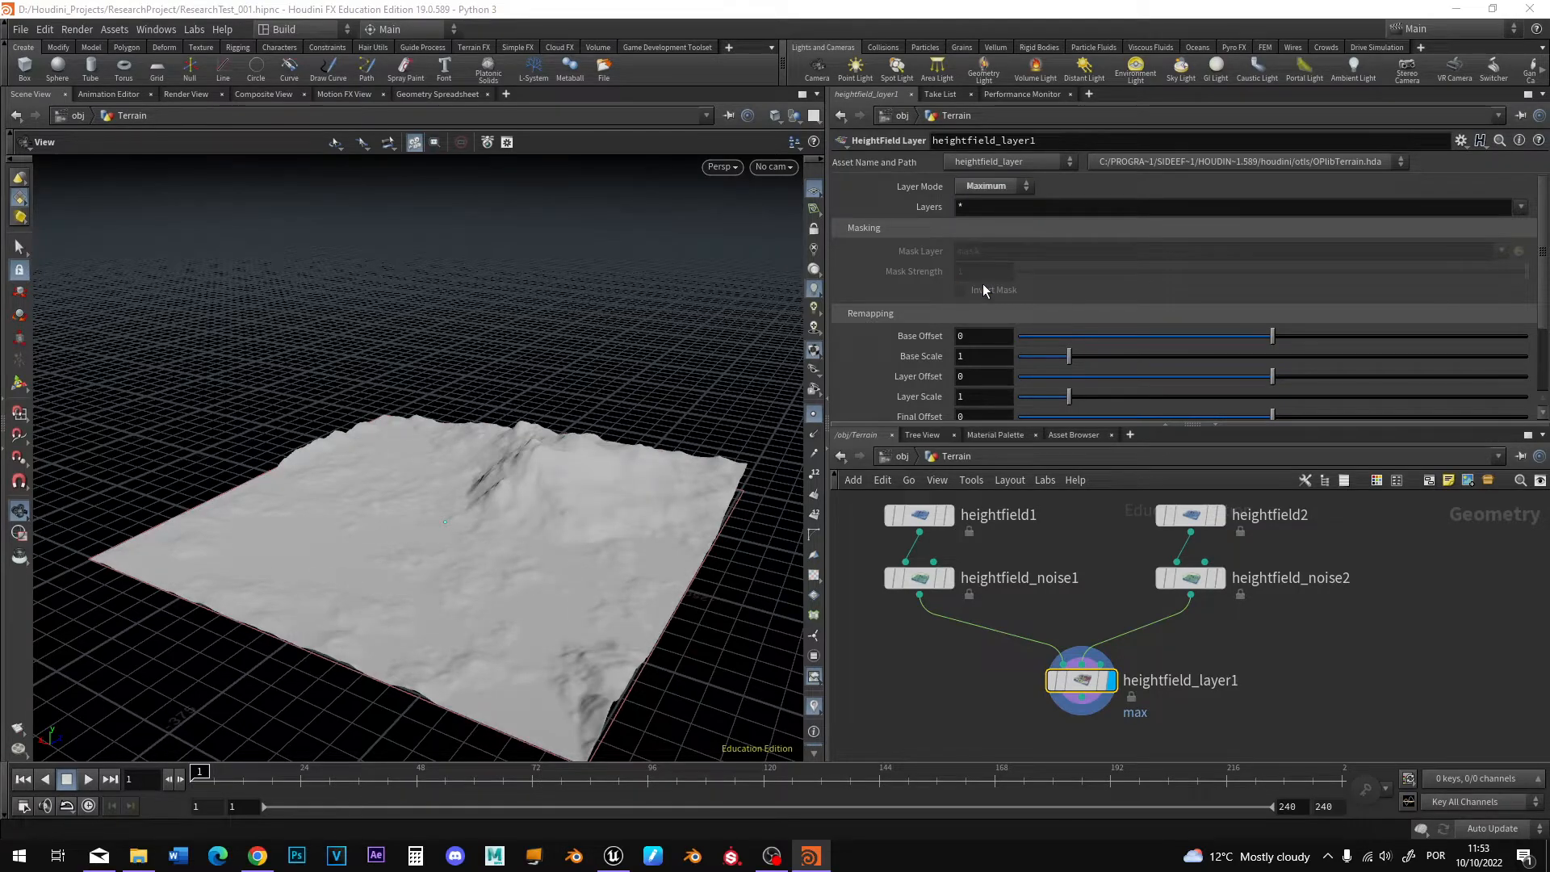
{"action": "left_click_drag", "start_coordinate": [517, 529], "coordinate": [584, 527]}
Adjust heightfield_noise1 to an Element Size of 465 and an Amplitude of 590.
{"action": "left_click", "coordinate": [919, 577]}
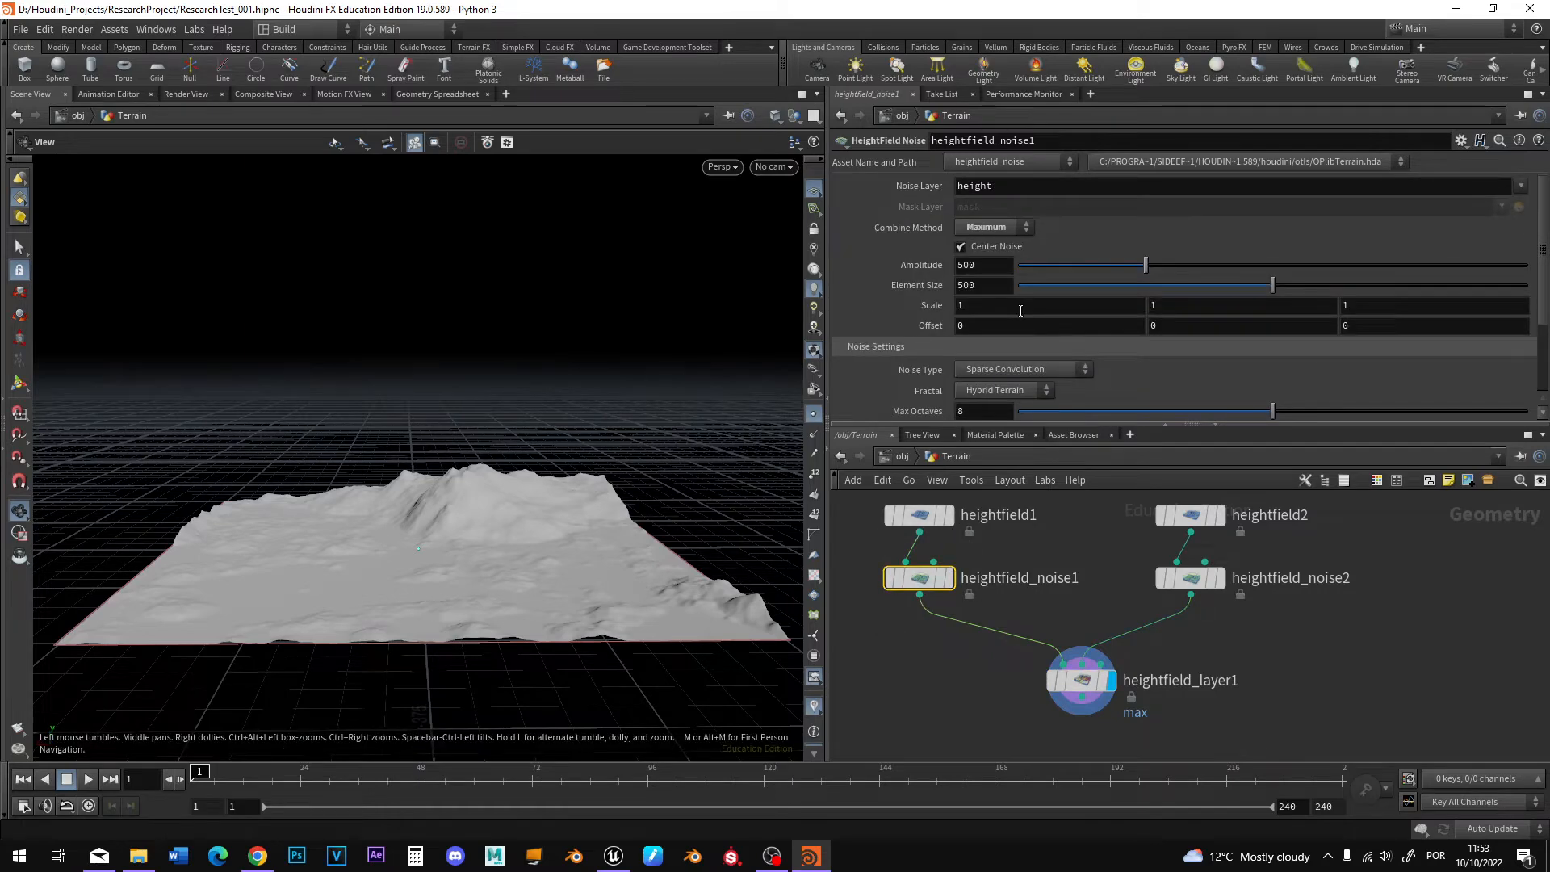
{"action": "mouse_move", "coordinate": [1274, 289]}
{"action": "left_mouse_down"}
{"action": "mouse_move", "coordinate": [1163, 268]}
{"action": "mouse_move", "coordinate": [1257, 288]}
{"action": "left_mouse_up"}
{"action": "left_click_drag", "start_coordinate": [630, 480], "coordinate": [676, 481]}
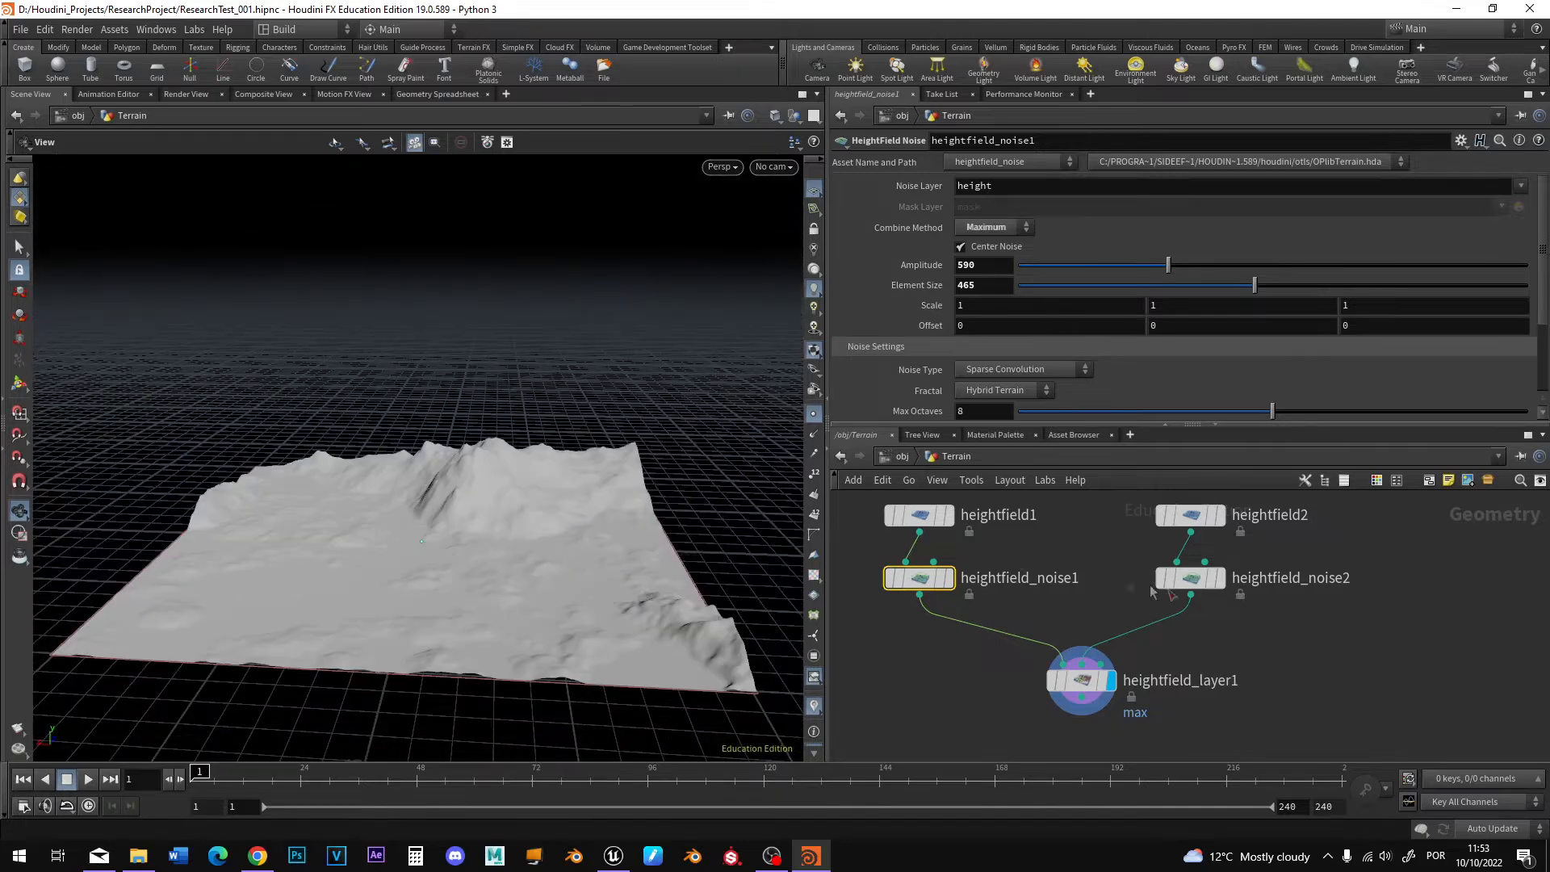
Adjust heightfield_noise2 to an Element Size of 40 and an Amplitude of 44.
{"action": "left_click", "coordinate": [1195, 582]}
{"action": "left_click_drag", "start_coordinate": [1043, 289], "coordinate": [1032, 263]}
{"action": "left_click_drag", "start_coordinate": [623, 517], "coordinate": [509, 590]}
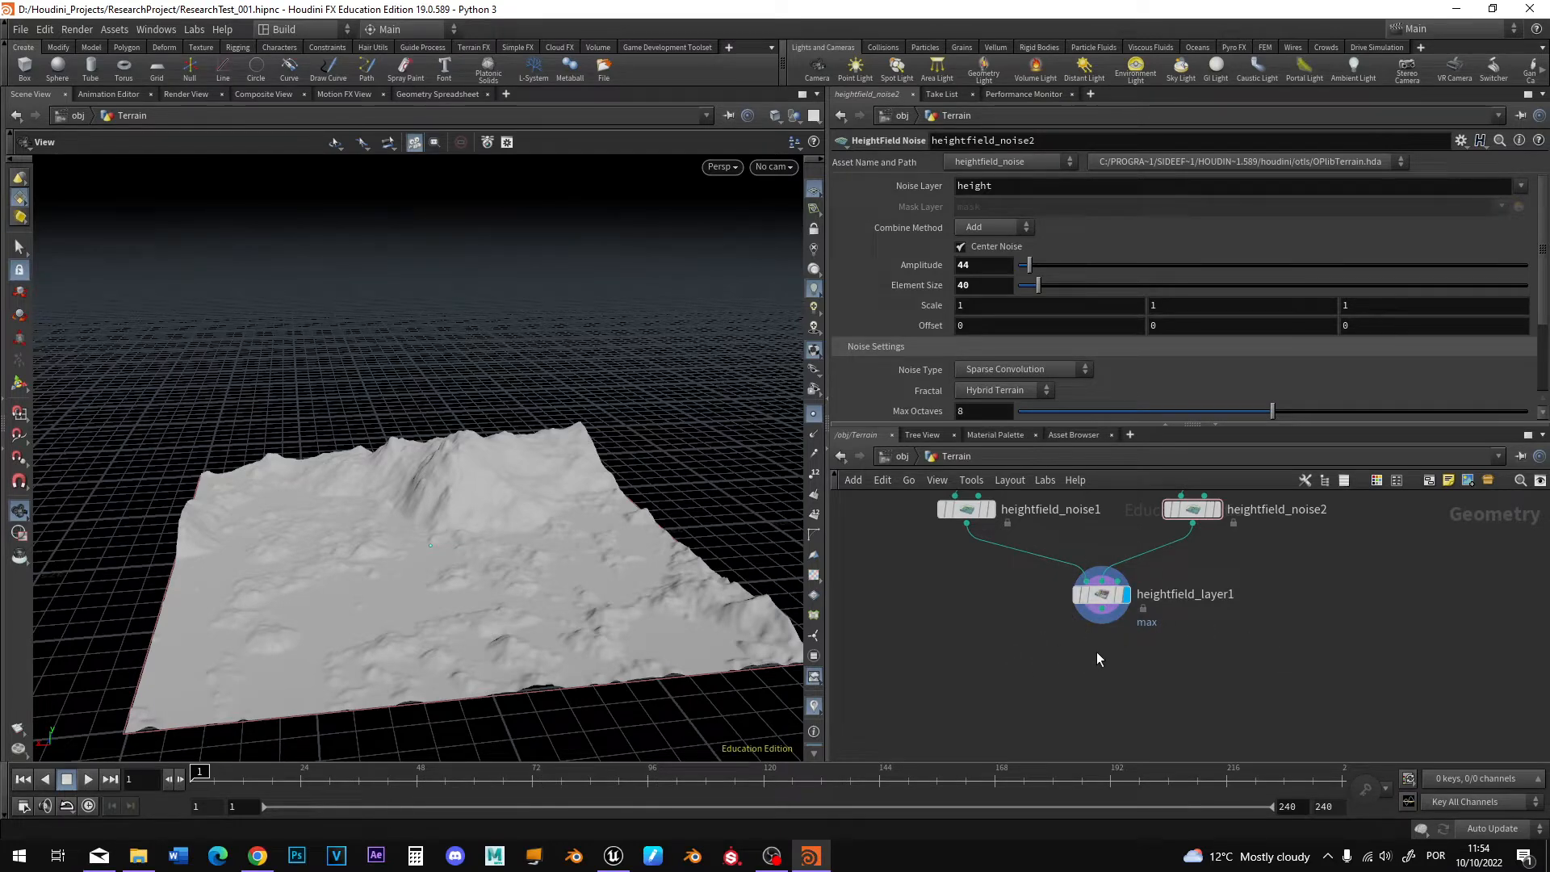
Add an Attribute Wrangle node below heightfield_layer1, fed by its output, and display the wrangle's result.
{"action": "key", "text": "Tab"}
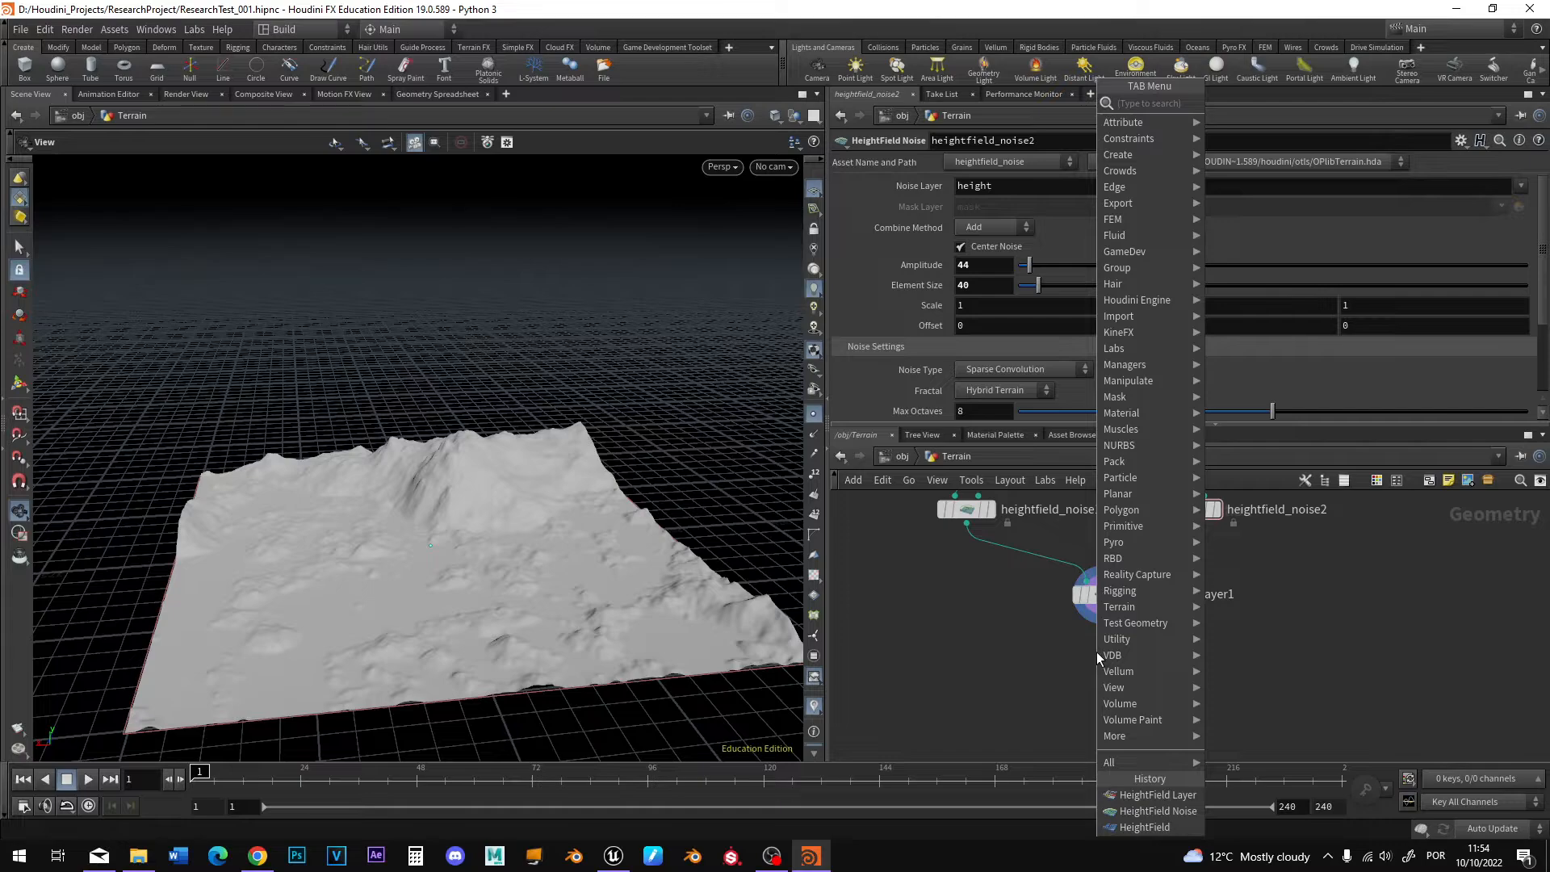
{"action": "type", "text": "att"}
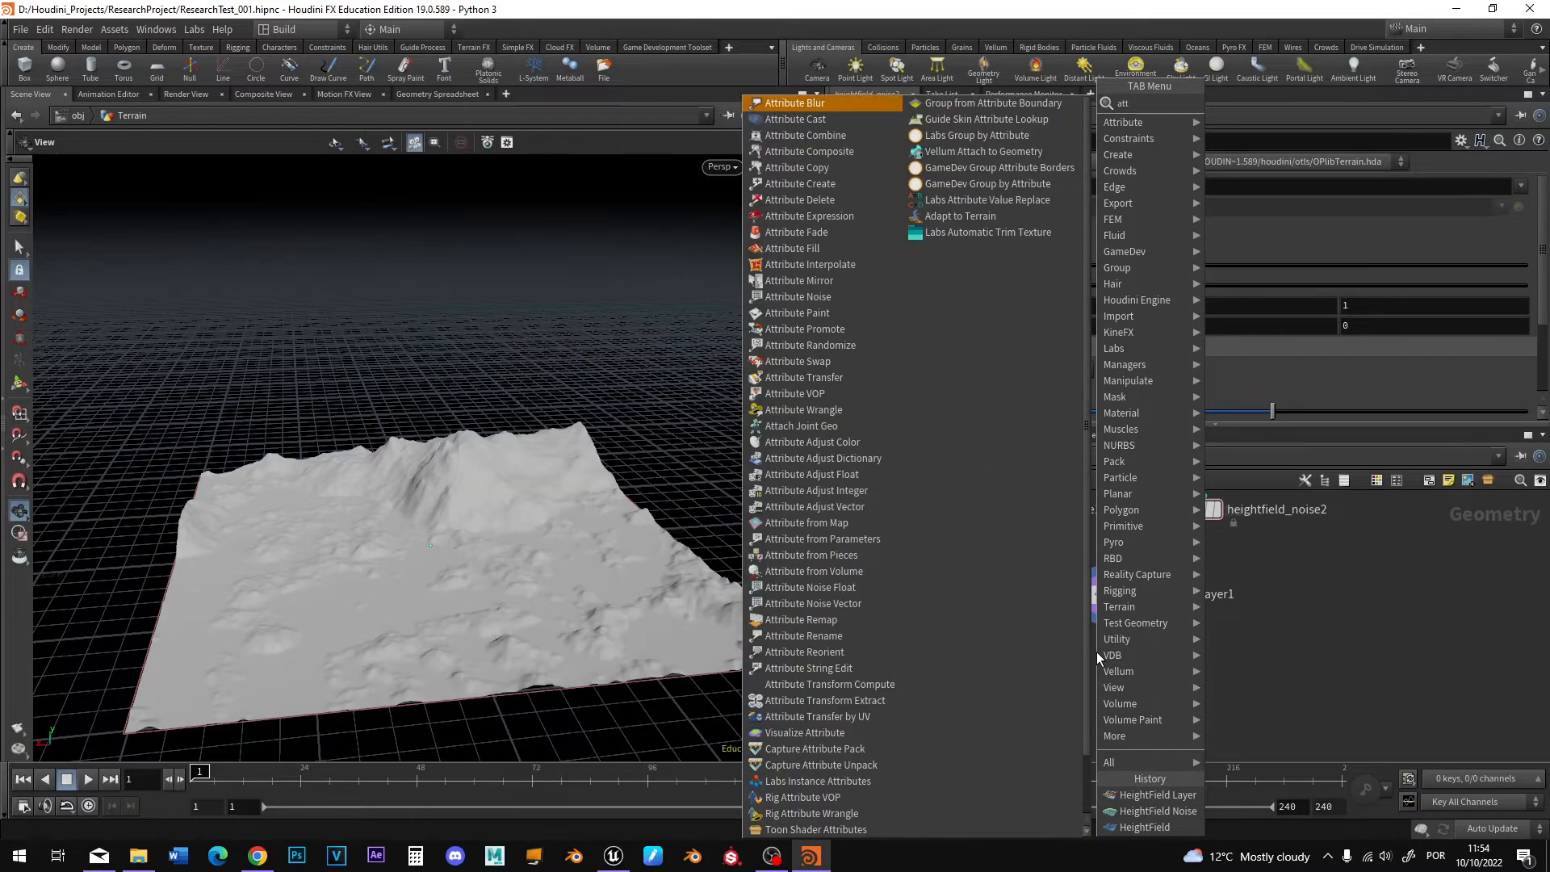
{"action": "type", "text": "ribute"}
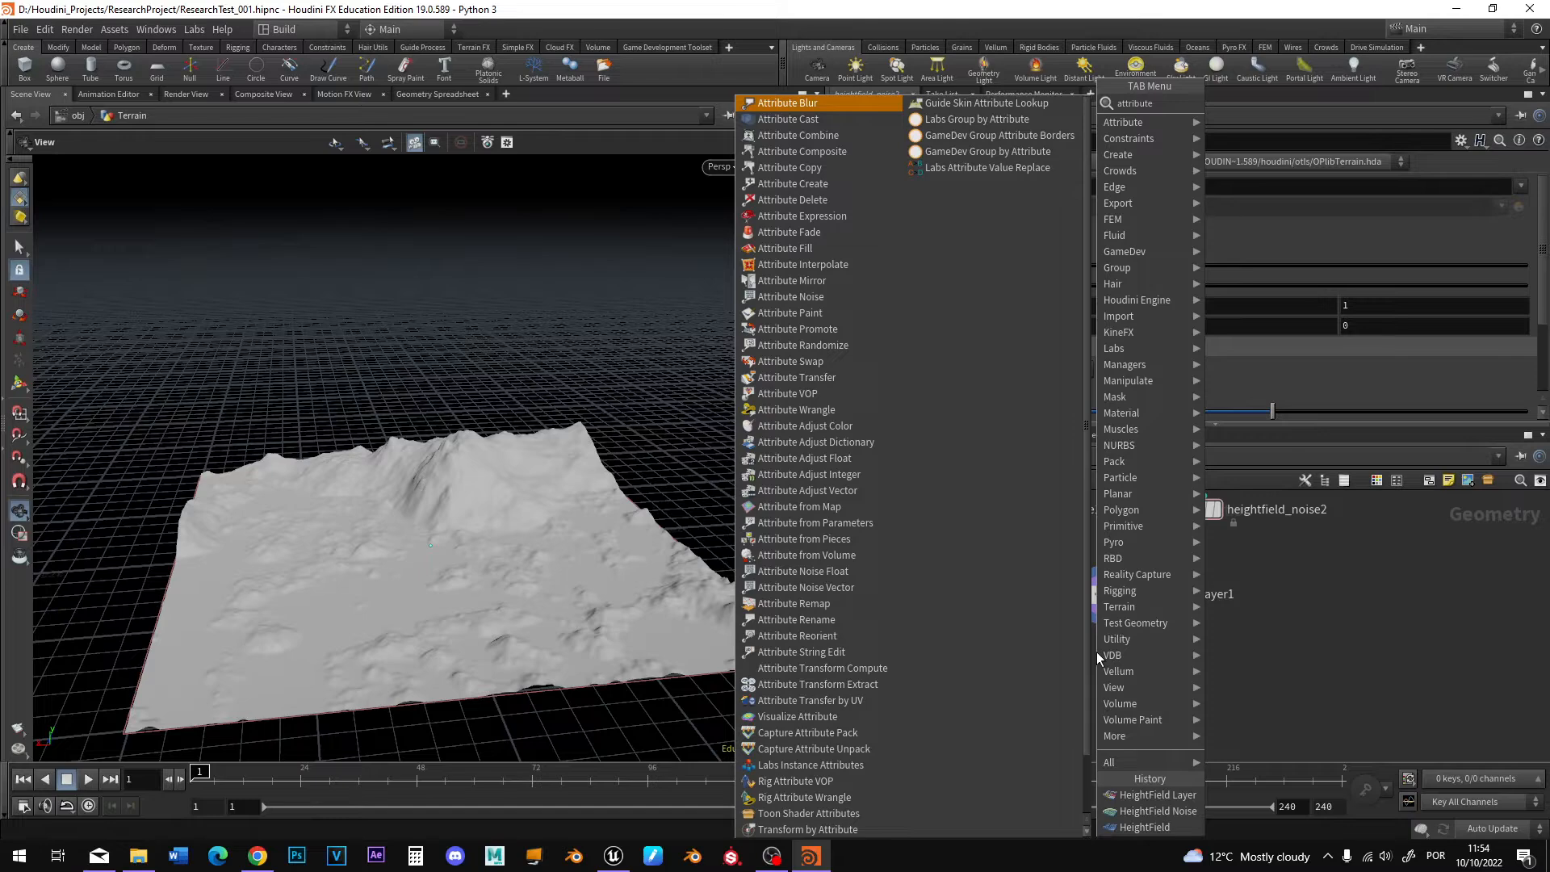
{"action": "type", "text": " wra"}
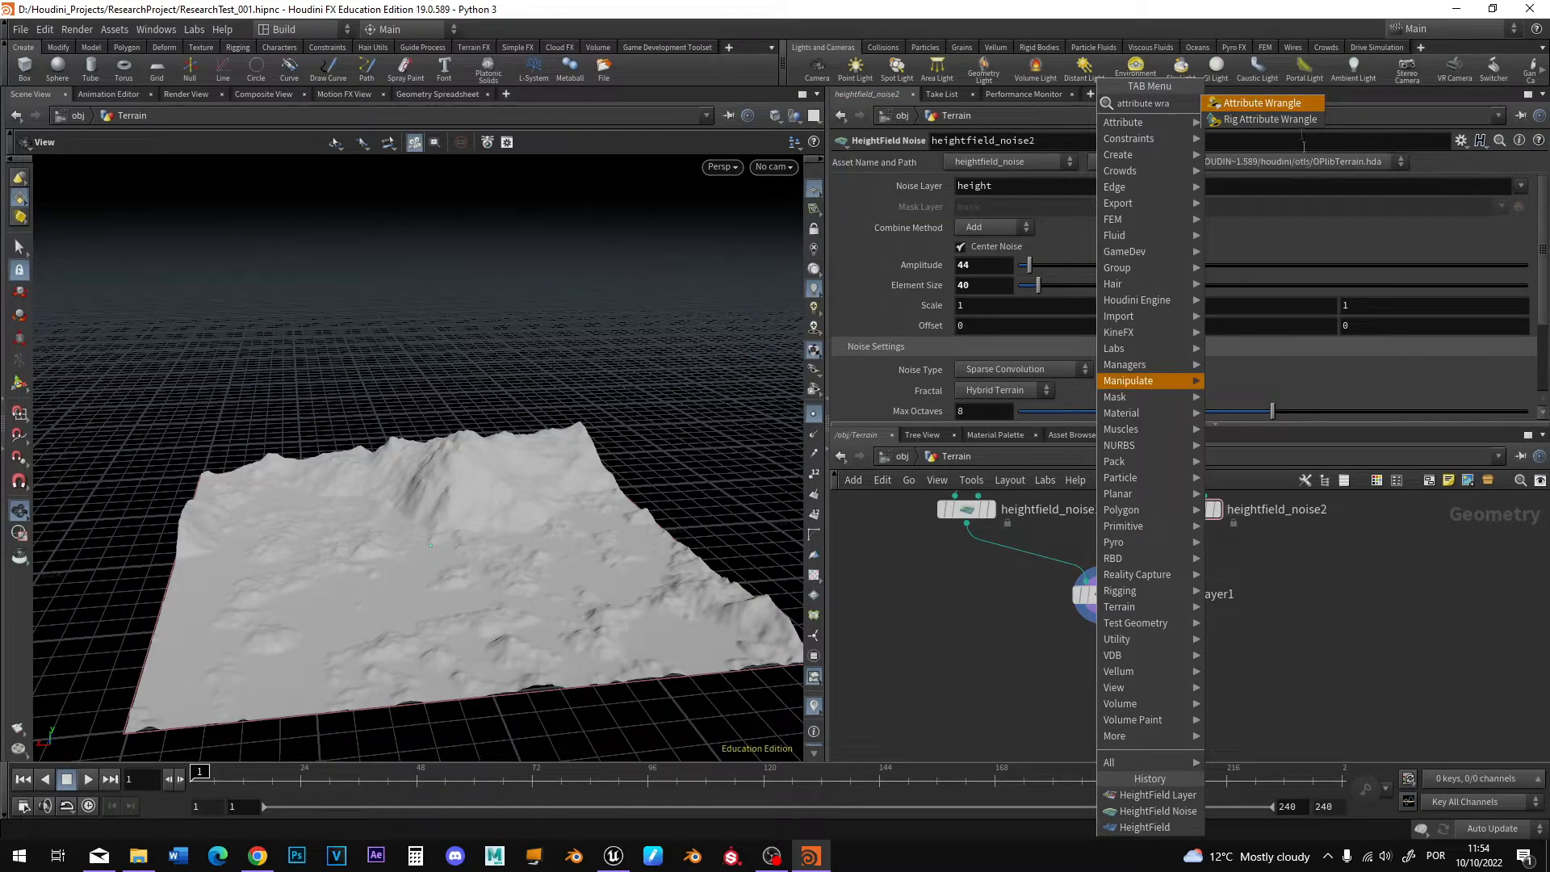
{"action": "key", "text": "Return"}
{"action": "left_click", "coordinate": [1105, 655]}
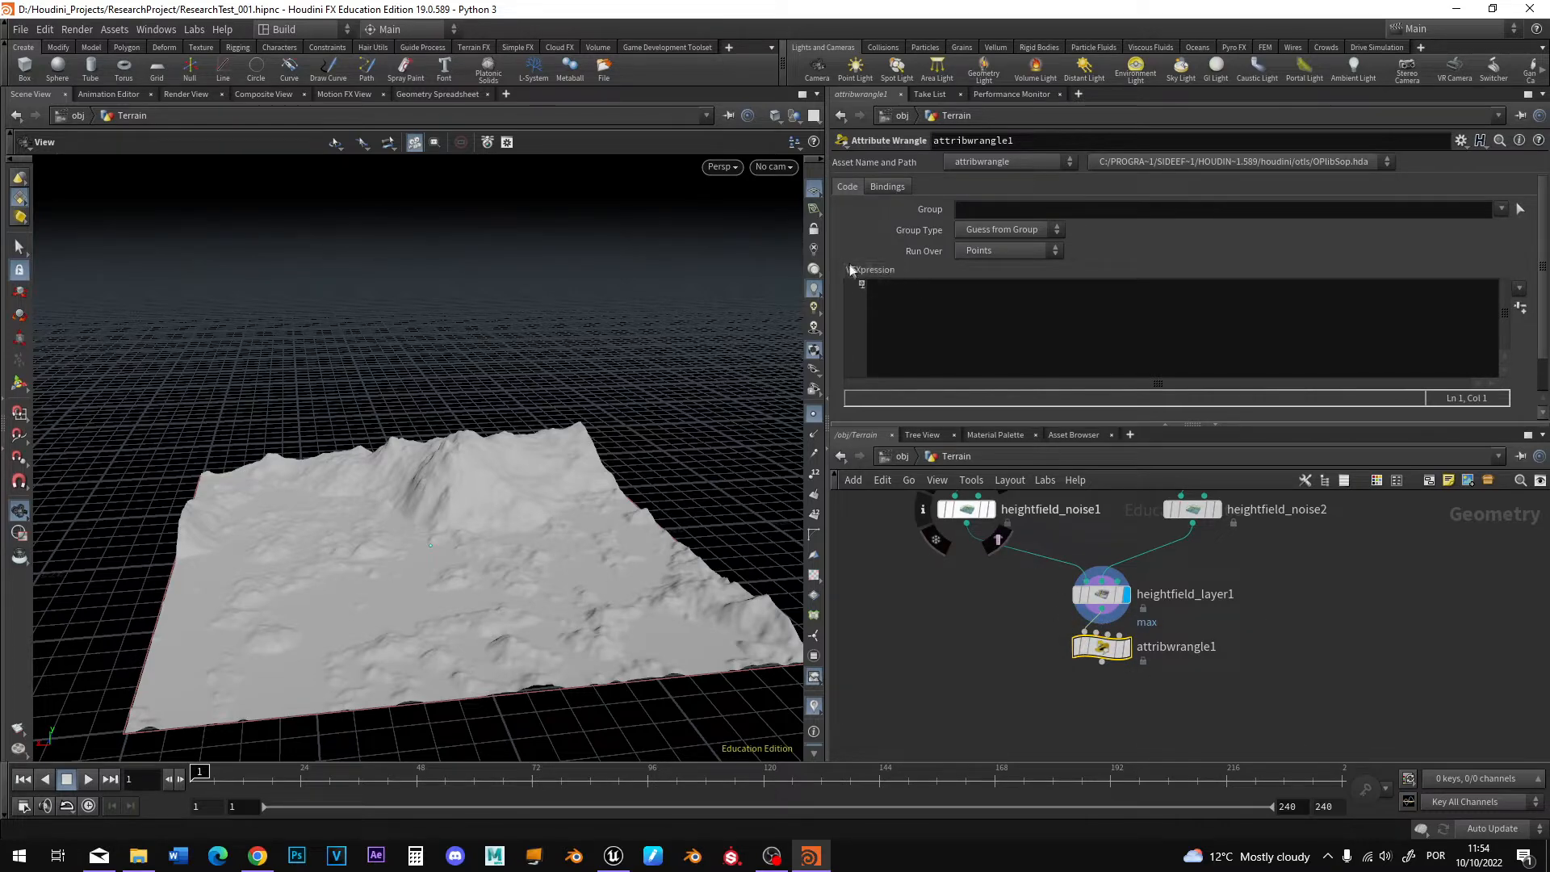
{"action": "left_click", "coordinate": [1128, 648]}
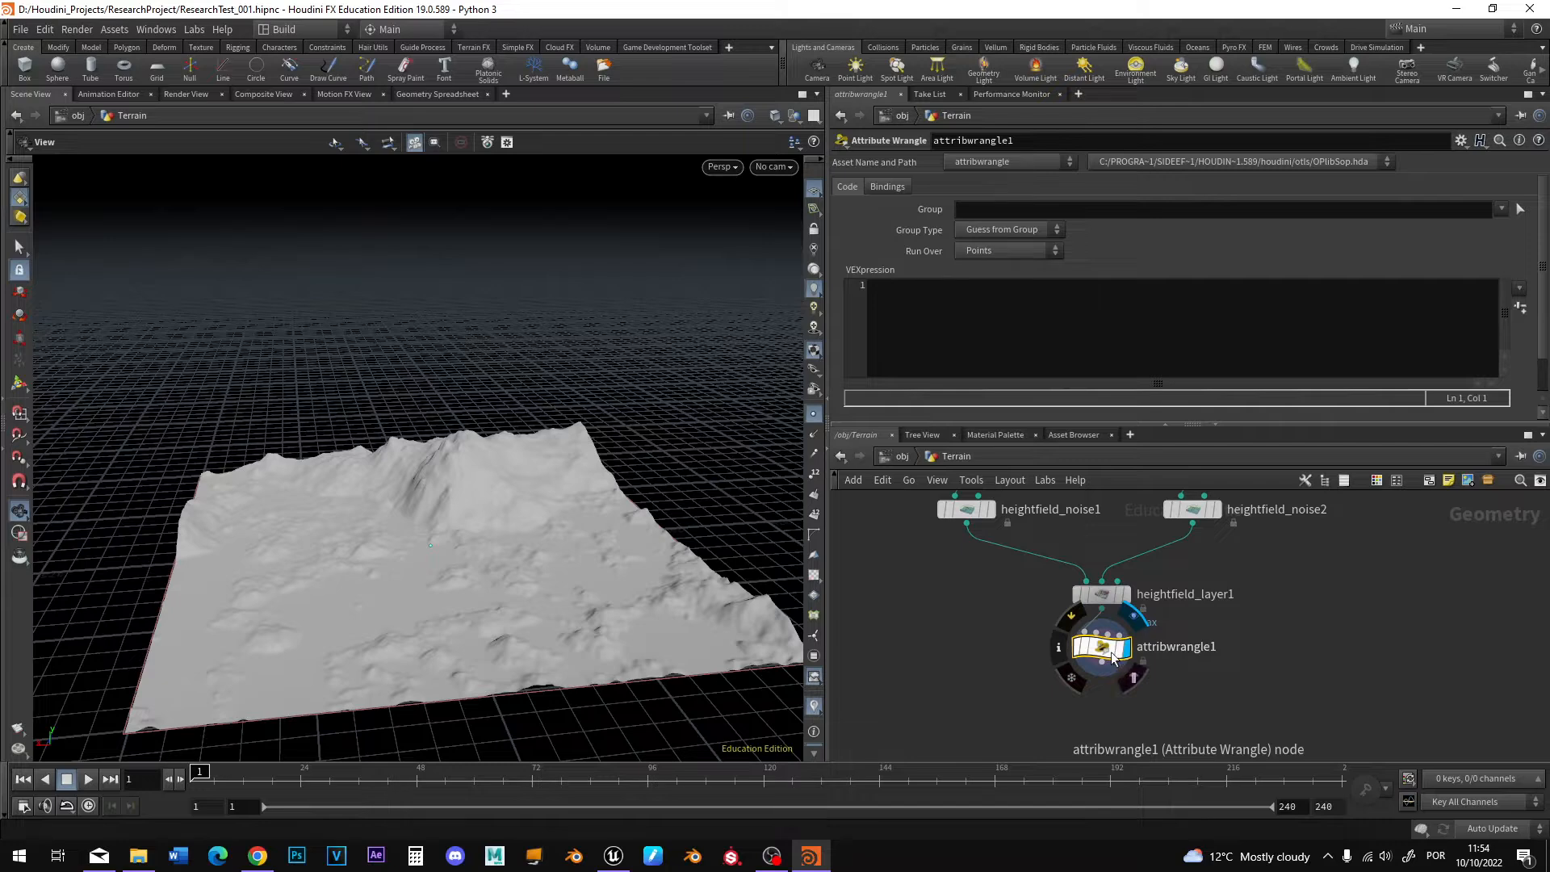
Write the VEX expression s@unreal_material = ""; in attribwrangle1 and place the cursor between the quotes for the material path.
{"action": "left_click", "coordinate": [909, 290]}
{"action": "type", "text": "s"}
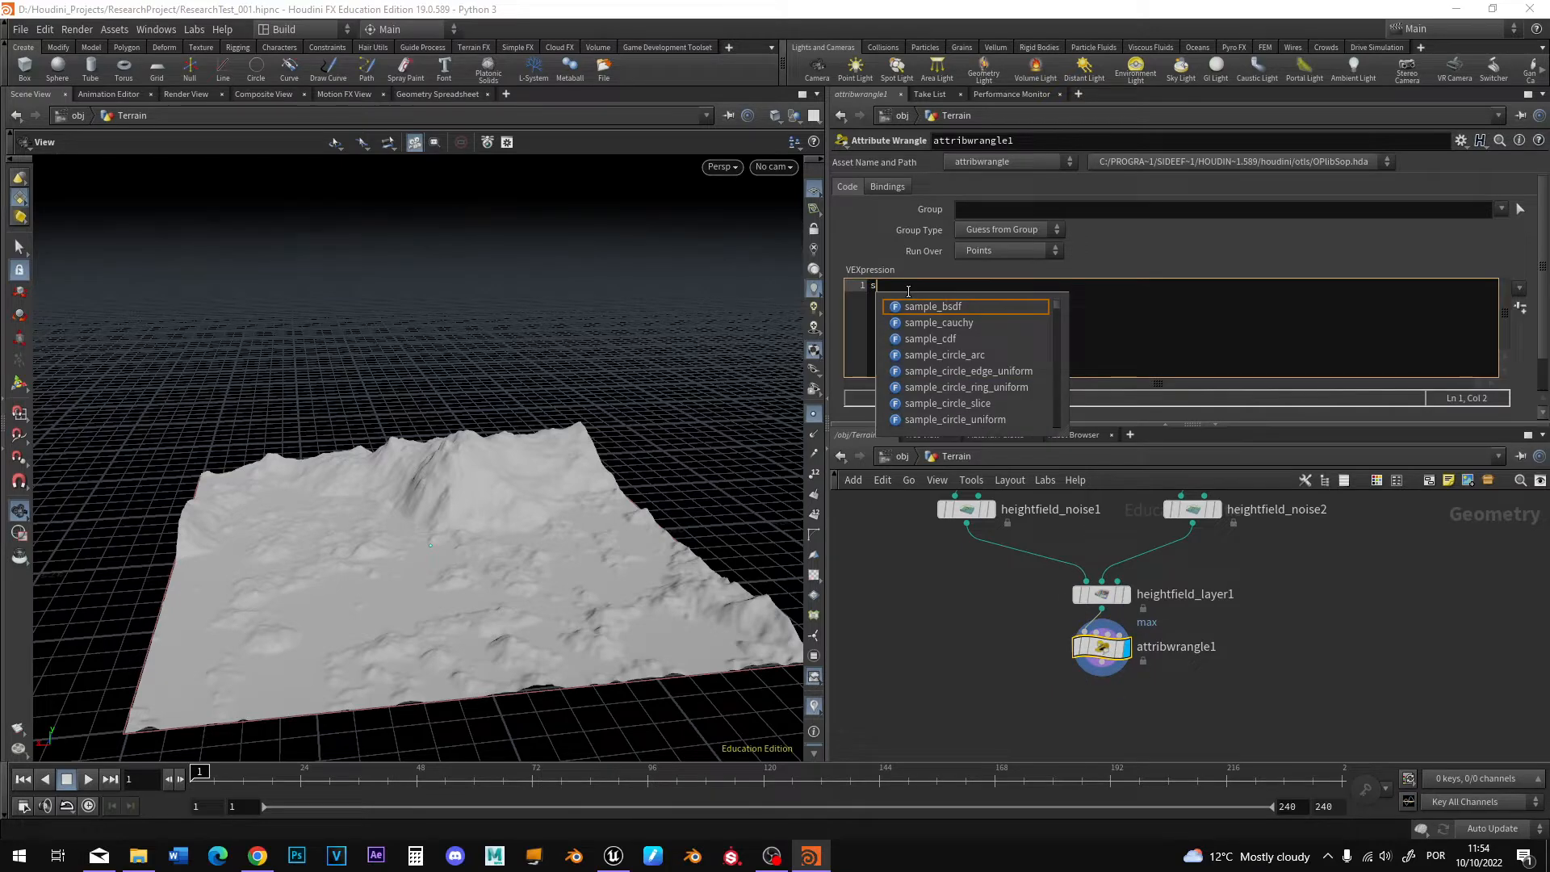
{"action": "type", "text": "@unres"}
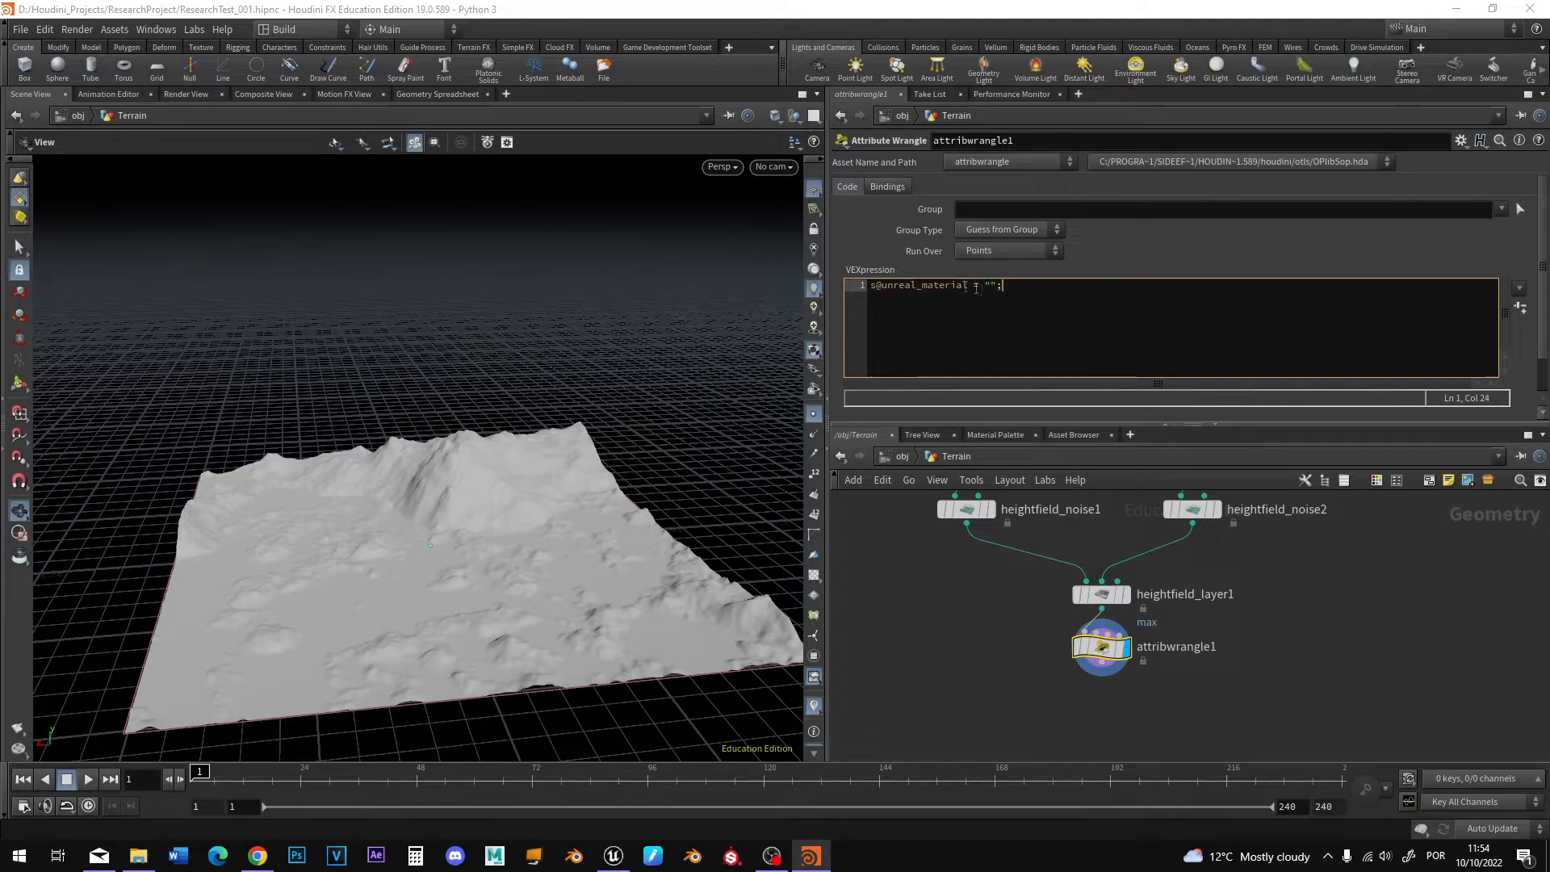
{"action": "left_click_drag", "start_coordinate": [868, 288], "coordinate": [1009, 286]}
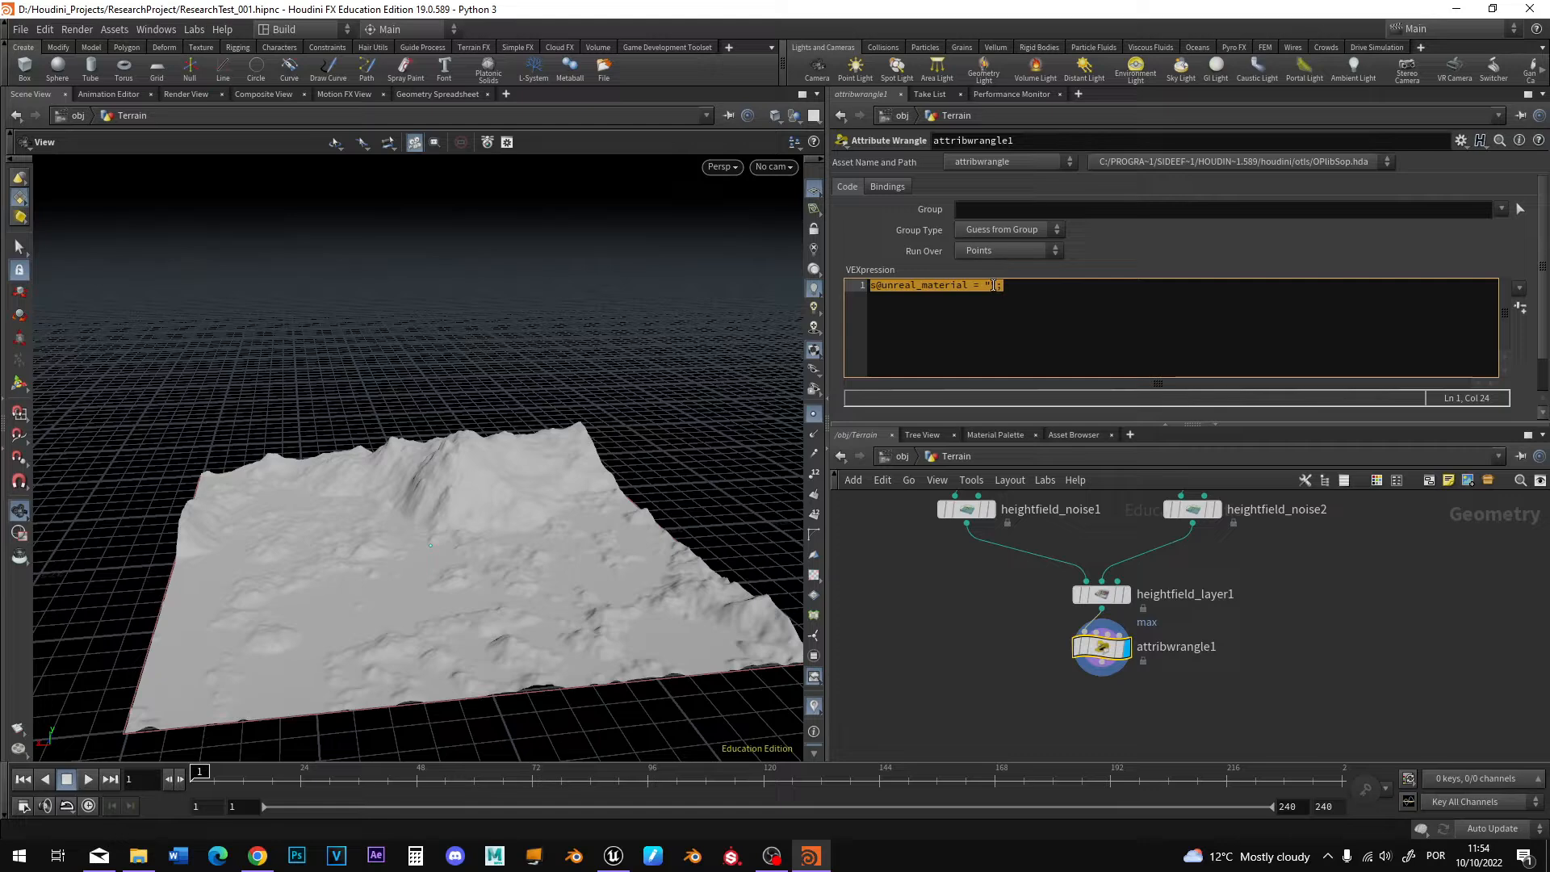
{"action": "left_click", "coordinate": [992, 285]}
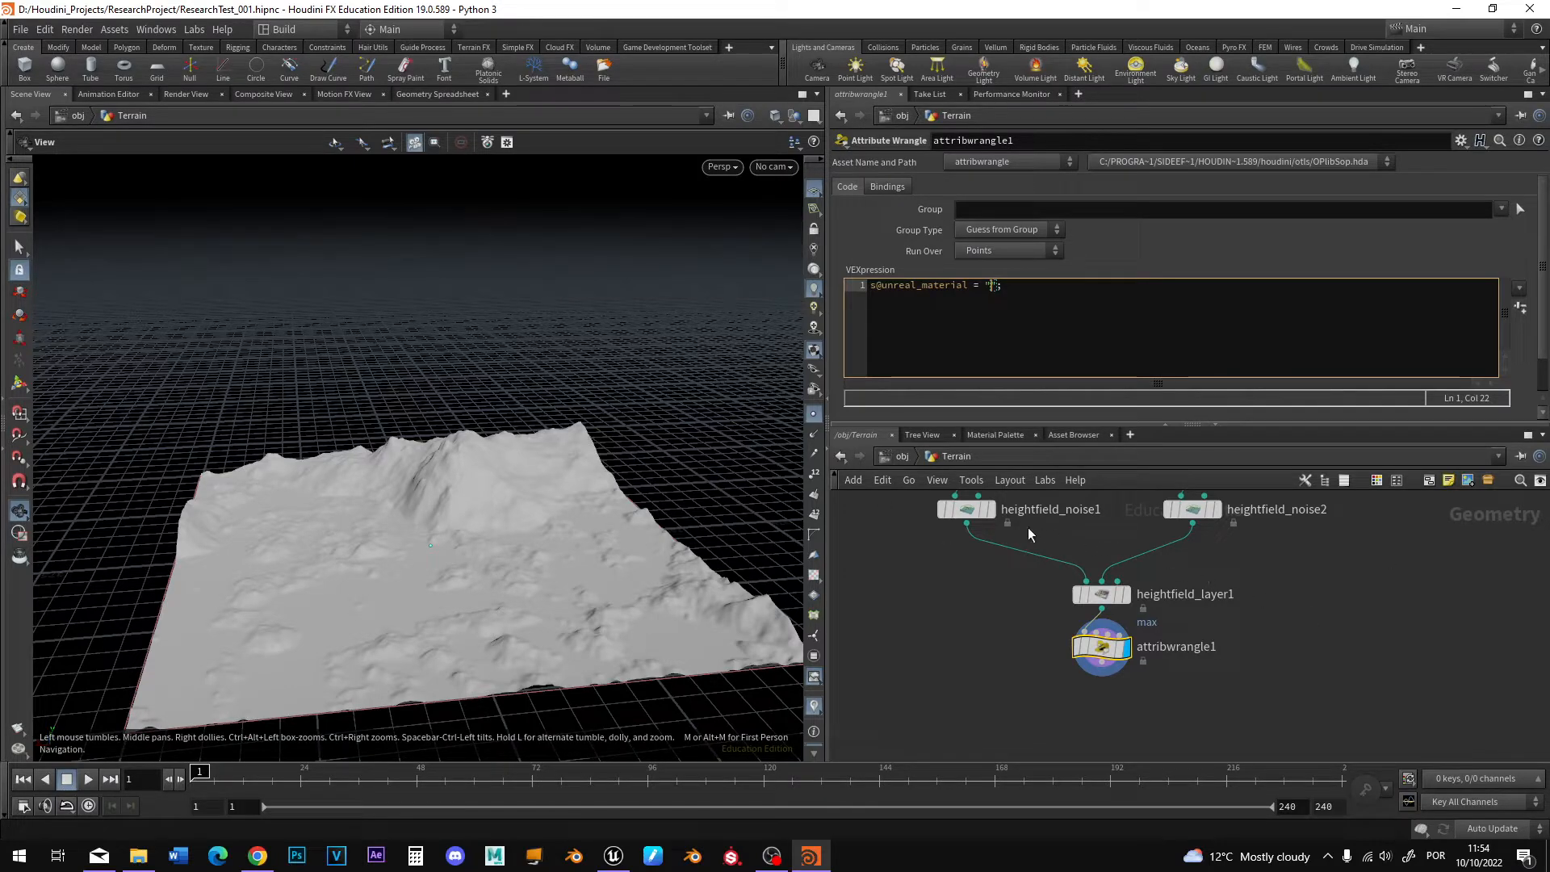
Switch to the Unreal Editor and open a Houdini Session Sync from it.
{"action": "left_click", "coordinate": [614, 858]}
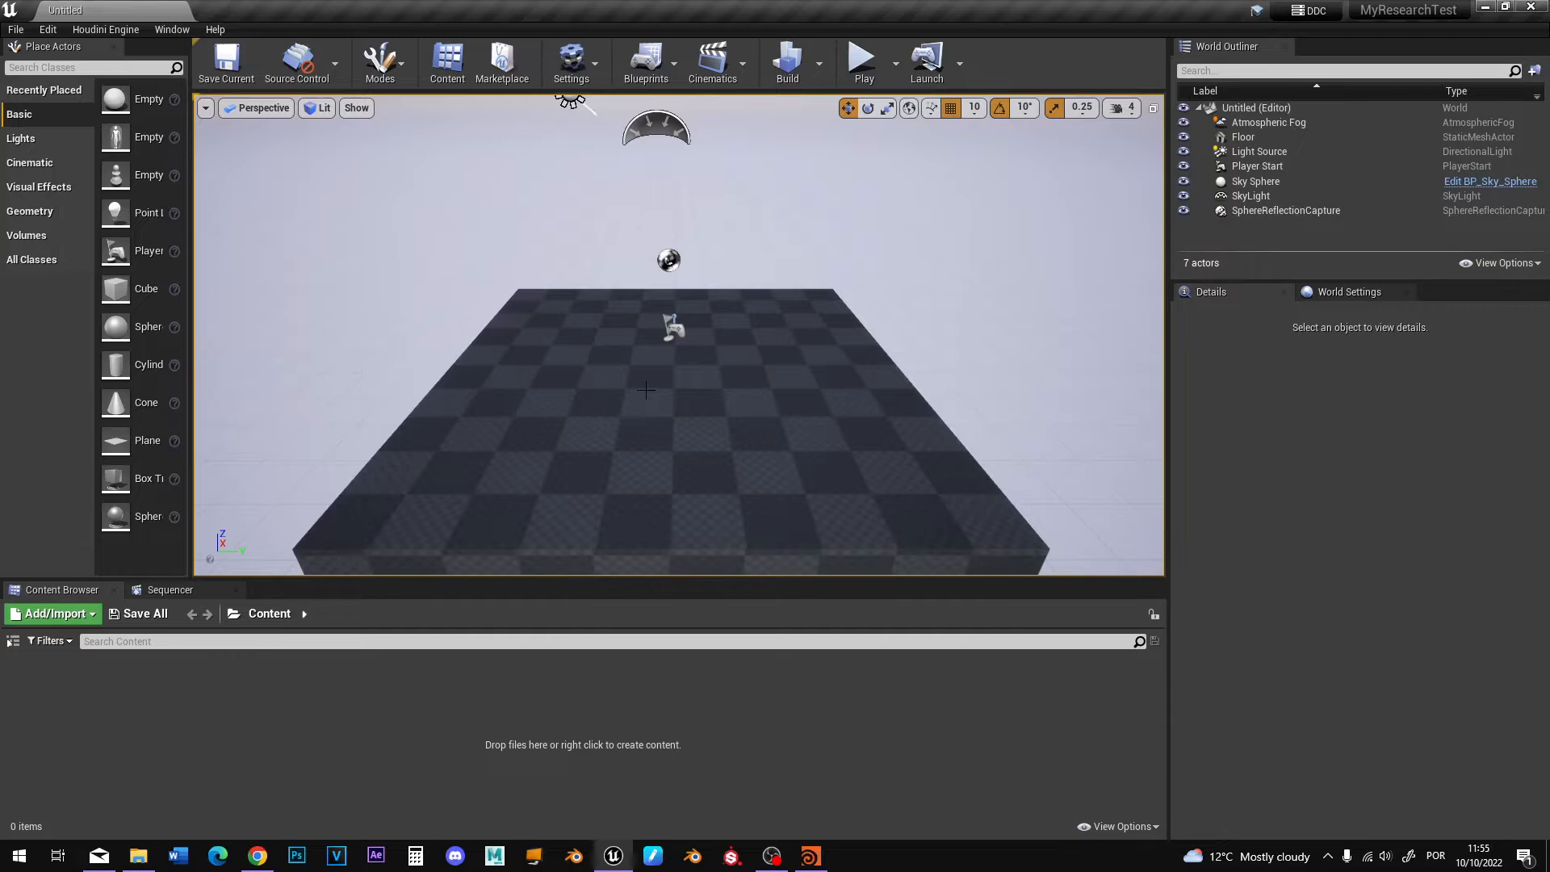
{"action": "left_click", "coordinate": [104, 31]}
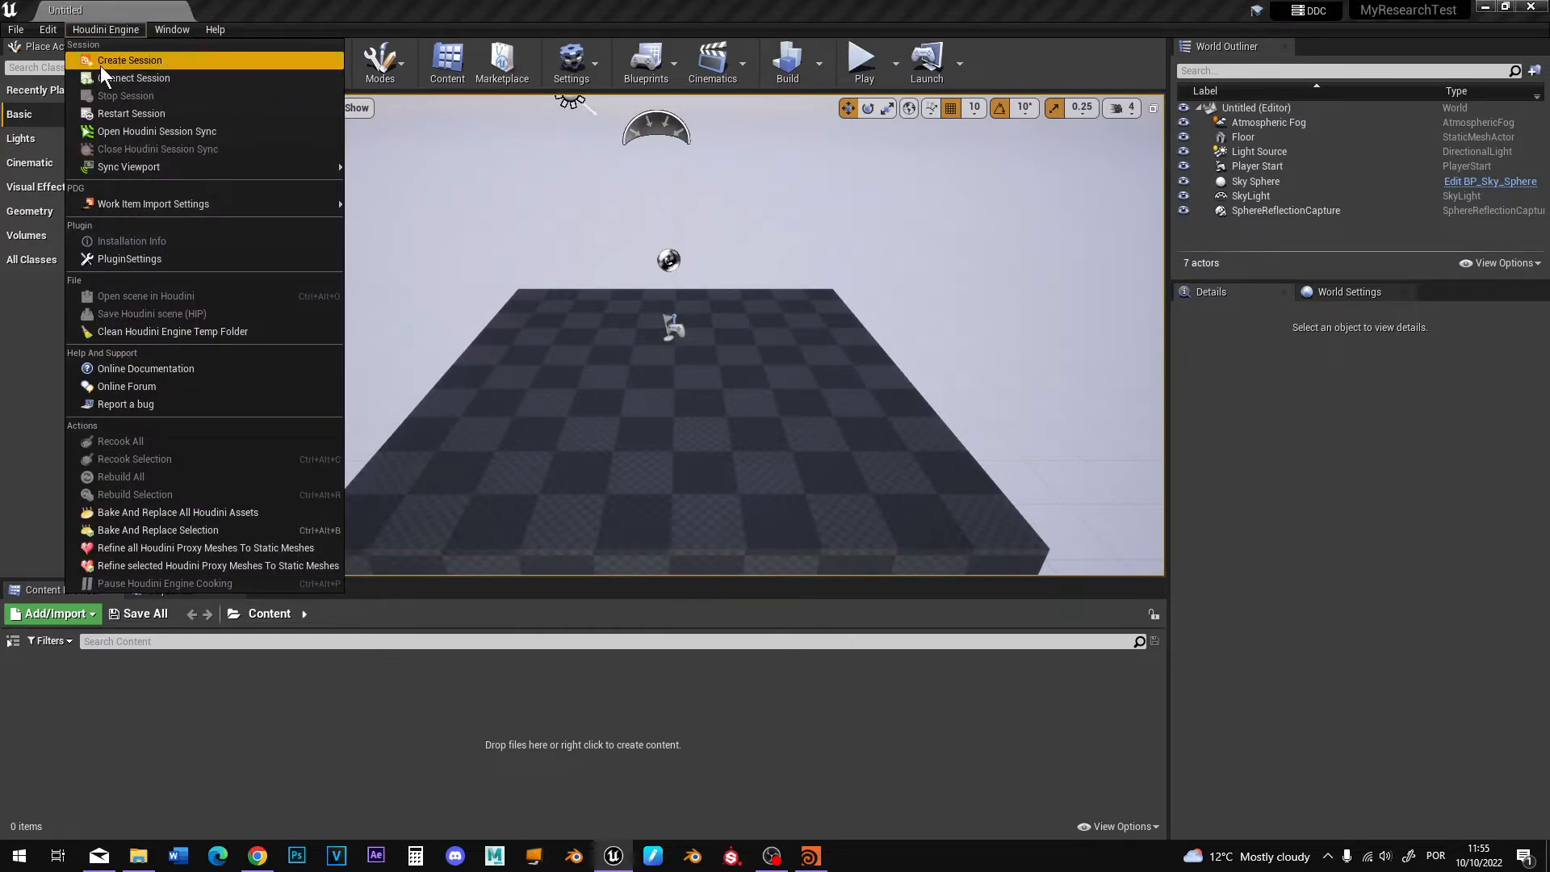
{"action": "left_click", "coordinate": [157, 132]}
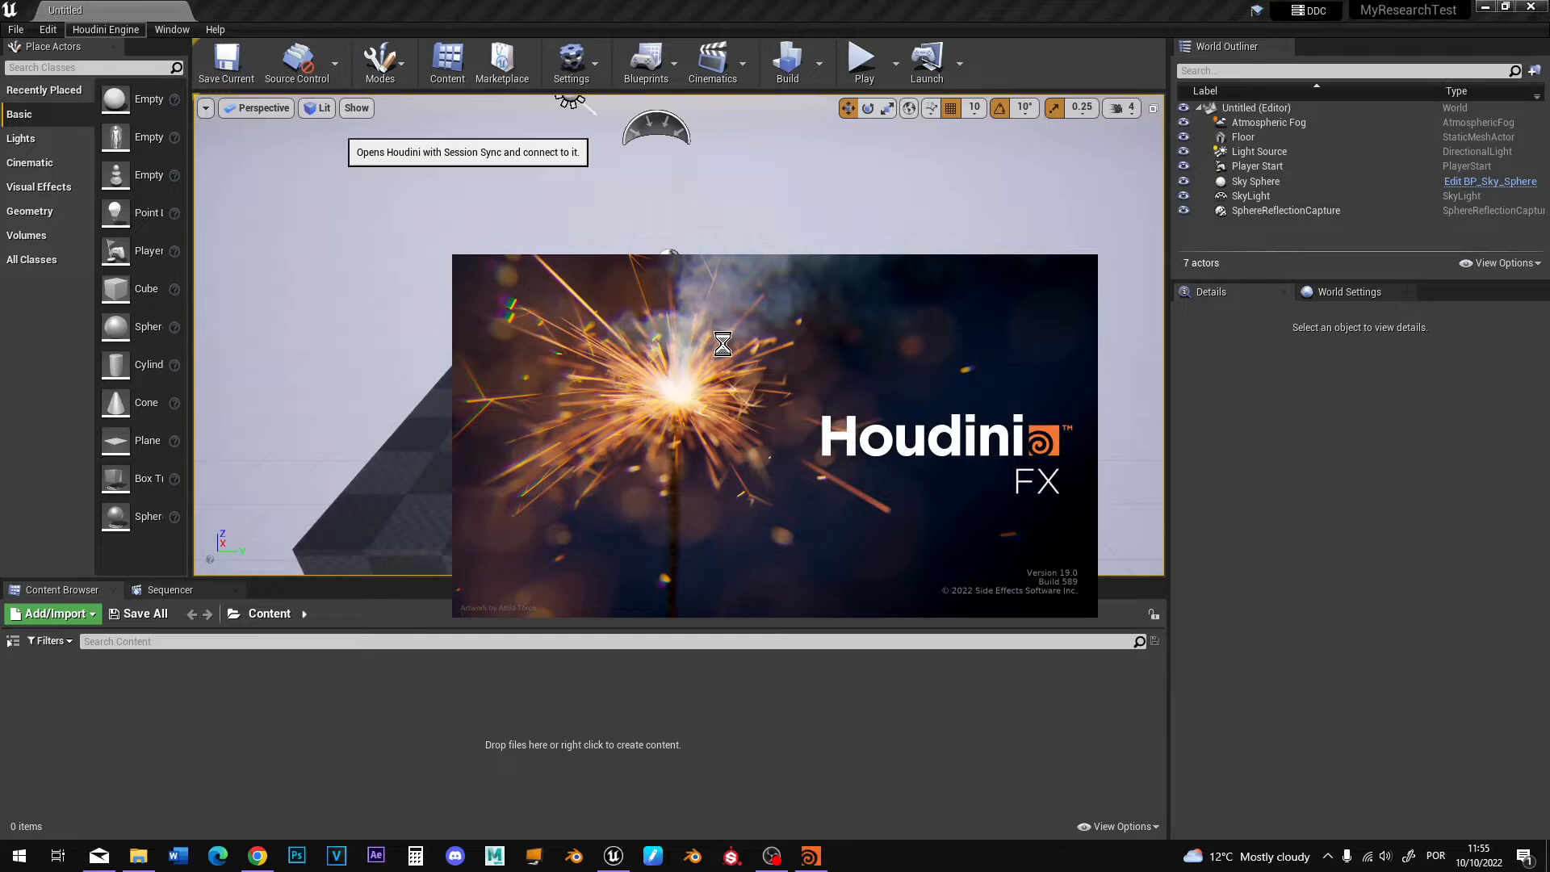
{"action": "left_click", "coordinate": [1460, 11]}
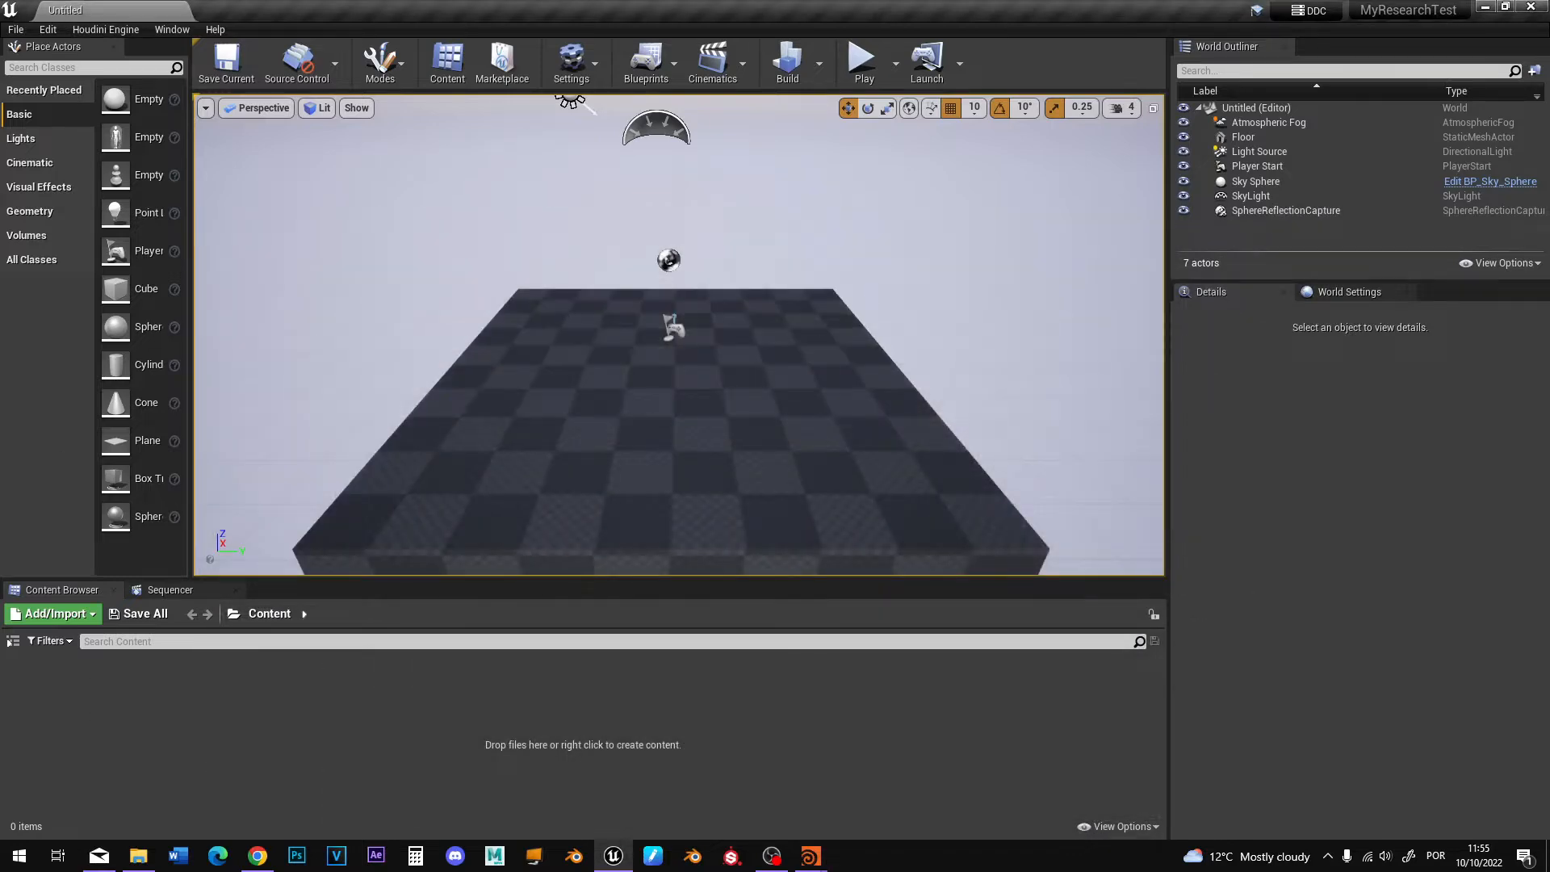
{"action": "left_click", "coordinate": [759, 356]}
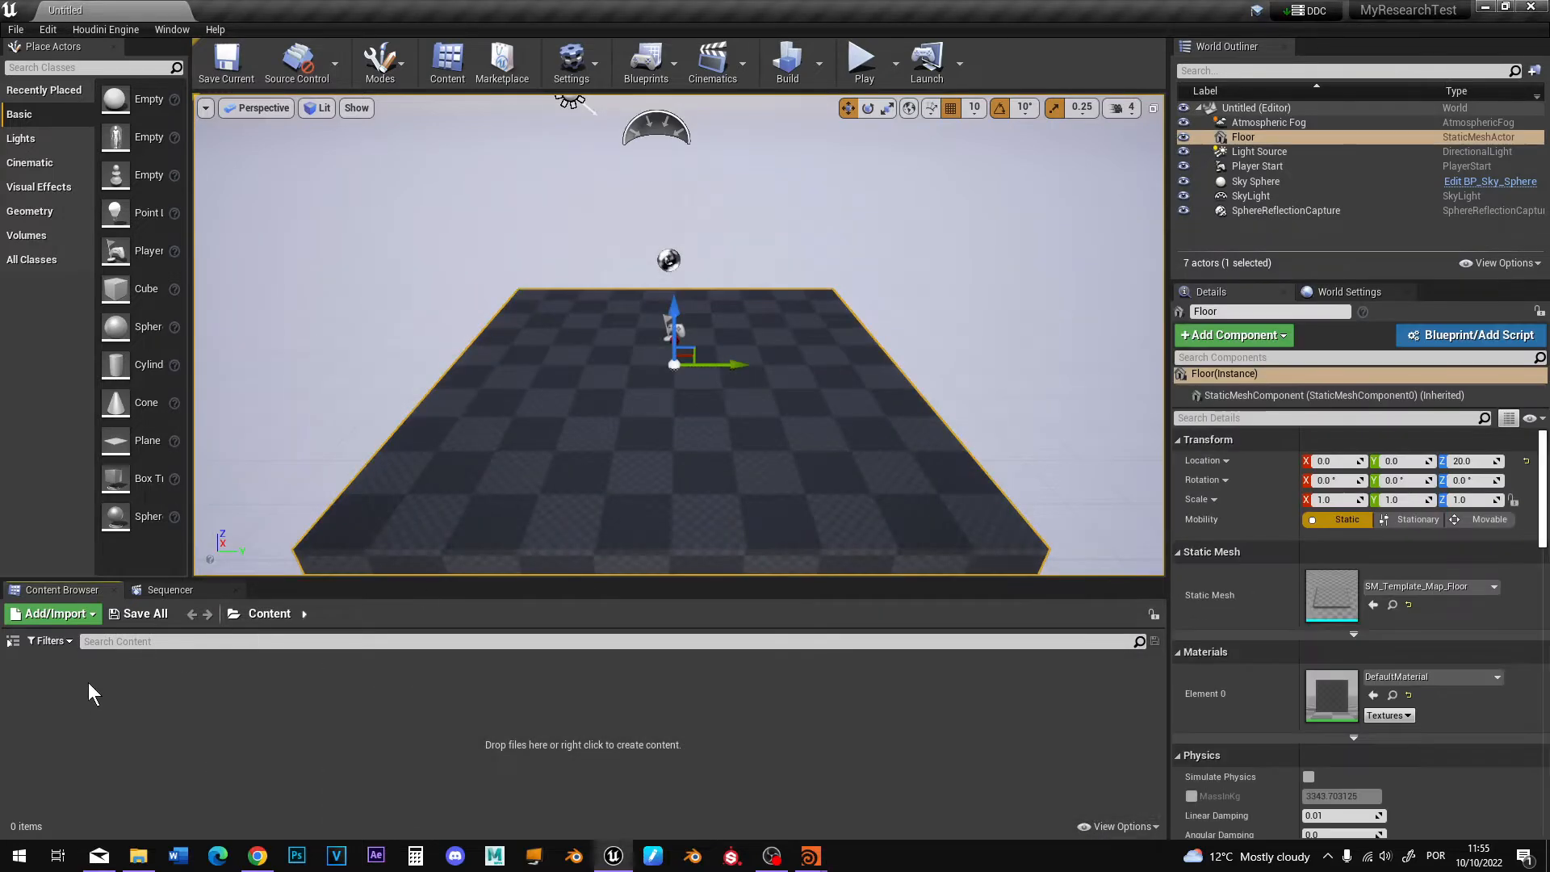
Create two folders named Material and HDA in the project's Content folder.
{"action": "right_click", "coordinate": [89, 682]}
{"action": "left_click", "coordinate": [145, 195]}
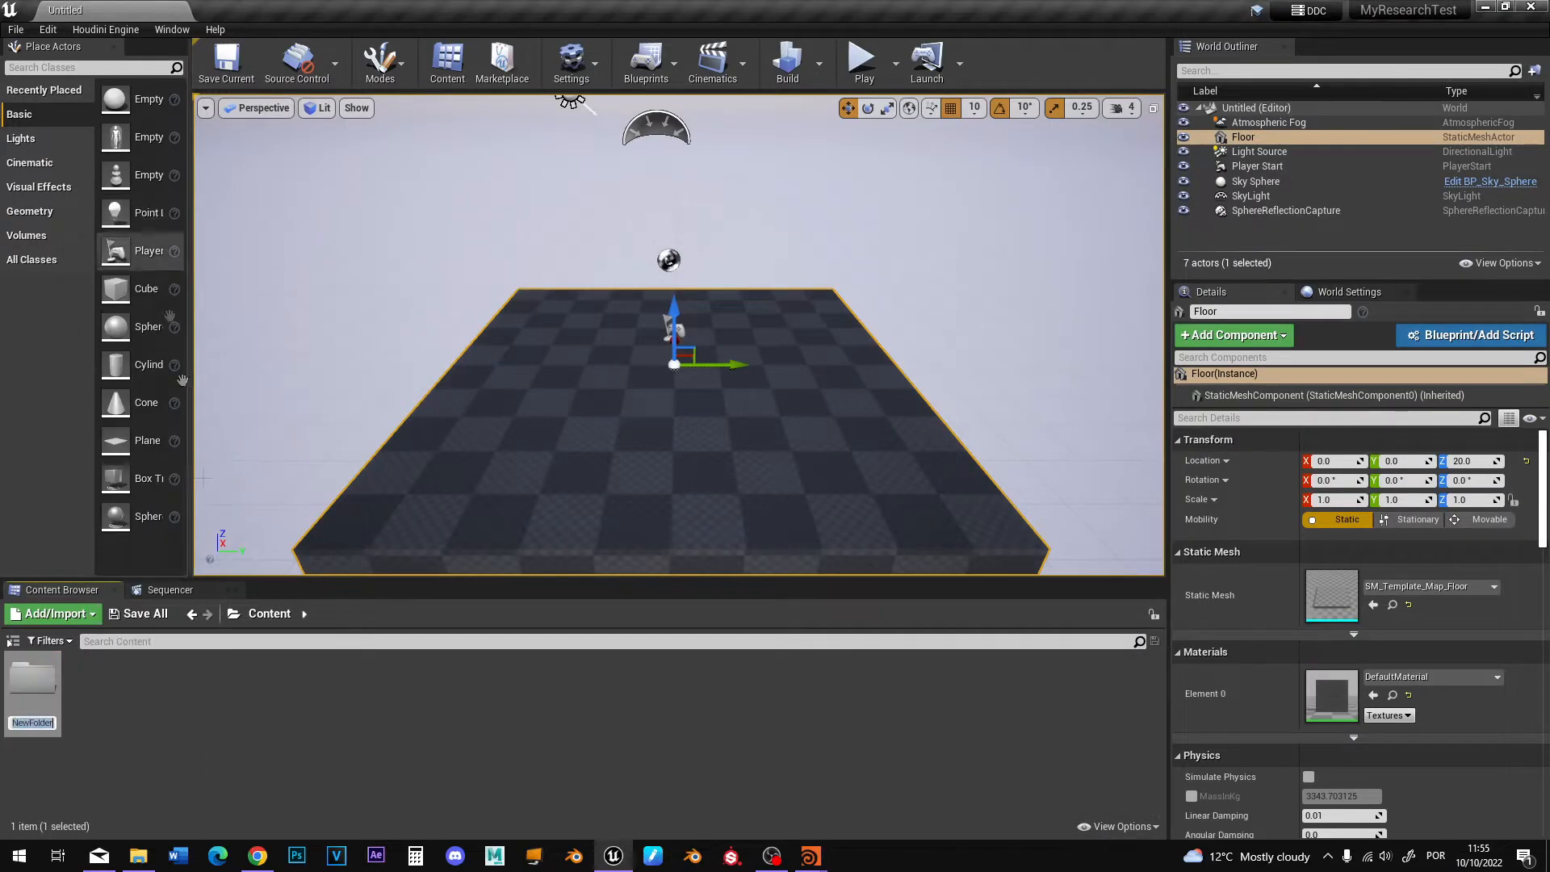
{"action": "type", "text": "Material"}
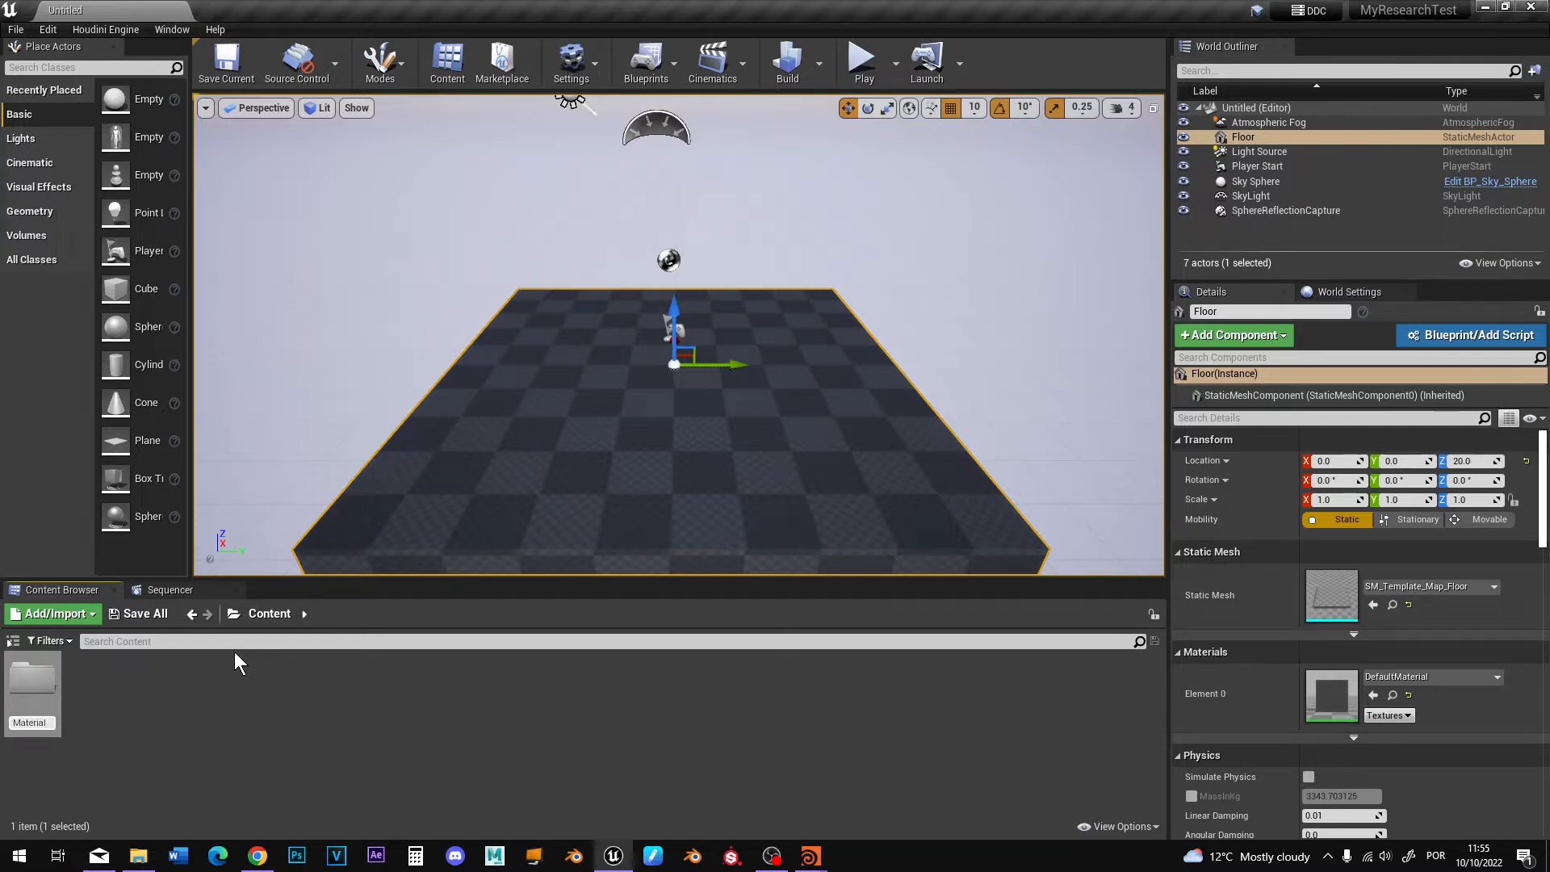
{"action": "key", "text": "Return"}
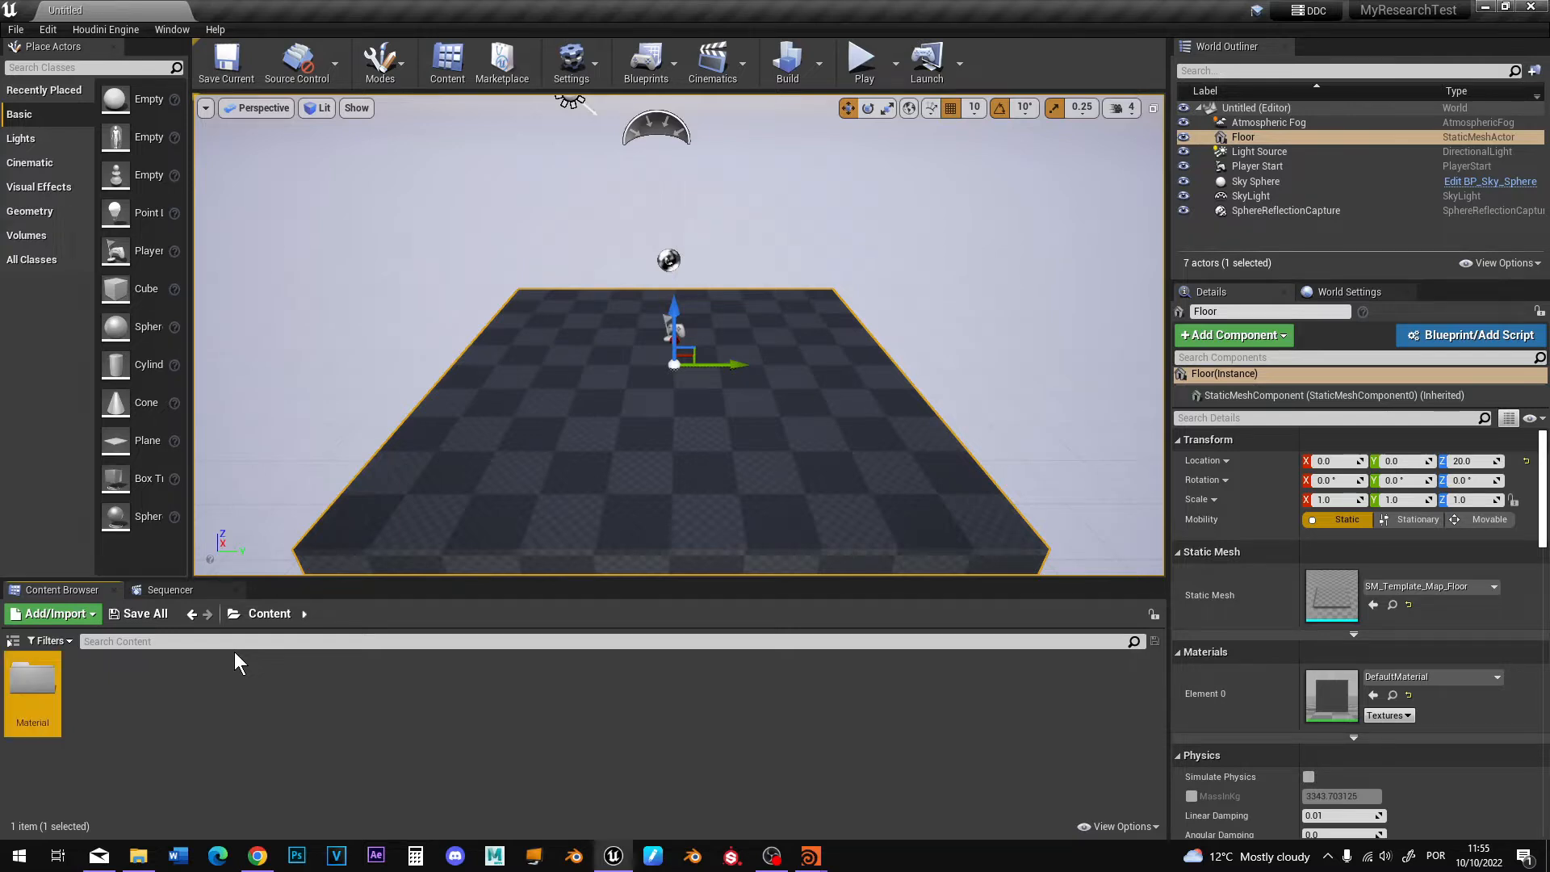
{"action": "right_click", "coordinate": [151, 686]}
{"action": "mouse_move", "coordinate": [178, 677]}
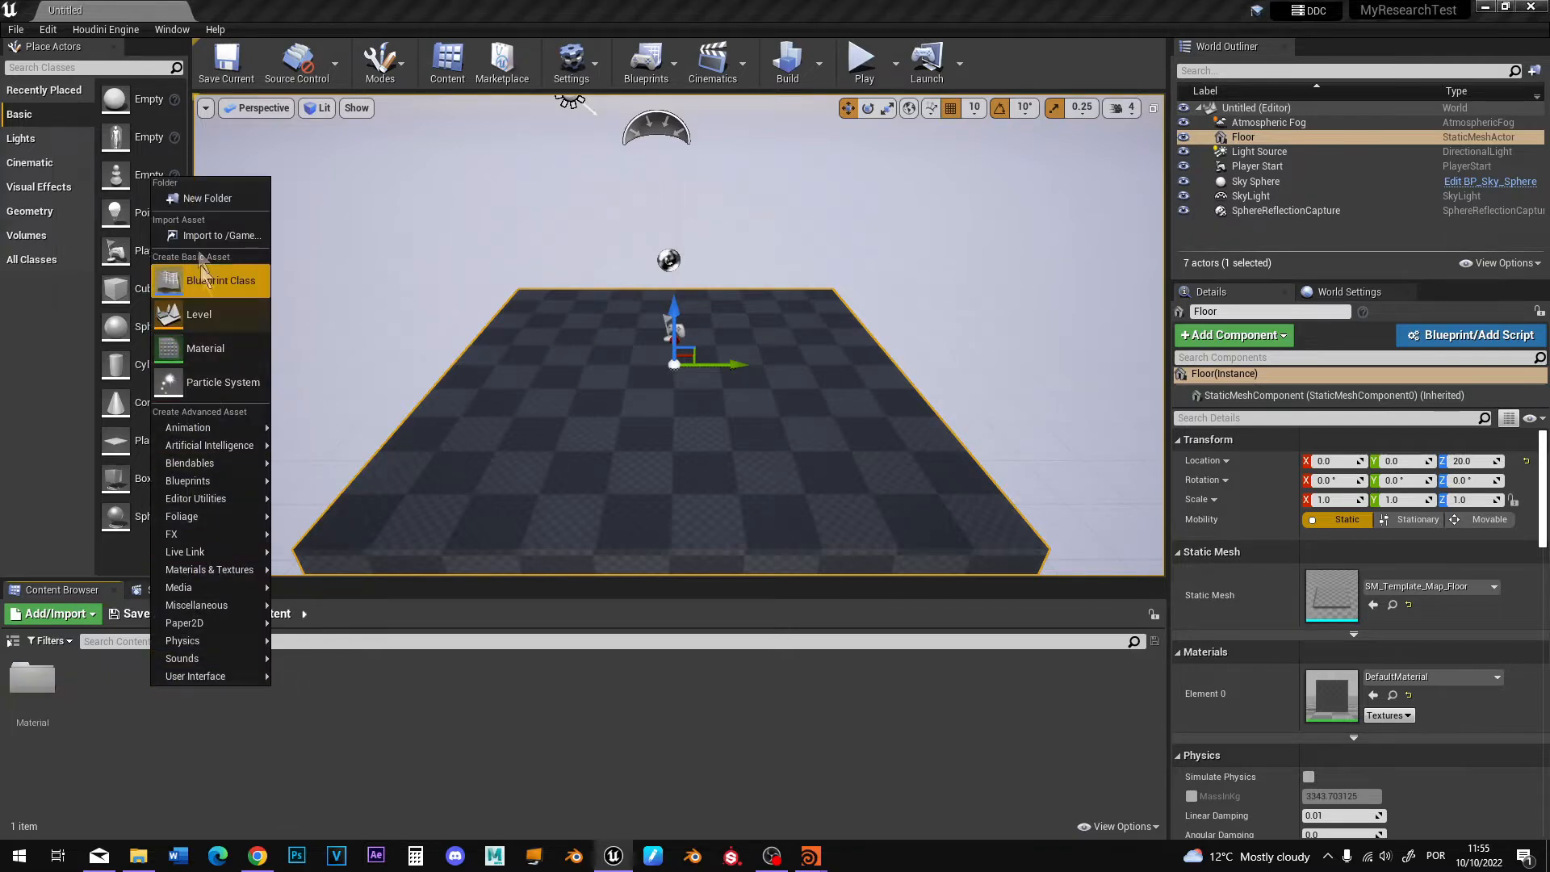
{"action": "left_click", "coordinate": [195, 200]}
{"action": "type", "text": "HDA"}
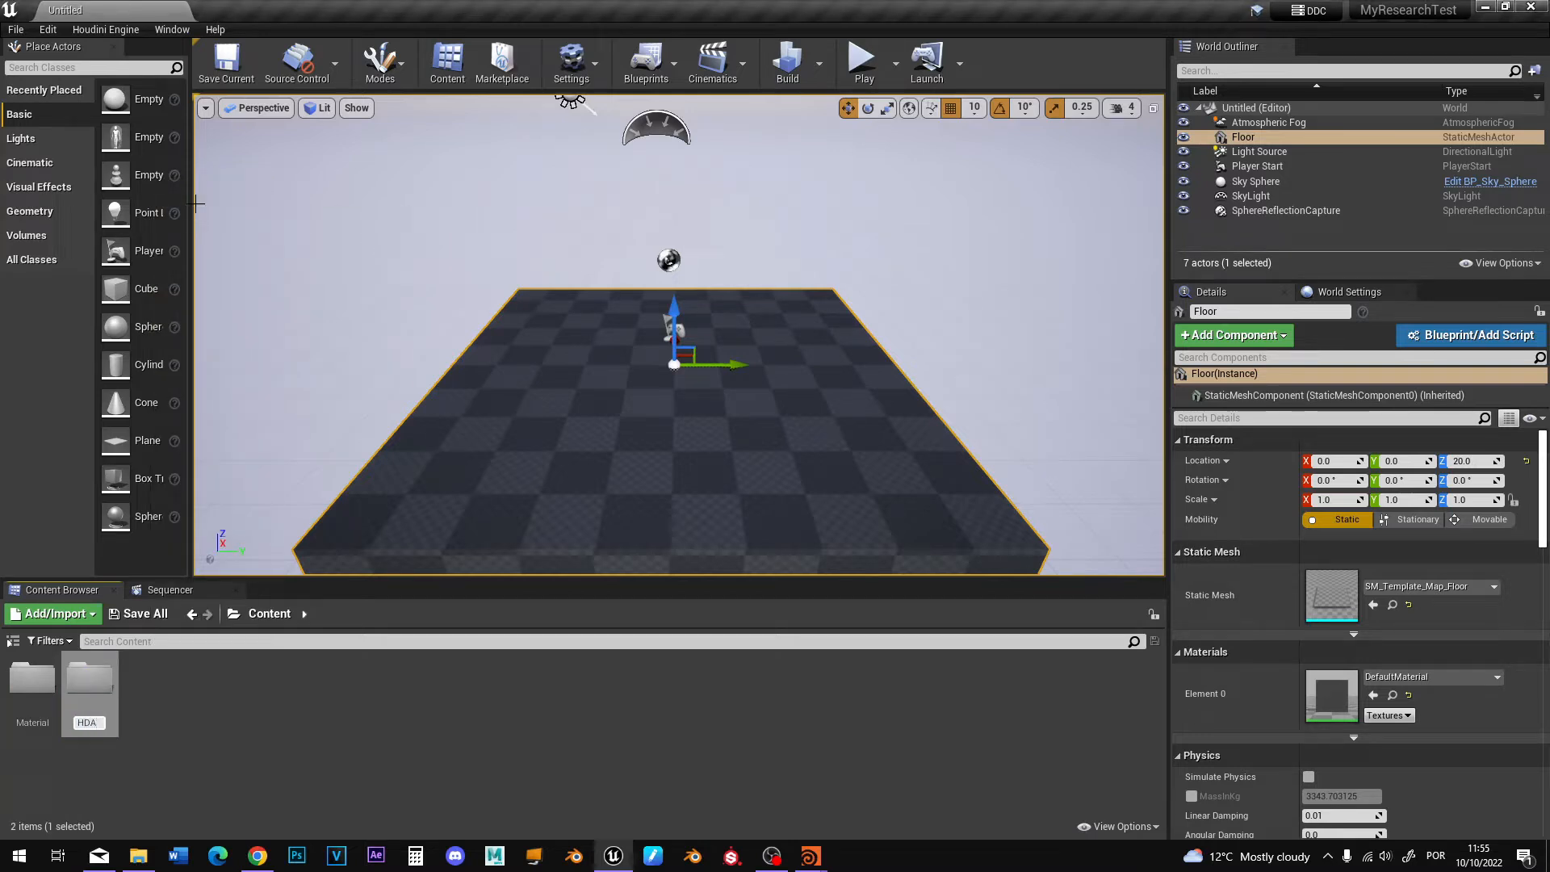
{"action": "key", "text": "Return"}
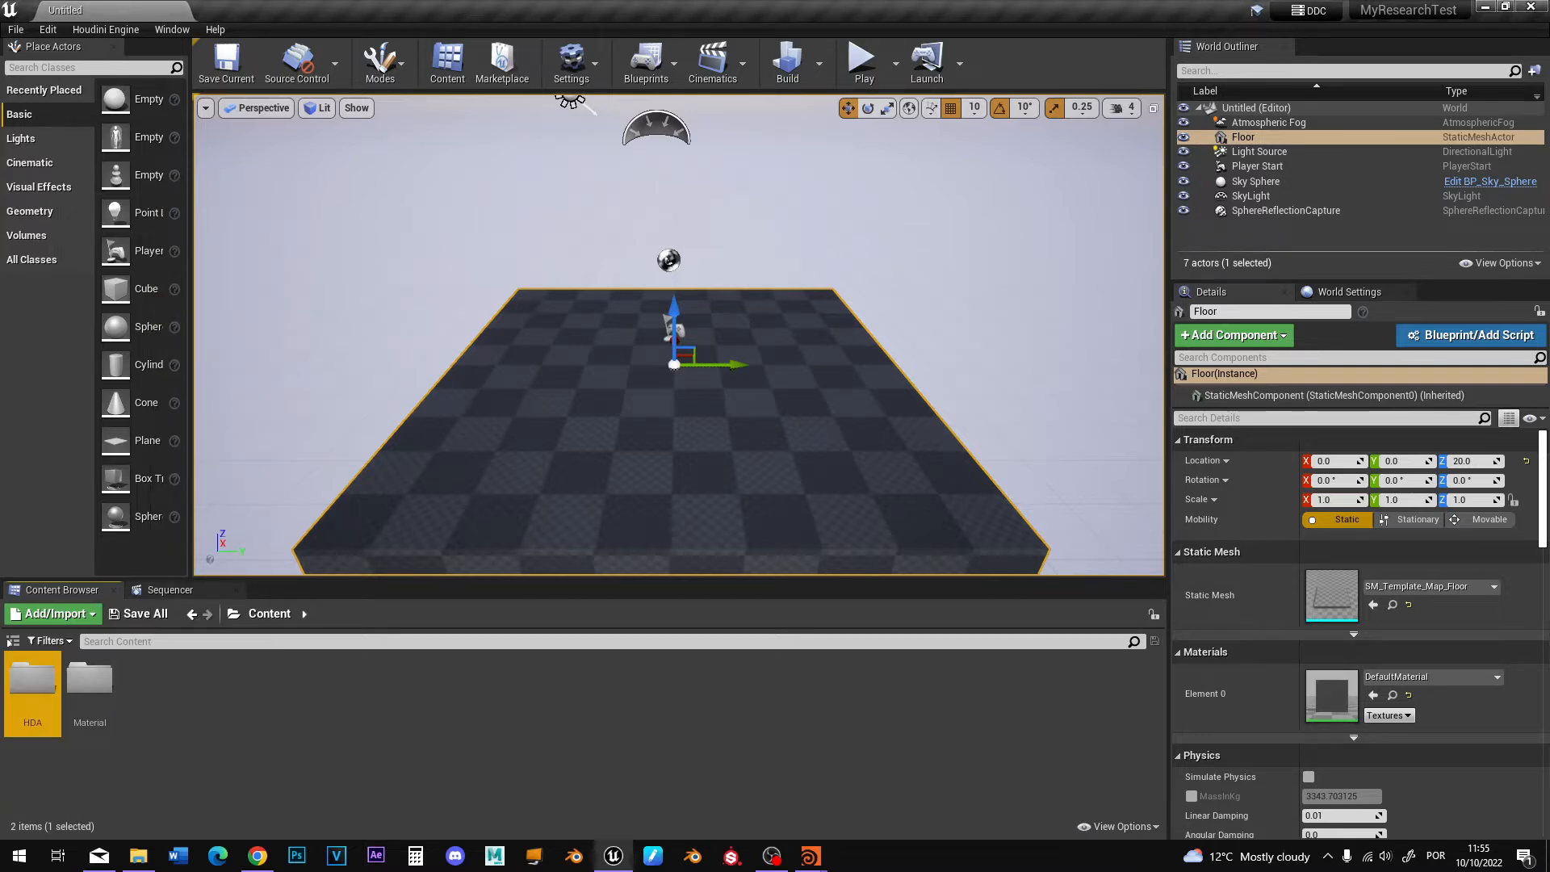
Import the dirt_grid_002.png texture from the Dirt textures folder into the Material folder.
{"action": "double_click", "coordinate": [90, 685]}
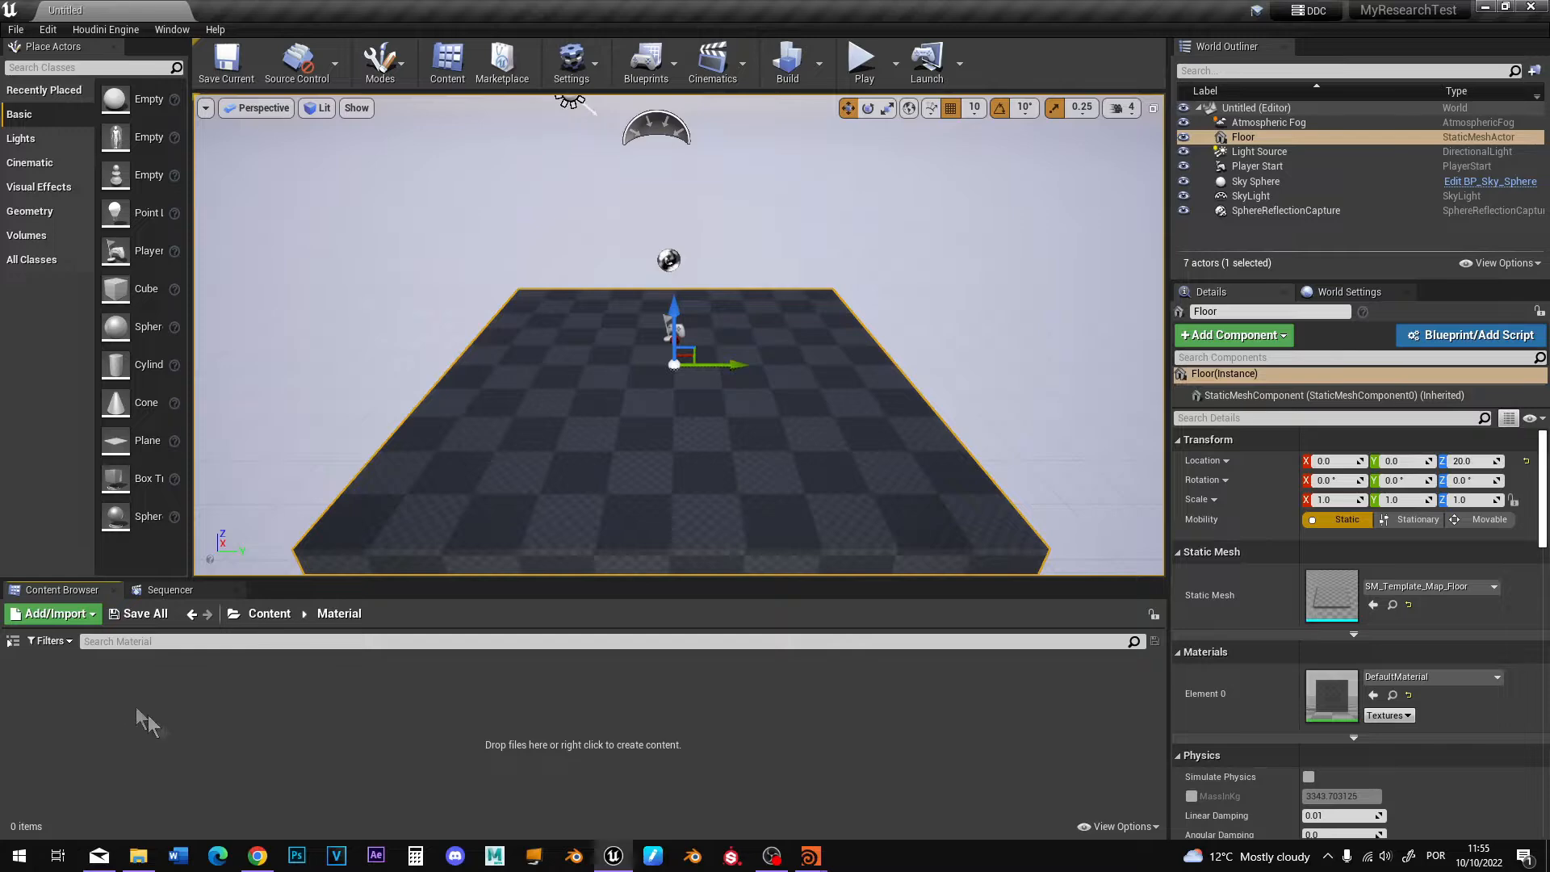
{"action": "left_click", "coordinate": [137, 857]}
{"action": "left_click_drag", "start_coordinate": [440, 254], "coordinate": [963, 739]}
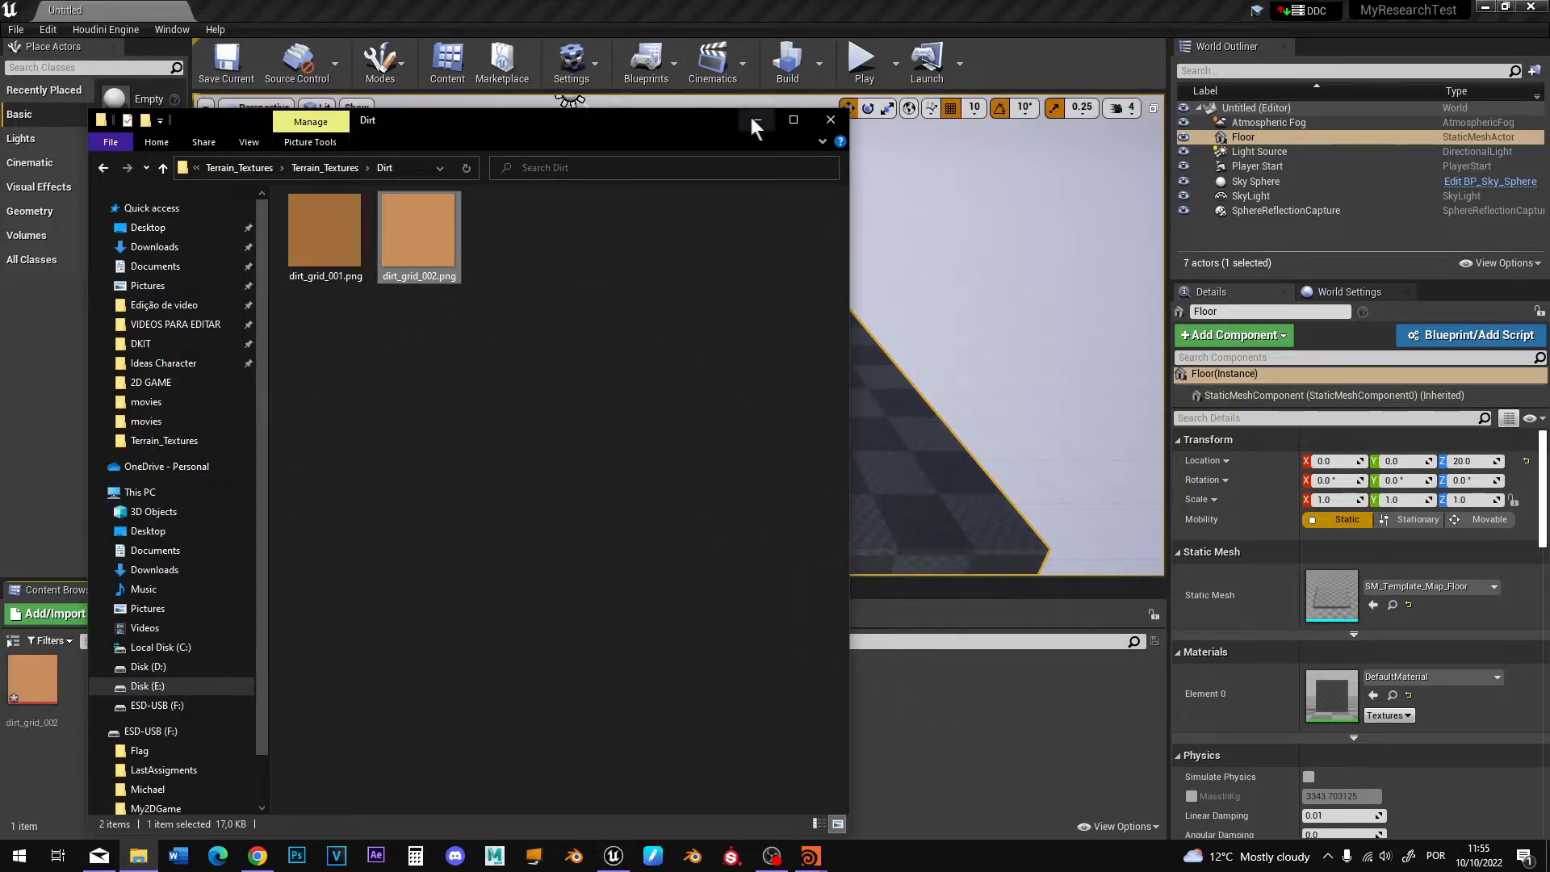
{"action": "left_click", "coordinate": [755, 122]}
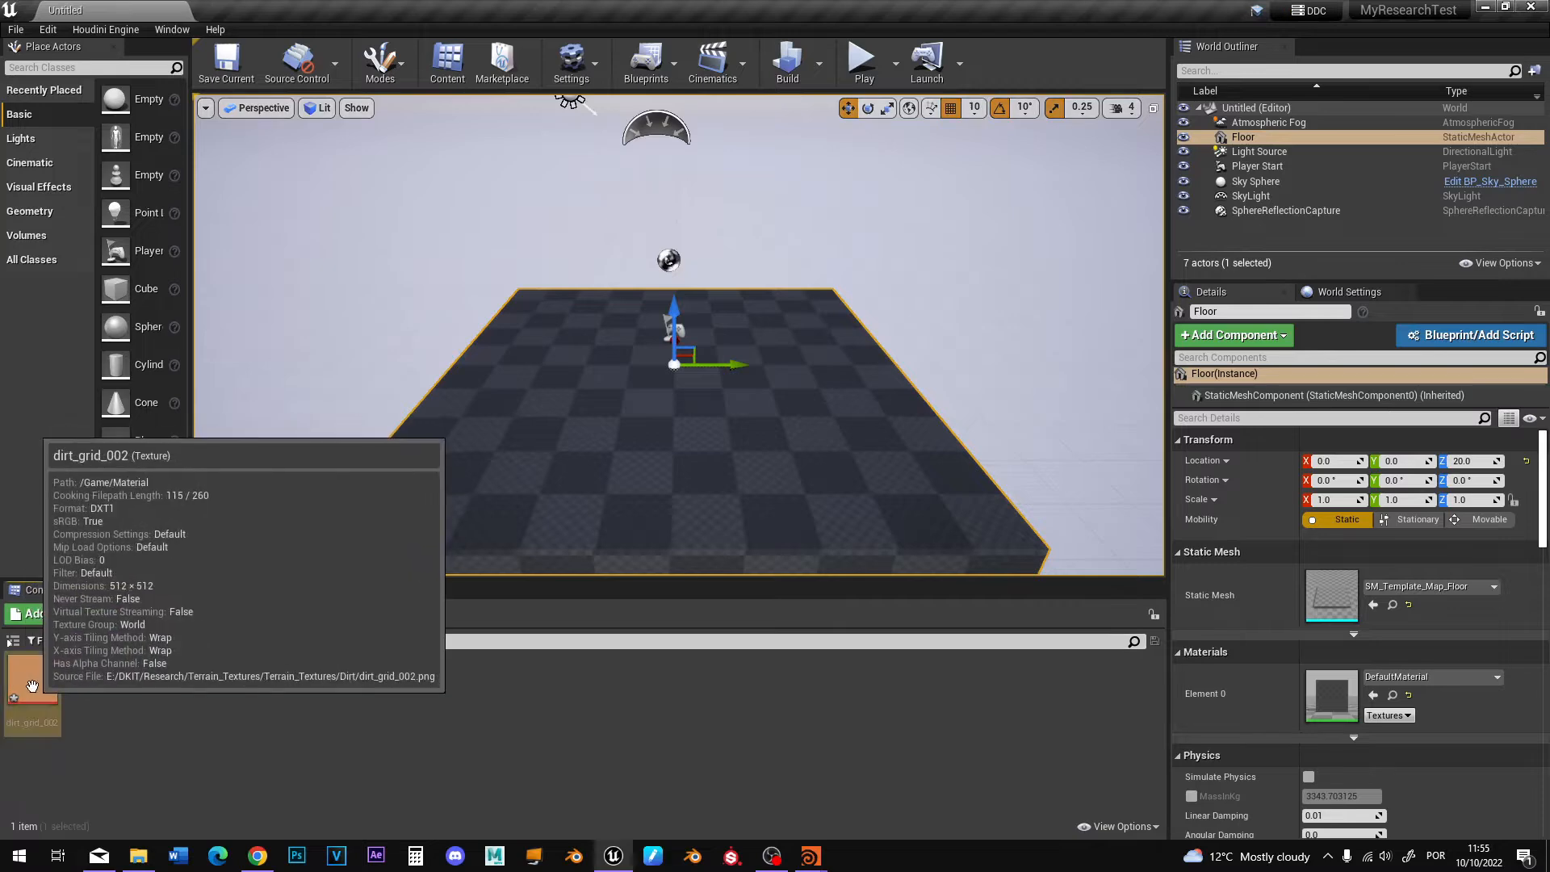
Create a material named Terrain_M in the Material folder and open it for editing.
{"action": "right_click", "coordinate": [126, 714]}
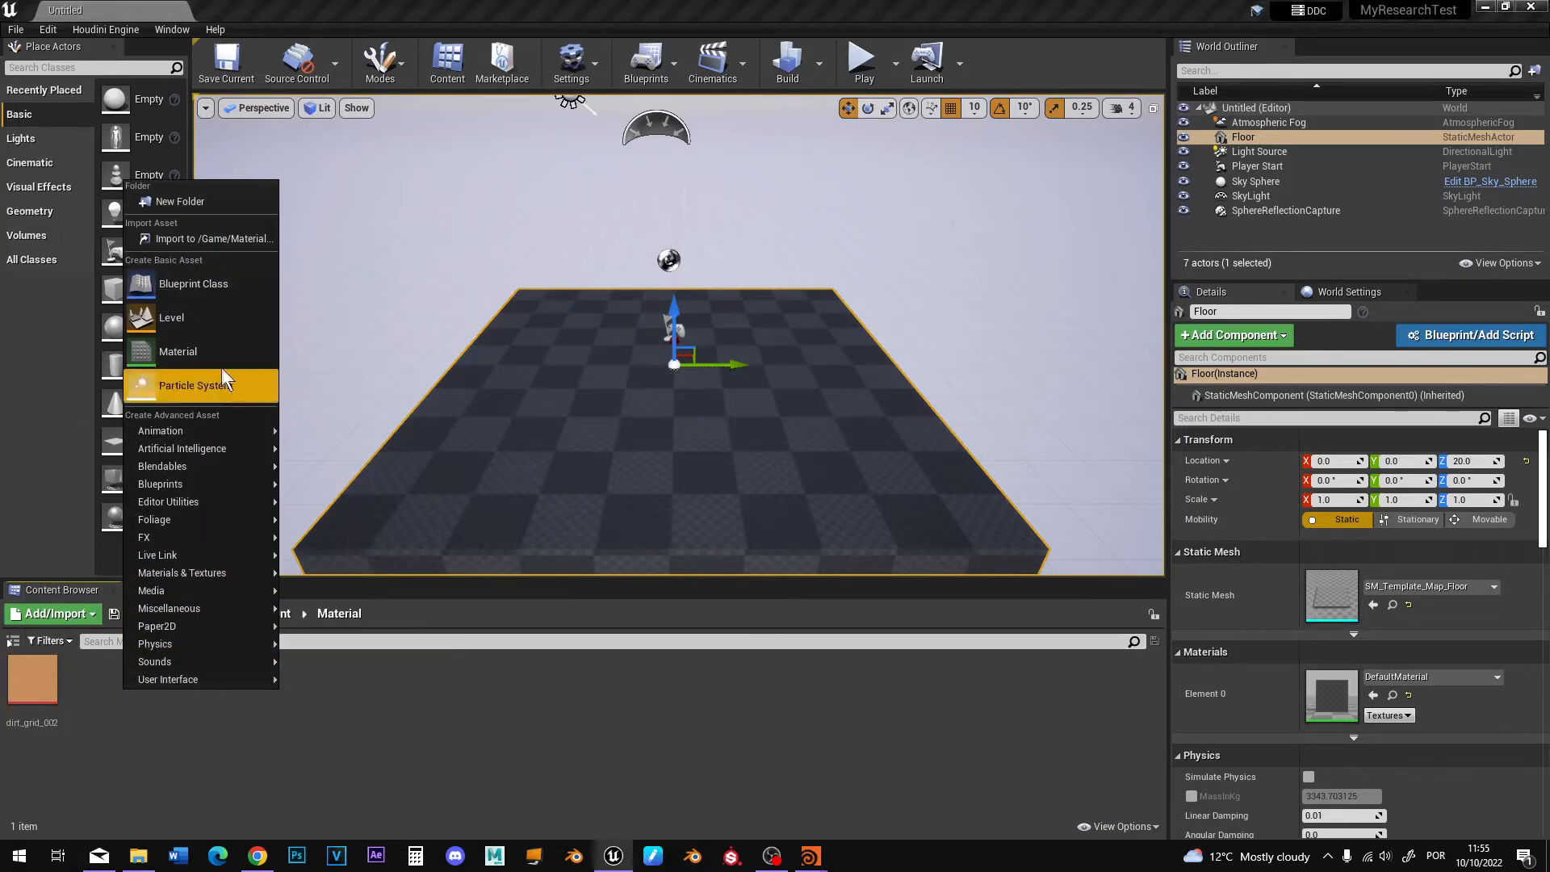
{"action": "left_click", "coordinate": [212, 353]}
{"action": "type", "text": "Terrain_M"}
{"action": "key", "text": "Return"}
{"action": "double_click", "coordinate": [88, 677]}
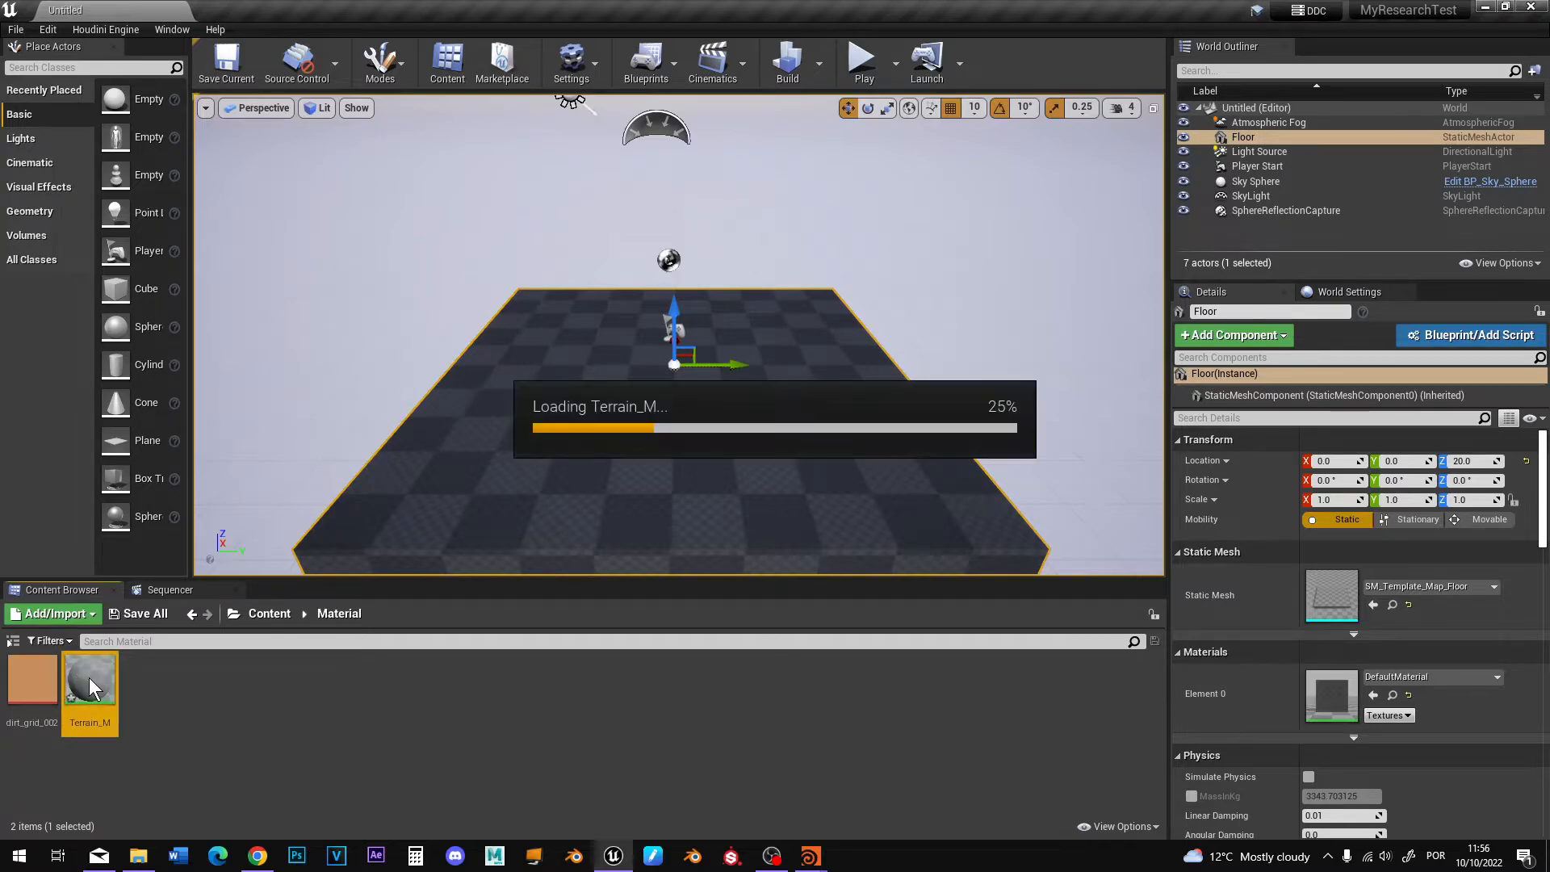
Add the dirt_grid_002 texture to the Terrain_M graph, dock the material editor, and connect the texture's RGB output to Base Color.
{"action": "left_click_drag", "start_coordinate": [32, 678], "coordinate": [521, 273]}
{"action": "scroll", "coordinate": [654, 366], "scroll_direction": "up", "scroll_amount": 2}
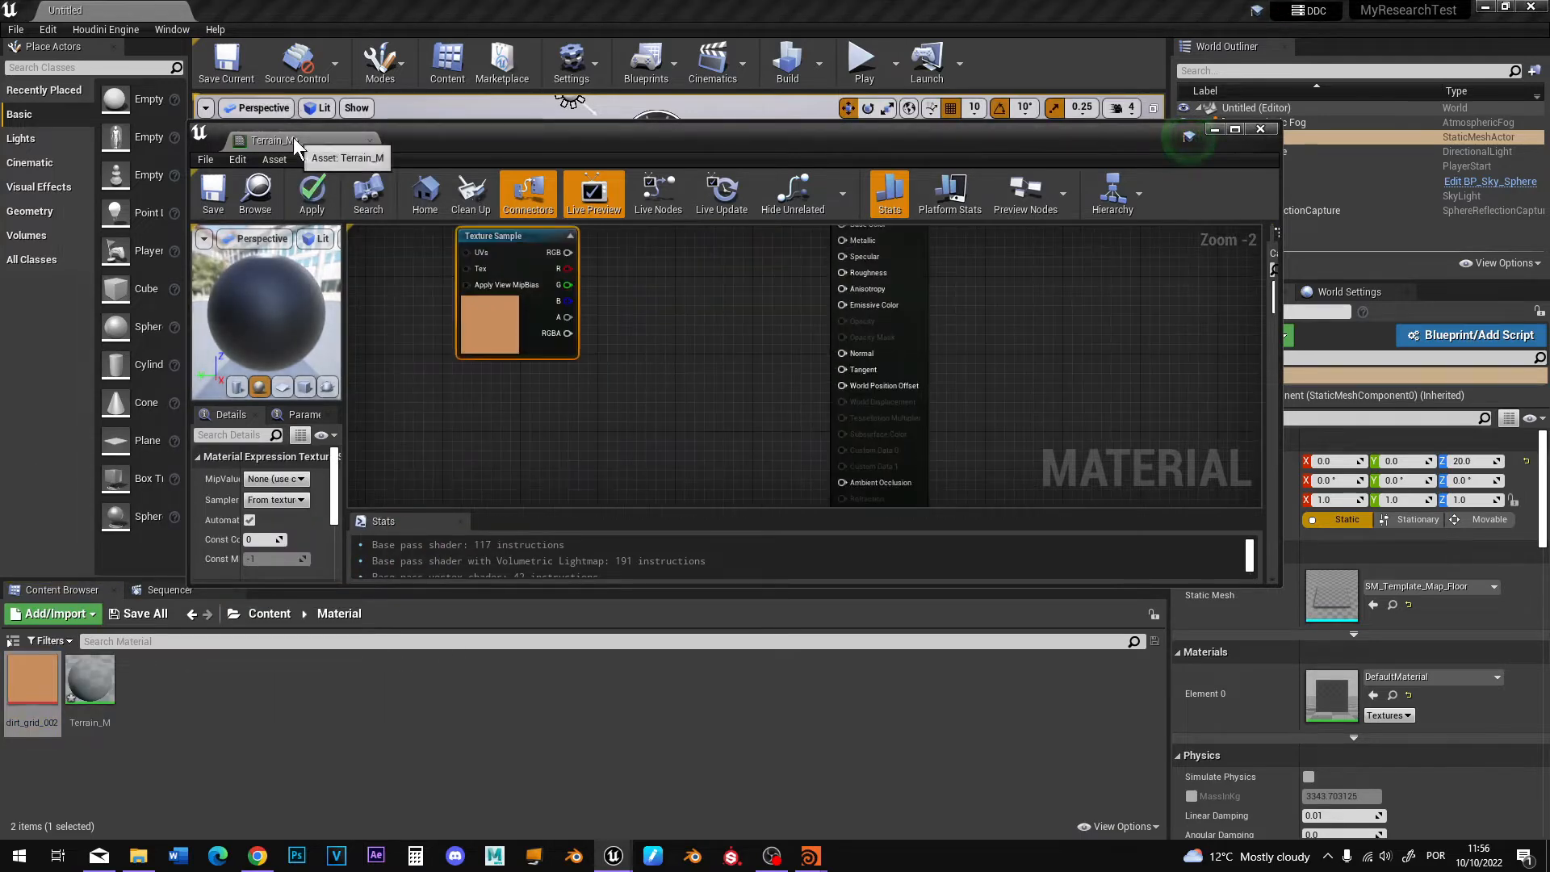
{"action": "left_click_drag", "start_coordinate": [295, 140], "coordinate": [263, 12]}
{"action": "right_click_drag", "start_coordinate": [598, 252], "coordinate": [565, 449]}
{"action": "left_click_drag", "start_coordinate": [371, 303], "coordinate": [684, 289]}
Add three Constant nodes below the texture sample and connect them to Metallic, Specular and Roughness.
{"action": "key", "text": "1"}
{"action": "left_click", "coordinate": [607, 416]}
{"action": "left_click", "coordinate": [607, 456]}
{"action": "left_click", "coordinate": [612, 513]}
{"action": "left_click_drag", "start_coordinate": [627, 420], "coordinate": [567, 378]}
{"action": "left_click_drag", "start_coordinate": [571, 397], "coordinate": [685, 306]}
{"action": "left_click_drag", "start_coordinate": [624, 462], "coordinate": [576, 419]}
{"action": "left_click_drag", "start_coordinate": [581, 435], "coordinate": [685, 322]}
{"action": "left_click_drag", "start_coordinate": [627, 520], "coordinate": [685, 339]}
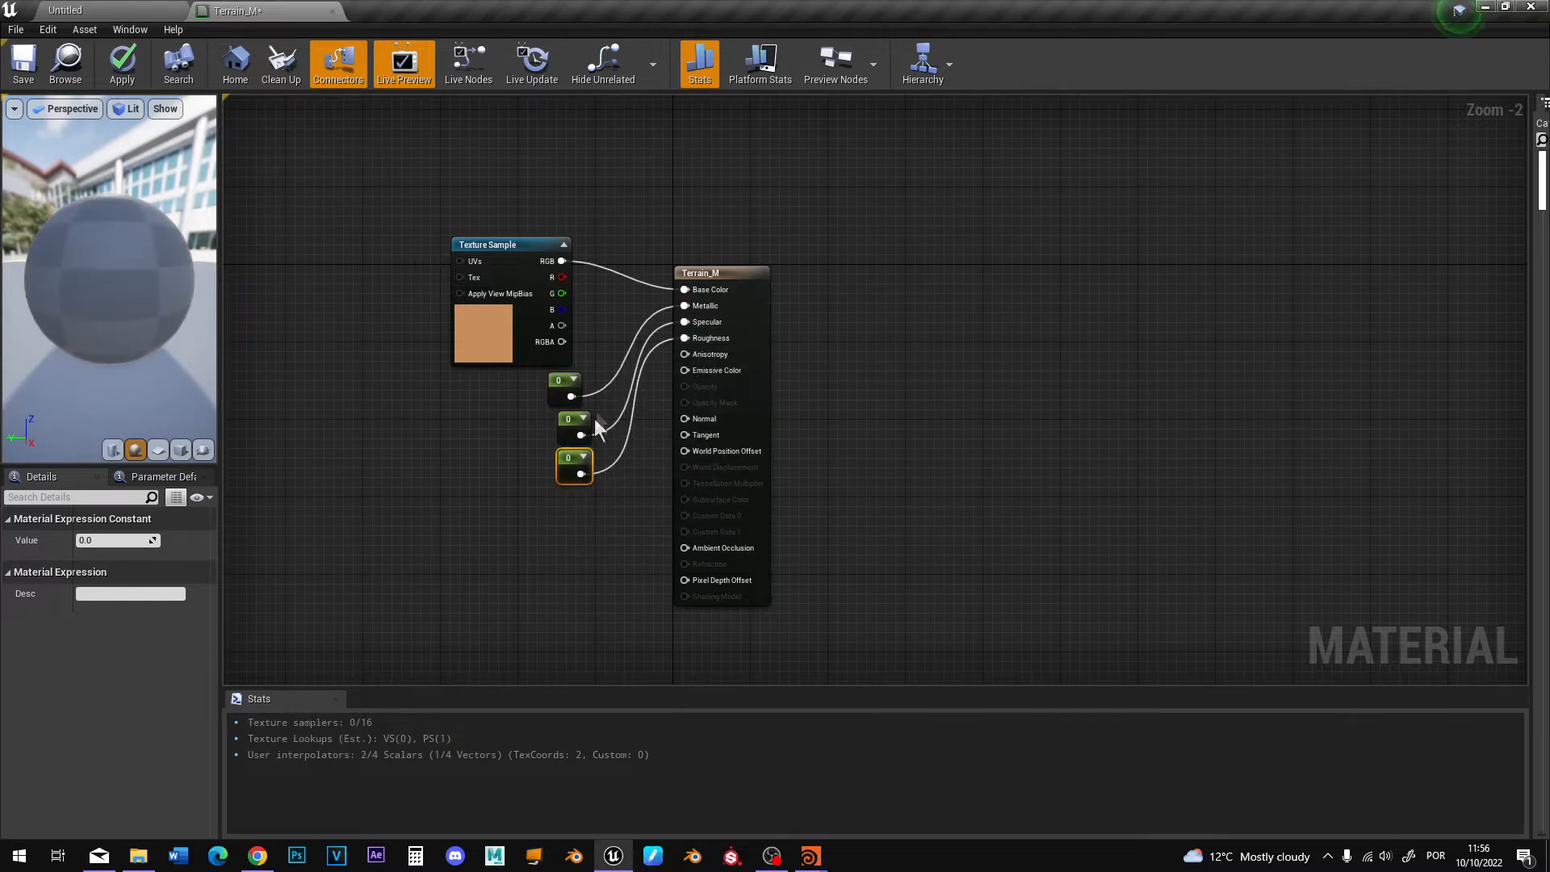
Set the Specular constant to 0.5 and the Roughness constant to 1, and save the Terrain_M material.
{"action": "left_click", "coordinate": [575, 426]}
{"action": "left_click", "coordinate": [96, 540]}
{"action": "type", "text": "0.5"}
{"action": "key", "text": "Return"}
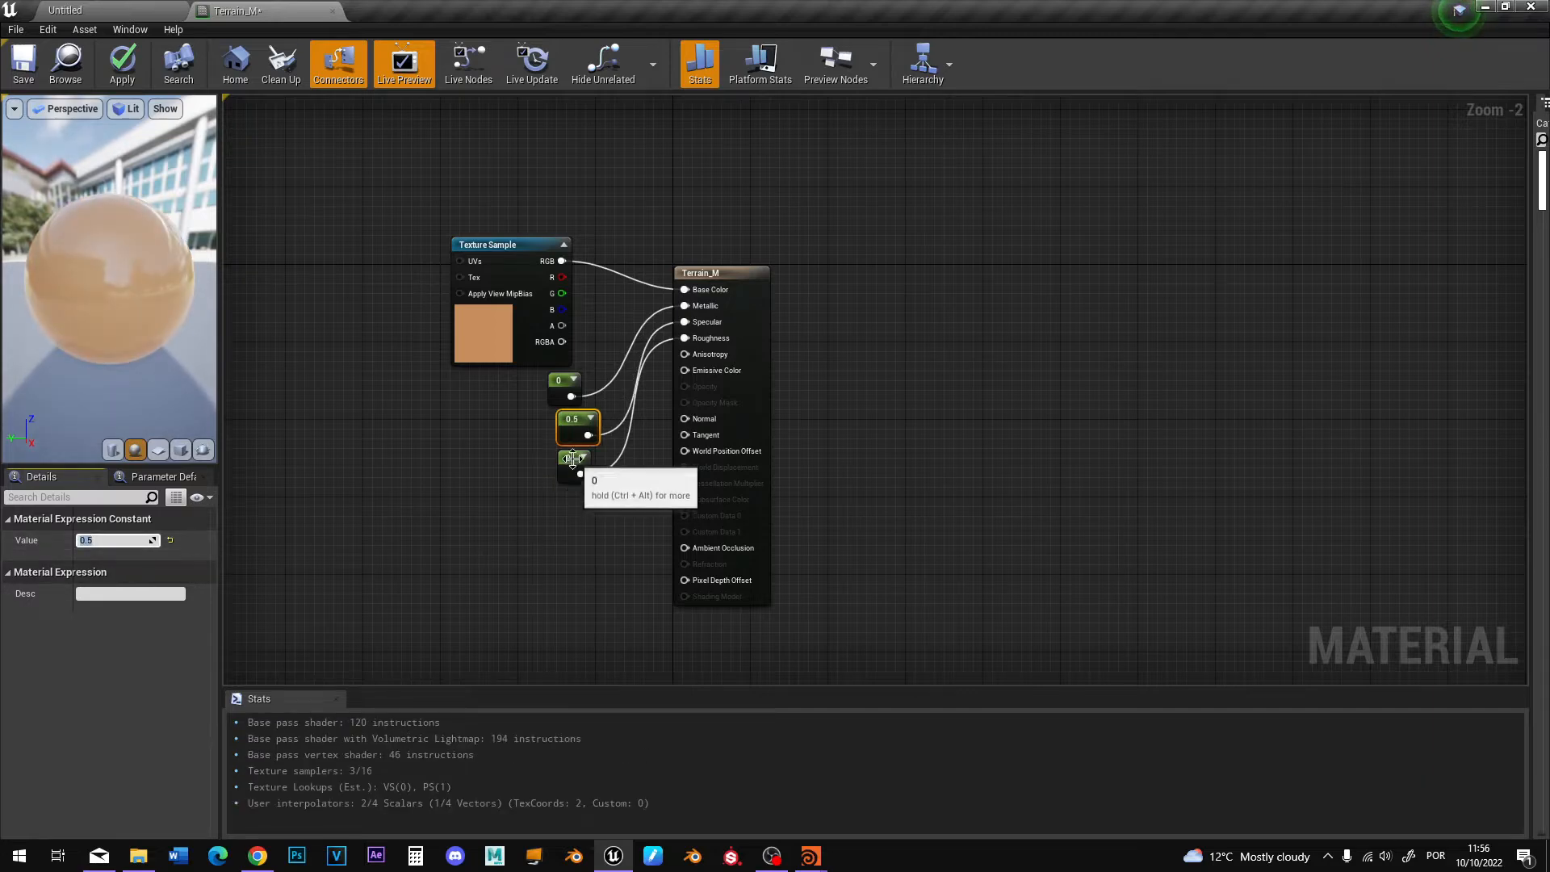
{"action": "left_click", "coordinate": [573, 459]}
{"action": "left_click", "coordinate": [112, 540]}
{"action": "type", "text": "1"}
{"action": "key", "text": "Return"}
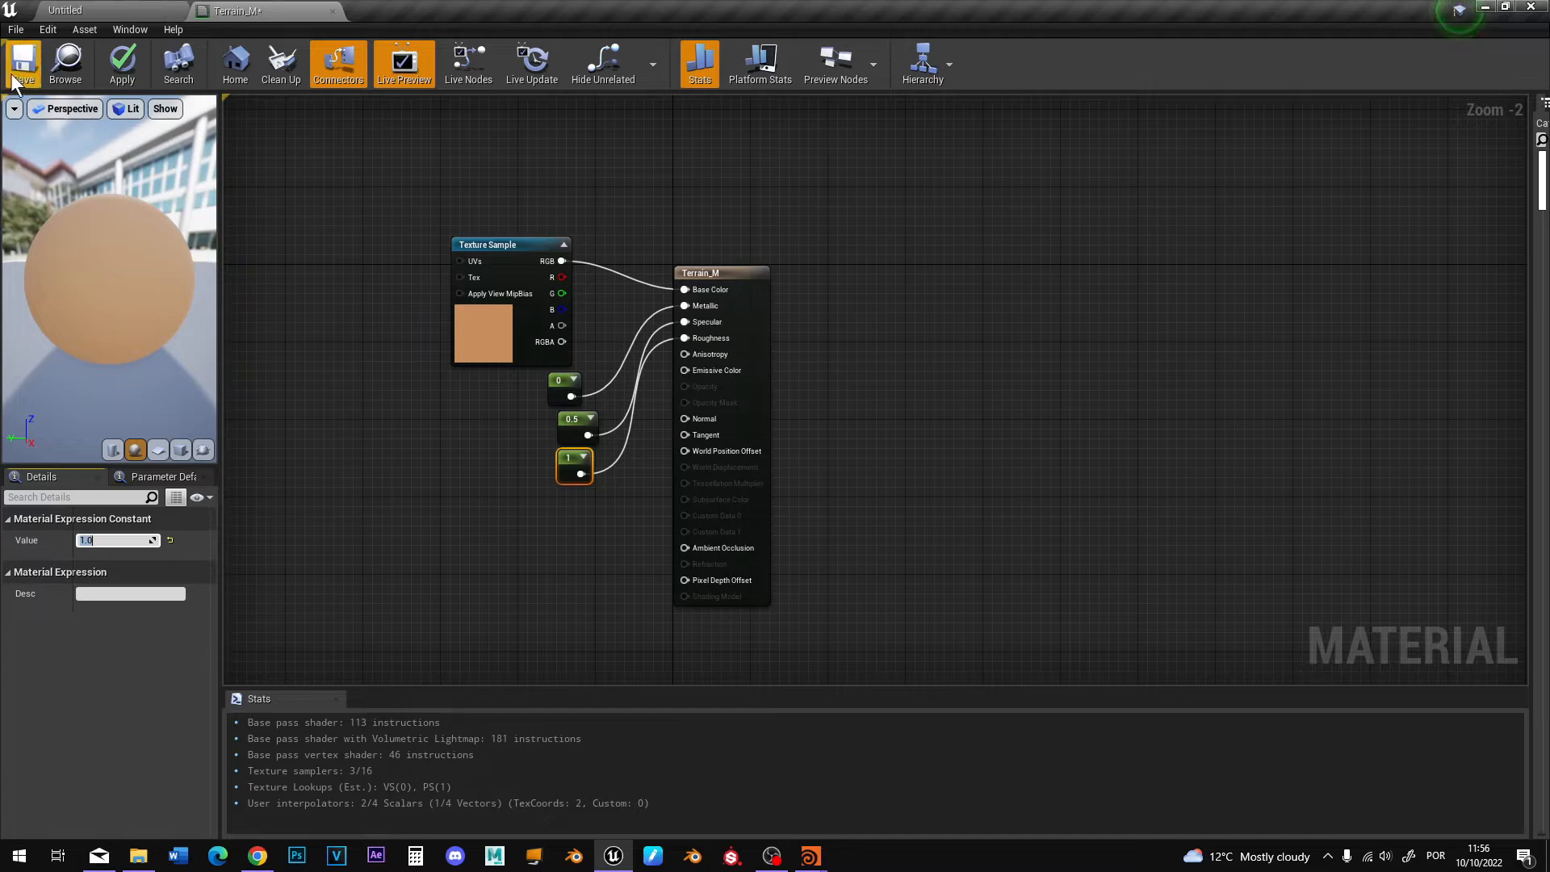
{"action": "left_click", "coordinate": [14, 81]}
Return to the level's Material folder and create a material instance from Terrain_M, keeping the suggested name.
{"action": "left_click", "coordinate": [107, 9]}
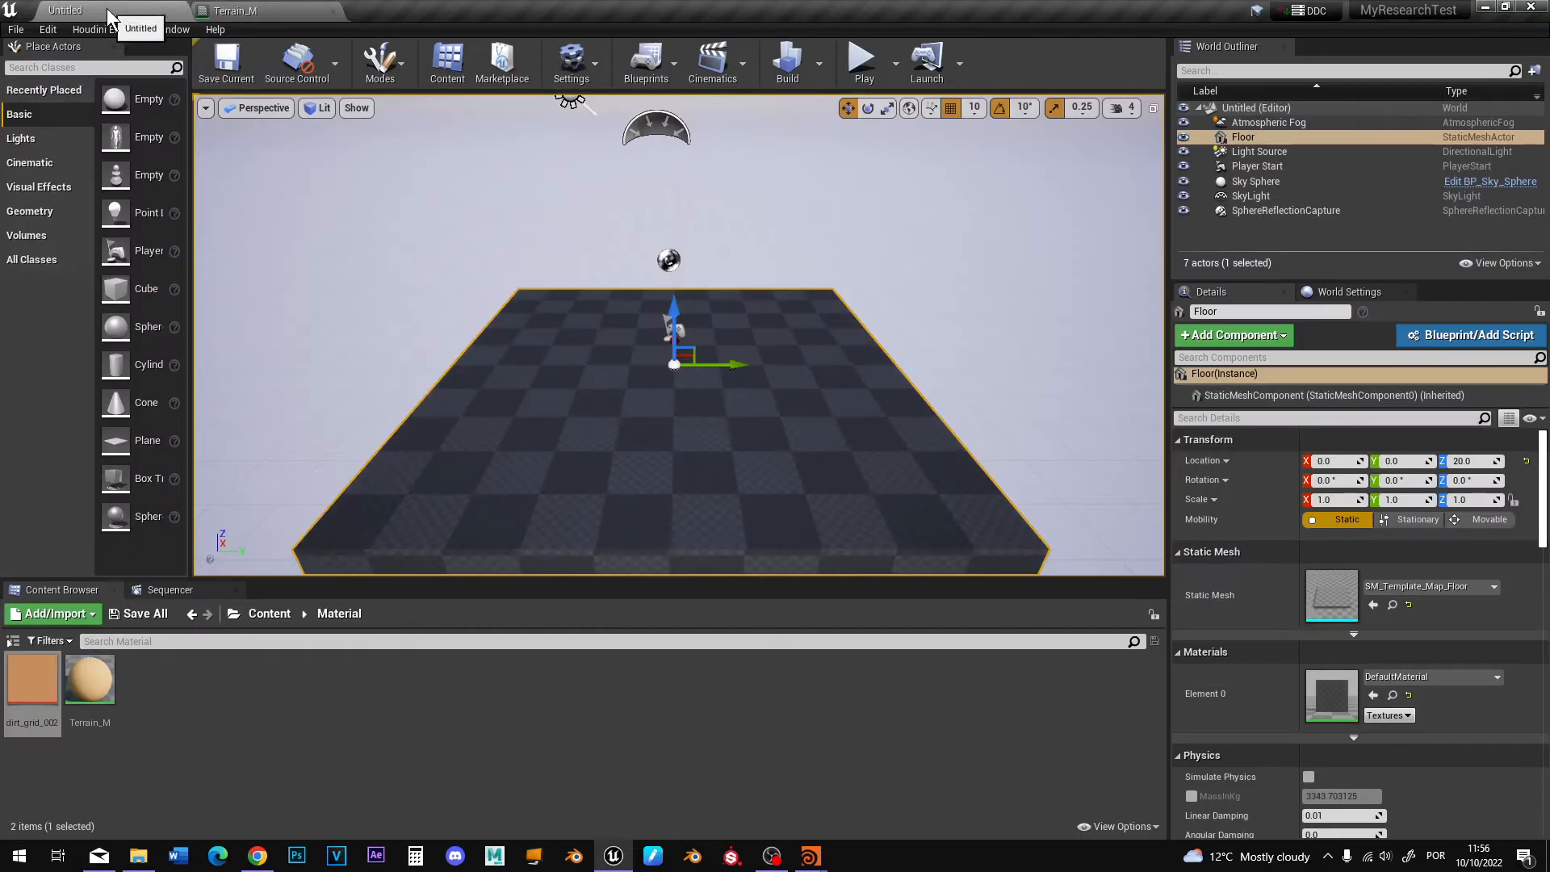
{"action": "right_click", "coordinate": [25, 731]}
{"action": "left_click", "coordinate": [75, 738]}
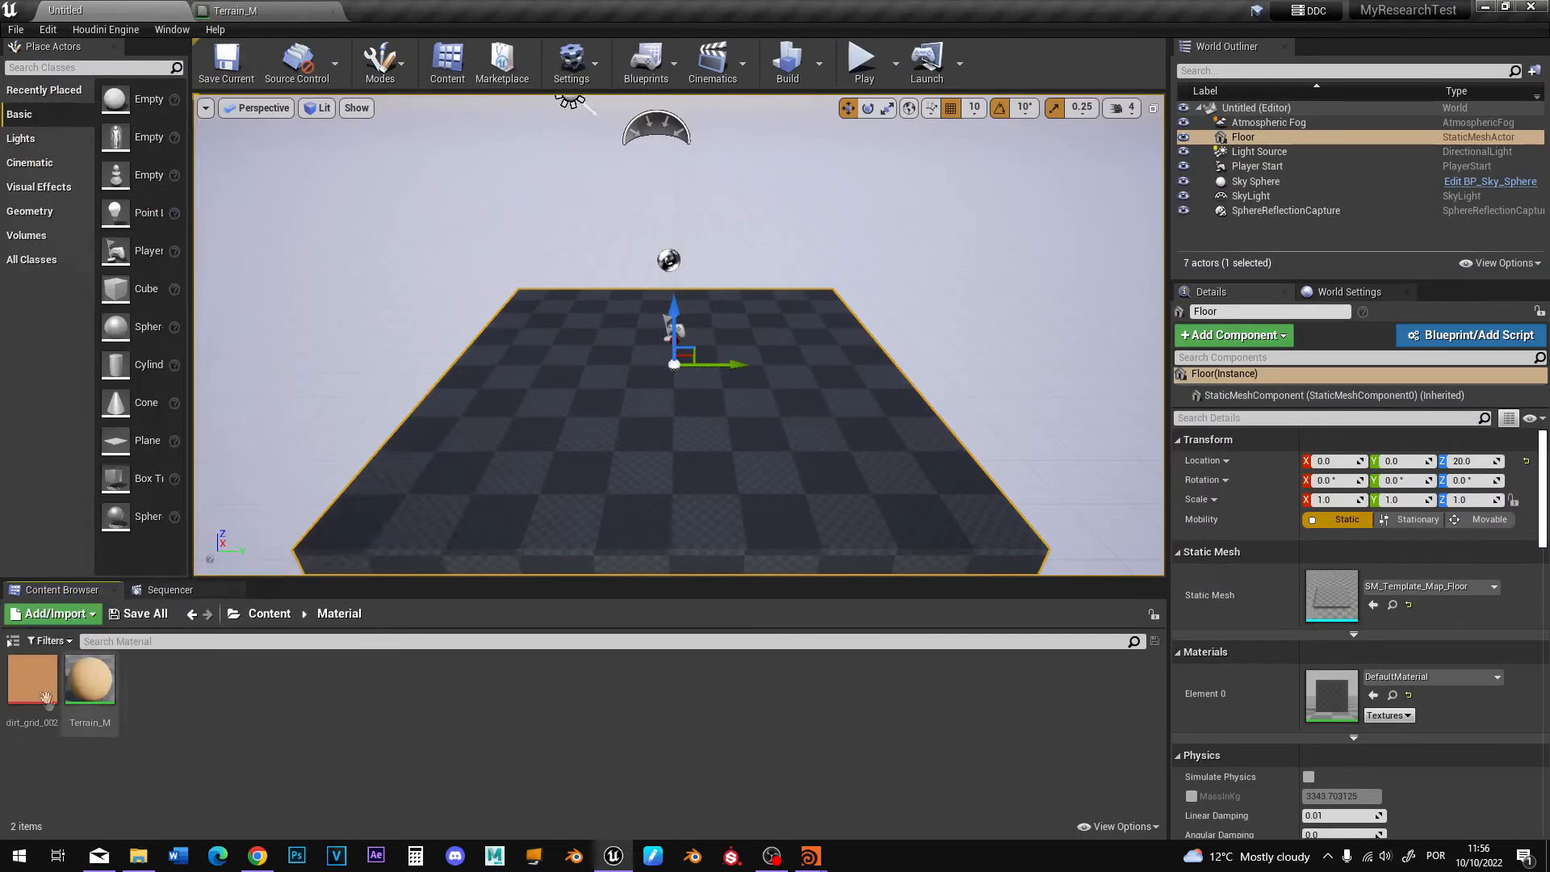
{"action": "right_click", "coordinate": [90, 682]}
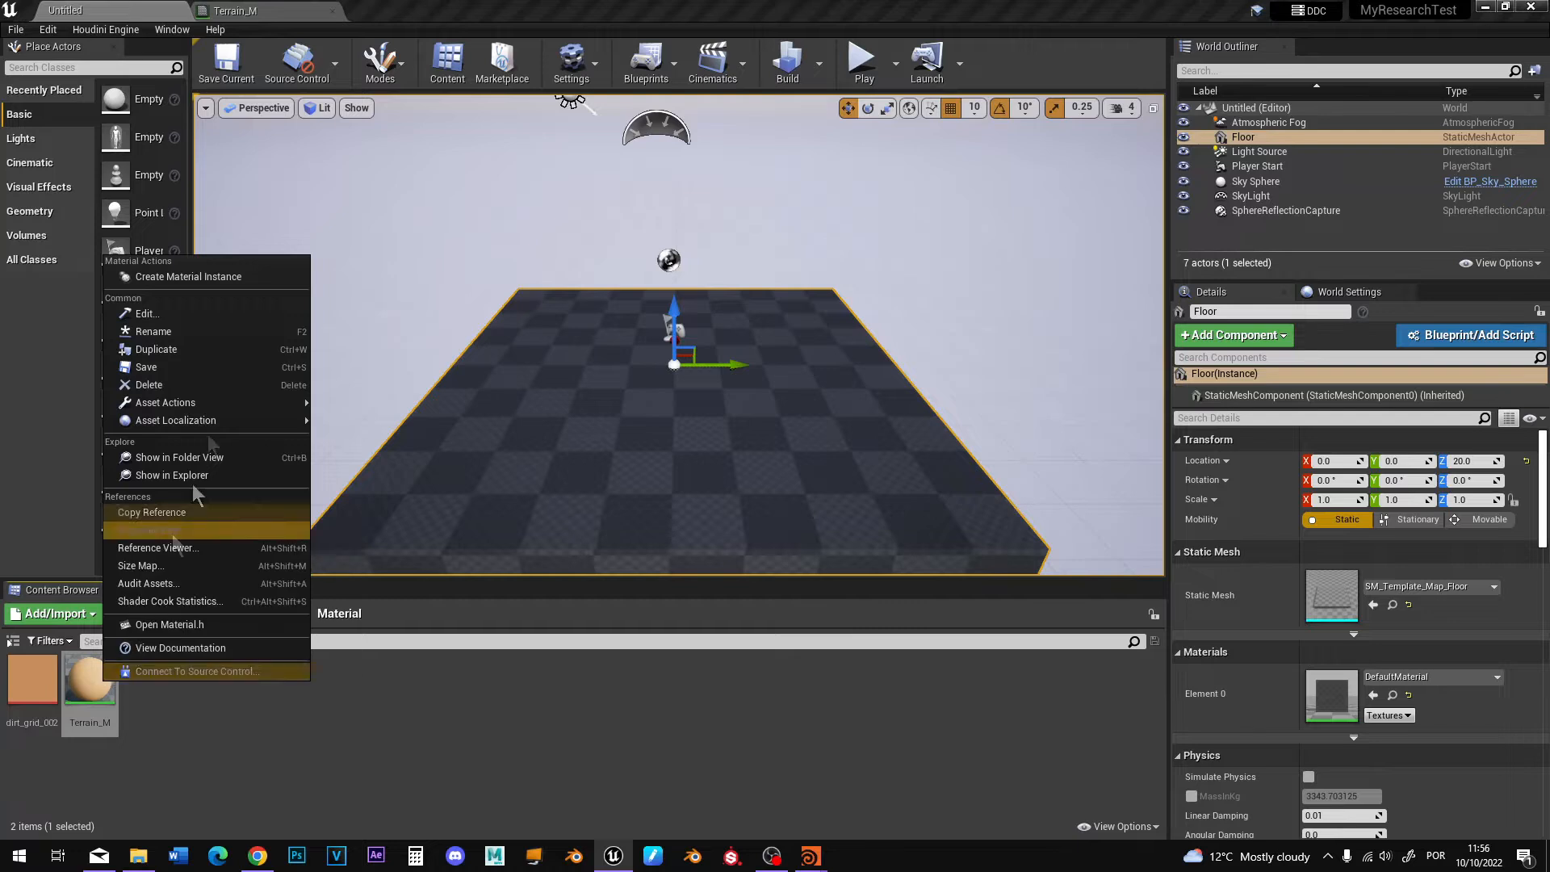
{"action": "left_click", "coordinate": [207, 279]}
{"action": "key", "text": "Return"}
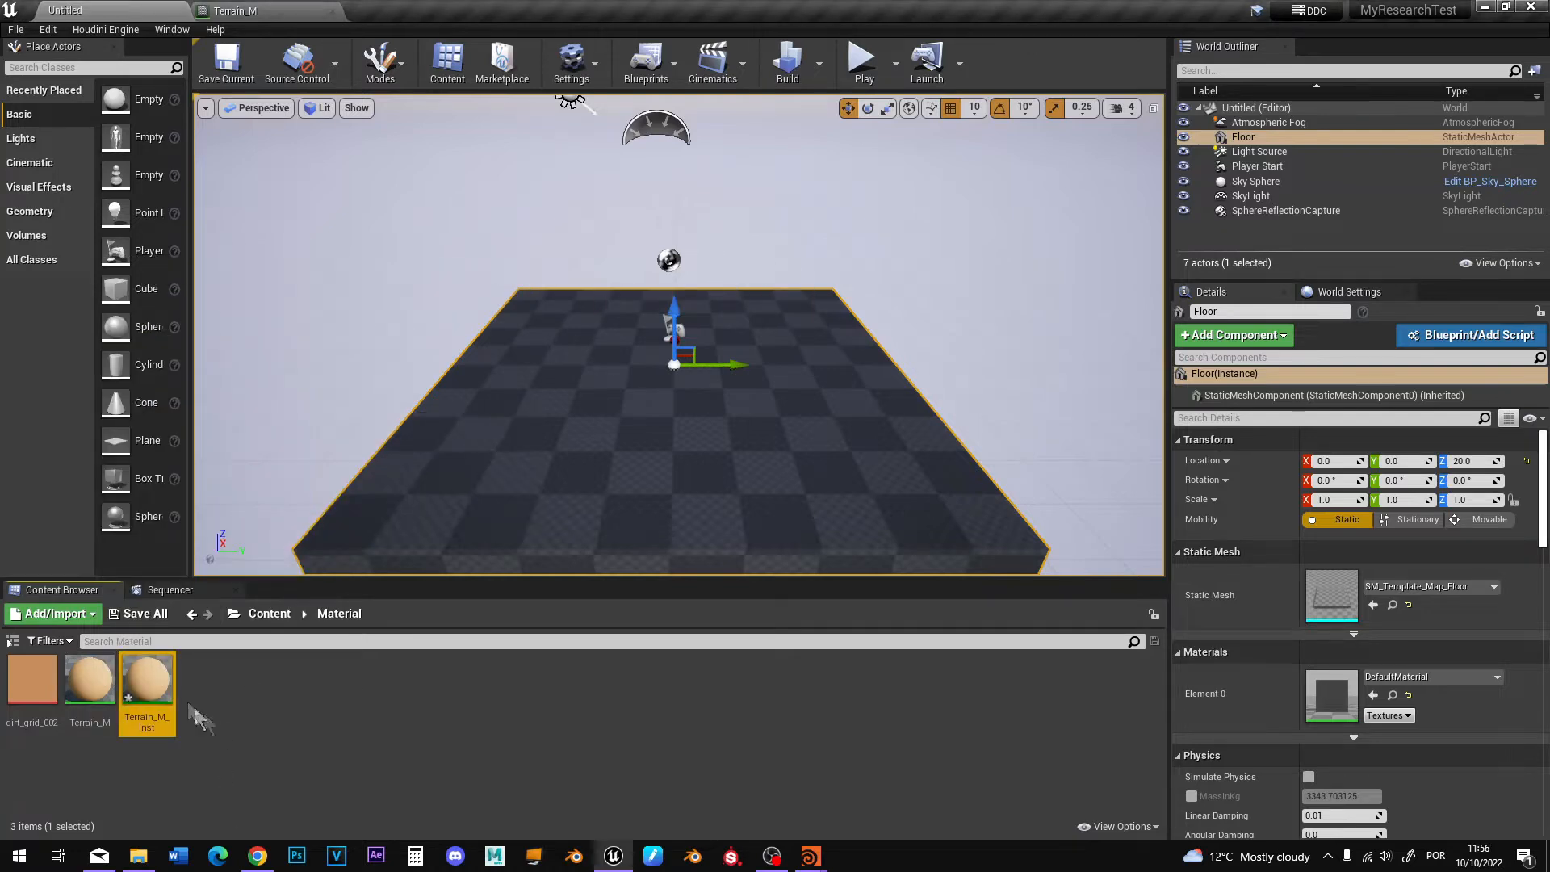
{"action": "left_click", "coordinate": [277, 714]}
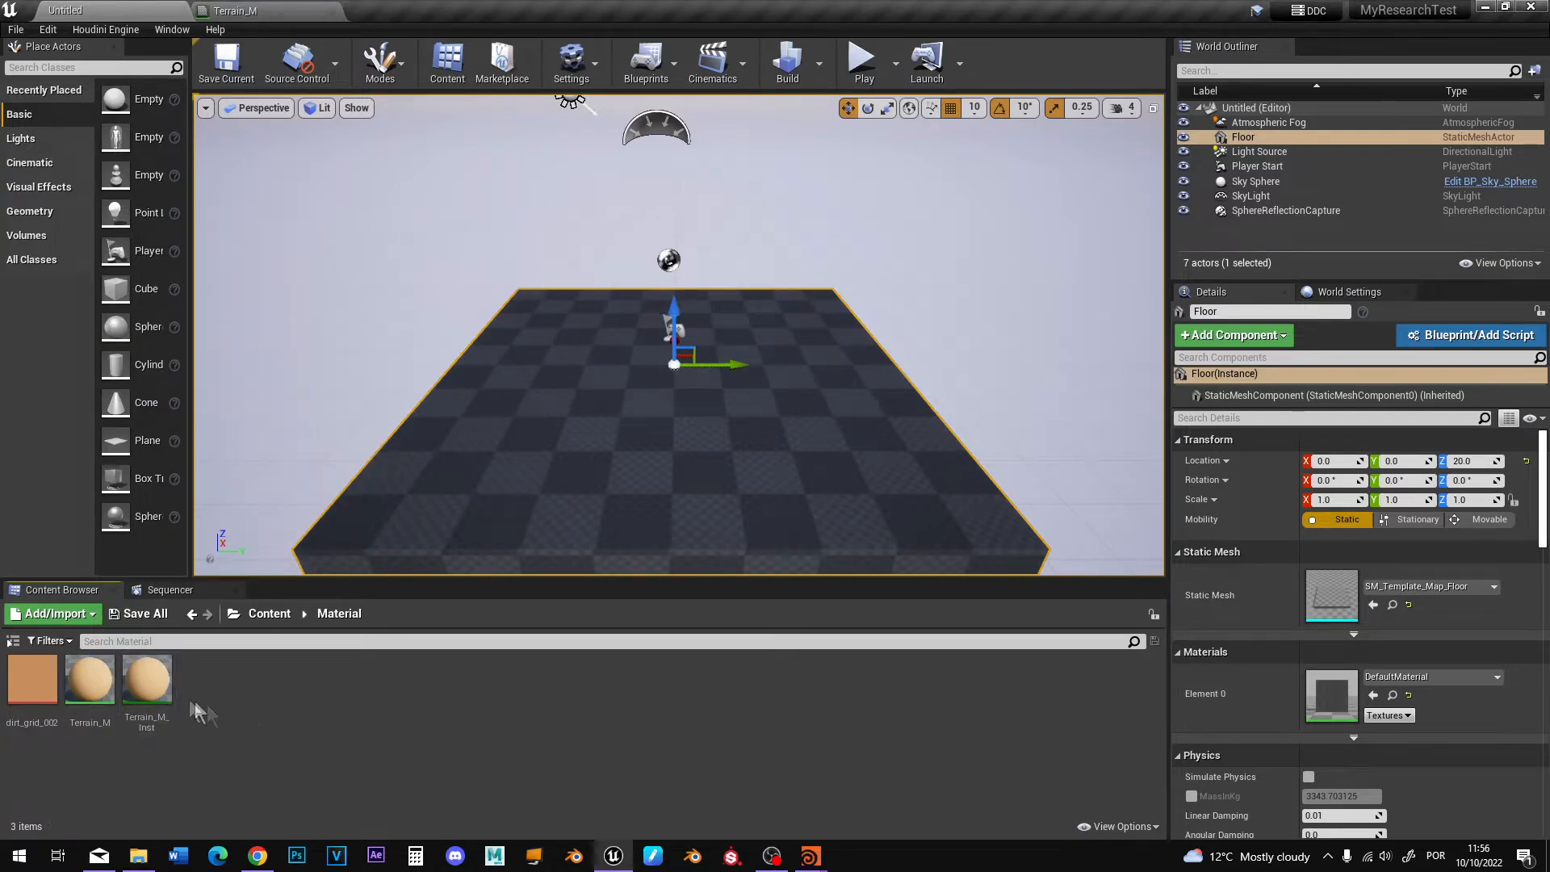
Copy the reference of Terrain_M_Inst, switch to Houdini and paste it as the unreal_material string in attribwrangle1's VEXpression.
{"action": "right_click", "coordinate": [154, 684]}
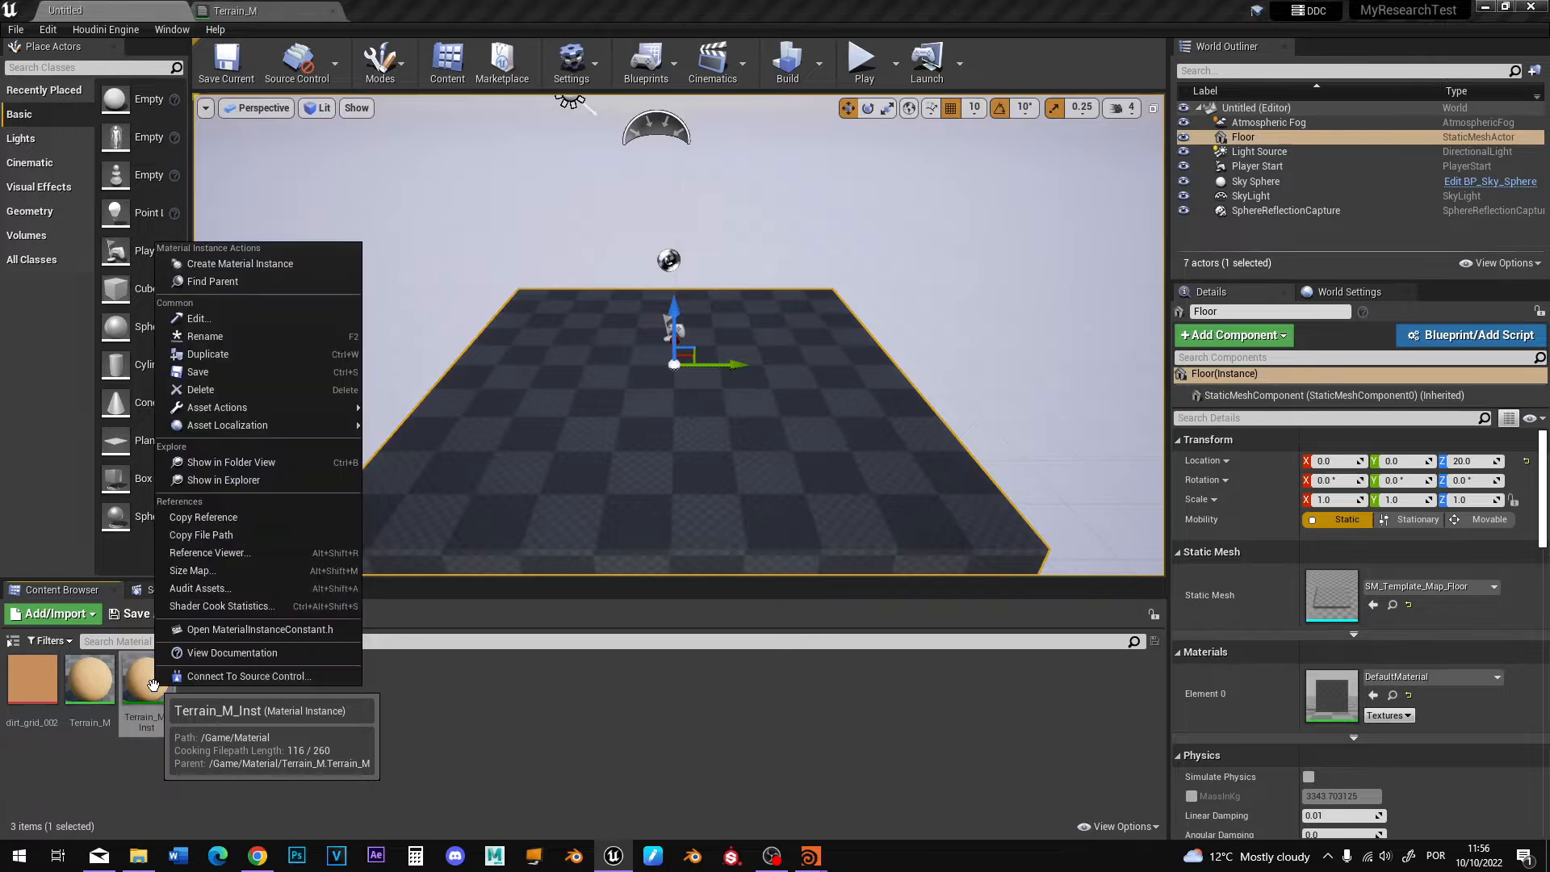
{"action": "left_click", "coordinate": [197, 517]}
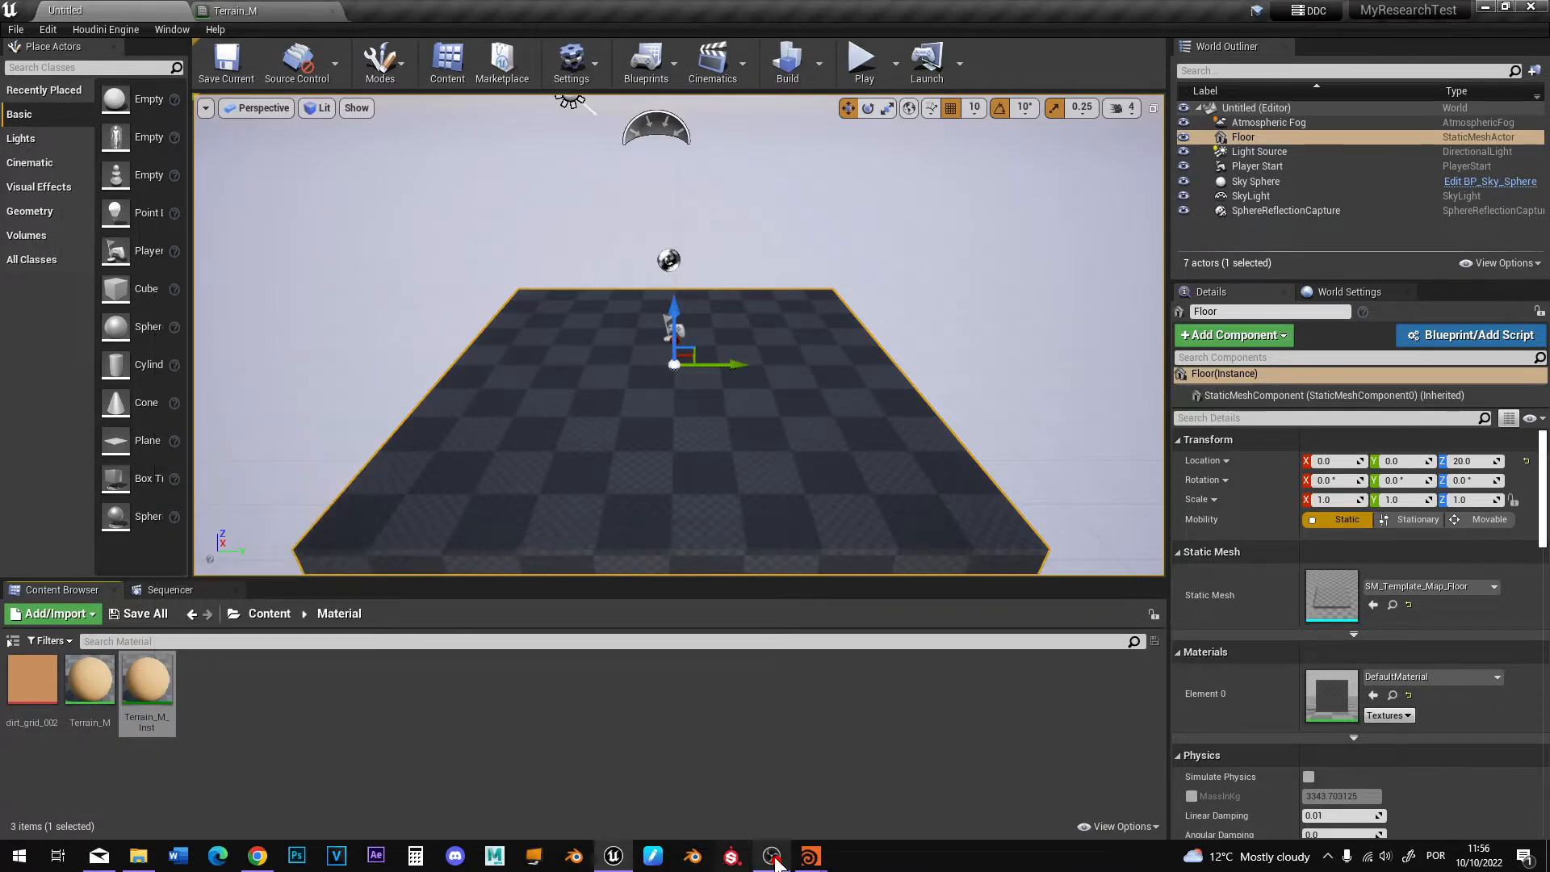
{"action": "mouse_move", "coordinate": [813, 858]}
{"action": "left_click", "coordinate": [722, 787]}
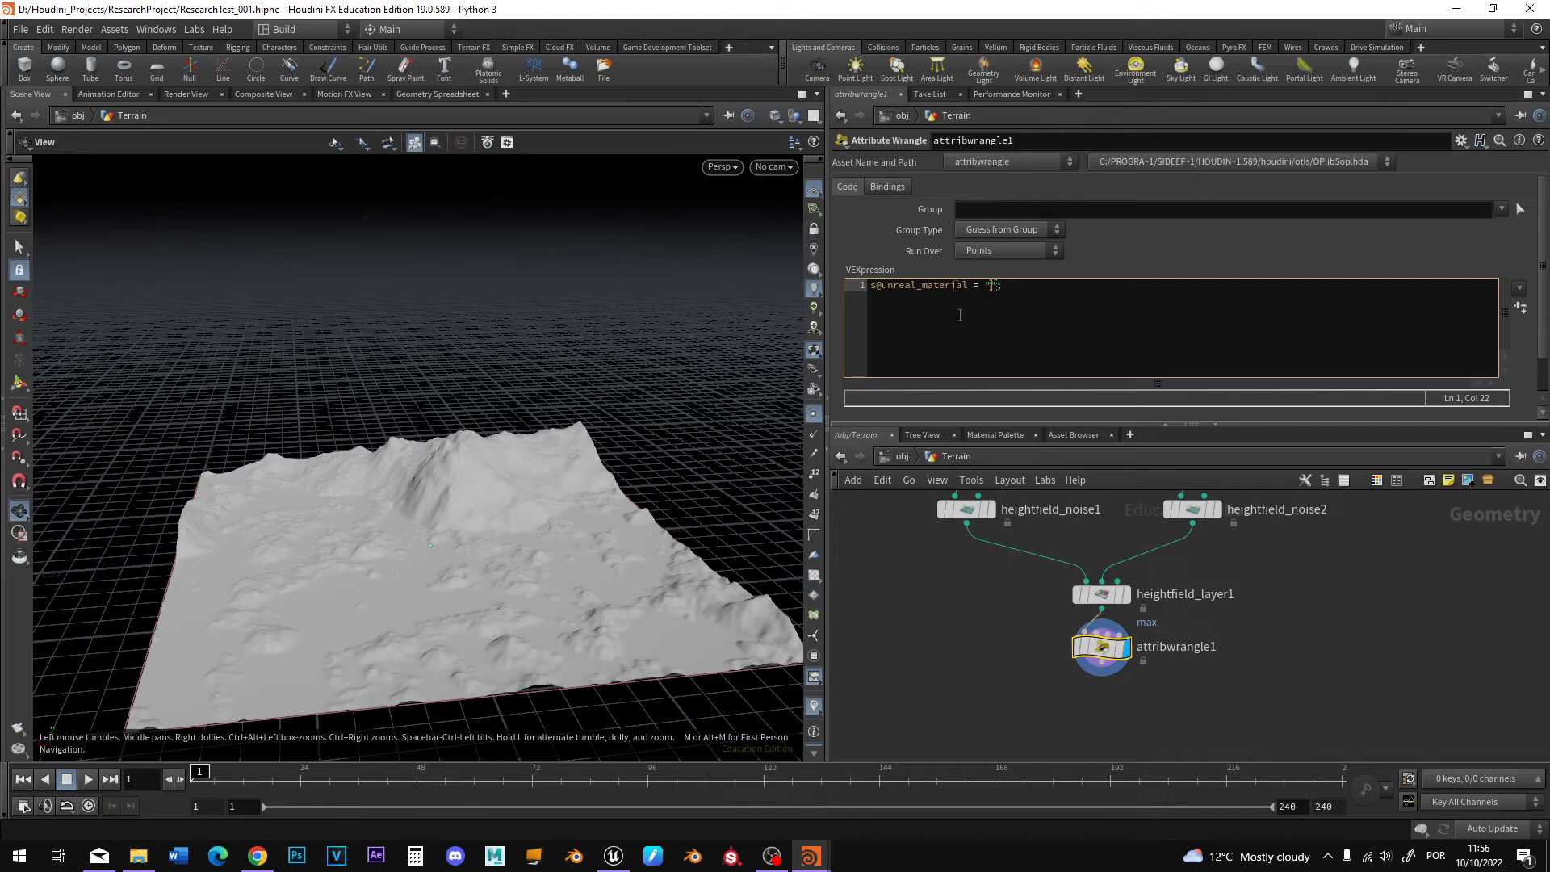
{"action": "key", "text": "ctrl+v"}
{"action": "left_click", "coordinate": [1089, 328]}
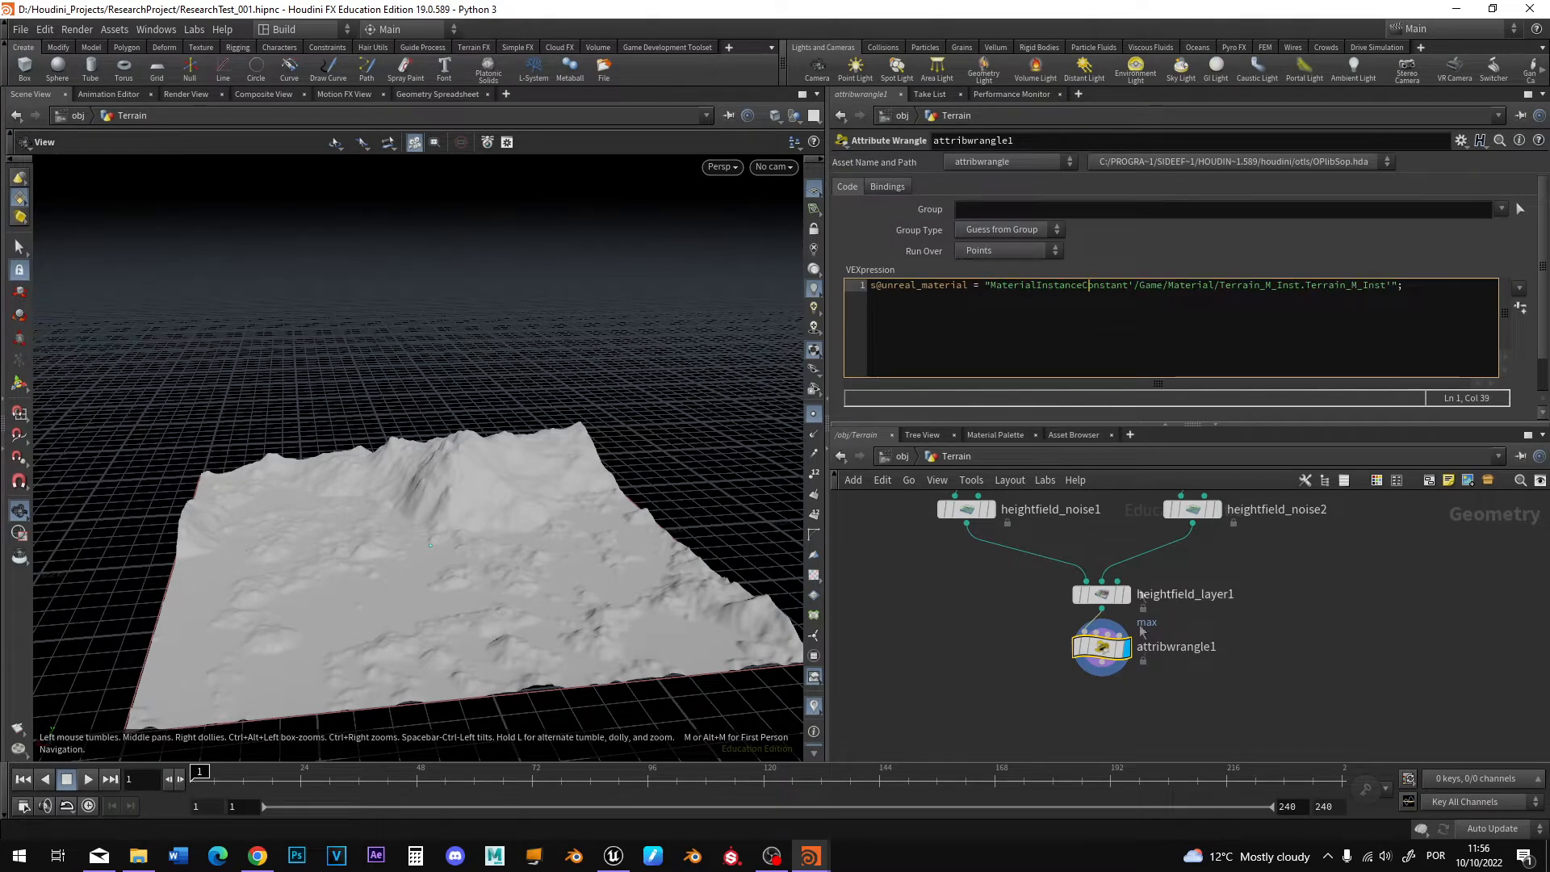
{"action": "left_click", "coordinate": [1052, 679]}
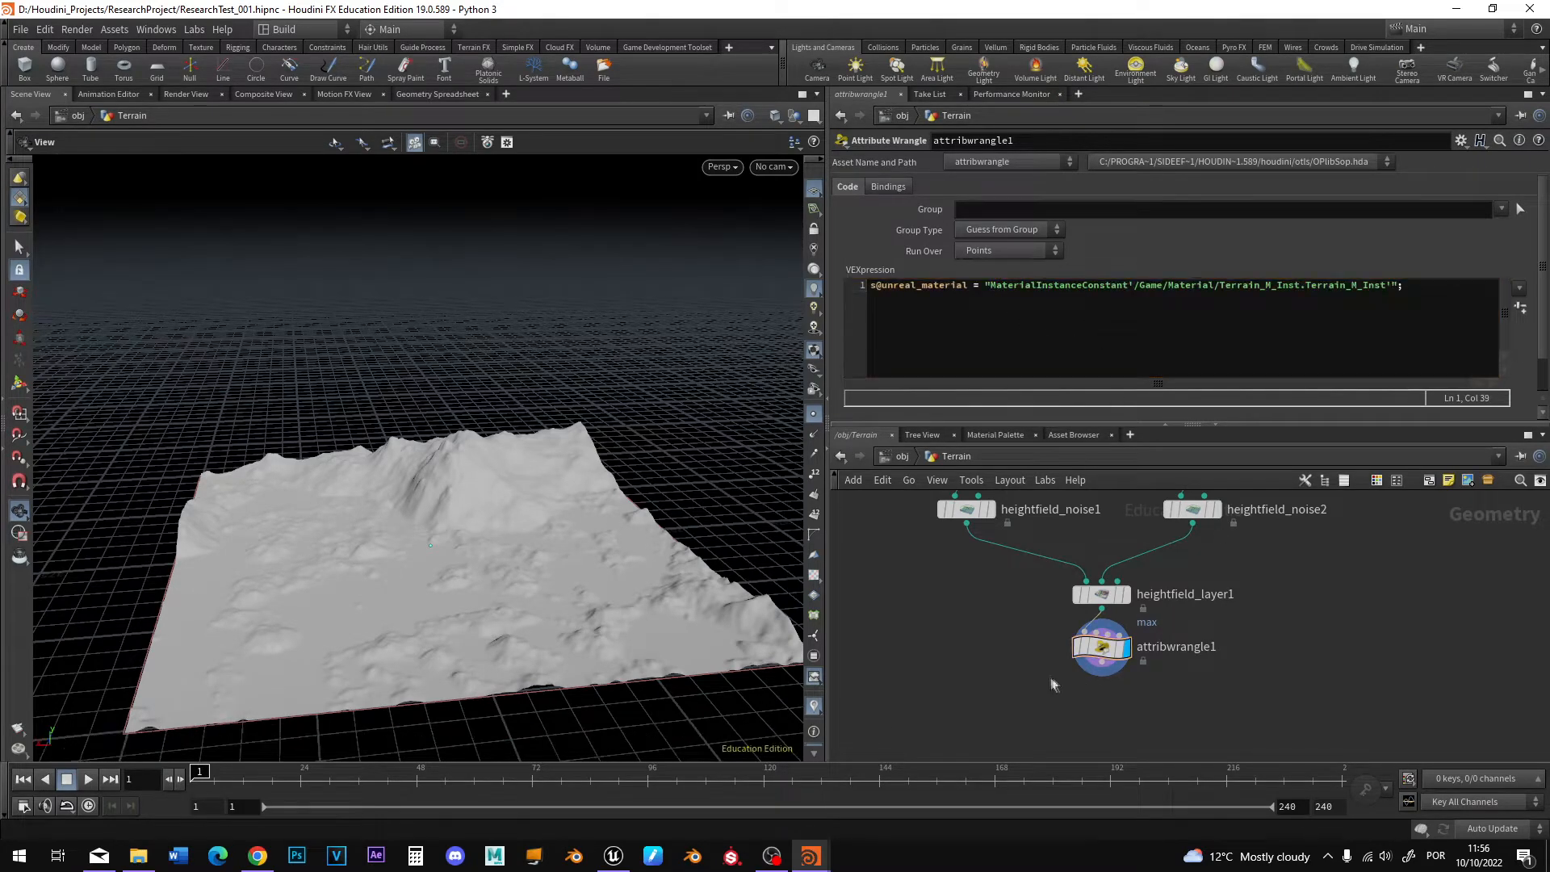
Return to the obj level and save the Terrain asset's node type.
{"action": "left_click", "coordinate": [903, 457]}
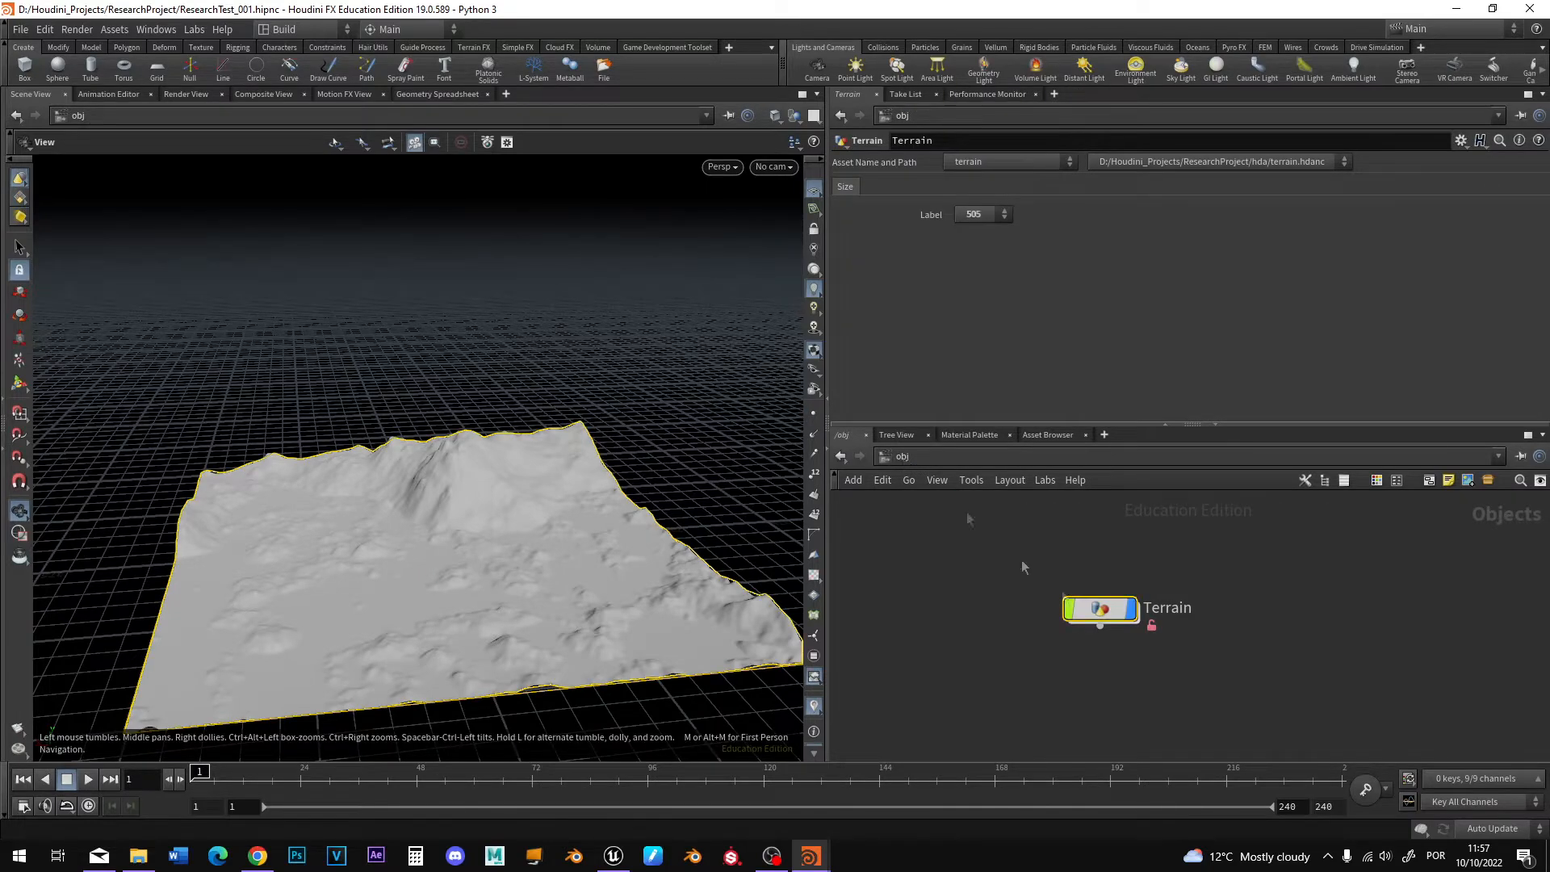
{"action": "right_click", "coordinate": [1098, 609]}
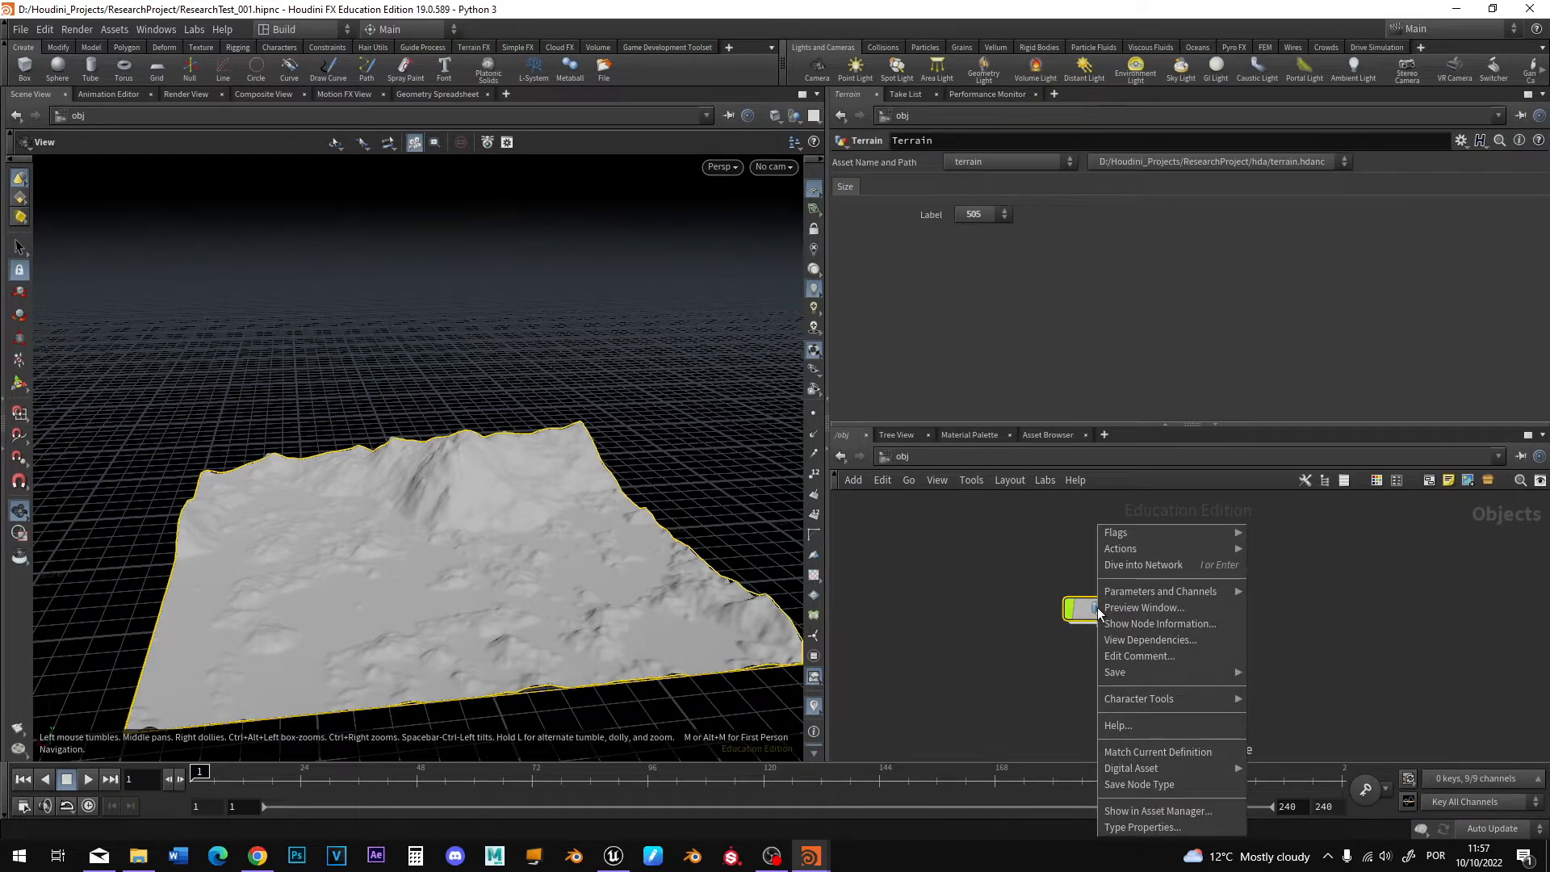
{"action": "left_click", "coordinate": [1146, 785]}
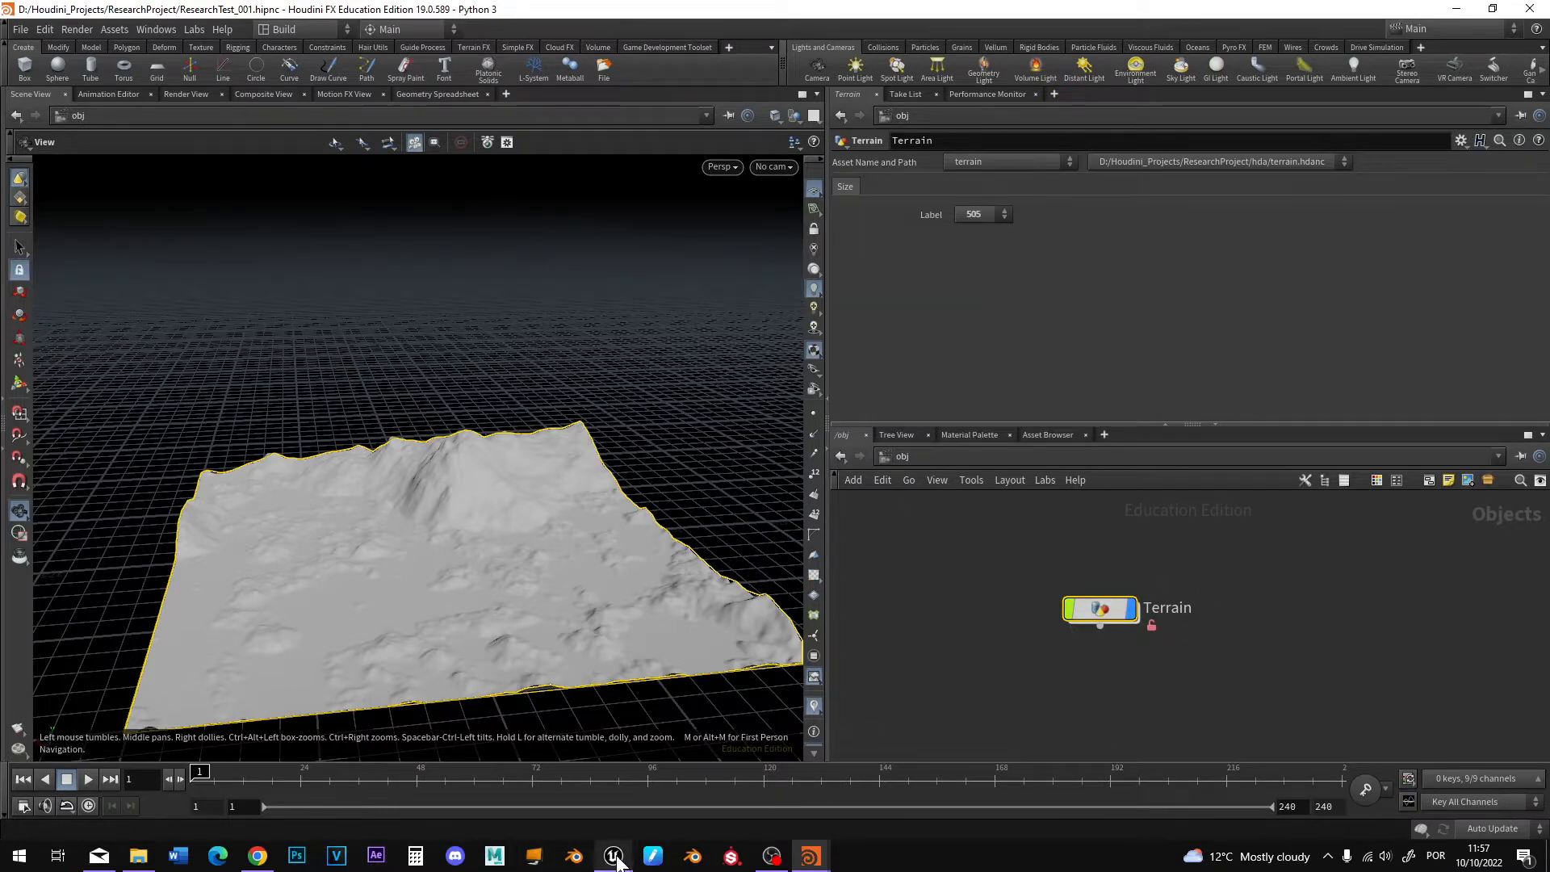
Switch to Unreal and open the HDA folder inside Content.
{"action": "mouse_move", "coordinate": [617, 863]}
{"action": "left_click", "coordinate": [611, 787]}
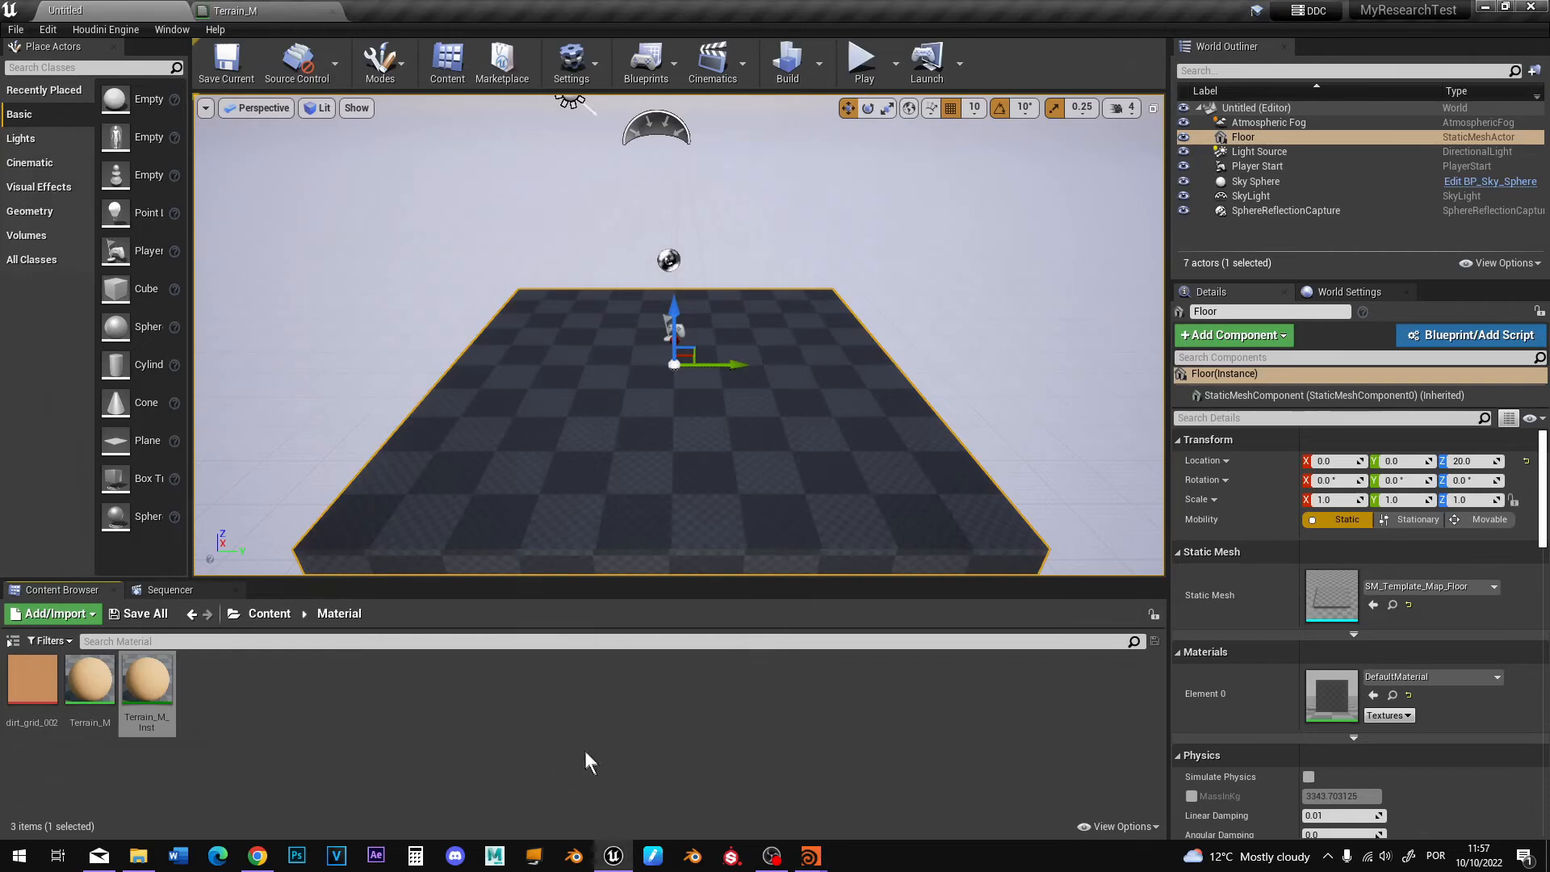
{"action": "left_click", "coordinate": [270, 615]}
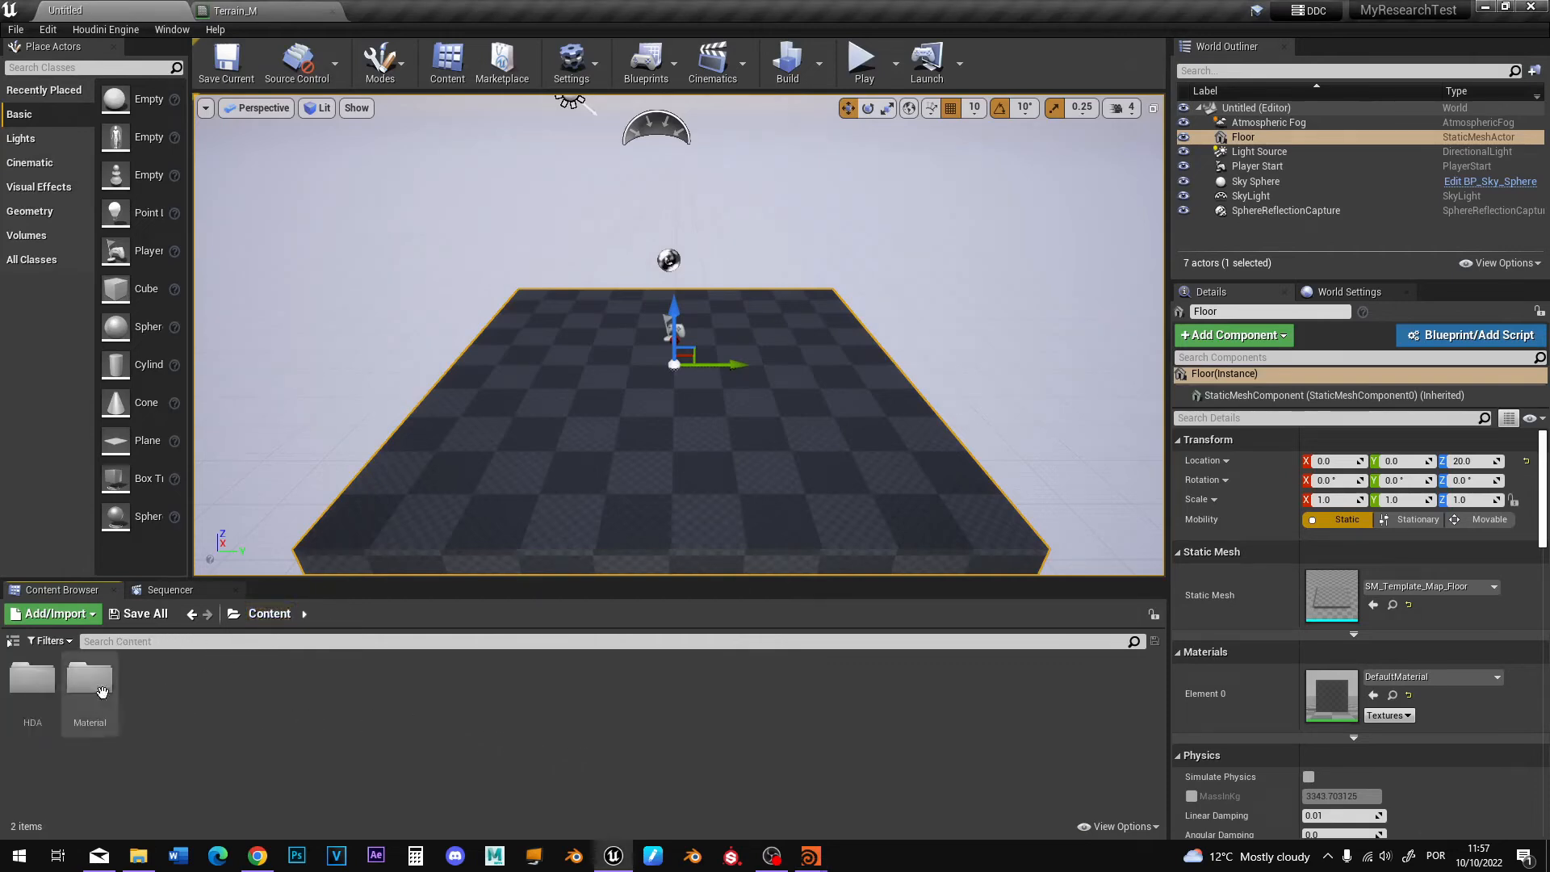
{"action": "double_click", "coordinate": [33, 683]}
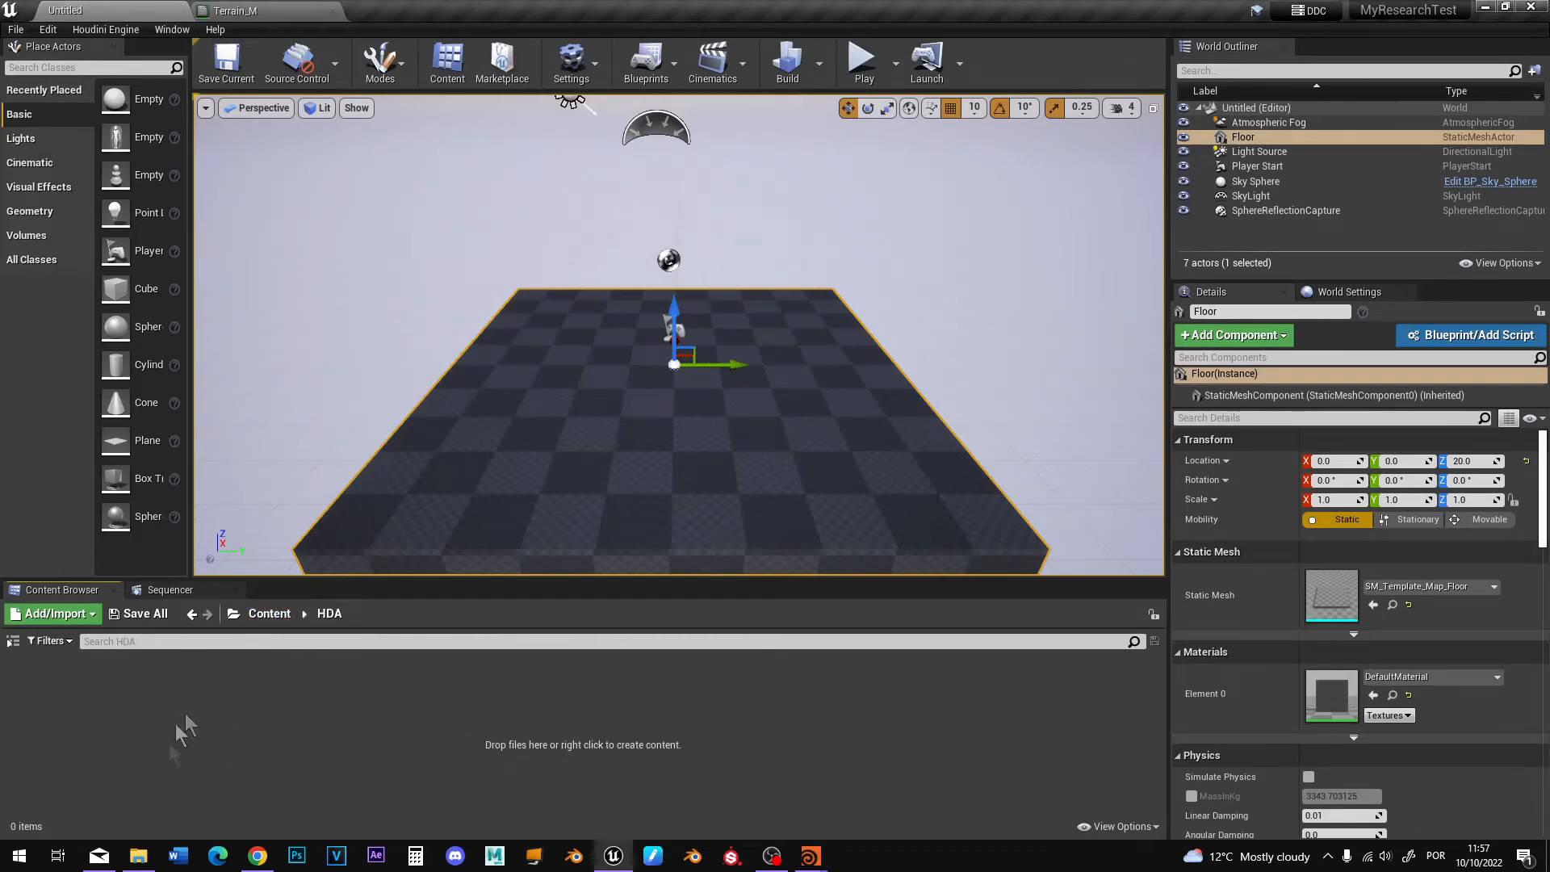
Import terrain.hdanc from the hda folder of D:/Houdini_Projects/ResearchProject into the project's HDA folder, and minimize the file windows.
{"action": "left_click", "coordinate": [139, 858]}
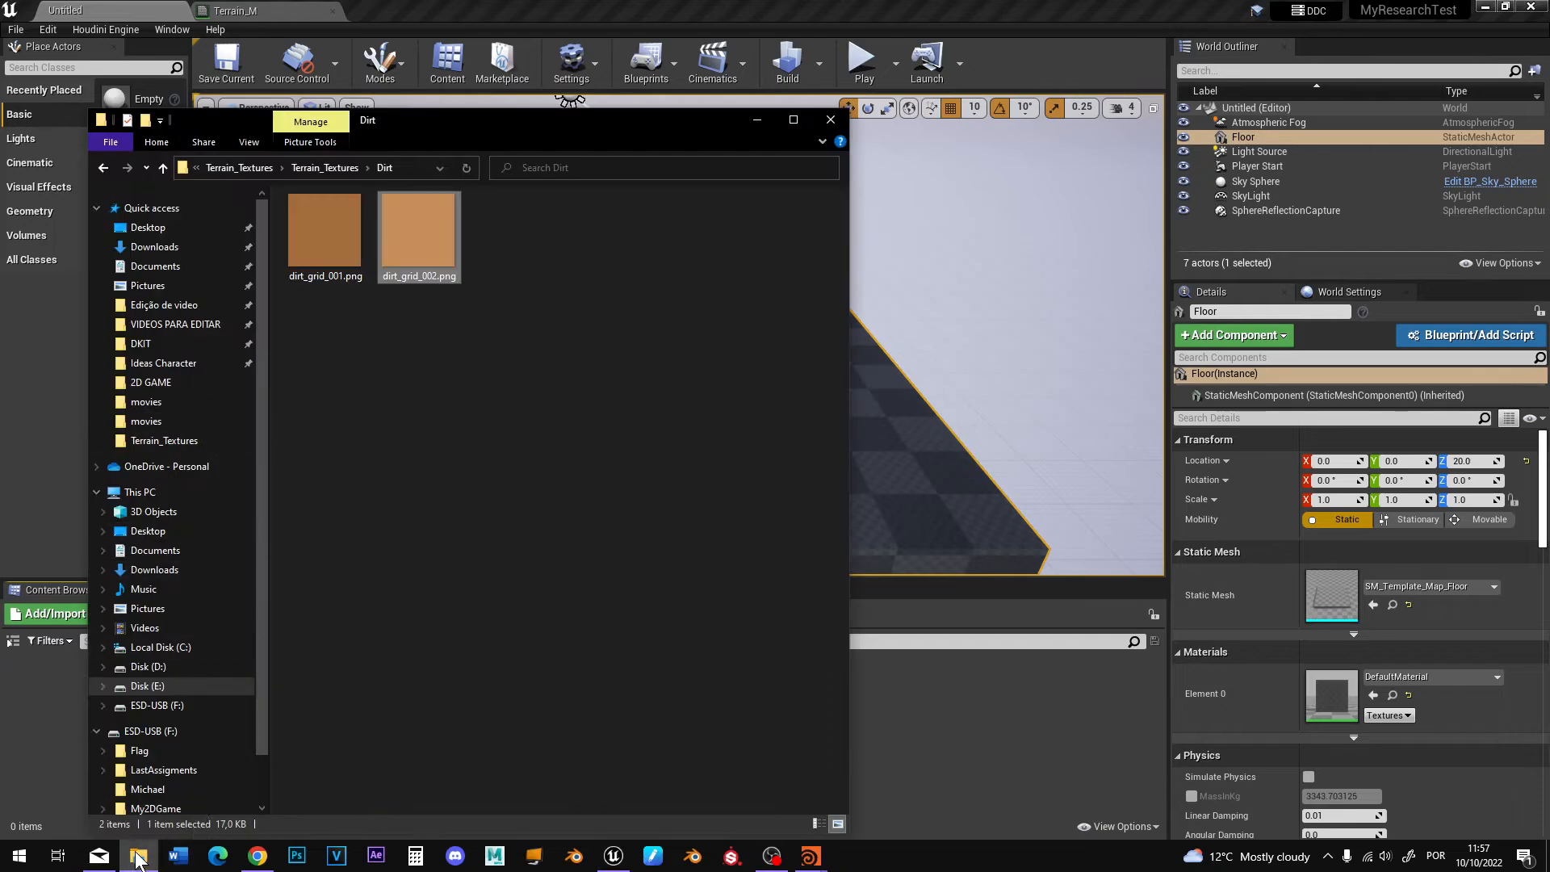
{"action": "right_click", "coordinate": [139, 858]}
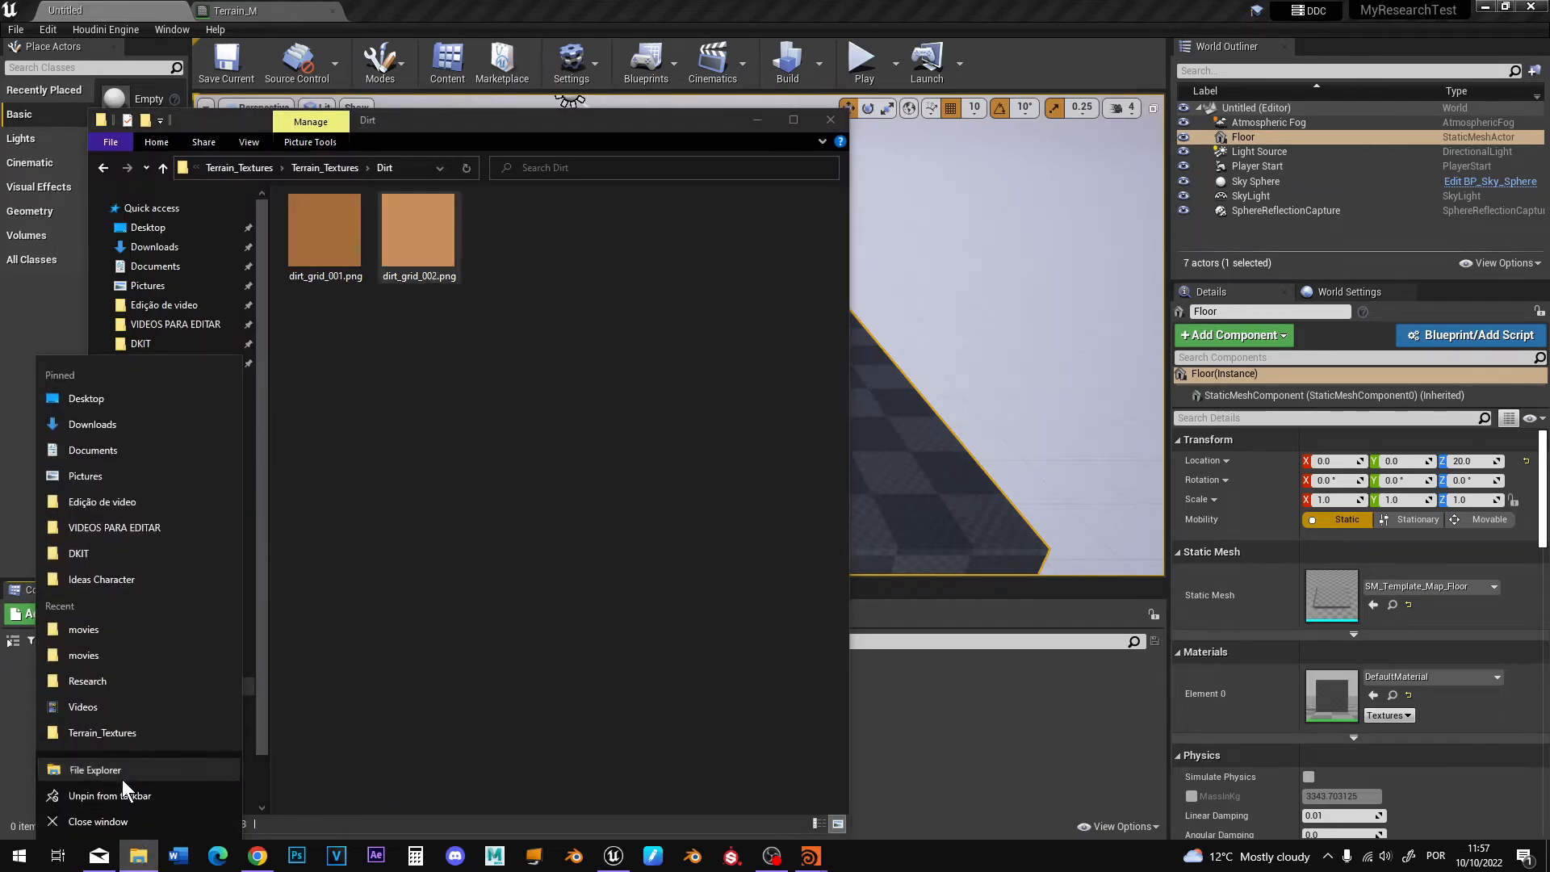
{"action": "left_click", "coordinate": [123, 776]}
{"action": "left_click", "coordinate": [182, 406]}
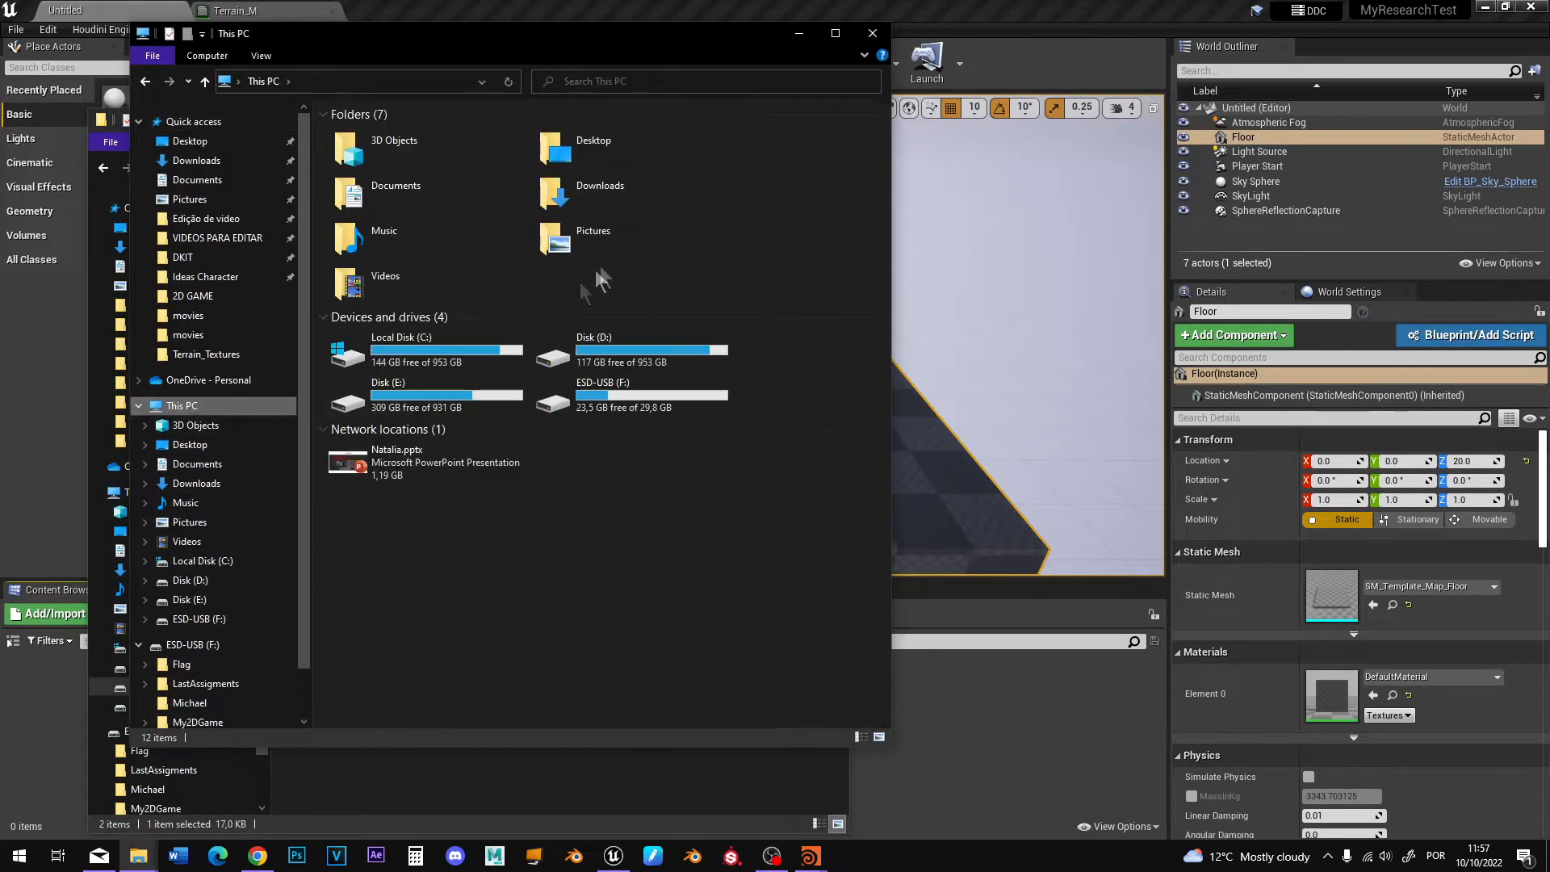
{"action": "double_click", "coordinate": [594, 346]}
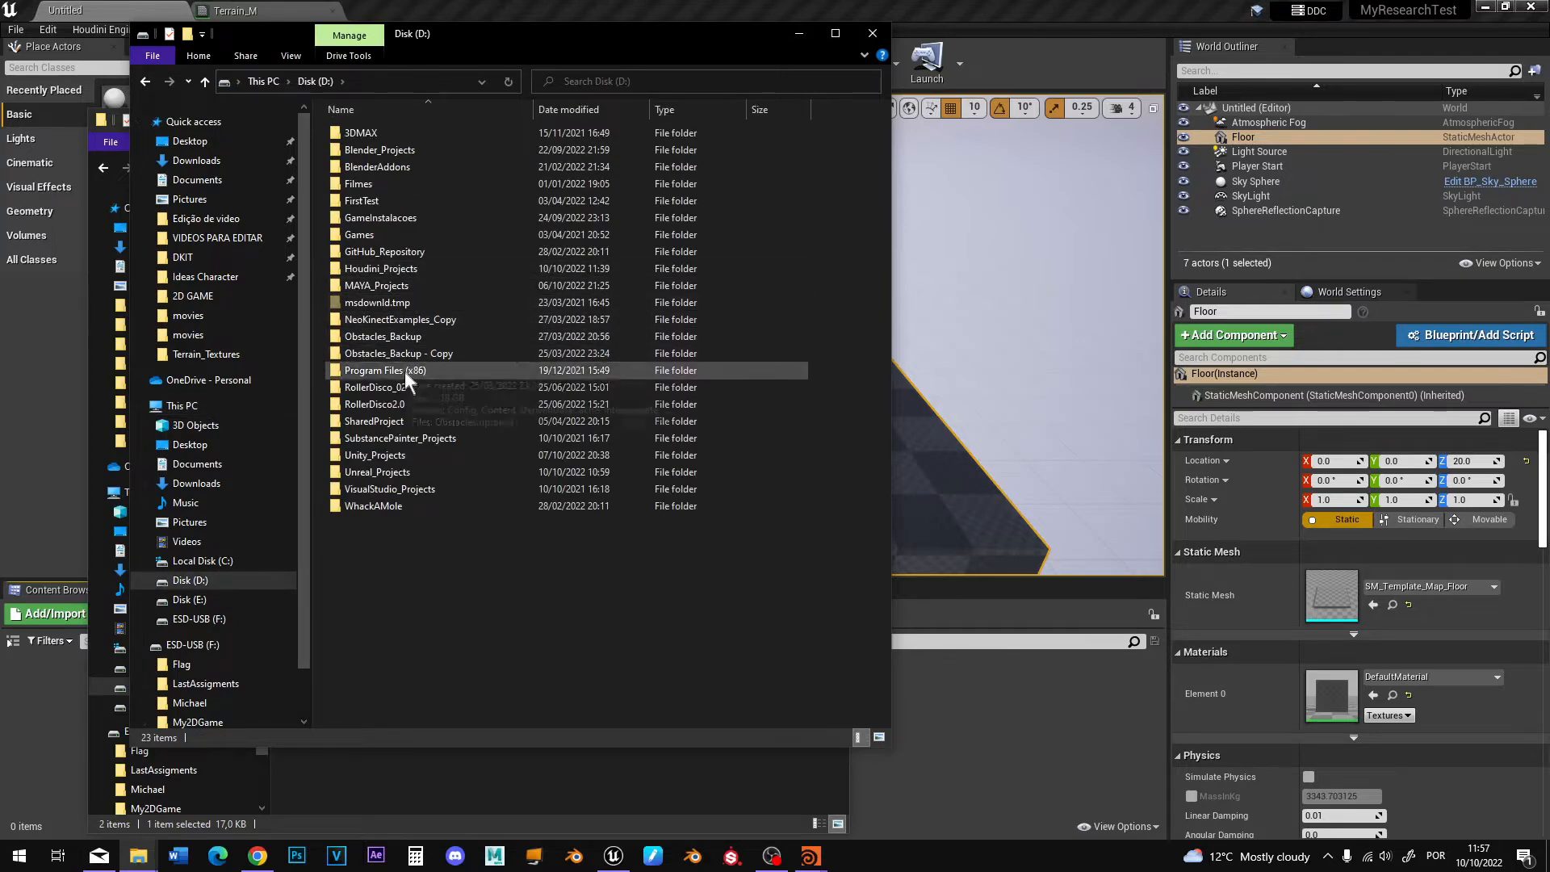
{"action": "double_click", "coordinate": [393, 270]}
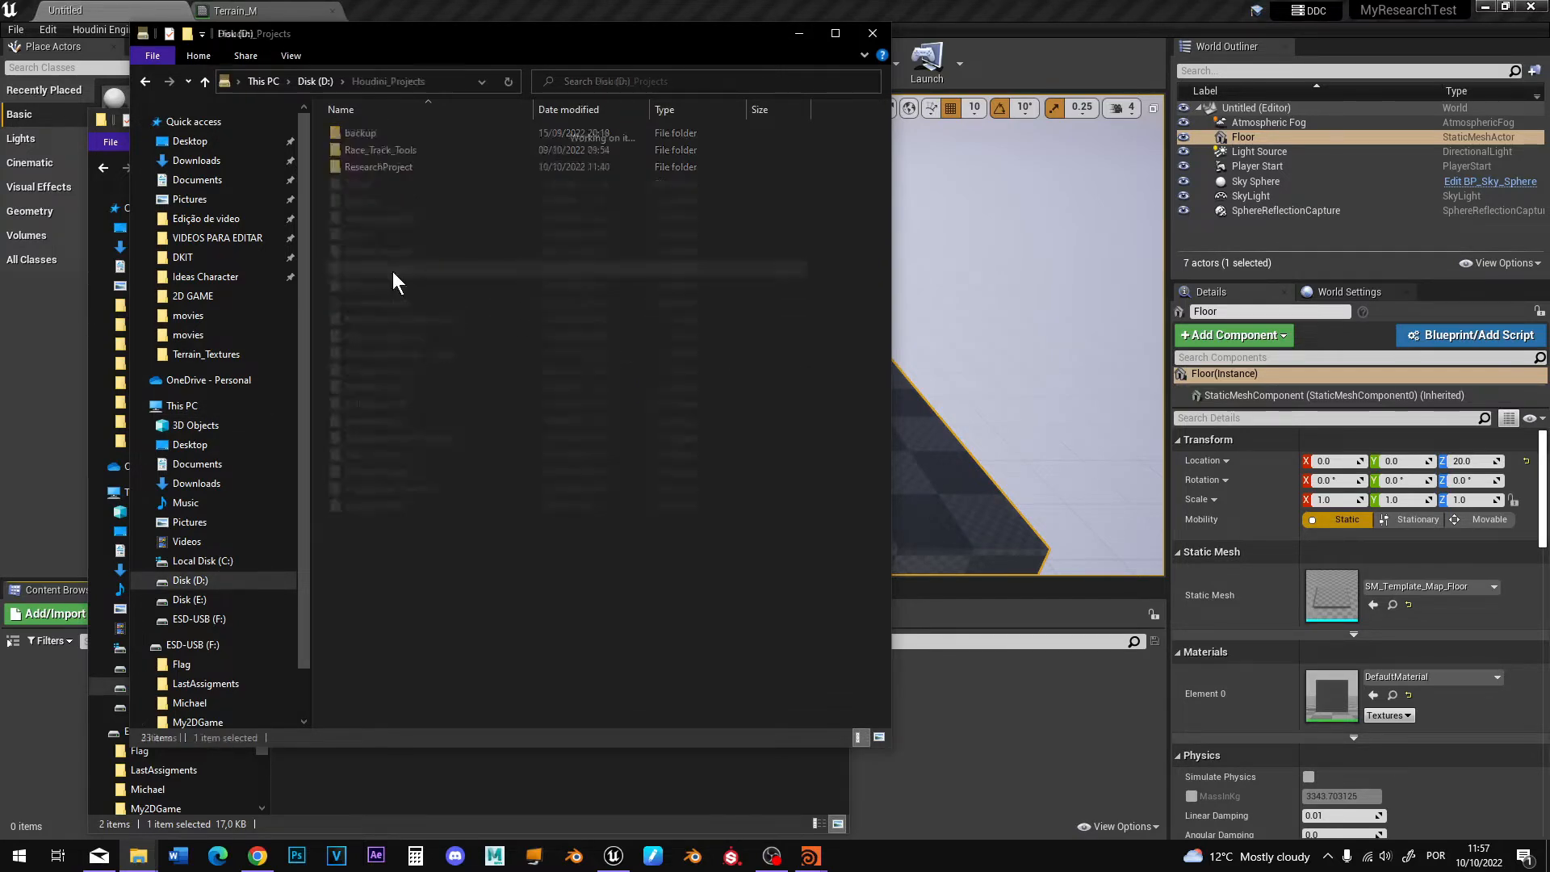
{"action": "double_click", "coordinate": [355, 168]}
{"action": "double_click", "coordinate": [355, 234]}
{"action": "left_click_drag", "start_coordinate": [355, 150], "coordinate": [974, 773]}
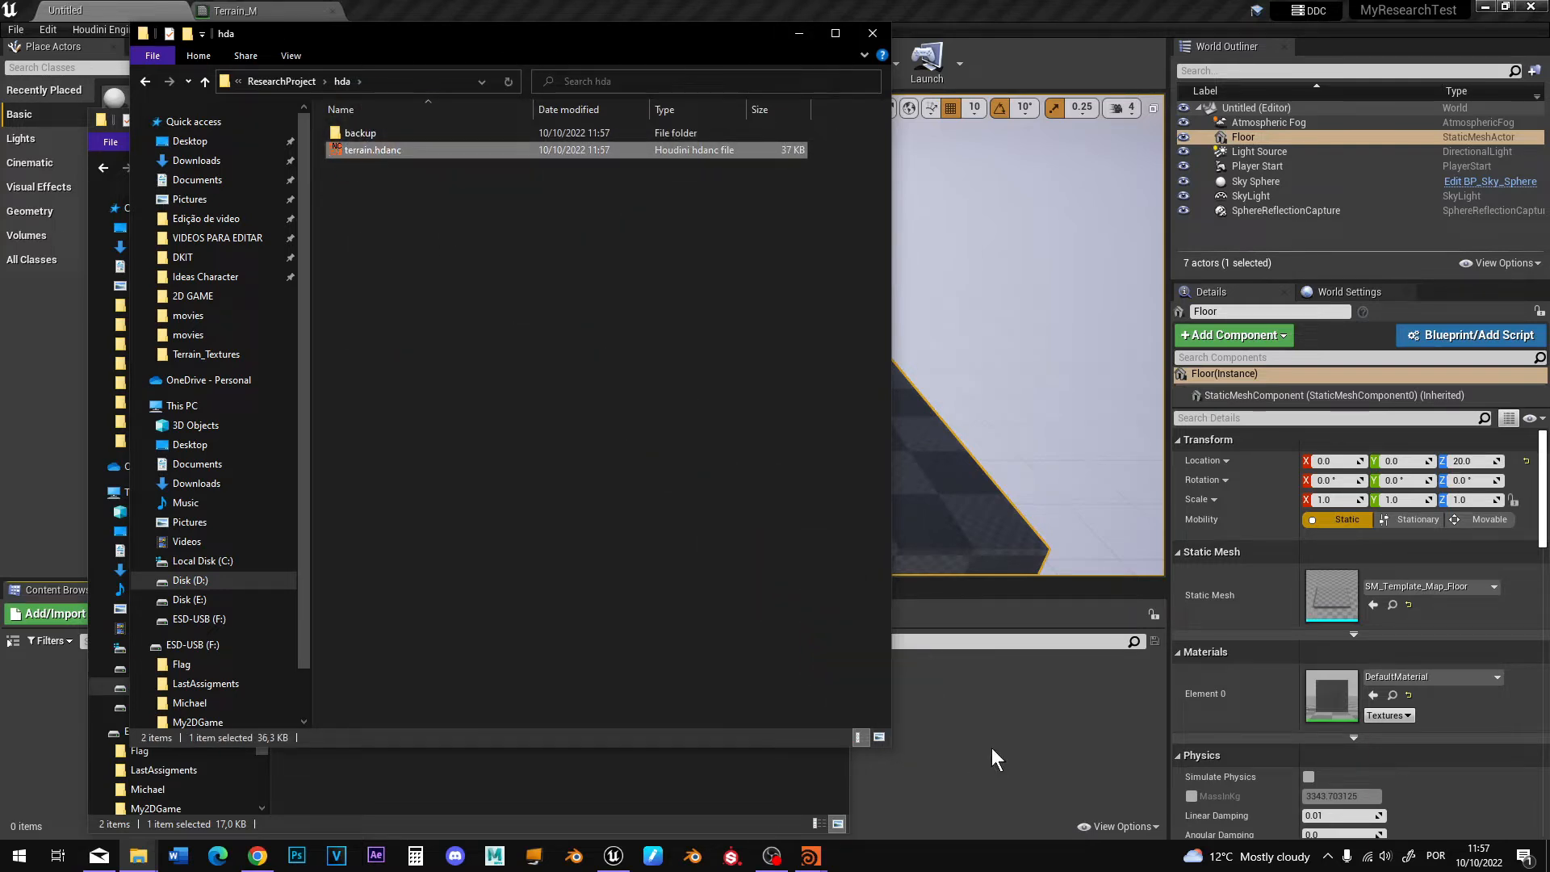
{"action": "left_click", "coordinate": [801, 34]}
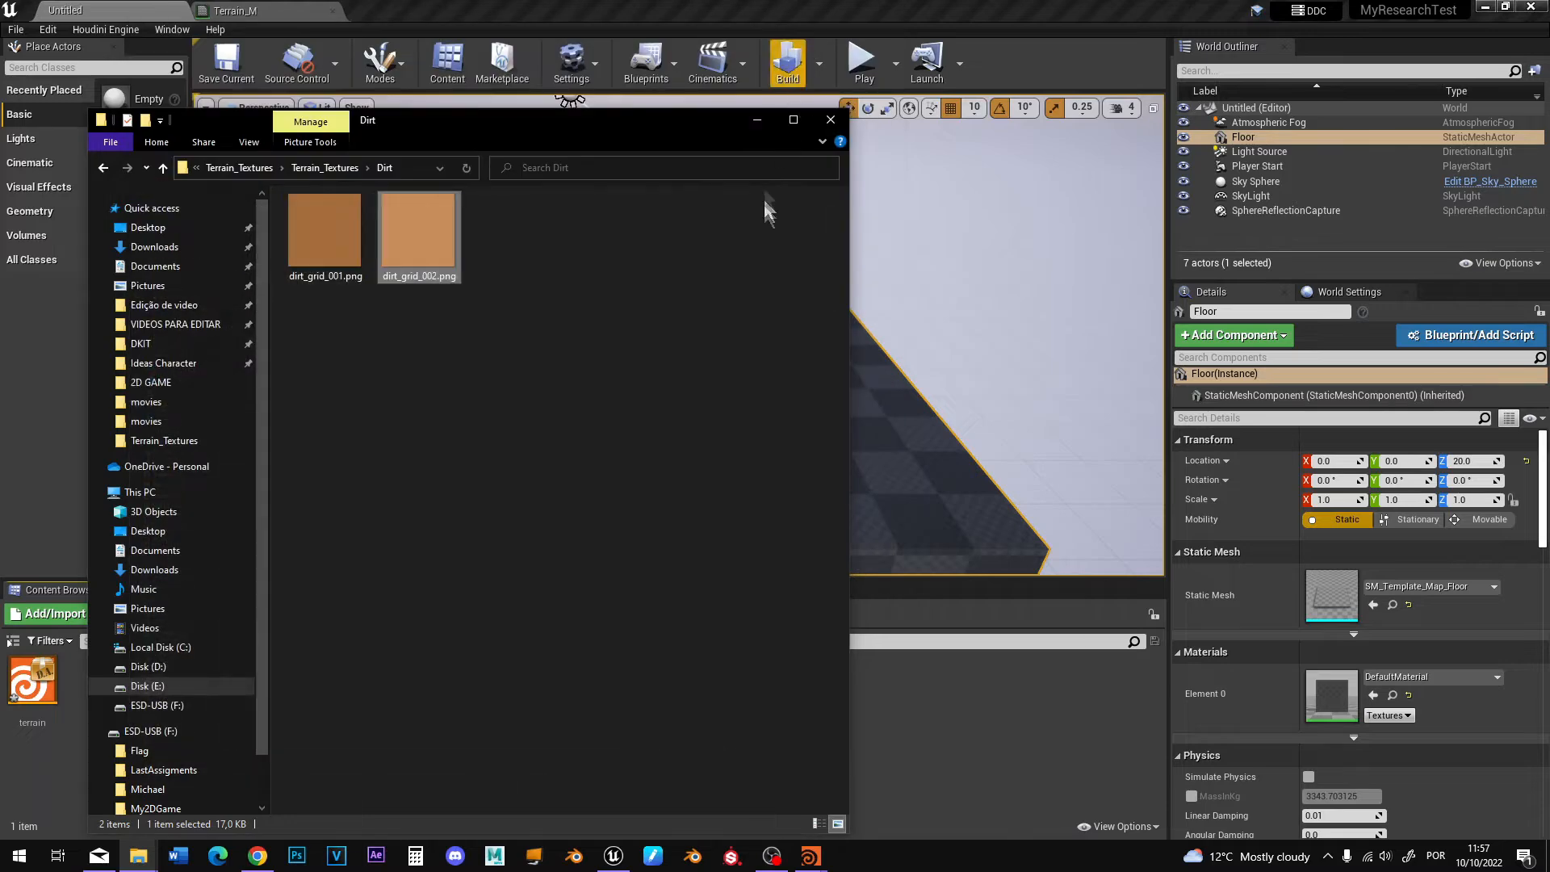
{"action": "left_click", "coordinate": [756, 118]}
Delete the Floor actor from the level.
{"action": "left_click", "coordinate": [34, 687]}
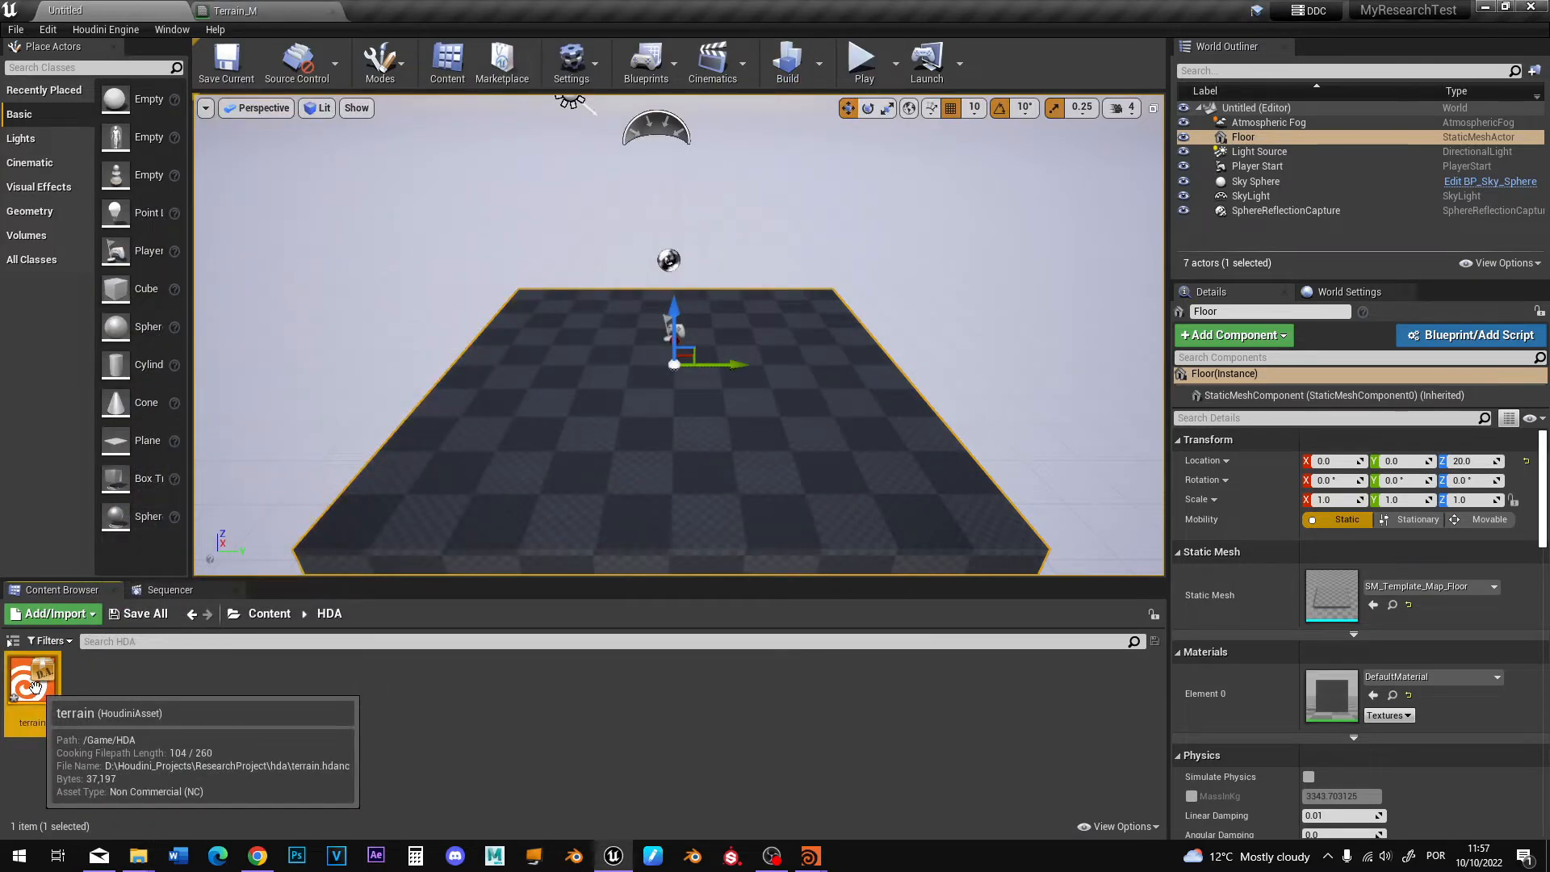
{"action": "left_click_drag", "start_coordinate": [34, 686], "coordinate": [174, 730]}
{"action": "left_click", "coordinate": [774, 465]}
{"action": "left_click", "coordinate": [1249, 134]}
{"action": "key", "text": "Delete"}
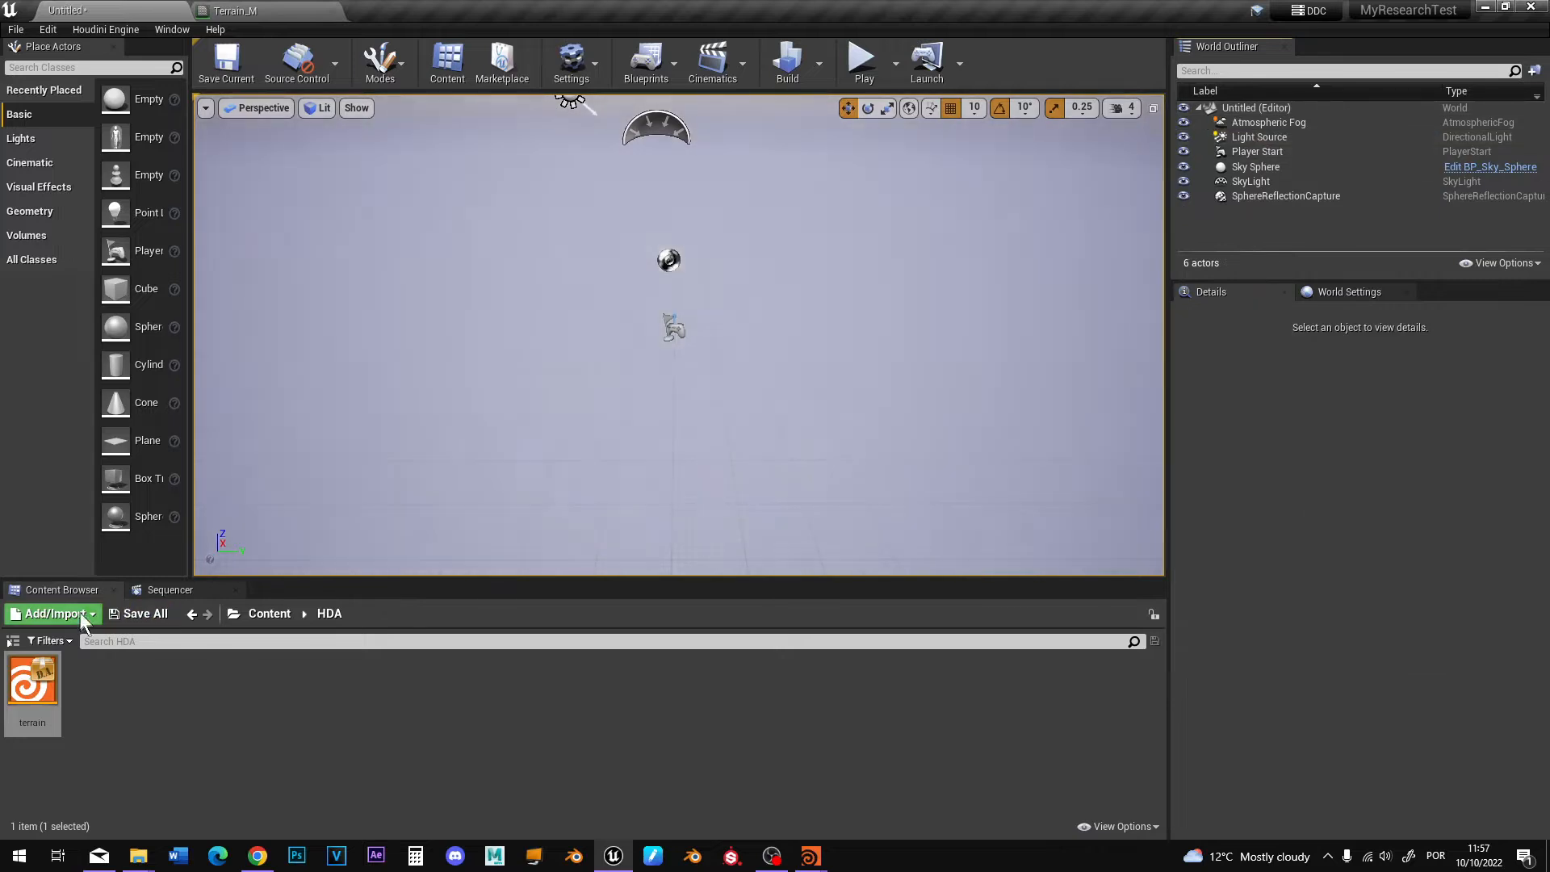
Place the terrain asset in the level, generate its landscape with the 1009 size option, and look over the result.
{"action": "left_click_drag", "start_coordinate": [32, 690], "coordinate": [625, 345]}
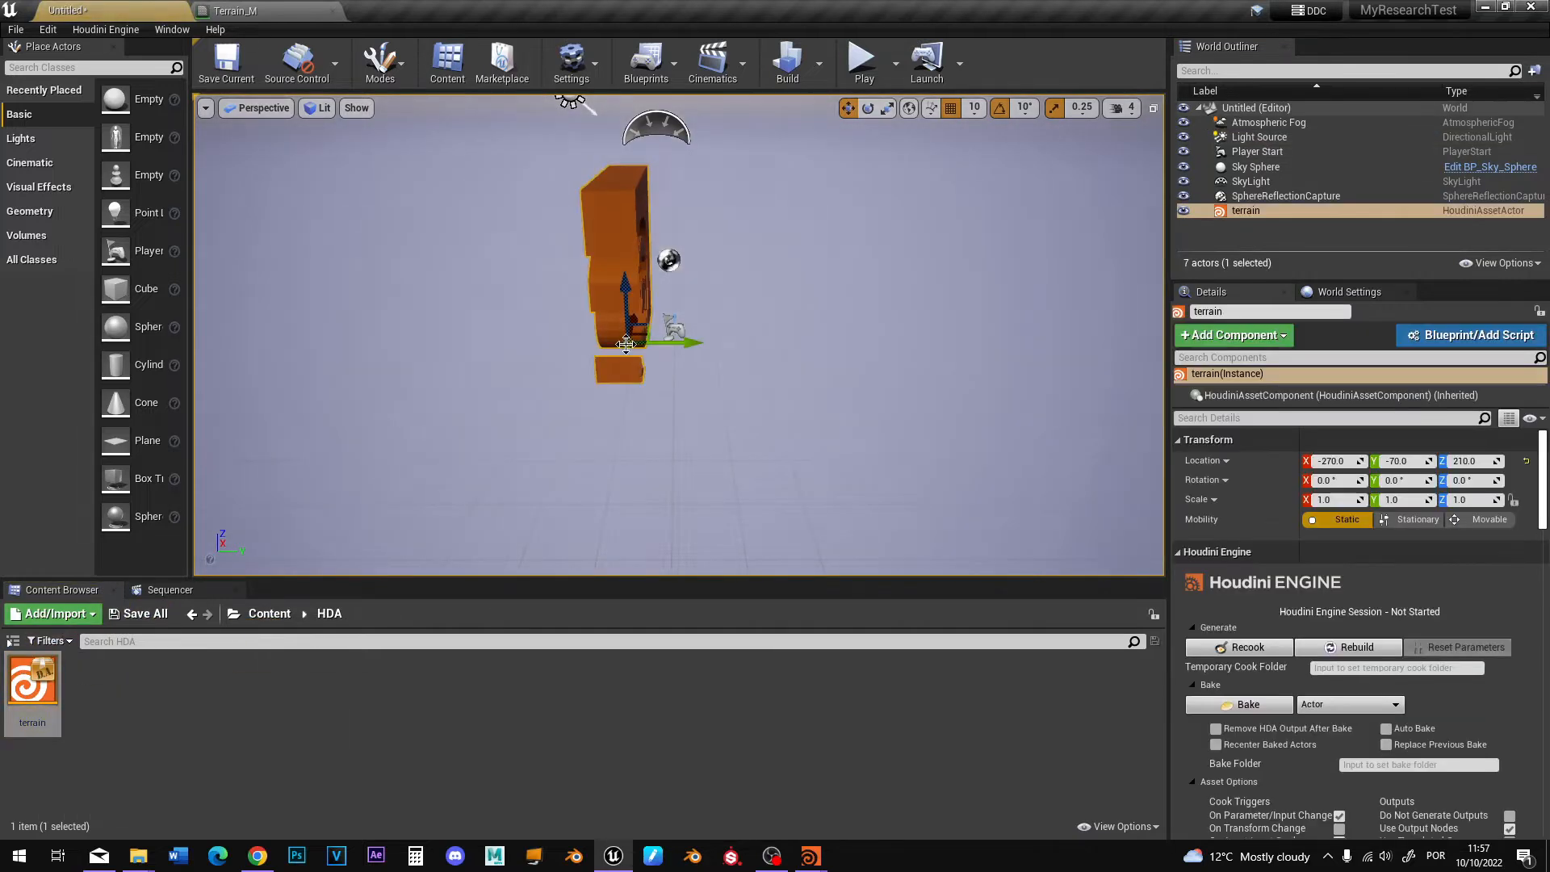
{"action": "left_click", "coordinate": [1249, 211]}
{"action": "scroll", "coordinate": [1365, 693], "scroll_direction": "down", "scroll_amount": 8}
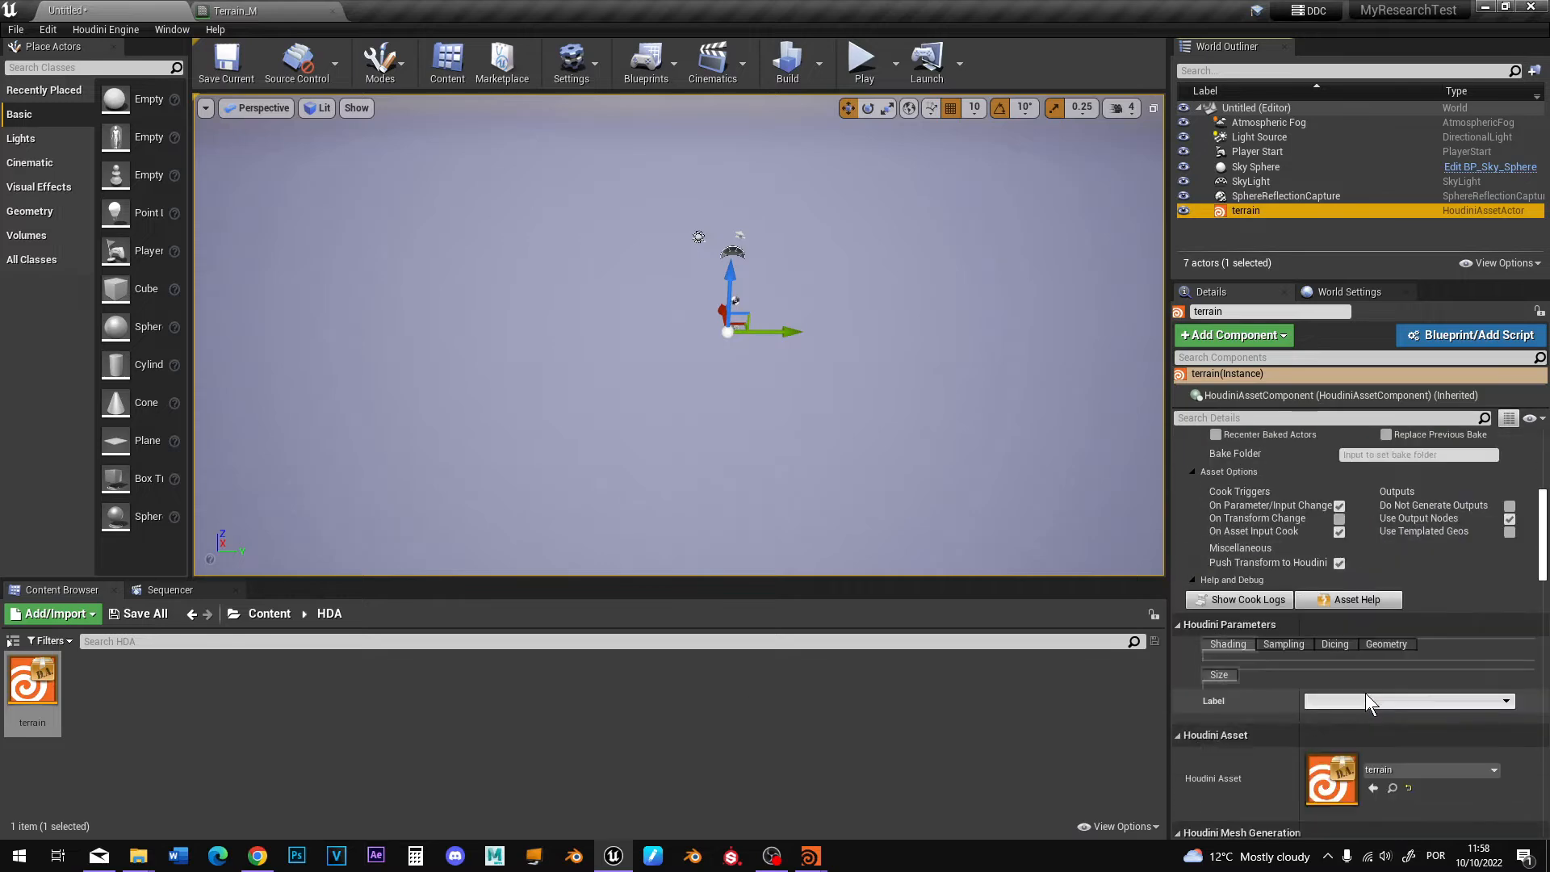
{"action": "left_click", "coordinate": [1329, 702]}
{"action": "left_click", "coordinate": [1320, 752]}
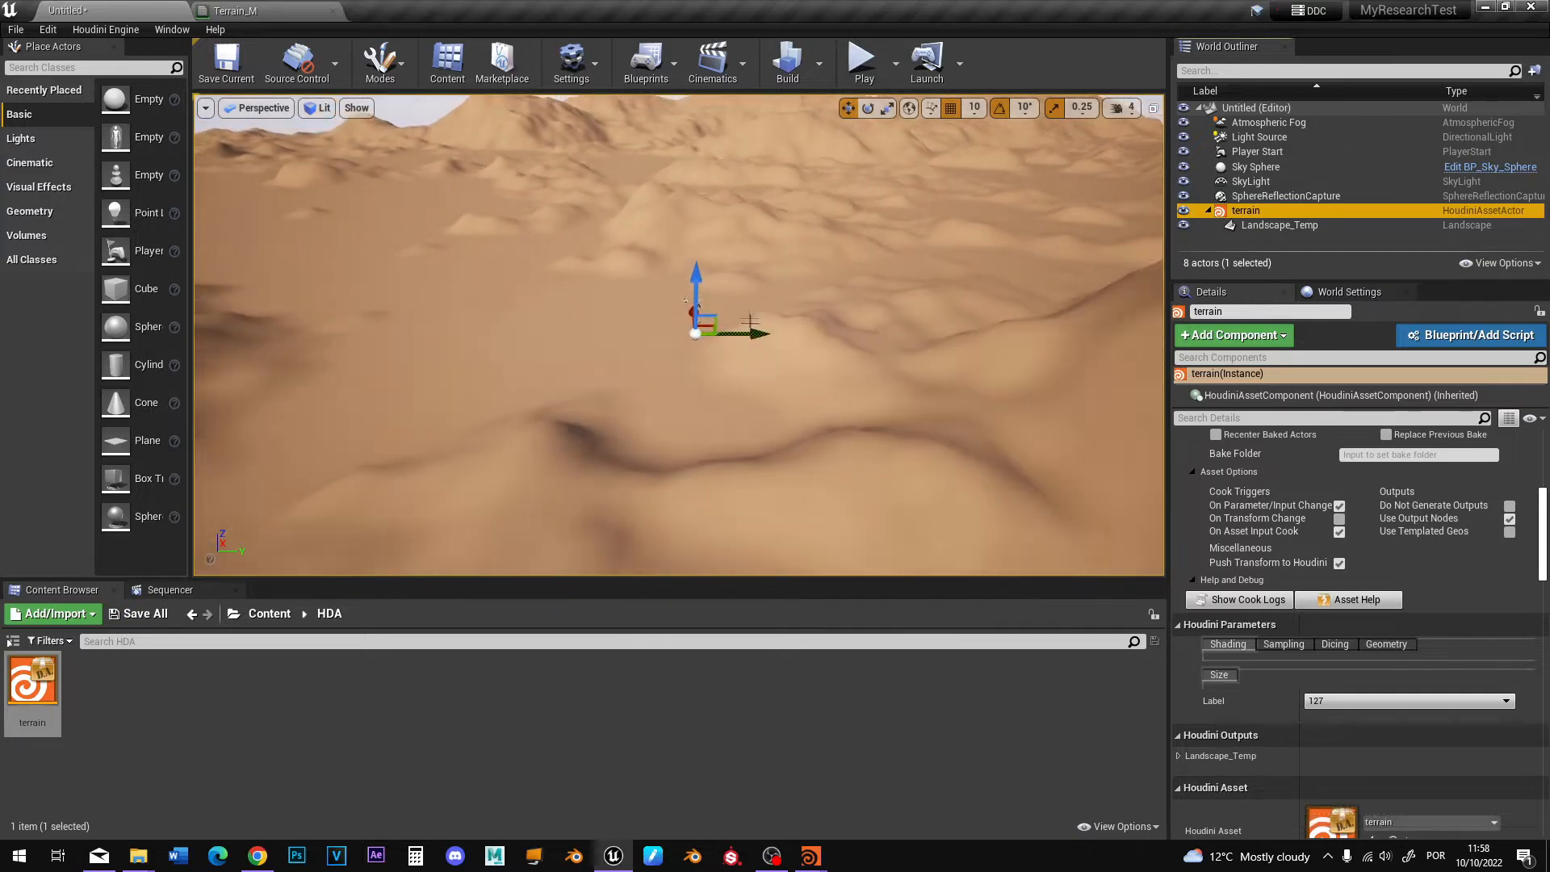
{"action": "middle_click_drag", "start_coordinate": [741, 328], "coordinate": [715, 444]}
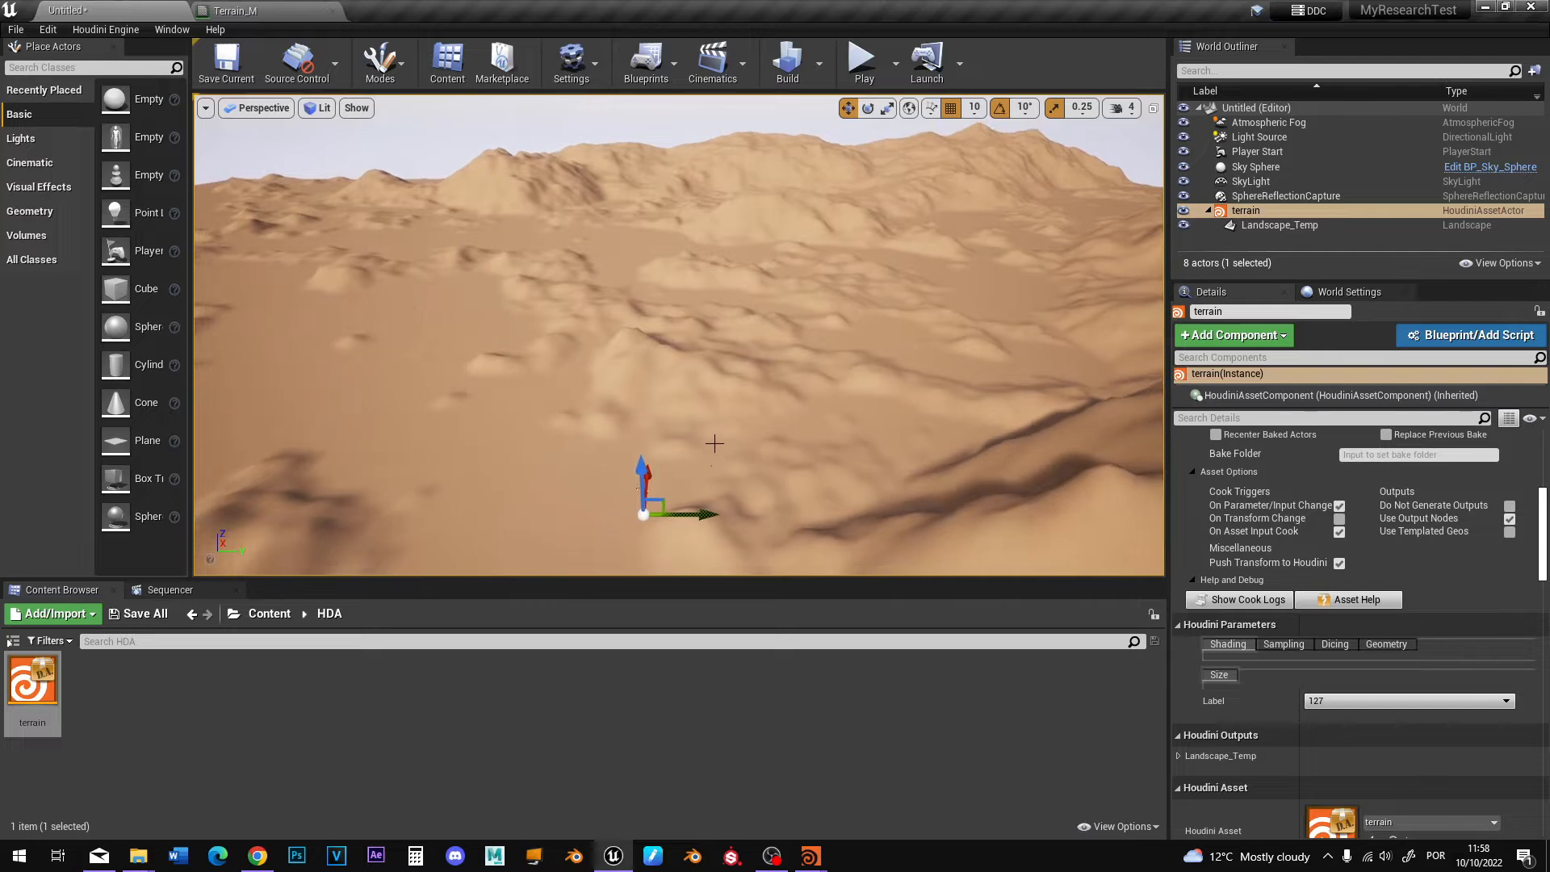
{"action": "right_click_drag", "start_coordinate": [749, 471], "coordinate": [654, 469]}
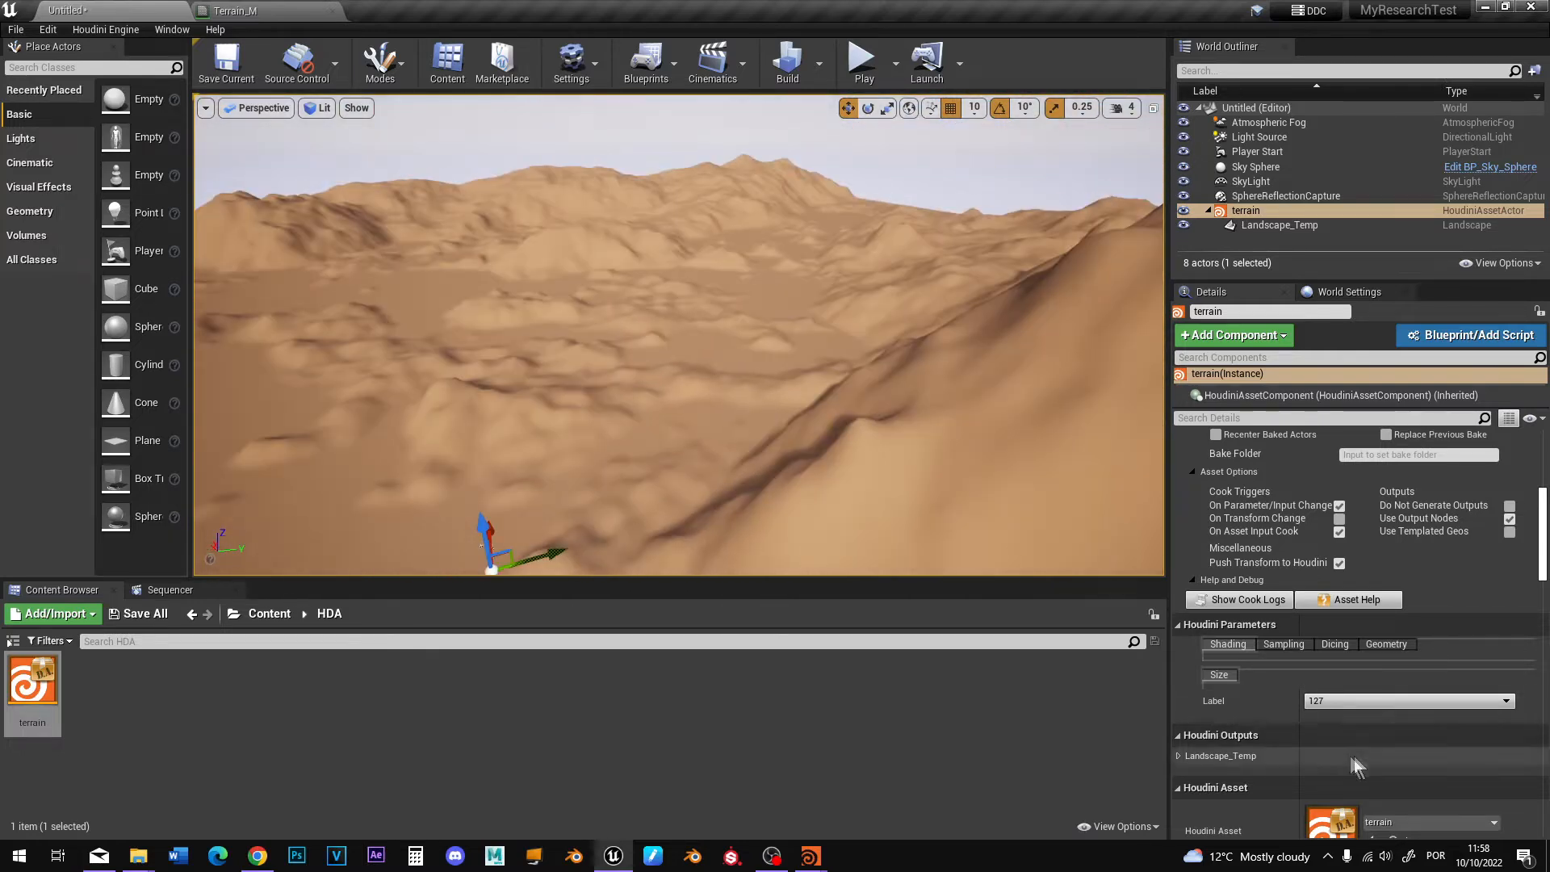
Regenerate the landscape with the 8129 size option and look across its extent.
{"action": "left_click", "coordinate": [1345, 702]}
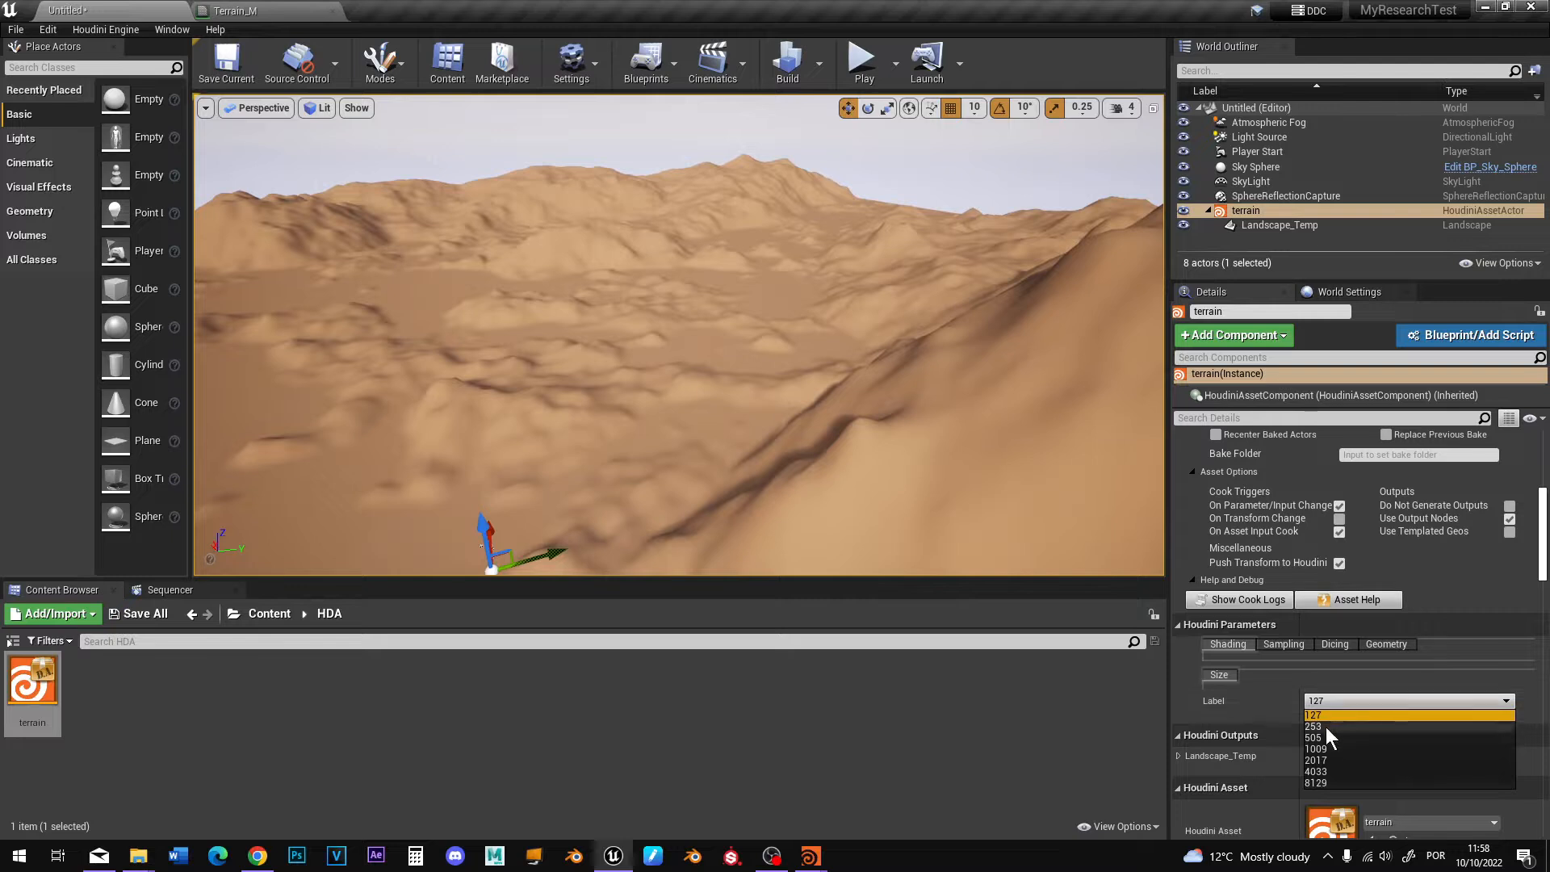
{"action": "left_click", "coordinate": [1323, 783]}
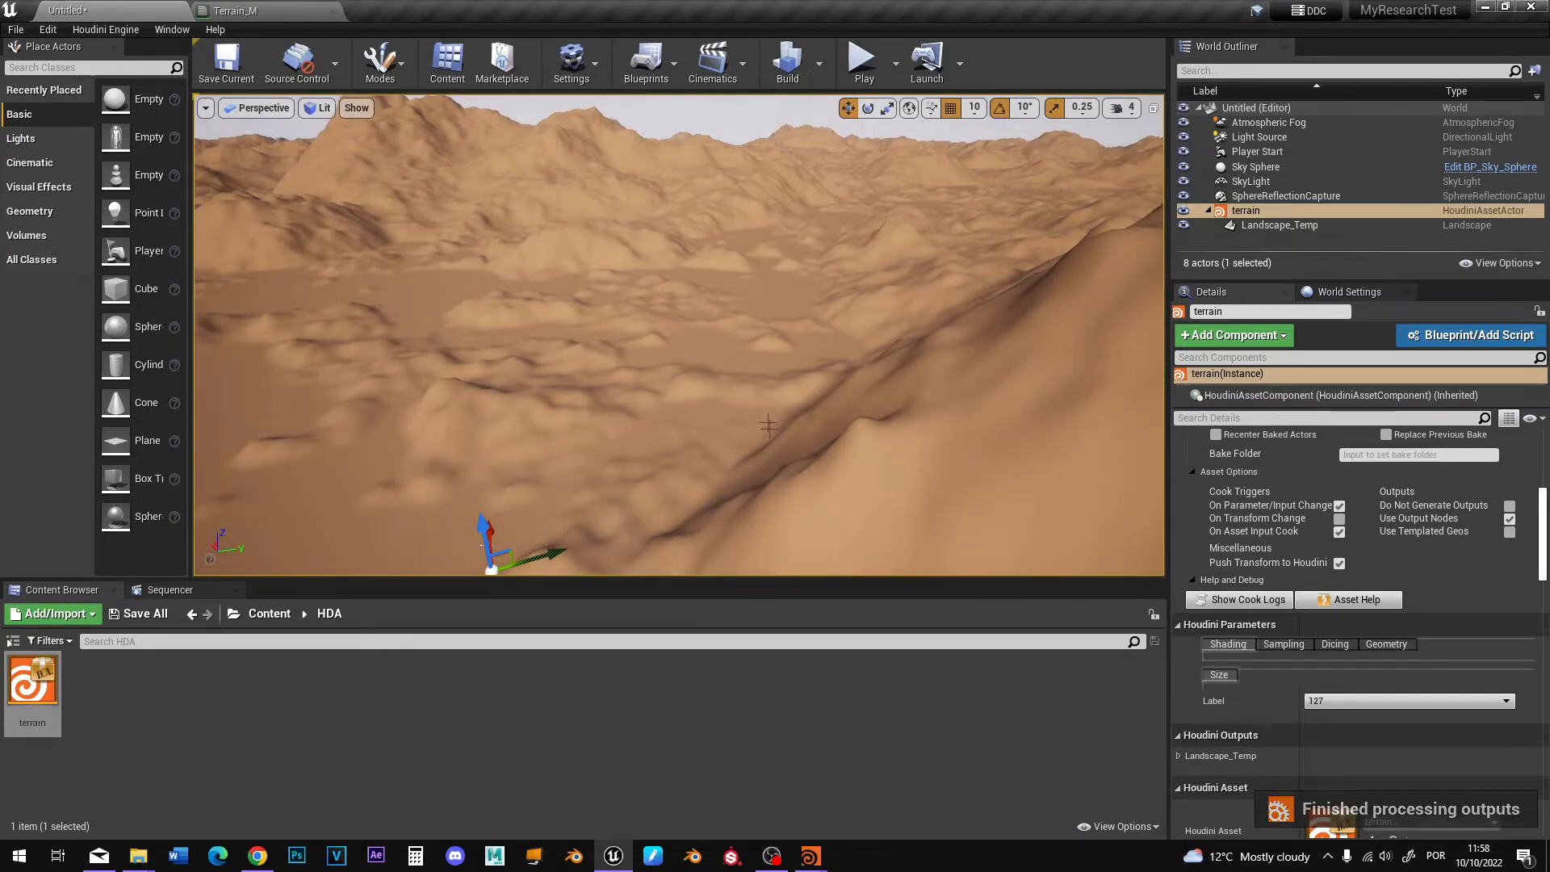
{"action": "right_click_drag", "start_coordinate": [750, 417], "coordinate": [1123, 407]}
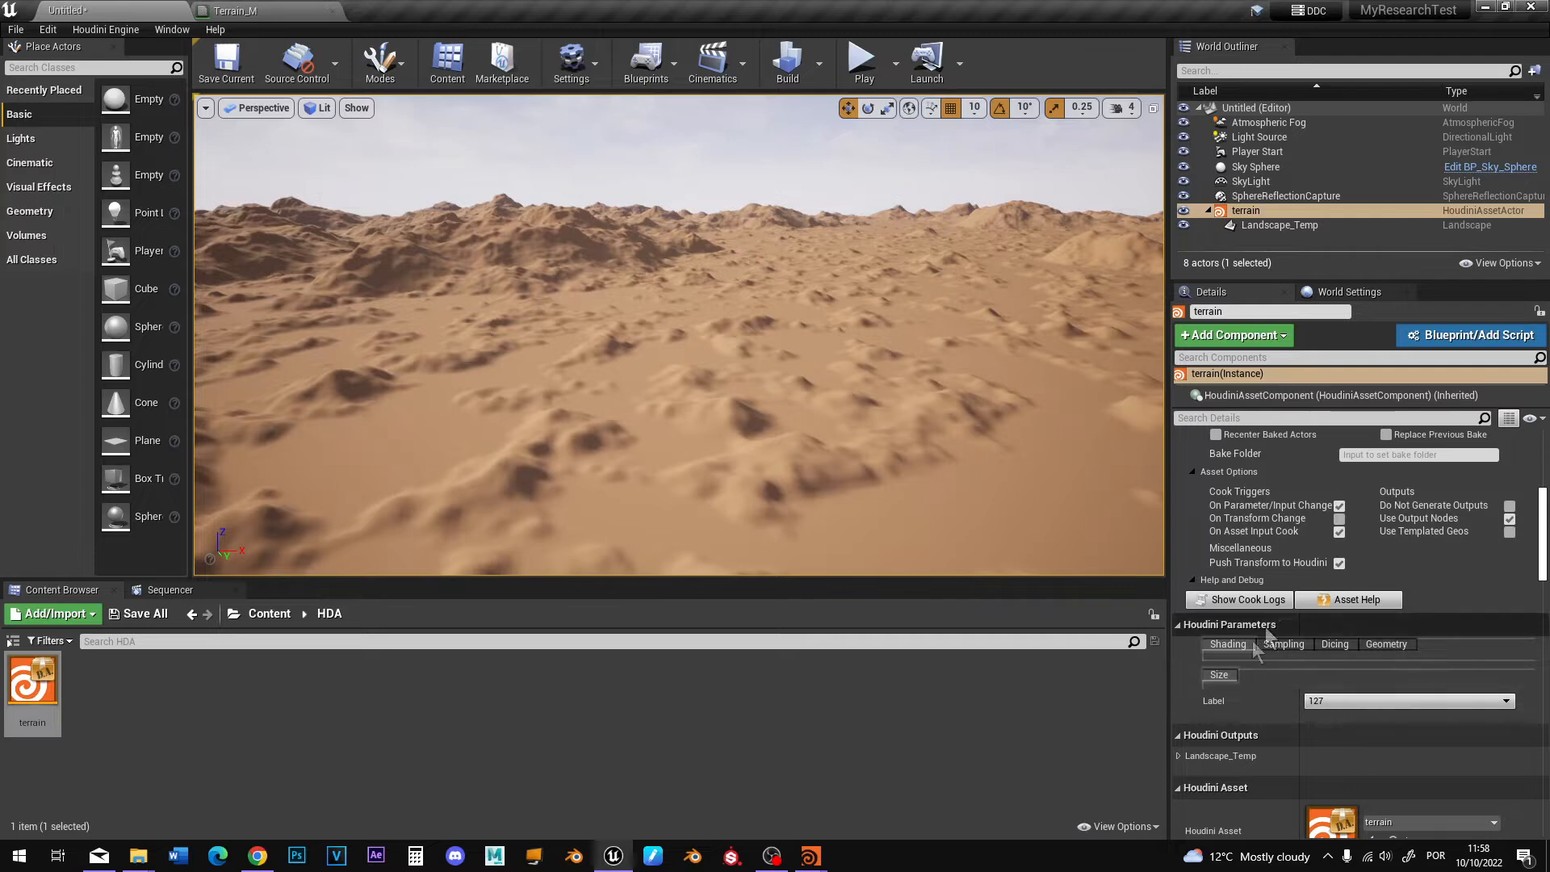
Regenerate the landscape at size 1009 and again at 253 to compare their extents.
{"action": "left_click", "coordinate": [1382, 701]}
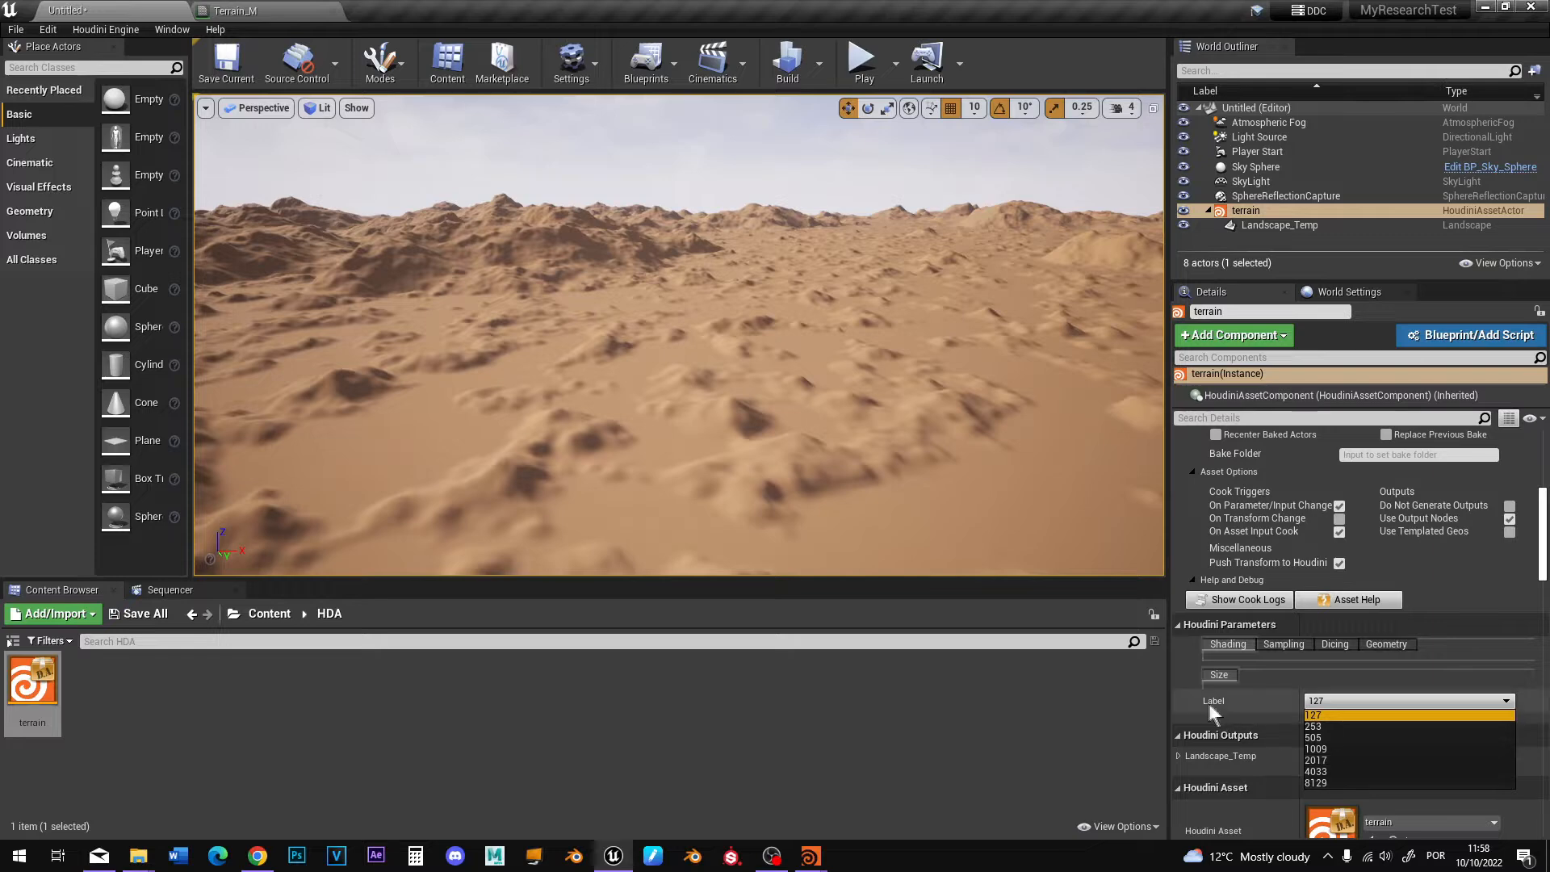
{"action": "left_click", "coordinate": [1324, 748]}
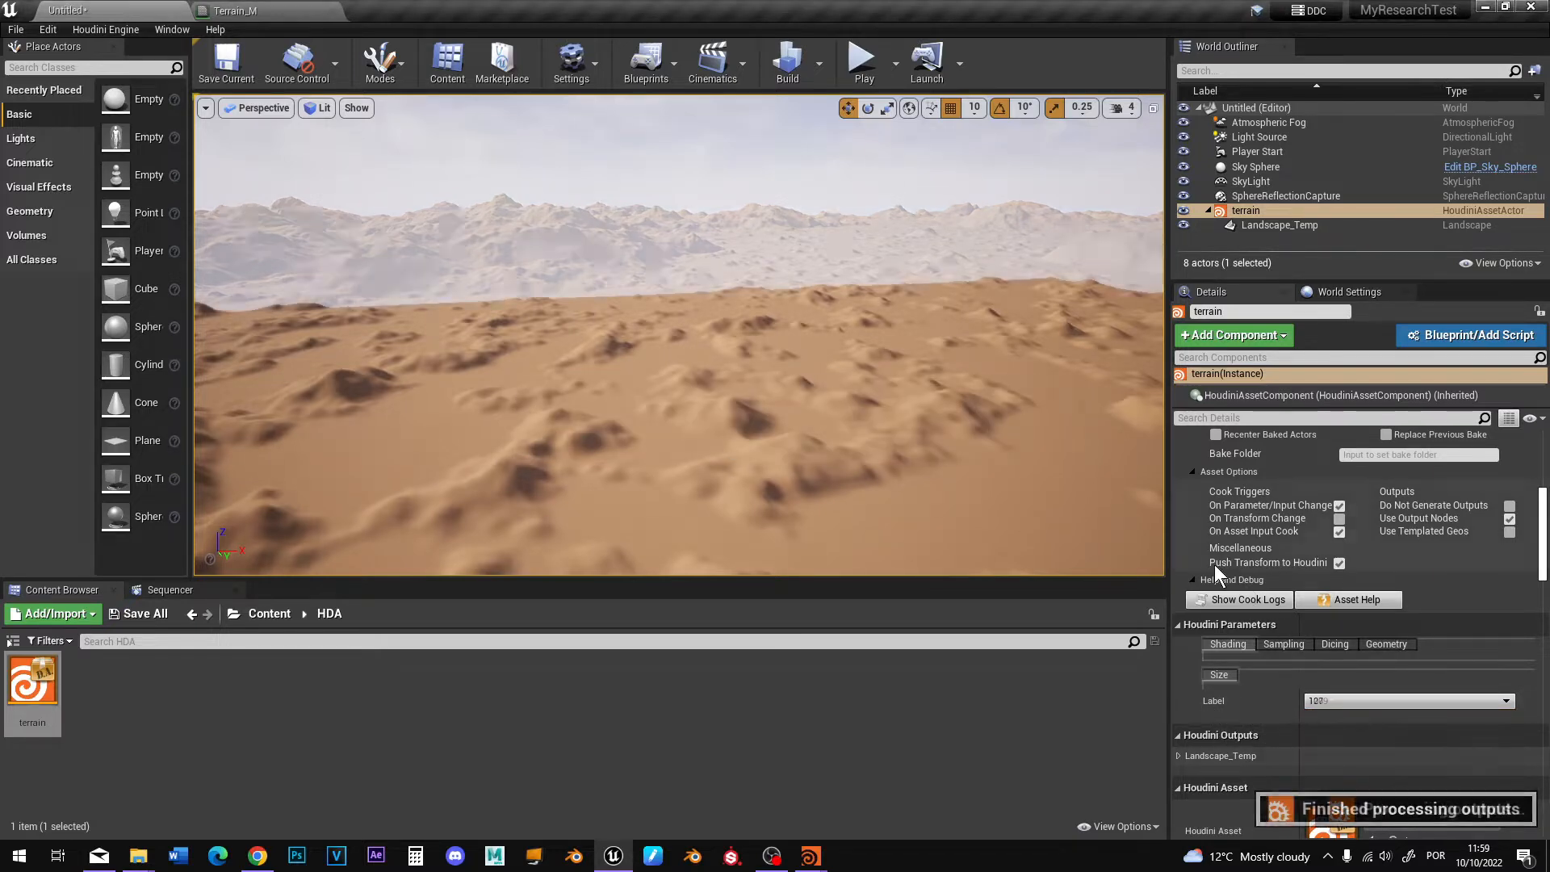
{"action": "left_click", "coordinate": [1334, 705]}
{"action": "left_click", "coordinate": [1329, 723]}
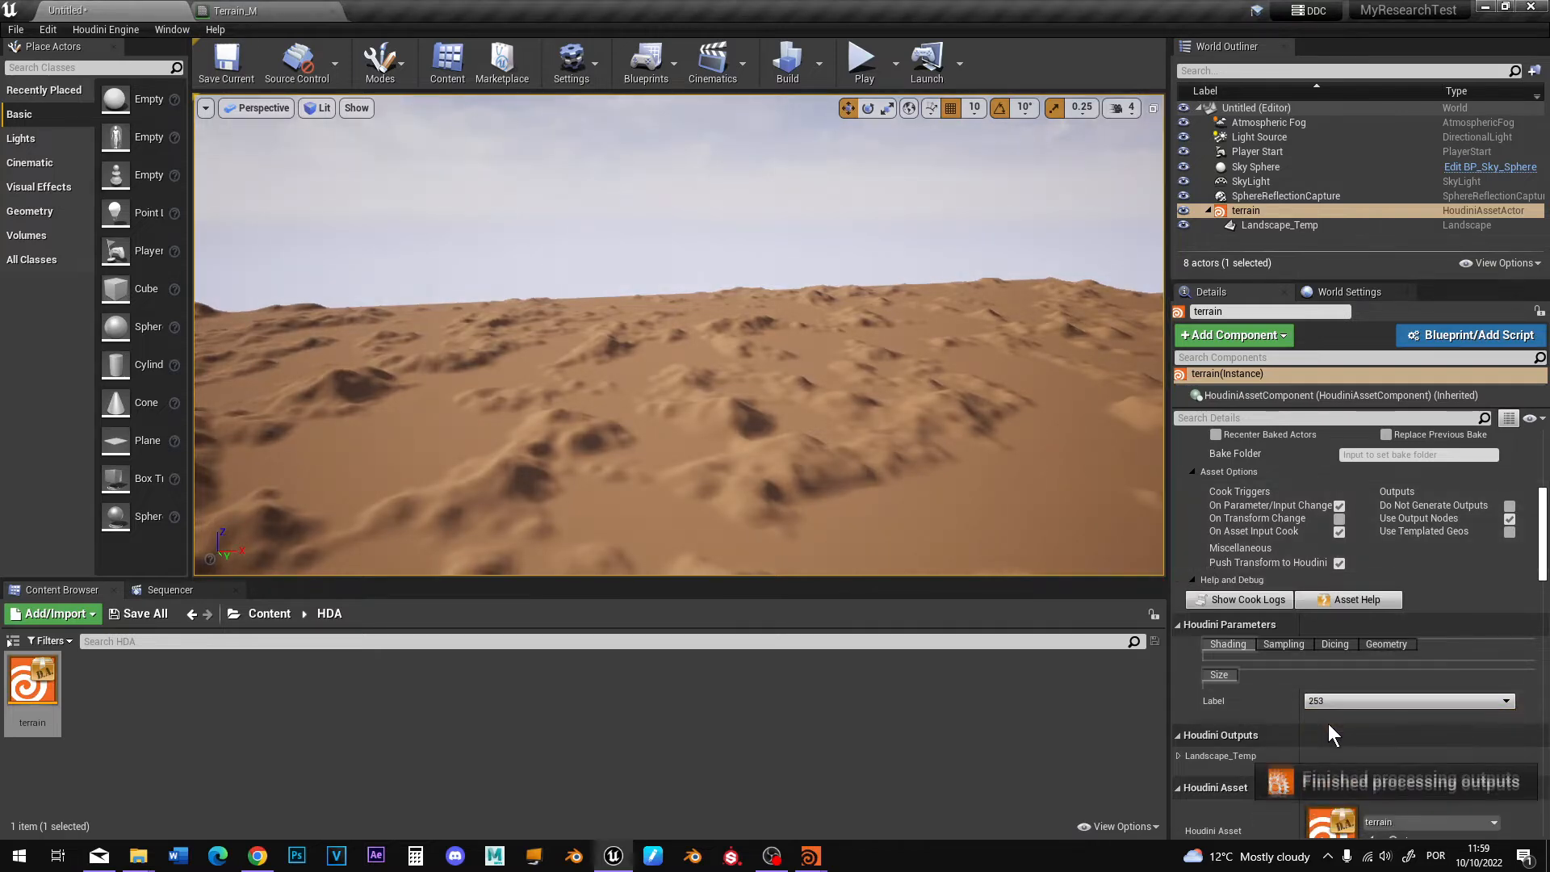
{"action": "right_click_drag", "start_coordinate": [993, 445], "coordinate": [1119, 502]}
Set the terrain asset's size option to 505 and look over the regenerated landscape.
{"action": "left_click", "coordinate": [1328, 702]}
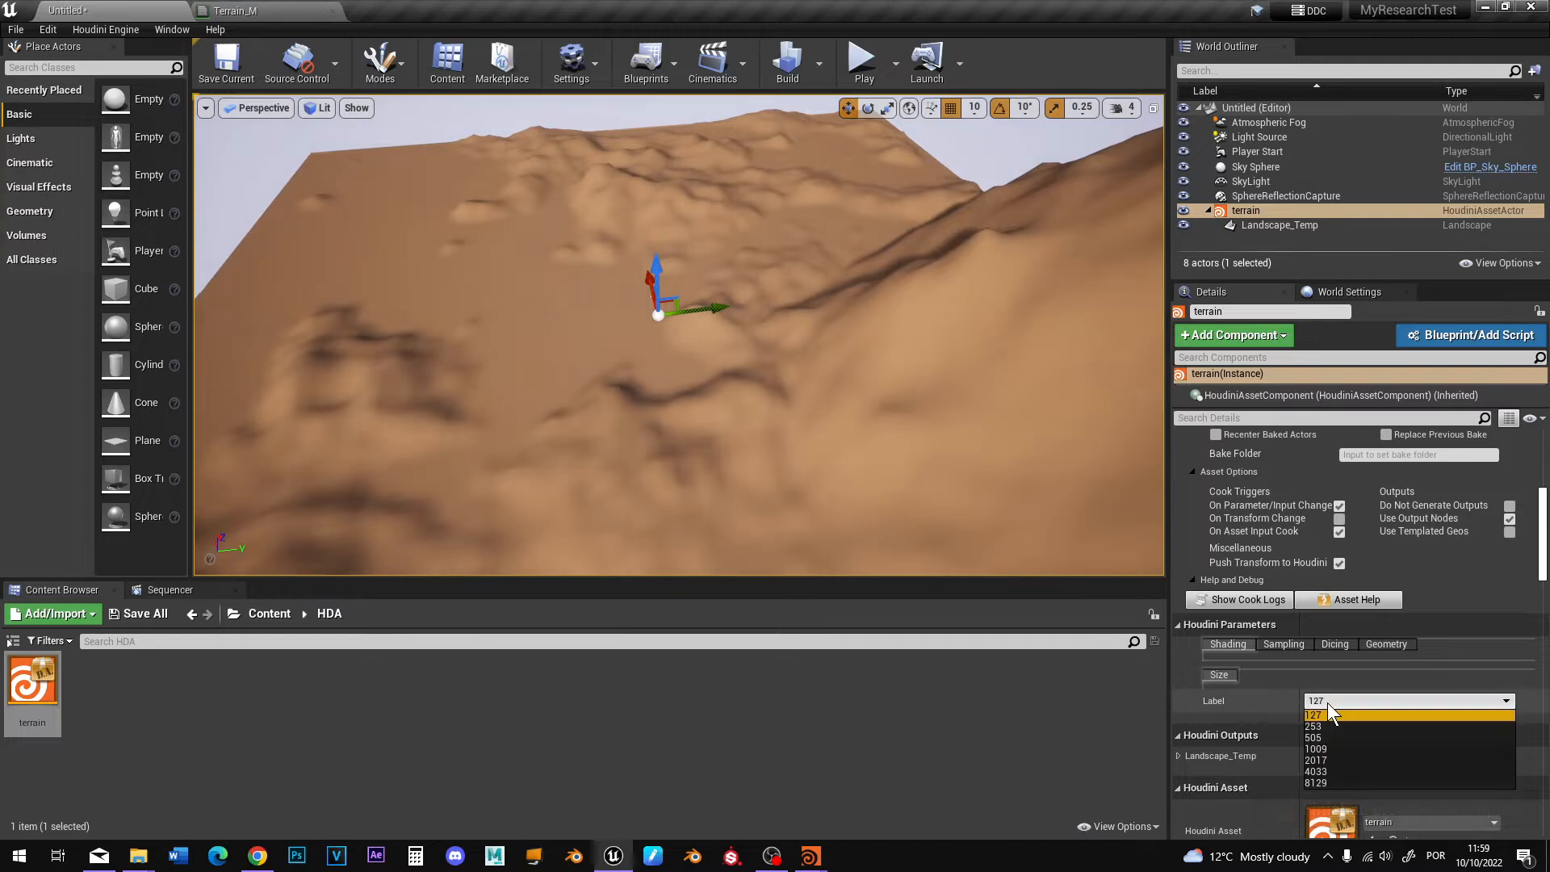
{"action": "left_click", "coordinate": [1334, 739]}
{"action": "right_click_drag", "start_coordinate": [682, 470], "coordinate": [775, 525]}
{"action": "scroll", "coordinate": [683, 470], "scroll_direction": "down", "scroll_amount": 7}
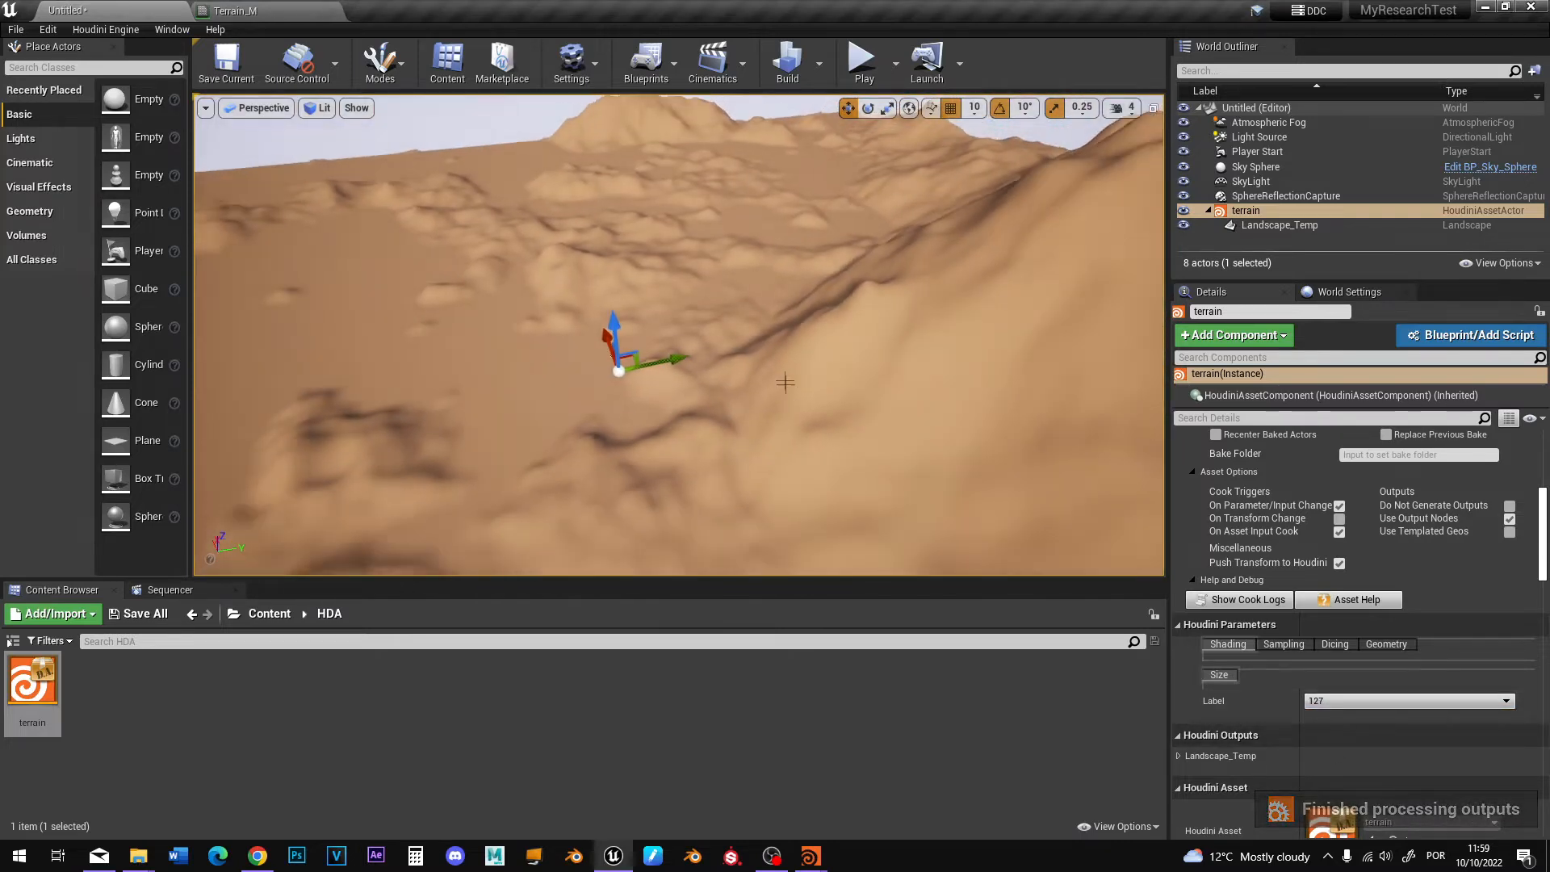
Switch to Houdini and add a Geometry node beside the Terrain object at object level.
{"action": "mouse_move", "coordinate": [824, 863]}
{"action": "left_click", "coordinate": [721, 802]}
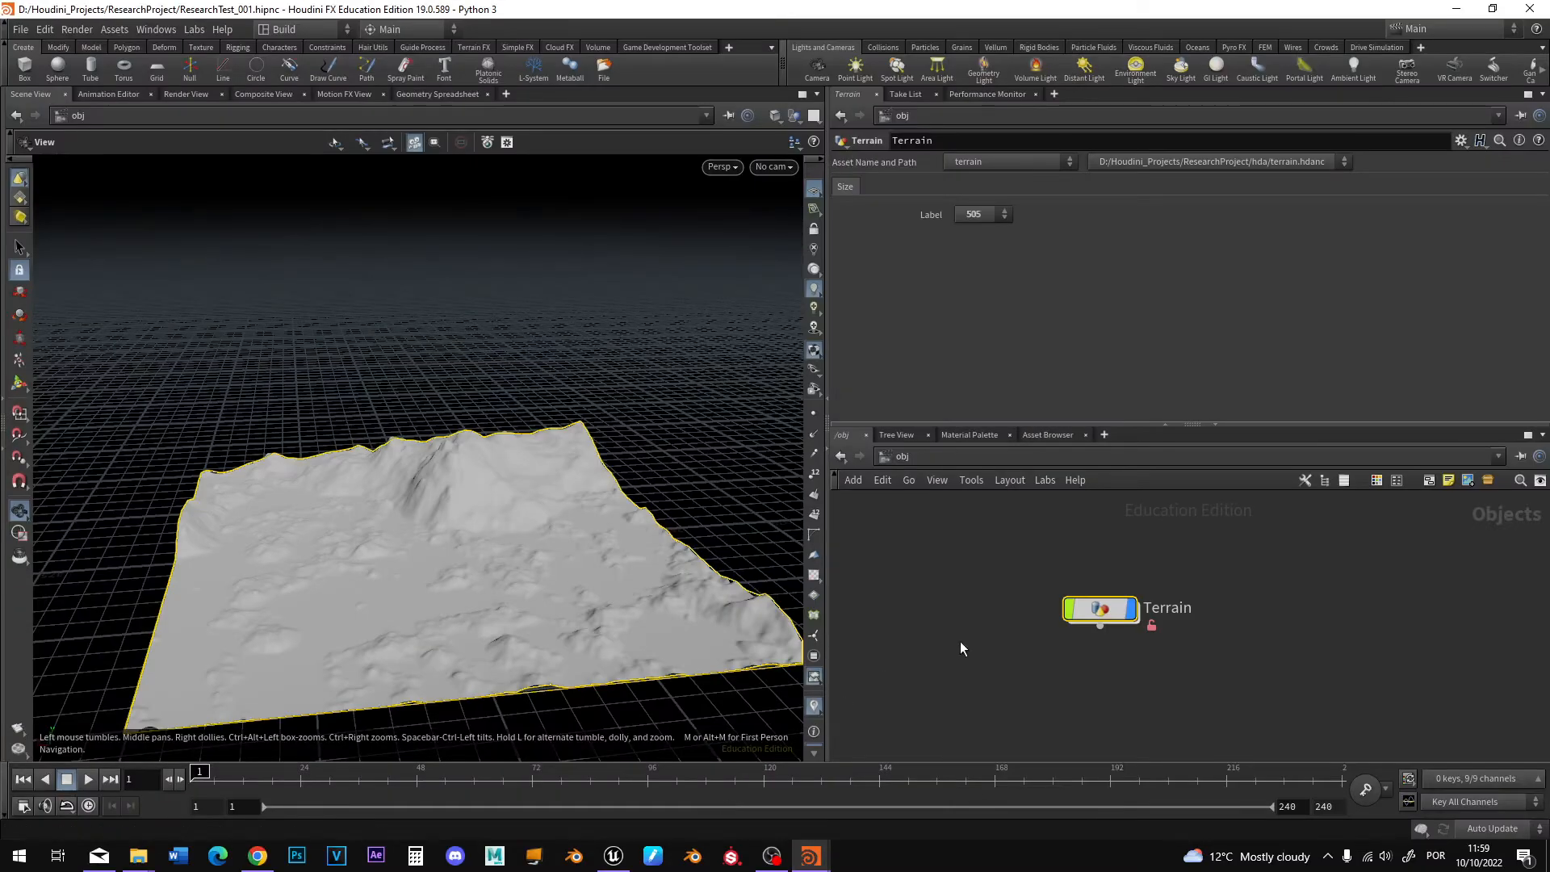
{"action": "left_click", "coordinate": [905, 456]}
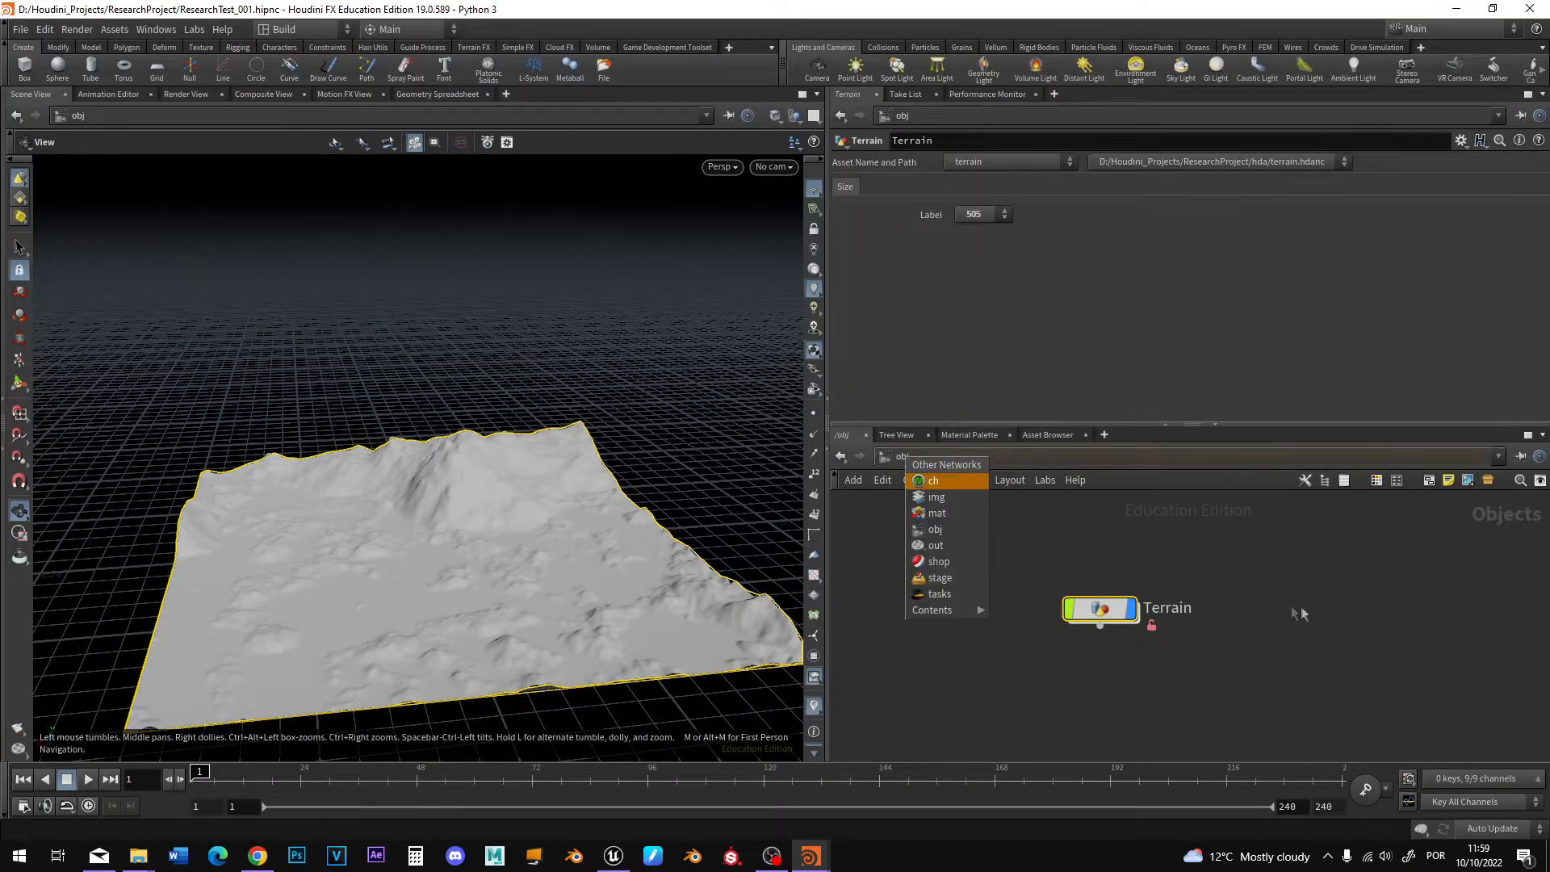
{"action": "left_click", "coordinate": [1282, 683]}
{"action": "scroll", "coordinate": [1231, 671], "scroll_direction": "down", "scroll_amount": 4}
{"action": "right_click_drag", "start_coordinate": [1295, 661], "coordinate": [1353, 633]}
{"action": "middle_click_drag", "start_coordinate": [1353, 633], "coordinate": [1007, 699]}
{"action": "scroll", "coordinate": [1105, 652], "scroll_direction": "down", "scroll_amount": 3}
{"action": "scroll", "coordinate": [1104, 646], "scroll_direction": "up", "scroll_amount": 3}
{"action": "key", "text": "Tab"}
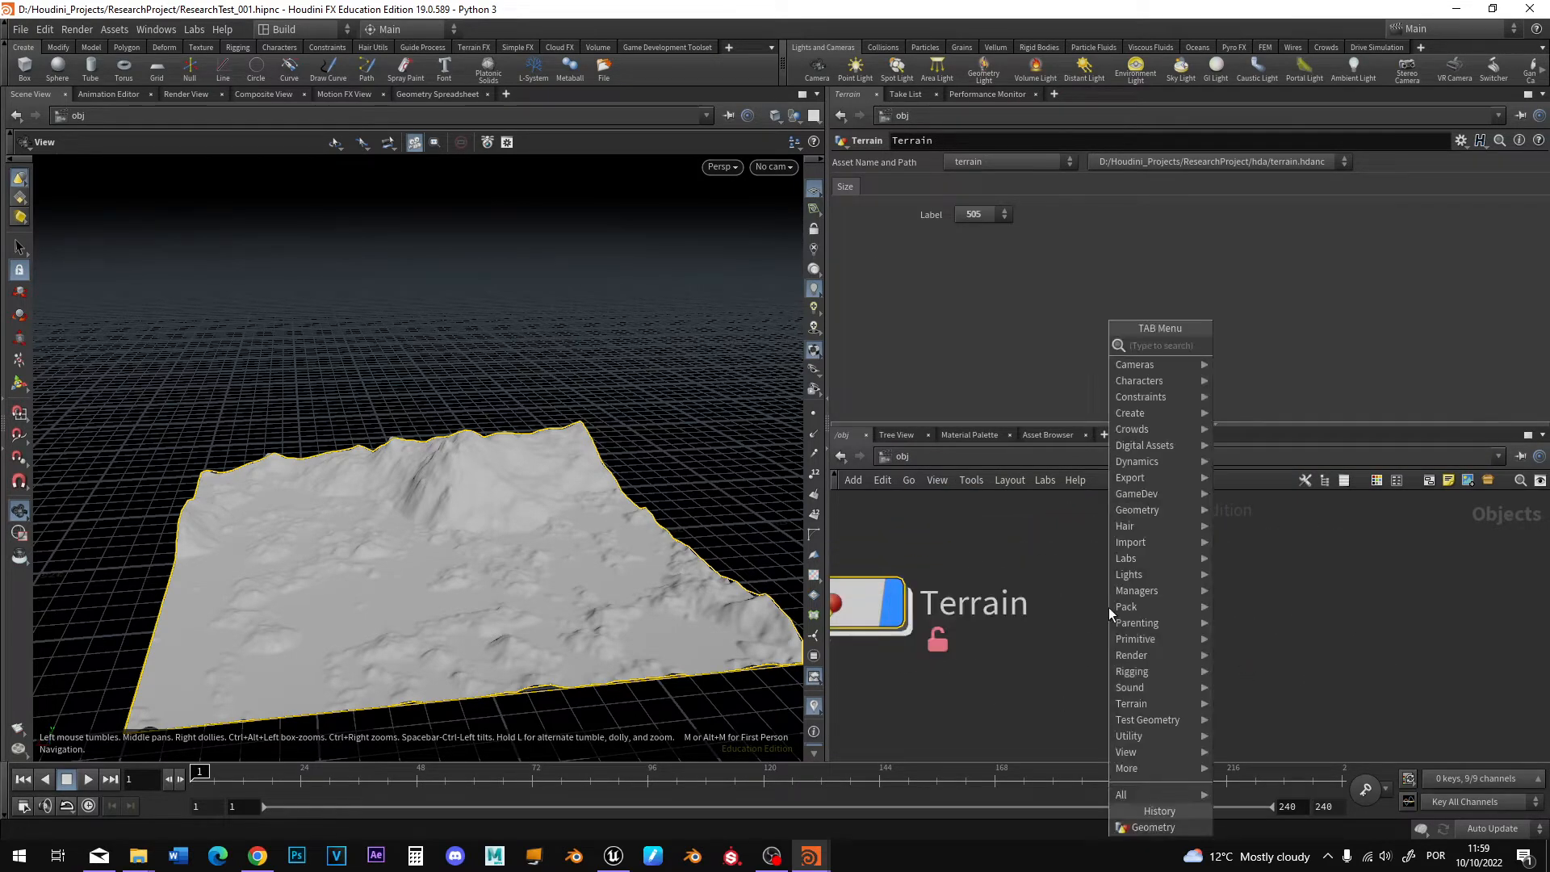
{"action": "type", "text": "geo"}
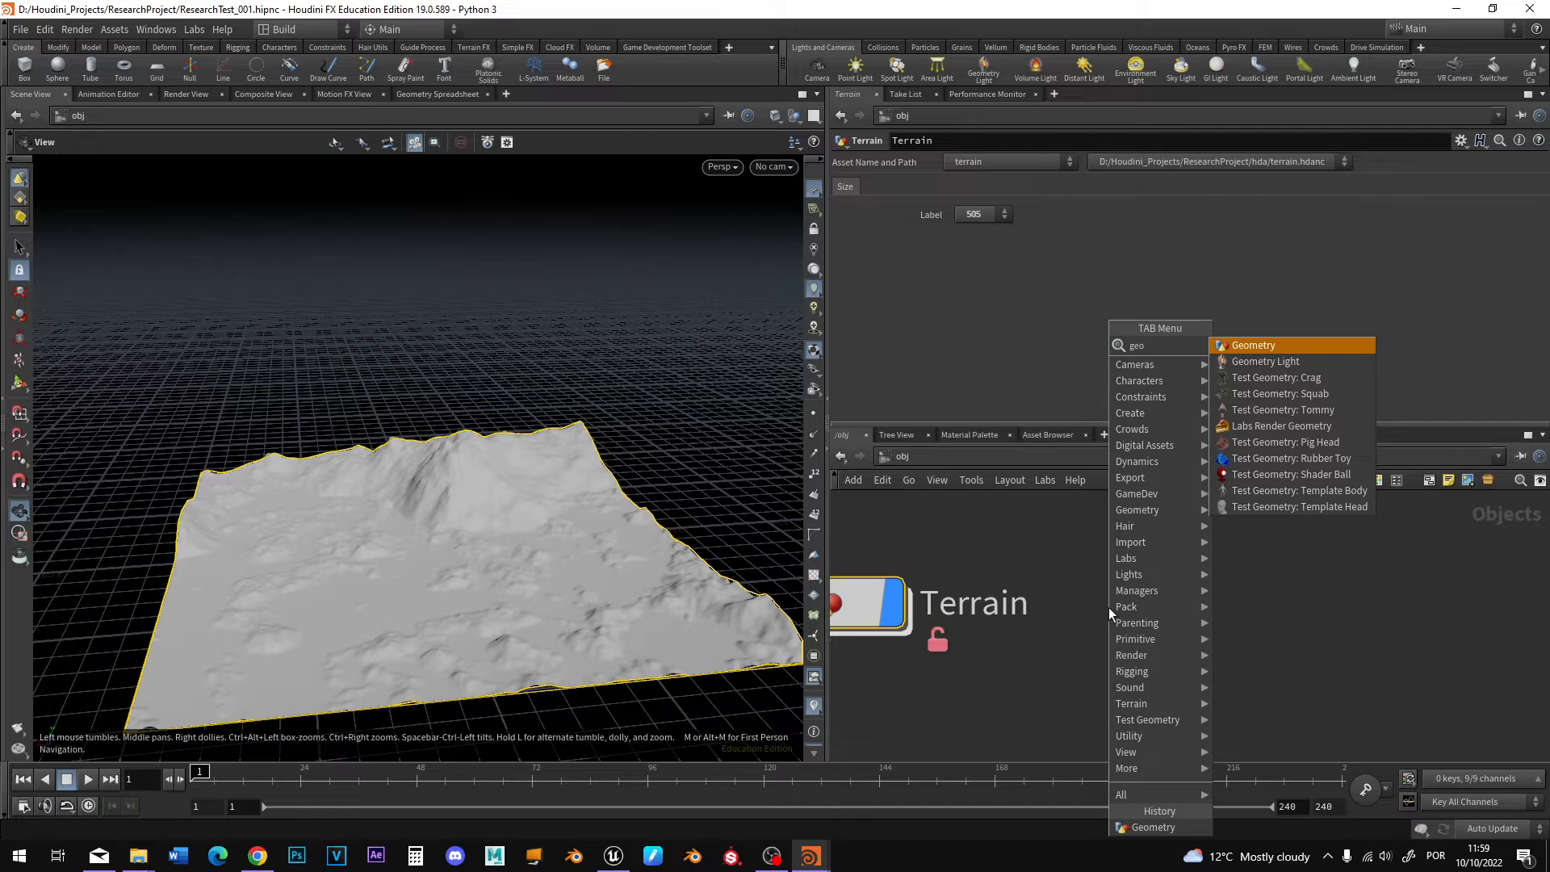
{"action": "key", "text": "Return"}
{"action": "left_click", "coordinate": [1174, 613]}
Rename the new Geometry node to tree.
{"action": "double_click", "coordinate": [1303, 614]}
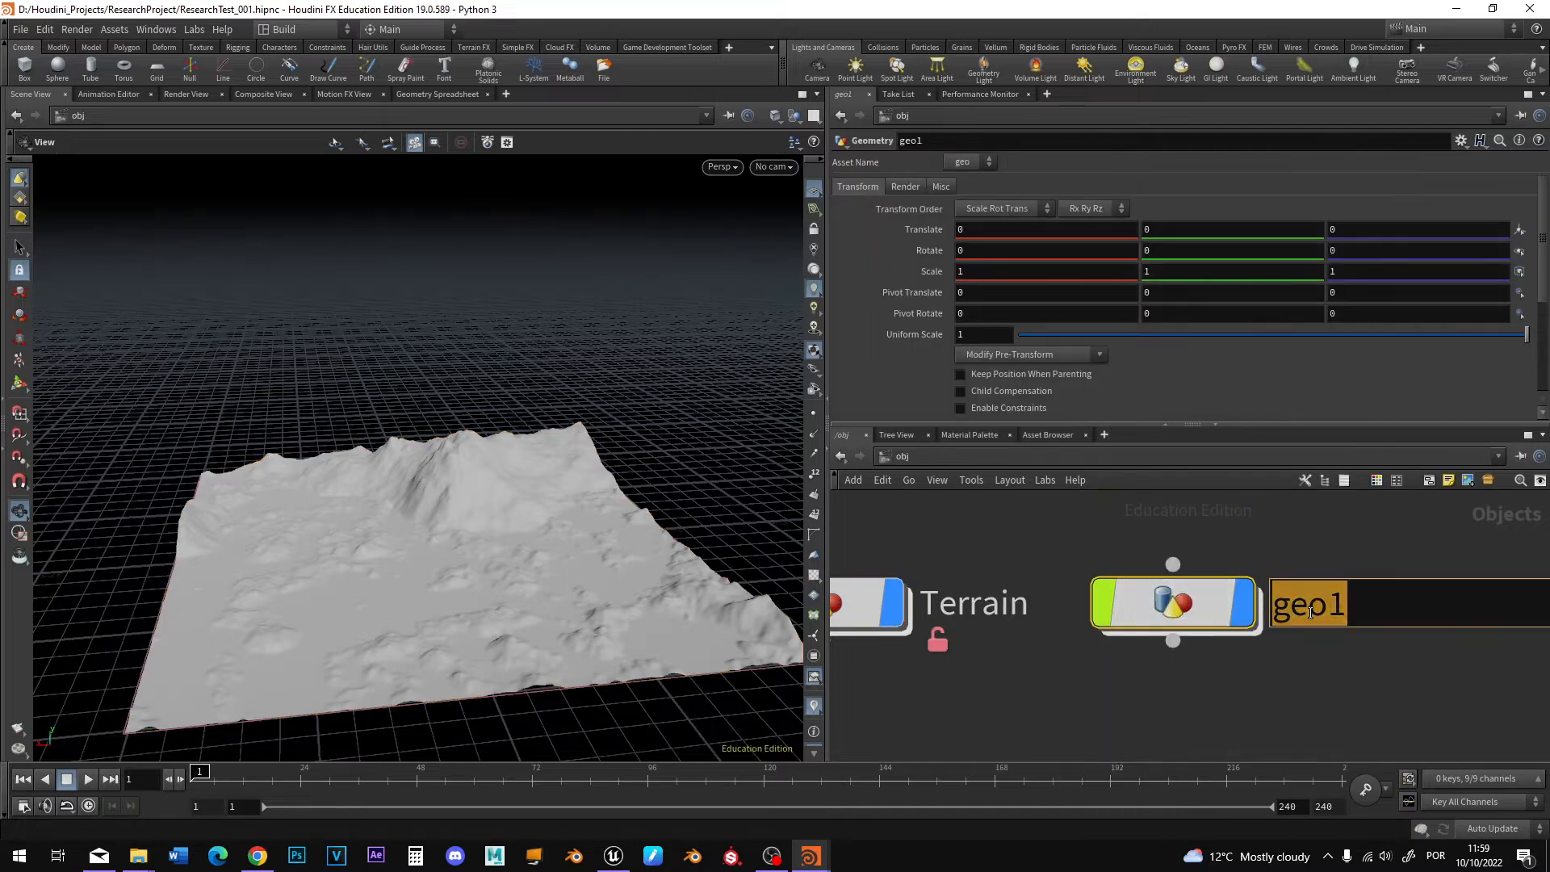
{"action": "type", "text": "tree"}
{"action": "key", "text": "Return"}
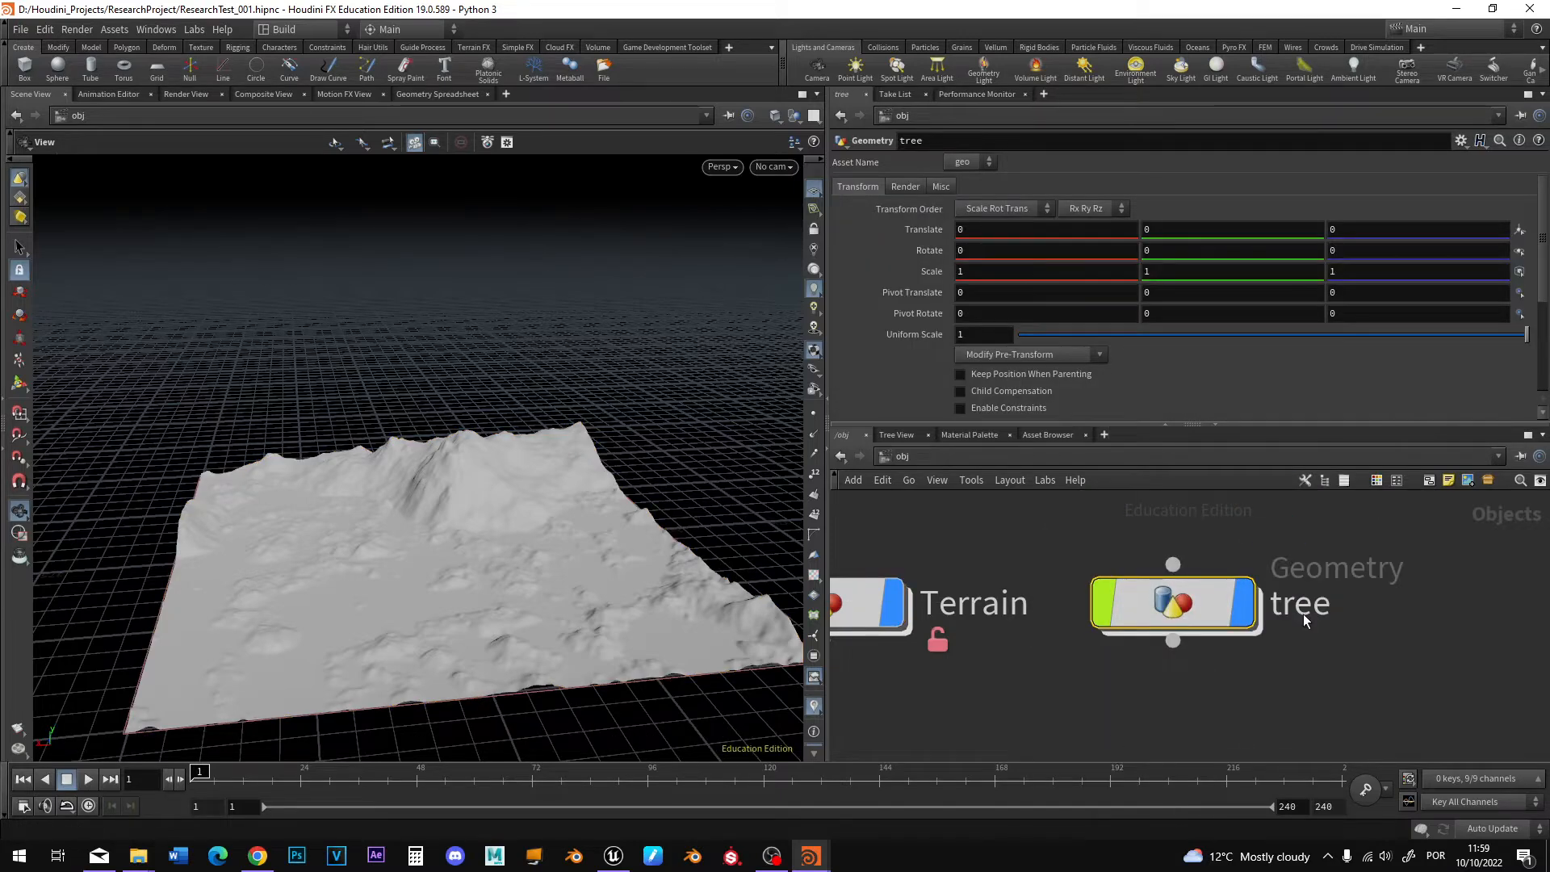
Go inside the tree node and add a Labs Tree Trunk Generator.
{"action": "mouse_move", "coordinate": [1185, 612]}
{"action": "double_click", "coordinate": [1183, 614]}
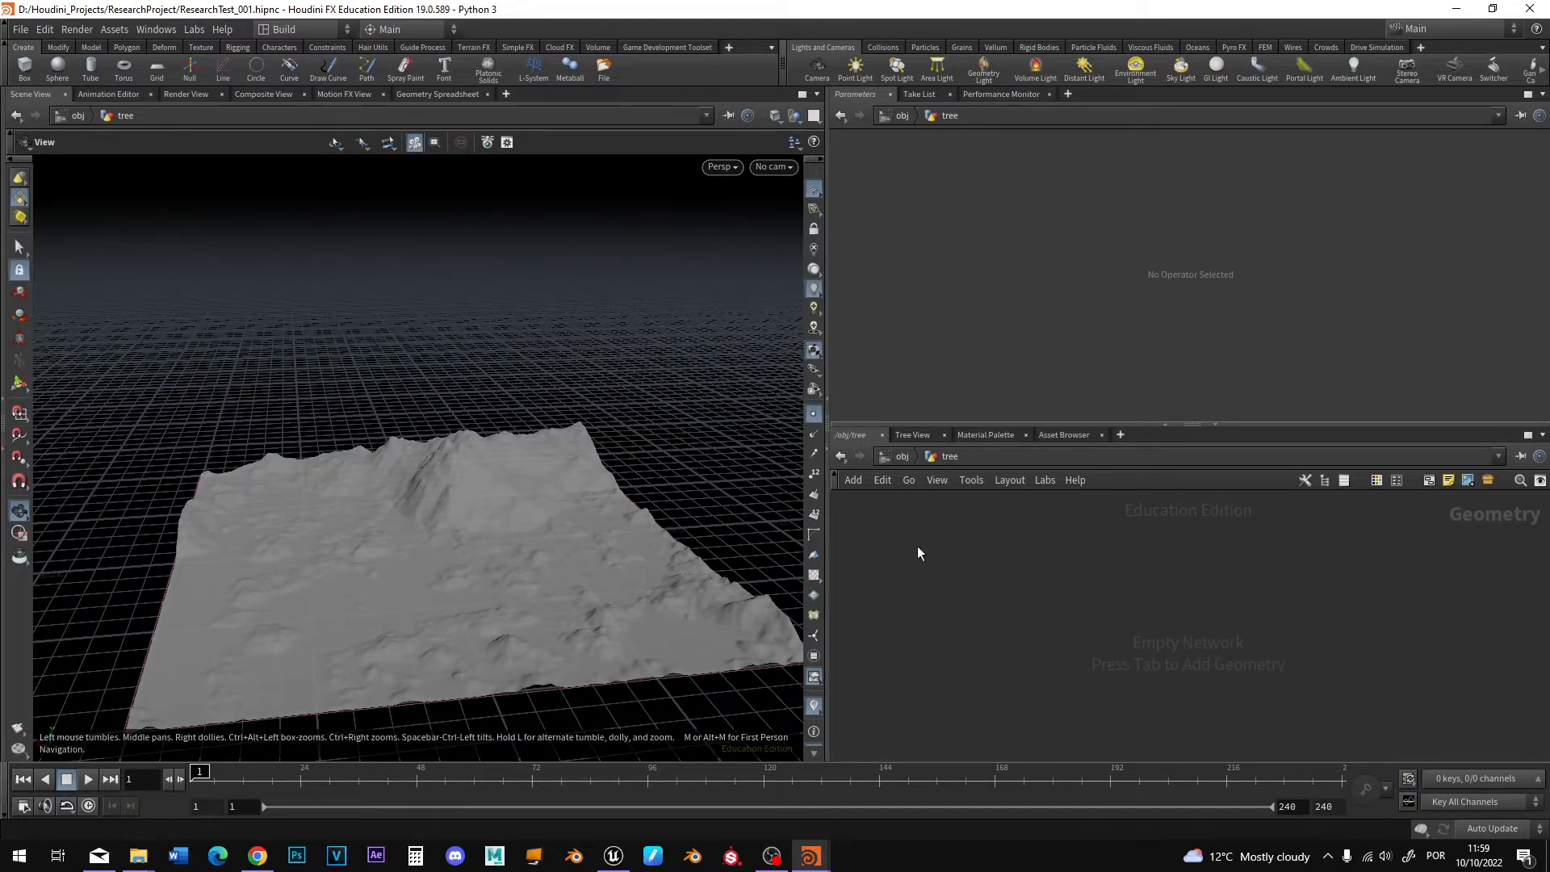
{"action": "key", "text": "Tab"}
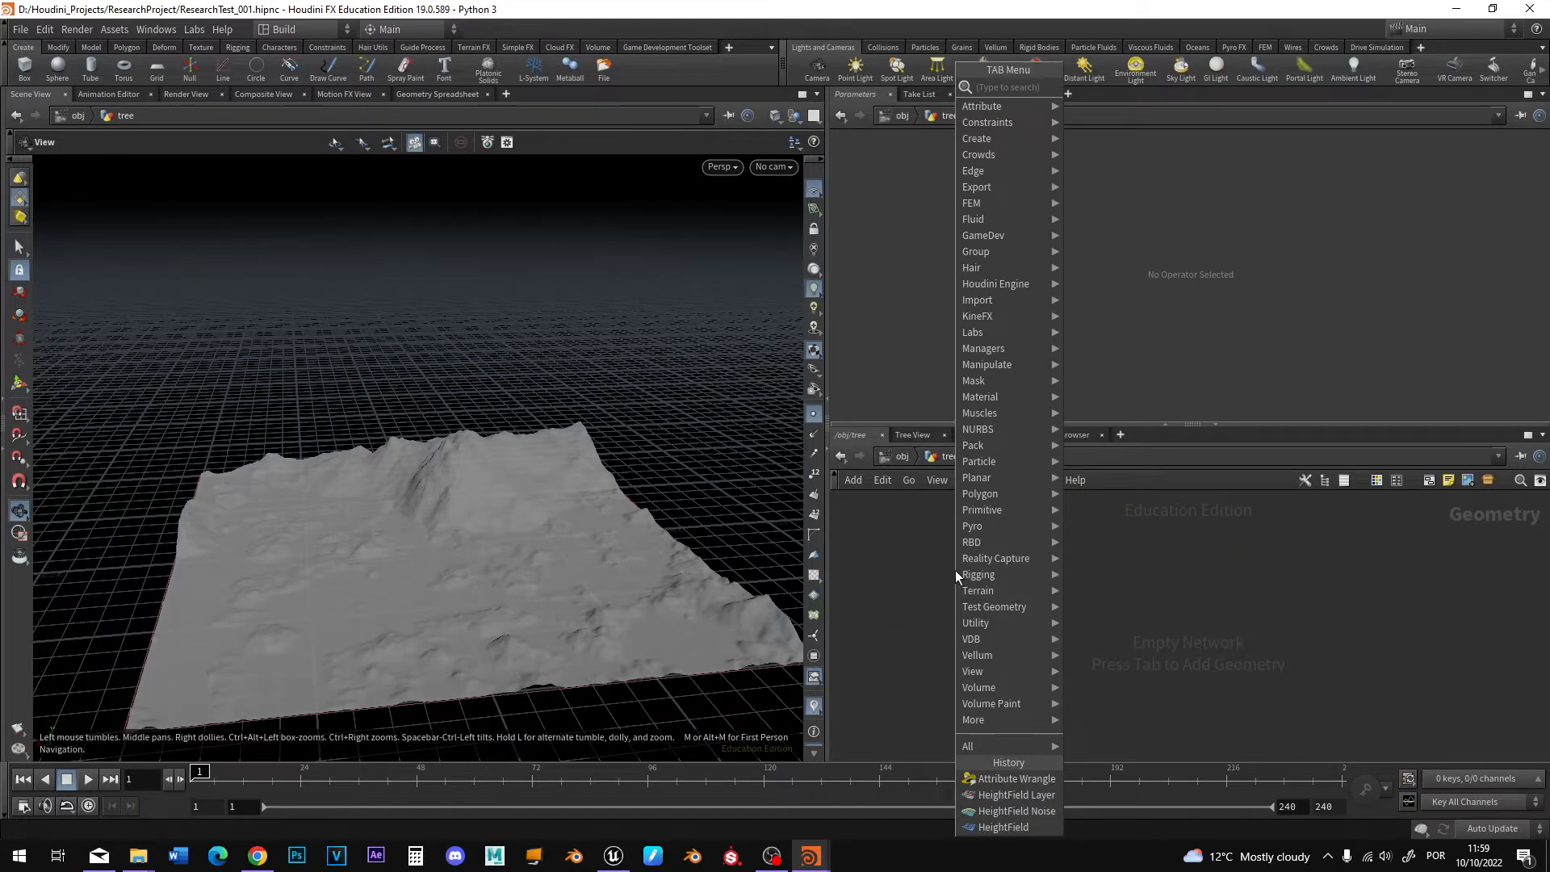
{"action": "type", "text": "tree"}
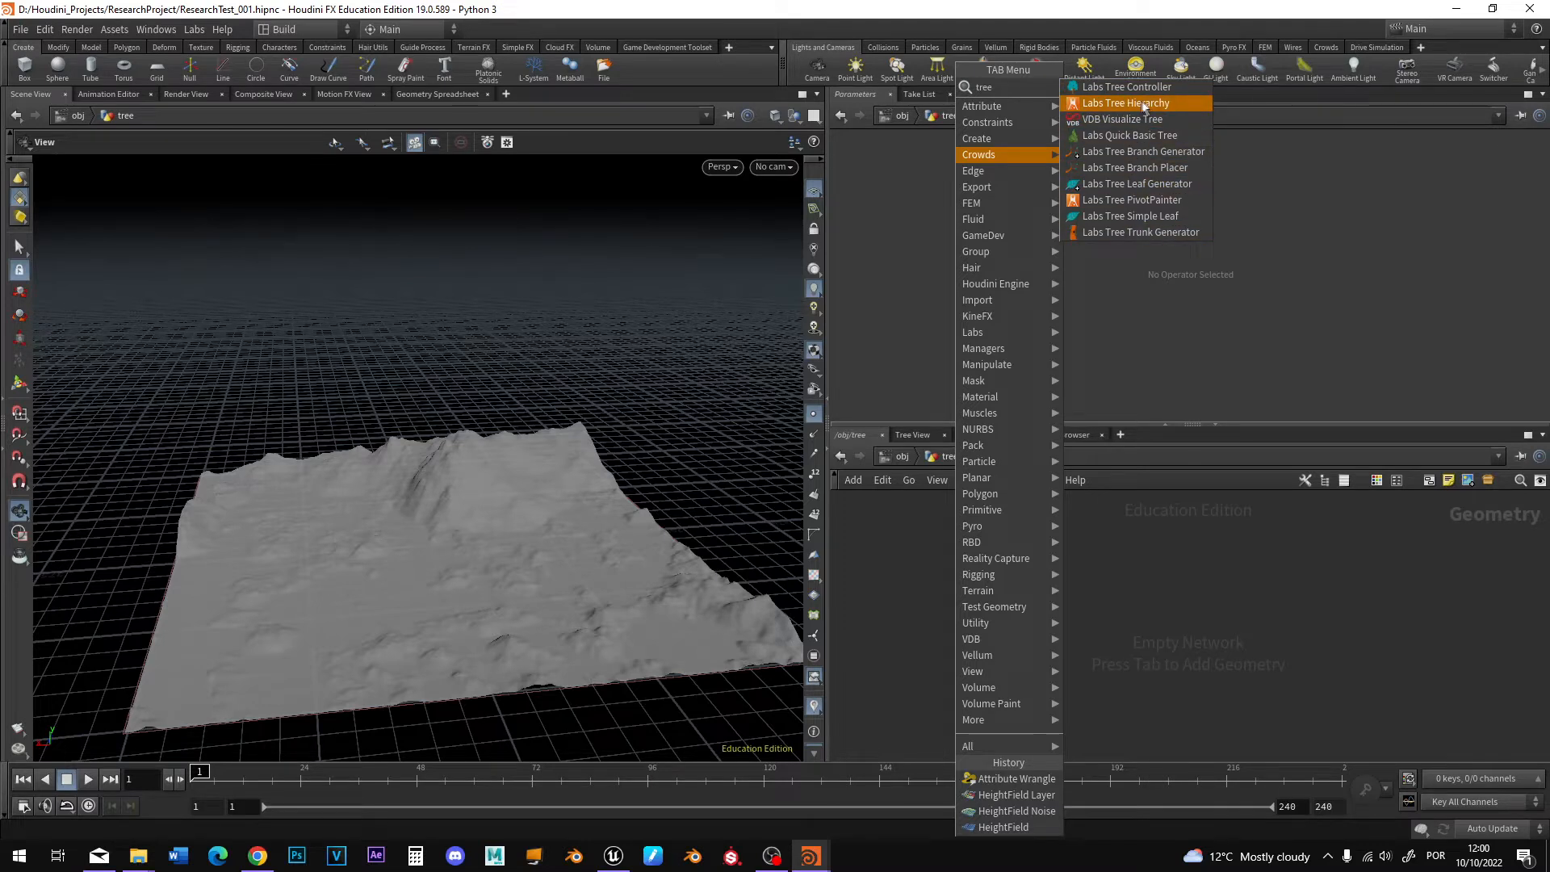
{"action": "left_click", "coordinate": [1122, 233]}
{"action": "left_click", "coordinate": [1028, 574]}
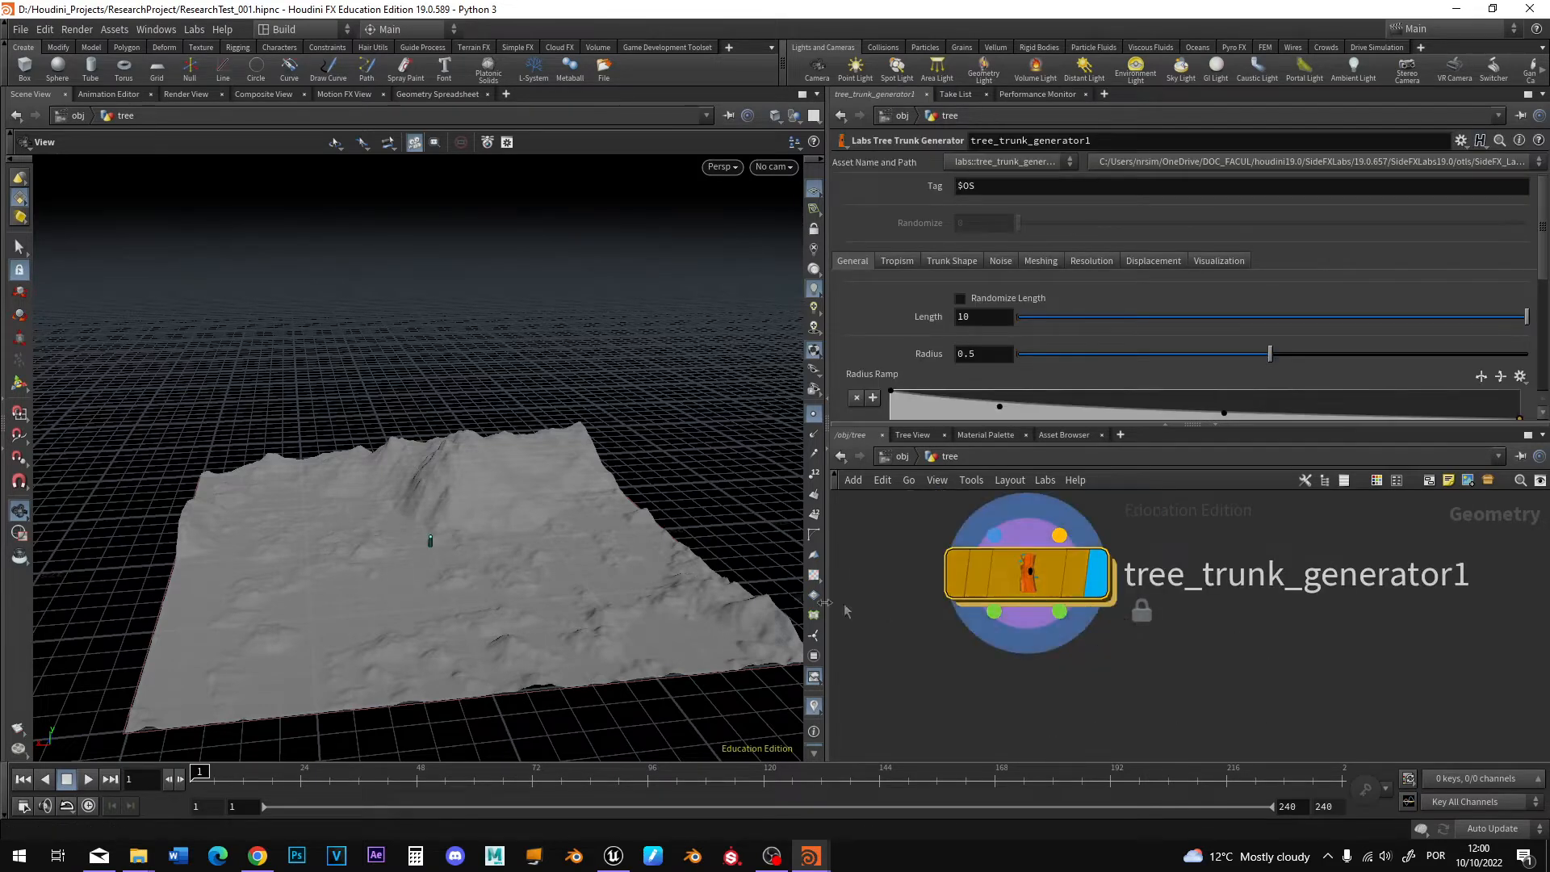
Hide the other objects in the viewport and frame the trunk with point display turned off.
{"action": "left_click", "coordinate": [814, 189]}
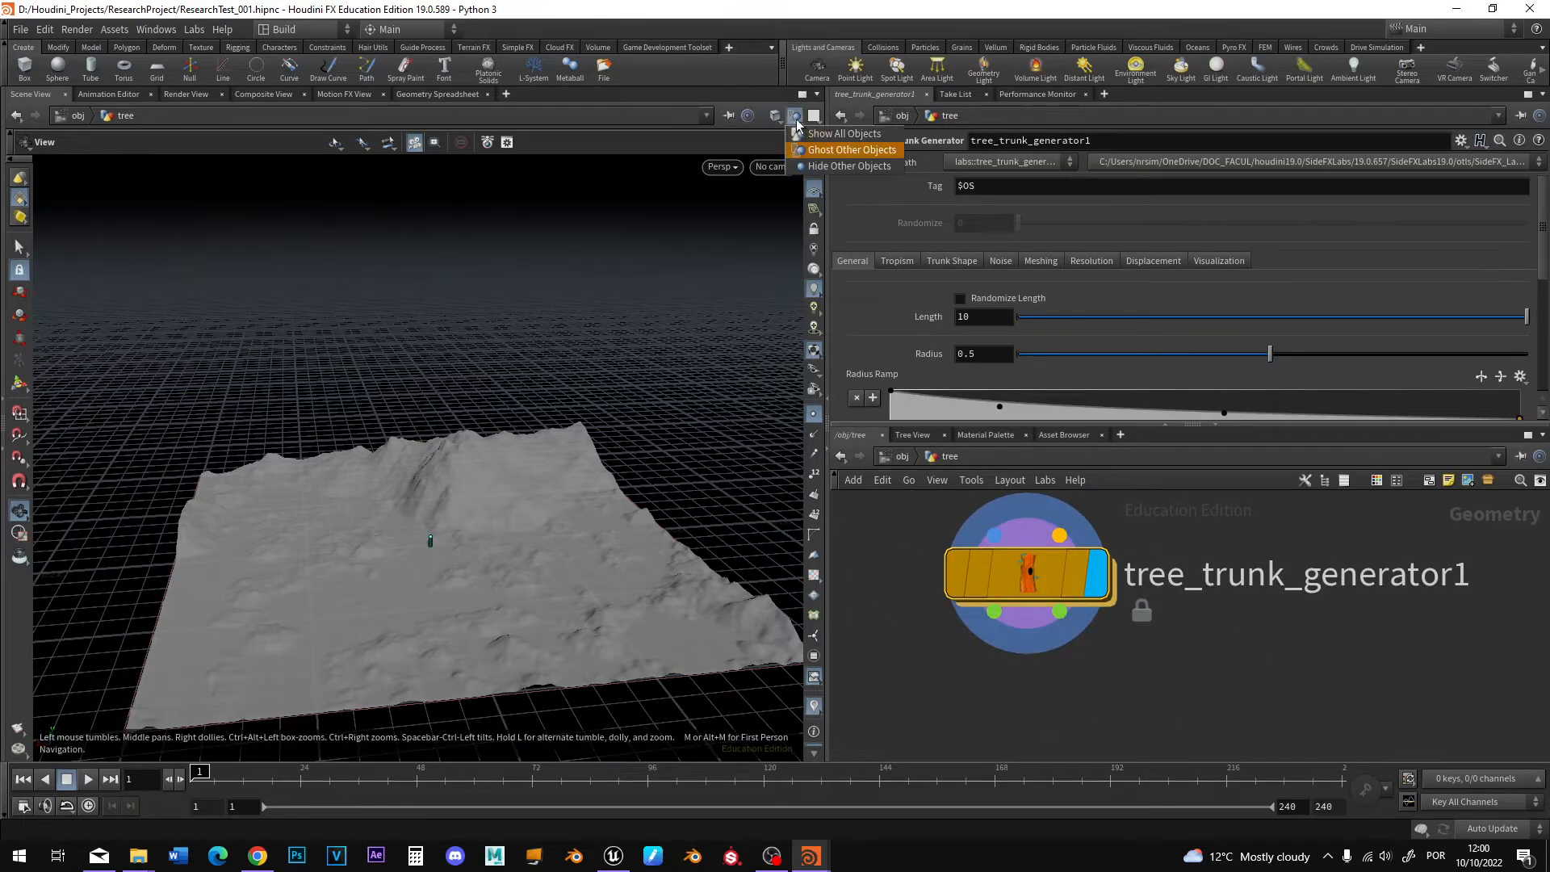
{"action": "left_click", "coordinate": [812, 170]}
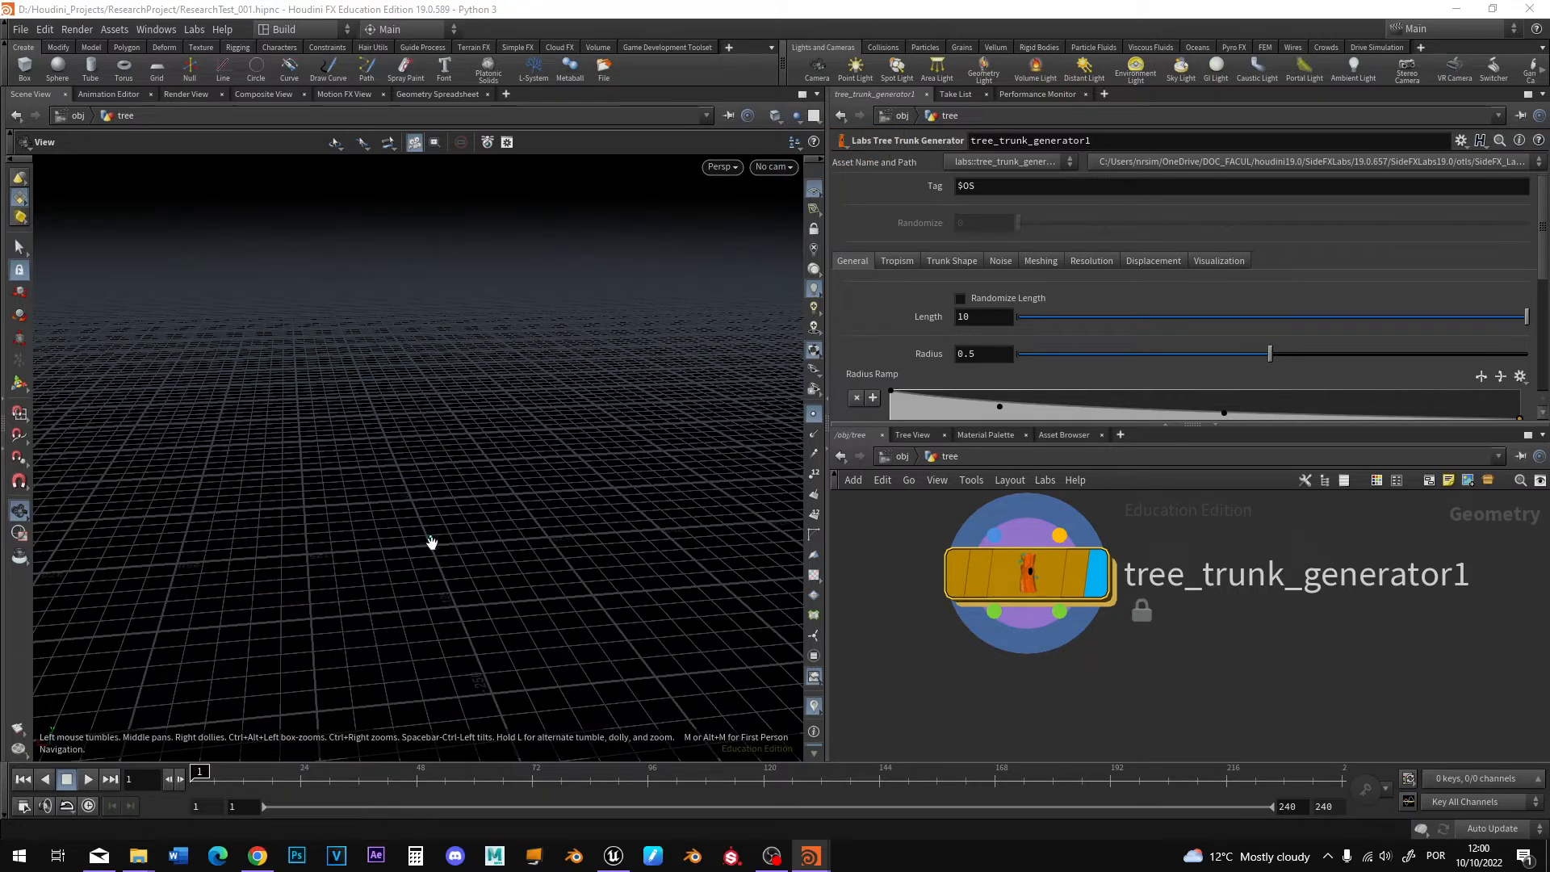
{"action": "key", "text": "f"}
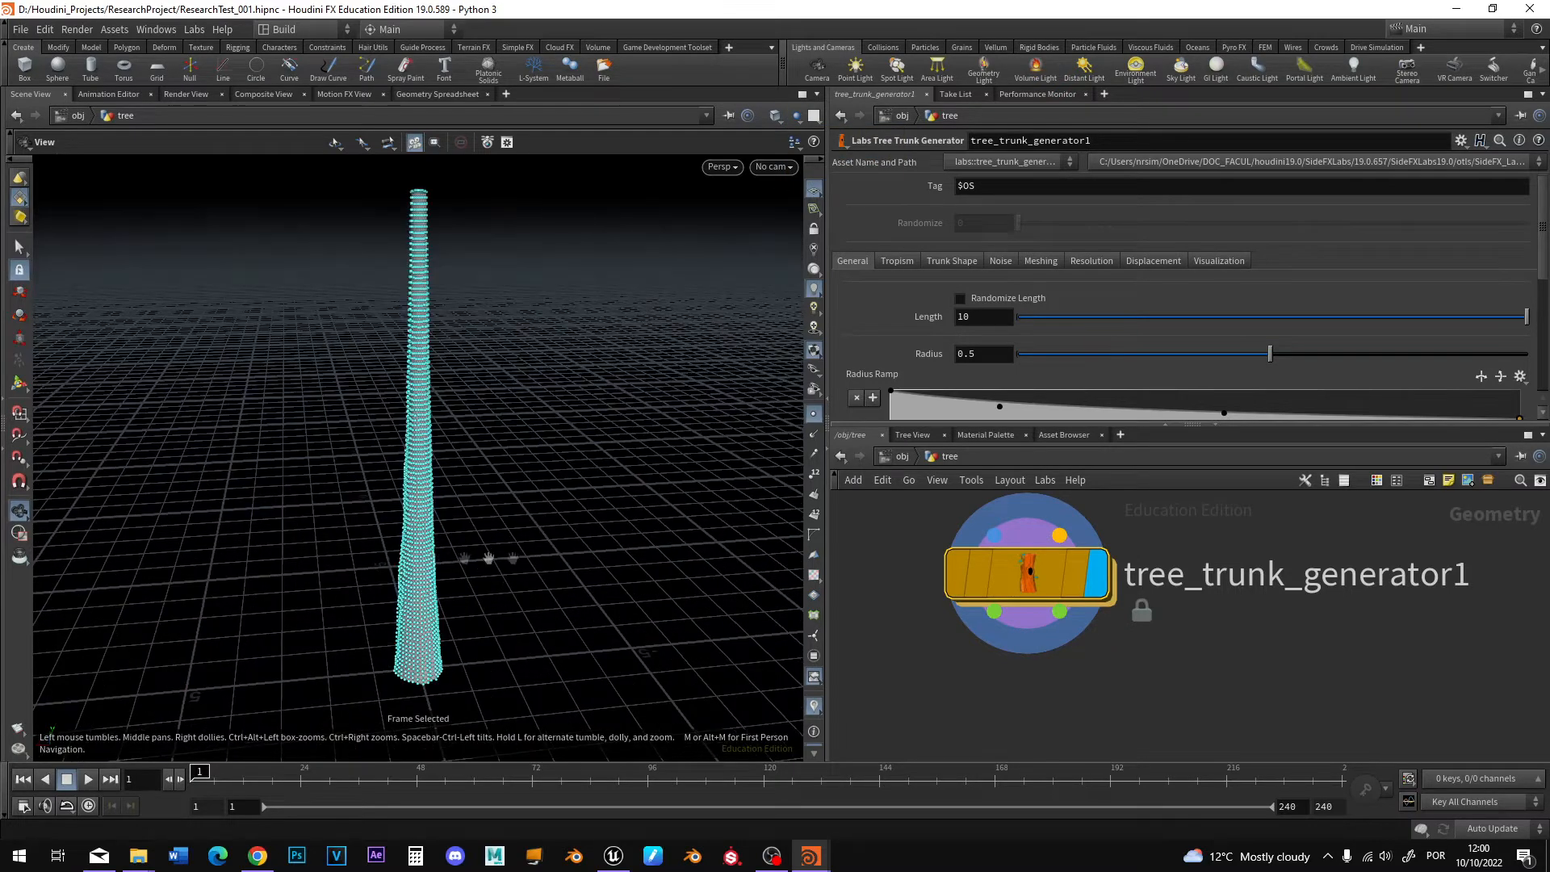
{"action": "left_click", "coordinate": [814, 413]}
{"action": "left_click_drag", "start_coordinate": [460, 443], "coordinate": [436, 388]}
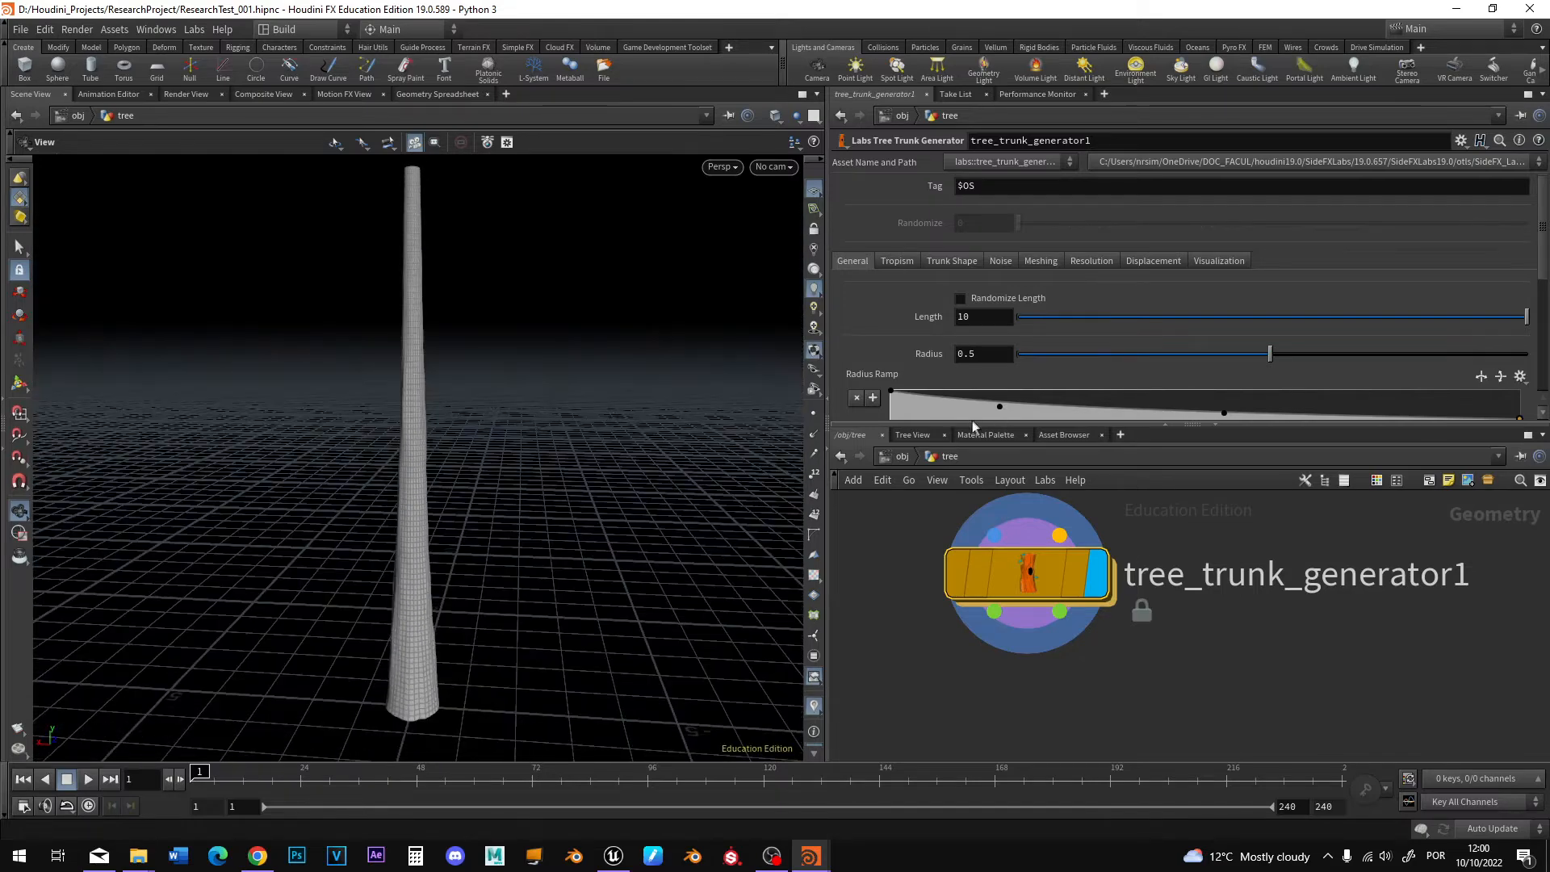
Set the trunk's length to 9.78 and slightly adjust the points of its radius ramp.
{"action": "left_click_drag", "start_coordinate": [972, 425], "coordinate": [973, 556]}
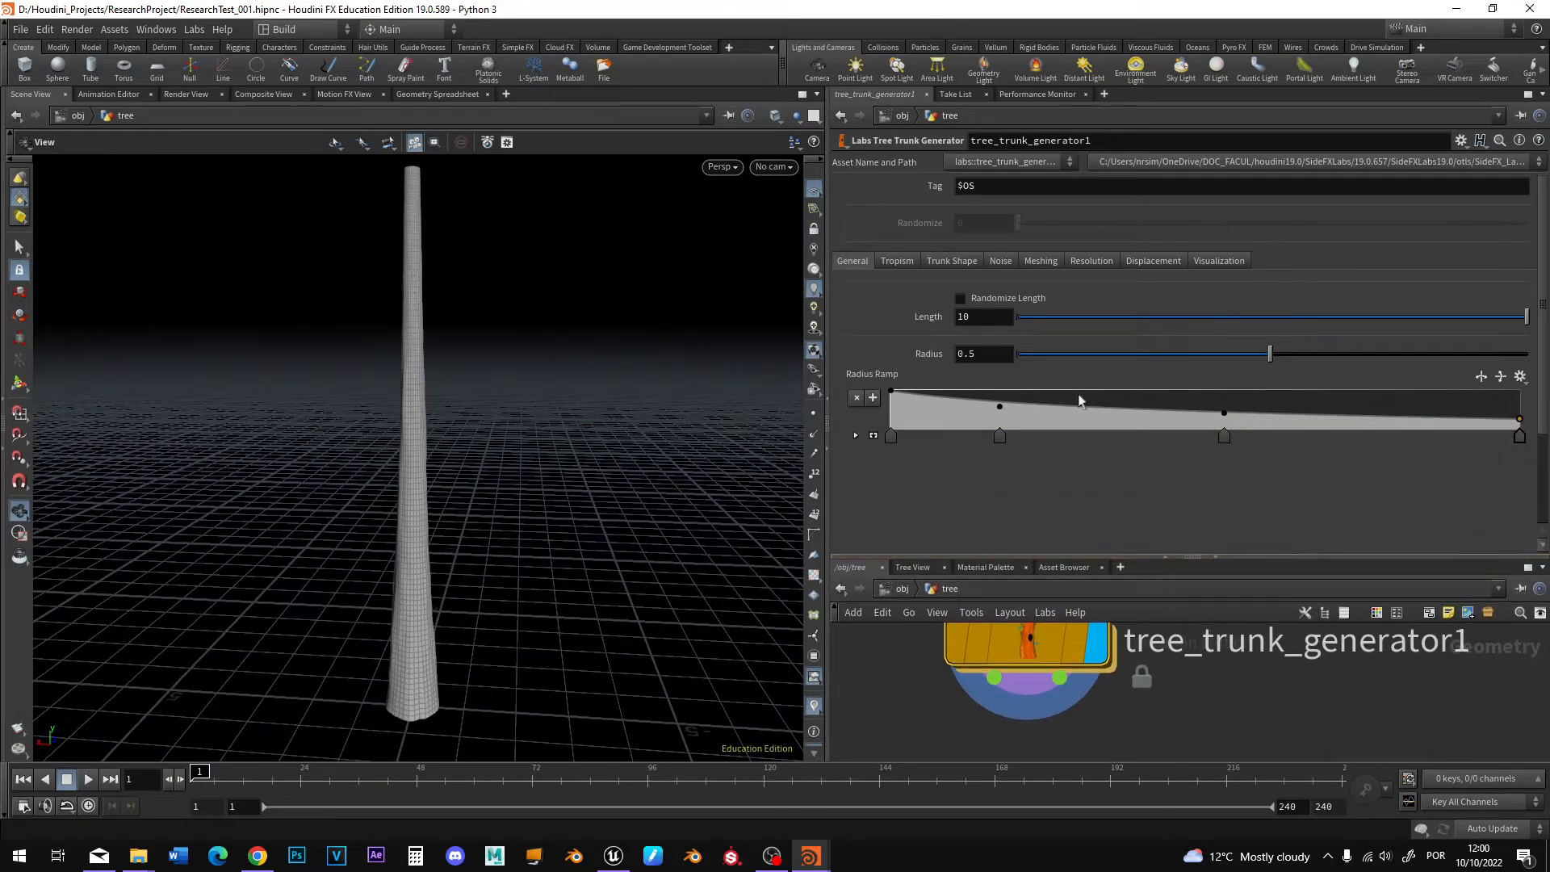
{"action": "mouse_move", "coordinate": [1527, 319]}
{"action": "left_mouse_down"}
{"action": "mouse_move", "coordinate": [1156, 323]}
{"action": "mouse_move", "coordinate": [1518, 337]}
{"action": "left_mouse_up"}
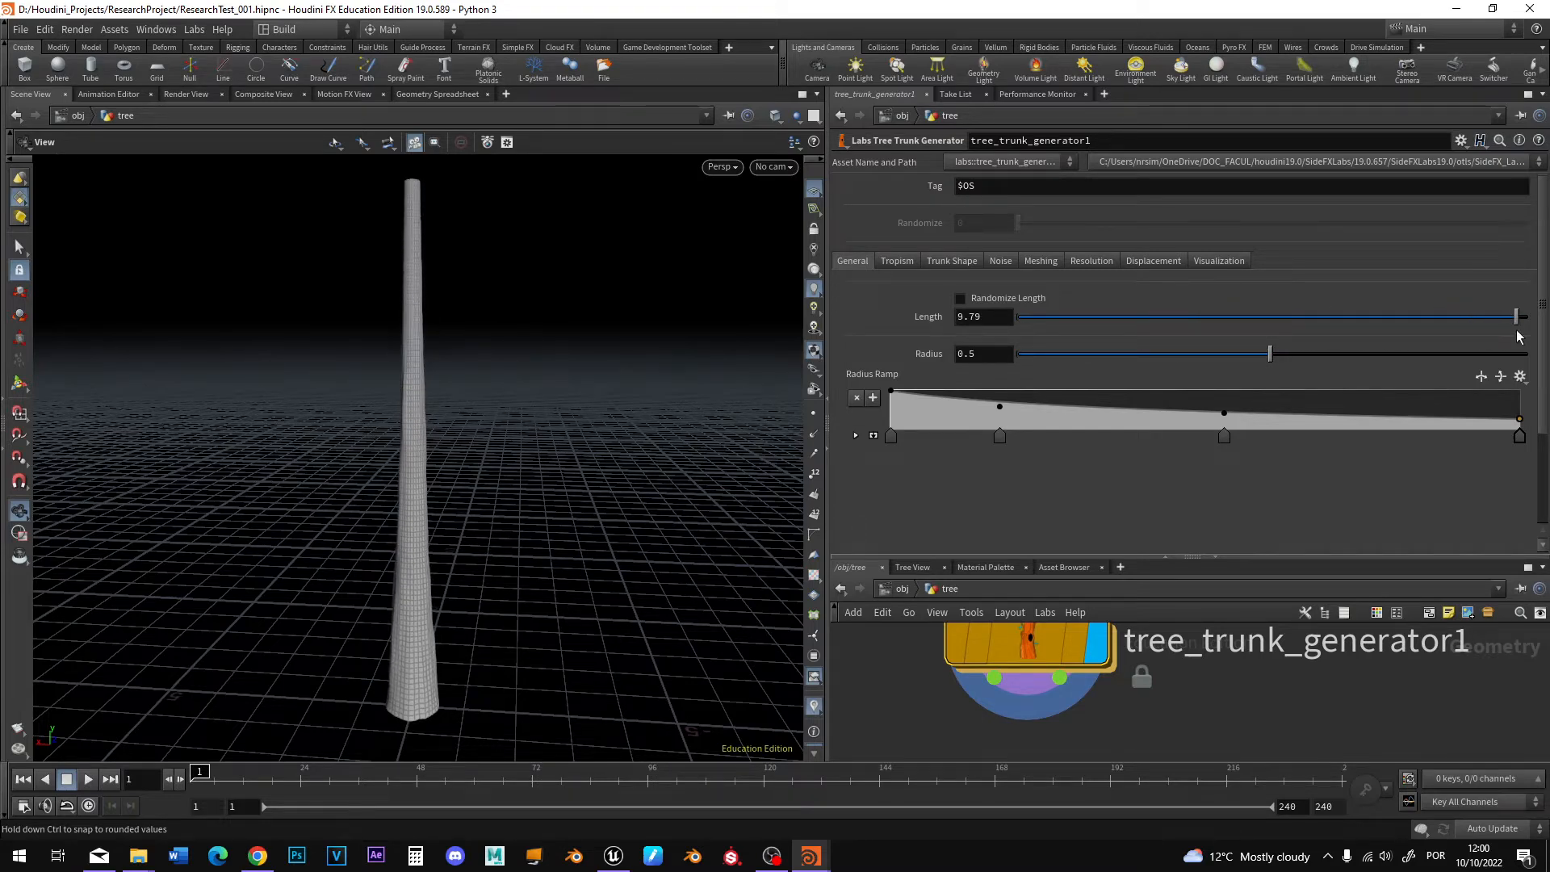
{"action": "mouse_move", "coordinate": [892, 395]}
{"action": "left_mouse_down"}
{"action": "mouse_move", "coordinate": [891, 433]}
{"action": "mouse_move", "coordinate": [893, 390]}
{"action": "left_mouse_up"}
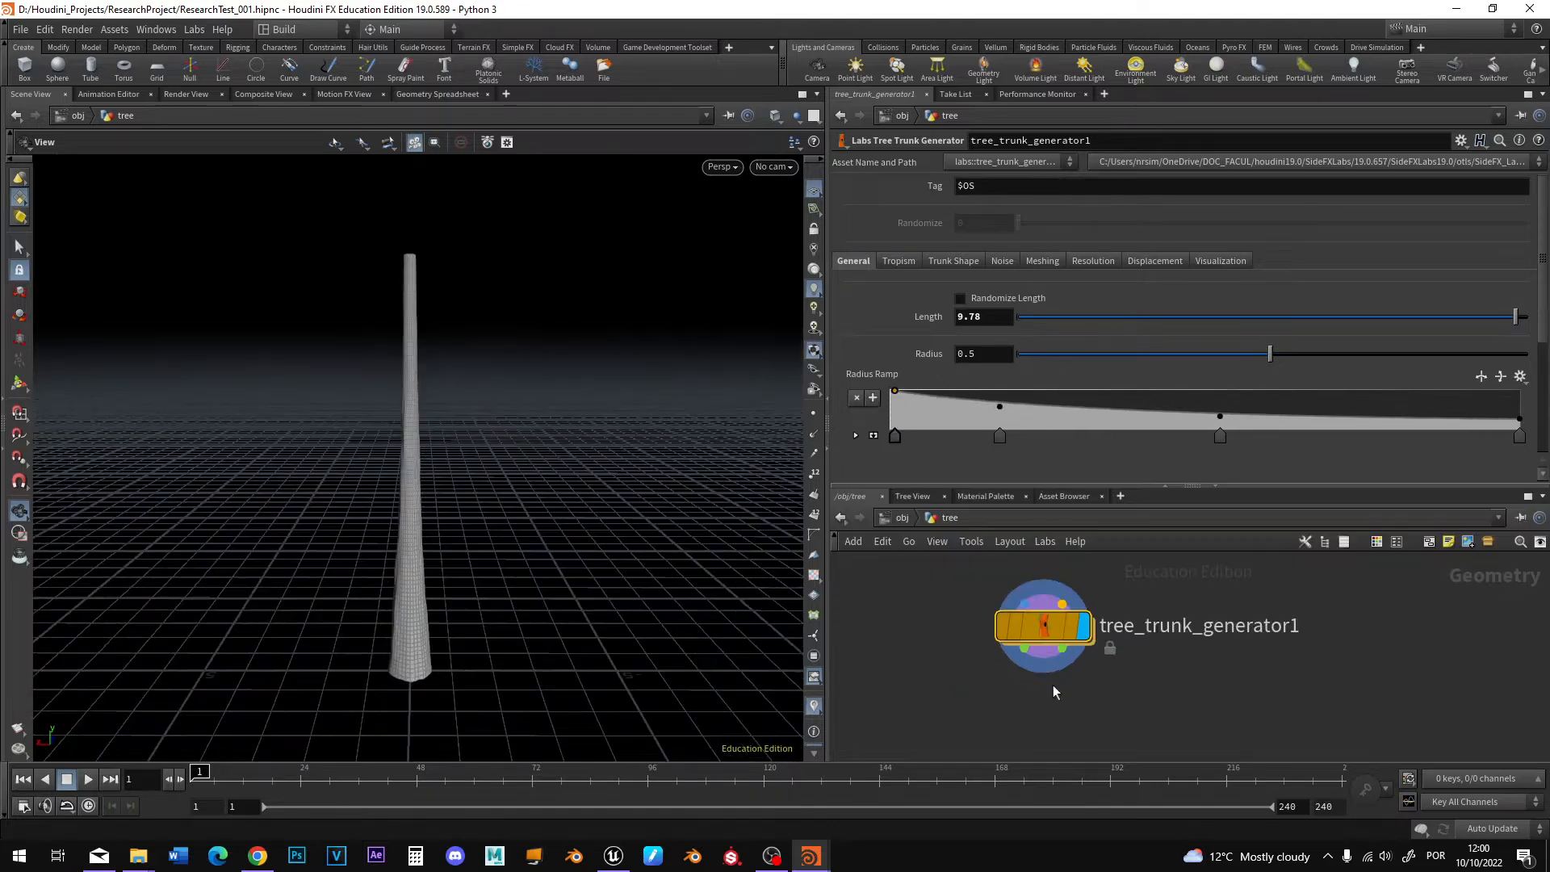
Add a Labs Tree Branch Generator below the trunk generator.
{"action": "key", "text": "Tab"}
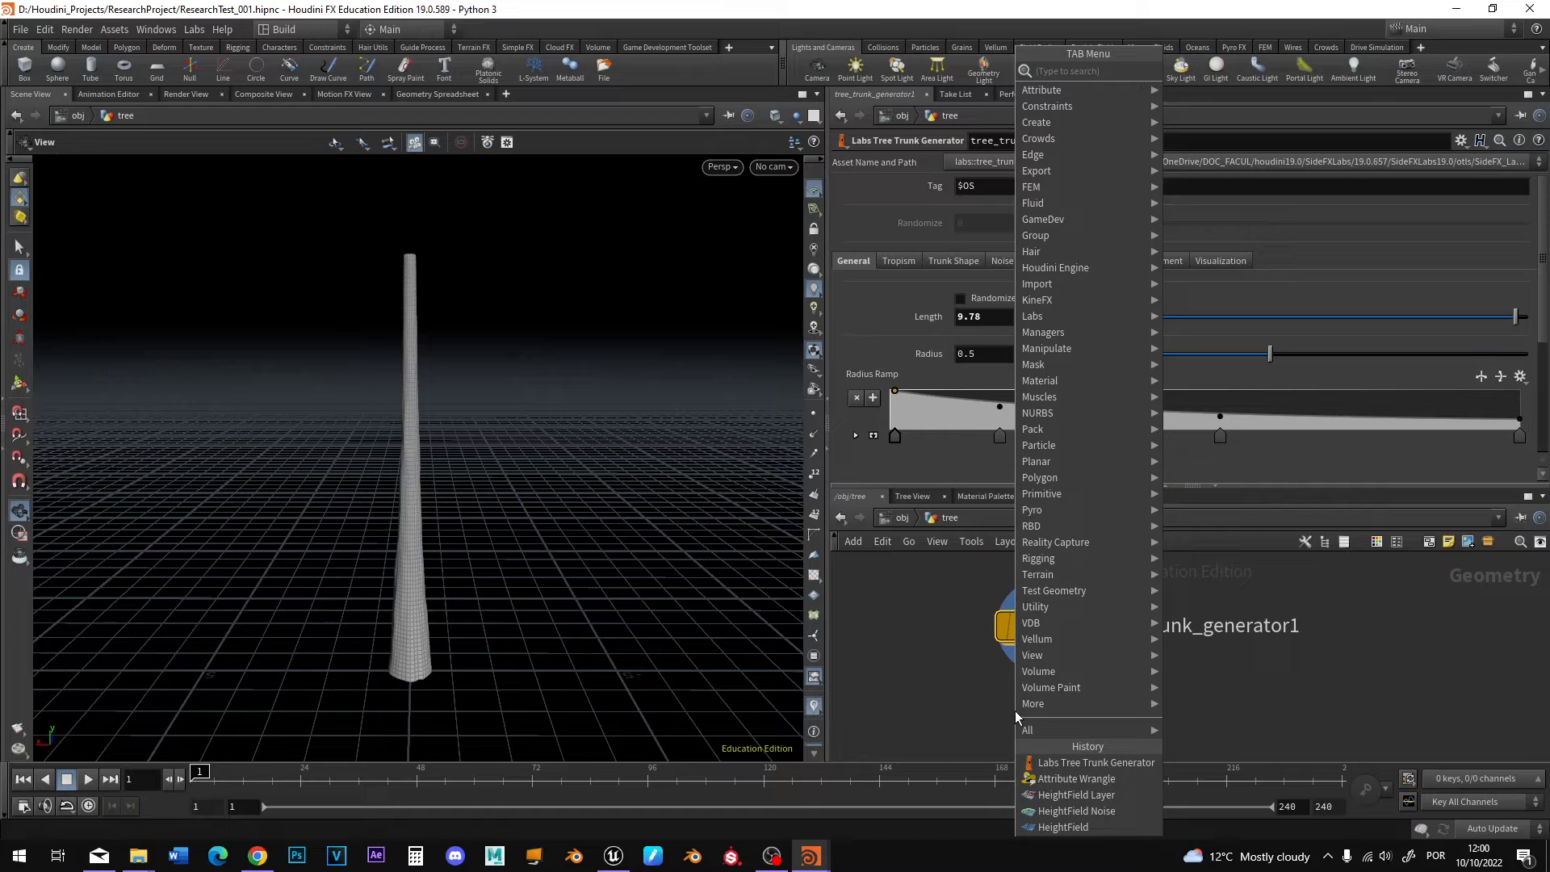
{"action": "type", "text": "br"}
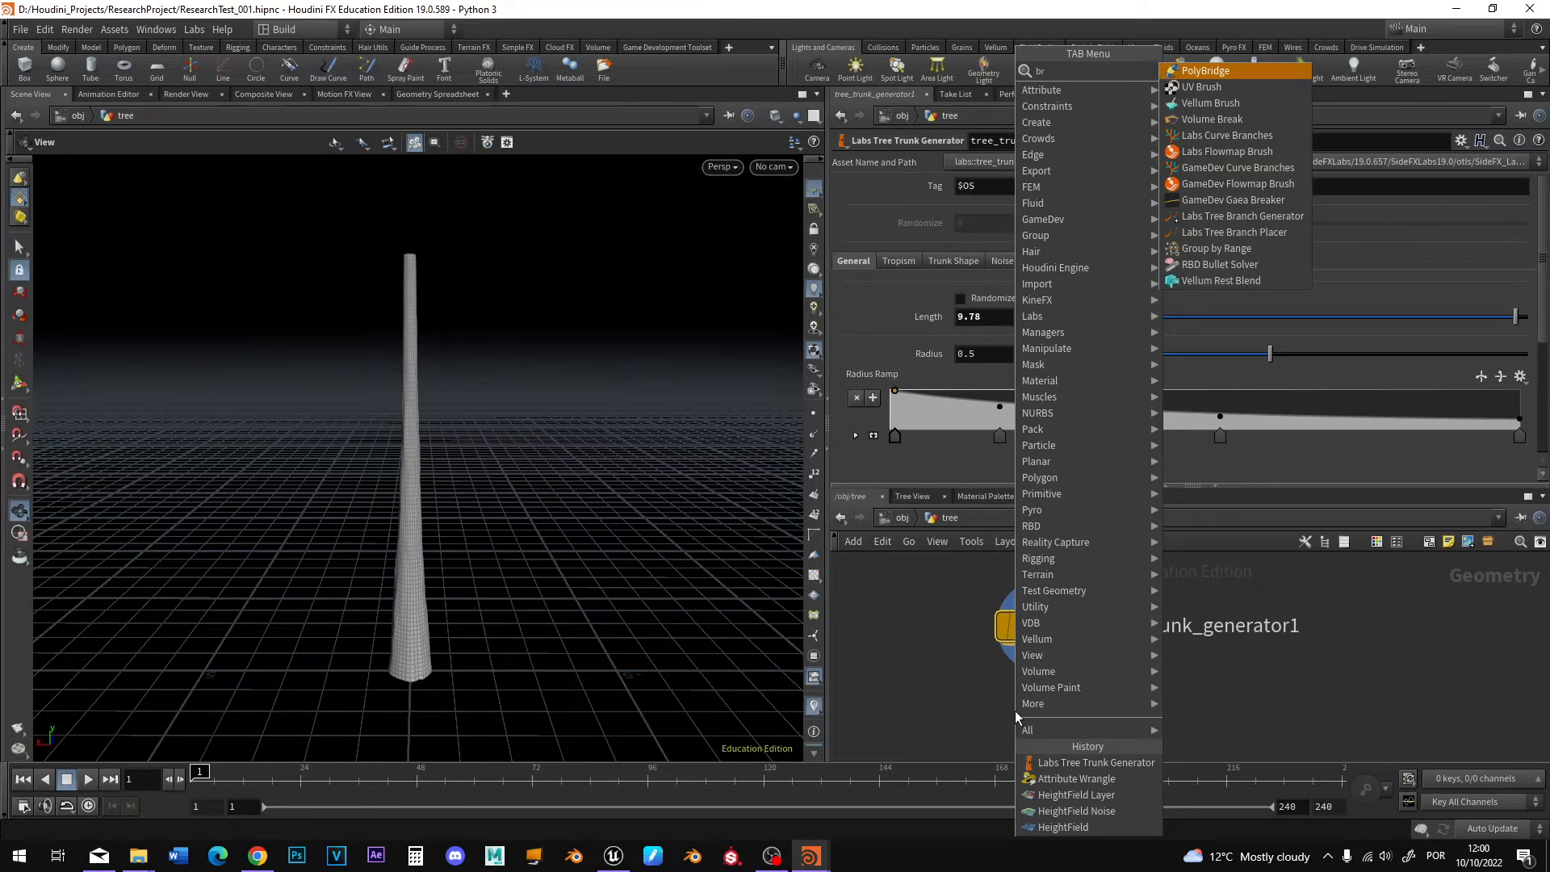
{"action": "type", "text": "anc"}
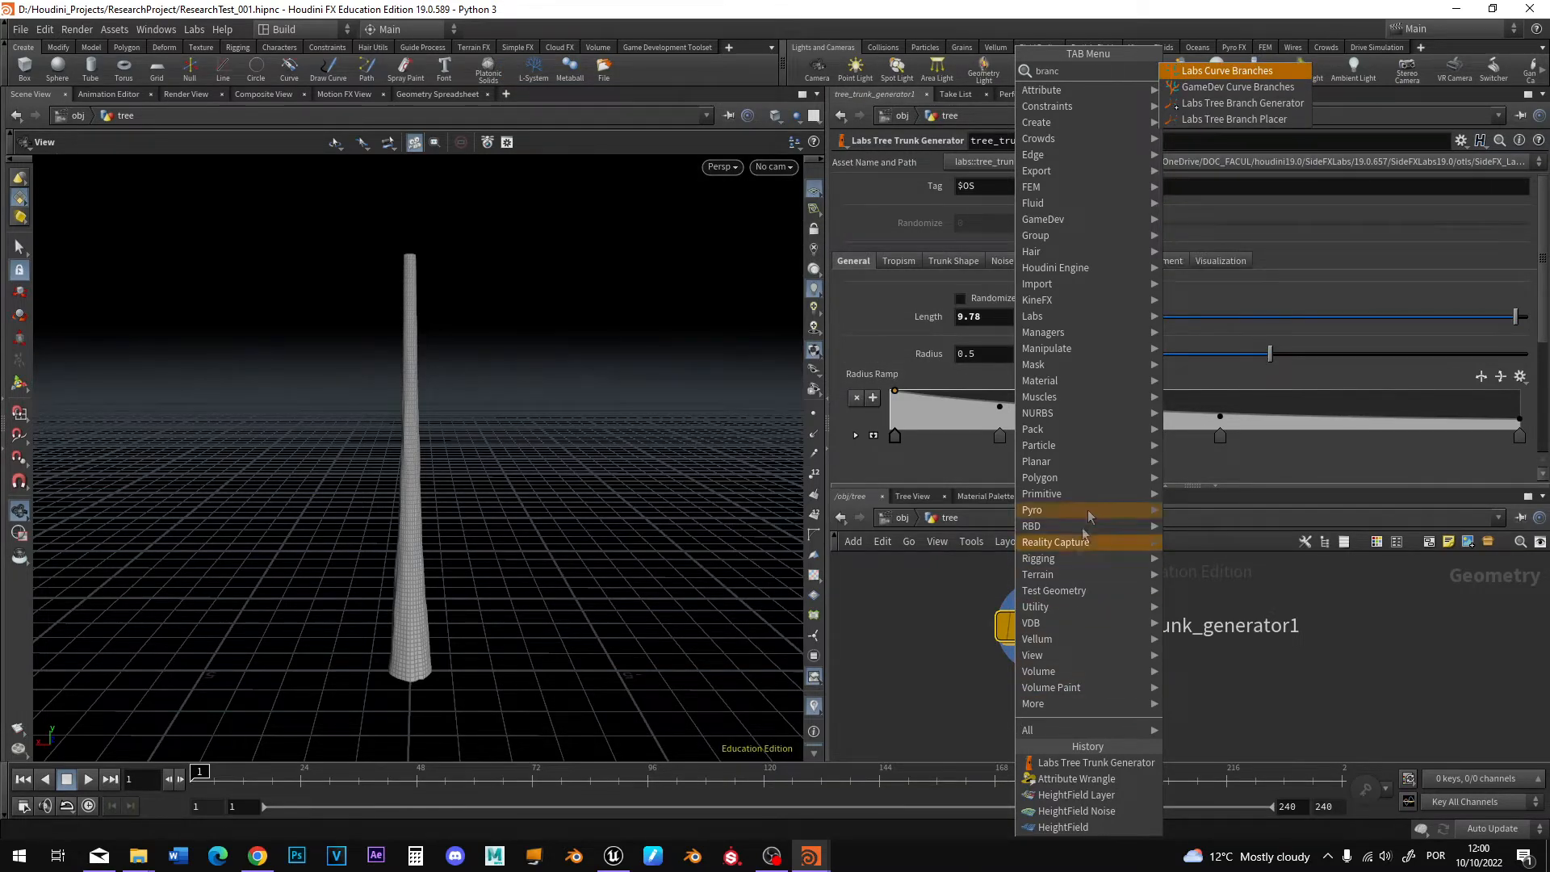
{"action": "left_click", "coordinate": [1246, 104]}
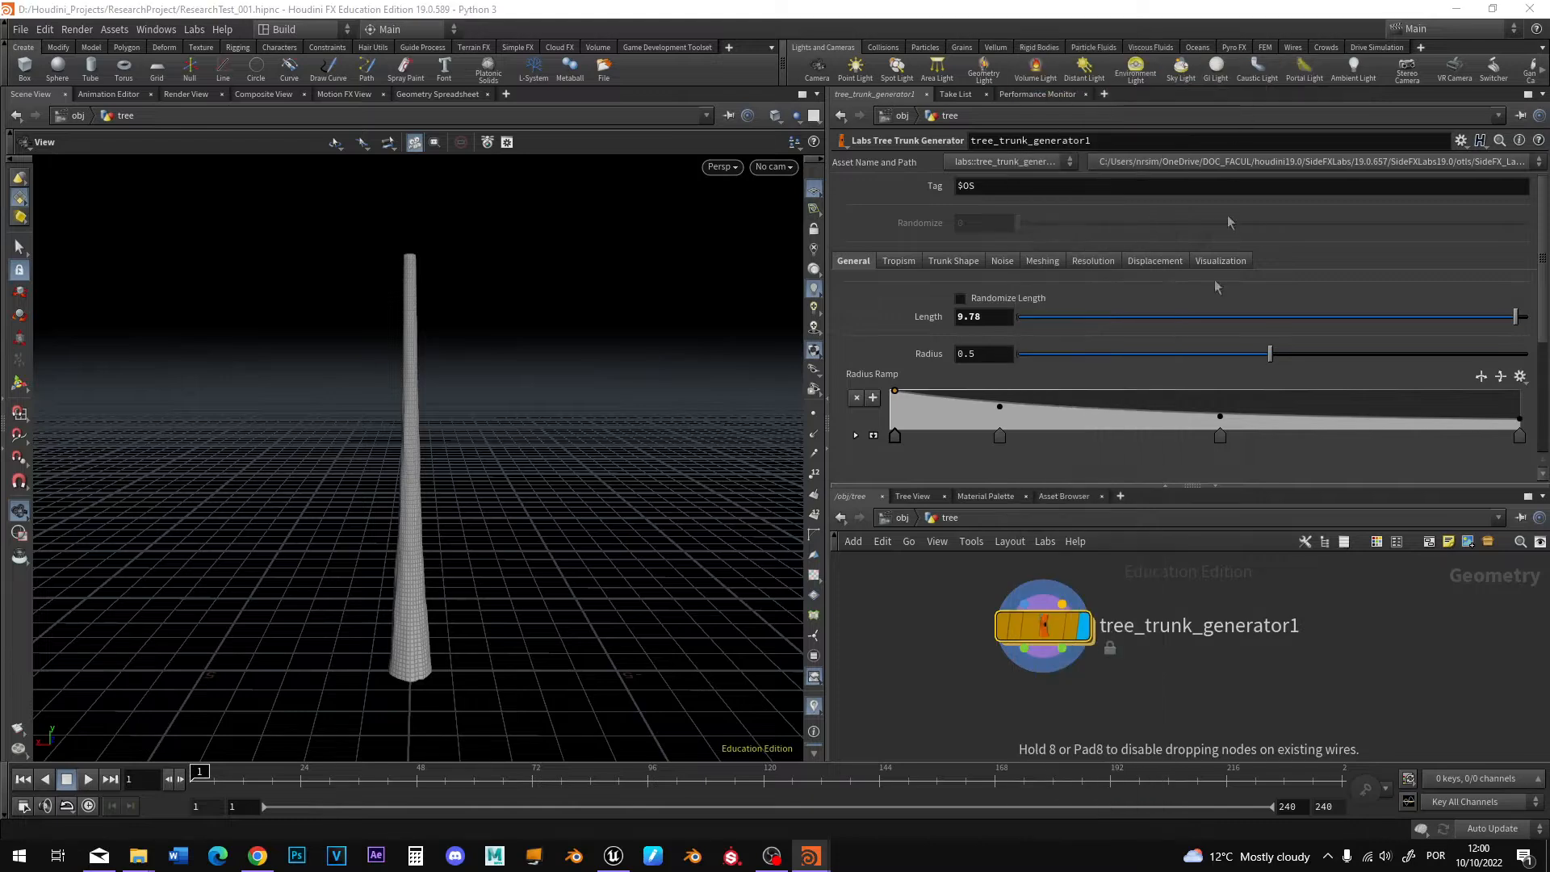
{"action": "left_click", "coordinate": [1053, 703]}
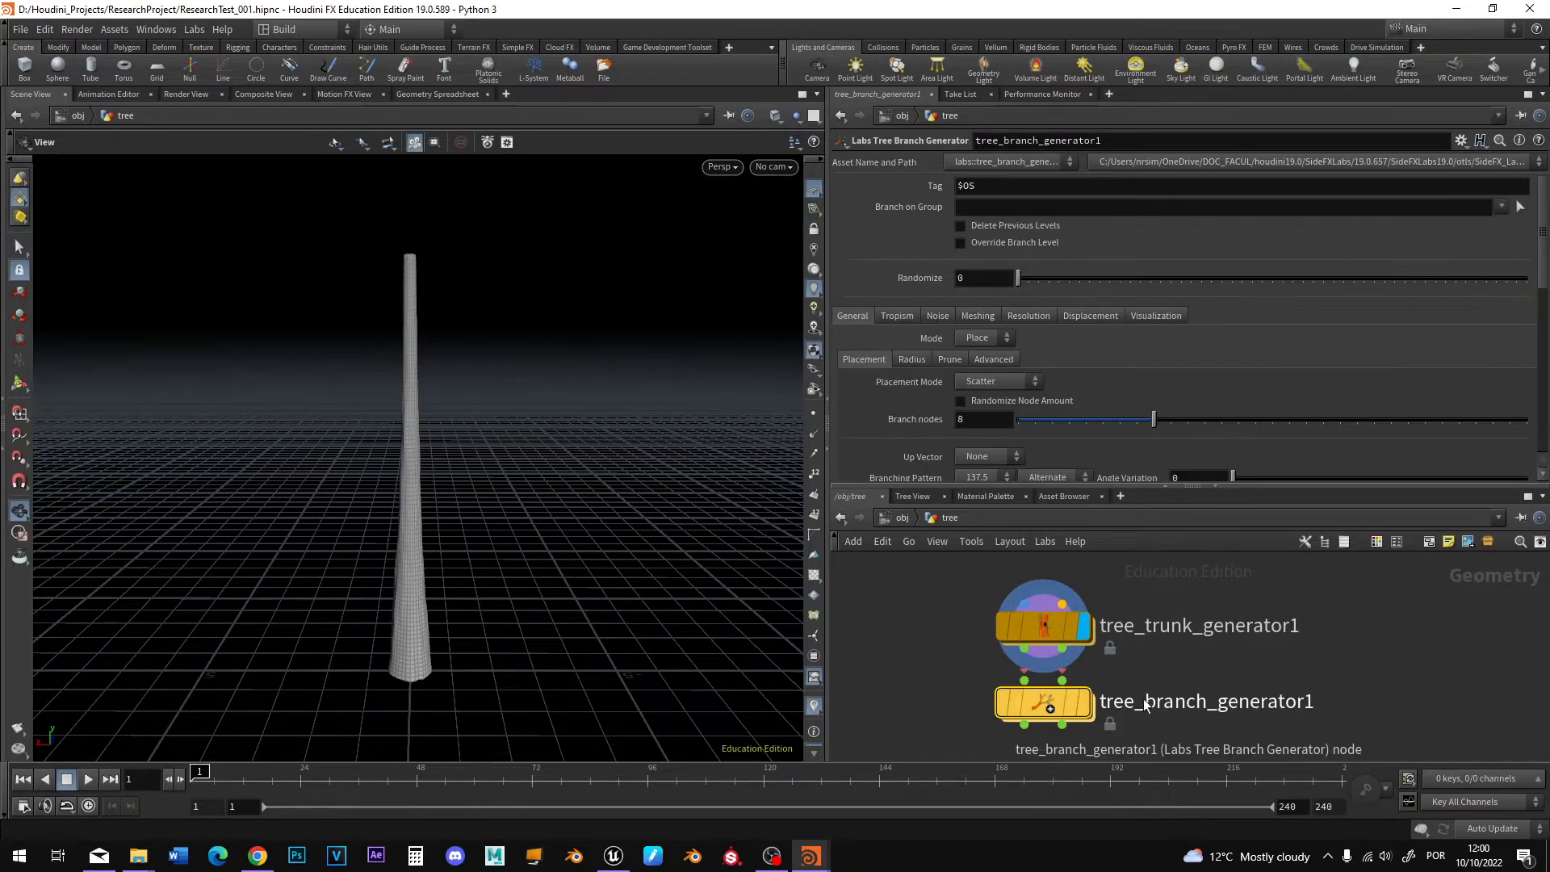
Connect both trunk generator outputs to the branch generator's mesh and curve inputs and display the branch generator.
{"action": "left_click", "coordinate": [1025, 650]}
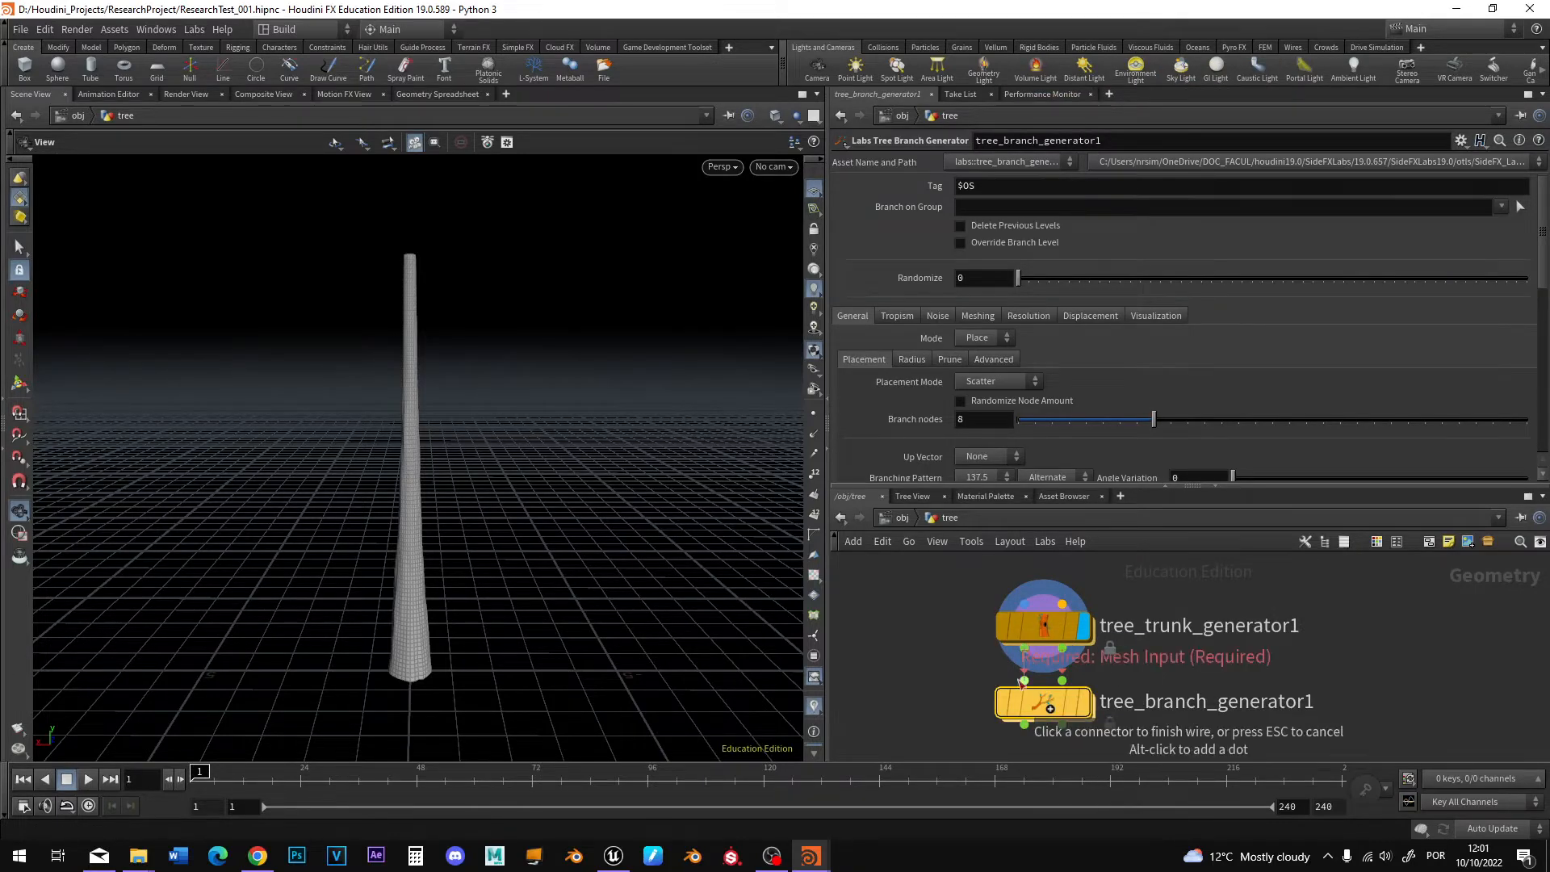
{"action": "left_click", "coordinate": [1024, 681]}
{"action": "left_click", "coordinate": [1063, 650]}
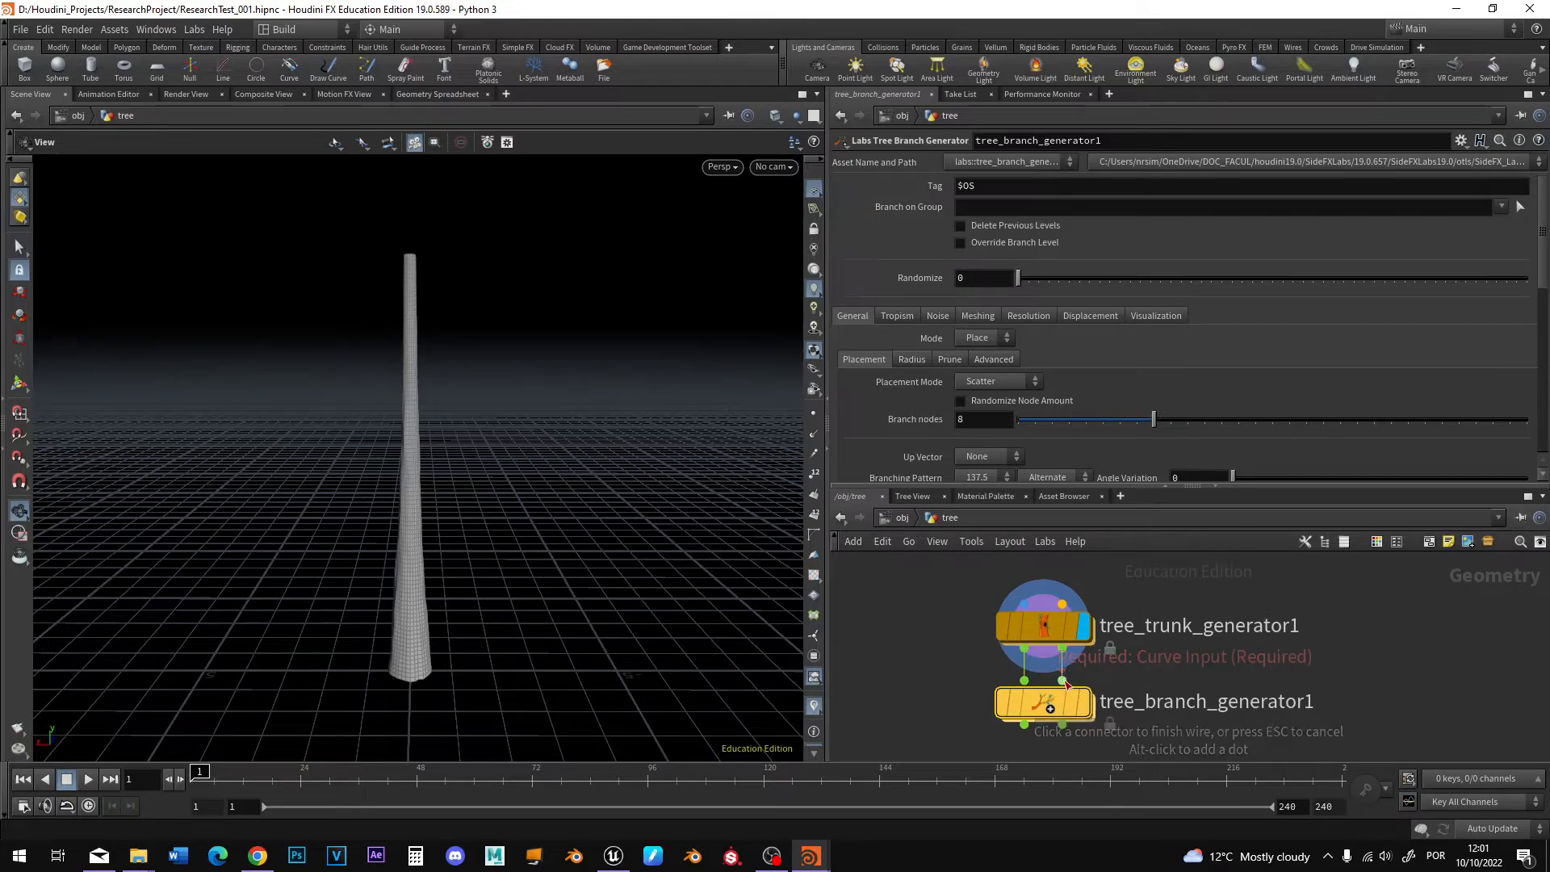
{"action": "left_click", "coordinate": [1063, 681]}
{"action": "left_click", "coordinate": [1084, 702]}
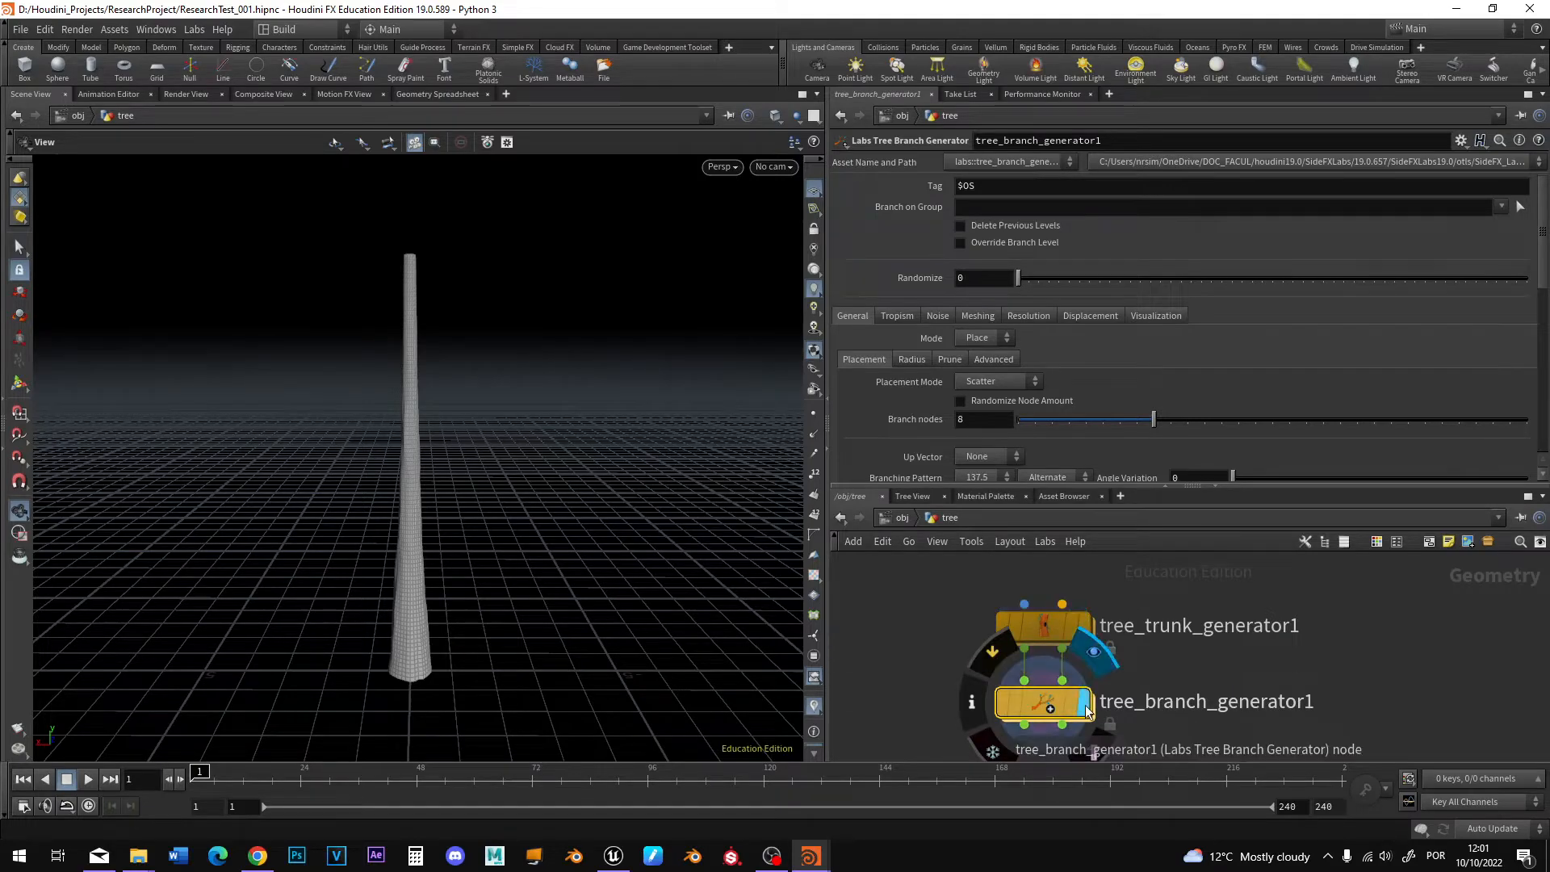
{"action": "left_click_drag", "start_coordinate": [442, 551], "coordinate": [409, 554]}
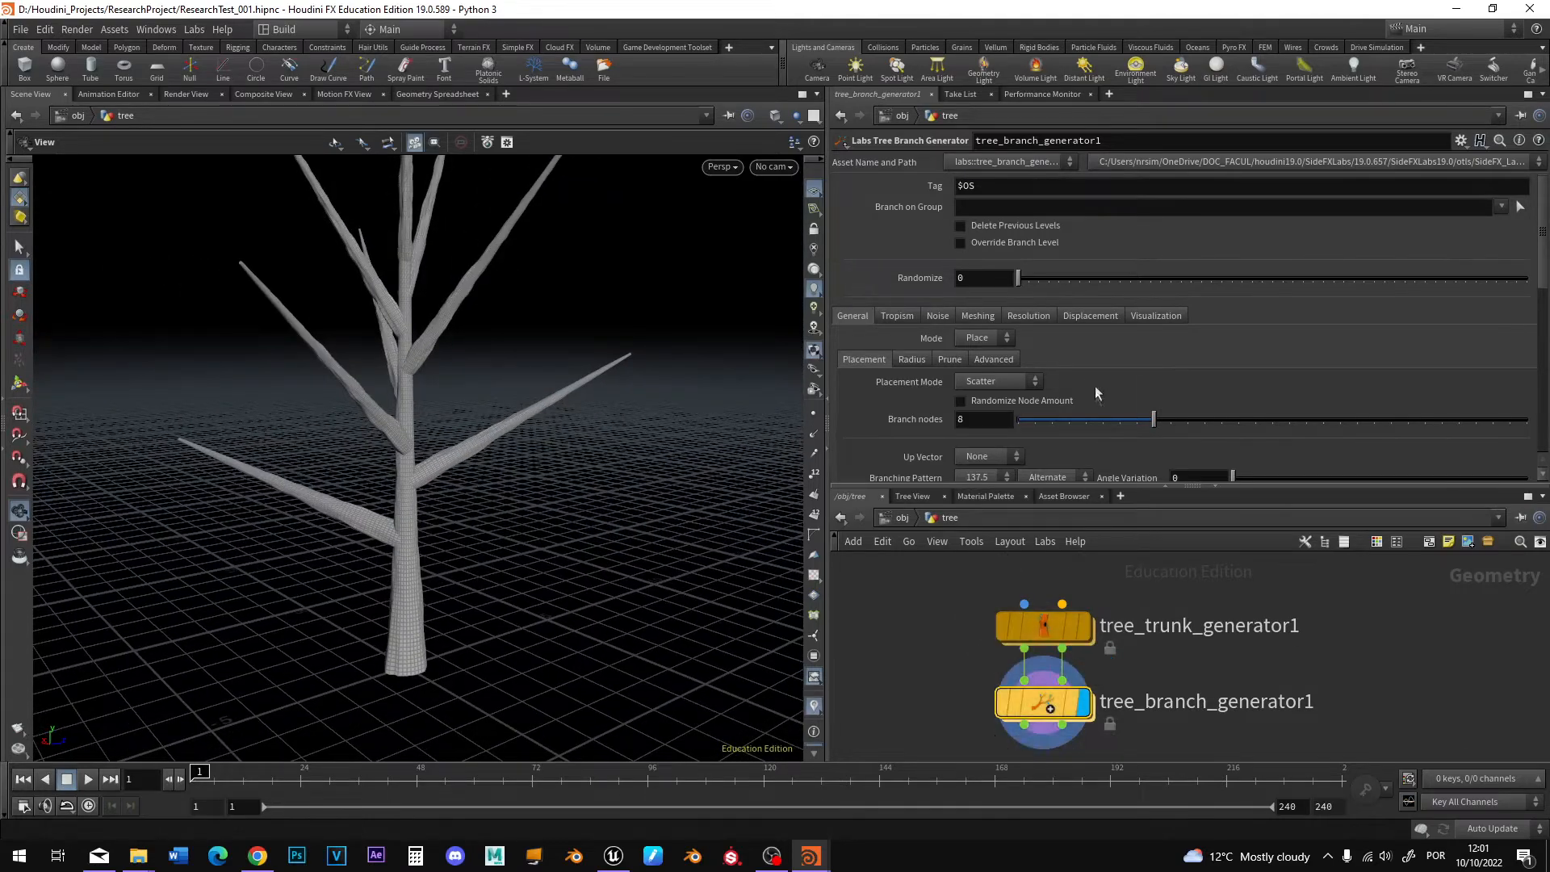
Set the branch generator's branching angle to 90.
{"action": "left_click_drag", "start_coordinate": [1097, 485], "coordinate": [1098, 517]}
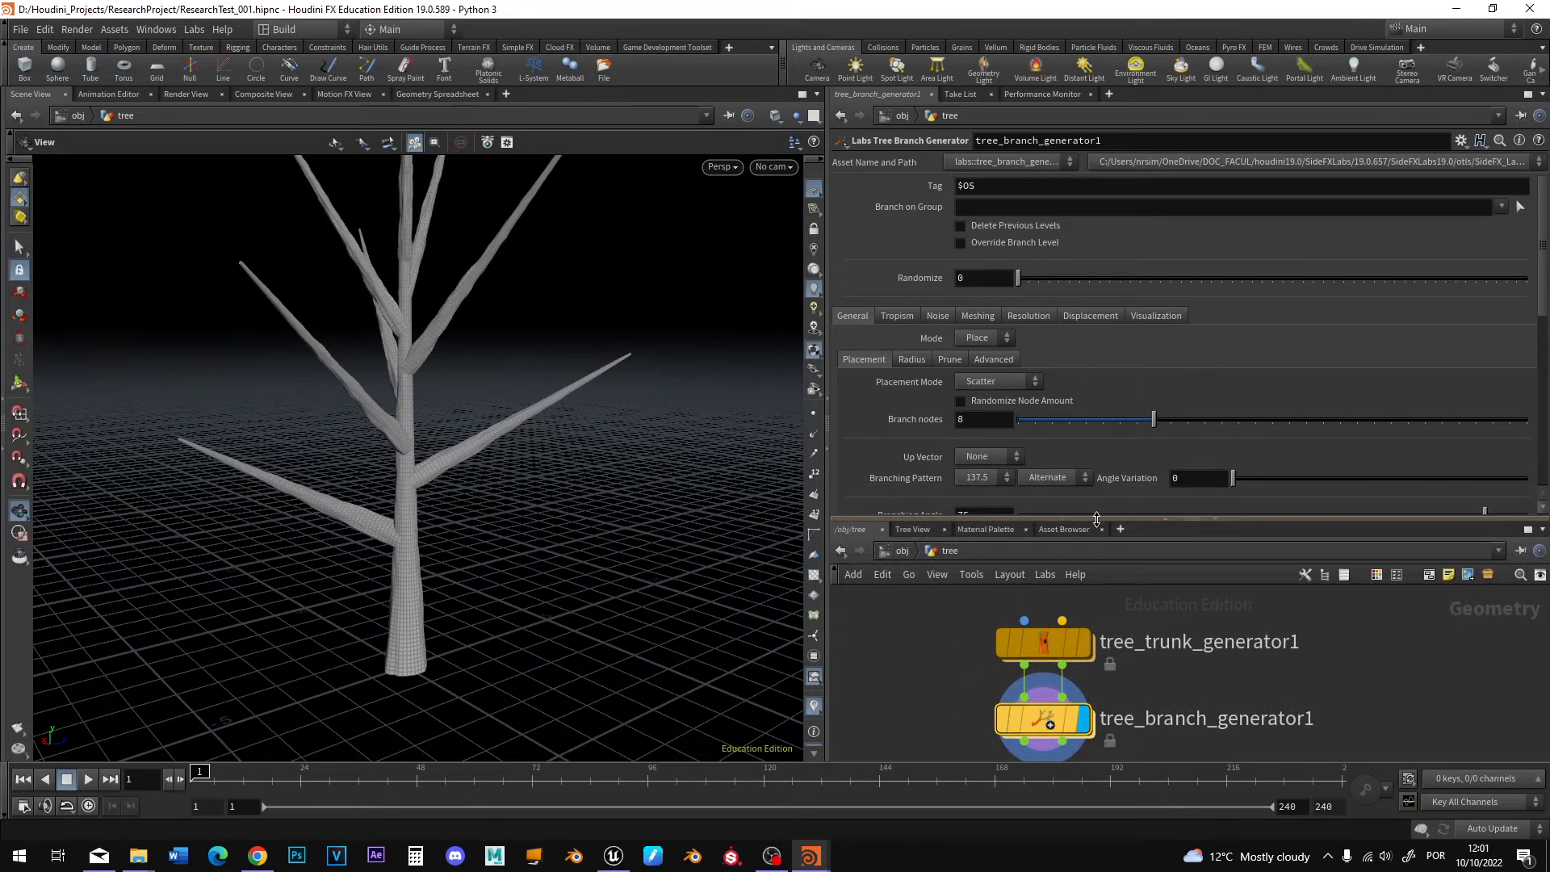
{"action": "scroll", "coordinate": [1111, 418], "scroll_direction": "down", "scroll_amount": 2}
{"action": "scroll", "coordinate": [1109, 417], "scroll_direction": "down", "scroll_amount": 5}
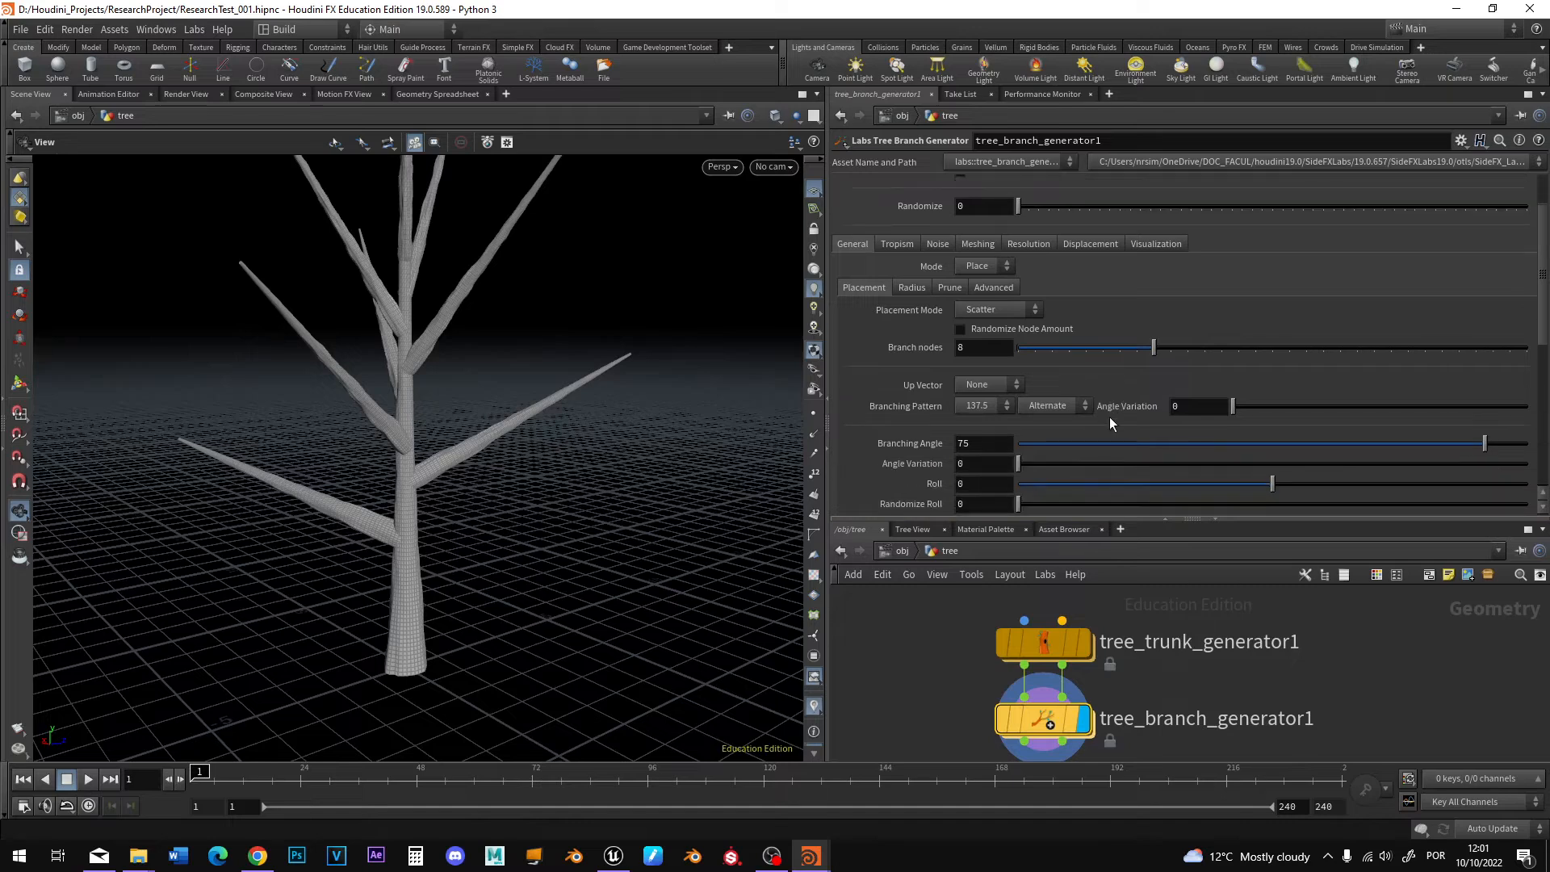
{"action": "left_click_drag", "start_coordinate": [1488, 393], "coordinate": [1528, 390]}
{"action": "mouse_move", "coordinate": [613, 402]}
{"action": "left_mouse_down"}
{"action": "mouse_move", "coordinate": [669, 401]}
{"action": "mouse_move", "coordinate": [681, 359]}
{"action": "mouse_move", "coordinate": [727, 388]}
{"action": "mouse_move", "coordinate": [629, 382]}
{"action": "left_mouse_up"}
Raise the starting point of the branch generator's angle ramp and view the tree from another side.
{"action": "scroll", "coordinate": [1047, 414], "scroll_direction": "down", "scroll_amount": 2}
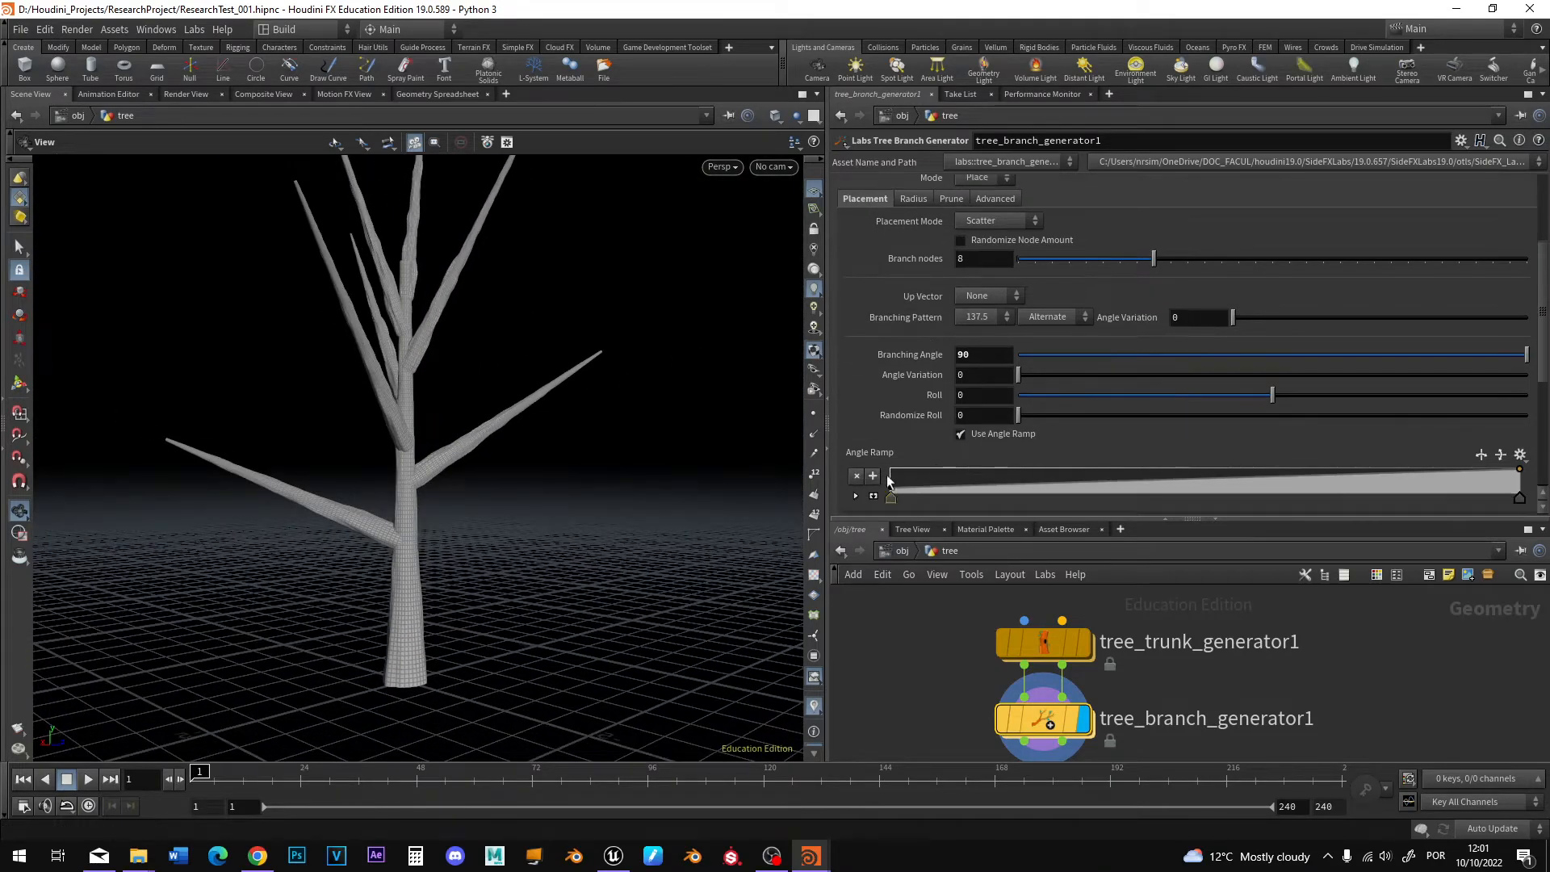
{"action": "mouse_move", "coordinate": [891, 491]}
{"action": "left_mouse_down"}
{"action": "mouse_move", "coordinate": [892, 472]}
{"action": "mouse_move", "coordinate": [875, 485]}
{"action": "left_mouse_up"}
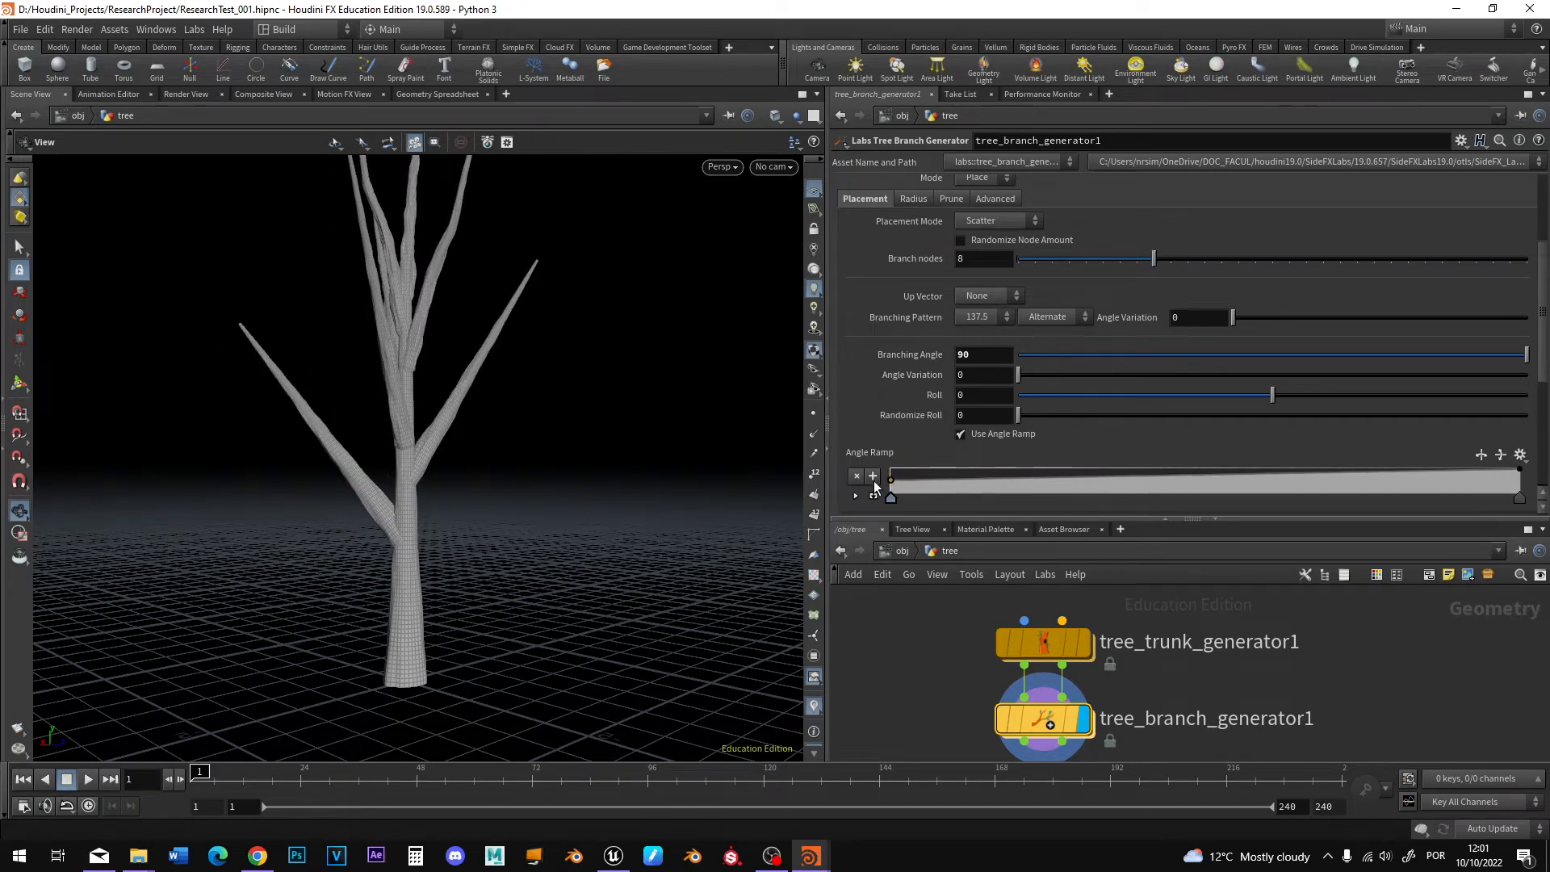
{"action": "left_click_drag", "start_coordinate": [374, 457], "coordinate": [630, 460]}
Add a Labs Tree Controller above the trunk generator and connect it to the trunk's tree controller input.
{"action": "scroll", "coordinate": [974, 651], "scroll_direction": "down", "scroll_amount": 1}
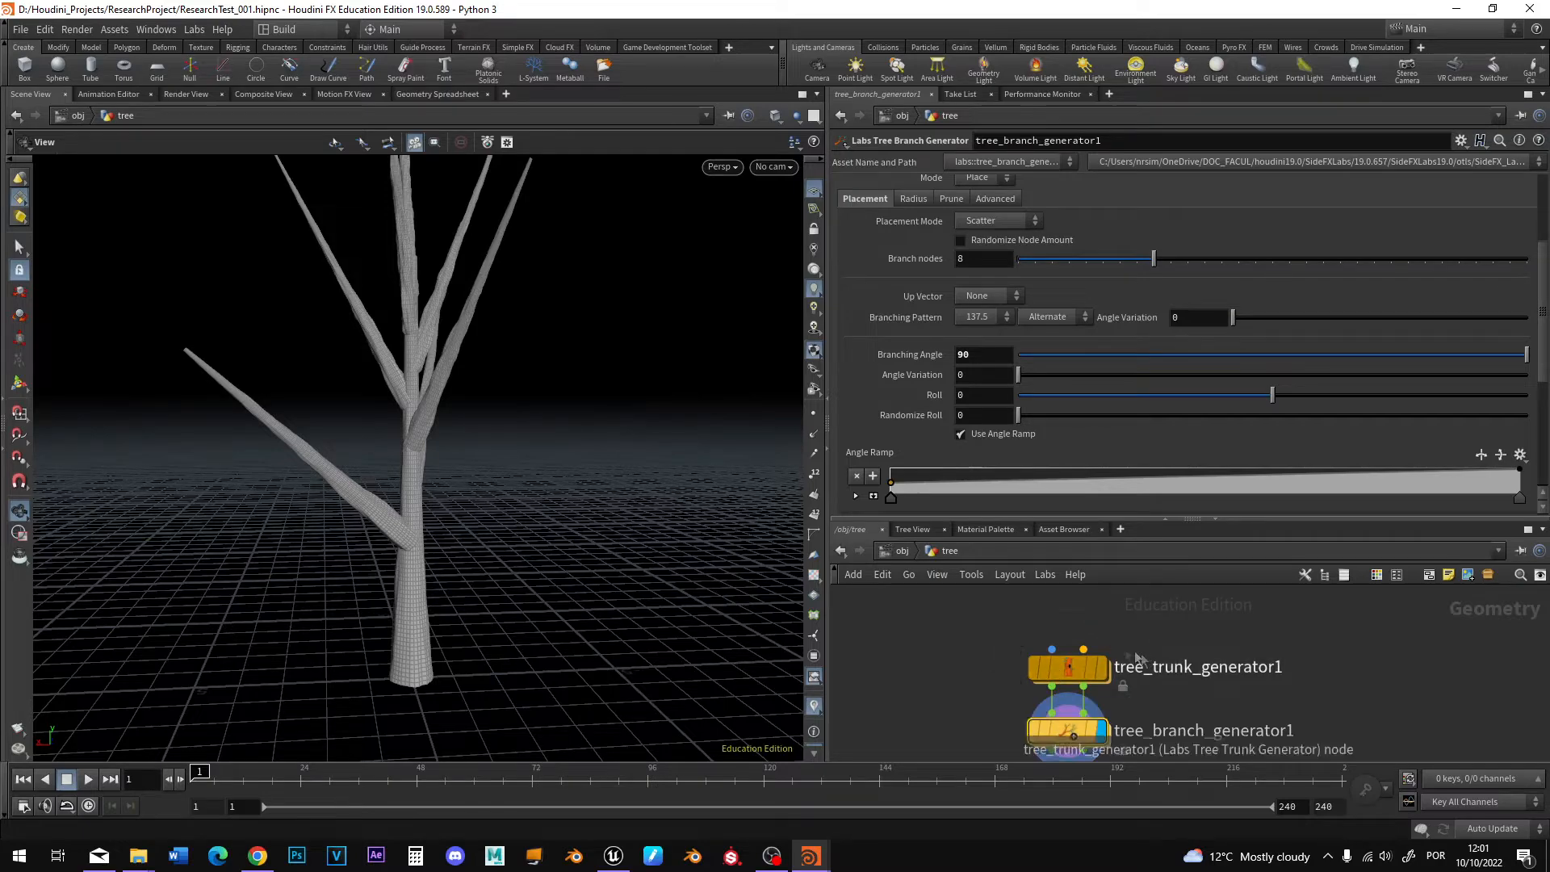
{"action": "key", "text": "Tab"}
{"action": "type", "text": "tree"}
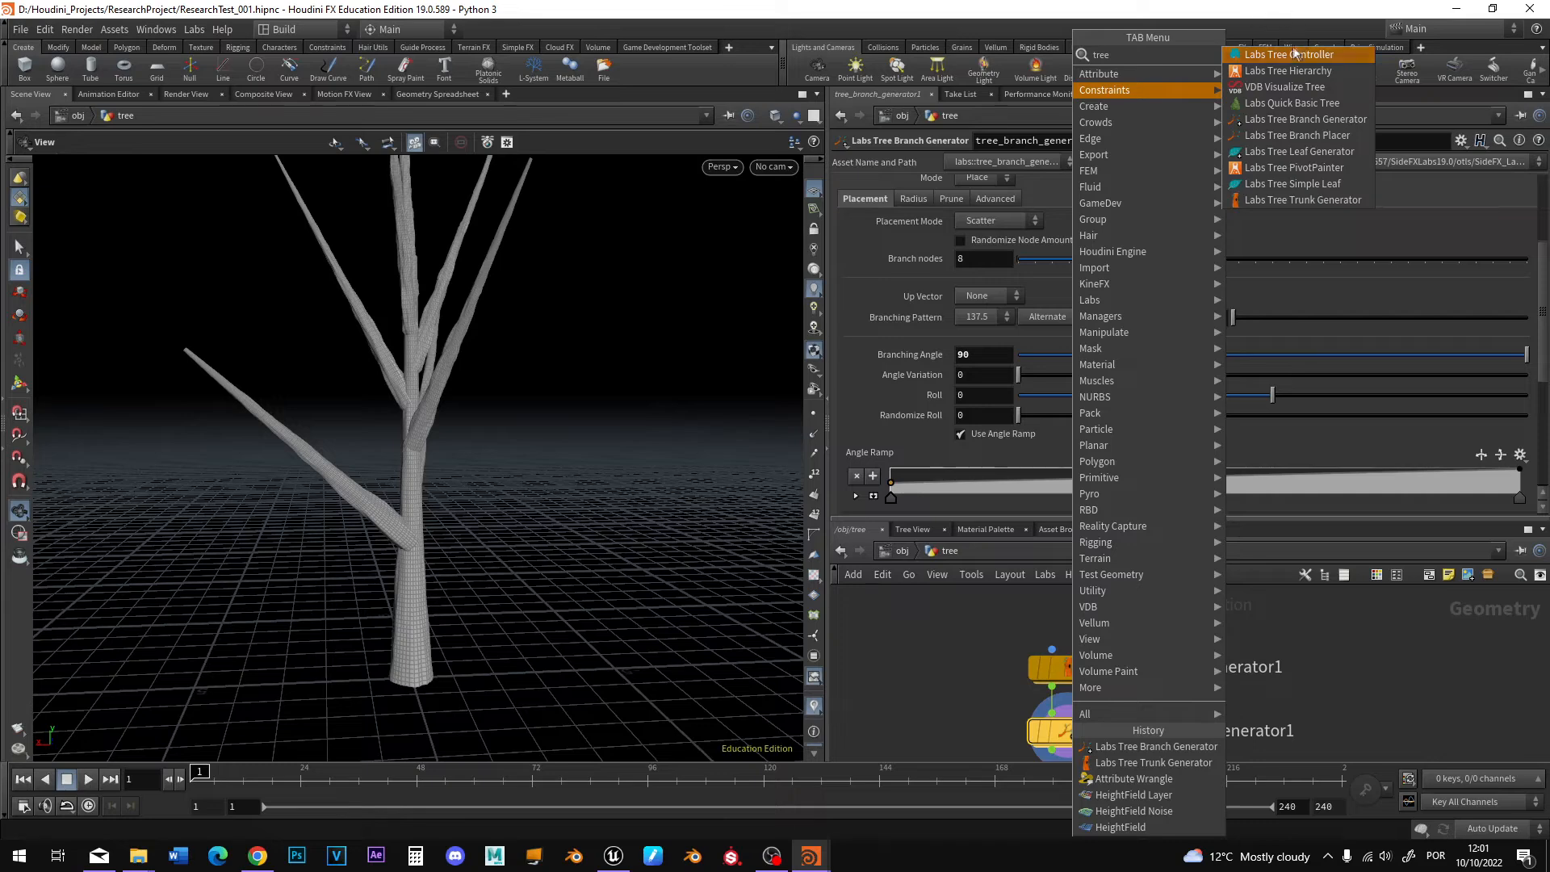
{"action": "left_click", "coordinate": [1296, 54]}
{"action": "left_click", "coordinate": [1068, 599]}
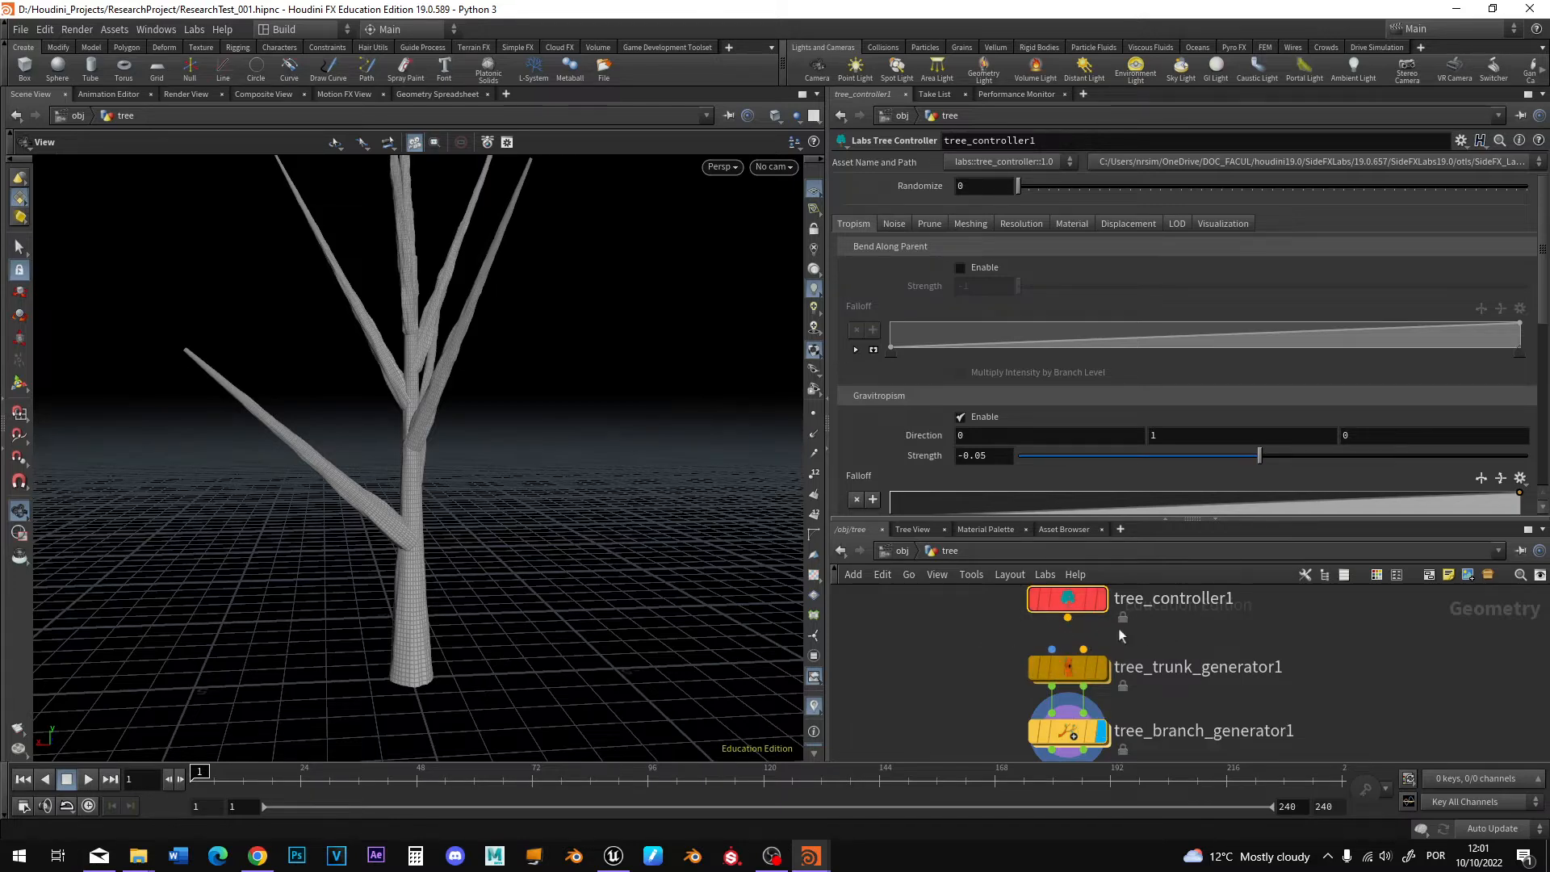
{"action": "left_click", "coordinate": [1067, 619]}
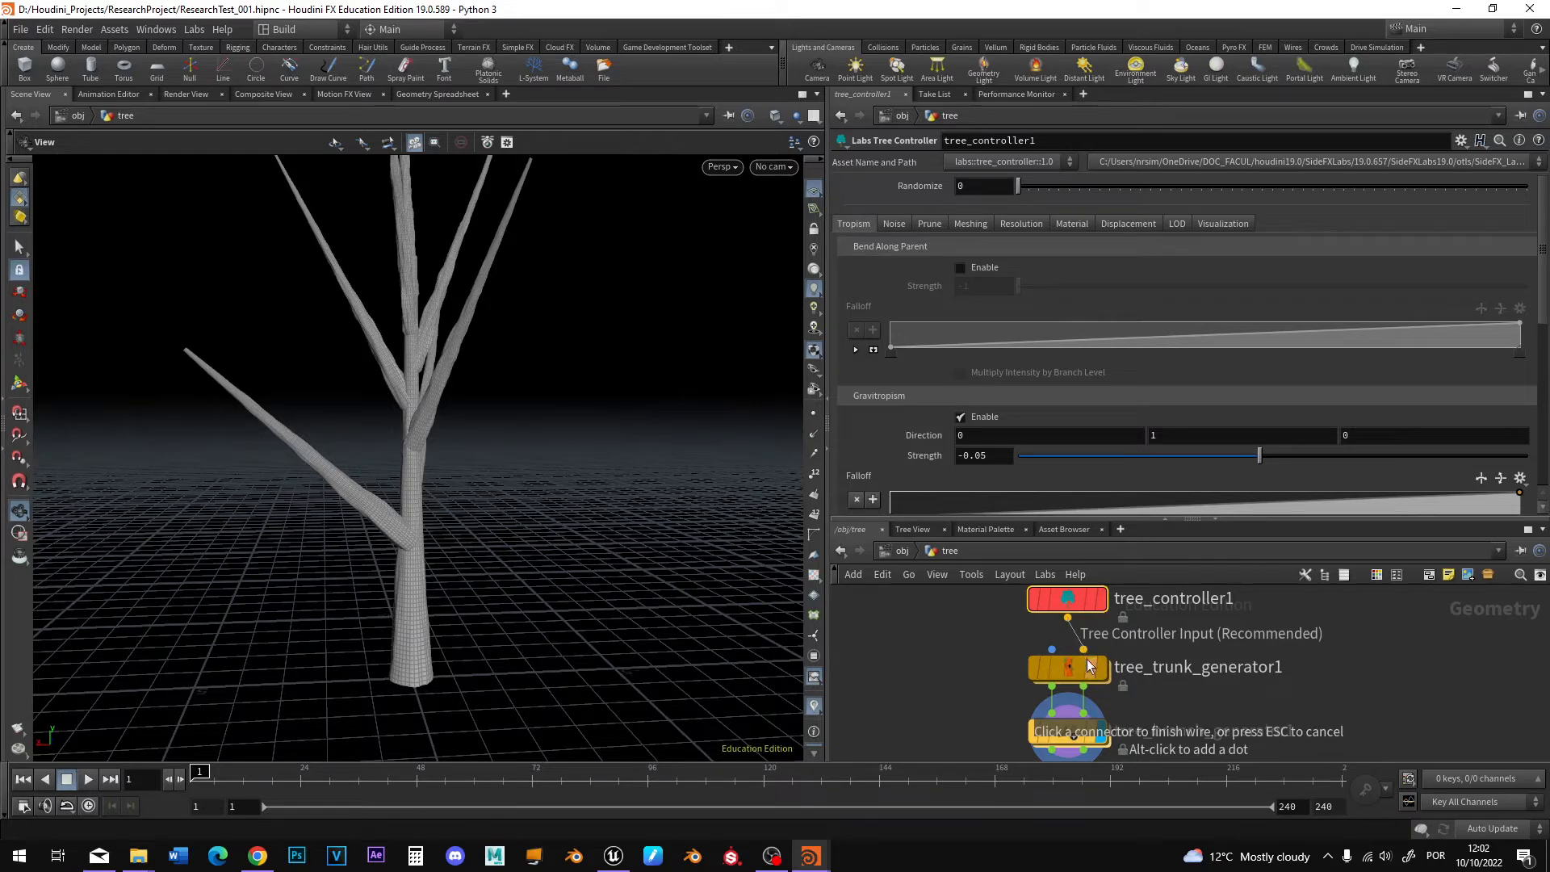
{"action": "left_click", "coordinate": [1200, 646]}
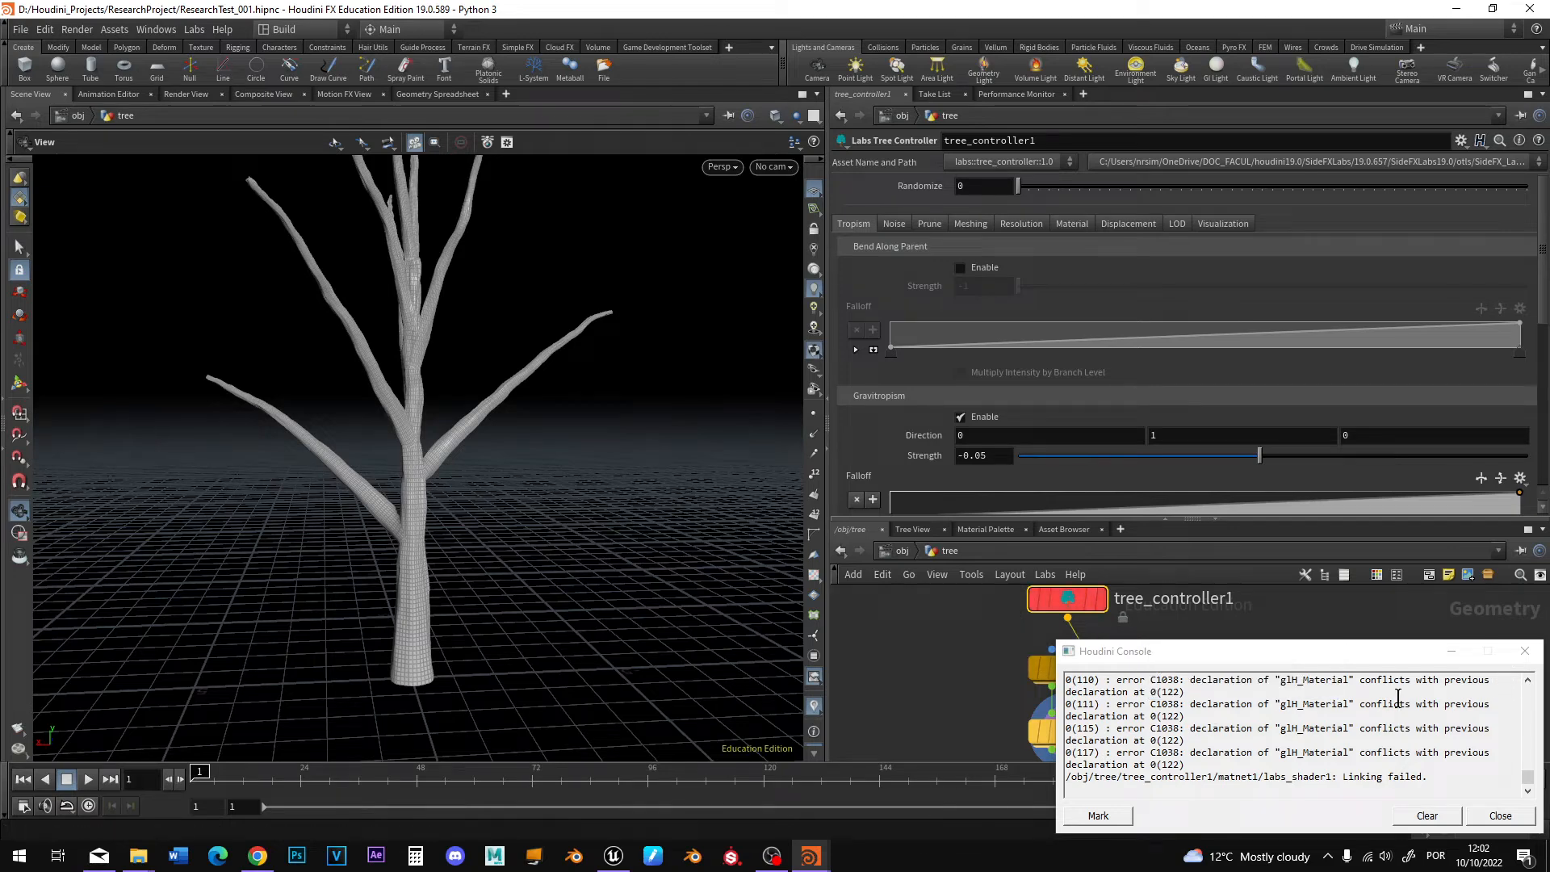
Close the console and set the tree controller's resolution to 0.404 and its divisions to 0.565.
{"action": "left_click", "coordinate": [1524, 650]}
{"action": "mouse_move", "coordinate": [1082, 613]}
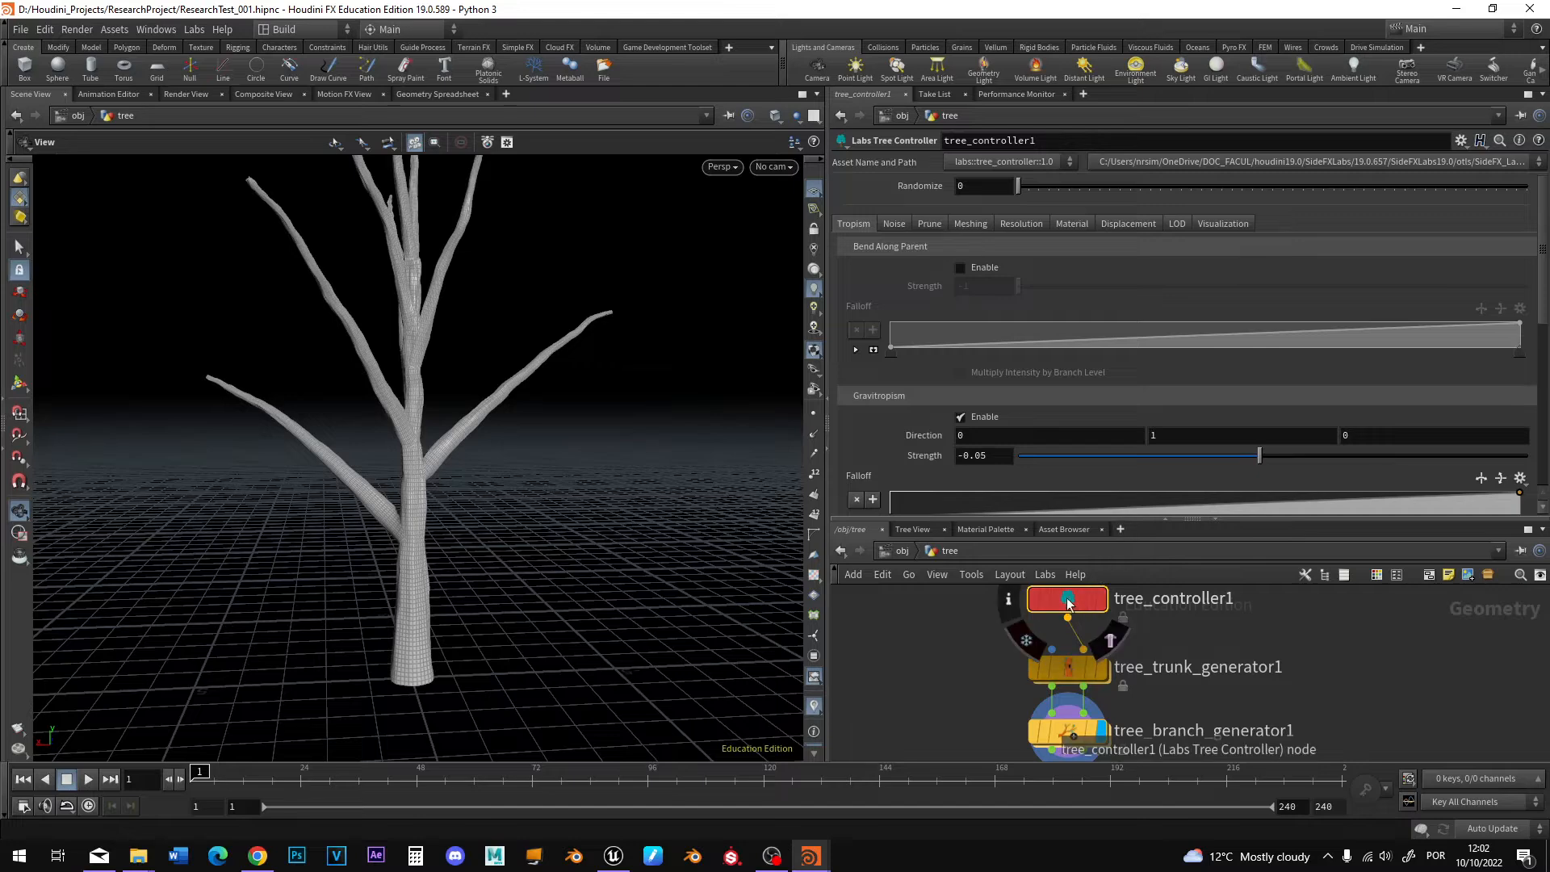
{"action": "middle_click_drag", "start_coordinate": [538, 293], "coordinate": [549, 407]}
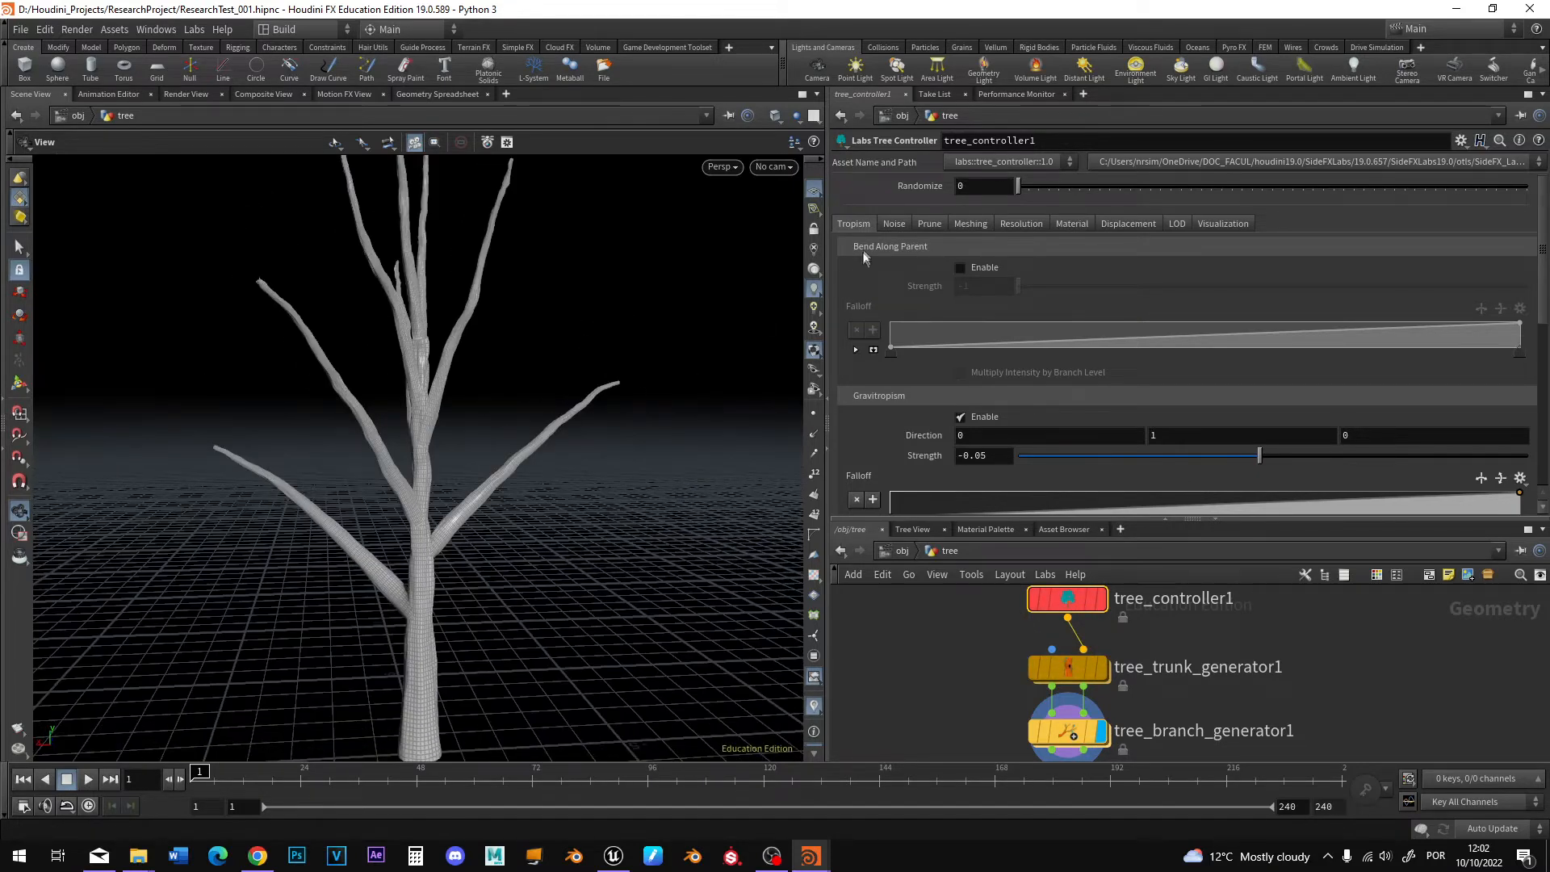
{"action": "left_click", "coordinate": [1022, 224]}
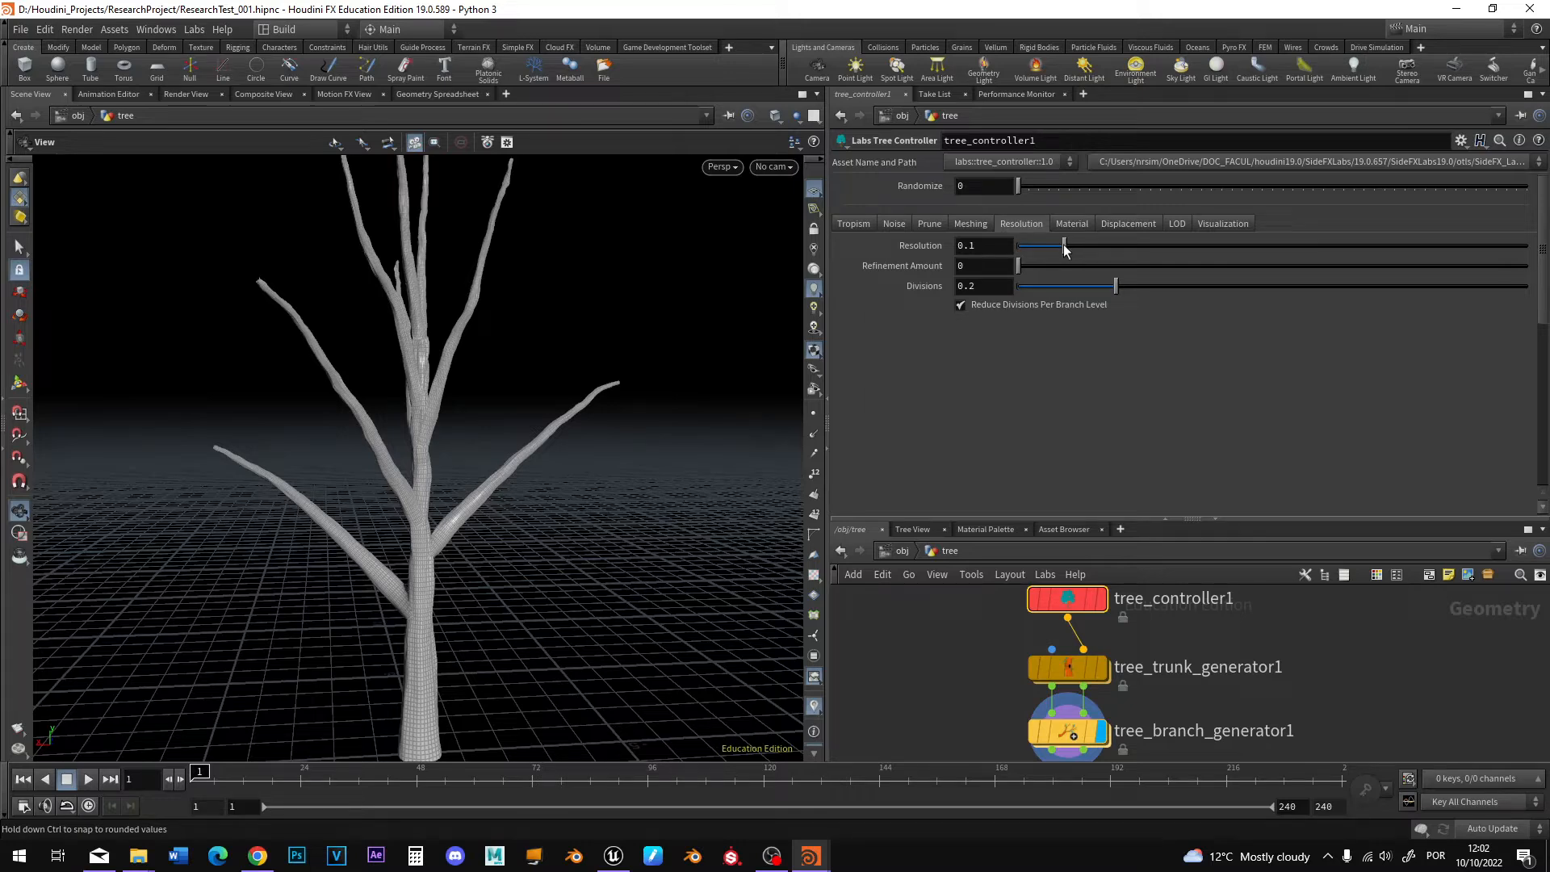
{"action": "mouse_move", "coordinate": [1063, 251]}
{"action": "left_mouse_down"}
{"action": "mouse_move", "coordinate": [1082, 251]}
{"action": "mouse_move", "coordinate": [1049, 251]}
{"action": "left_mouse_up"}
{"action": "left_click_drag", "start_coordinate": [1161, 246], "coordinate": [1243, 244]}
{"action": "left_click_drag", "start_coordinate": [1150, 247], "coordinate": [1186, 247]}
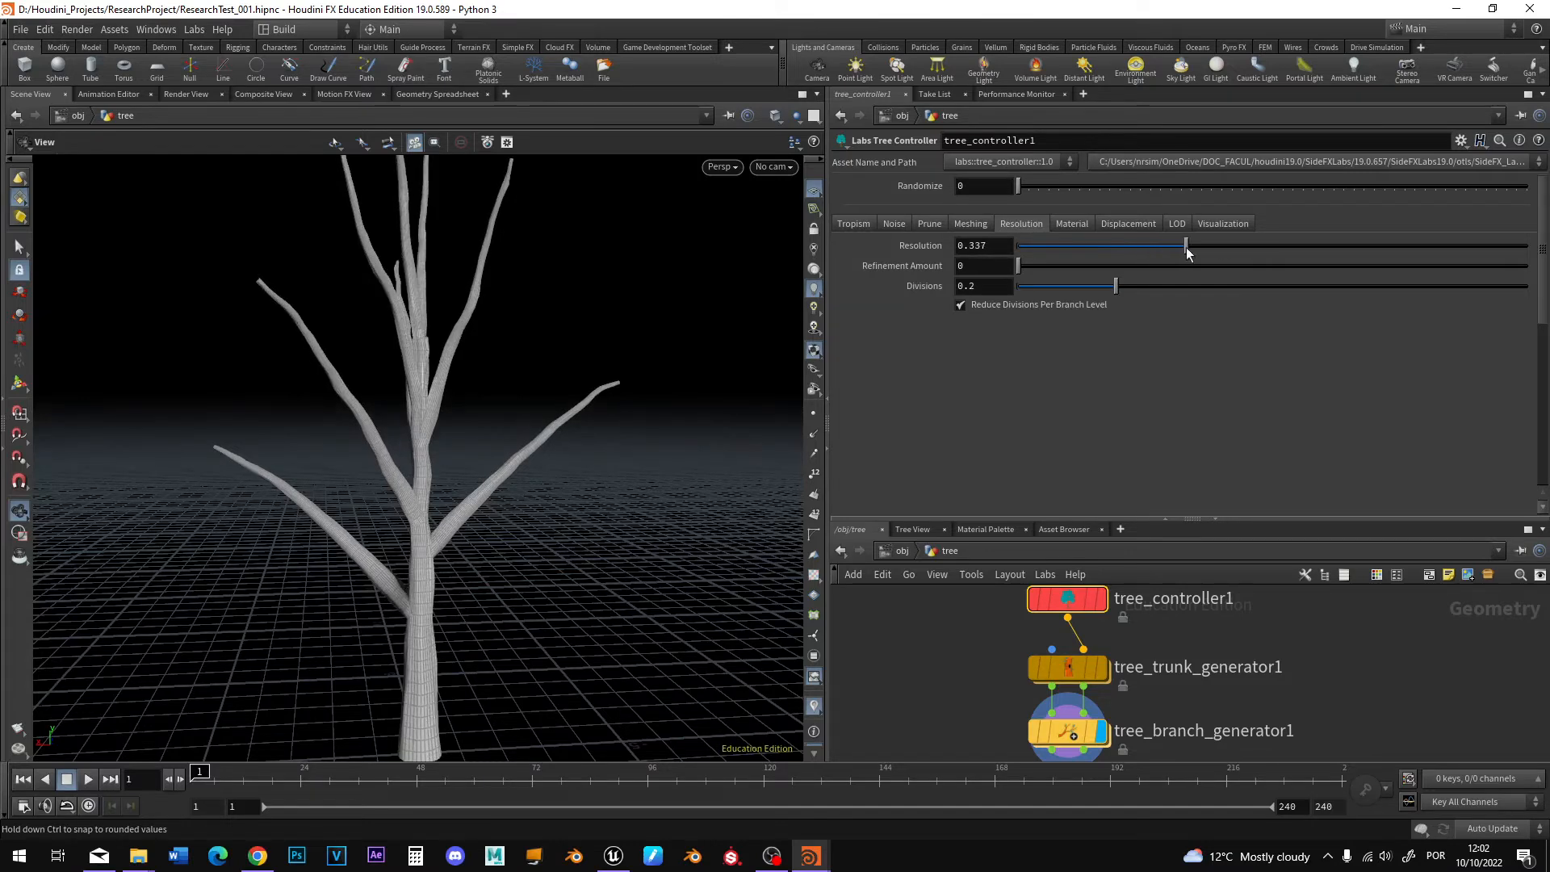
{"action": "scroll", "coordinate": [408, 588], "scroll_direction": "up", "scroll_amount": 8}
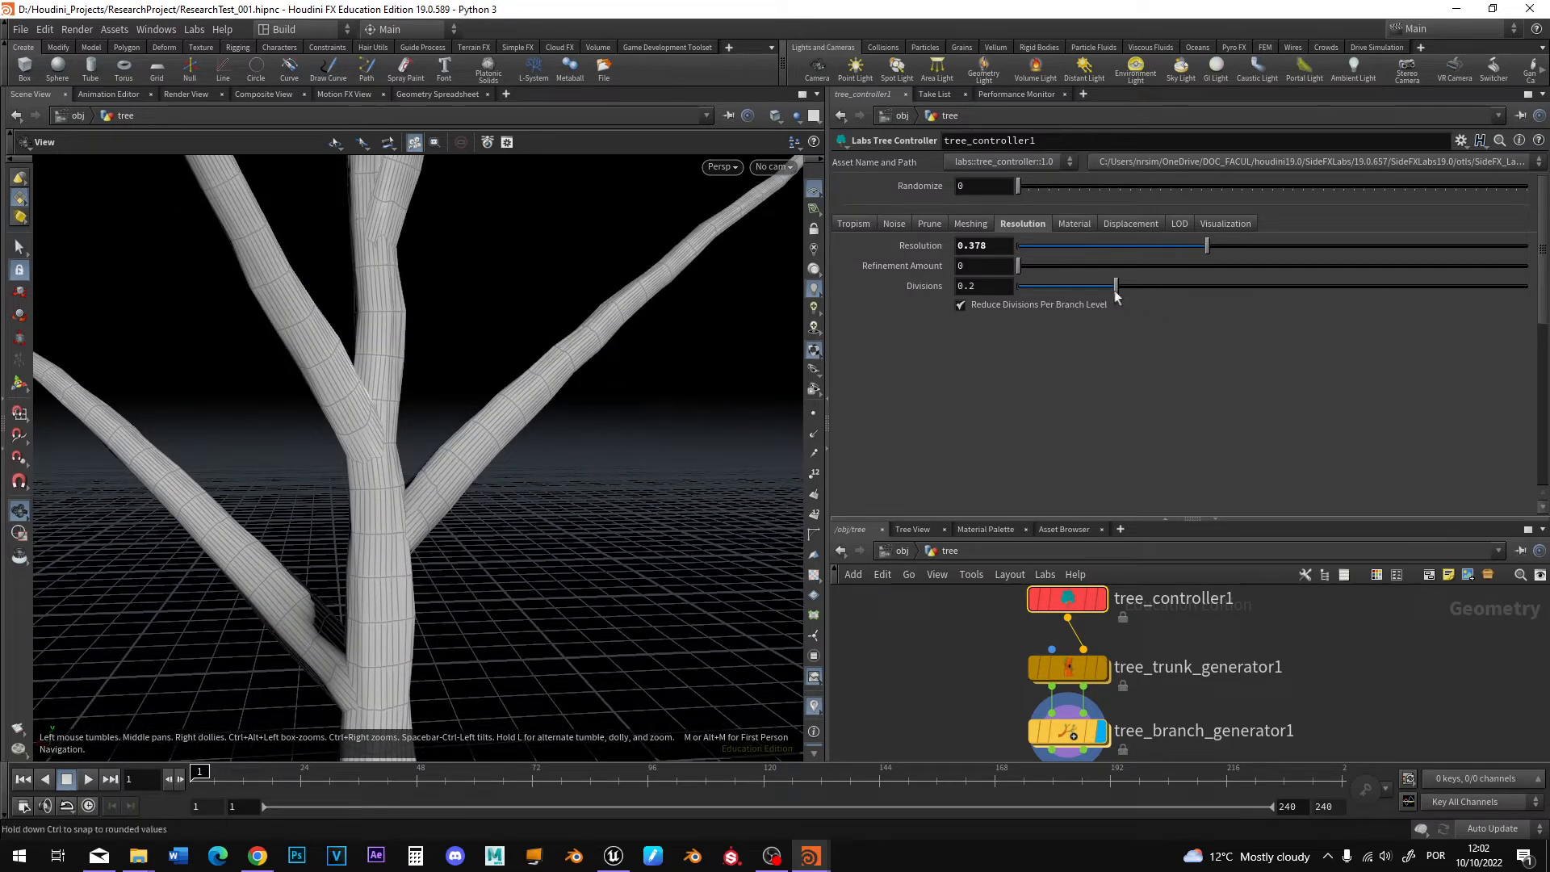
{"action": "left_click_drag", "start_coordinate": [1120, 287], "coordinate": [1285, 294]}
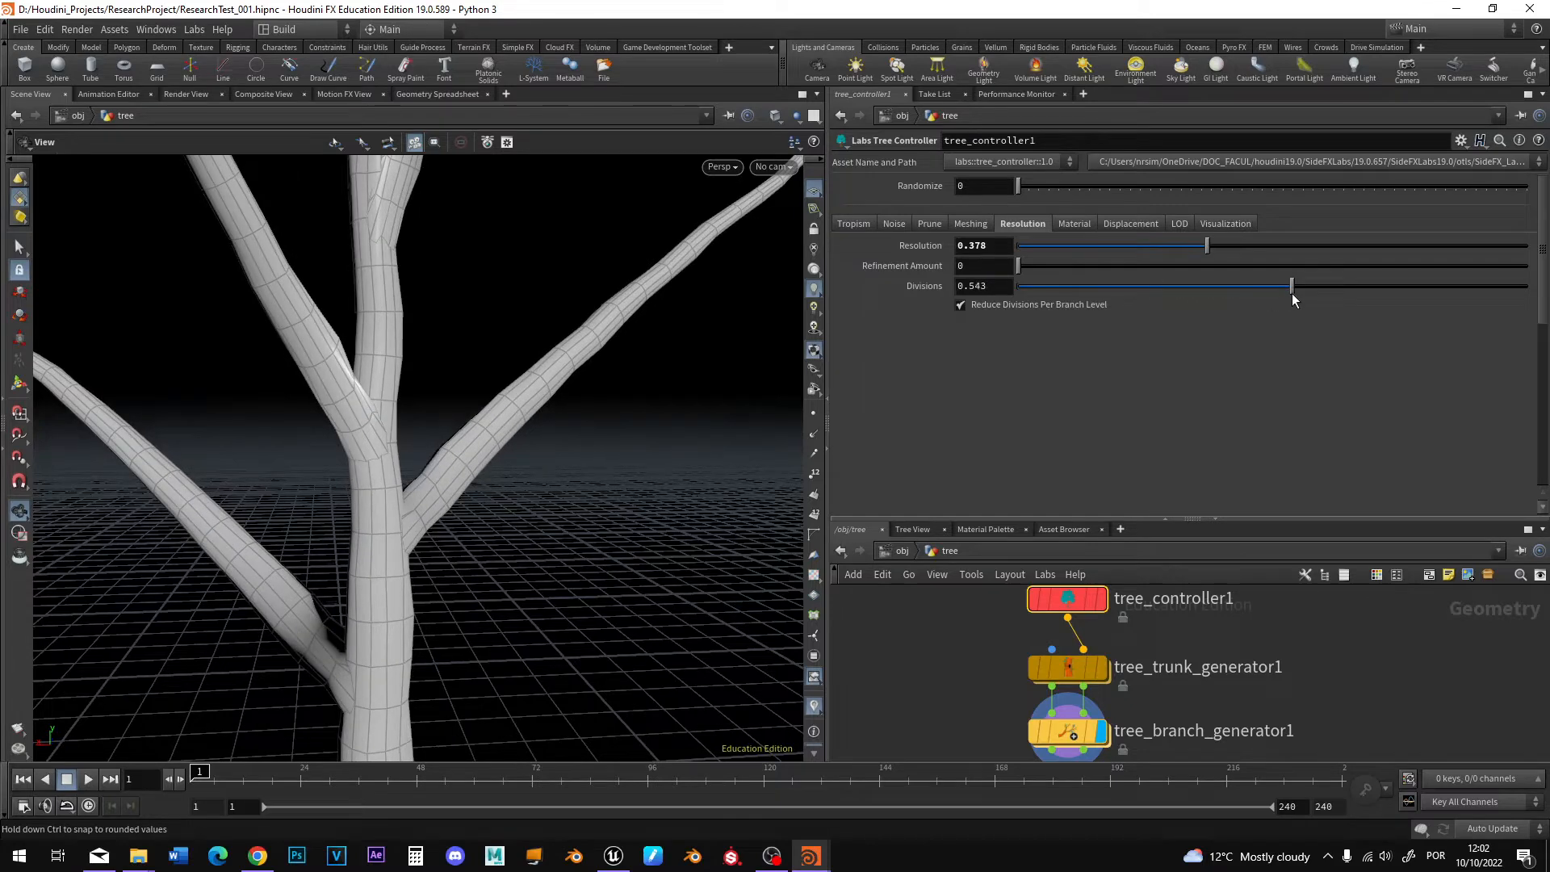
{"action": "left_click_drag", "start_coordinate": [1293, 299], "coordinate": [1303, 289]}
{"action": "left_click", "coordinate": [1209, 246]}
{"action": "left_click_drag", "start_coordinate": [1221, 252], "coordinate": [1221, 252]}
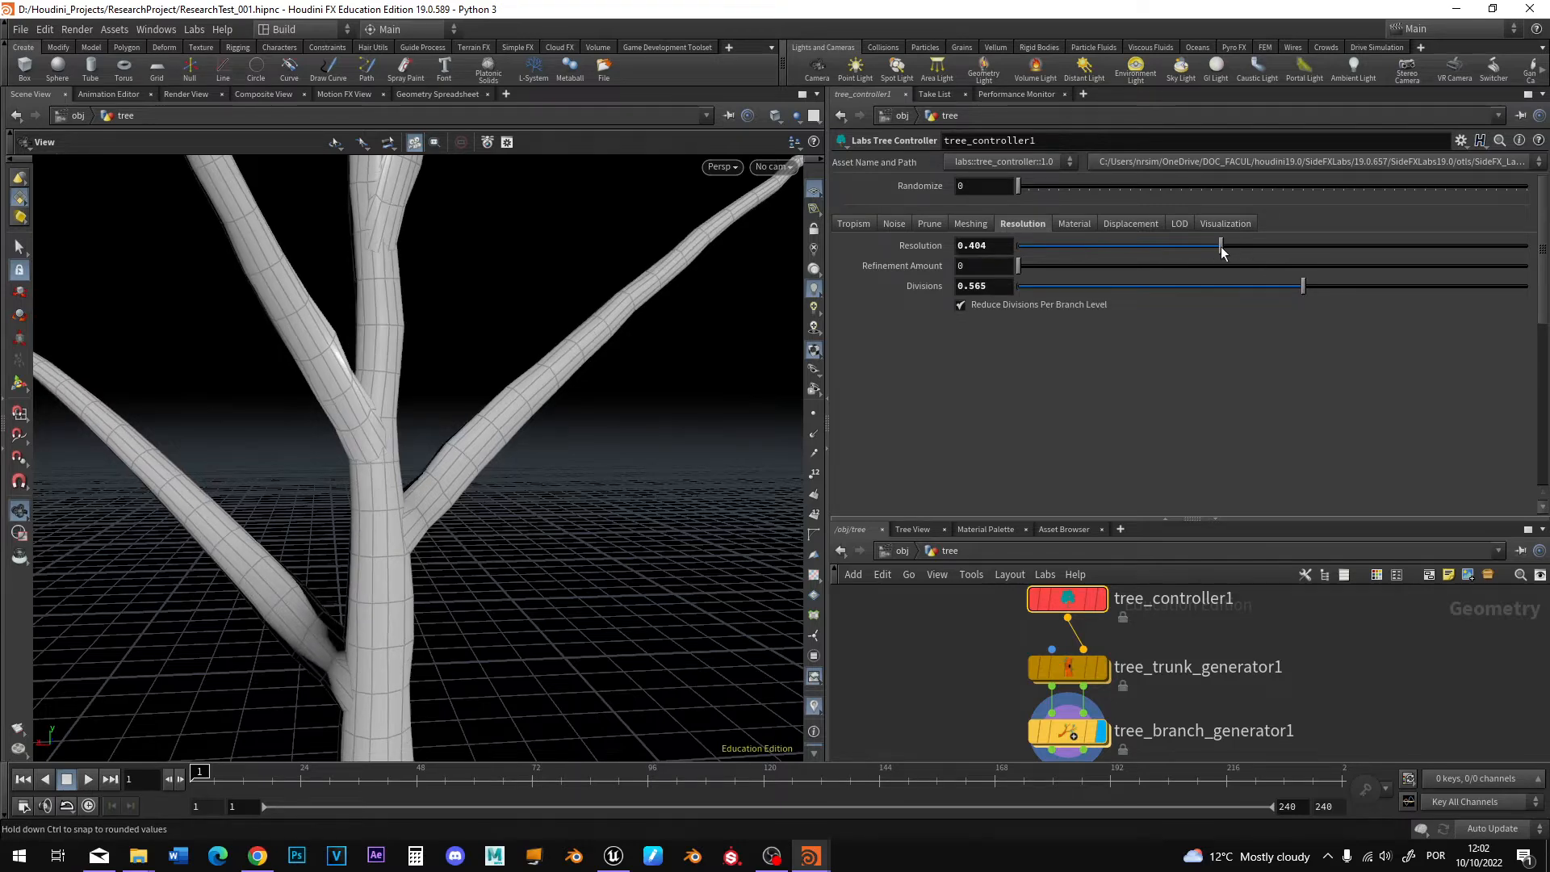
Set the viewport shading to Smooth Shaded so the tree displays without wireframe lines.
{"action": "scroll", "coordinate": [449, 495], "scroll_direction": "down", "scroll_amount": 10}
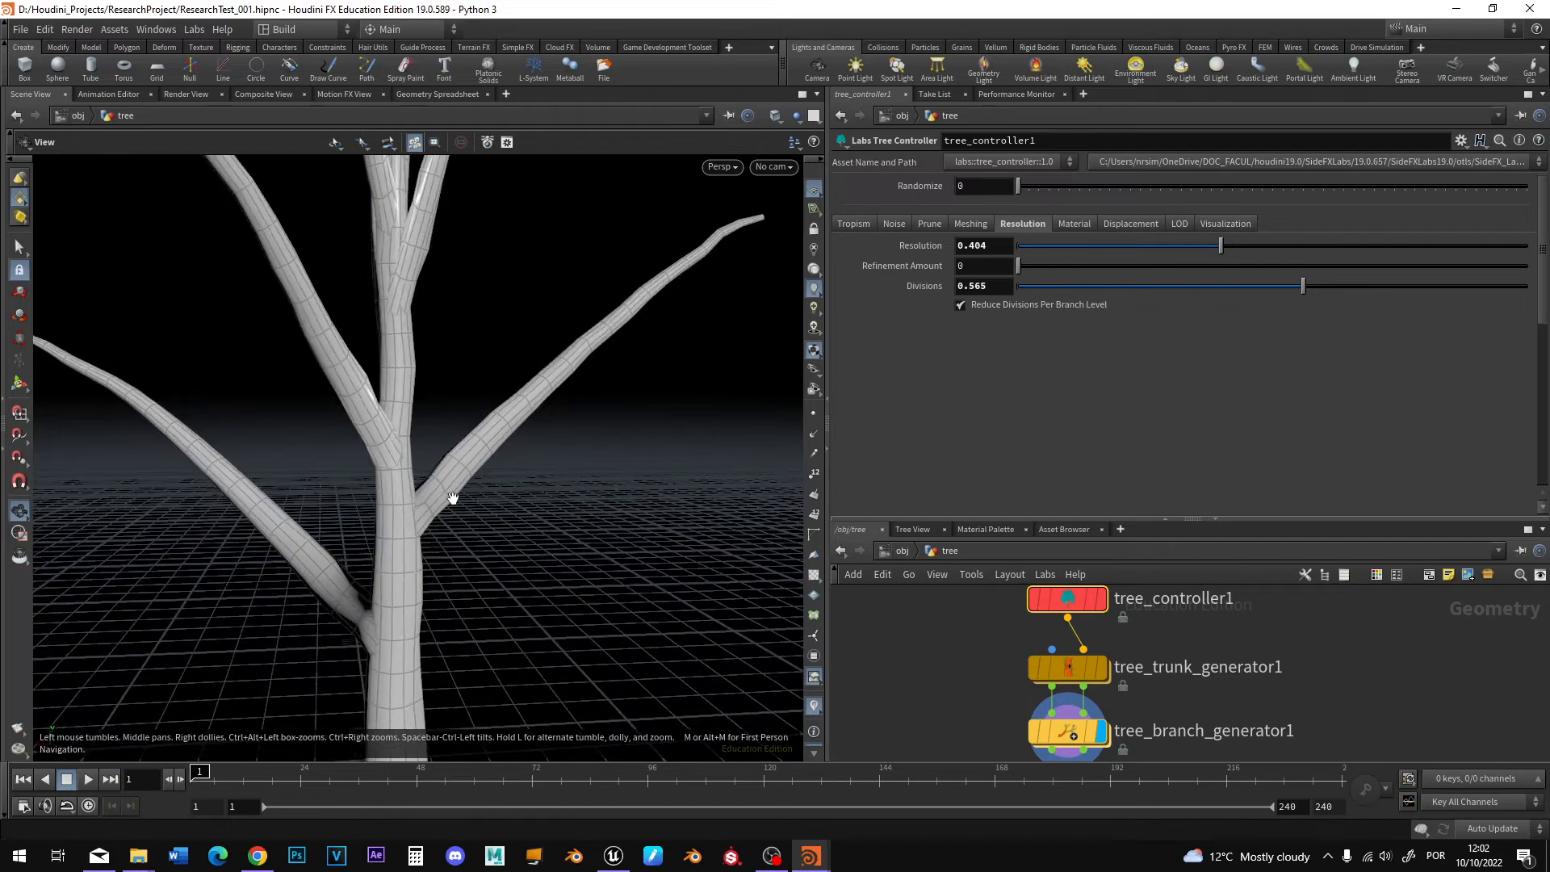
{"action": "key", "text": "w"}
{"action": "key", "text": "w"}
{"action": "key", "text": "w"}
{"action": "scroll", "coordinate": [470, 557], "scroll_direction": "up", "scroll_amount": 3}
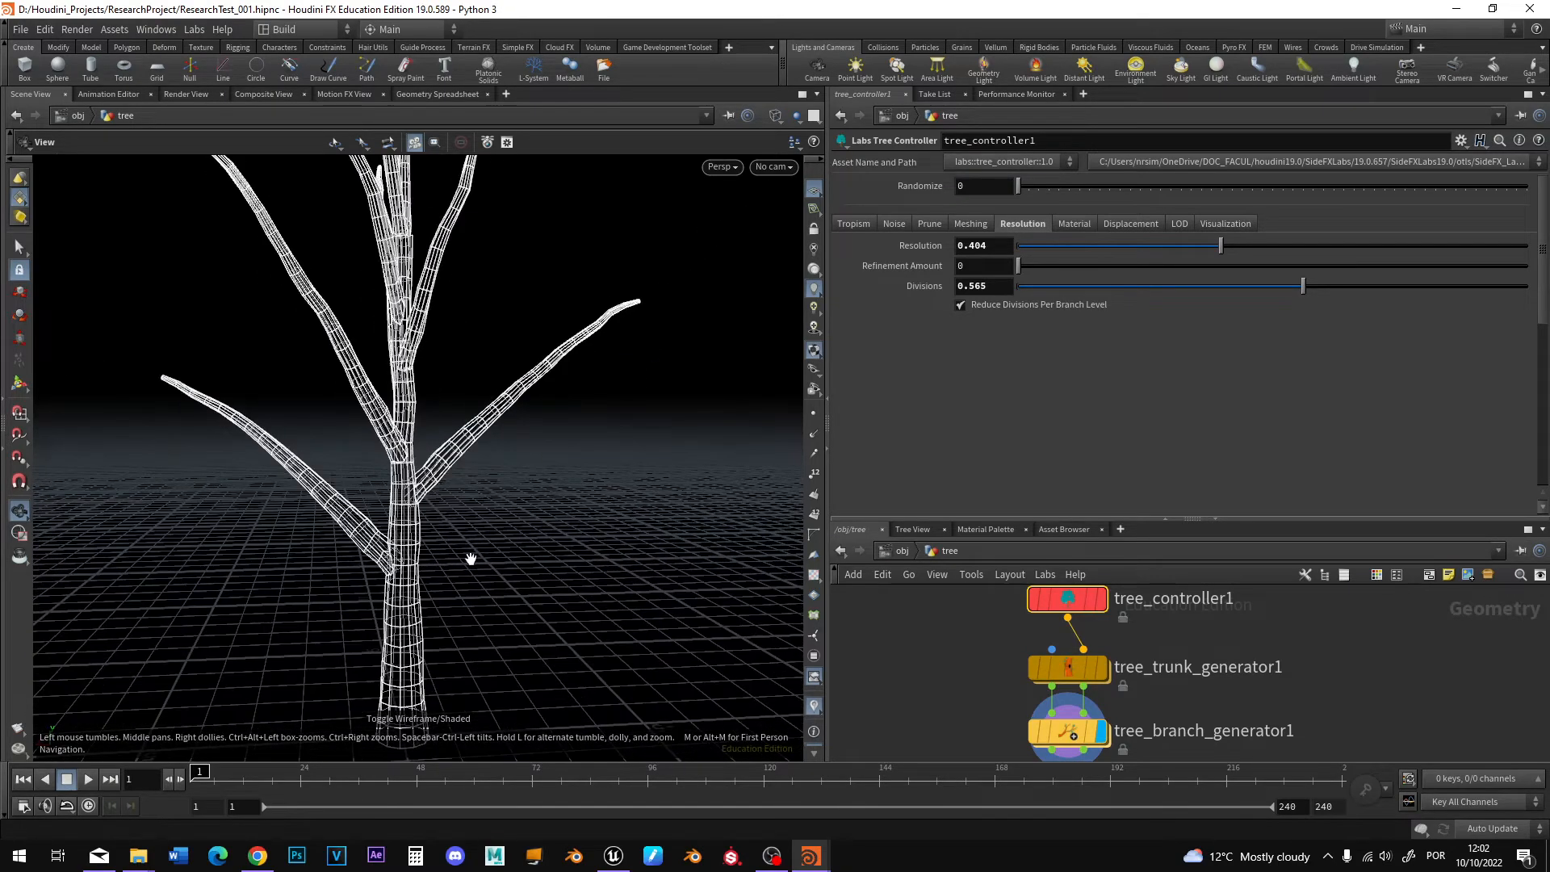
{"action": "left_click", "coordinate": [775, 116]}
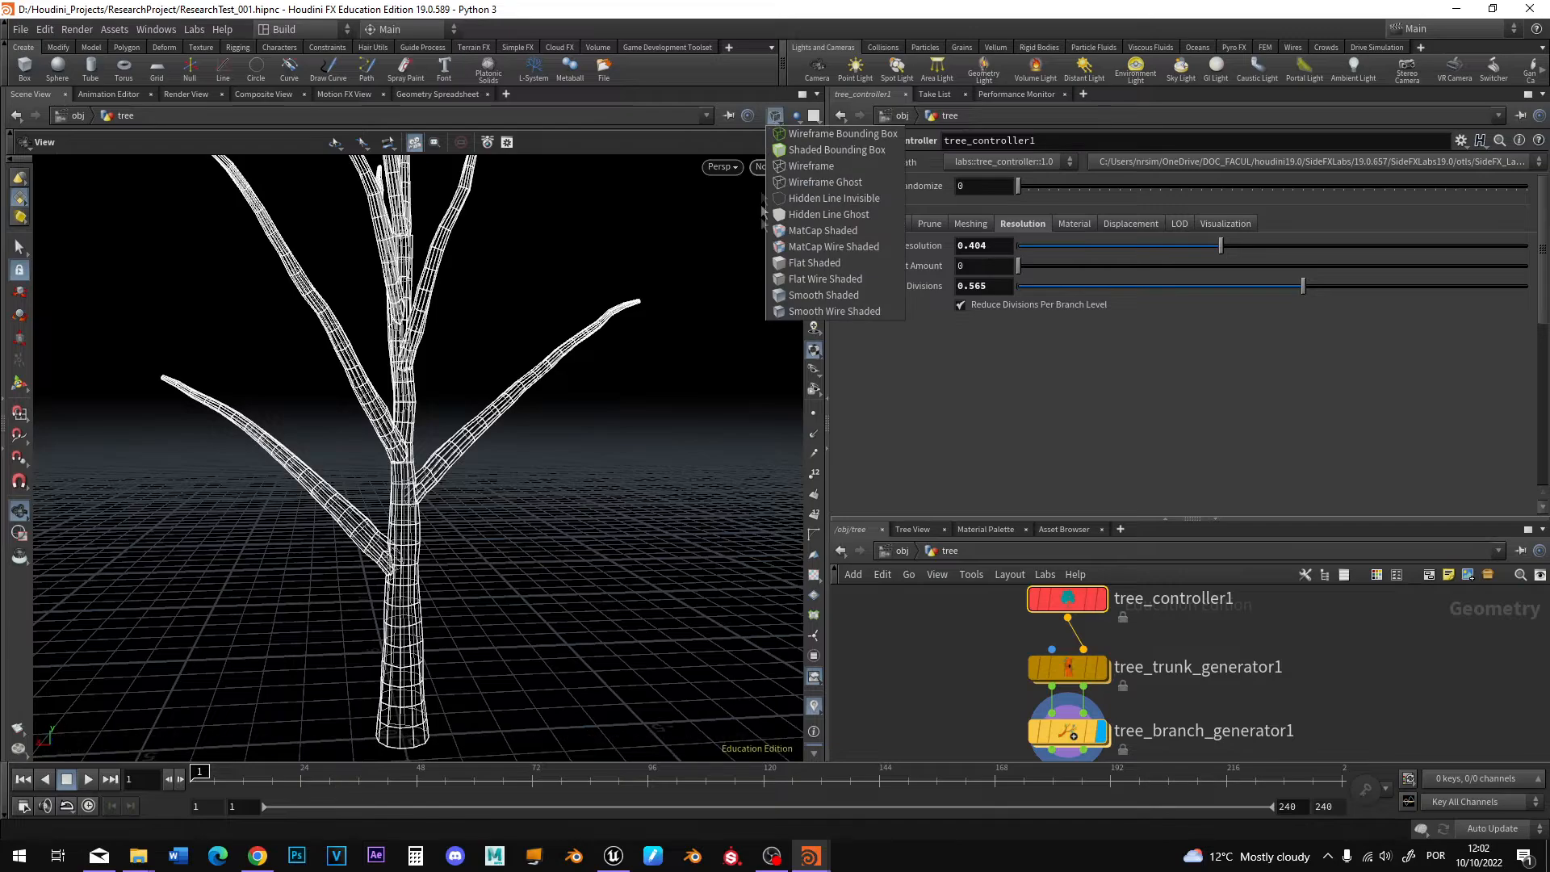
{"action": "left_click", "coordinate": [809, 300]}
{"action": "mouse_move", "coordinate": [547, 478]}
{"action": "left_mouse_down"}
{"action": "mouse_move", "coordinate": [409, 543]}
{"action": "mouse_move", "coordinate": [538, 481]}
{"action": "left_mouse_up"}
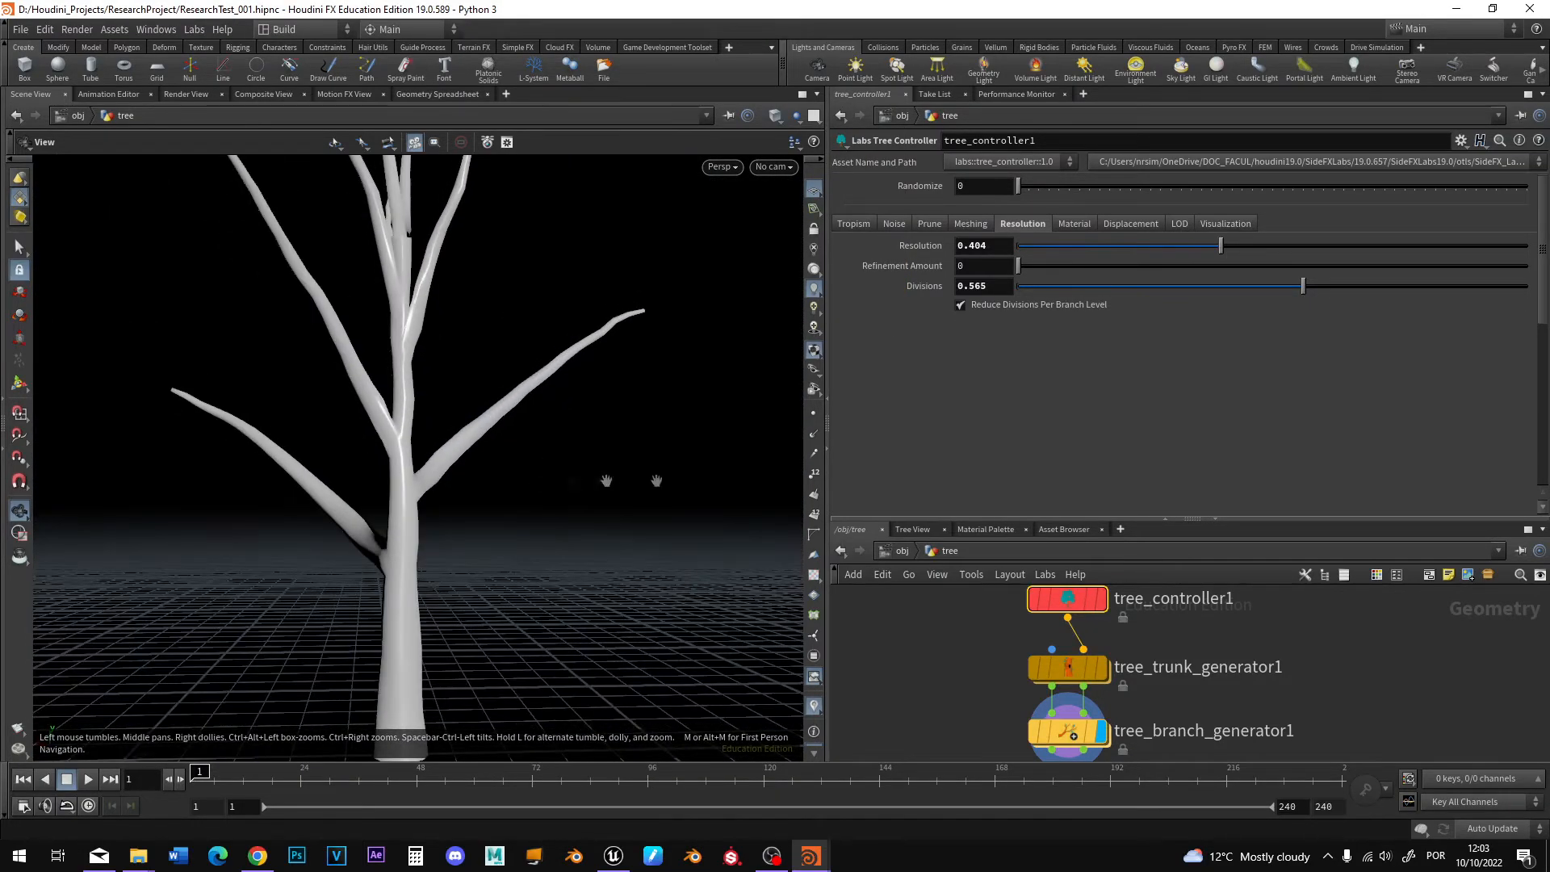
Set the tree controller's mesh intersection behavior to Normal Blending and inspect the branch joints around the trunk.
{"action": "left_click", "coordinate": [970, 224]}
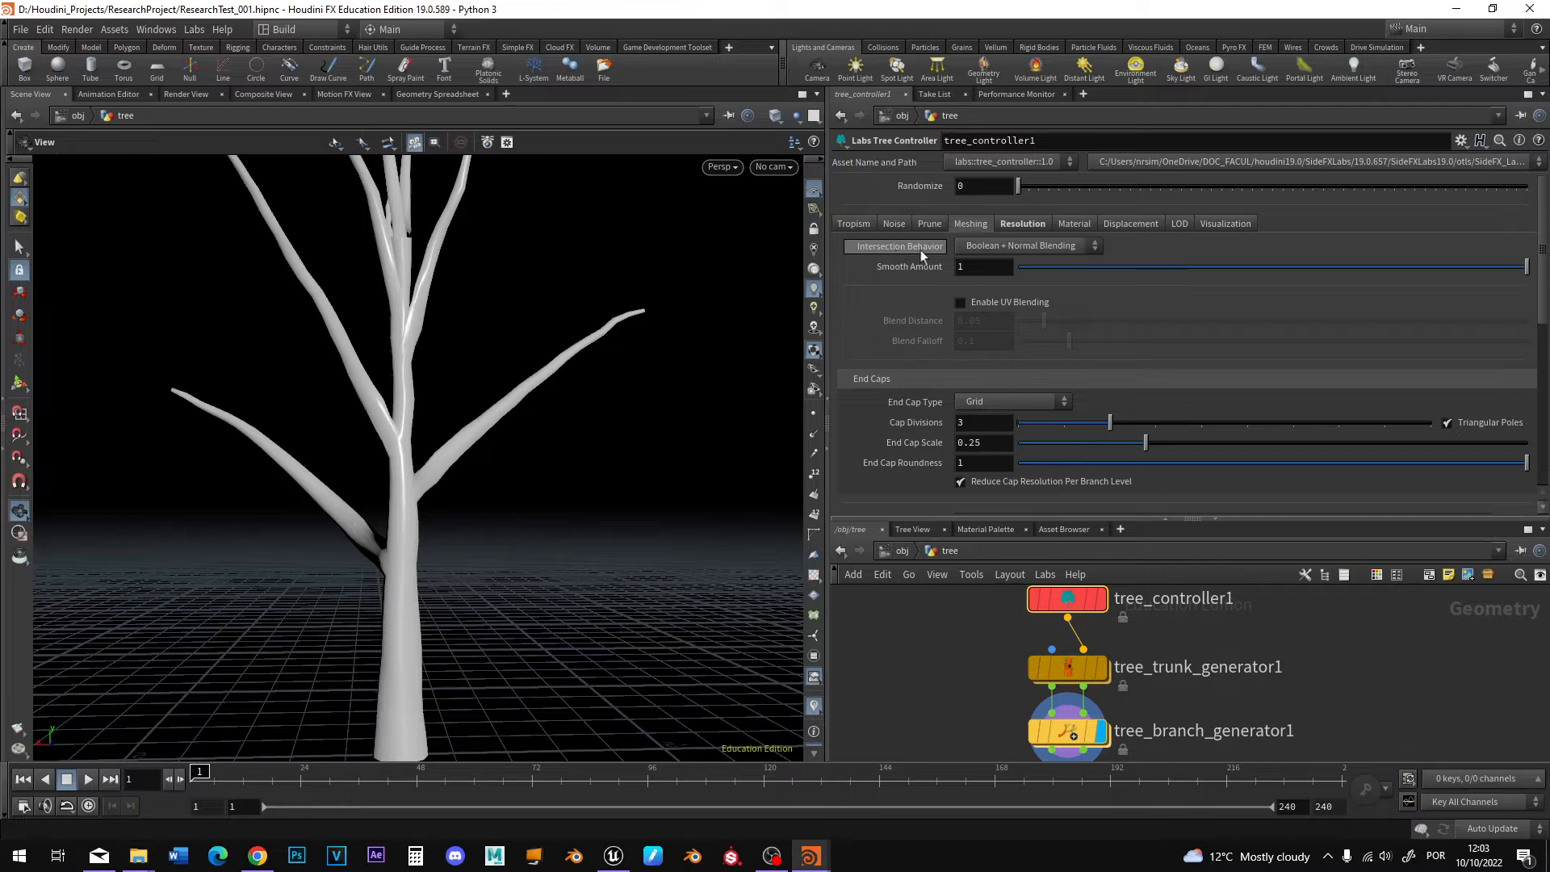
{"action": "left_click", "coordinate": [1062, 249]}
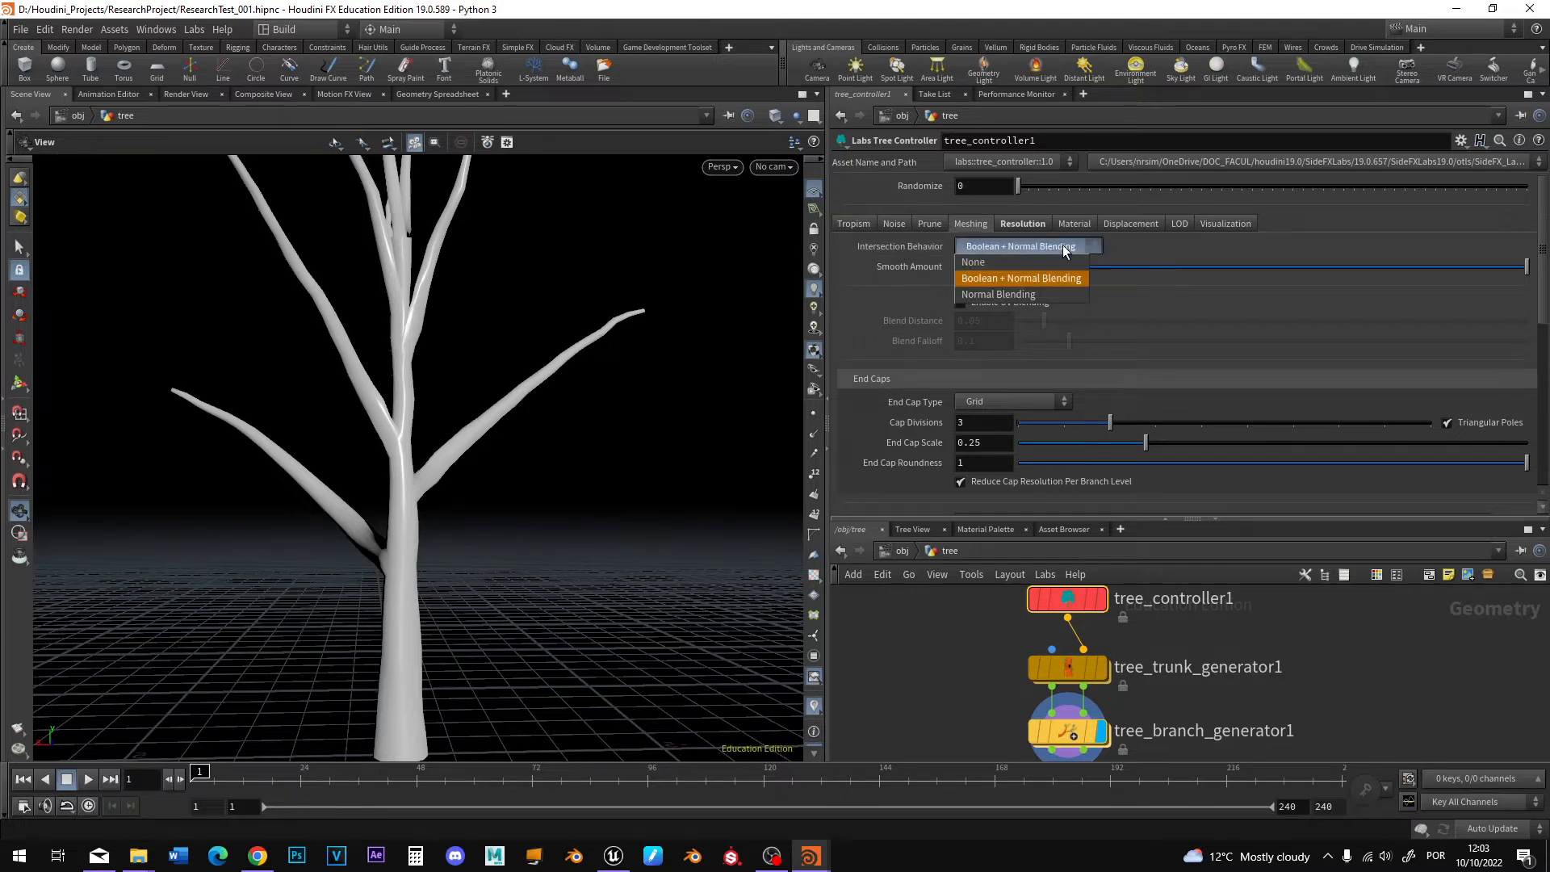
{"action": "left_click", "coordinate": [1030, 296]}
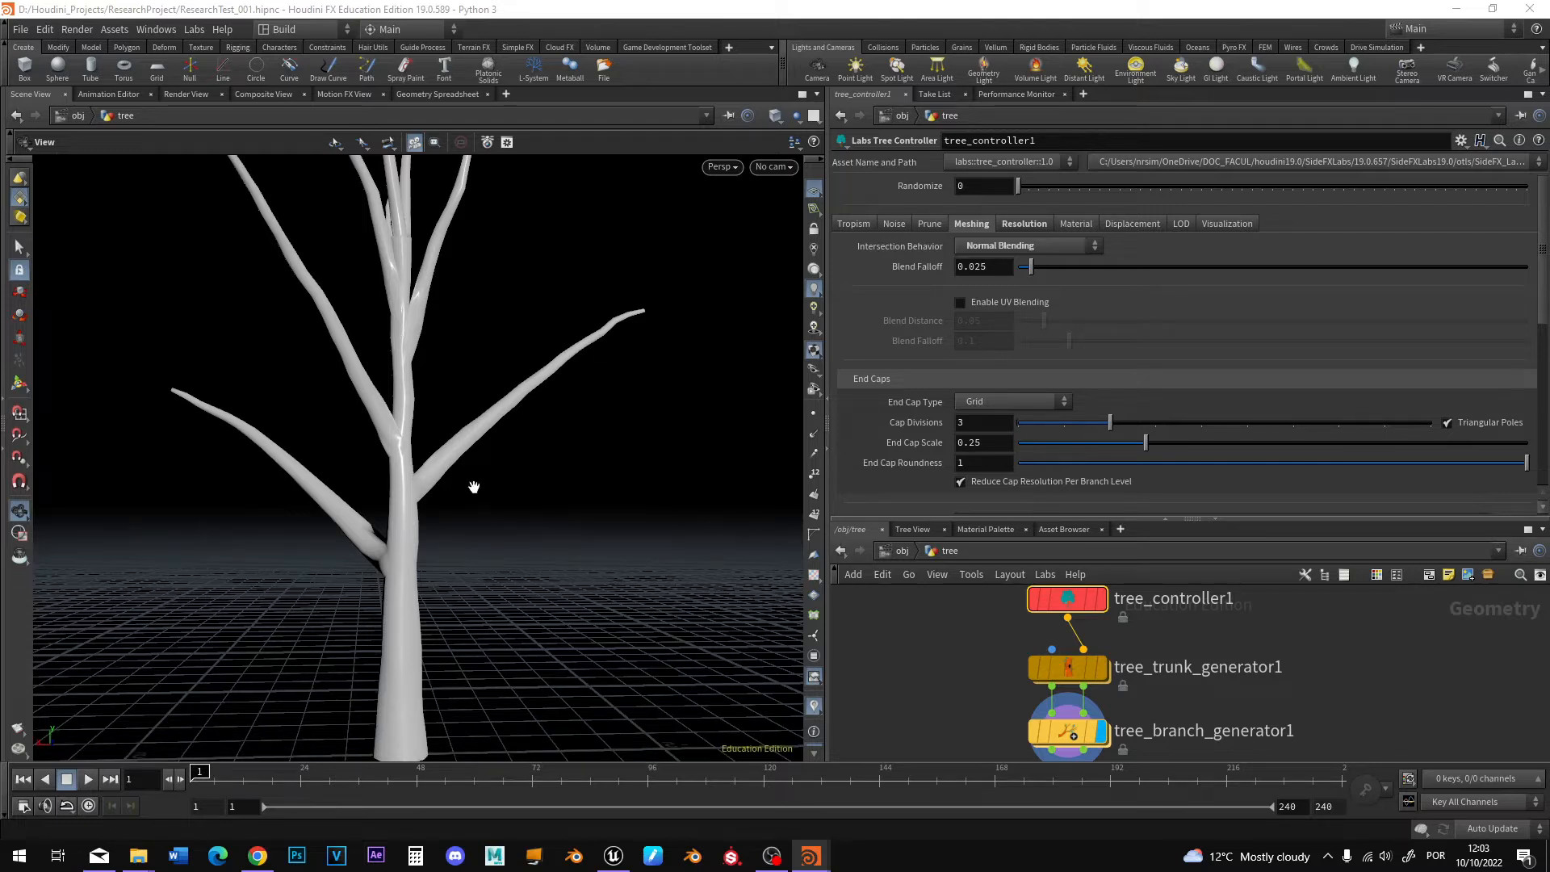
{"action": "left_click_drag", "start_coordinate": [643, 496], "coordinate": [547, 509]}
{"action": "left_click_drag", "start_coordinate": [346, 443], "coordinate": [566, 488]}
{"action": "left_click_drag", "start_coordinate": [628, 425], "coordinate": [598, 460]}
{"action": "mouse_move", "coordinate": [1018, 182]}
{"action": "left_mouse_down"}
{"action": "mouse_move", "coordinate": [1404, 193]}
{"action": "mouse_move", "coordinate": [996, 185]}
{"action": "left_mouse_up"}
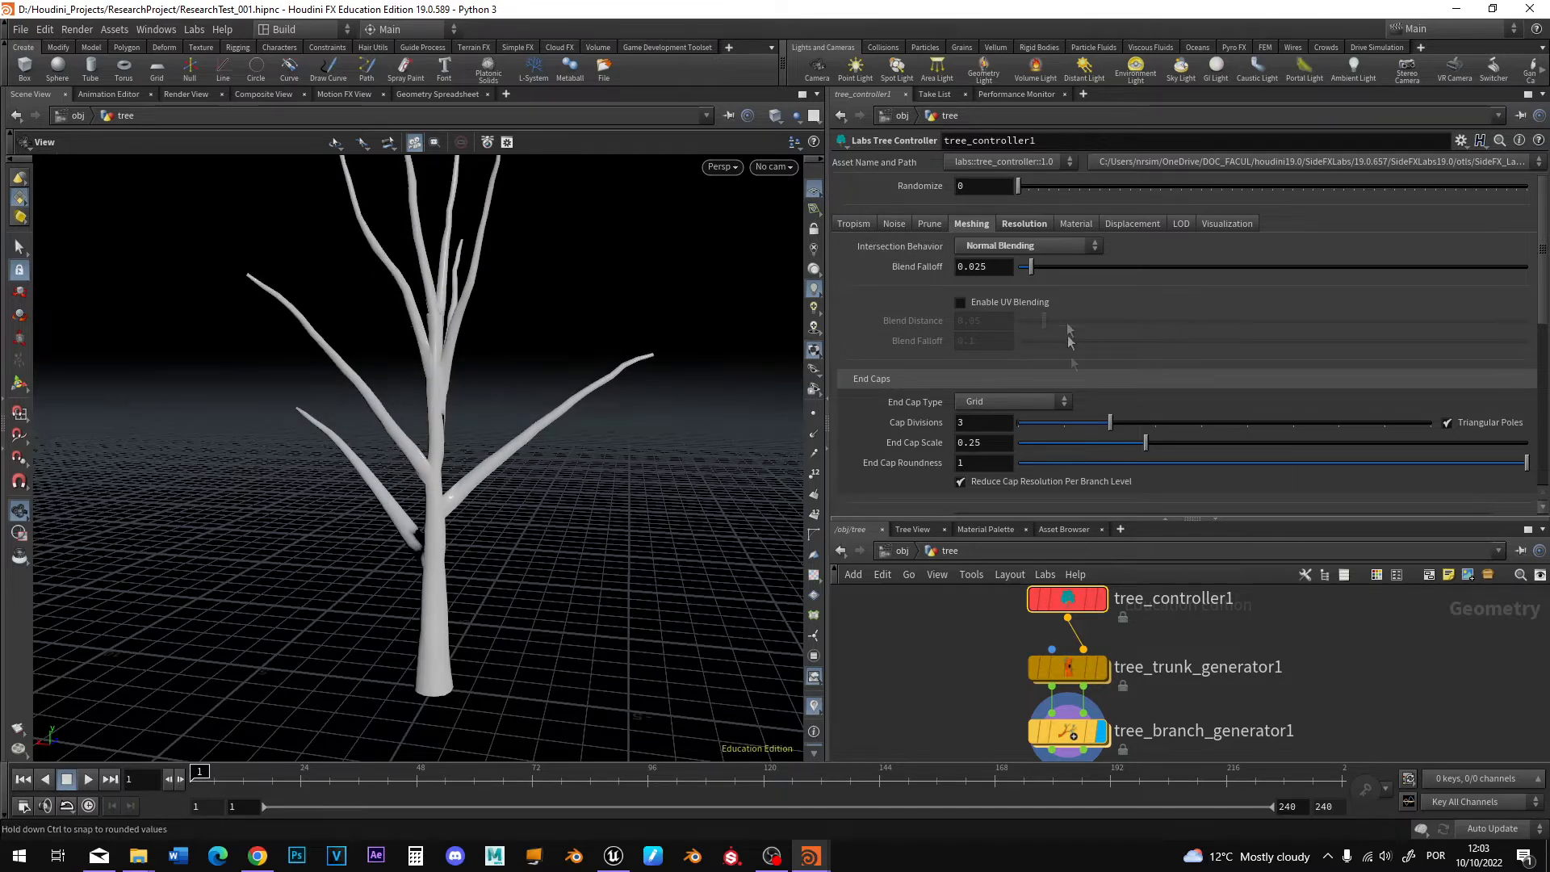
Add a second Labs Tree Branch Generator below the first, connect both of the first one's outputs to it and display it.
{"action": "middle_click_drag", "start_coordinate": [1403, 707], "coordinate": [1383, 609]}
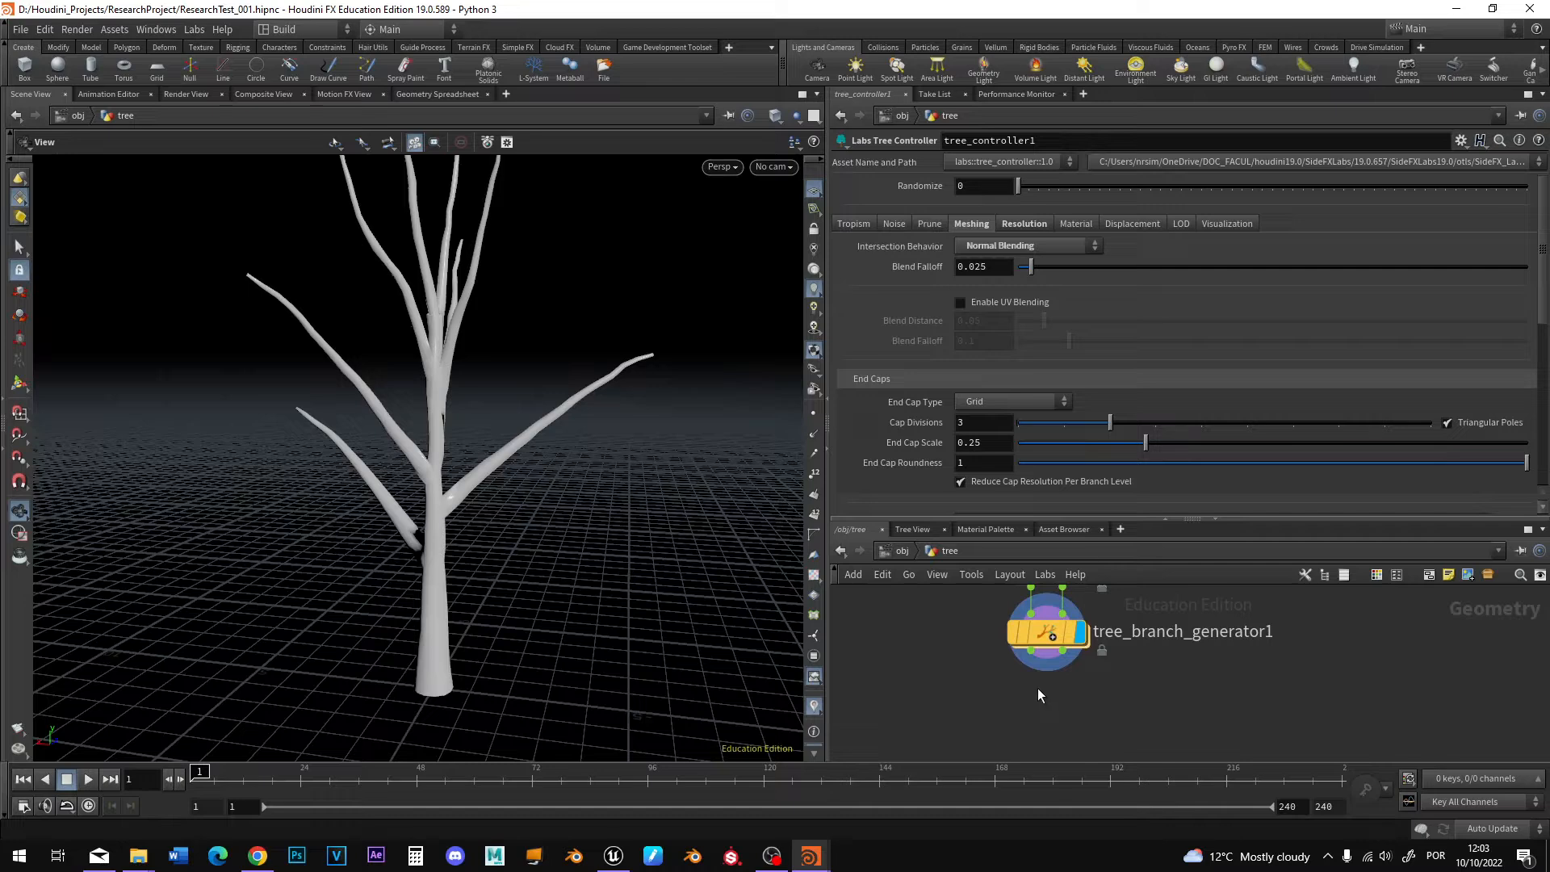
{"action": "key", "text": "Tab"}
{"action": "type", "text": "branc"}
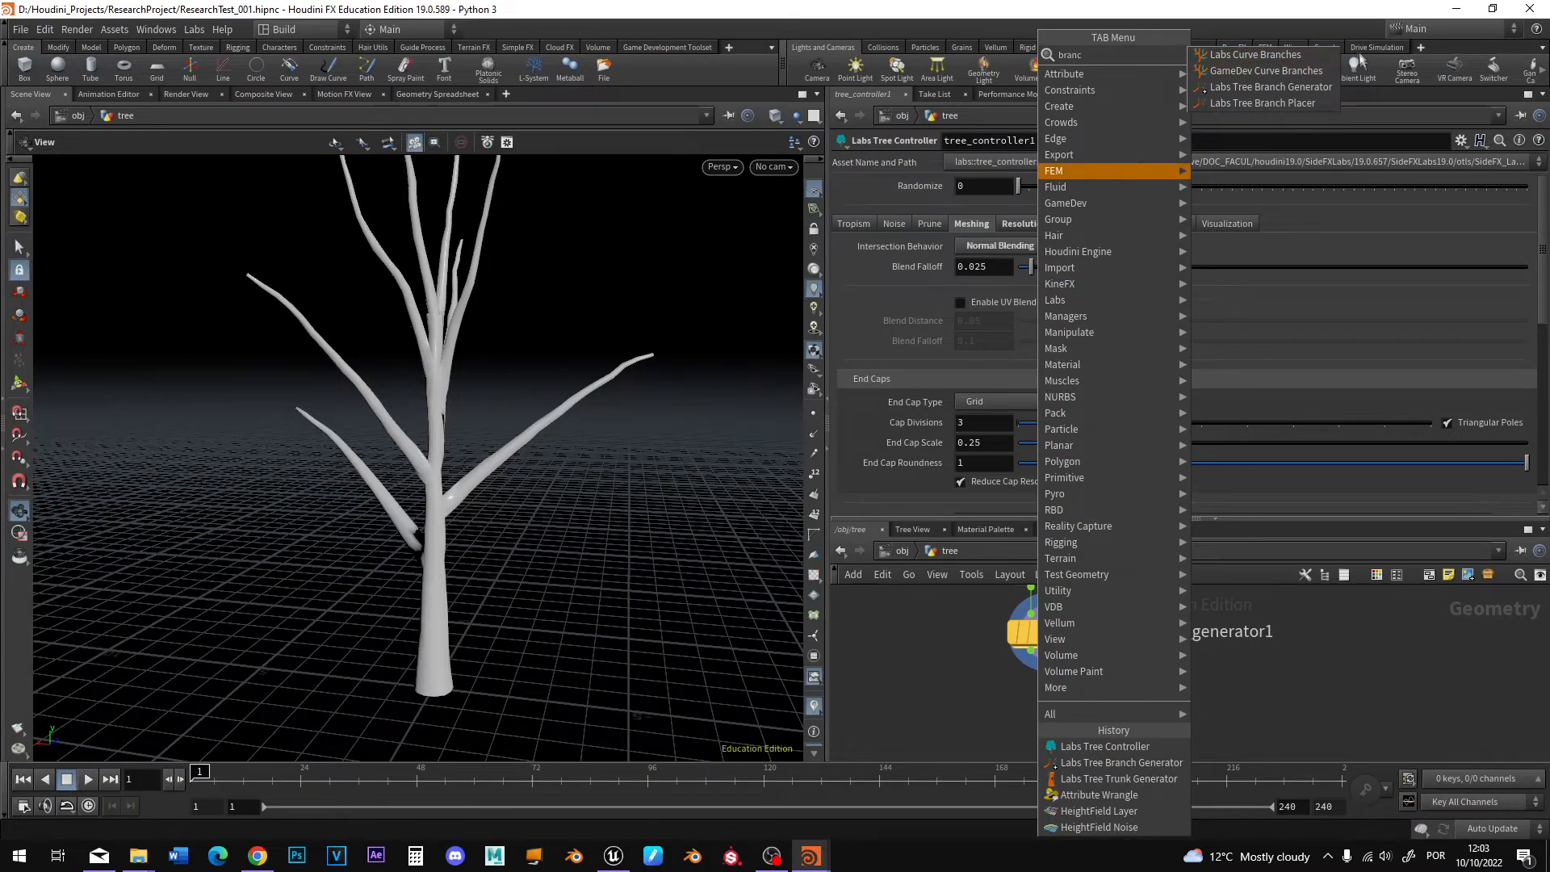
{"action": "left_click", "coordinate": [1300, 86]}
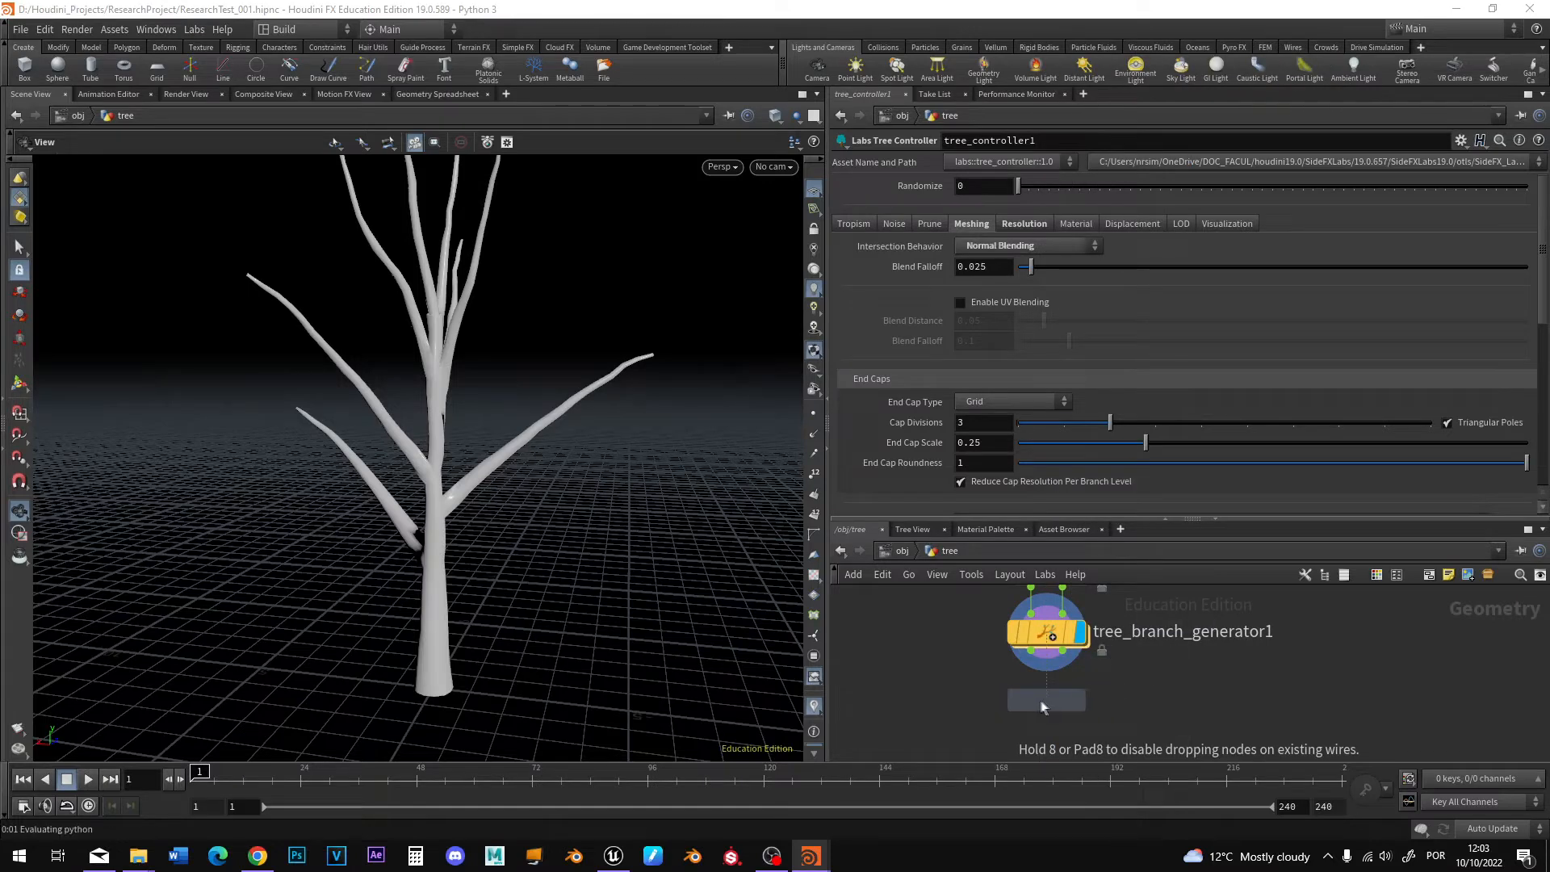
{"action": "left_click", "coordinate": [1054, 701]}
{"action": "left_click_drag", "start_coordinate": [1062, 650], "coordinate": [1064, 687]}
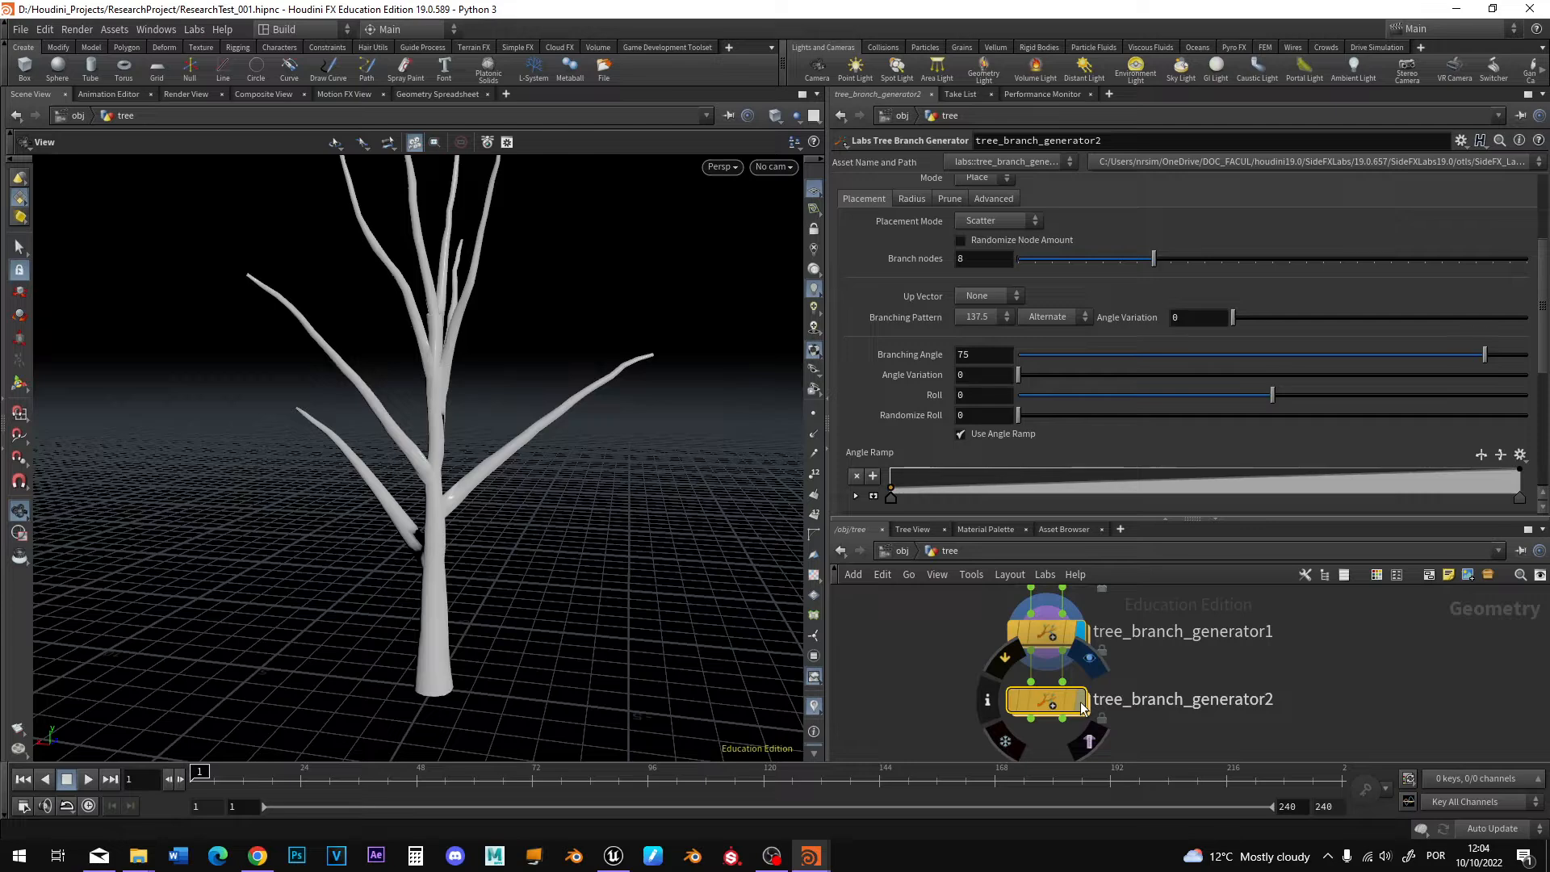
Set the second branch generator's branching angle to 90 and its length to 0.653.
{"action": "left_click_drag", "start_coordinate": [1484, 355], "coordinate": [1547, 363]}
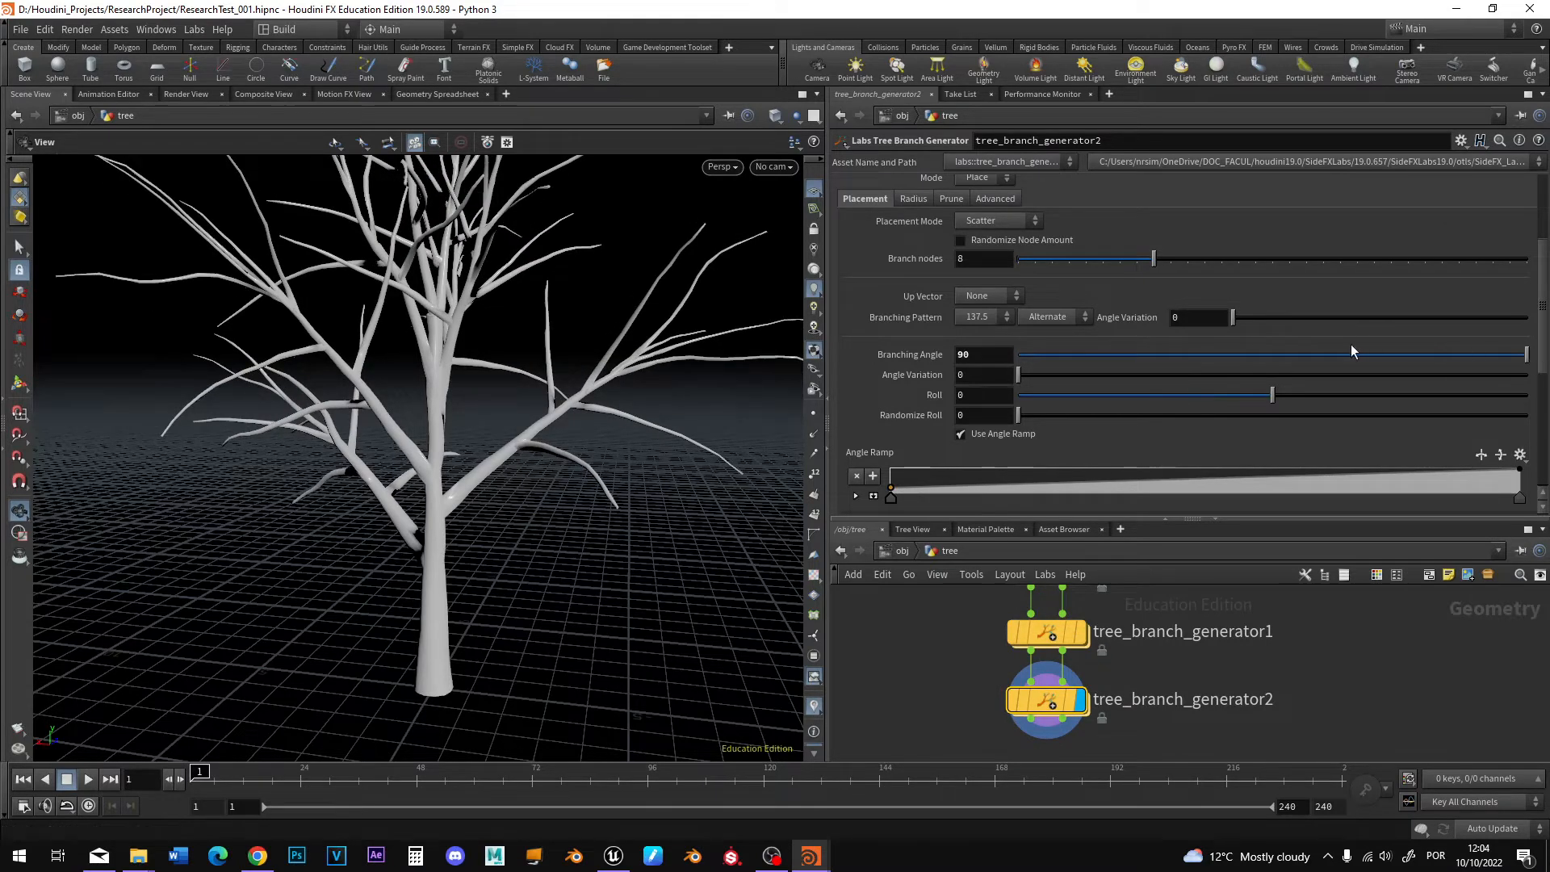
{"action": "scroll", "coordinate": [1350, 347], "scroll_direction": "down", "scroll_amount": 4}
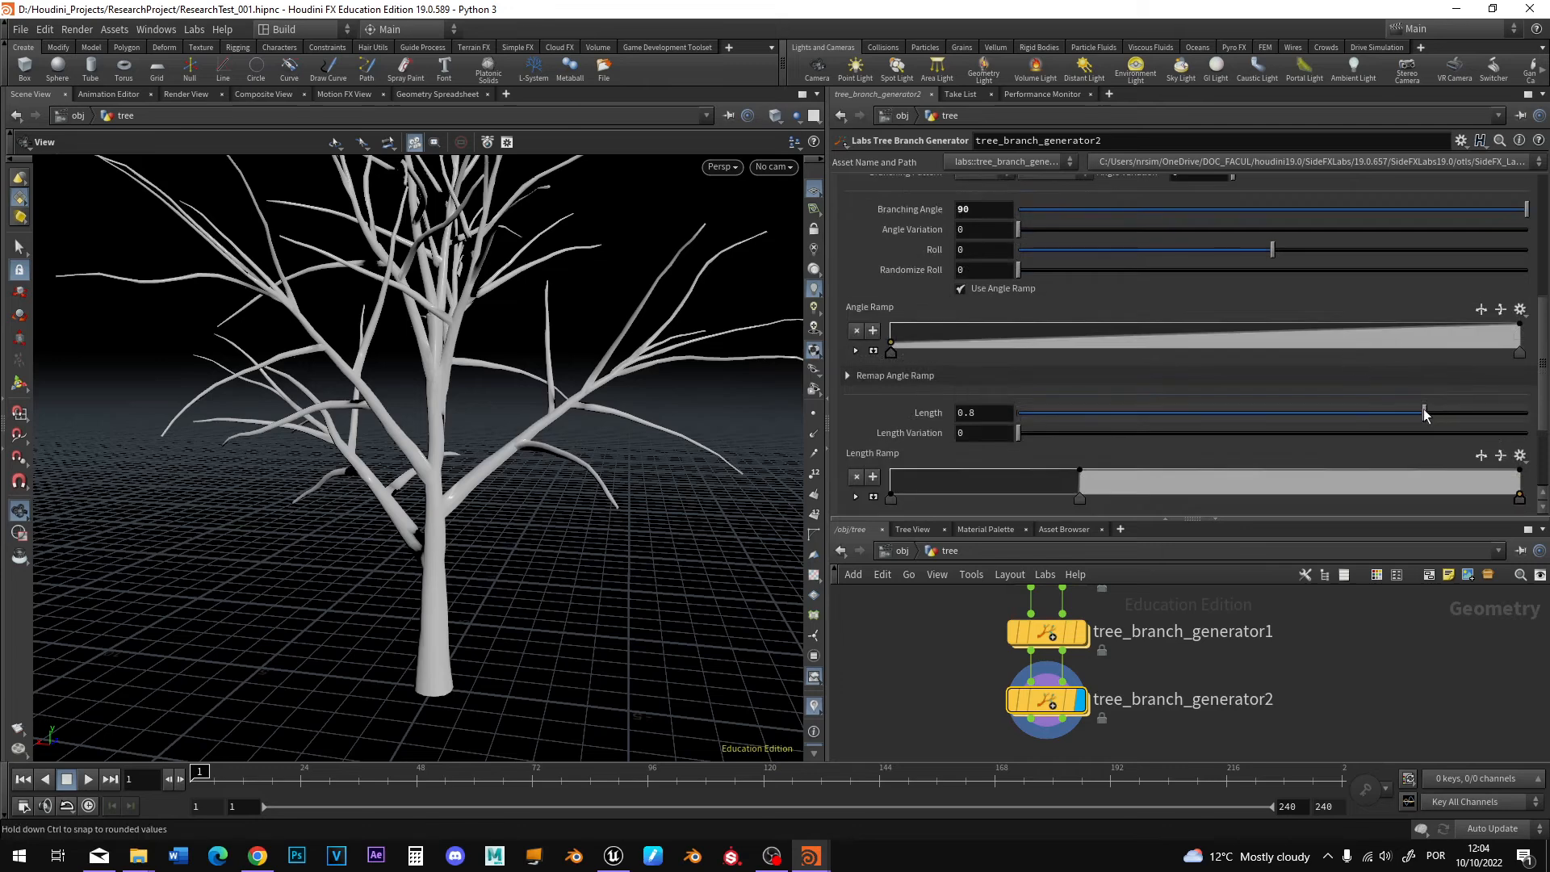
{"action": "left_click_drag", "start_coordinate": [1425, 415], "coordinate": [1350, 414]}
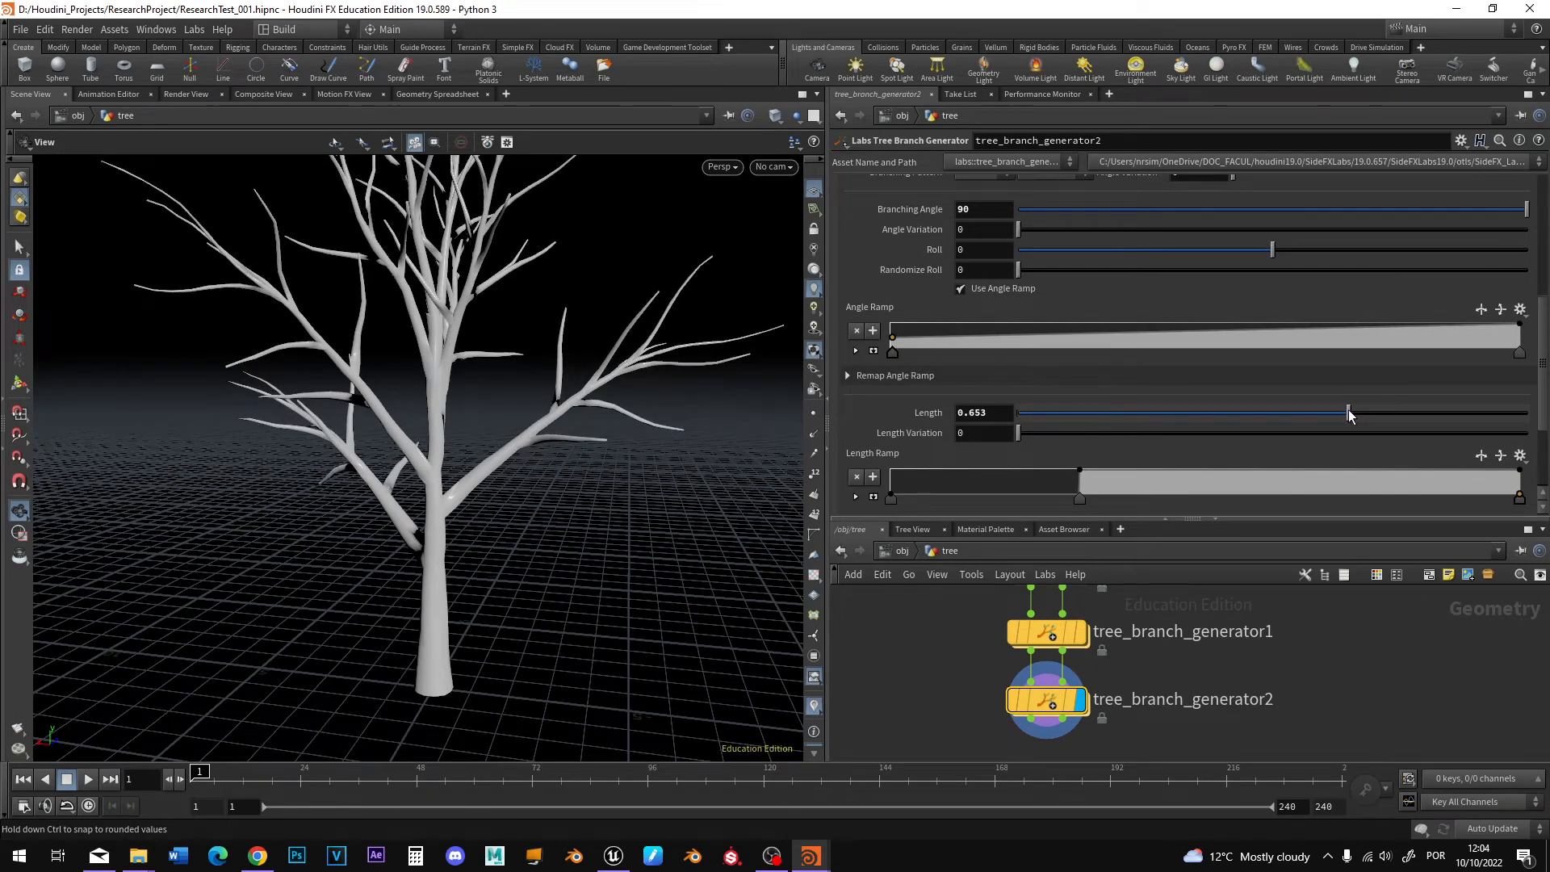
Add a third Labs Tree Branch Generator below the second, connect both of the second one's outputs to it and display it.
{"action": "middle_click_drag", "start_coordinate": [1391, 710], "coordinate": [1398, 617]}
{"action": "key", "text": "Tab"}
{"action": "type", "text": "branc"}
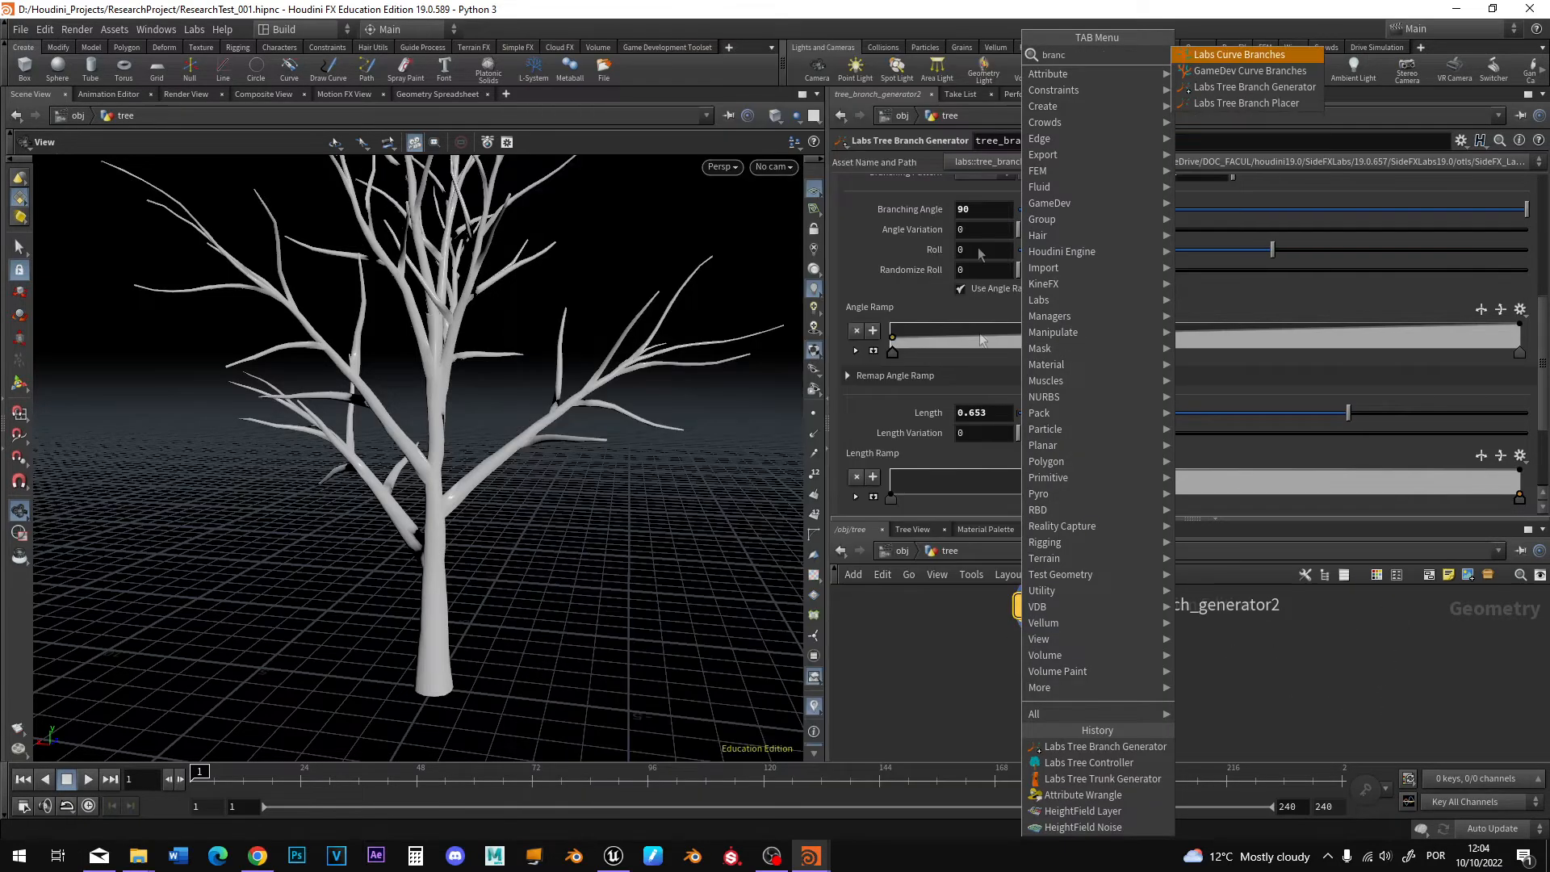
{"action": "left_click", "coordinate": [1246, 100]}
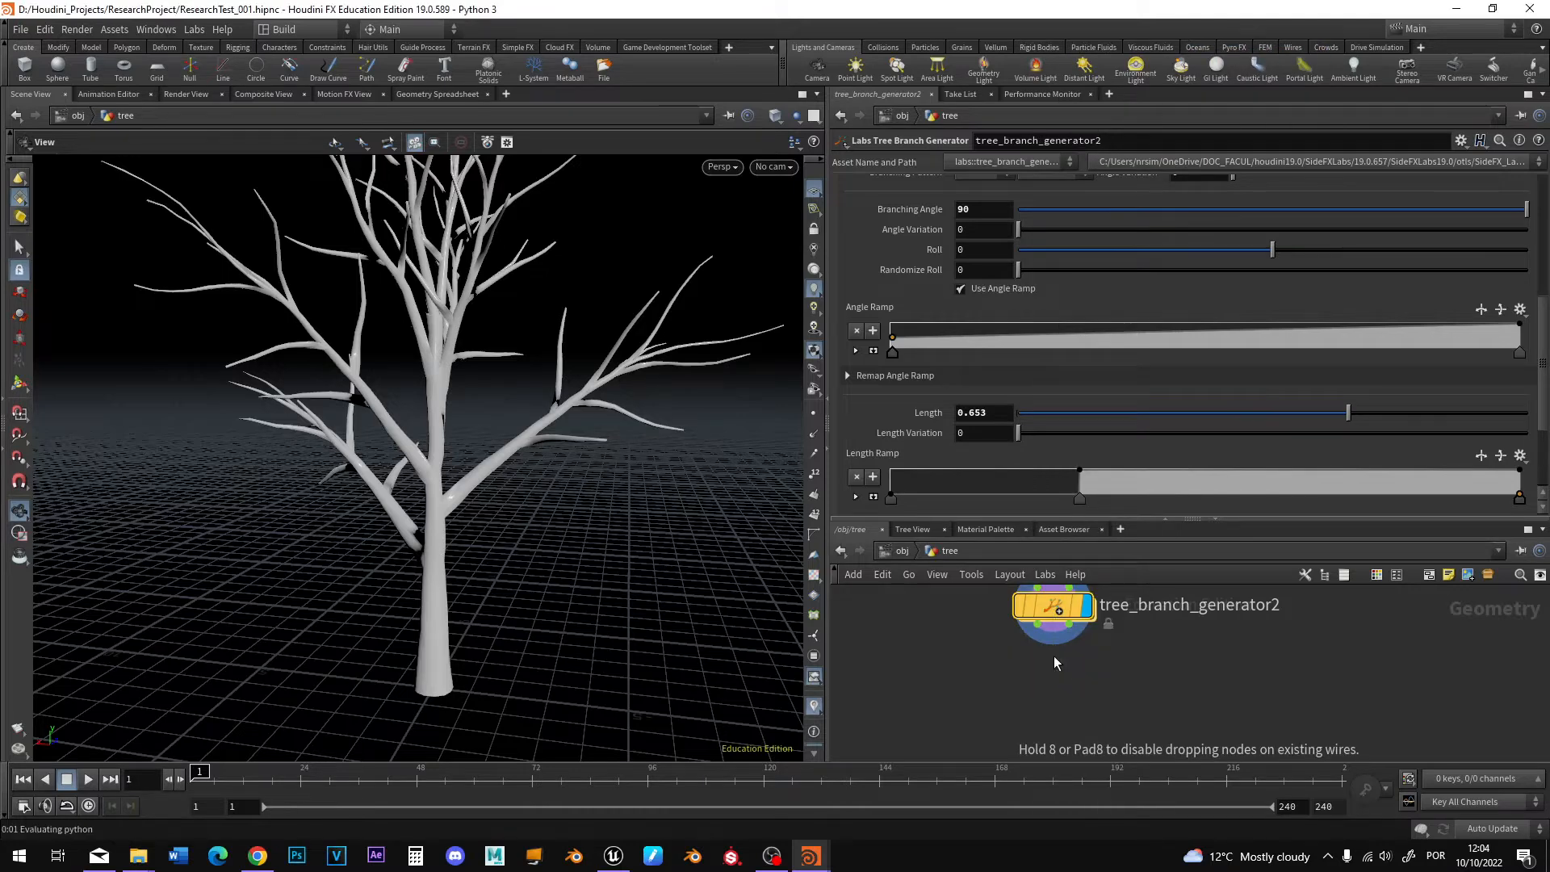
{"action": "left_click", "coordinate": [1061, 672]}
{"action": "left_click", "coordinate": [1047, 652]}
{"action": "mouse_move", "coordinate": [1046, 651]}
{"action": "left_mouse_down"}
{"action": "mouse_move", "coordinate": [1077, 653]}
{"action": "mouse_move", "coordinate": [1060, 675]}
{"action": "left_mouse_up"}
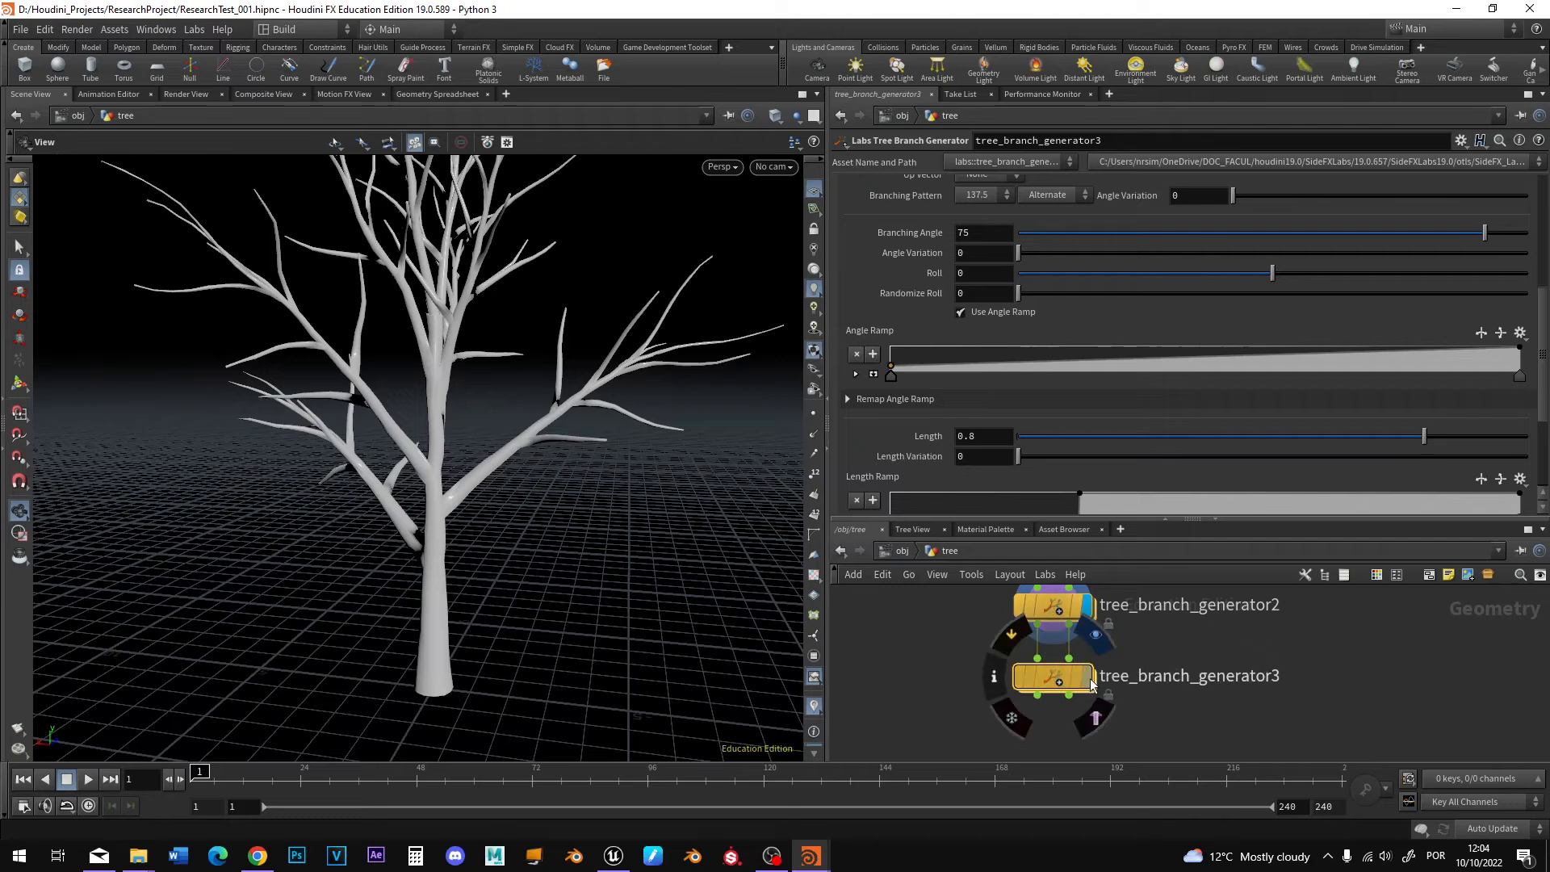
{"action": "left_click", "coordinate": [1090, 681]}
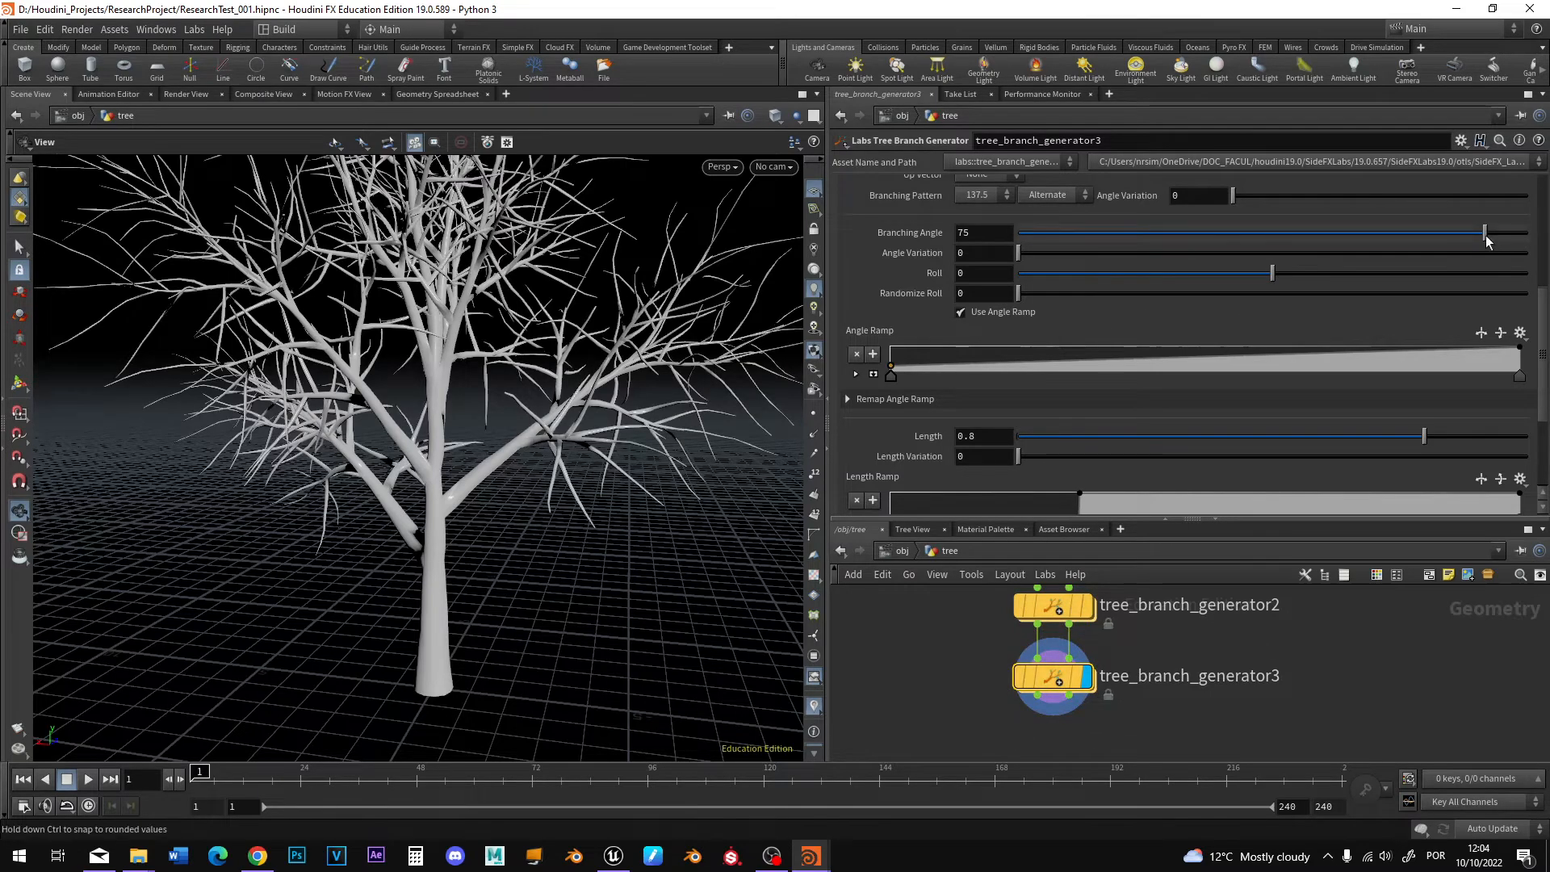
Set the third branch generator's length to 0.573.
{"action": "scroll", "coordinate": [1247, 410], "scroll_direction": "down", "scroll_amount": 1}
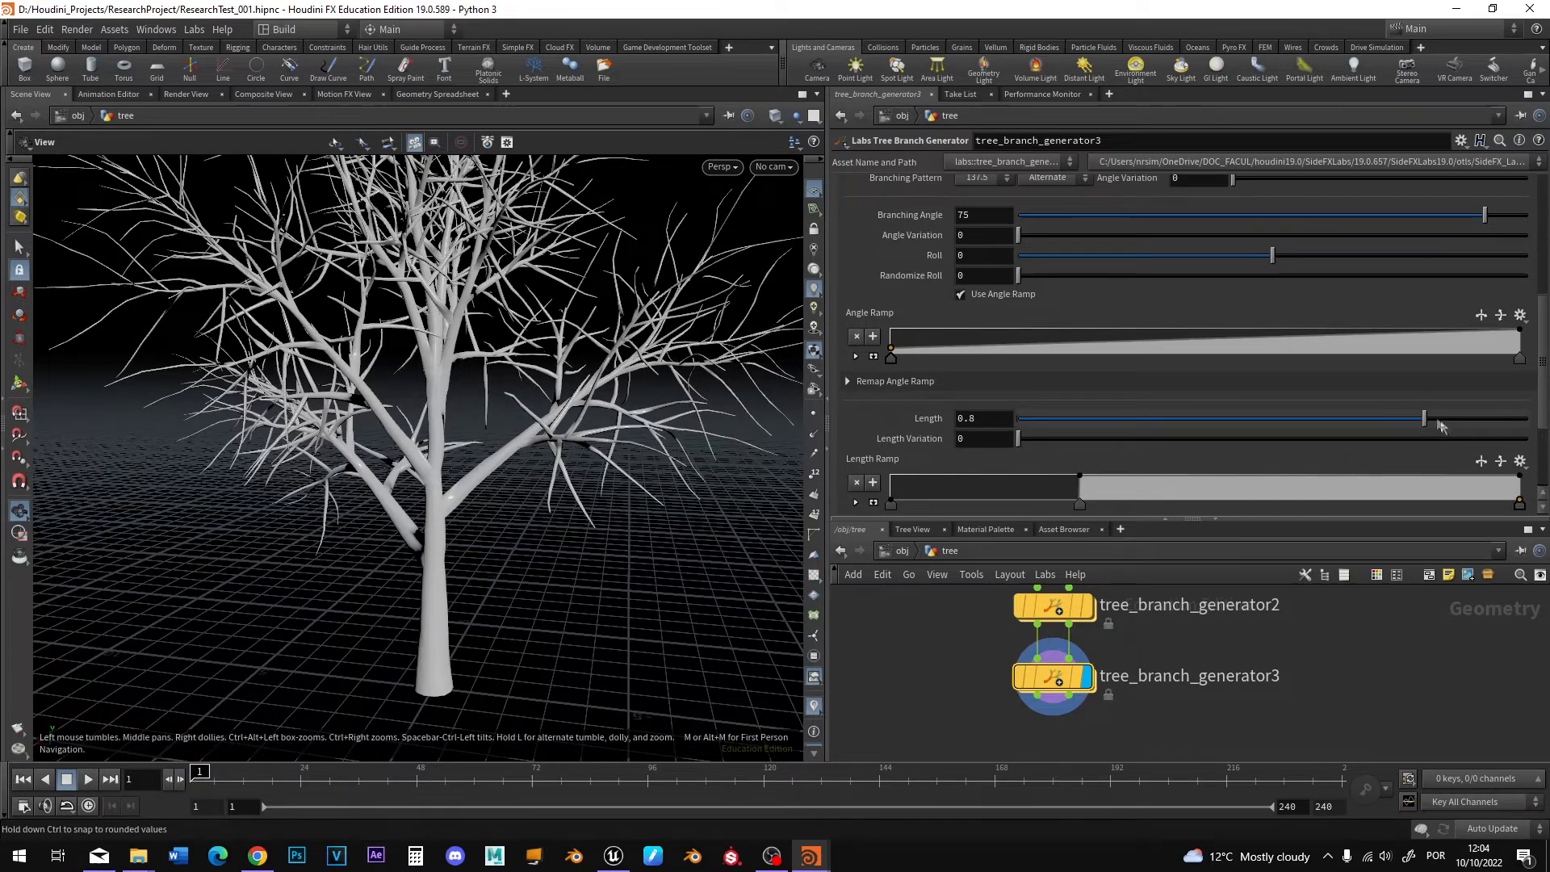
{"action": "left_click_drag", "start_coordinate": [1426, 419], "coordinate": [1291, 420]}
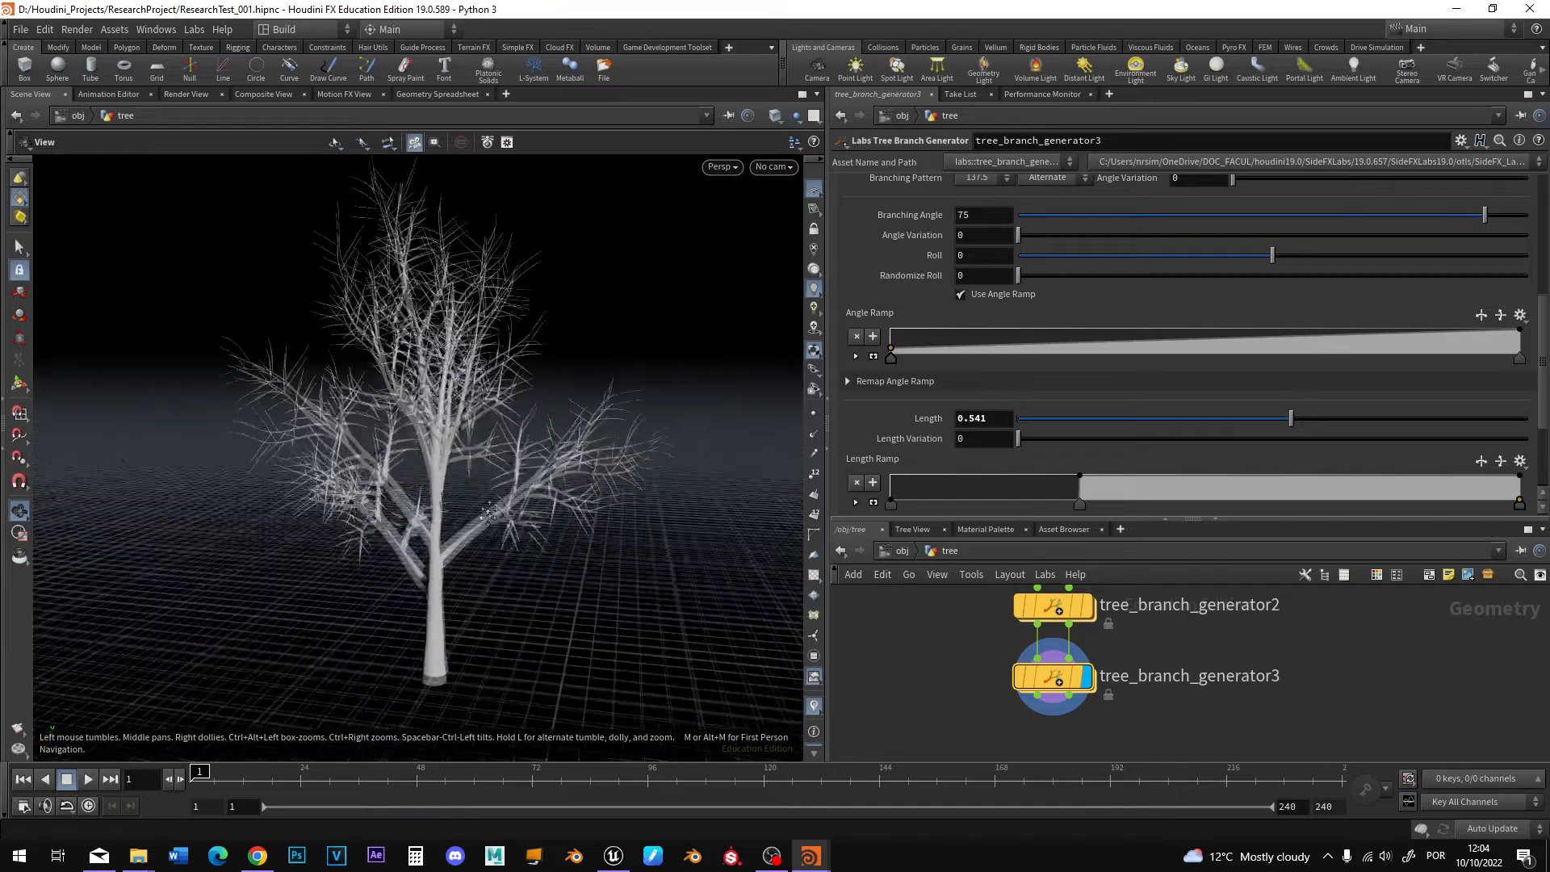
{"action": "middle_click_drag", "start_coordinate": [489, 515], "coordinate": [457, 504]}
{"action": "scroll", "coordinate": [456, 505], "scroll_direction": "up", "scroll_amount": 1}
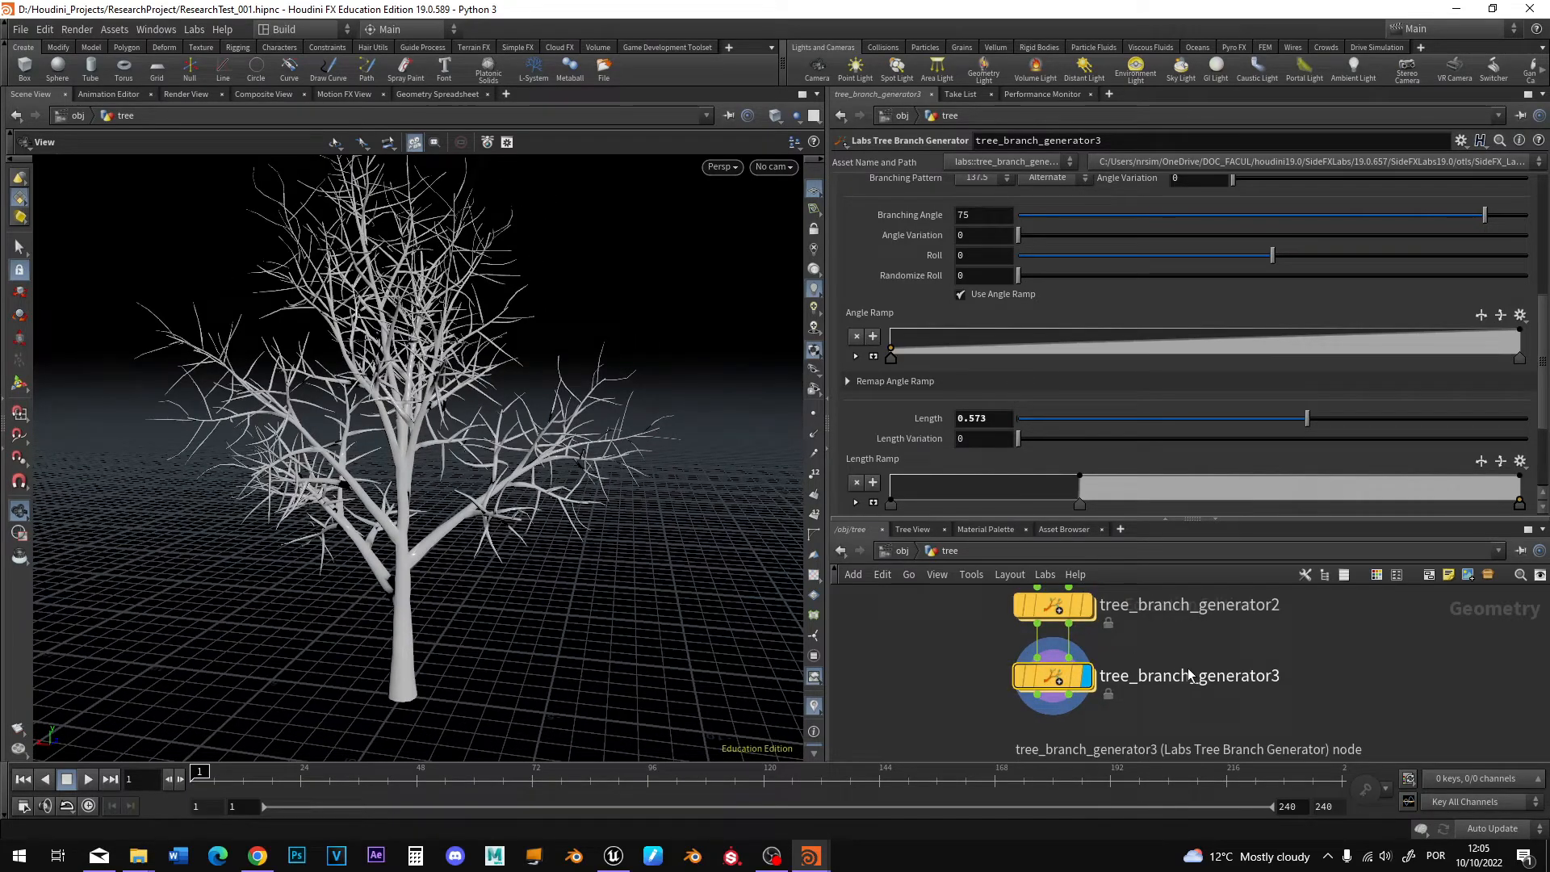
Add a Labs Tree Simple Leaf node beside the third branch generator and display it.
{"action": "middle_click_drag", "start_coordinate": [1357, 698], "coordinate": [1349, 617]}
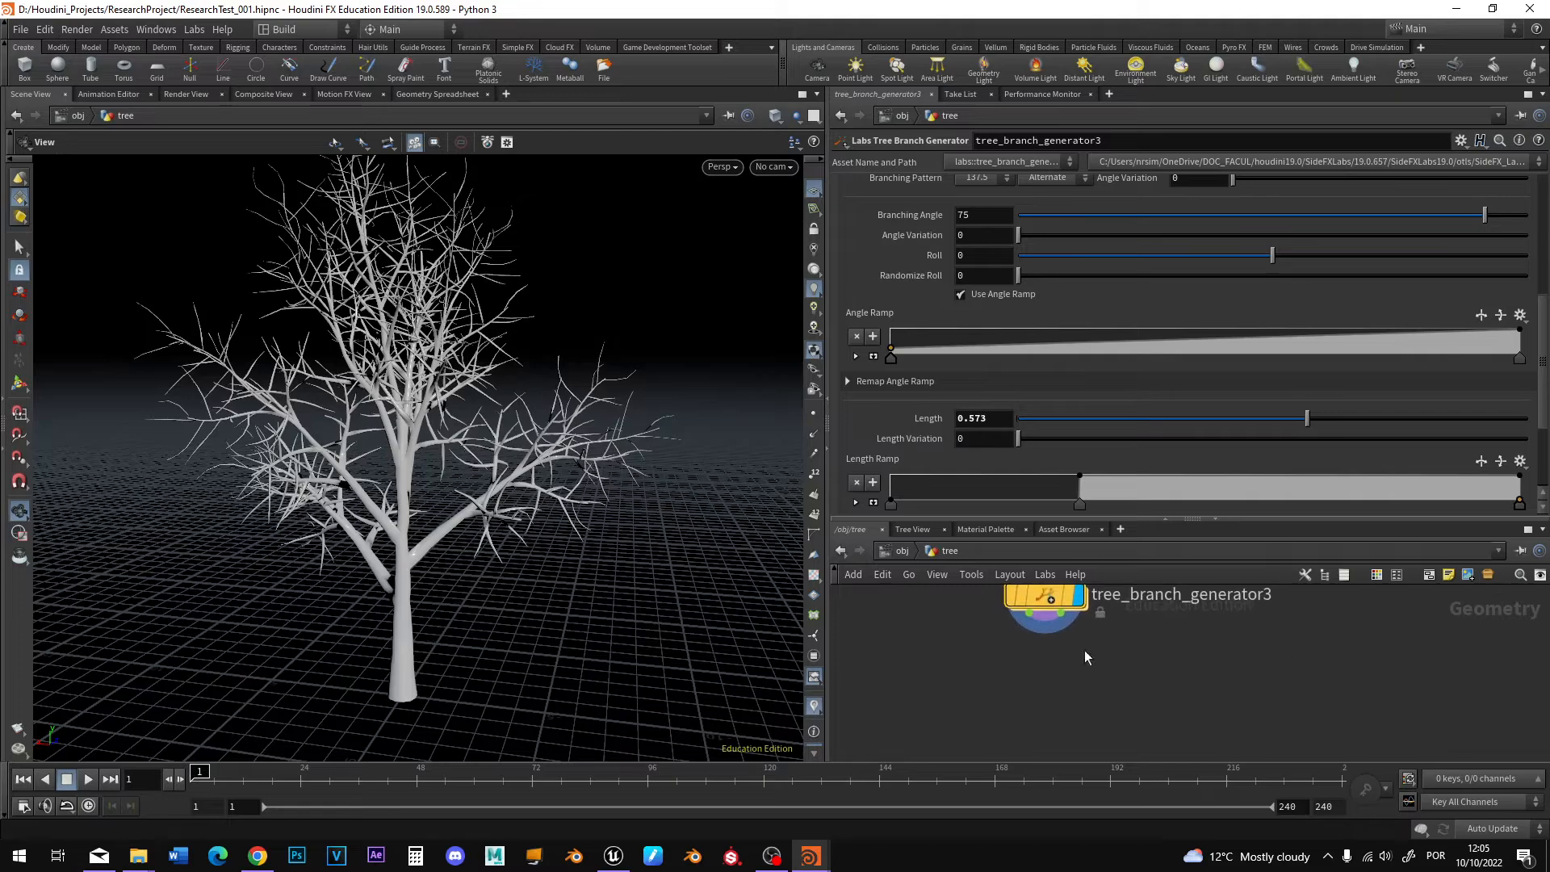
{"action": "key", "text": "Tab"}
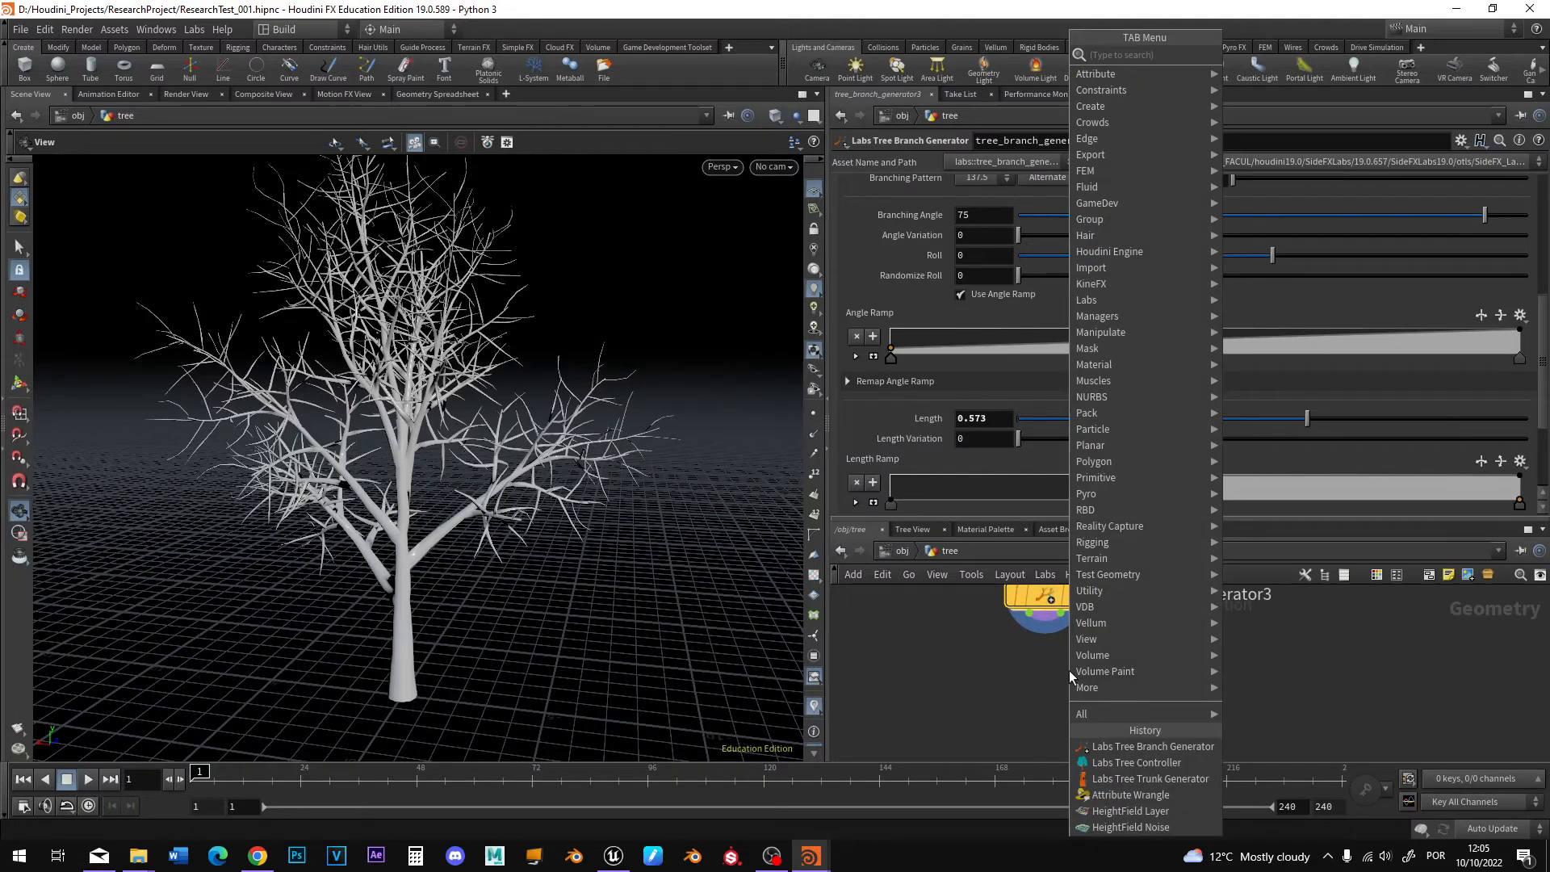
{"action": "type", "text": "leaf"}
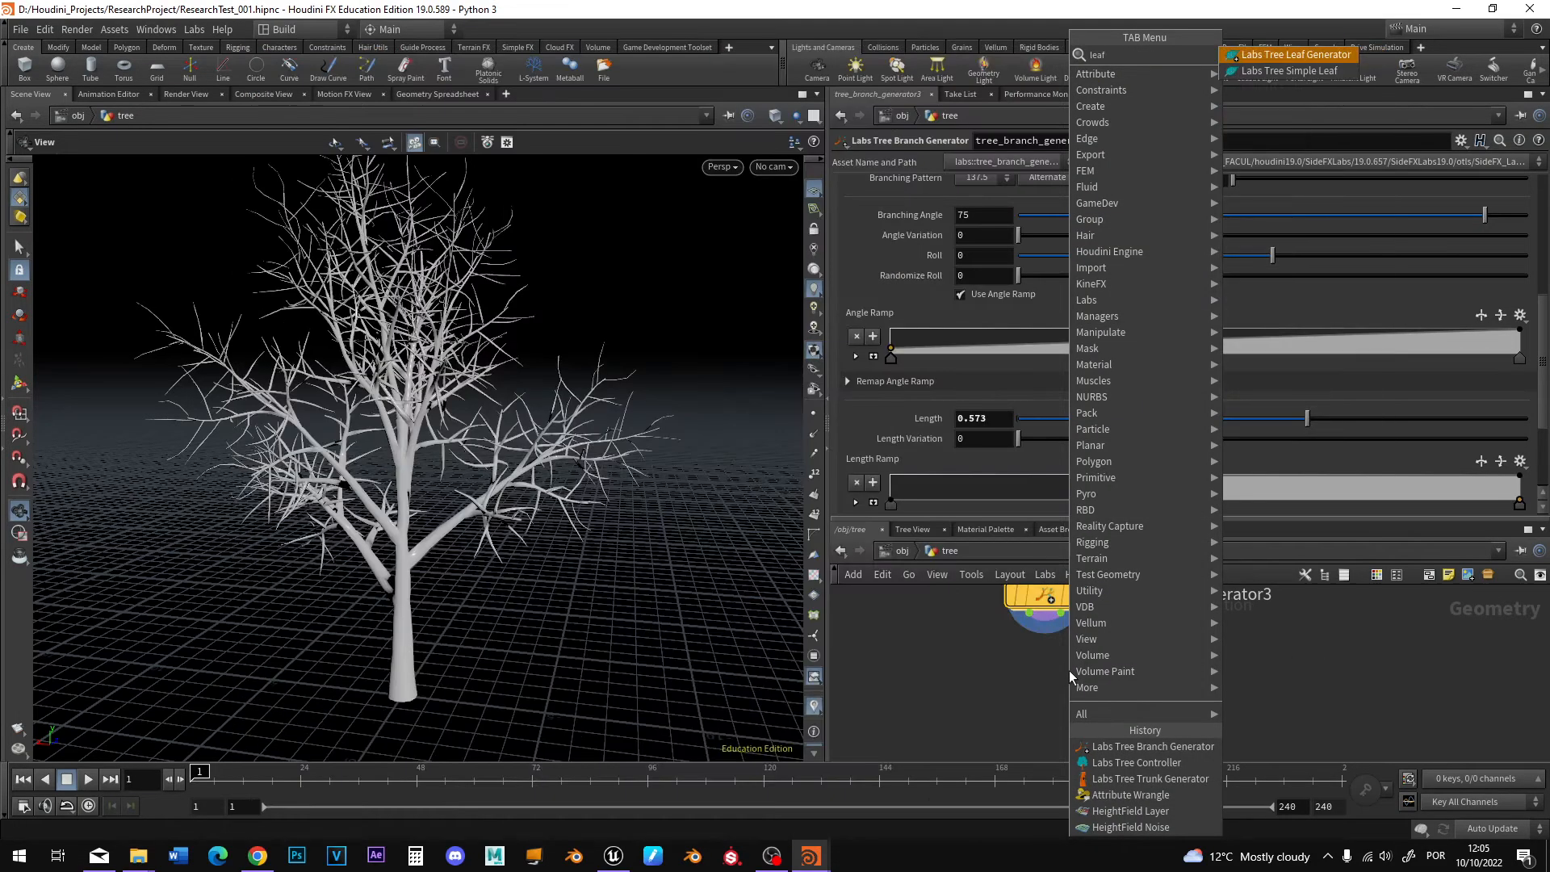
{"action": "left_click", "coordinate": [1261, 71]}
{"action": "left_click", "coordinate": [1173, 666]}
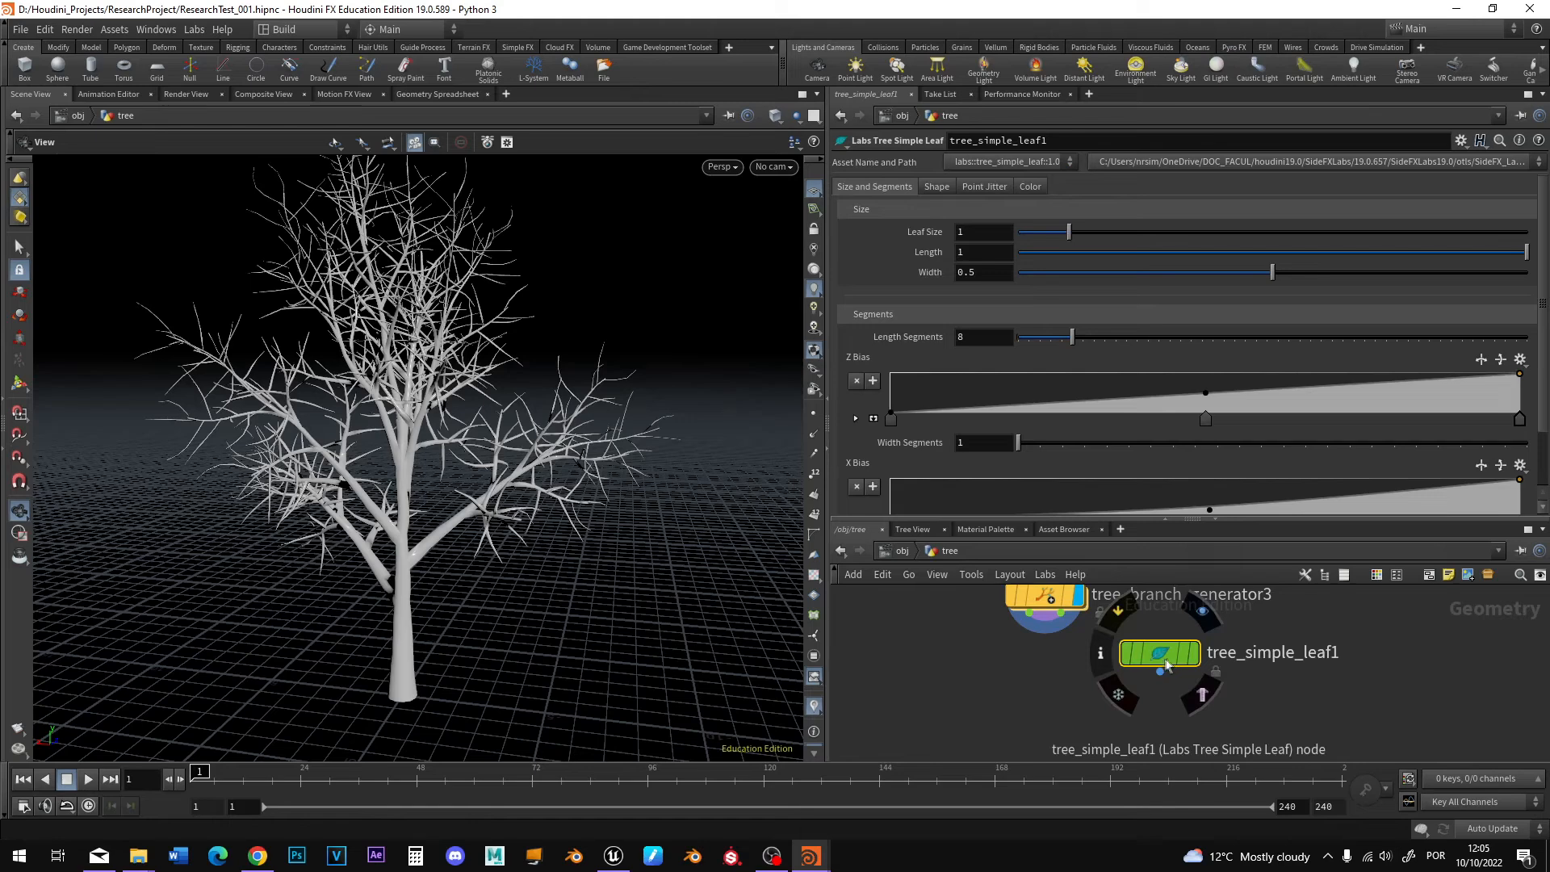
{"action": "left_click", "coordinate": [1160, 662]}
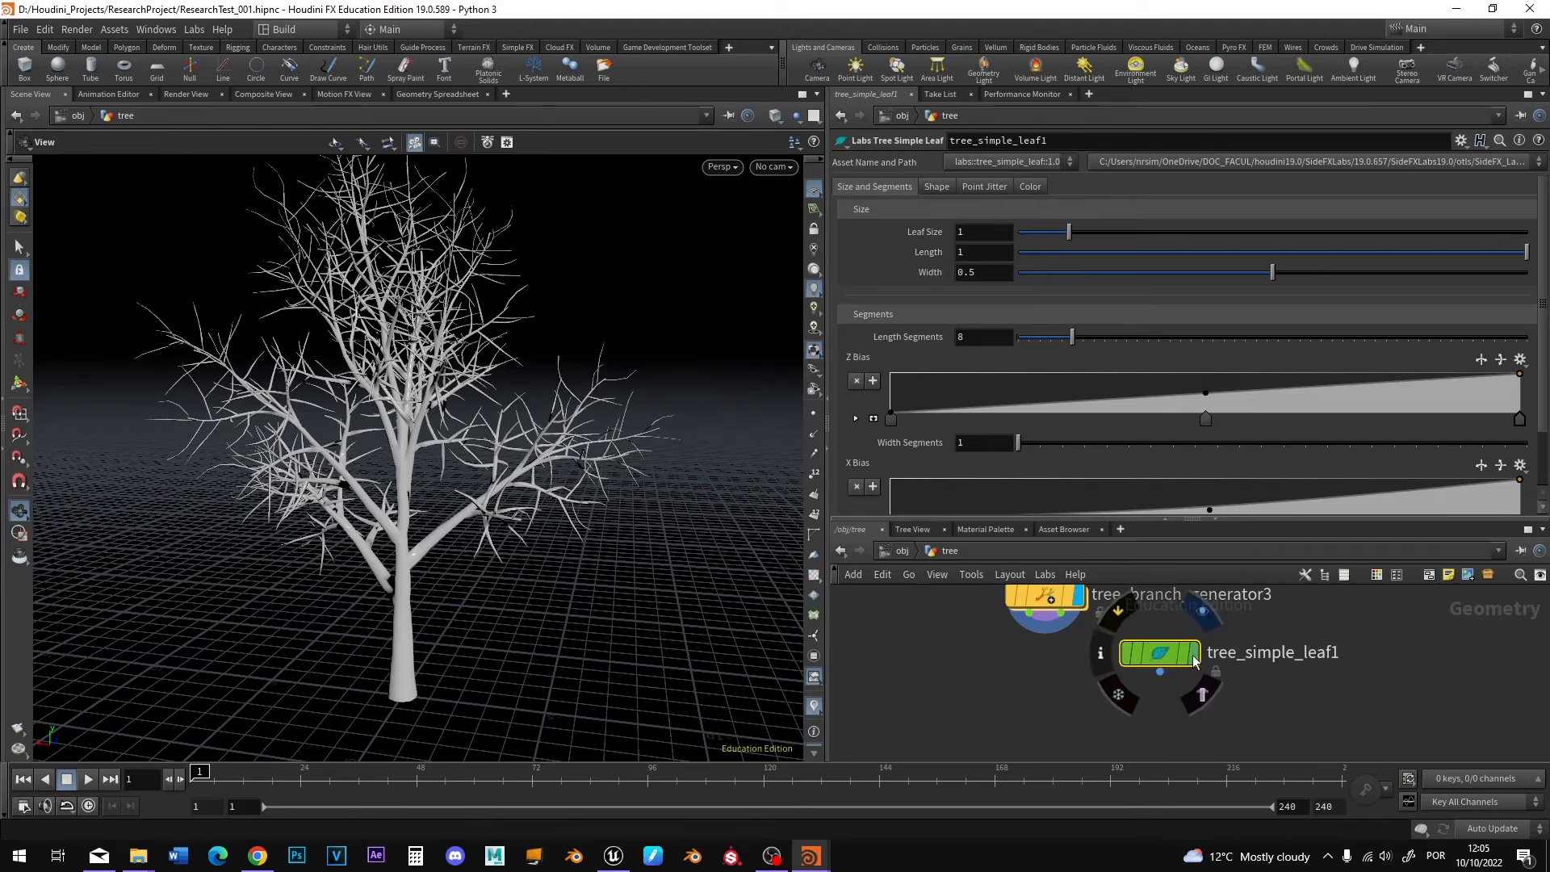
{"action": "left_click", "coordinate": [1195, 655]}
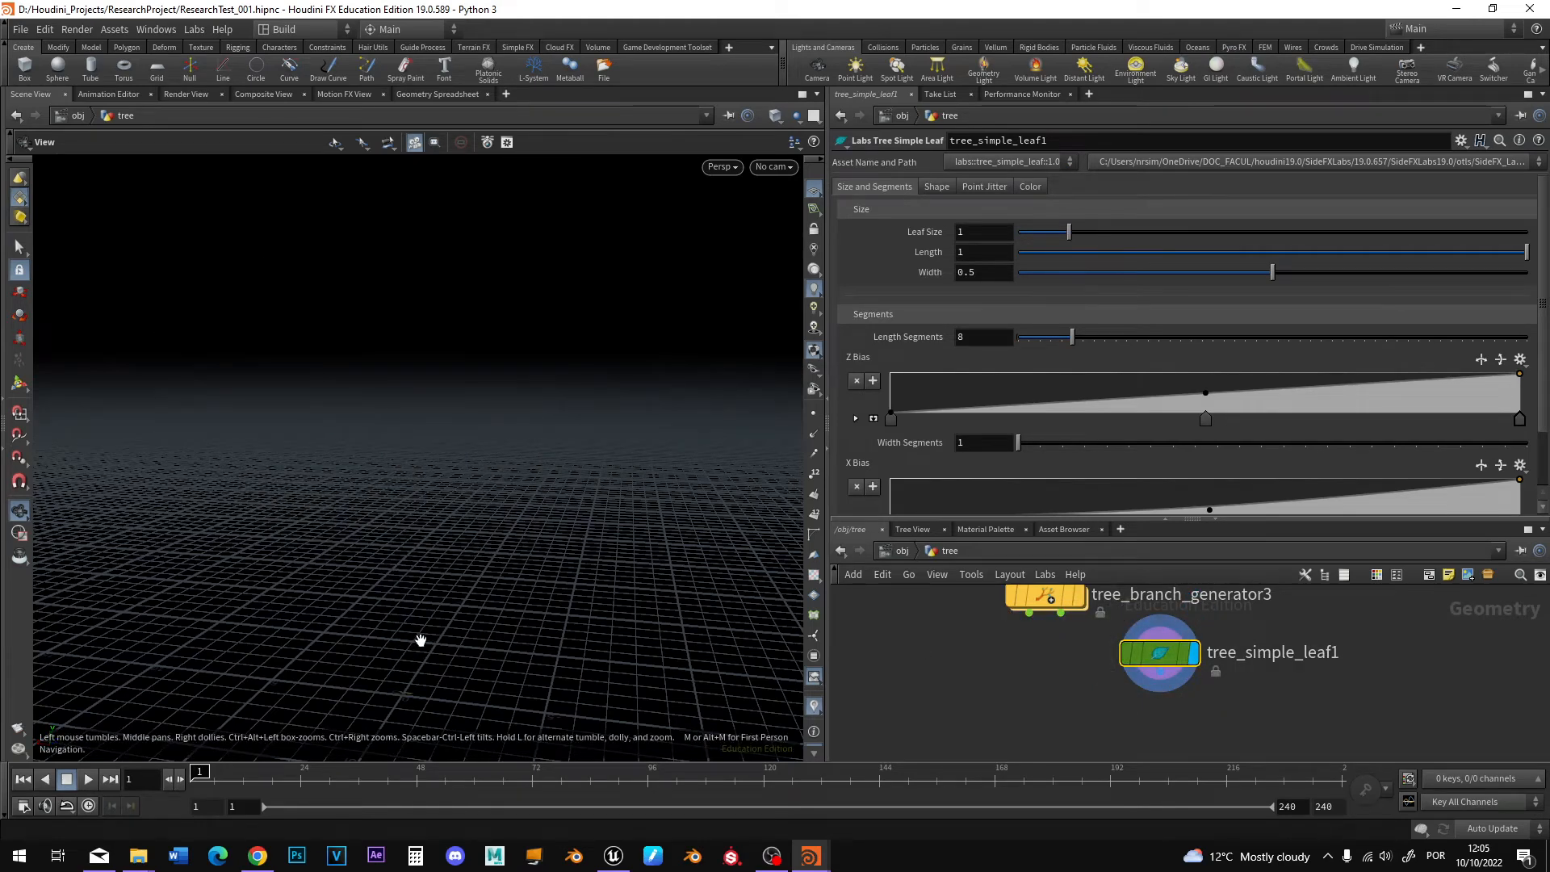
Frame the simple leaf, hide the viewport's reference grid and show the leaf in wireframe.
{"action": "key", "text": "f"}
{"action": "left_click_drag", "start_coordinate": [459, 535], "coordinate": [403, 594]}
{"action": "left_click", "coordinate": [814, 192]}
{"action": "left_click_drag", "start_coordinate": [397, 533], "coordinate": [348, 499]}
{"action": "key", "text": "w"}
{"action": "mouse_move", "coordinate": [544, 519]}
{"action": "left_mouse_down"}
{"action": "mouse_move", "coordinate": [433, 536]}
{"action": "mouse_move", "coordinate": [536, 512]}
{"action": "left_mouse_up"}
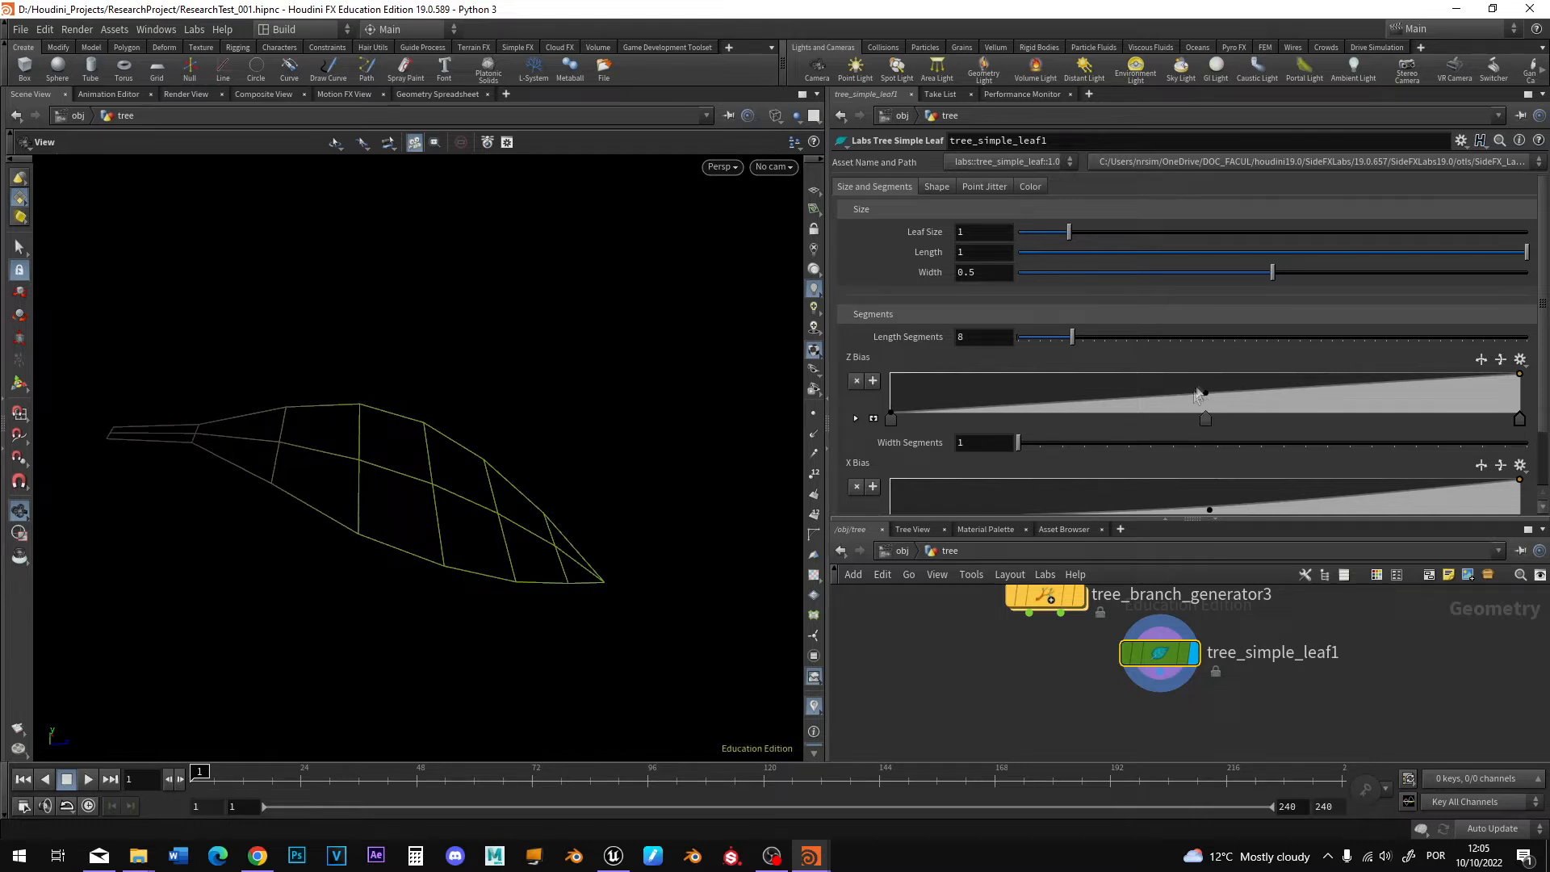
Try other leaf size and length values on the simple leaf, restore both to 1 and return to shaded display.
{"action": "scroll", "coordinate": [1197, 395], "scroll_direction": "down", "scroll_amount": 1}
{"action": "scroll", "coordinate": [1183, 436], "scroll_direction": "up", "scroll_amount": 1}
{"action": "mouse_move", "coordinate": [1072, 233]}
{"action": "left_mouse_down"}
{"action": "mouse_move", "coordinate": [1211, 233]}
{"action": "mouse_move", "coordinate": [1063, 234]}
{"action": "left_mouse_up"}
{"action": "left_click", "coordinate": [973, 232]}
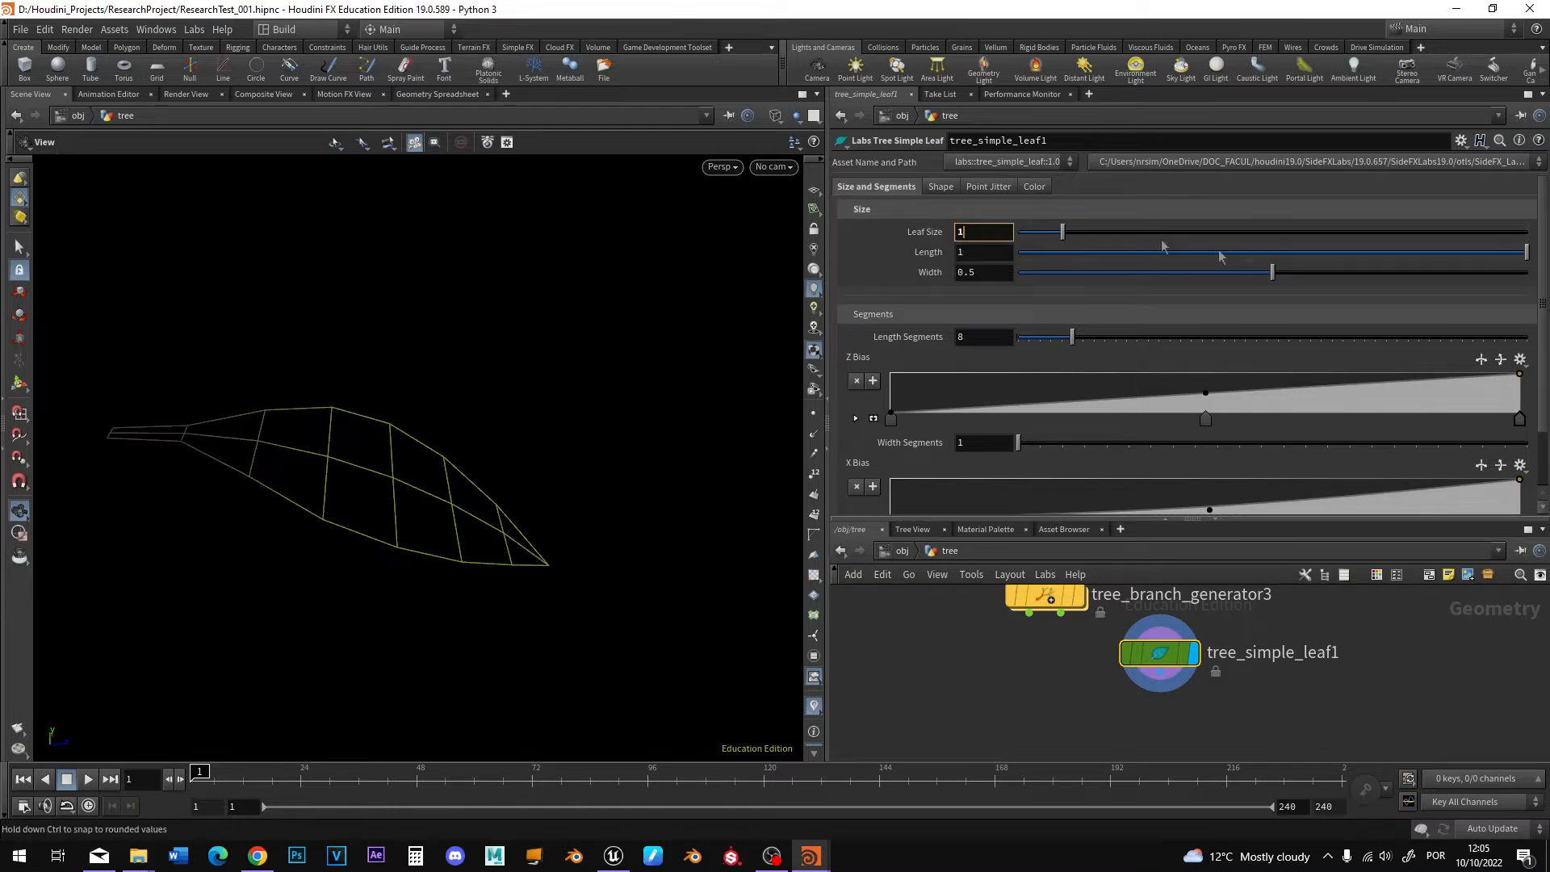
{"action": "left_click_drag", "start_coordinate": [1380, 254], "coordinate": [1529, 254]}
{"action": "mouse_move", "coordinate": [752, 468]}
{"action": "left_mouse_down"}
{"action": "mouse_move", "coordinate": [467, 615]}
{"action": "mouse_move", "coordinate": [507, 562]}
{"action": "left_mouse_up"}
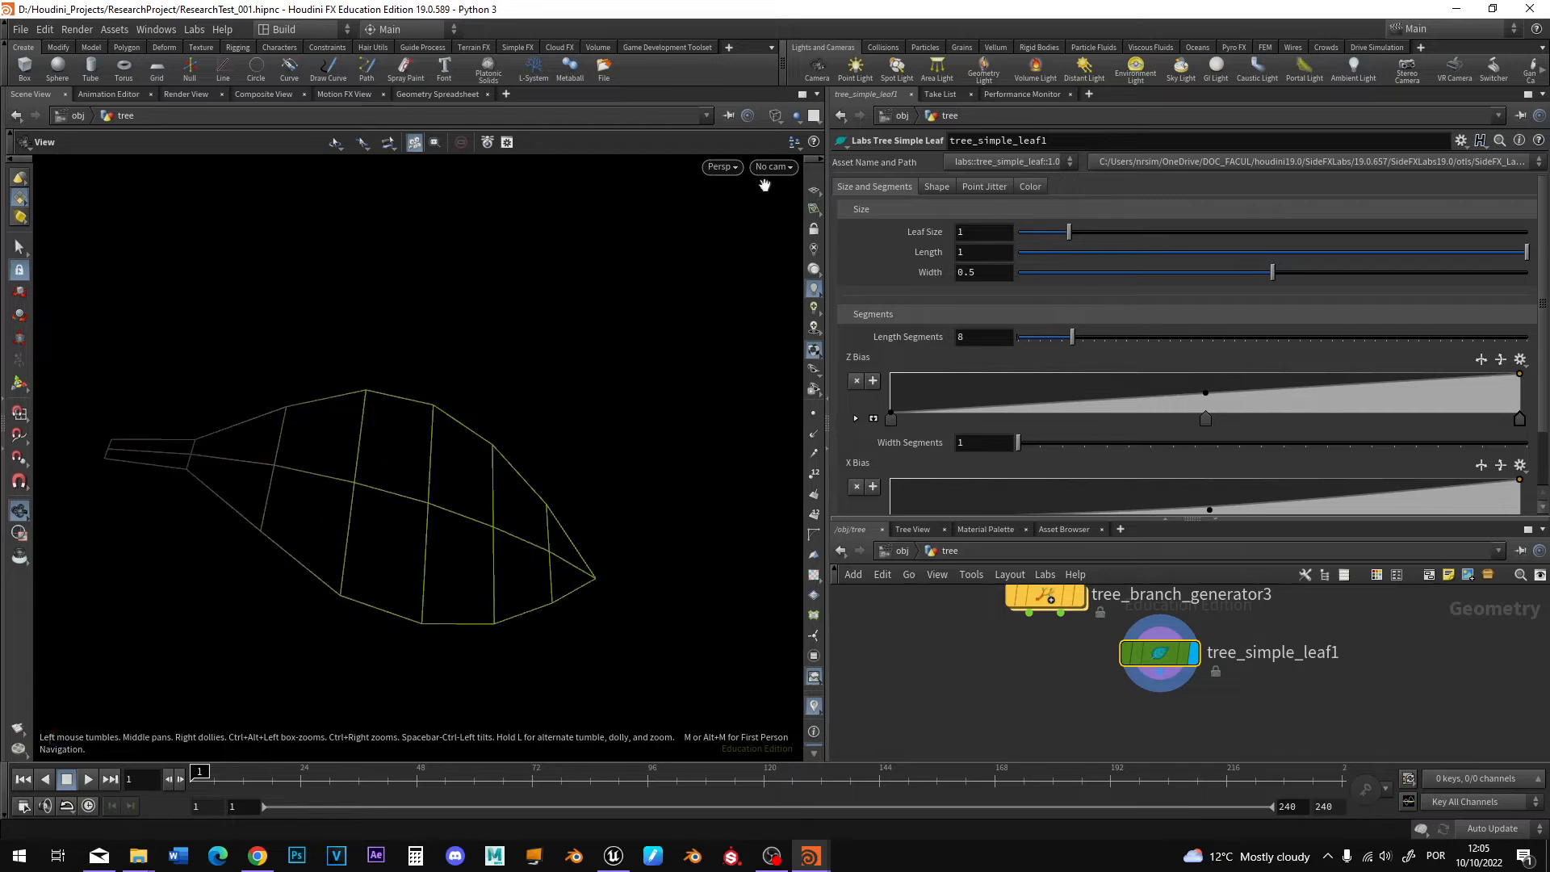
{"action": "key", "text": "w"}
Add a Labs Tree Leaf Generator below the third branch generator, connect both of that generator's outputs to it and display it.
{"action": "key", "text": "Tab"}
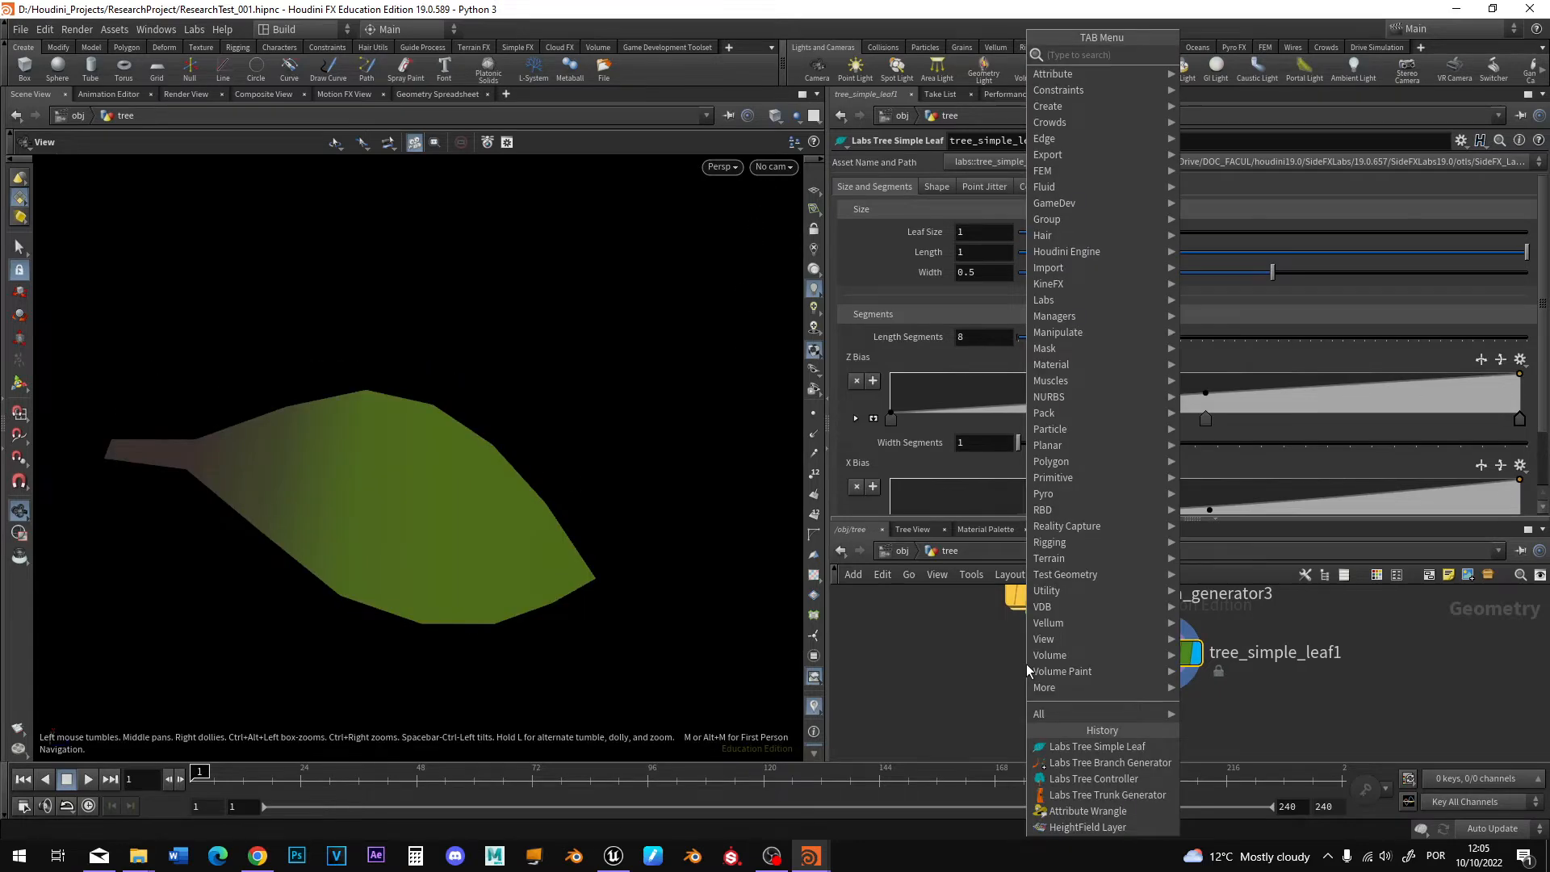
{"action": "type", "text": "lea"}
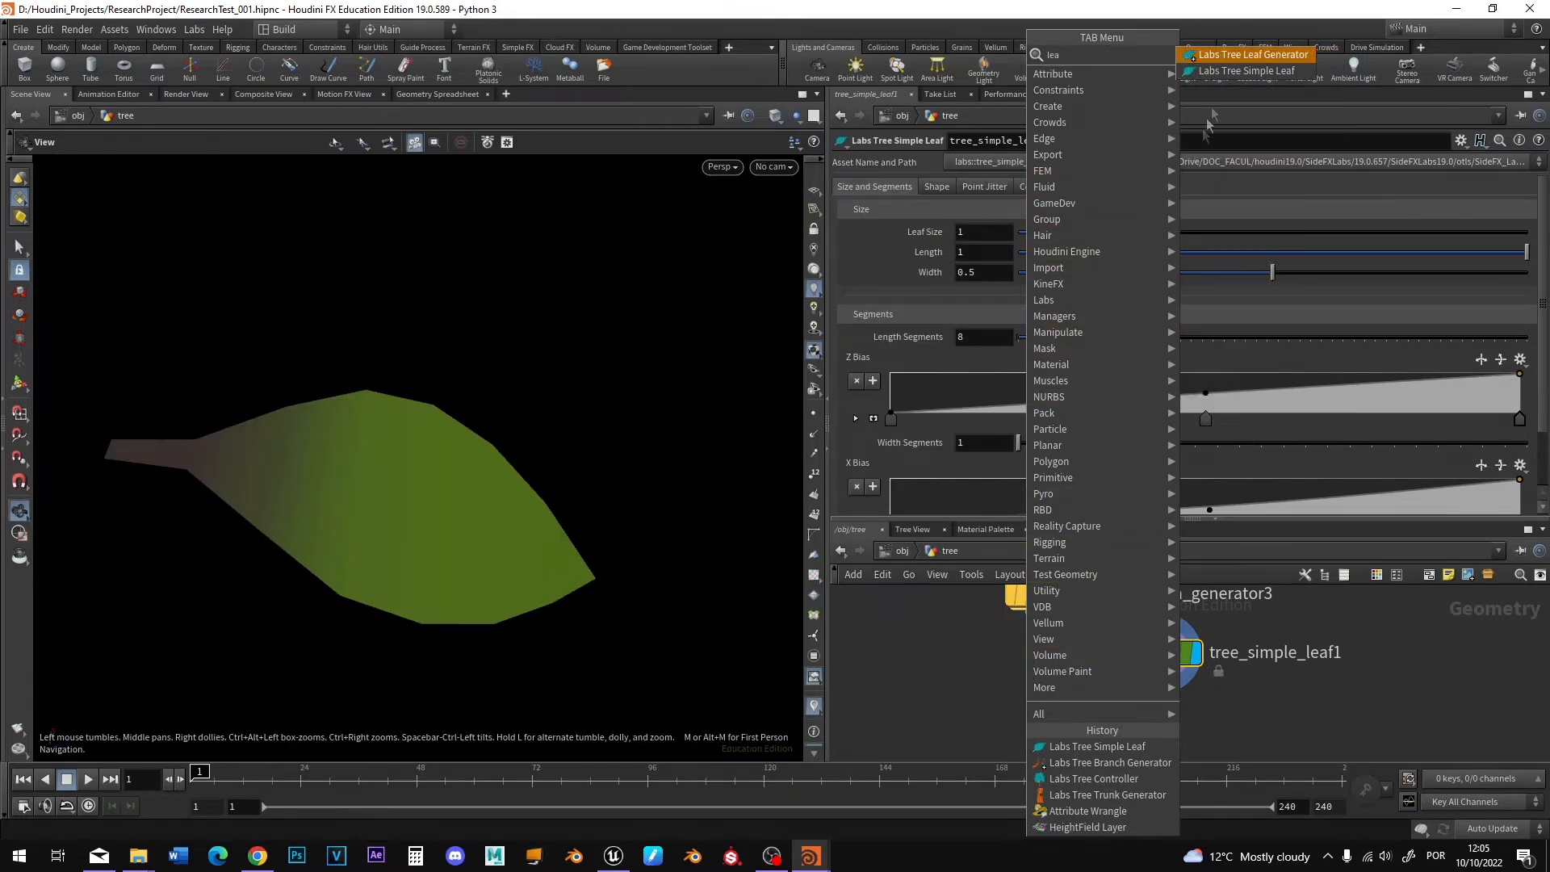
{"action": "left_click", "coordinate": [1242, 61]}
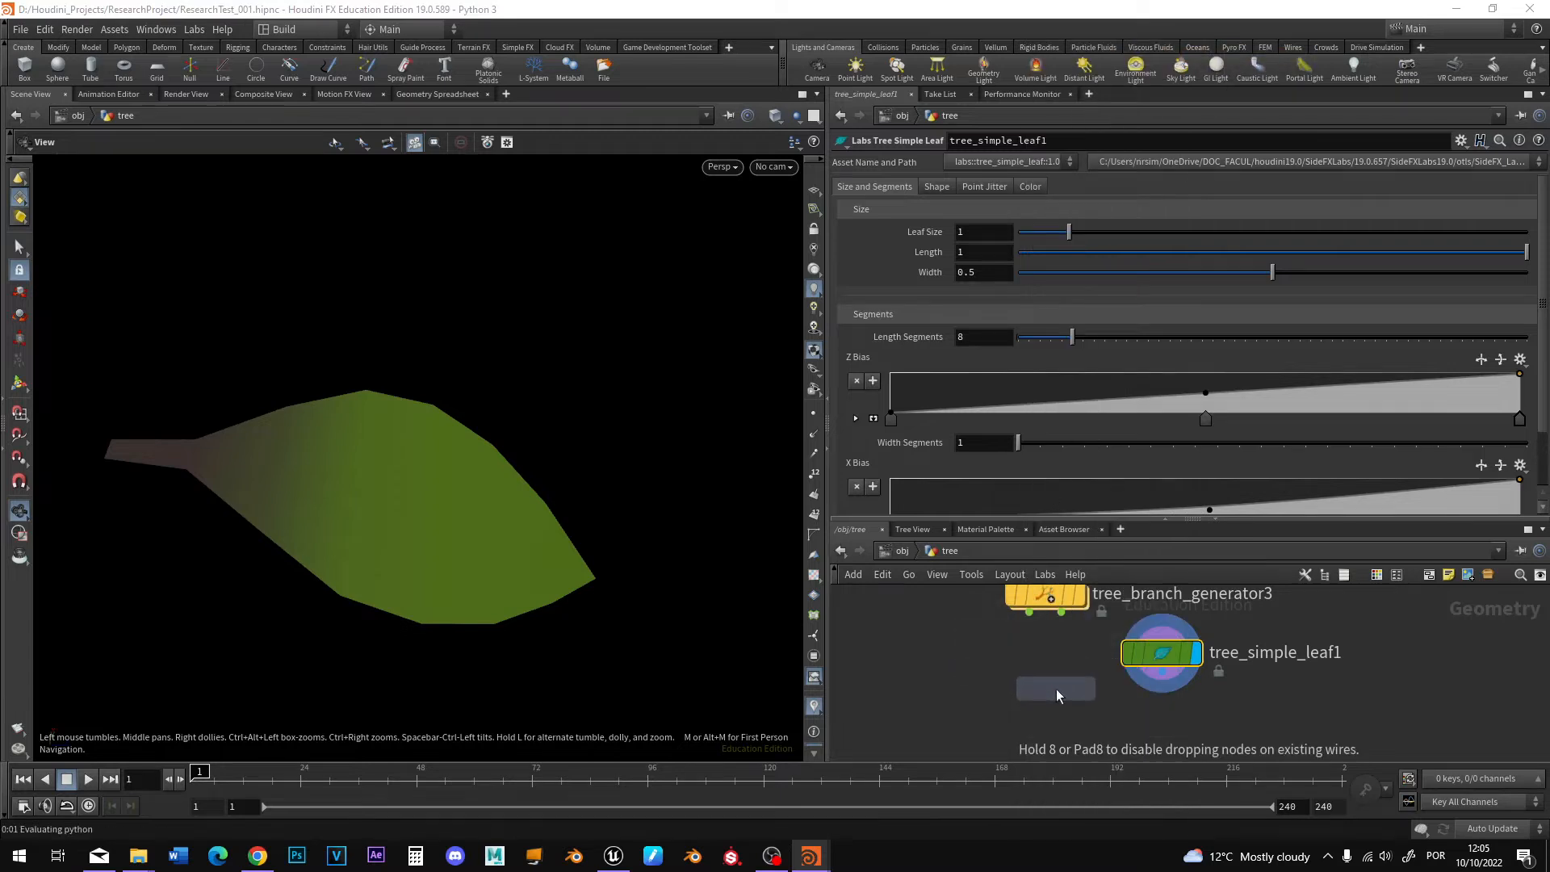
{"action": "left_click", "coordinate": [1055, 689]}
{"action": "left_click_drag", "start_coordinate": [1055, 690], "coordinate": [1045, 692]}
{"action": "left_click_drag", "start_coordinate": [1029, 613], "coordinate": [1024, 672]}
{"action": "left_click_drag", "start_coordinate": [1061, 613], "coordinate": [1045, 673]}
{"action": "left_click", "coordinate": [1083, 693]}
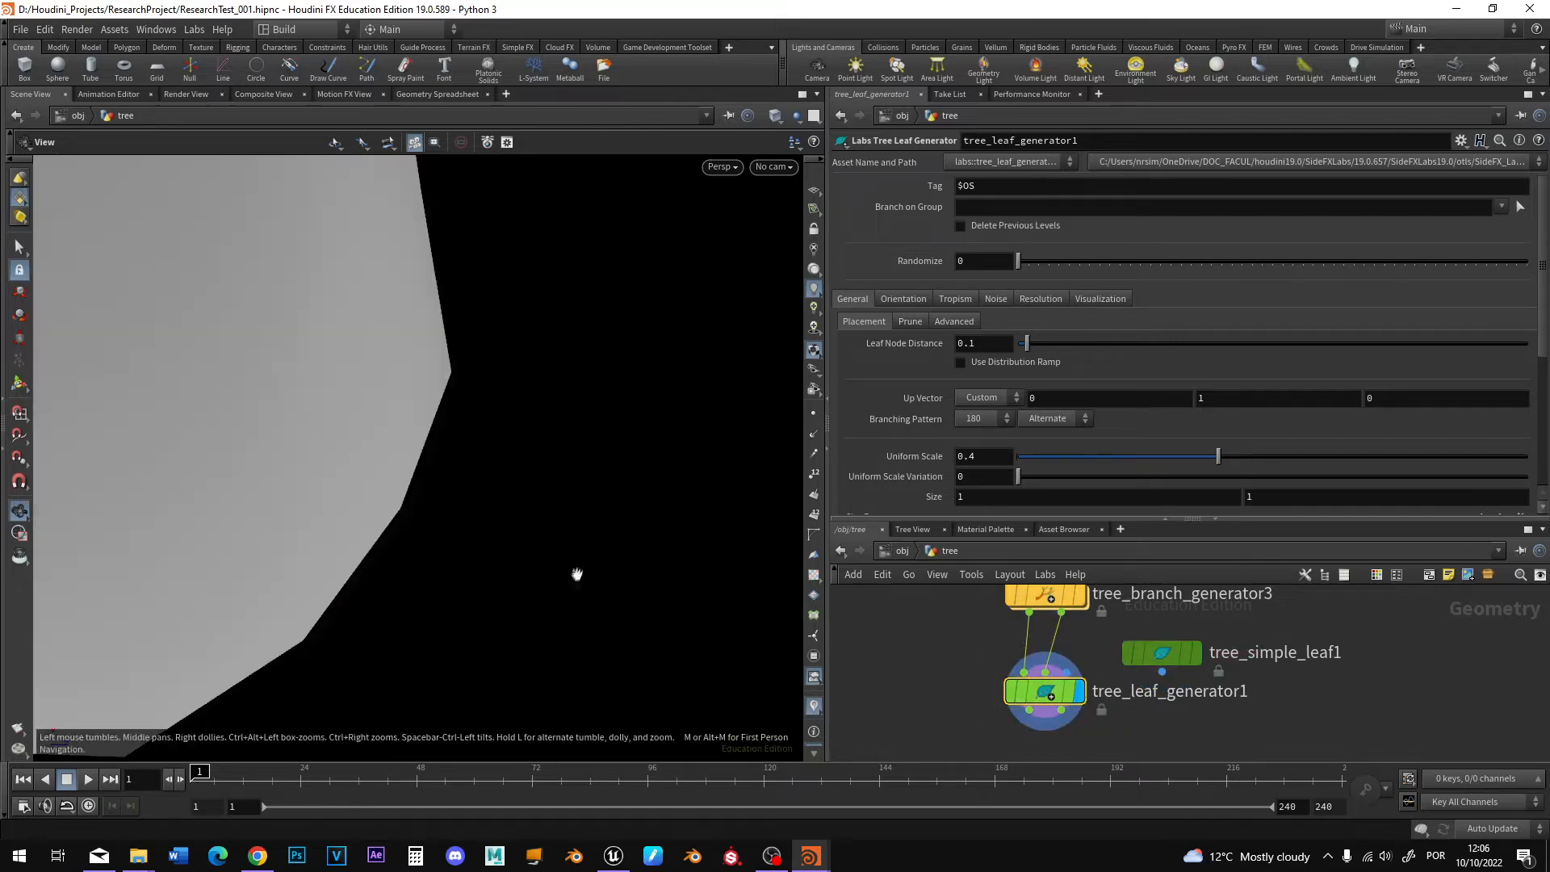
Connect the simple leaf node to the leaf generator's optional leaf input.
{"action": "key", "text": "f"}
{"action": "left_click_drag", "start_coordinate": [450, 438], "coordinate": [494, 550]}
{"action": "scroll", "coordinate": [396, 630], "scroll_direction": "up", "scroll_amount": 5}
{"action": "scroll", "coordinate": [494, 551], "scroll_direction": "down", "scroll_amount": 5}
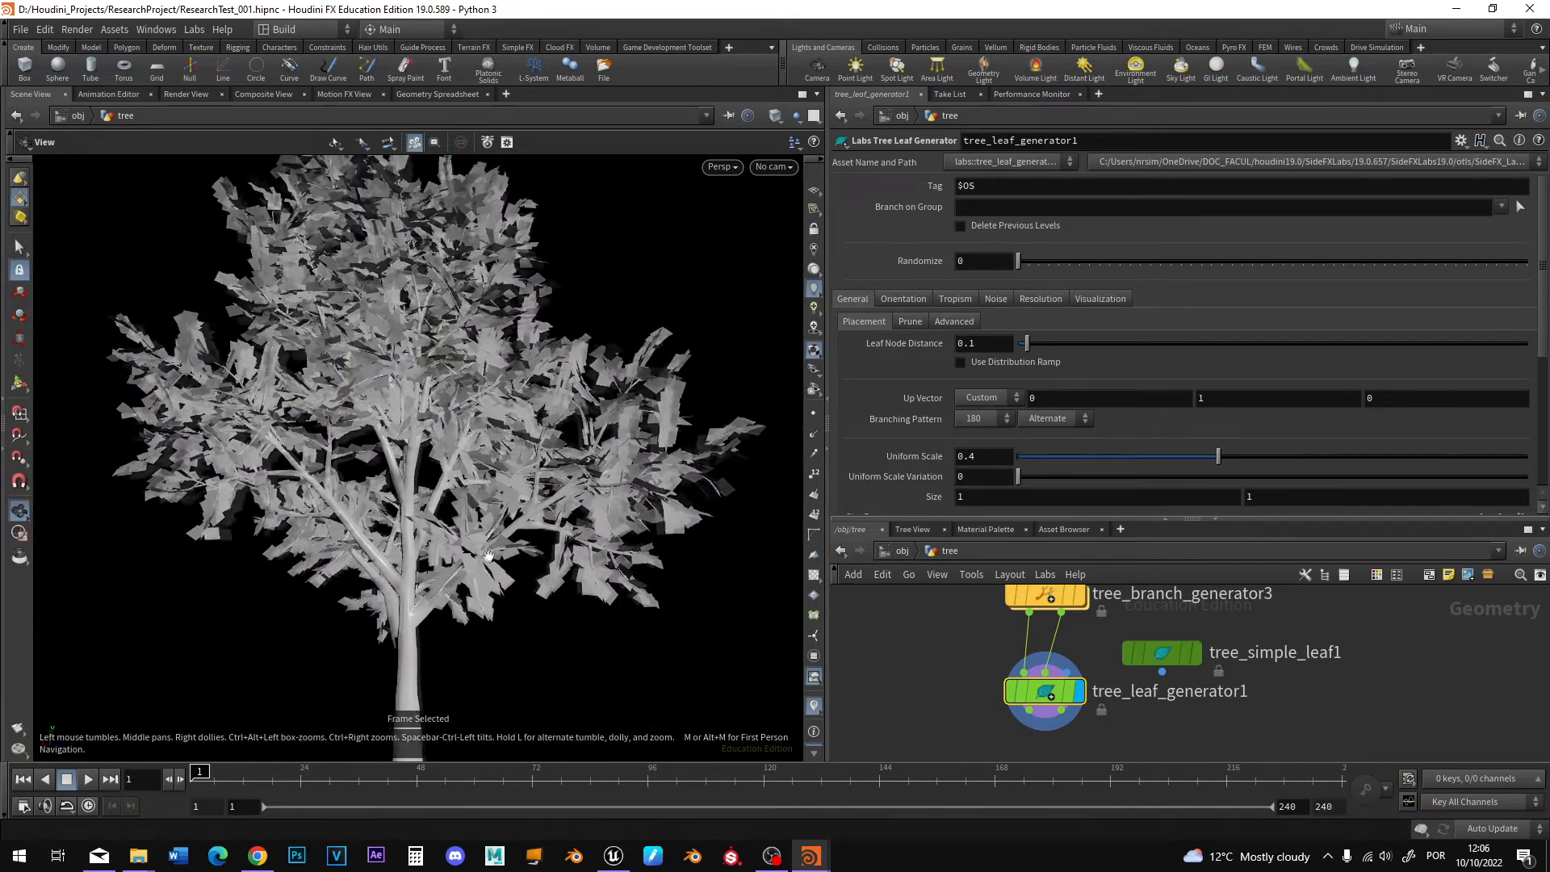
{"action": "mouse_move", "coordinate": [1165, 656]}
{"action": "left_click_drag", "start_coordinate": [1165, 656], "coordinate": [1154, 636]}
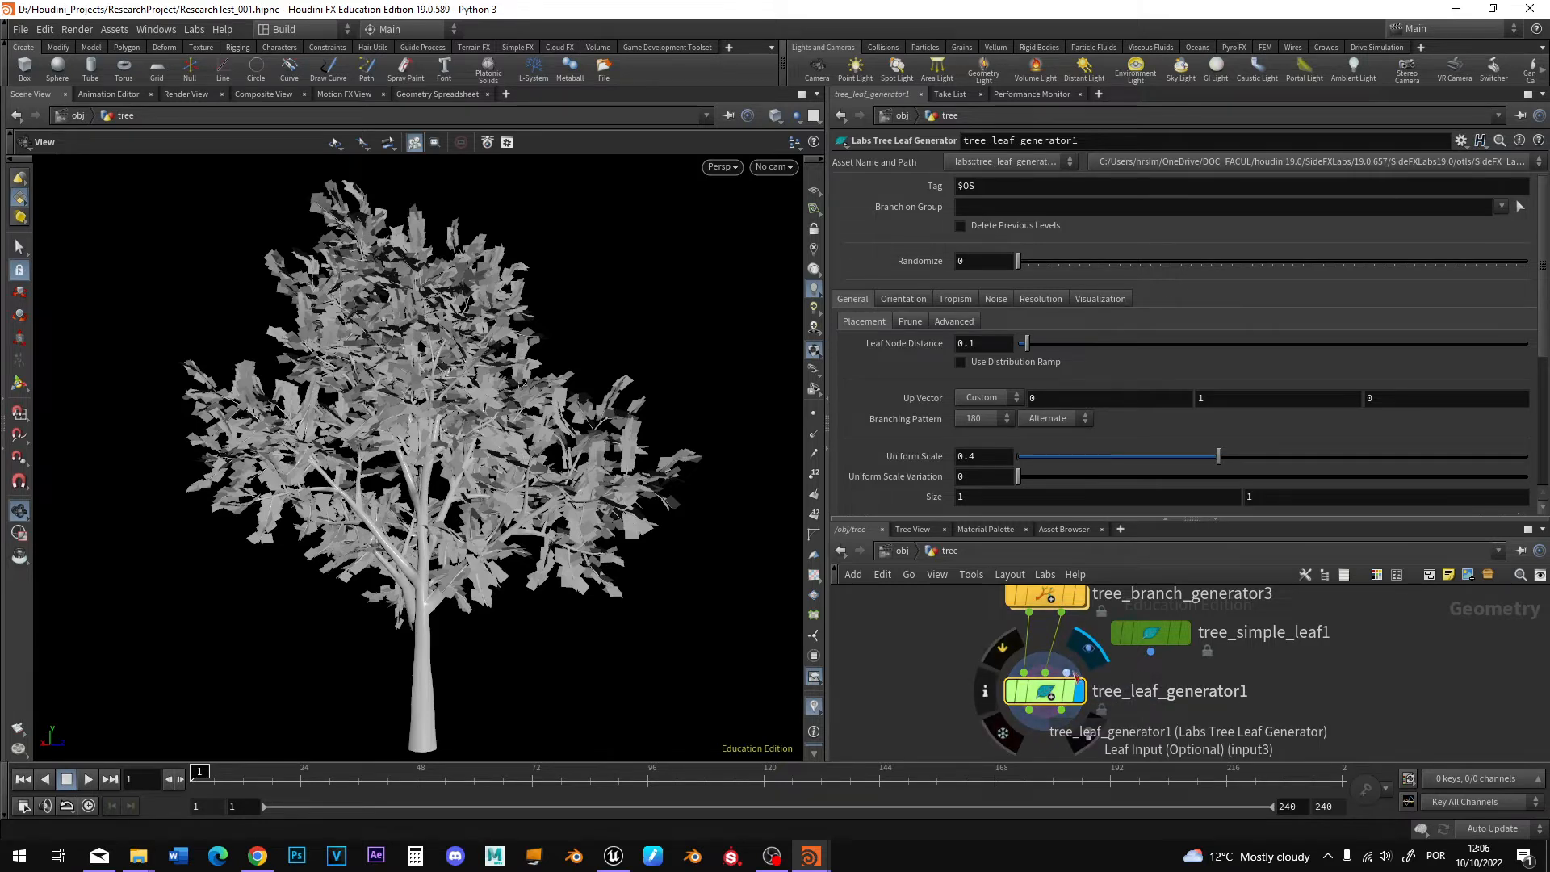
{"action": "left_click", "coordinate": [1069, 673]}
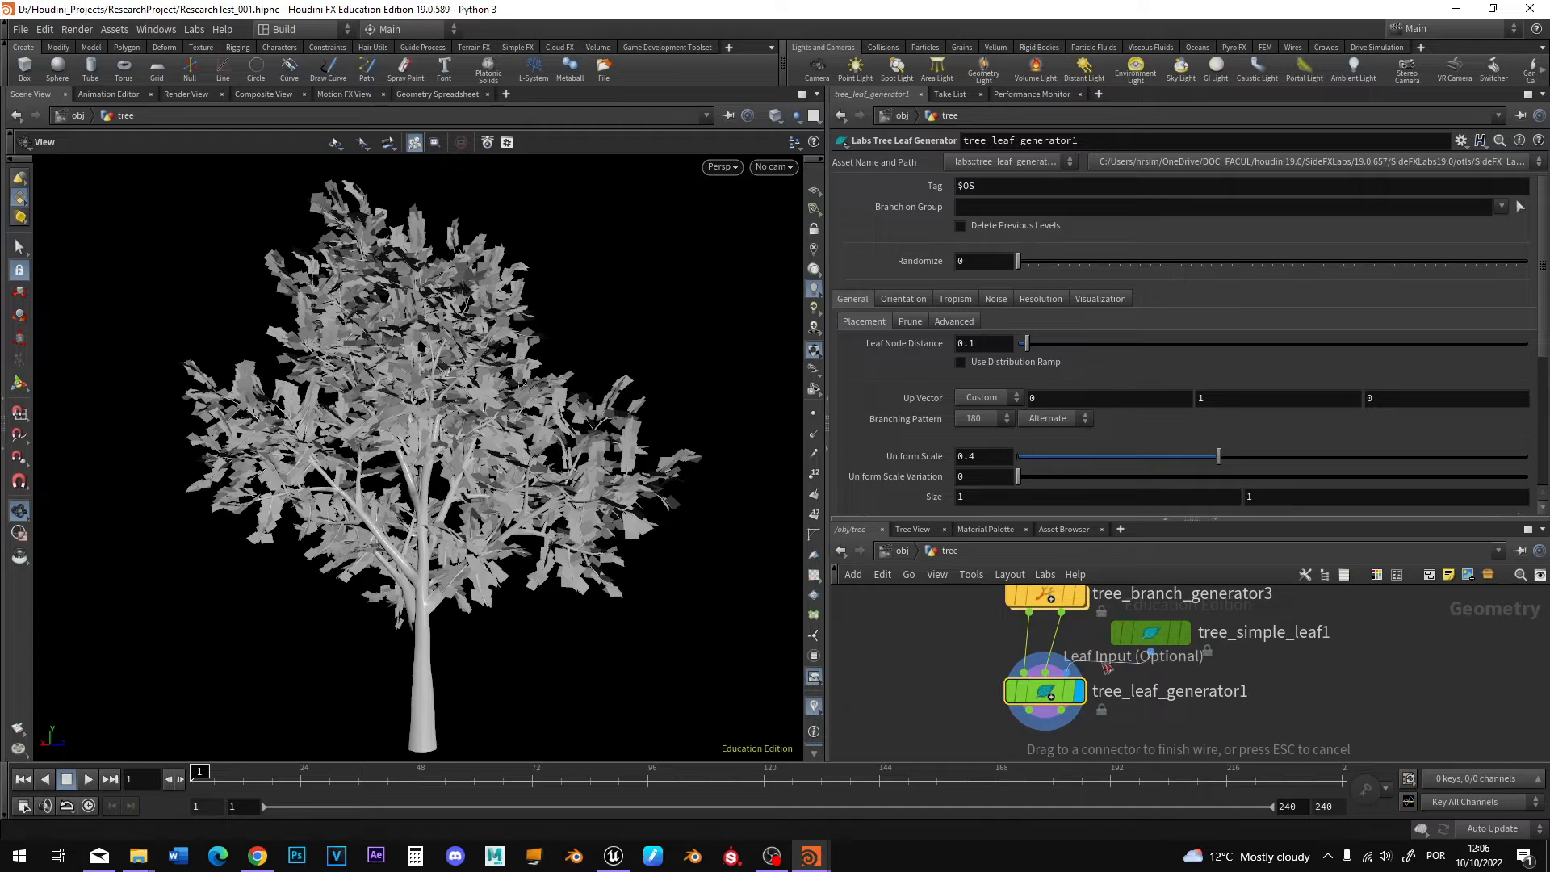
{"action": "left_click", "coordinate": [1151, 650]}
Set the leaf generator's uniform scale to 0.694.
{"action": "scroll", "coordinate": [461, 466], "scroll_direction": "up", "scroll_amount": 5}
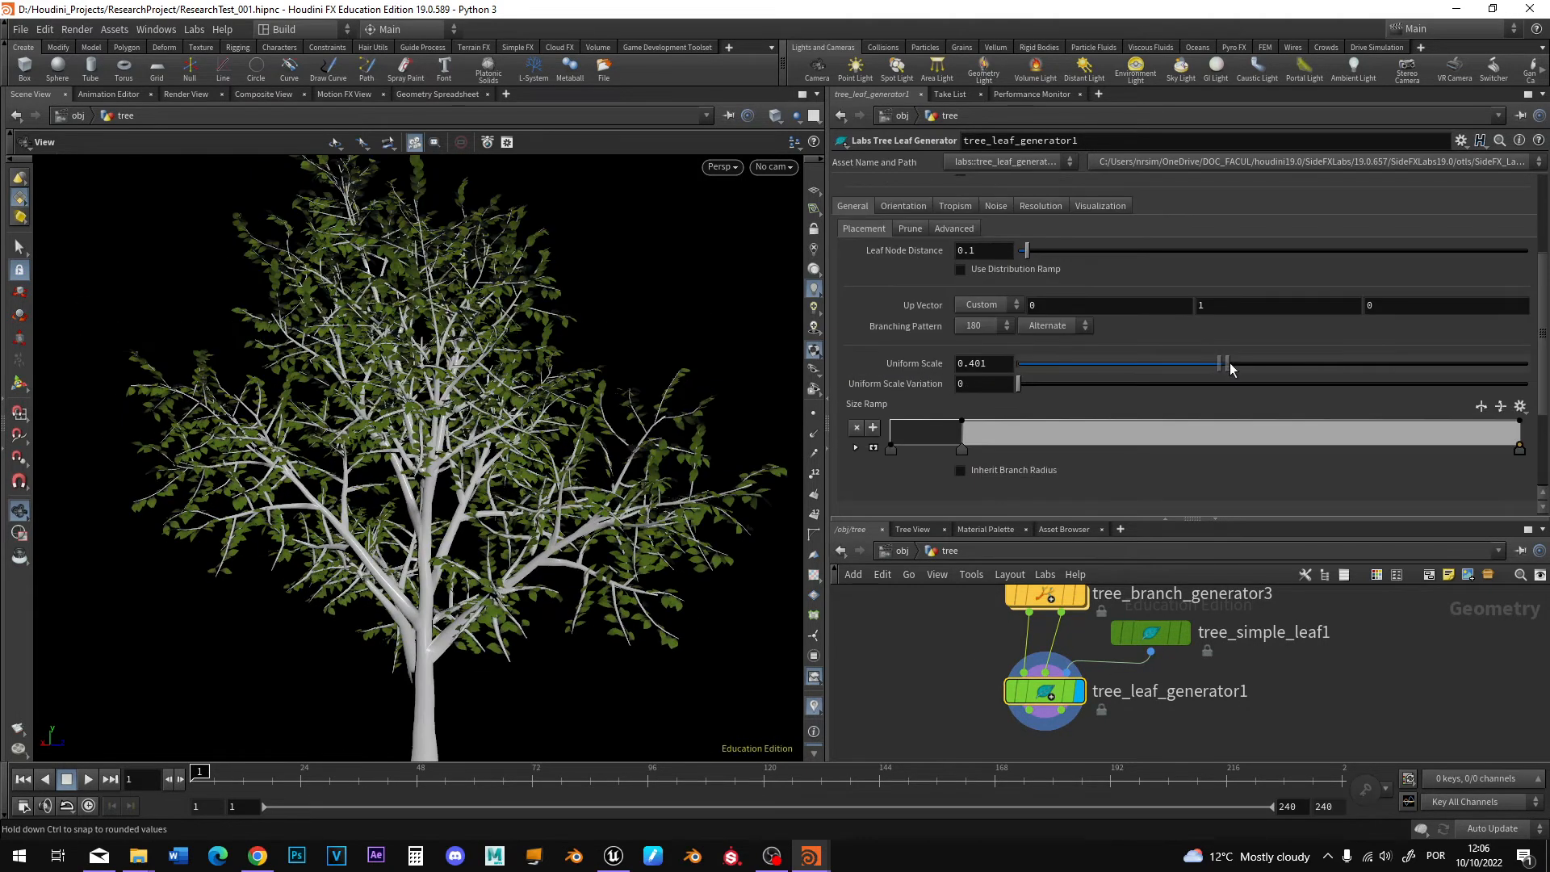
{"action": "left_click_drag", "start_coordinate": [1227, 364], "coordinate": [1370, 366]}
{"action": "left_click_drag", "start_coordinate": [659, 411], "coordinate": [706, 408]}
{"action": "right_click_drag", "start_coordinate": [707, 408], "coordinate": [517, 521]}
{"action": "left_click_drag", "start_coordinate": [516, 521], "coordinate": [630, 327]}
Examine the parameters of the leaf generator and of the tree controller, including its randomize setting.
{"action": "scroll", "coordinate": [1159, 278], "scroll_direction": "up", "scroll_amount": 3}
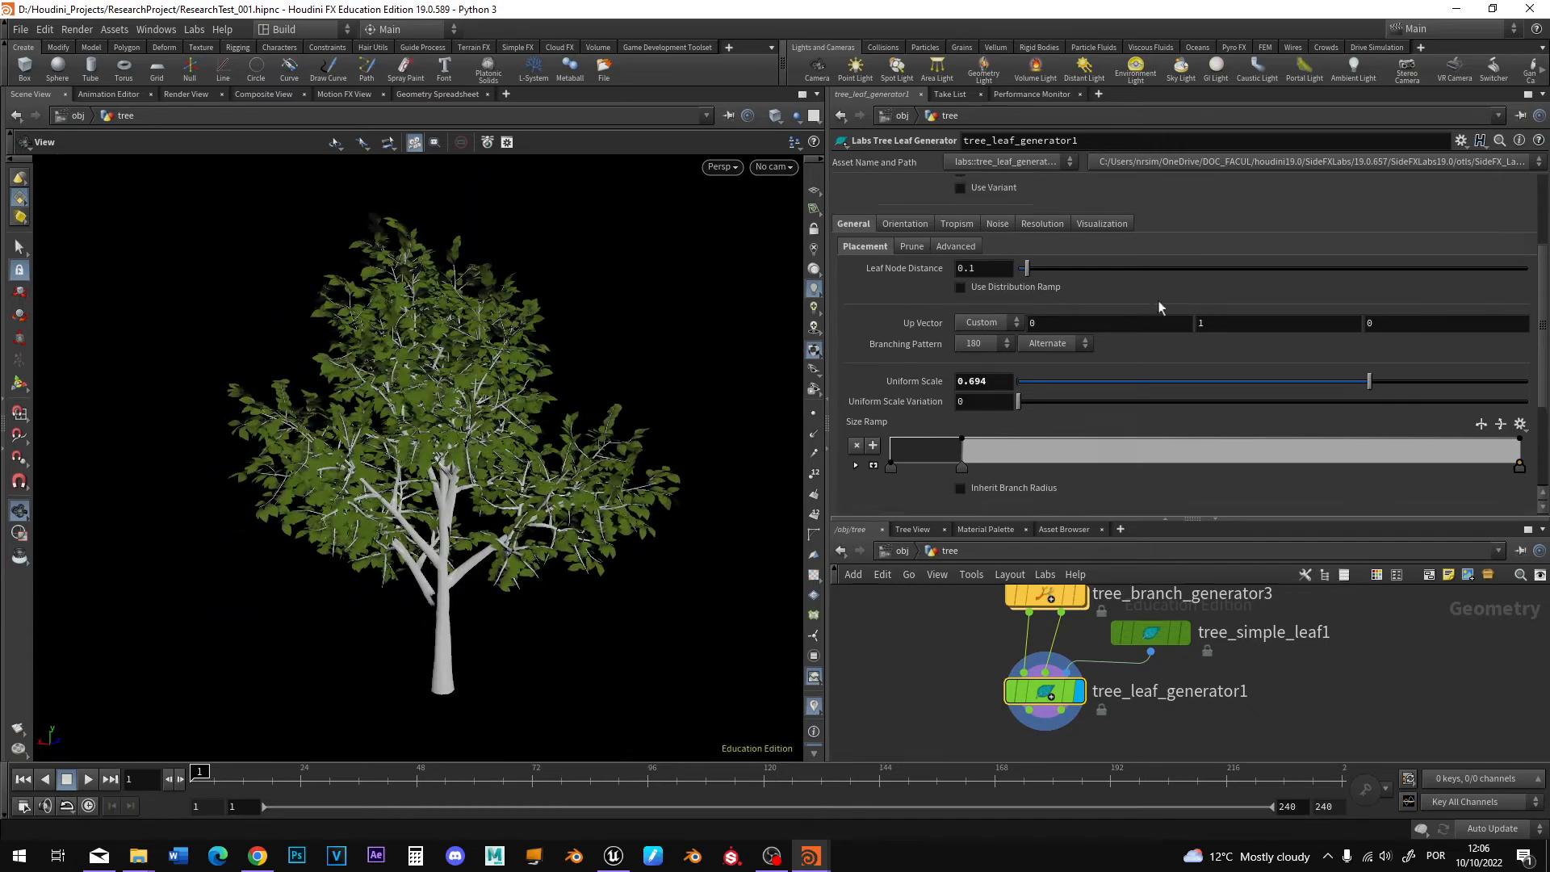
{"action": "scroll", "coordinate": [1157, 266], "scroll_direction": "up", "scroll_amount": 2}
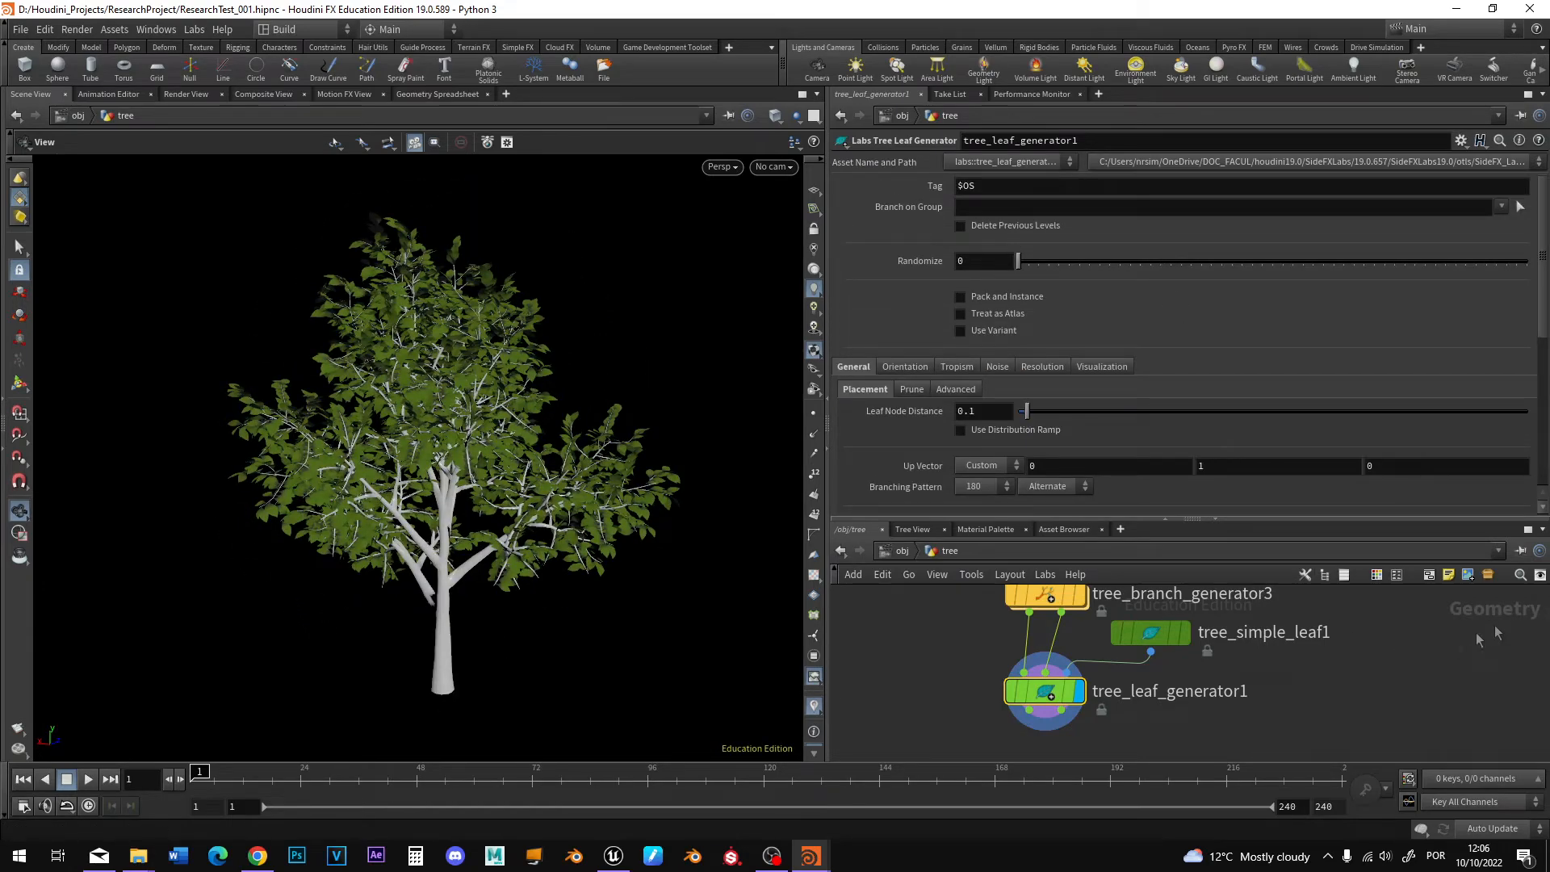
{"action": "scroll", "coordinate": [1291, 672], "scroll_direction": "down", "scroll_amount": 3}
{"action": "middle_click_drag", "start_coordinate": [1291, 671], "coordinate": [1279, 764]}
{"action": "left_click", "coordinate": [1087, 603]}
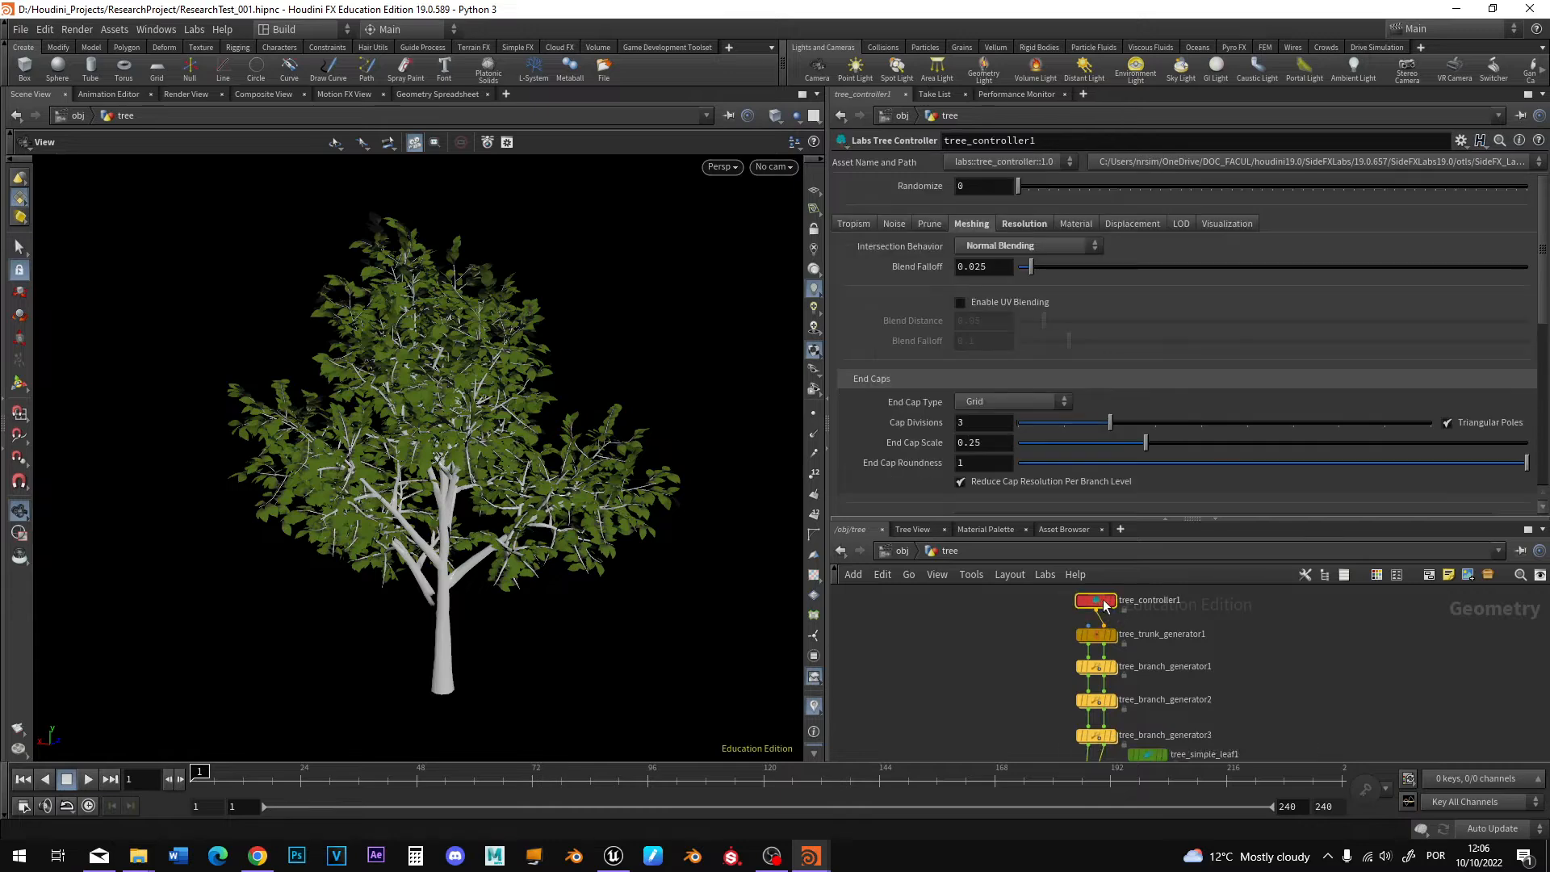
{"action": "left_click_drag", "start_coordinate": [1058, 188], "coordinate": [955, 246]}
{"action": "scroll", "coordinate": [1220, 700], "scroll_direction": "up", "scroll_amount": 1}
{"action": "middle_click_drag", "start_coordinate": [1227, 751], "coordinate": [1345, 733]}
{"action": "scroll", "coordinate": [1225, 703], "scroll_direction": "up", "scroll_amount": 1}
{"action": "scroll", "coordinate": [1261, 677], "scroll_direction": "up", "scroll_amount": 2}
Make room around the leaf generator and insert a Color node on the wire from the third branch generator's first output.
{"action": "left_click_drag", "start_coordinate": [1073, 692], "coordinate": [1075, 736]}
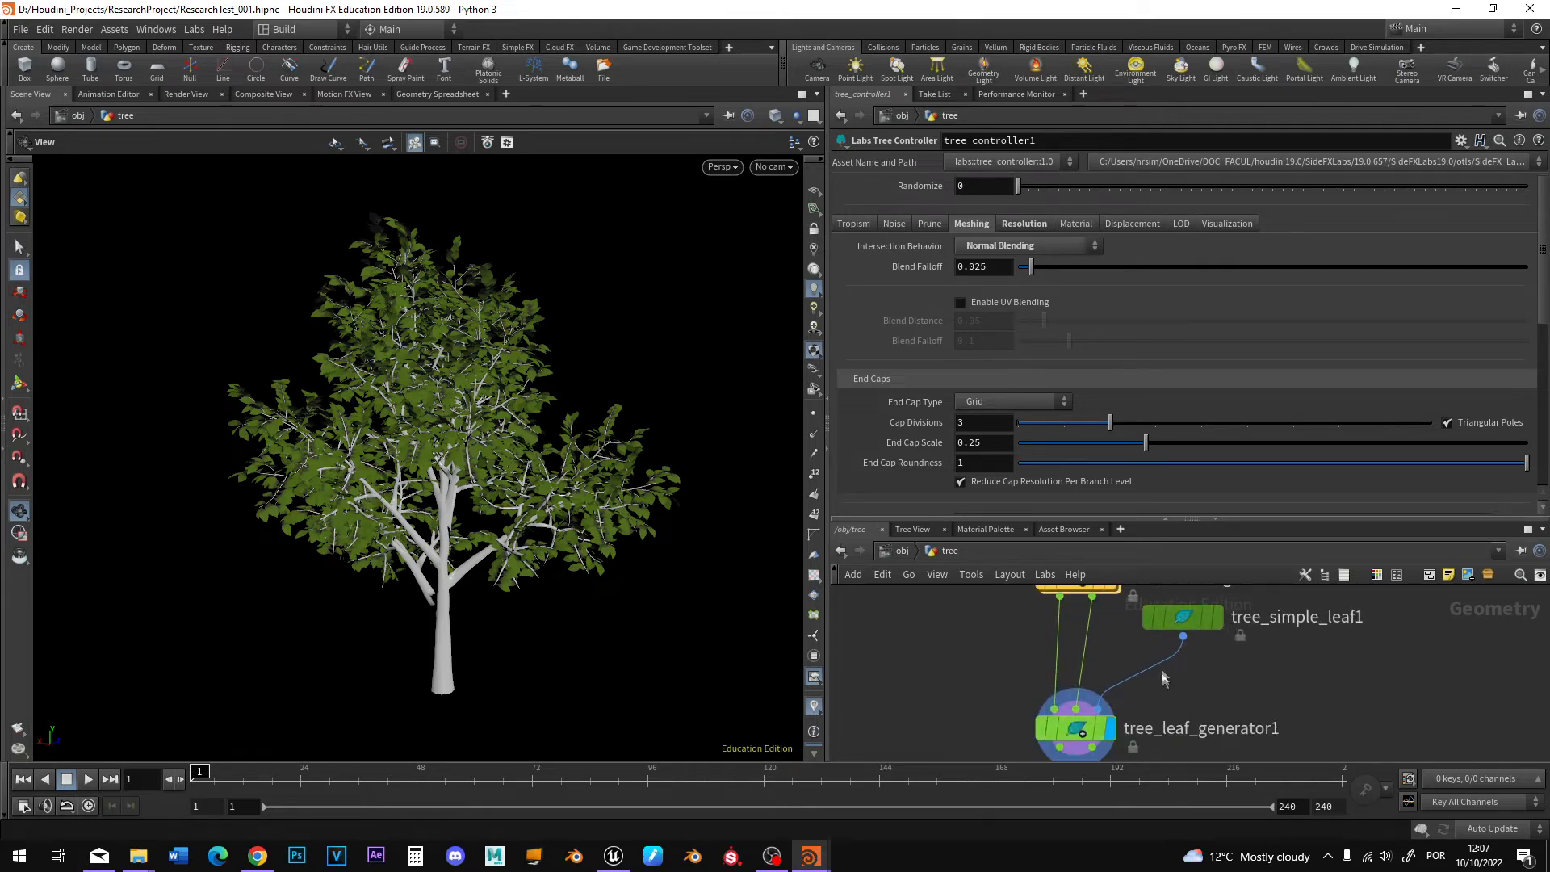
{"action": "left_click_drag", "start_coordinate": [1153, 627], "coordinate": [1261, 644]}
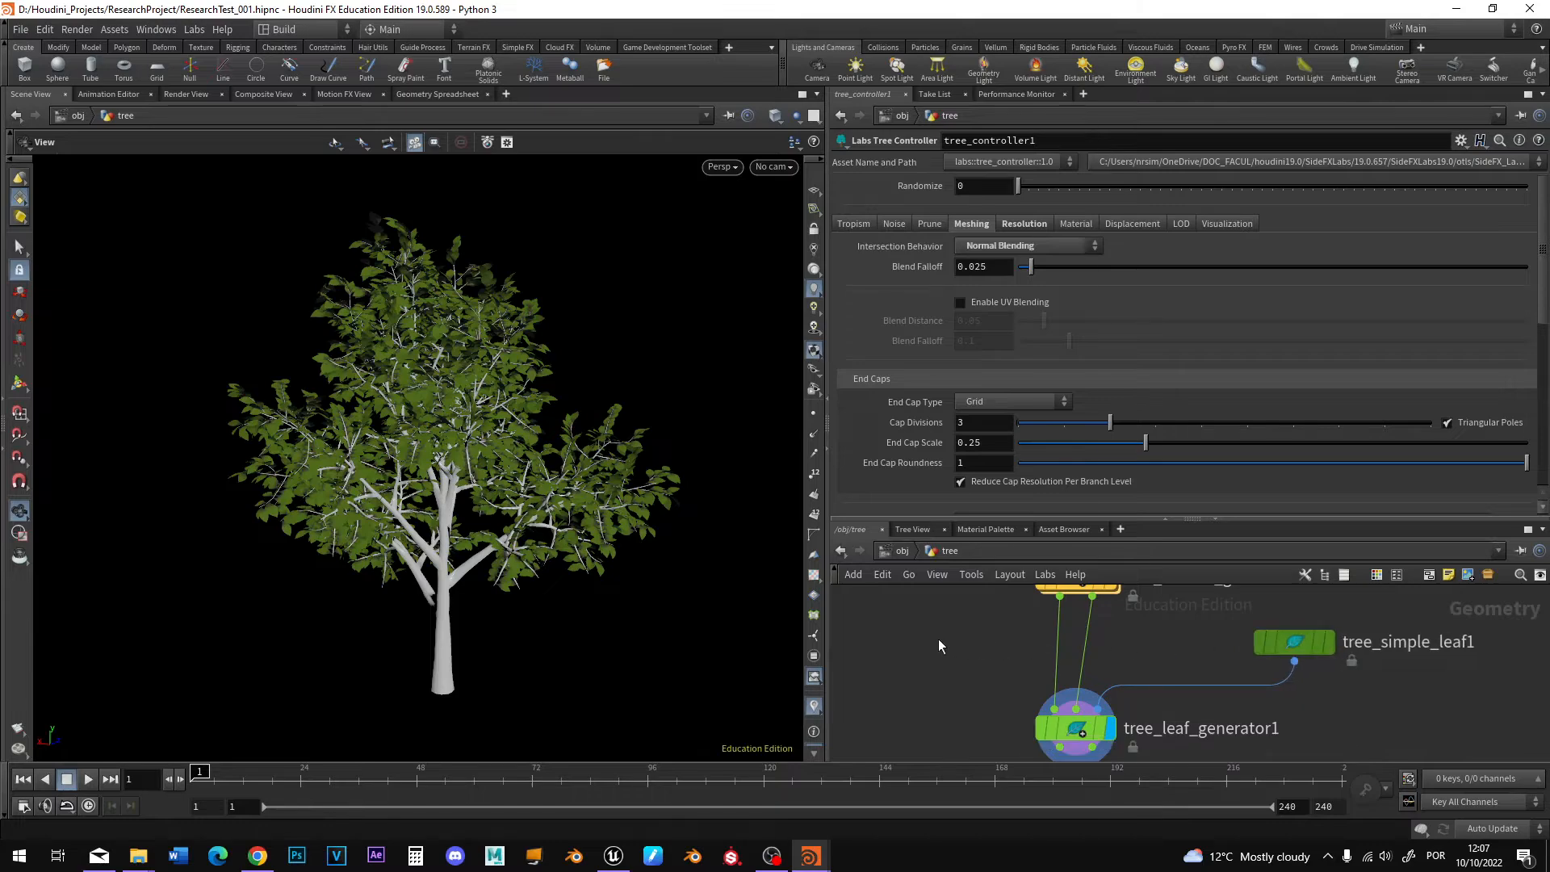
{"action": "key", "text": "Tab"}
{"action": "type", "text": "clo"}
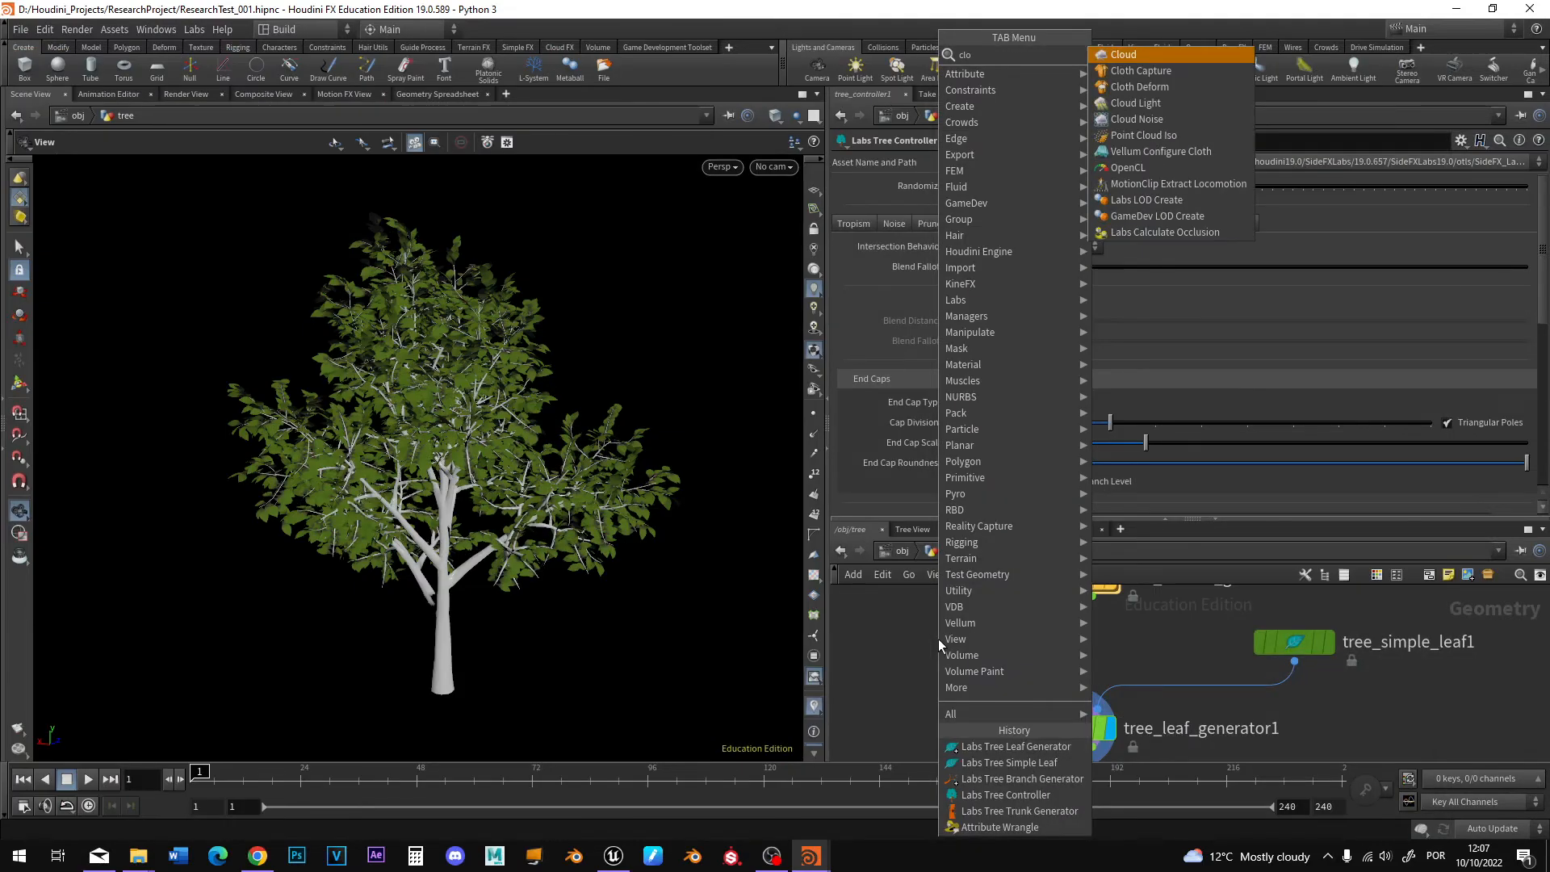
{"action": "key", "text": "BackSpace"}
{"action": "key", "text": "BackSpace"}
{"action": "type", "text": "olor"}
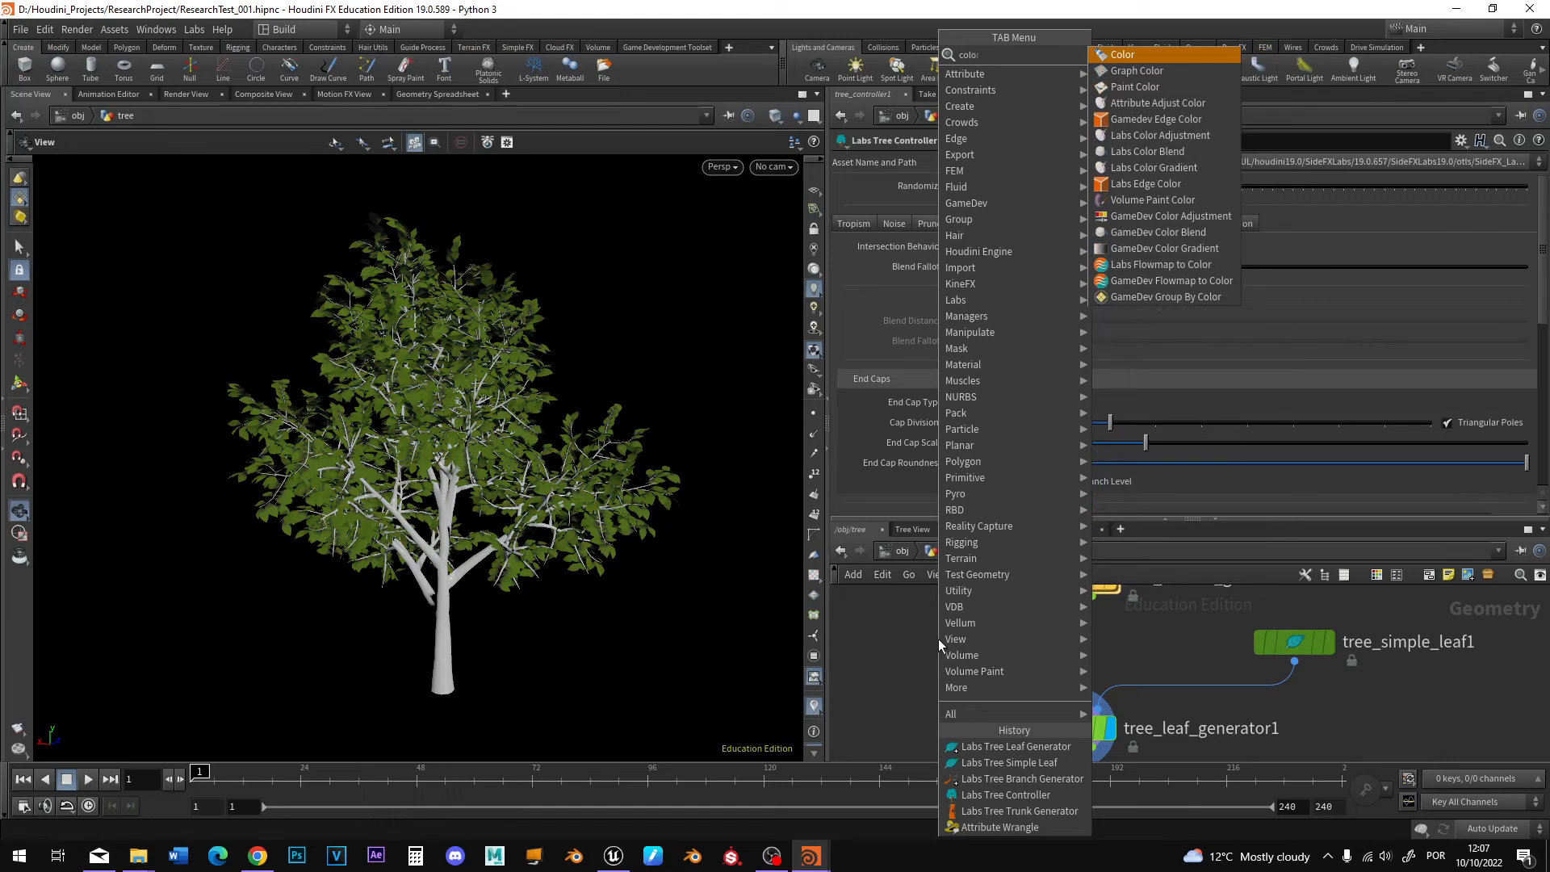
{"action": "left_click", "coordinate": [1122, 54]}
{"action": "left_click", "coordinate": [985, 650]}
{"action": "left_click_drag", "start_coordinate": [985, 650], "coordinate": [1019, 653]}
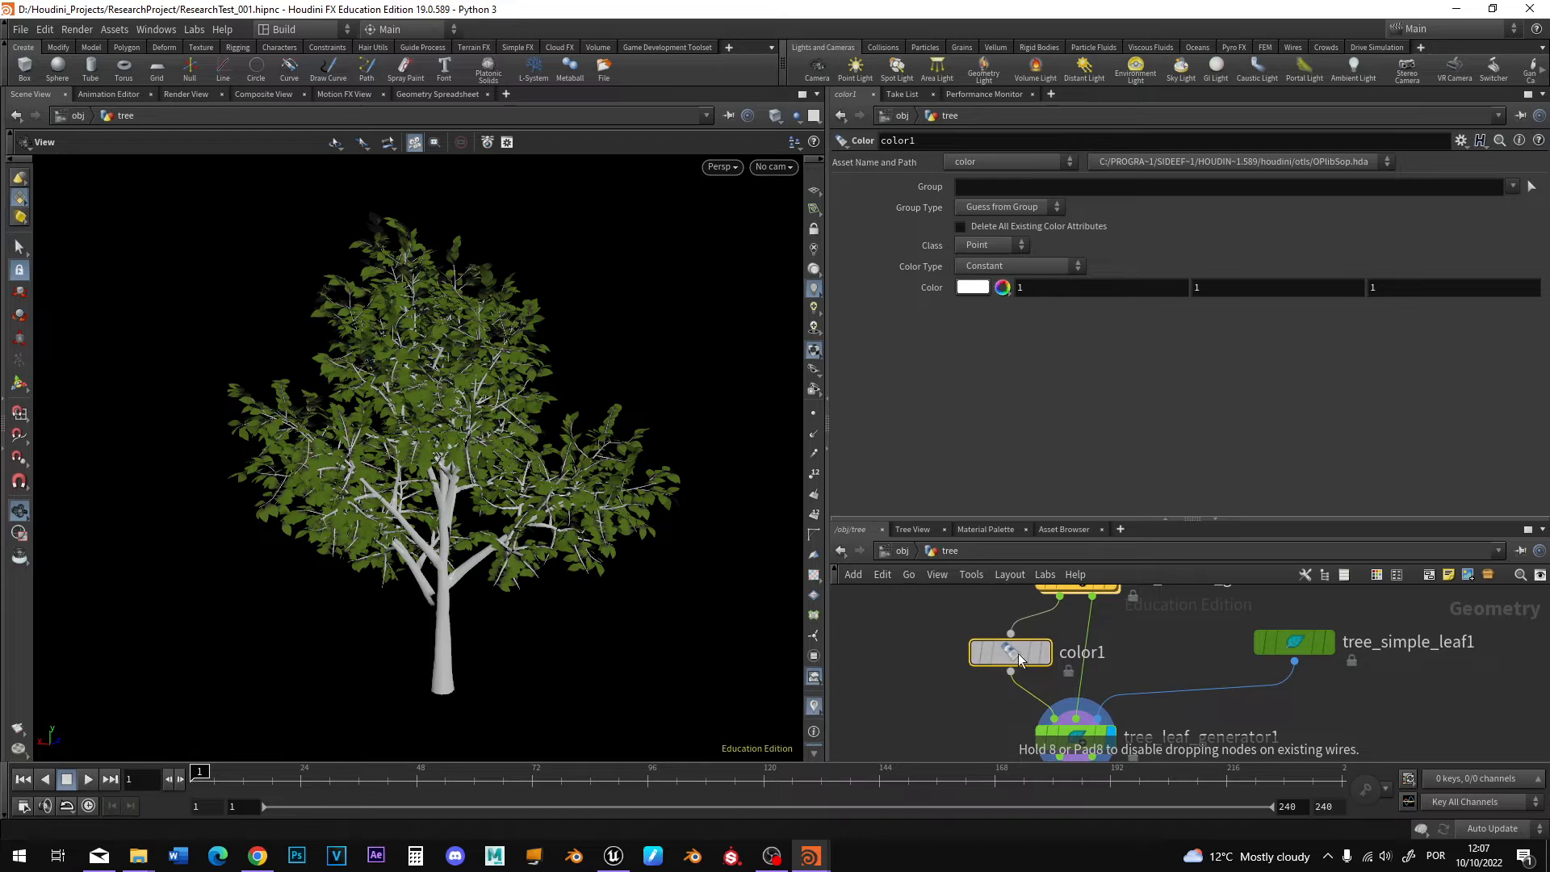
Set the Color node's colour to a brownish red with RGB 0.384667, 0.212667, 0.212667.
{"action": "left_click", "coordinate": [973, 287]}
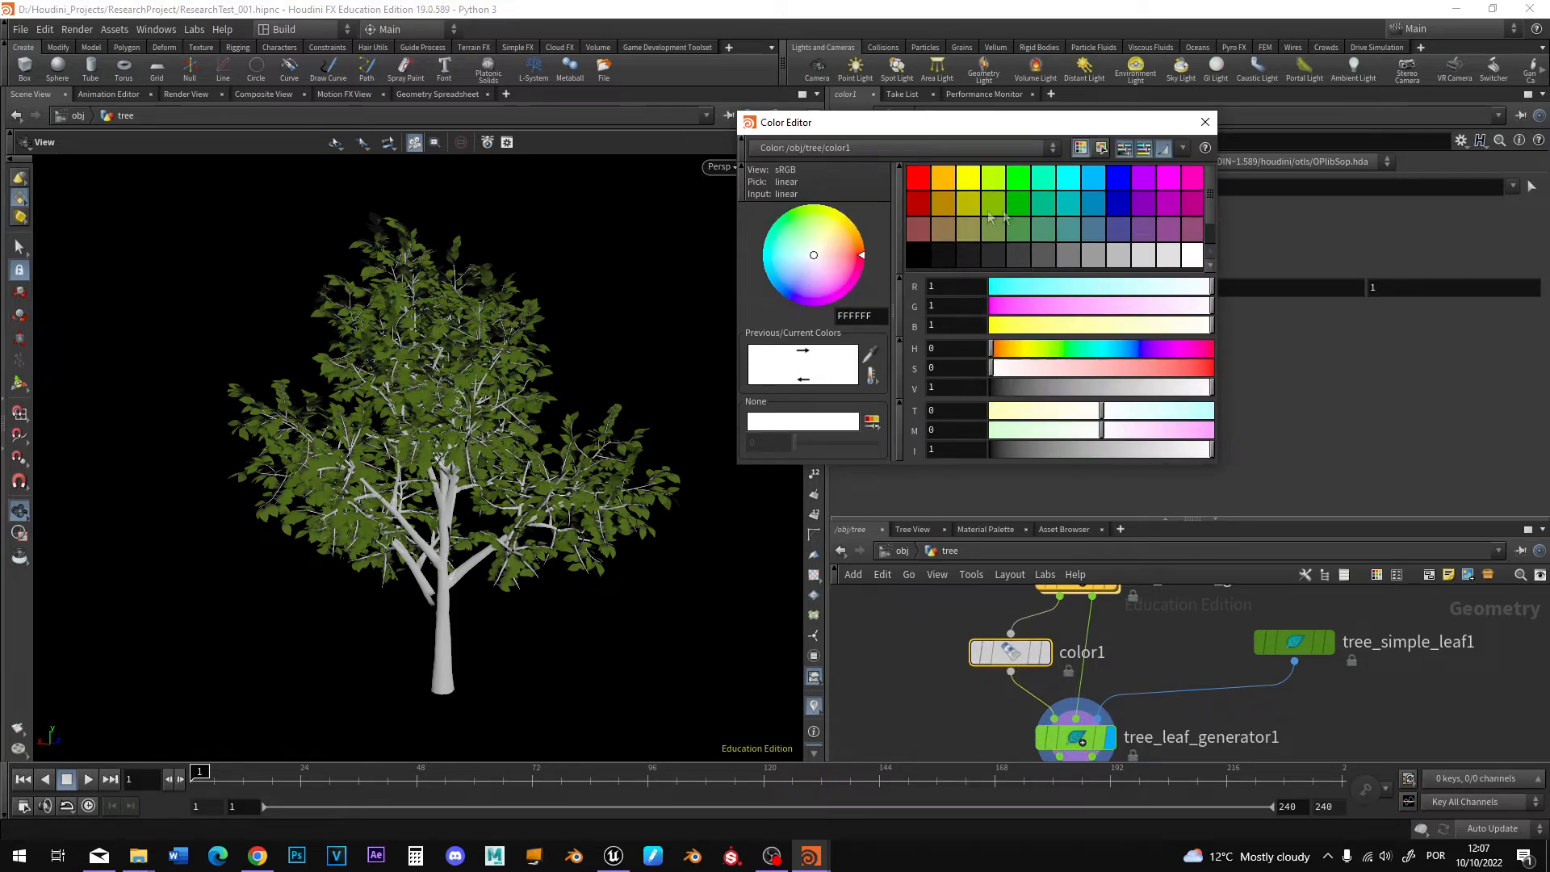
{"action": "left_click", "coordinate": [920, 208]}
{"action": "left_click_drag", "start_coordinate": [1045, 391], "coordinate": [1029, 391]}
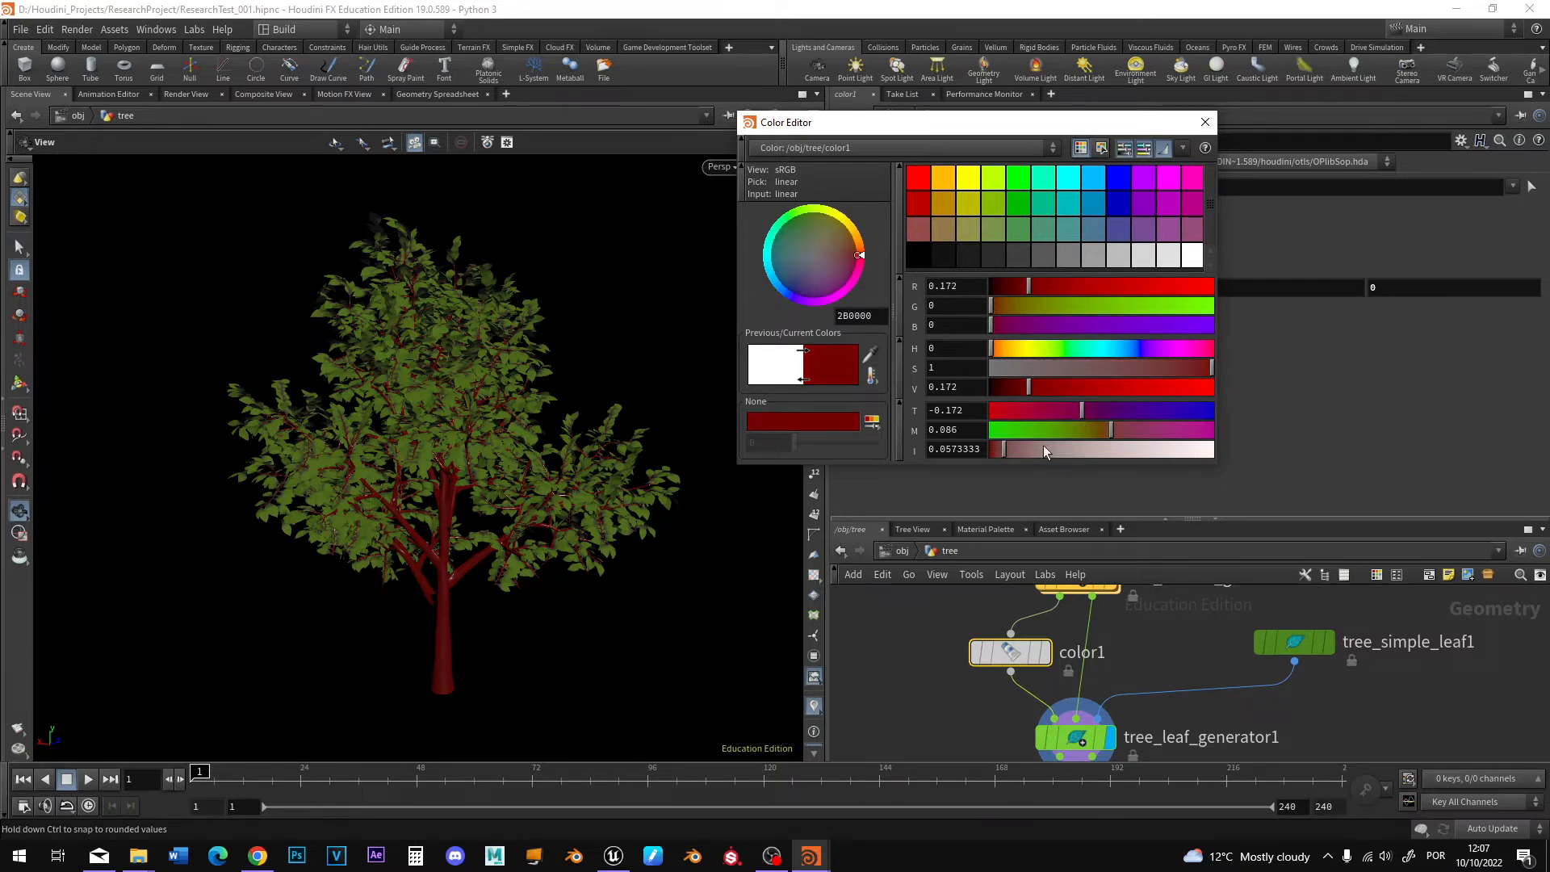
{"action": "left_click_drag", "start_coordinate": [1024, 448], "coordinate": [1050, 447]}
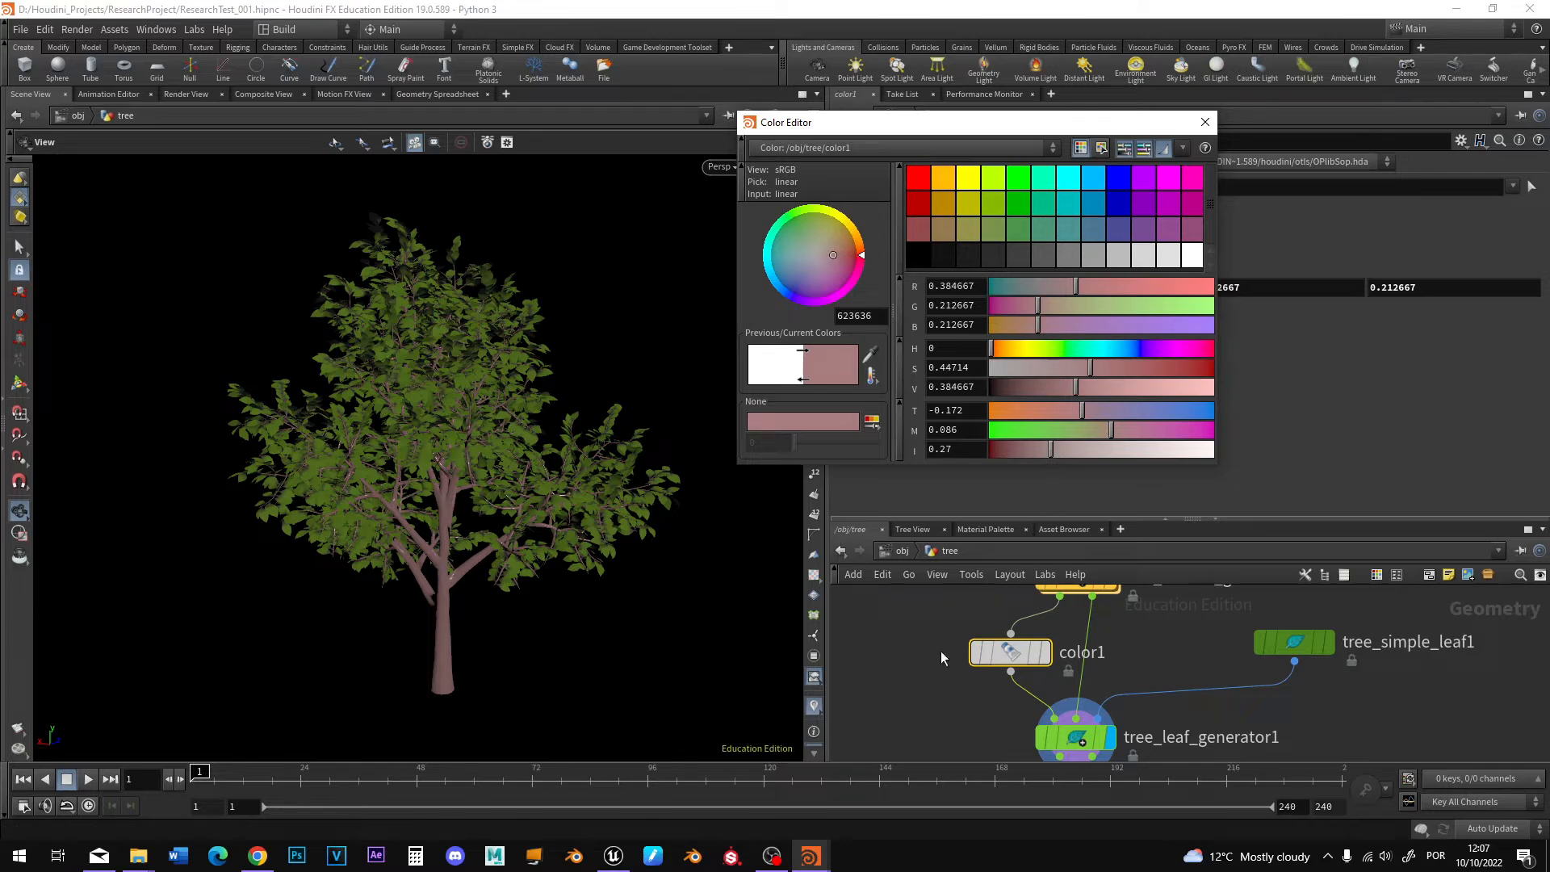
{"action": "left_click", "coordinate": [1200, 126]}
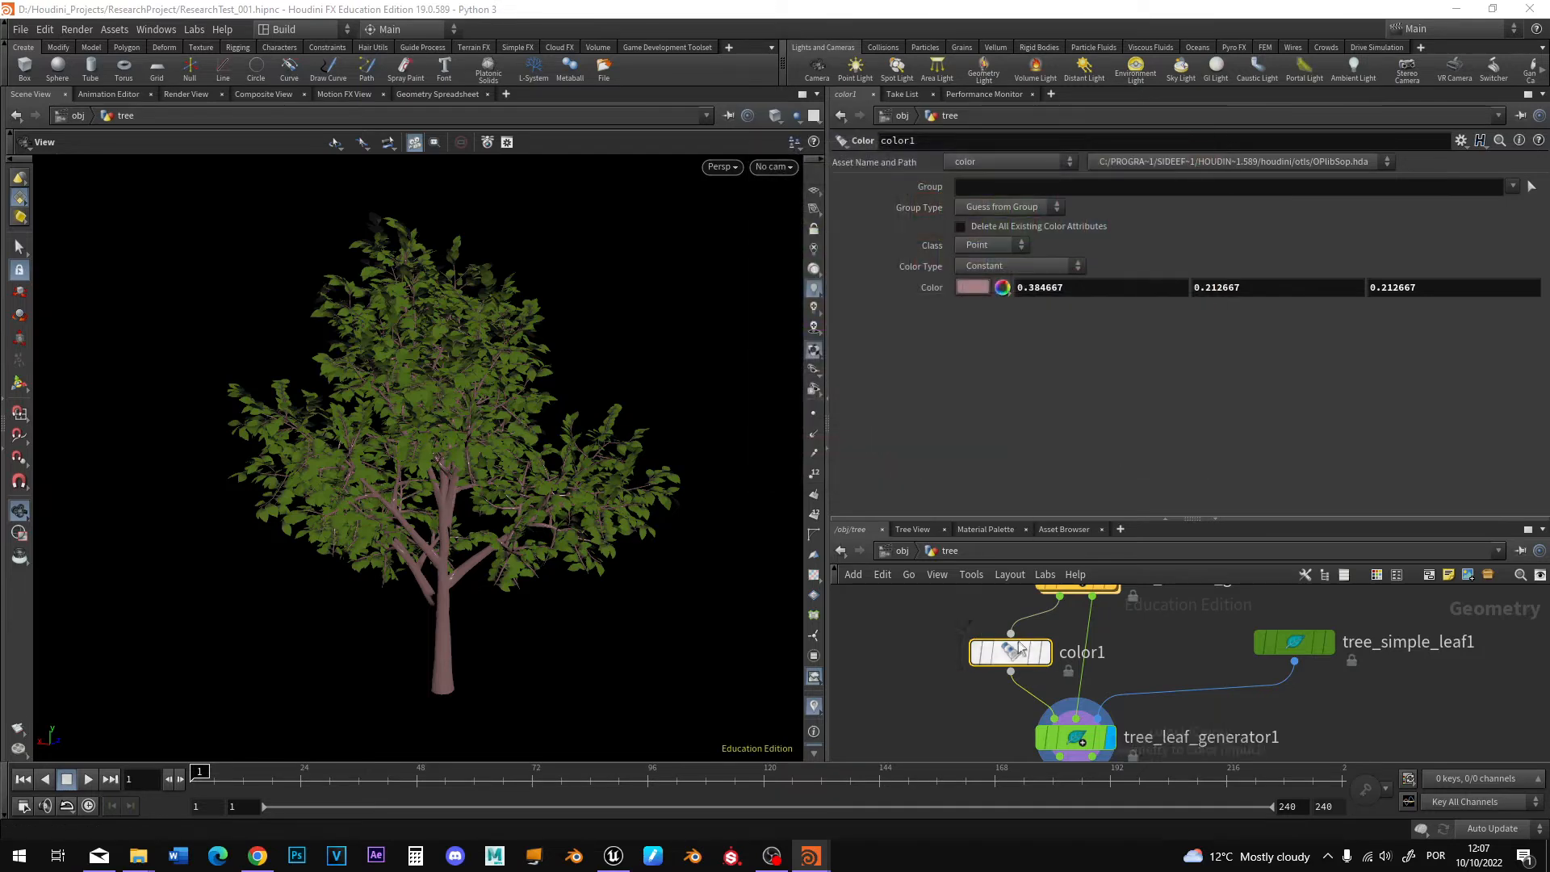
Duplicate the Color node onto the wire from the third branch generator's second output to the leaf generator.
{"action": "mouse_move", "coordinate": [1012, 652]}
{"action": "left_click_drag", "start_coordinate": [1024, 653], "coordinate": [1123, 648], "text": "alt"}
{"action": "middle_click_drag", "start_coordinate": [1256, 730], "coordinate": [1258, 688]}
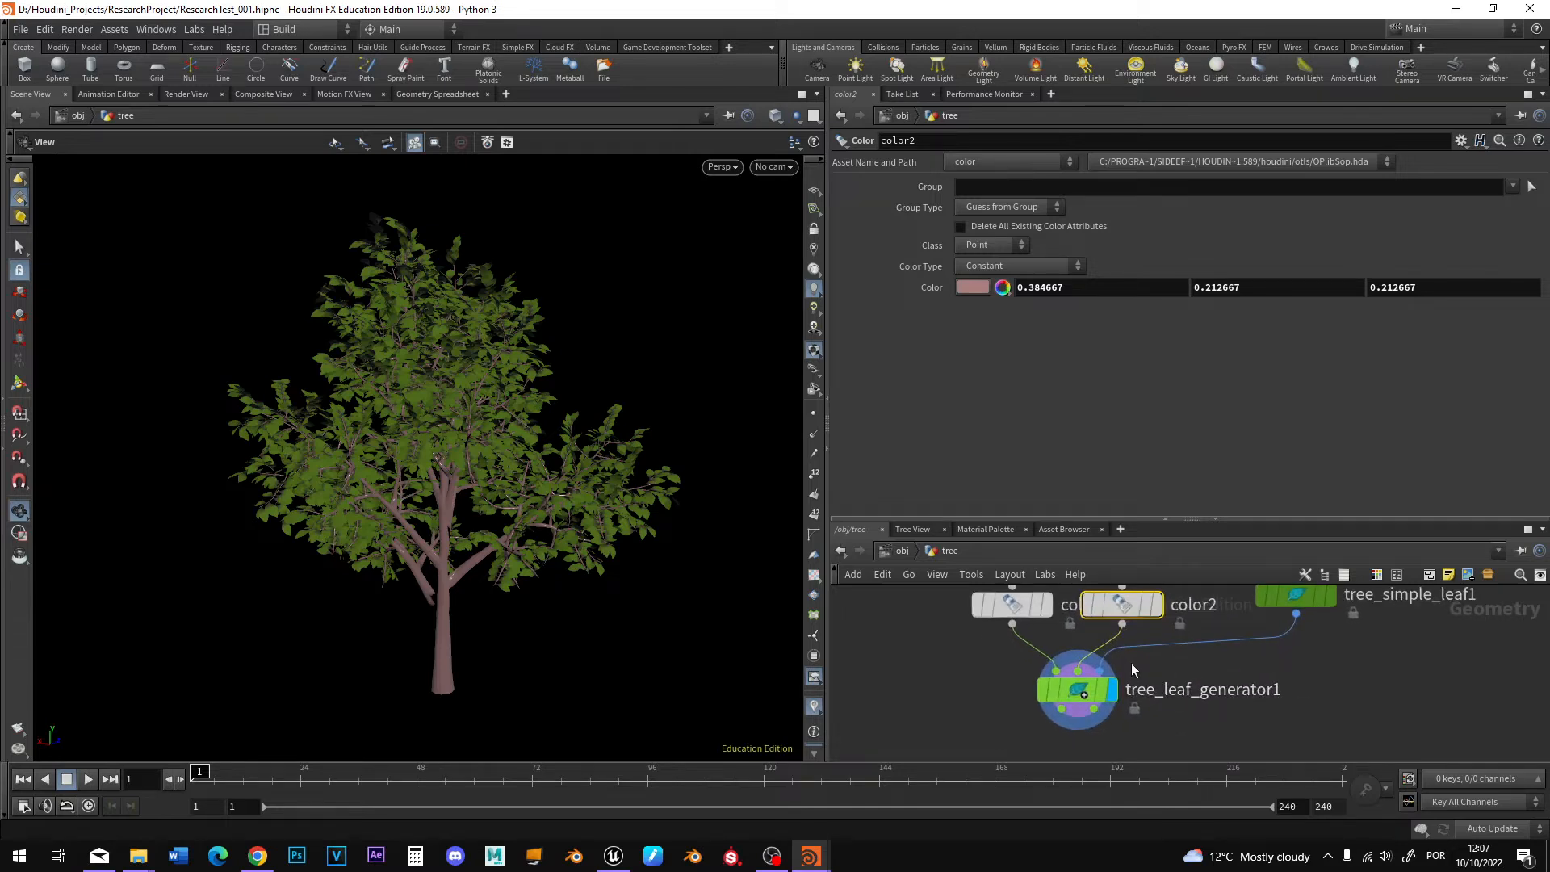
Start creating a digital asset from the tree object at object level, shortening its operator name to tree.
{"action": "left_click", "coordinate": [903, 550]}
{"action": "right_click", "coordinate": [1177, 660]}
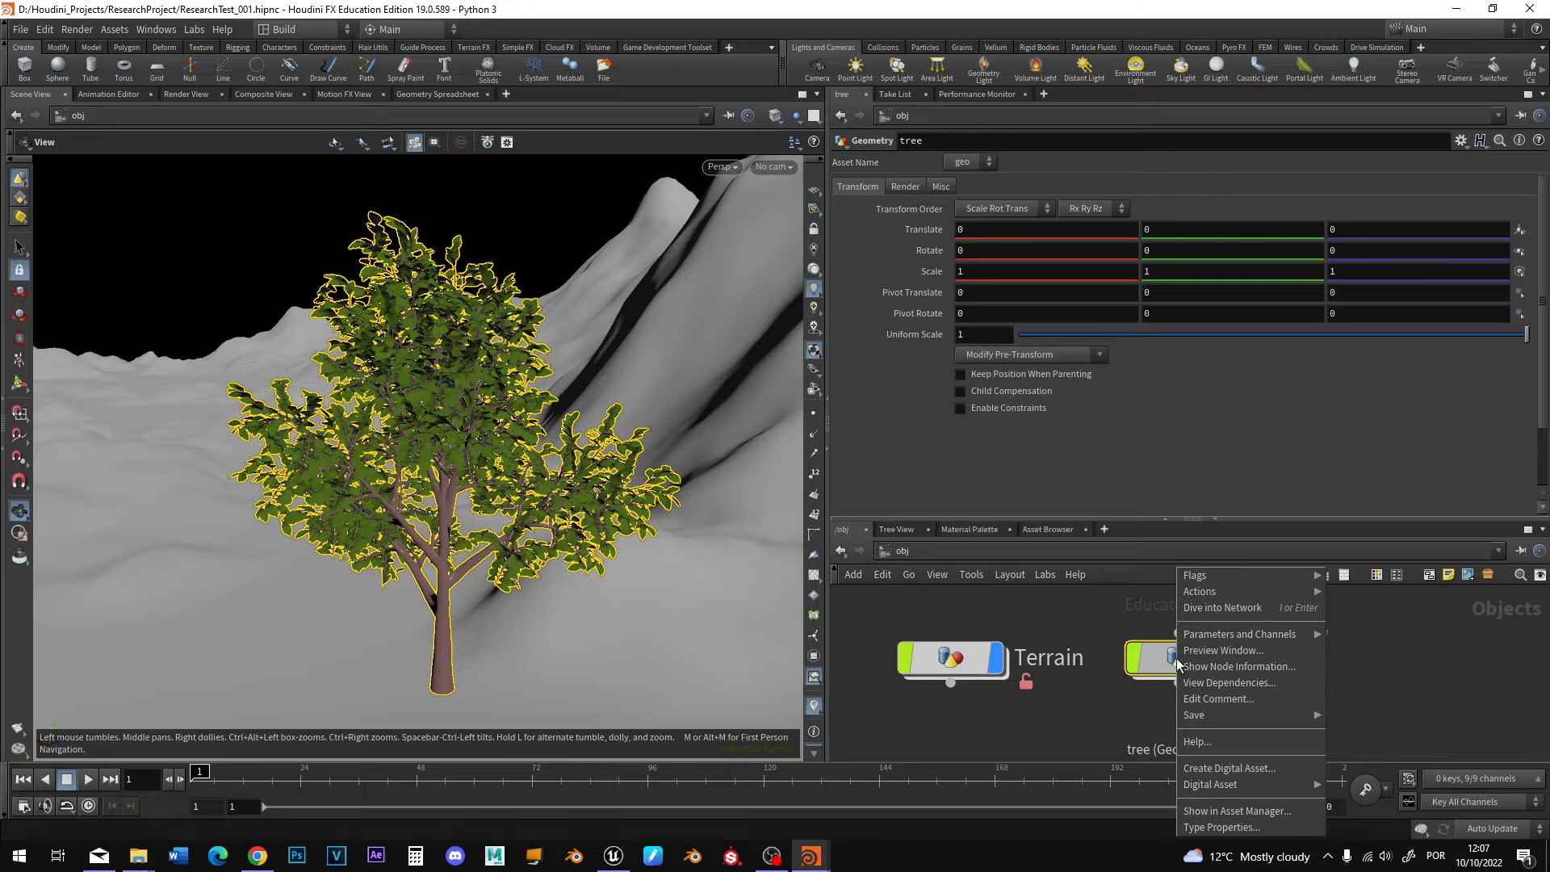
{"action": "left_click", "coordinate": [1219, 768]}
{"action": "left_click_drag", "start_coordinate": [744, 515], "coordinate": [688, 515]}
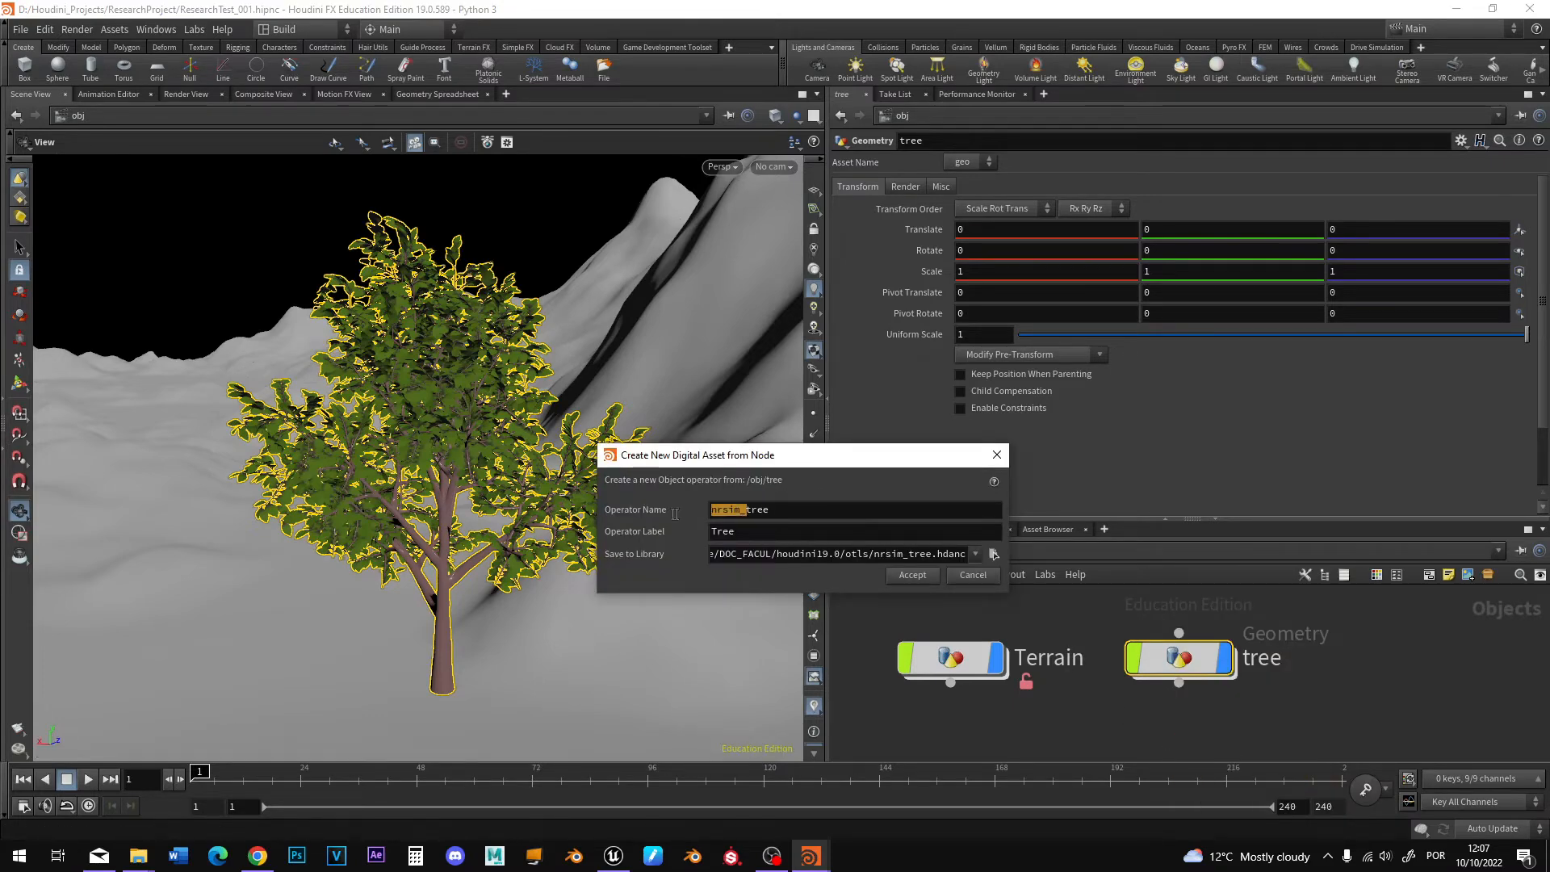
{"action": "key", "text": "BackSpace"}
{"action": "left_click_drag", "start_coordinate": [779, 449], "coordinate": [631, 435]}
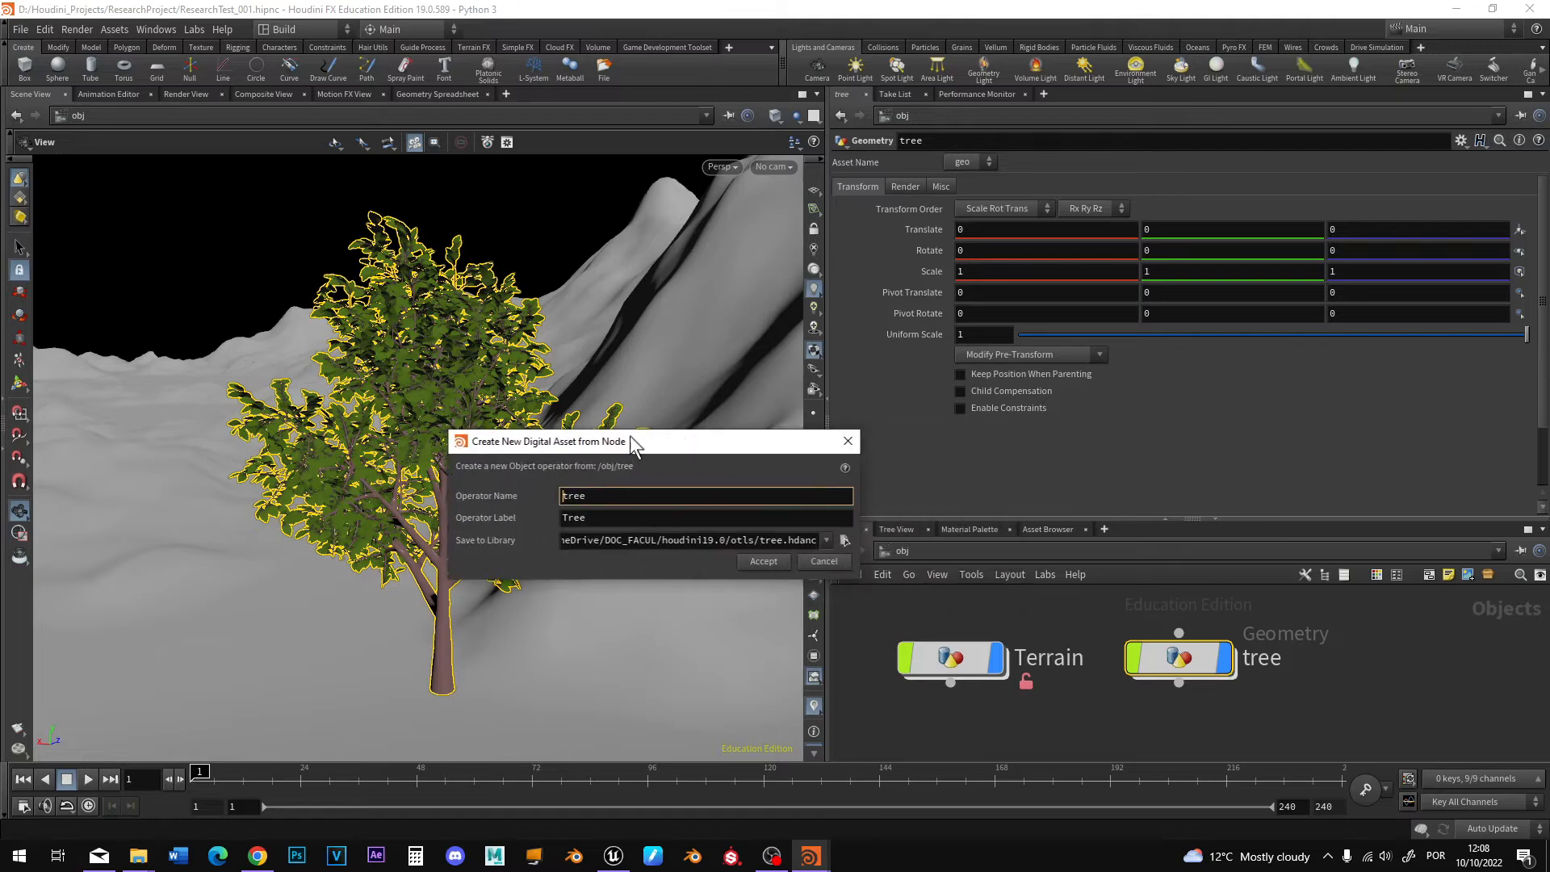
Set the asset's library file to $JOB/hda/tree.hdanc and create the digital asset.
{"action": "left_click", "coordinate": [845, 540]}
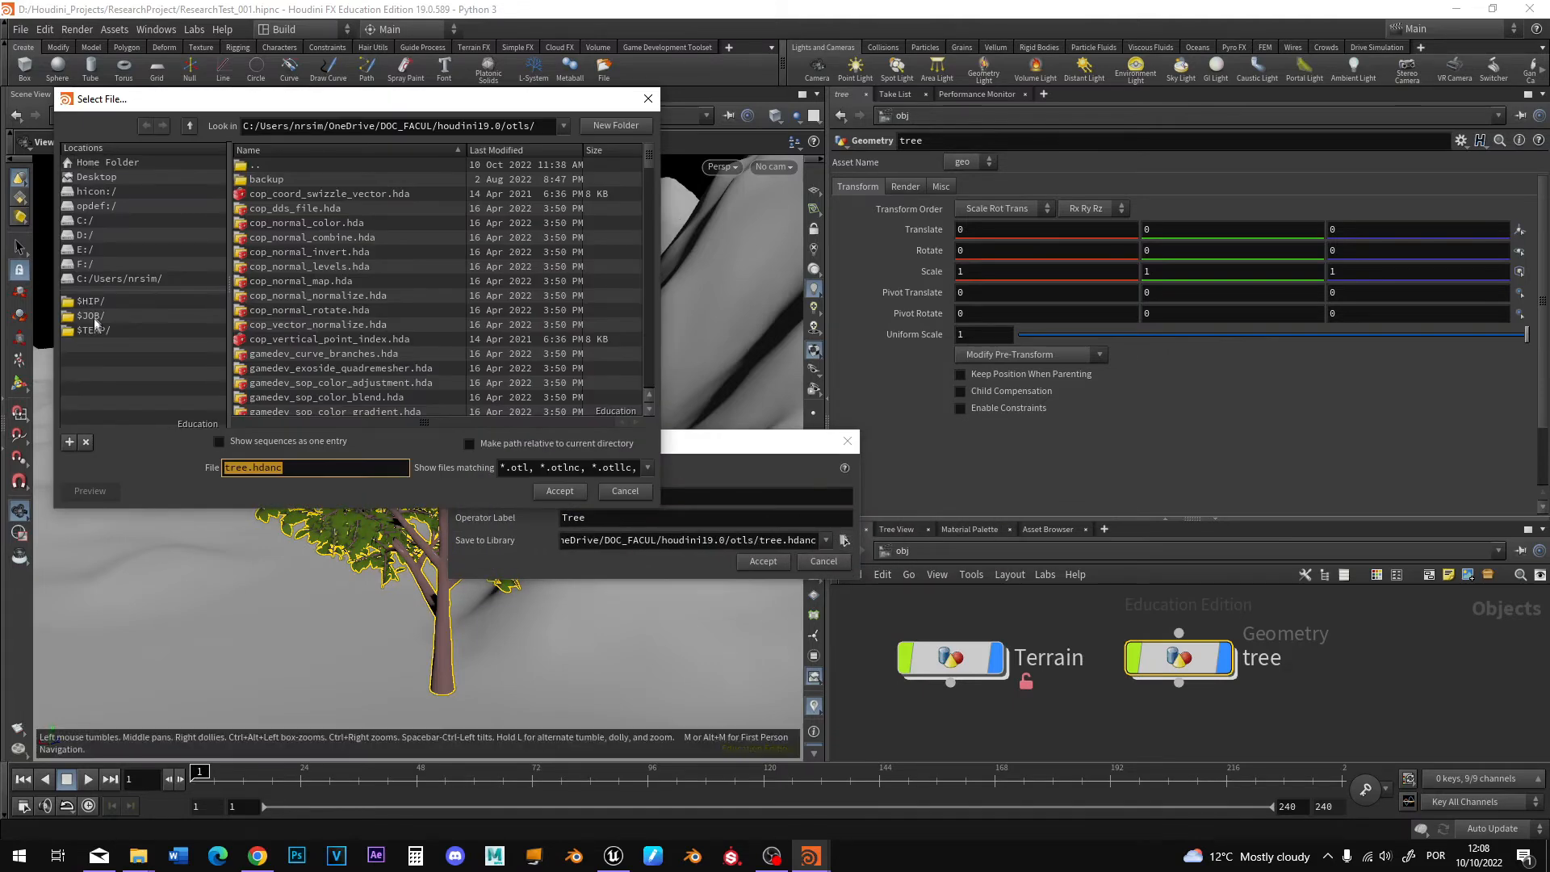
{"action": "left_click", "coordinate": [93, 316]}
{"action": "double_click", "coordinate": [255, 268]}
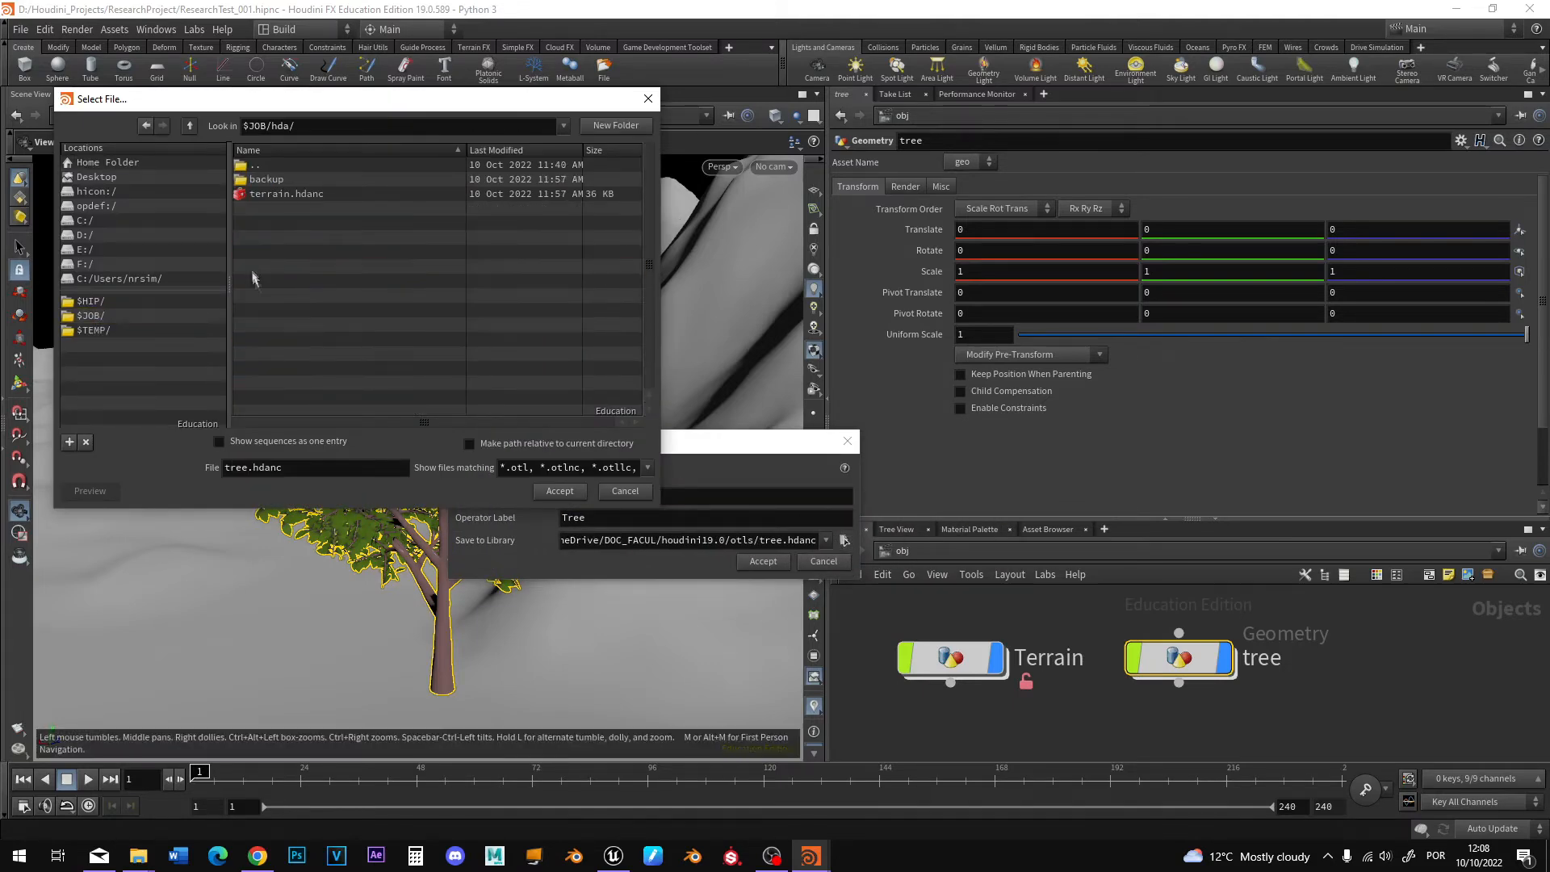
{"action": "left_click", "coordinate": [555, 491]}
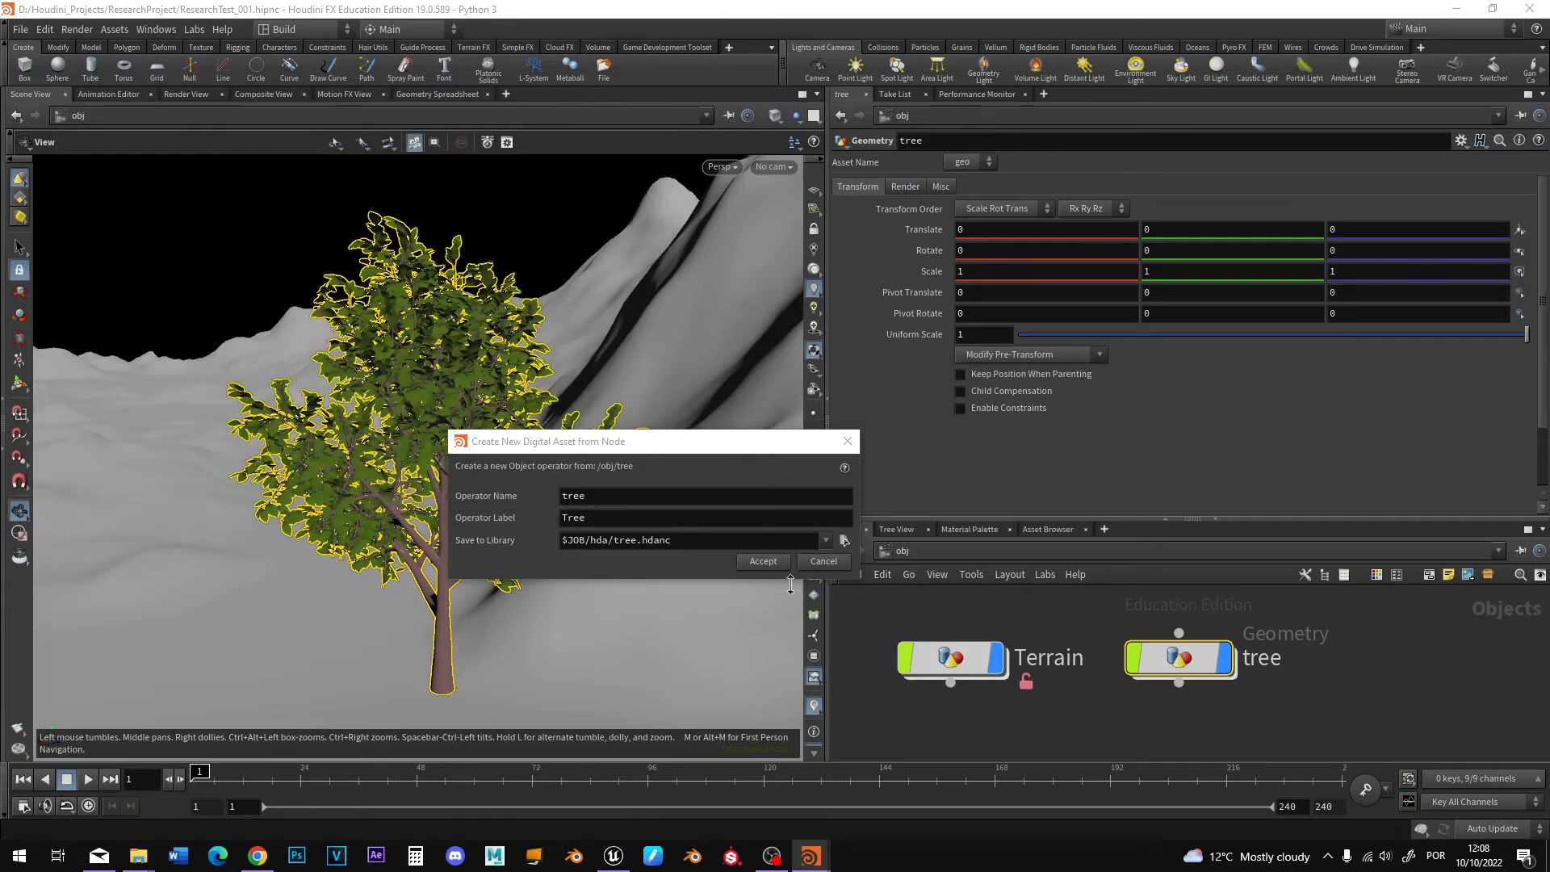
{"action": "left_click", "coordinate": [770, 566]}
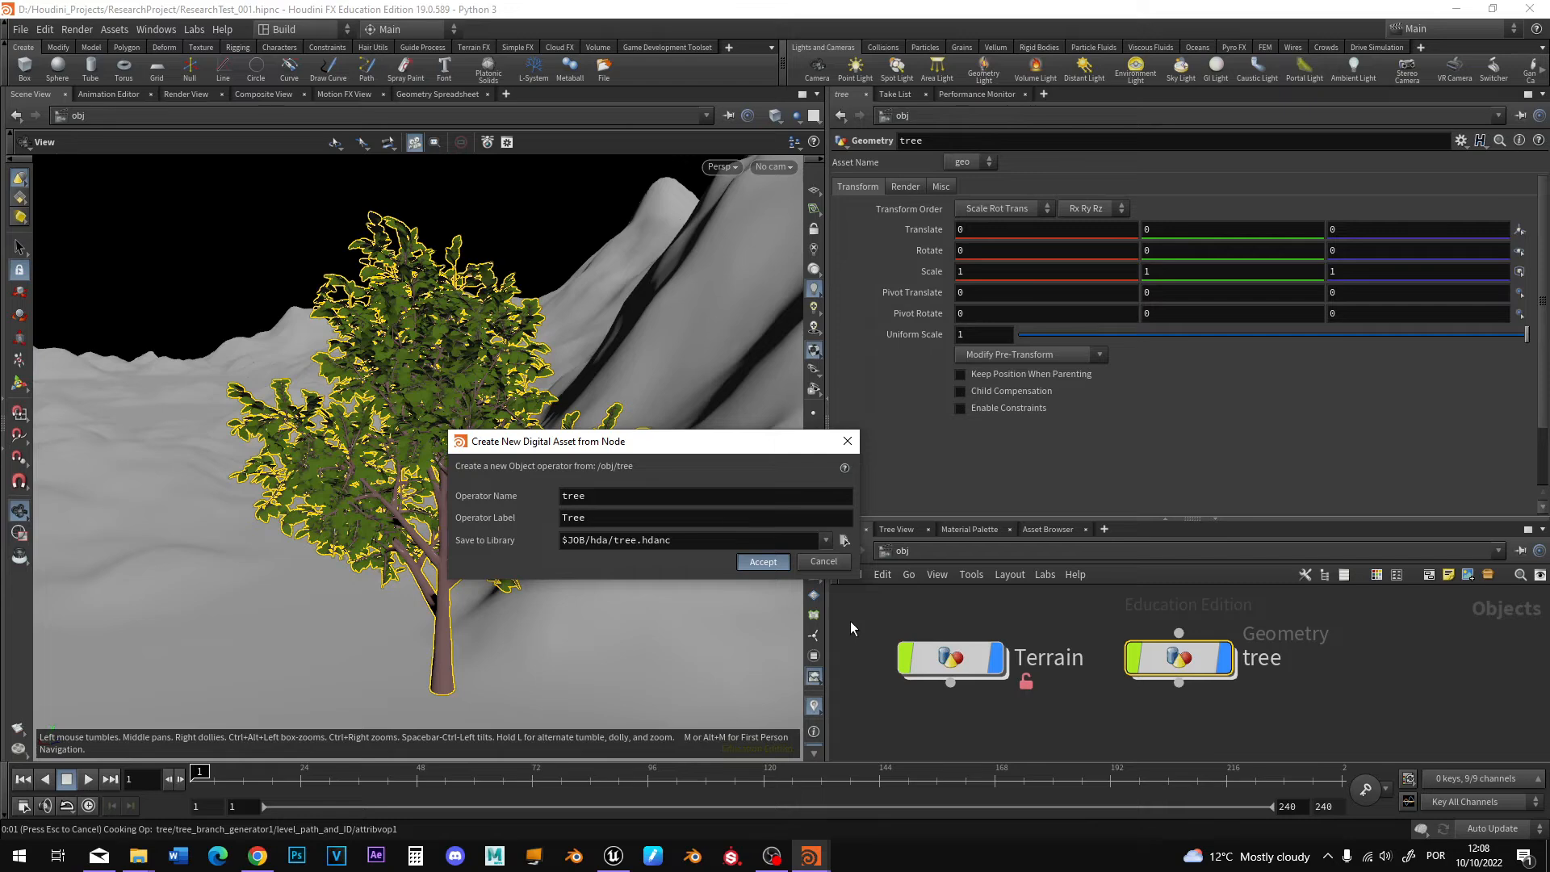
{"action": "left_click", "coordinate": [1064, 685]}
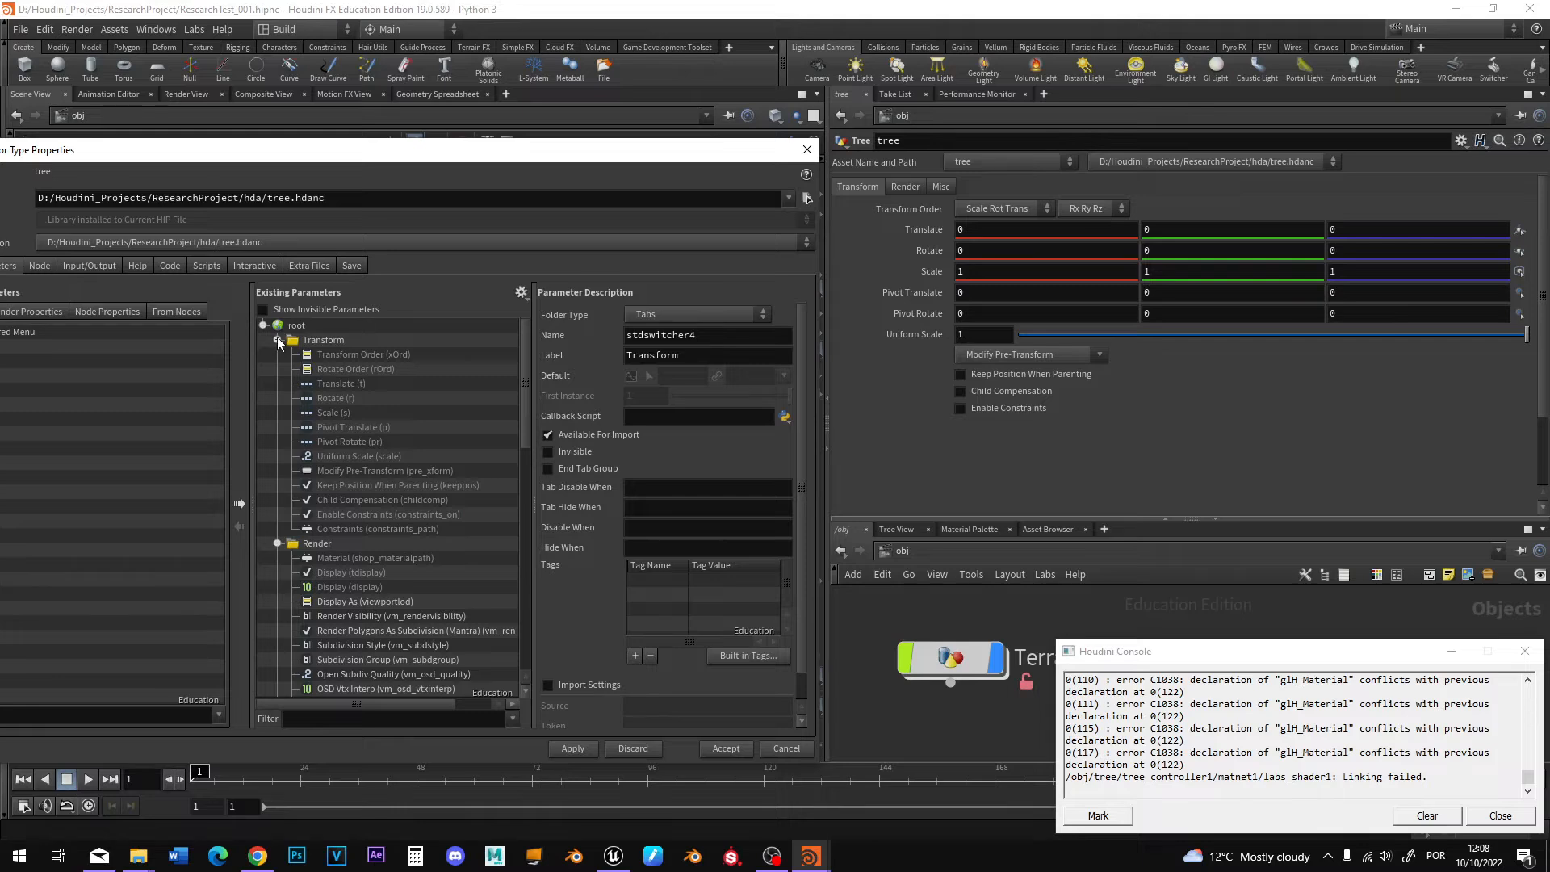
Make the tree asset's Transform, Render and Misc folders and its Renderable parameter invisible.
{"action": "left_click", "coordinate": [278, 340]}
{"action": "left_click", "coordinate": [278, 355]}
{"action": "left_click", "coordinate": [277, 369]}
{"action": "double_click", "coordinate": [301, 340]}
{"action": "left_click", "coordinate": [315, 384]}
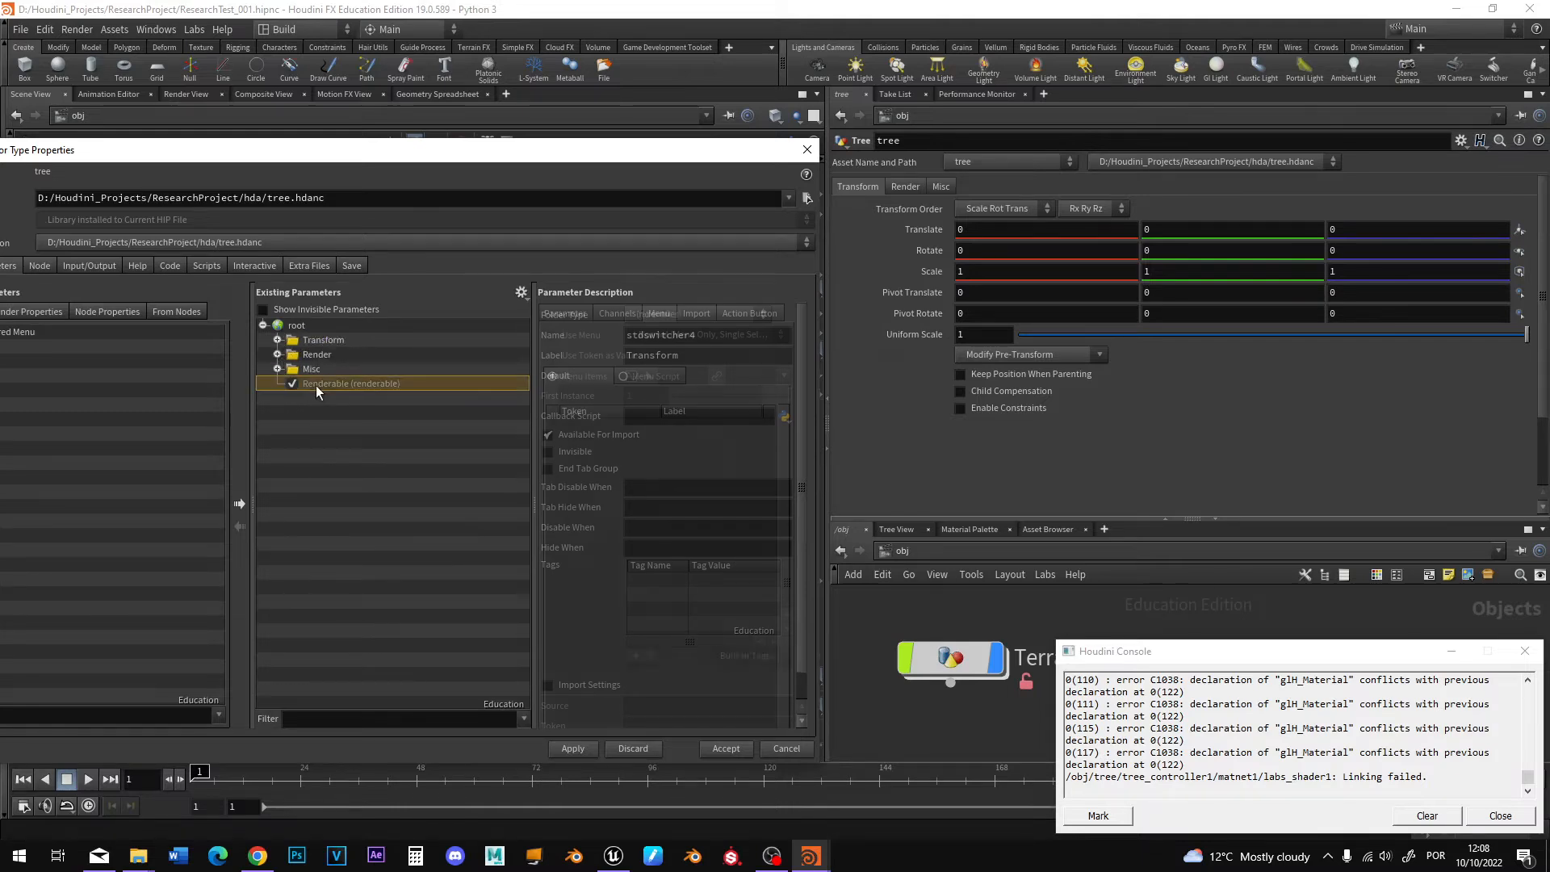
{"action": "left_click", "coordinate": [308, 339], "text": "shift"}
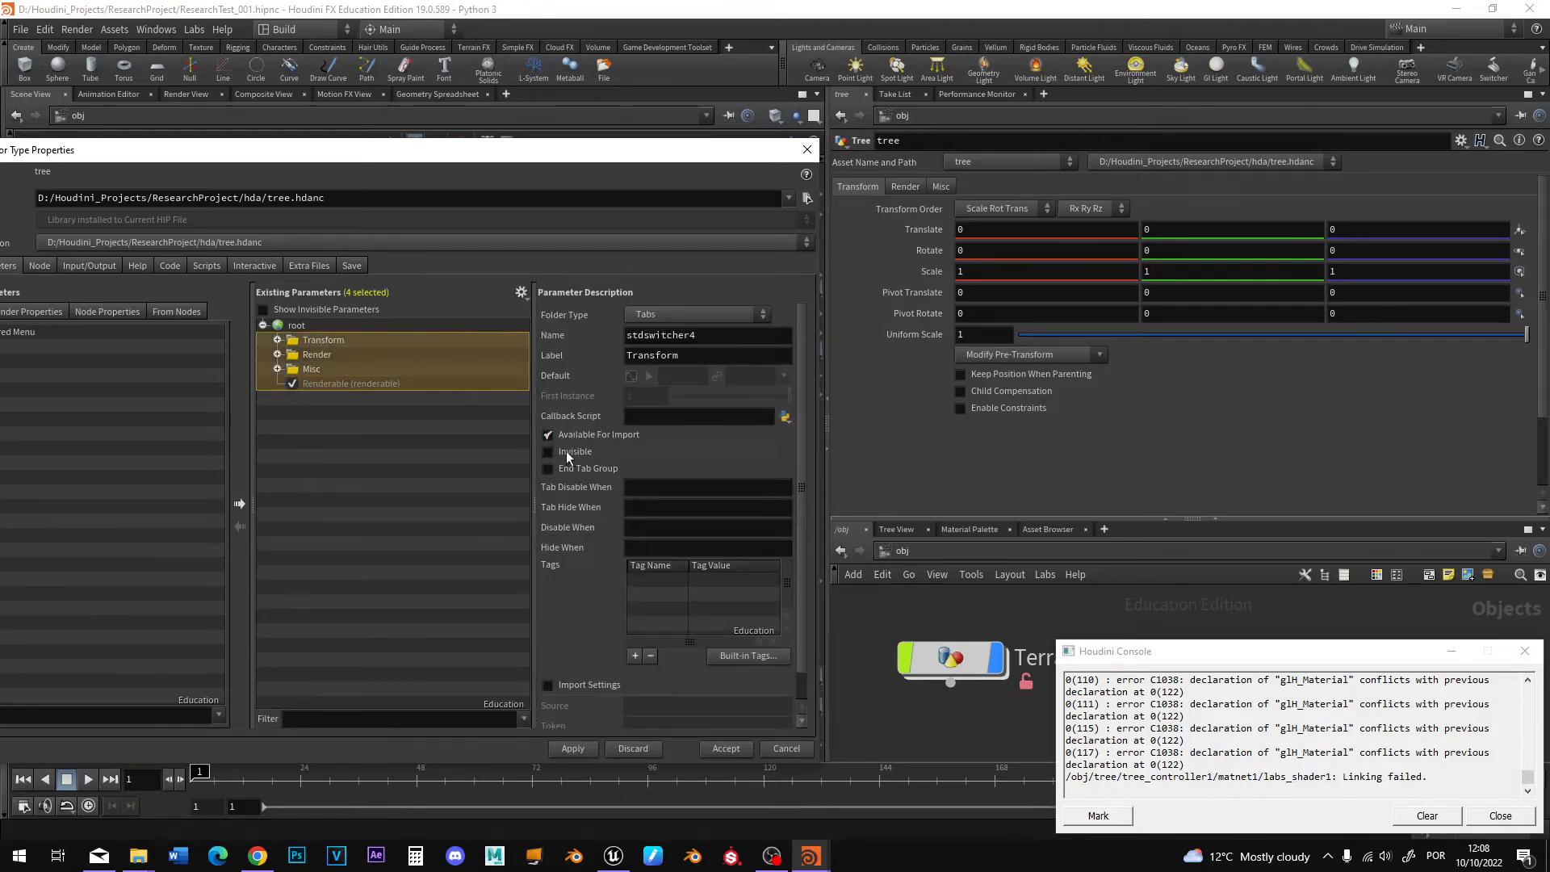
{"action": "left_click", "coordinate": [567, 453]}
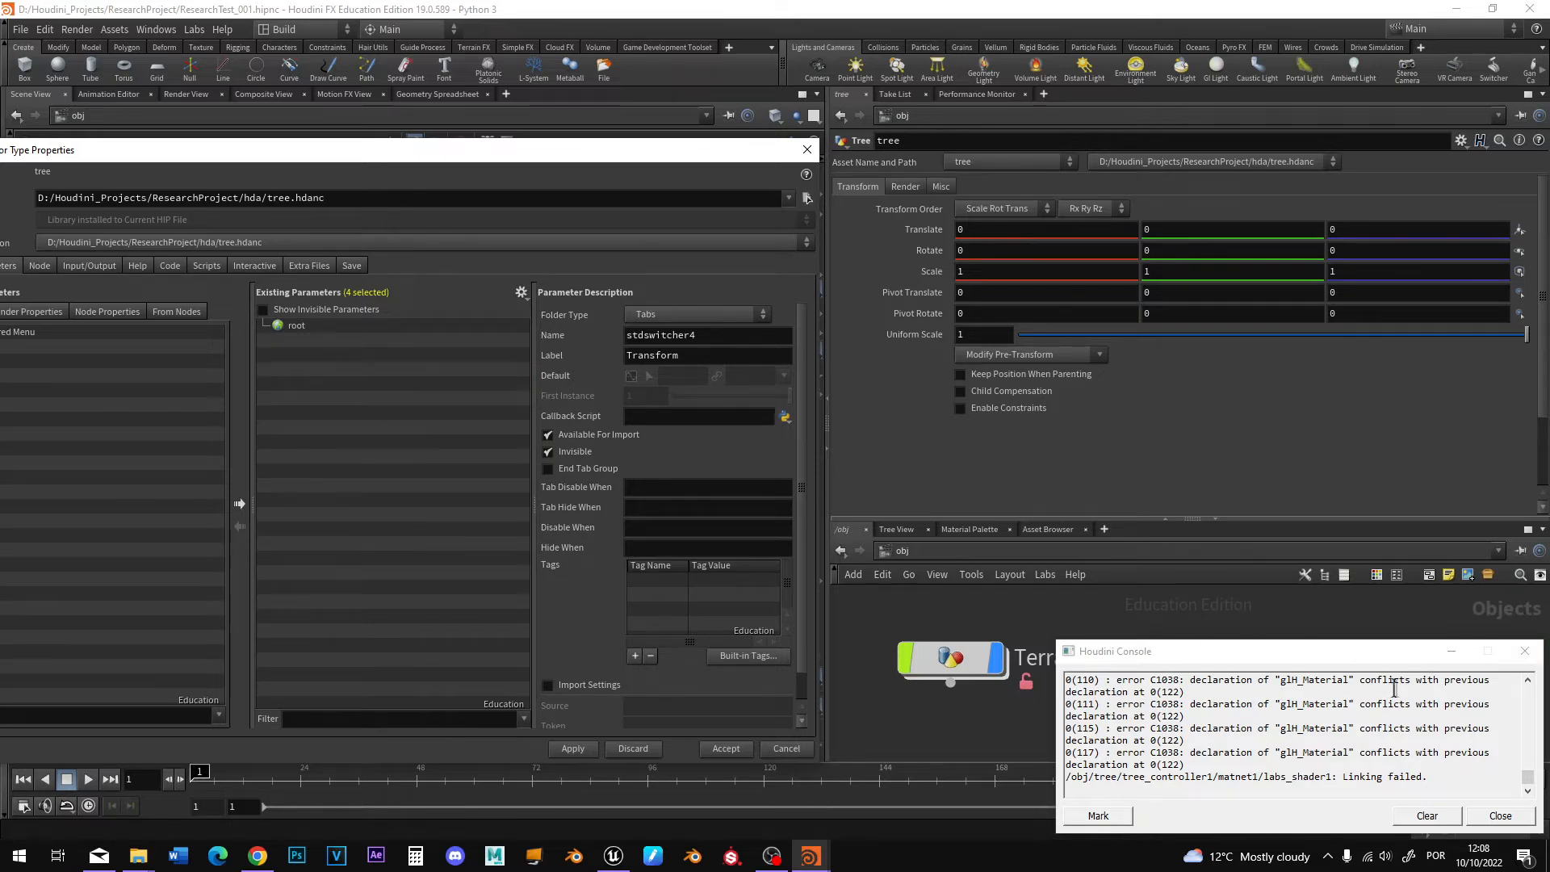
Close the Houdini console, enter the tree network and expose tree_controller1's Randomize parameter on the tree asset.
{"action": "left_click", "coordinate": [1525, 652]}
{"action": "double_click", "coordinate": [1185, 658]}
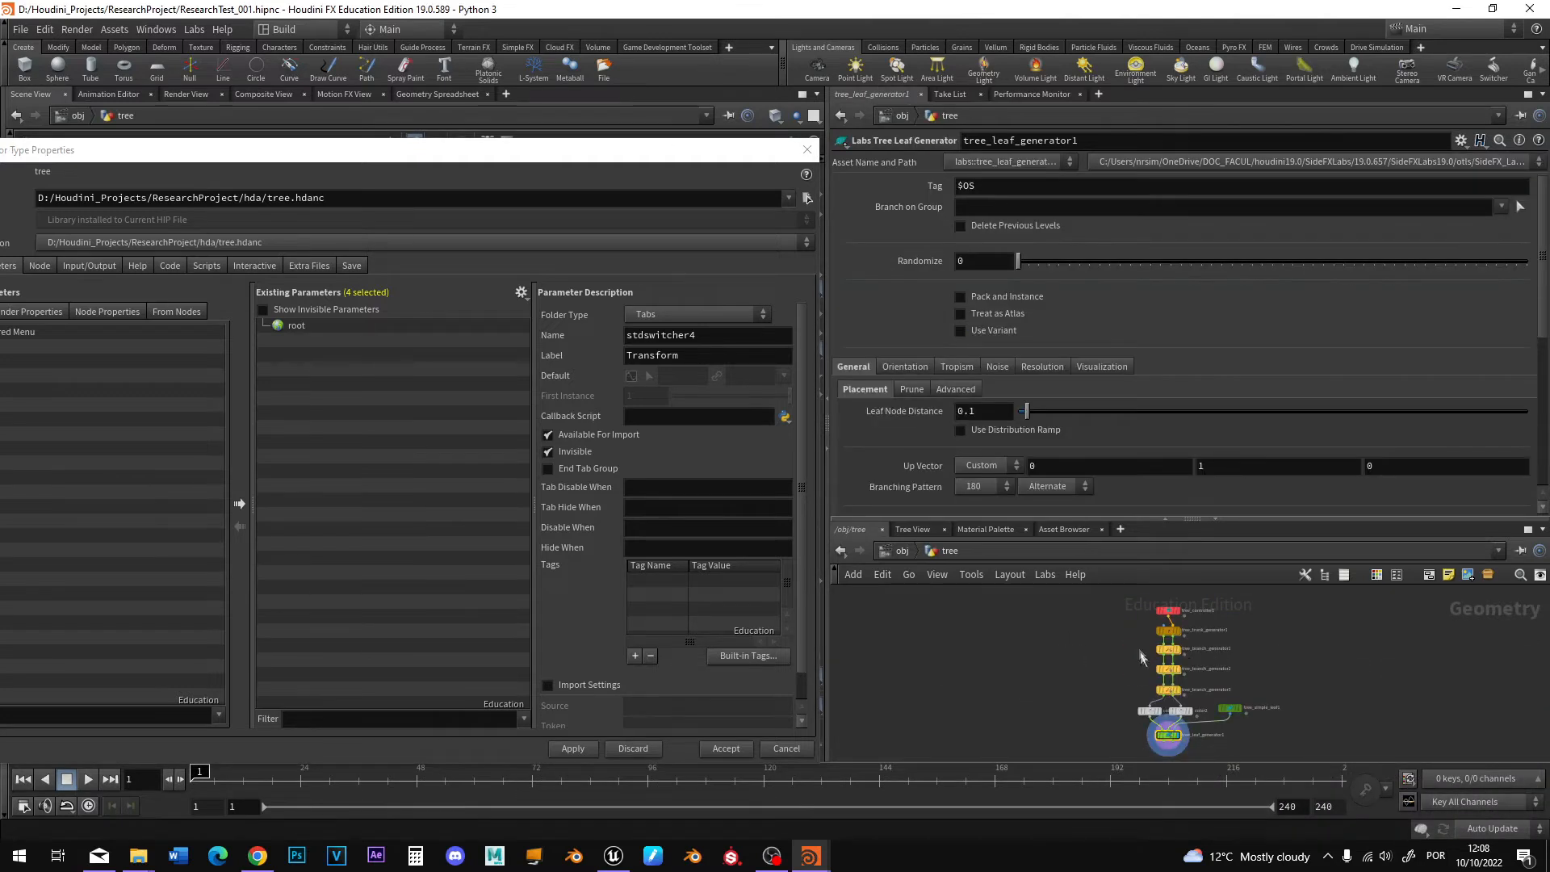
{"action": "middle_click_drag", "start_coordinate": [1109, 634], "coordinate": [1077, 645]}
{"action": "scroll", "coordinate": [1052, 648], "scroll_direction": "up", "scroll_amount": 3}
{"action": "left_click", "coordinate": [1155, 643]}
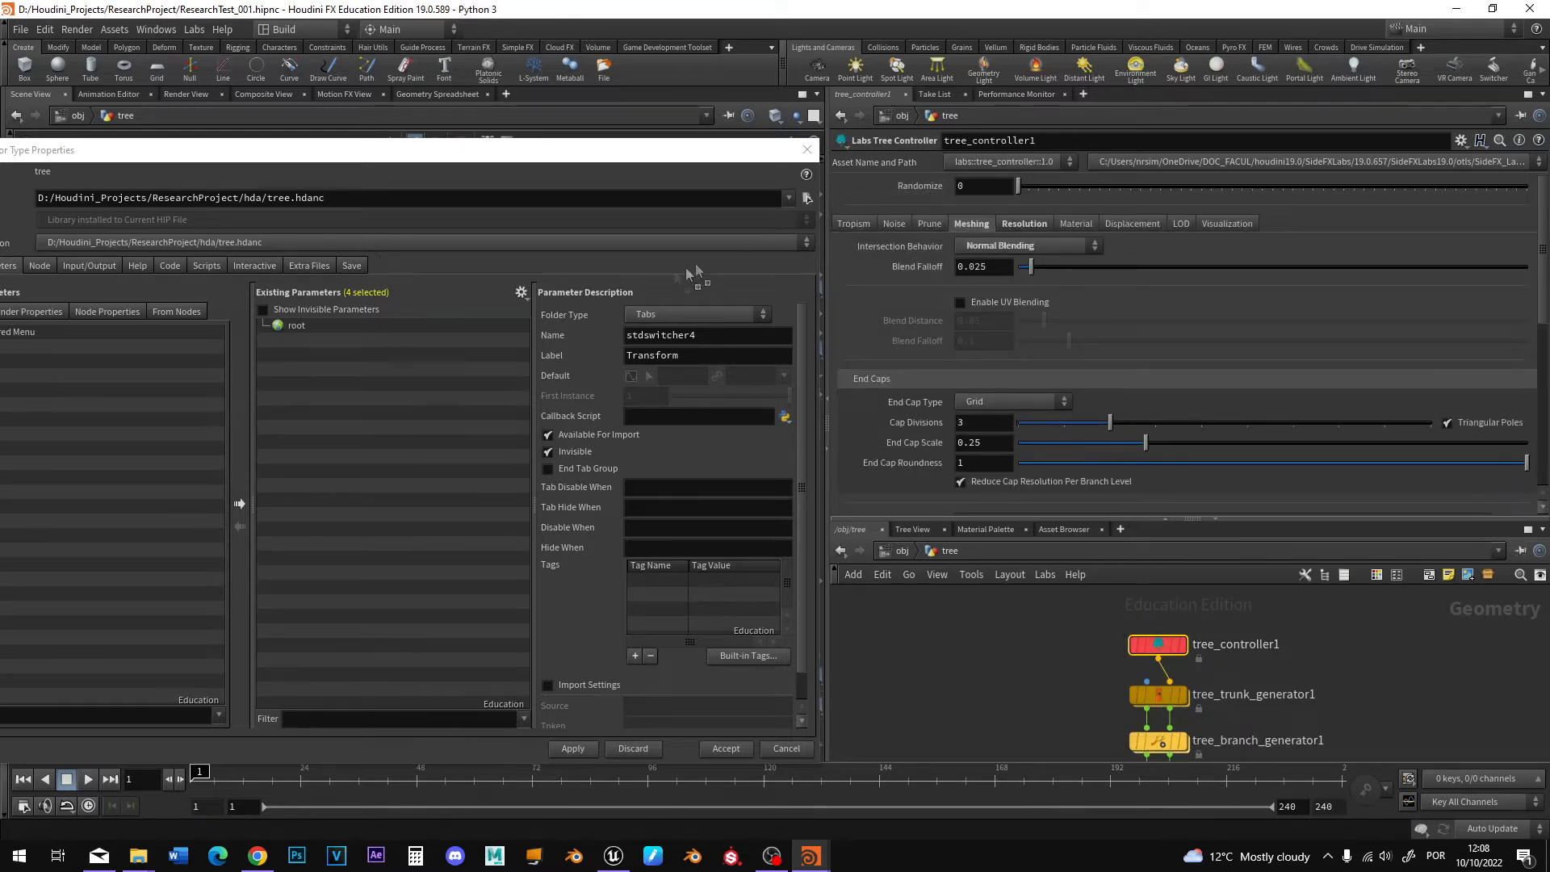
{"action": "left_click_drag", "start_coordinate": [515, 320], "coordinate": [307, 339]}
{"action": "left_click", "coordinate": [565, 314]}
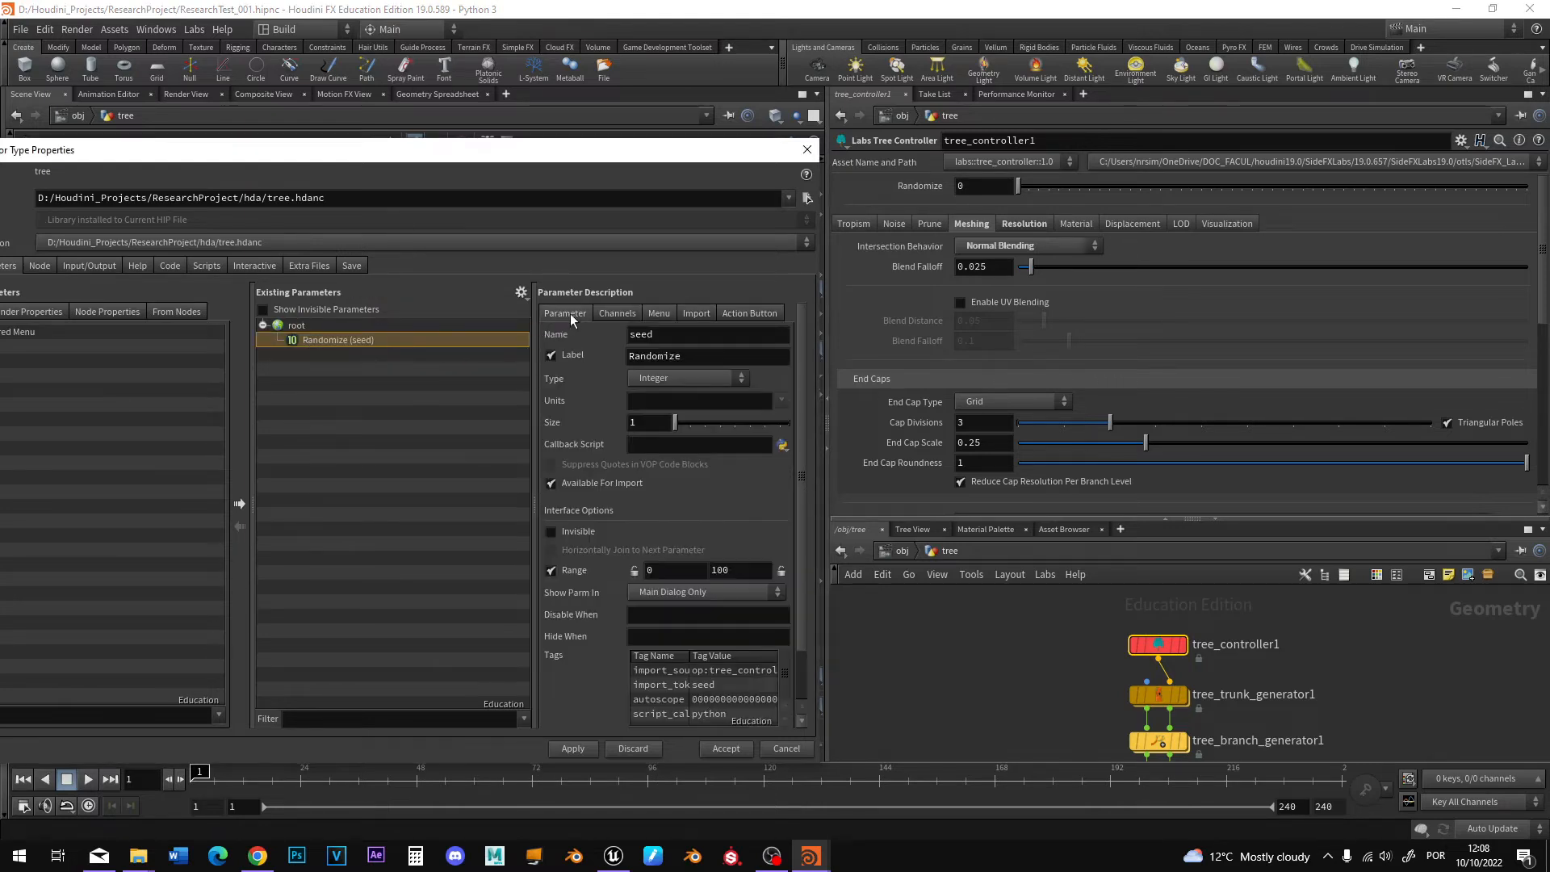
Name the exposed seed parameter randomize, lock both ends of its 0 to 100 range and apply the changes.
{"action": "type", "text": "randomize"}
{"action": "left_click", "coordinate": [634, 571]}
{"action": "left_click", "coordinate": [782, 572]}
{"action": "left_click_drag", "start_coordinate": [706, 571], "coordinate": [705, 571]}
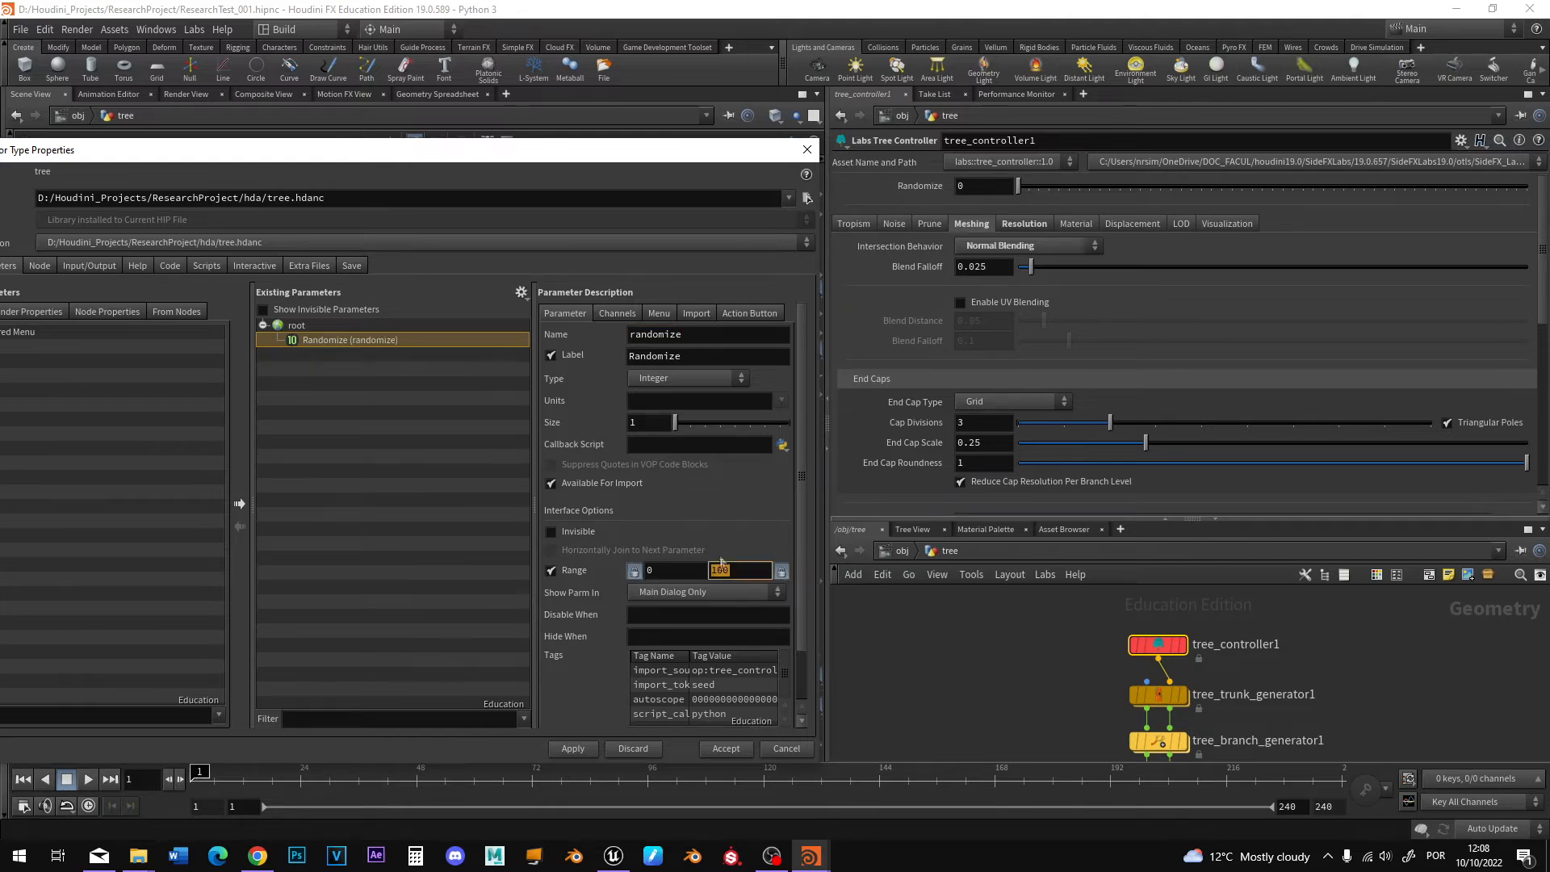
{"action": "left_click", "coordinate": [572, 748]}
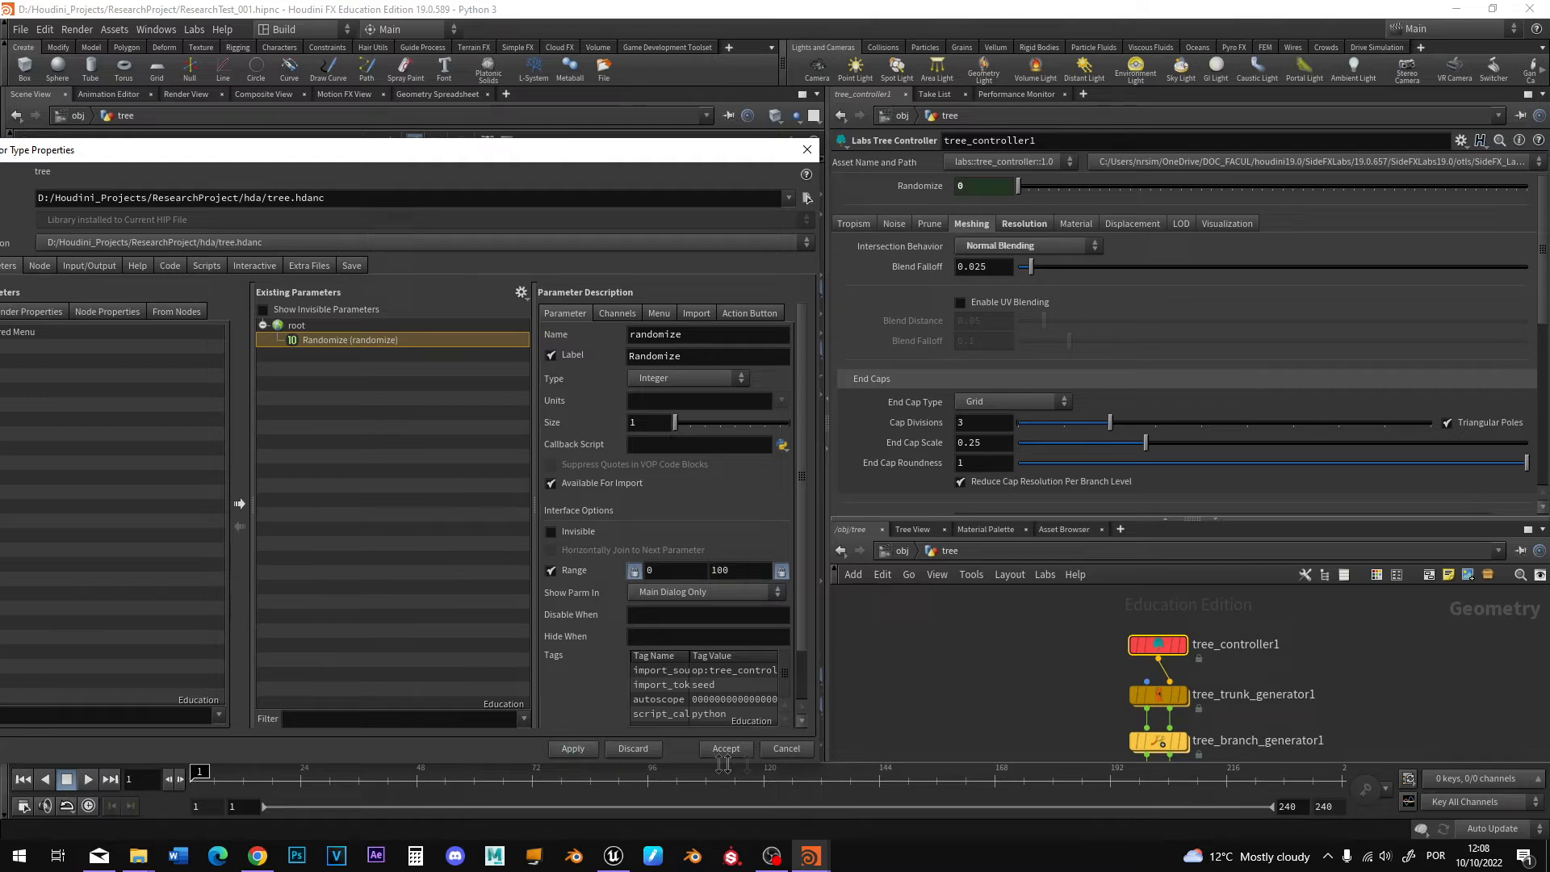
Try thin and thick trunk radii on tree_trunk_generator1, settling on a radius of 0.536.
{"action": "middle_click_drag", "start_coordinate": [1403, 728], "coordinate": [1389, 658]}
{"action": "left_click", "coordinate": [1143, 644]}
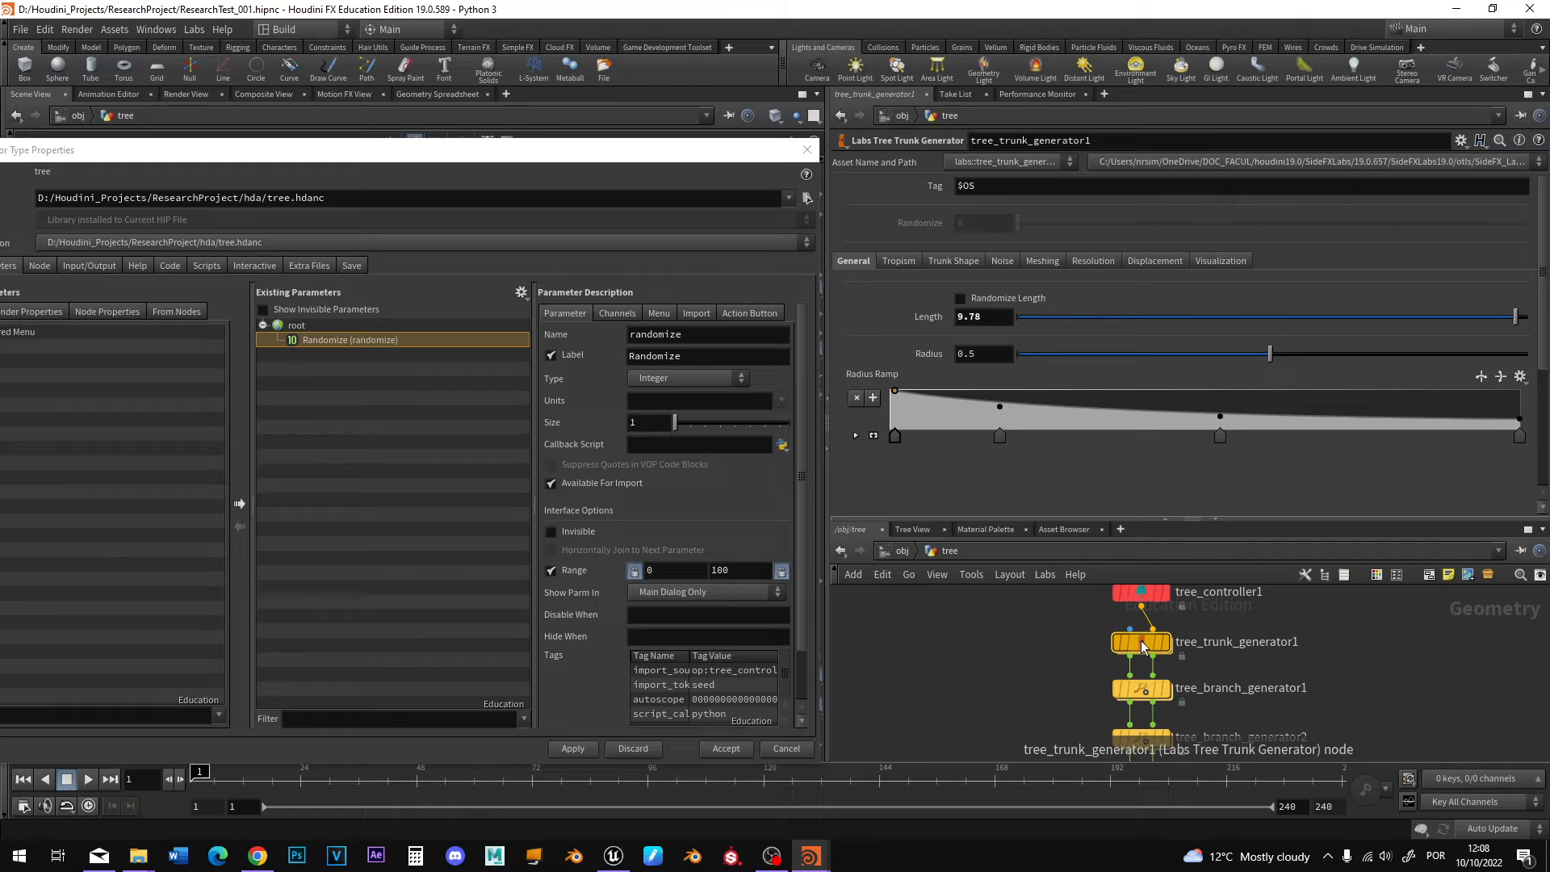
{"action": "left_click_drag", "start_coordinate": [533, 139], "coordinate": [17, 250]}
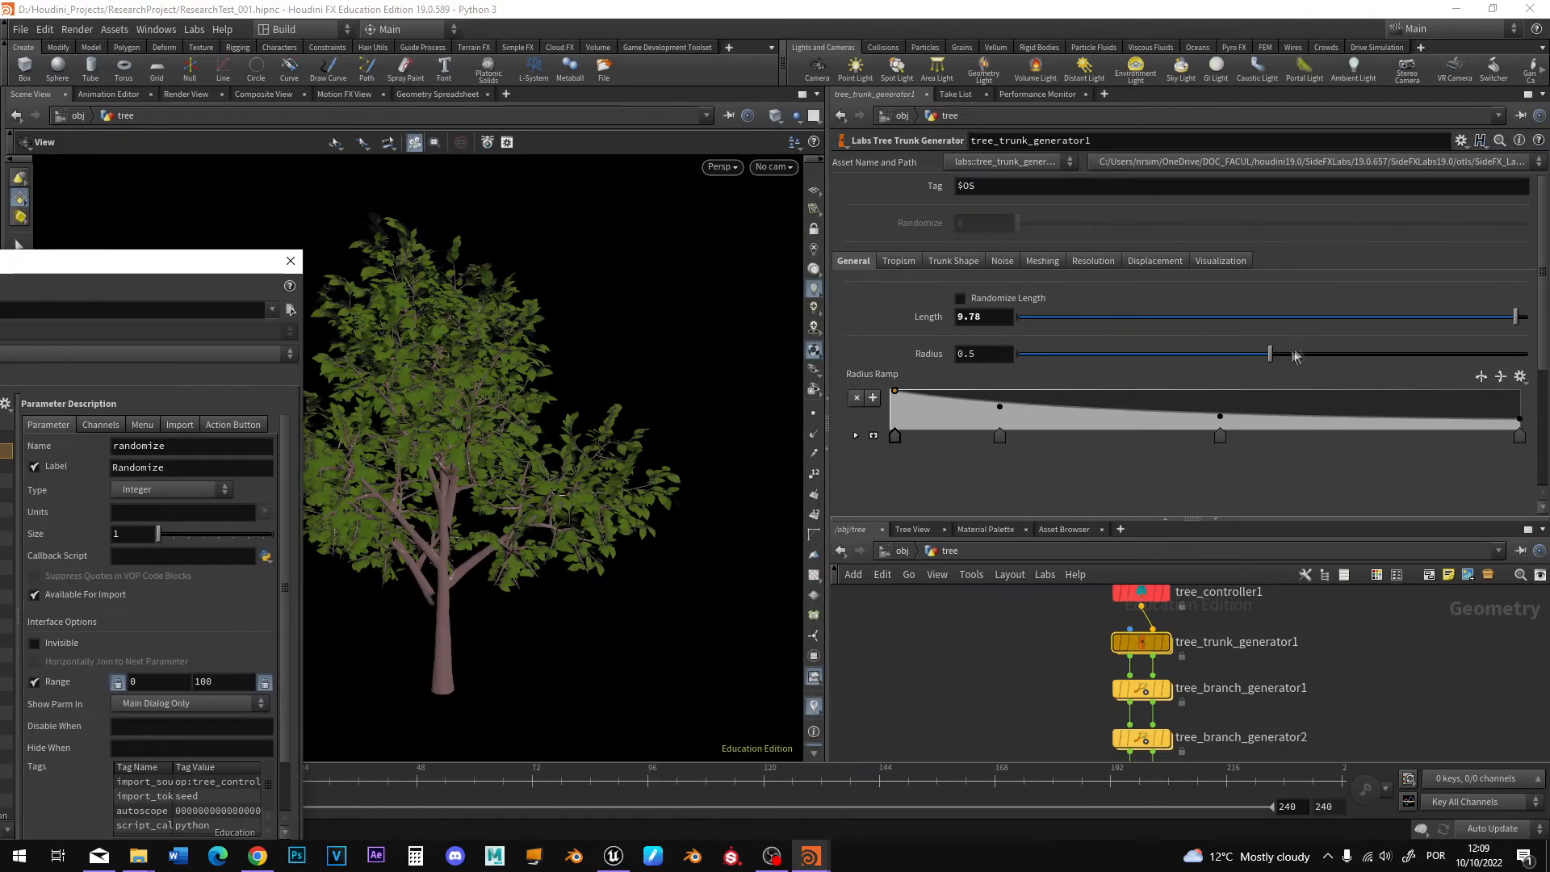
{"action": "left_click_drag", "start_coordinate": [1272, 353], "coordinate": [1027, 357]}
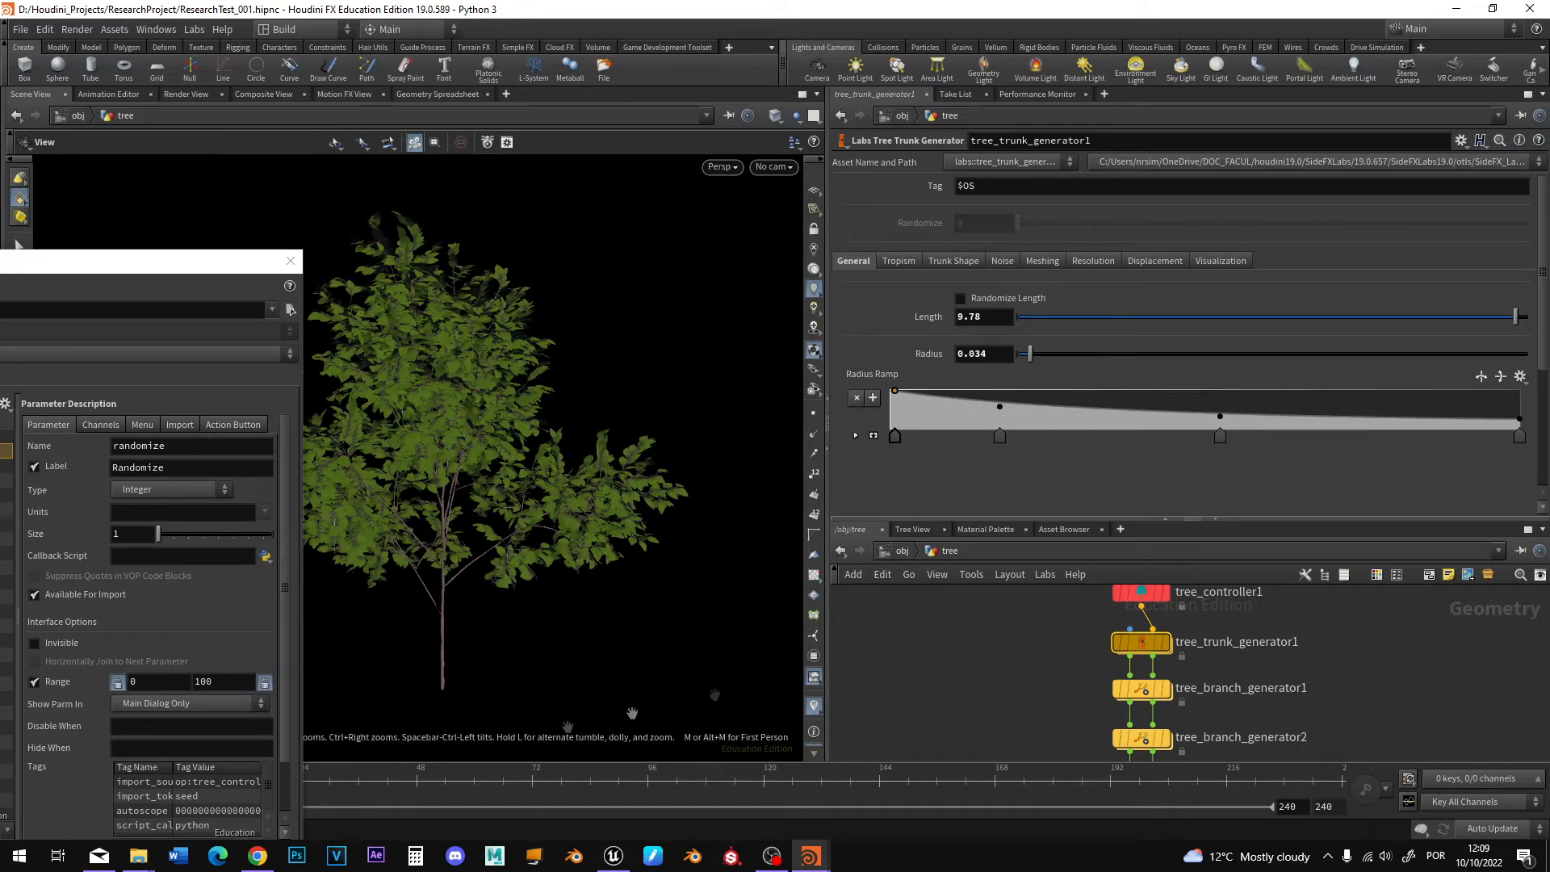
{"action": "left_click_drag", "start_coordinate": [1033, 358], "coordinate": [1301, 358]}
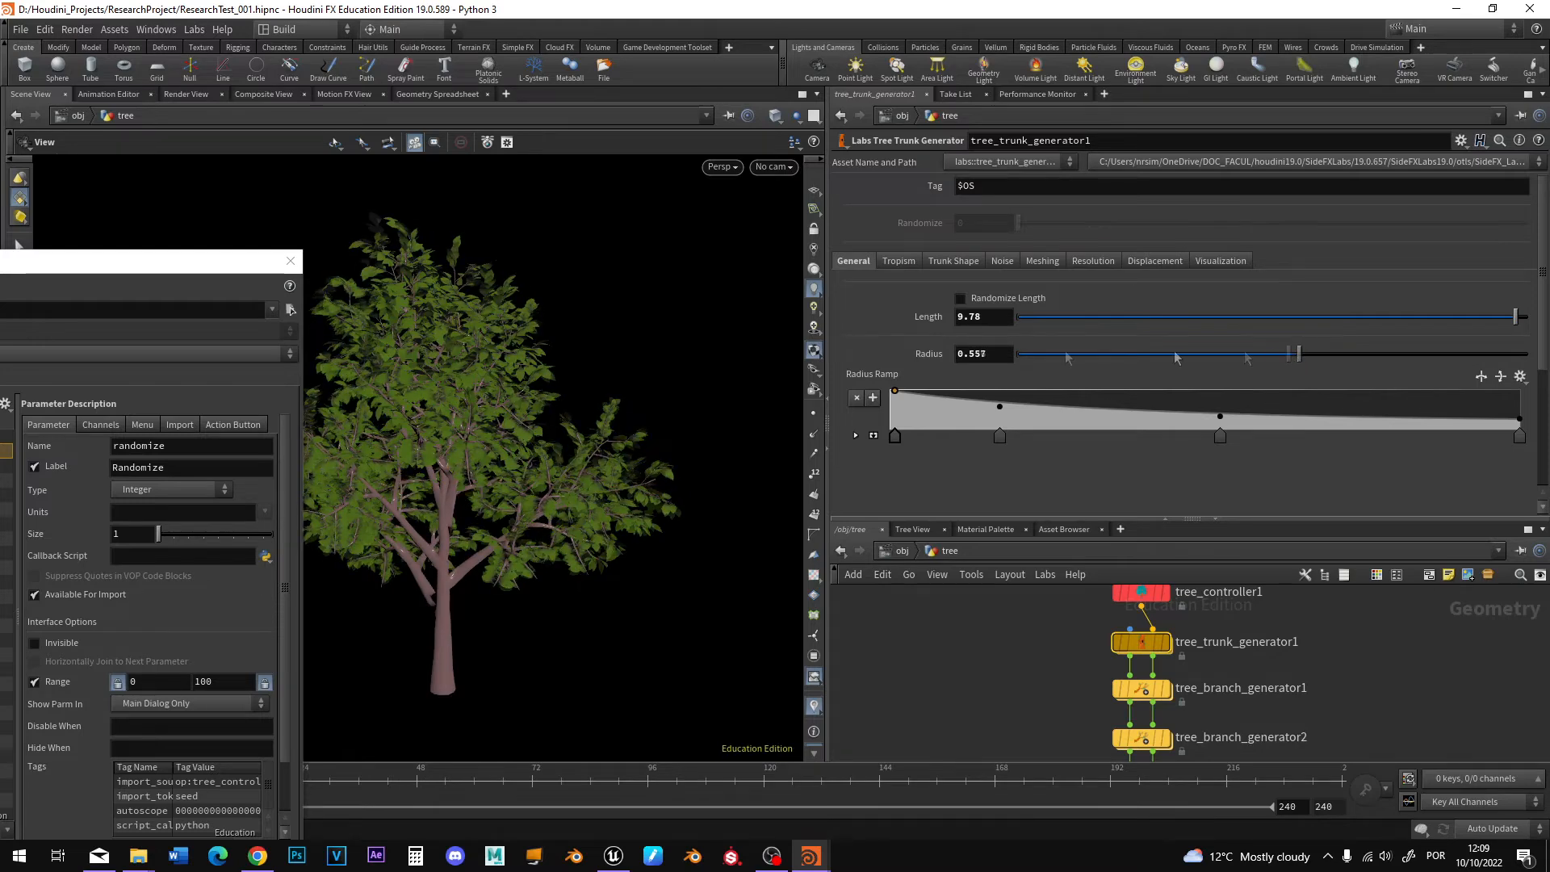
Expose the trunk generator's Radius on the asset, naming it Tree_radius with the label Tree Radius.
{"action": "left_click_drag", "start_coordinate": [146, 265], "coordinate": [255, 197]}
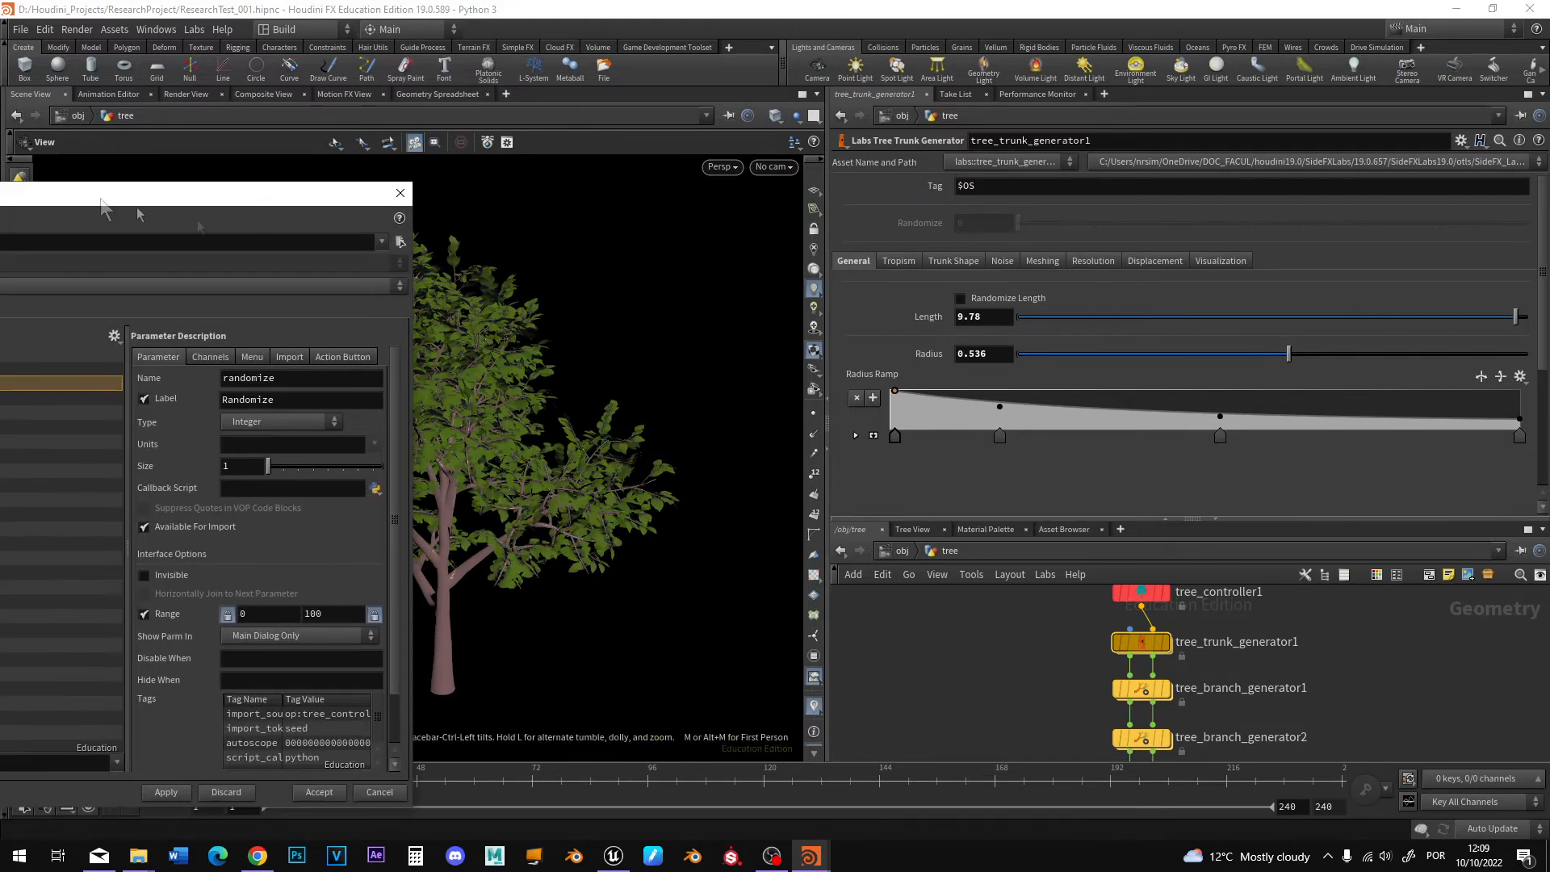
{"action": "left_click_drag", "start_coordinate": [103, 192], "coordinate": [436, 179]}
{"action": "left_click_drag", "start_coordinate": [926, 358], "coordinate": [236, 395]}
{"action": "left_click_drag", "start_coordinate": [569, 365], "coordinate": [518, 365]}
{"action": "type", "text": "Tree"}
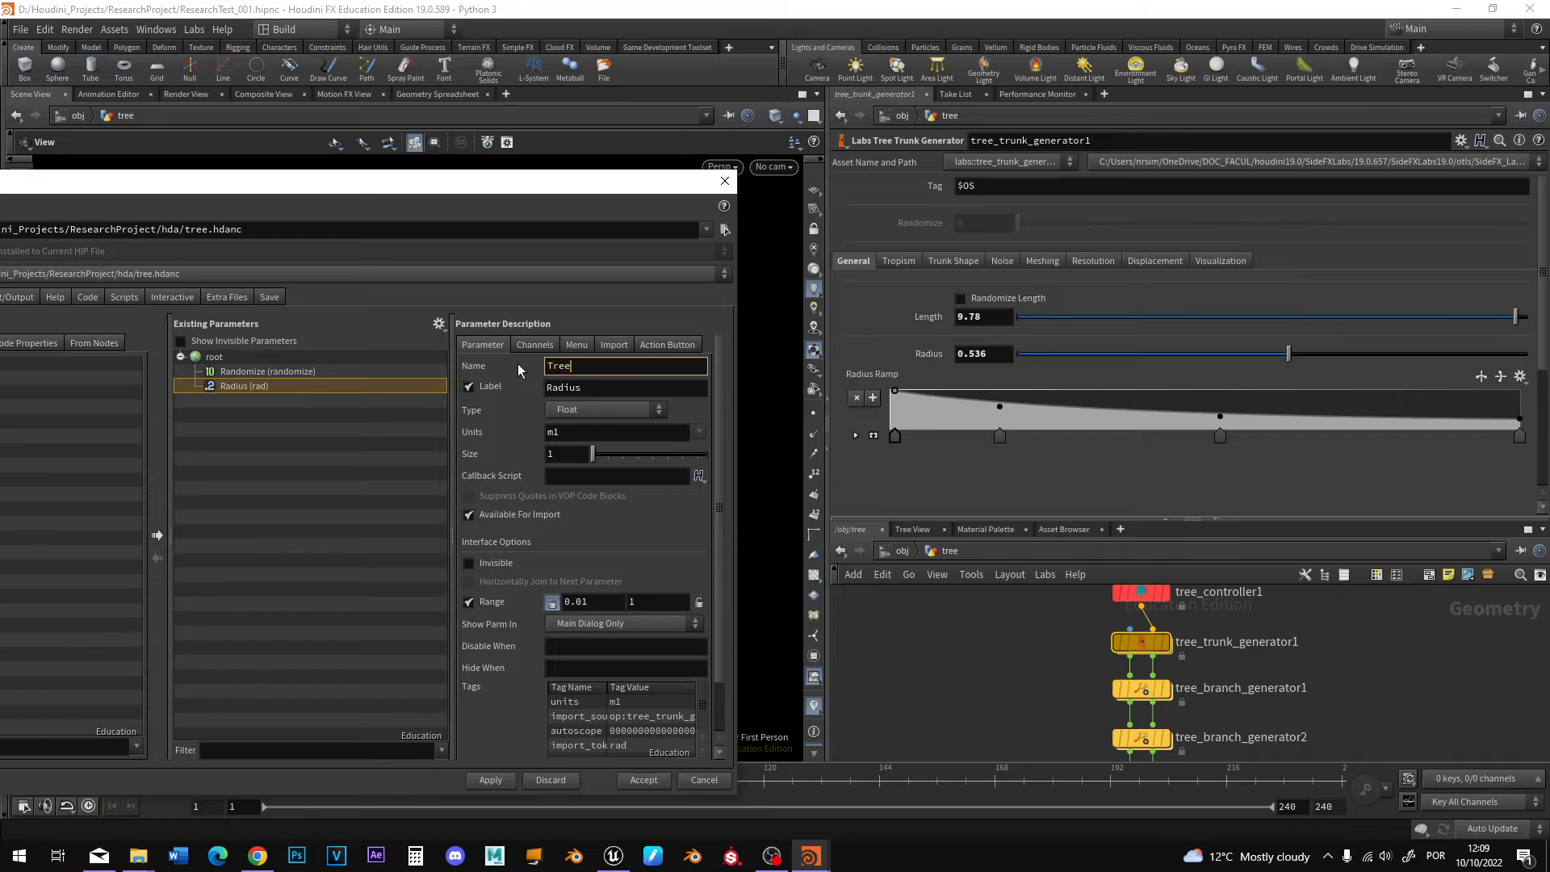
{"action": "type", "text": "_radius"}
{"action": "left_click", "coordinate": [548, 389]}
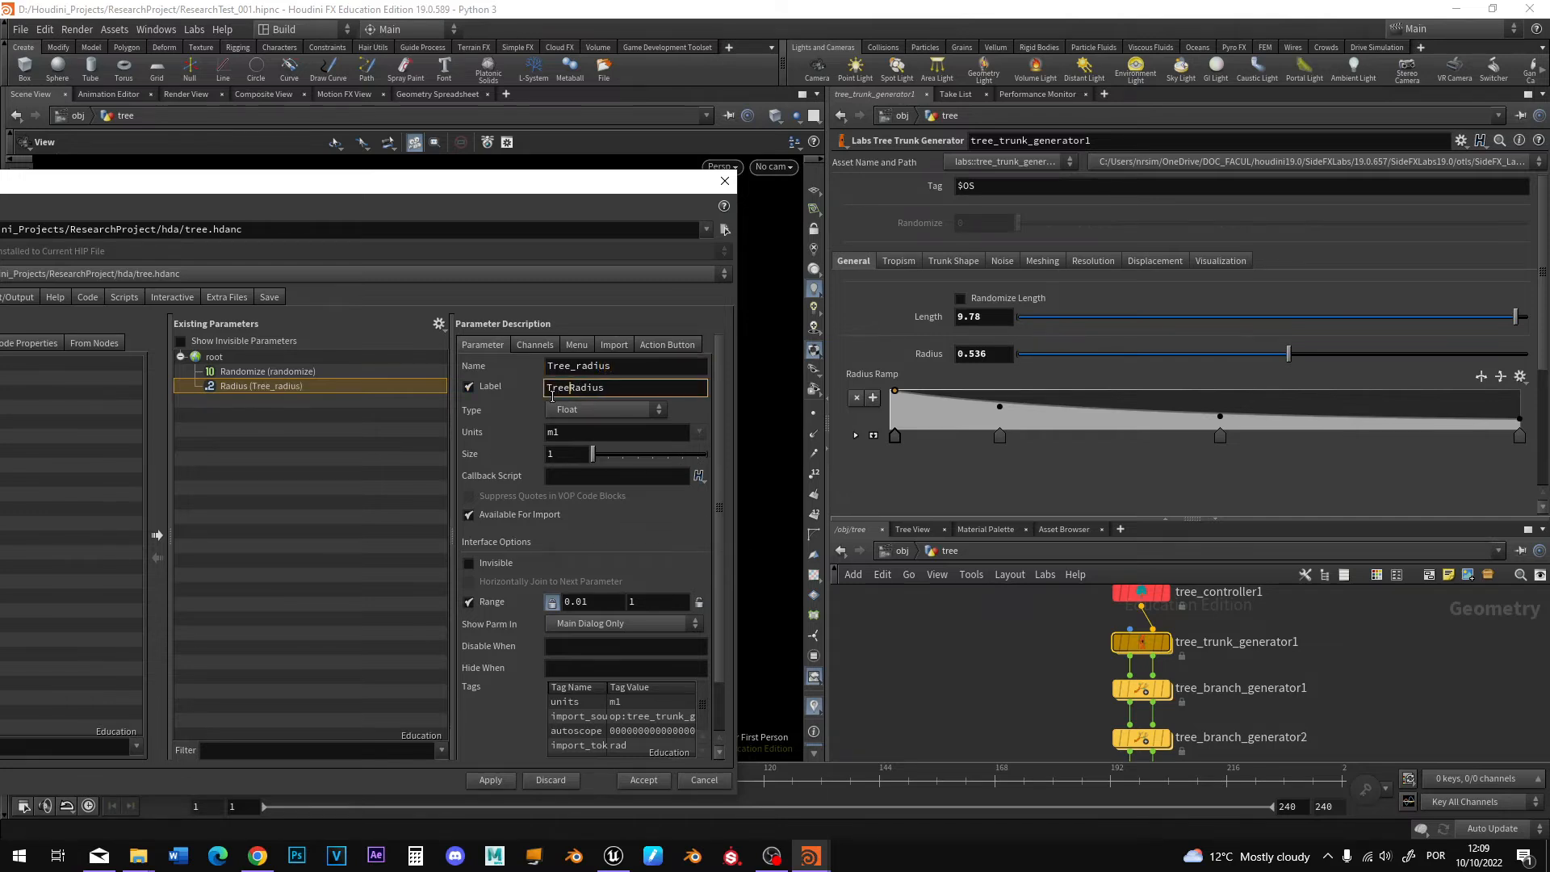
Rename the radius parameter to Trunk_radius with the label Trunk Radius, lock its upper range at 1 and apply.
{"action": "left_click_drag", "start_coordinate": [569, 365], "coordinate": [557, 364]}
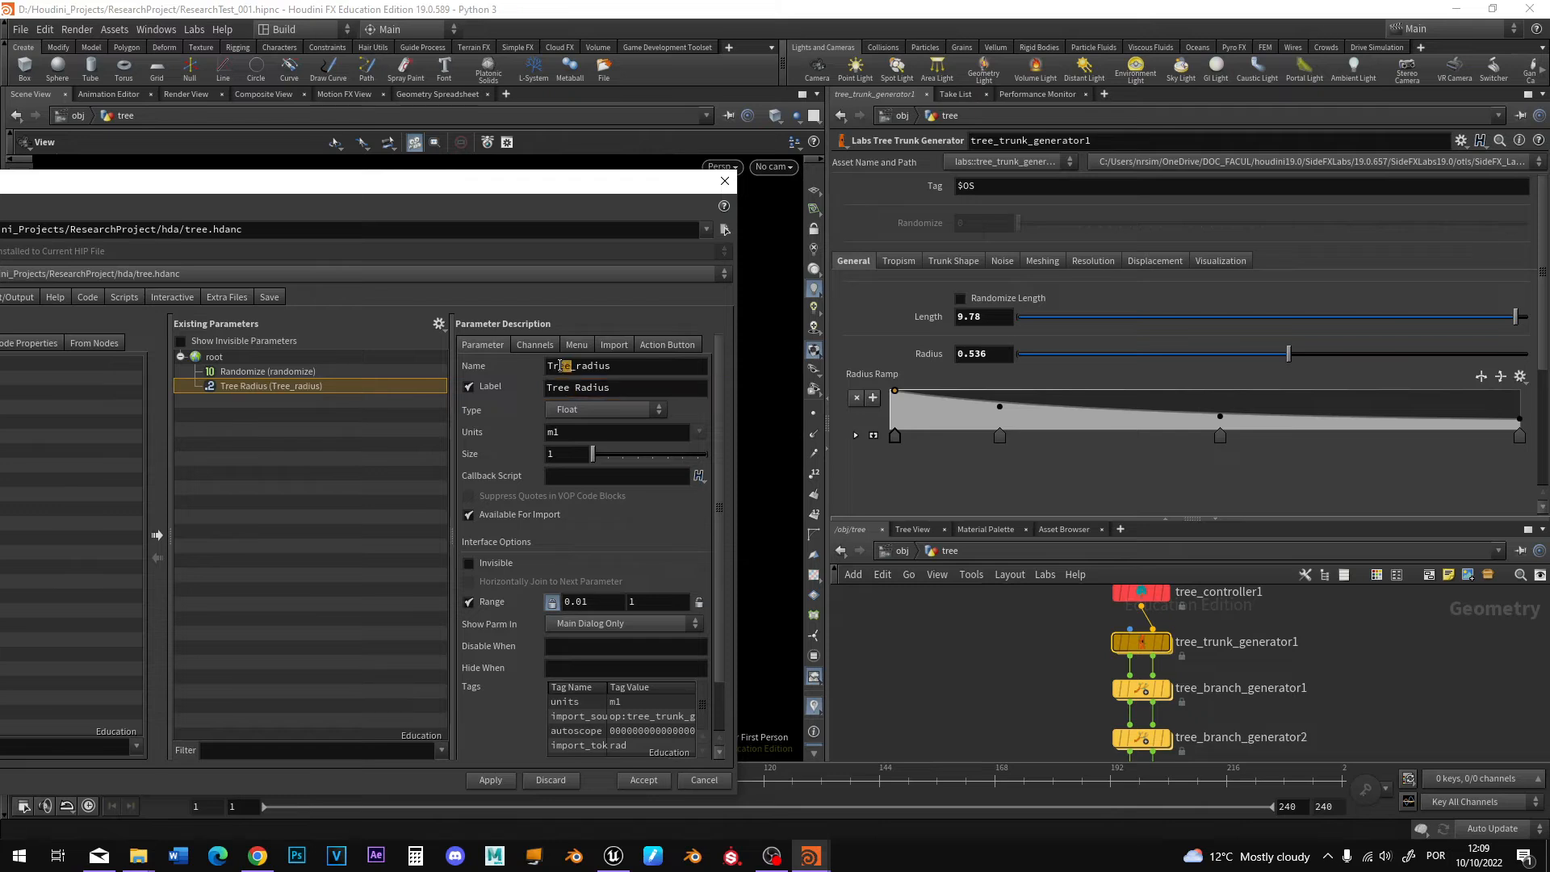
{"action": "key", "text": "Return"}
{"action": "left_click", "coordinate": [557, 389]}
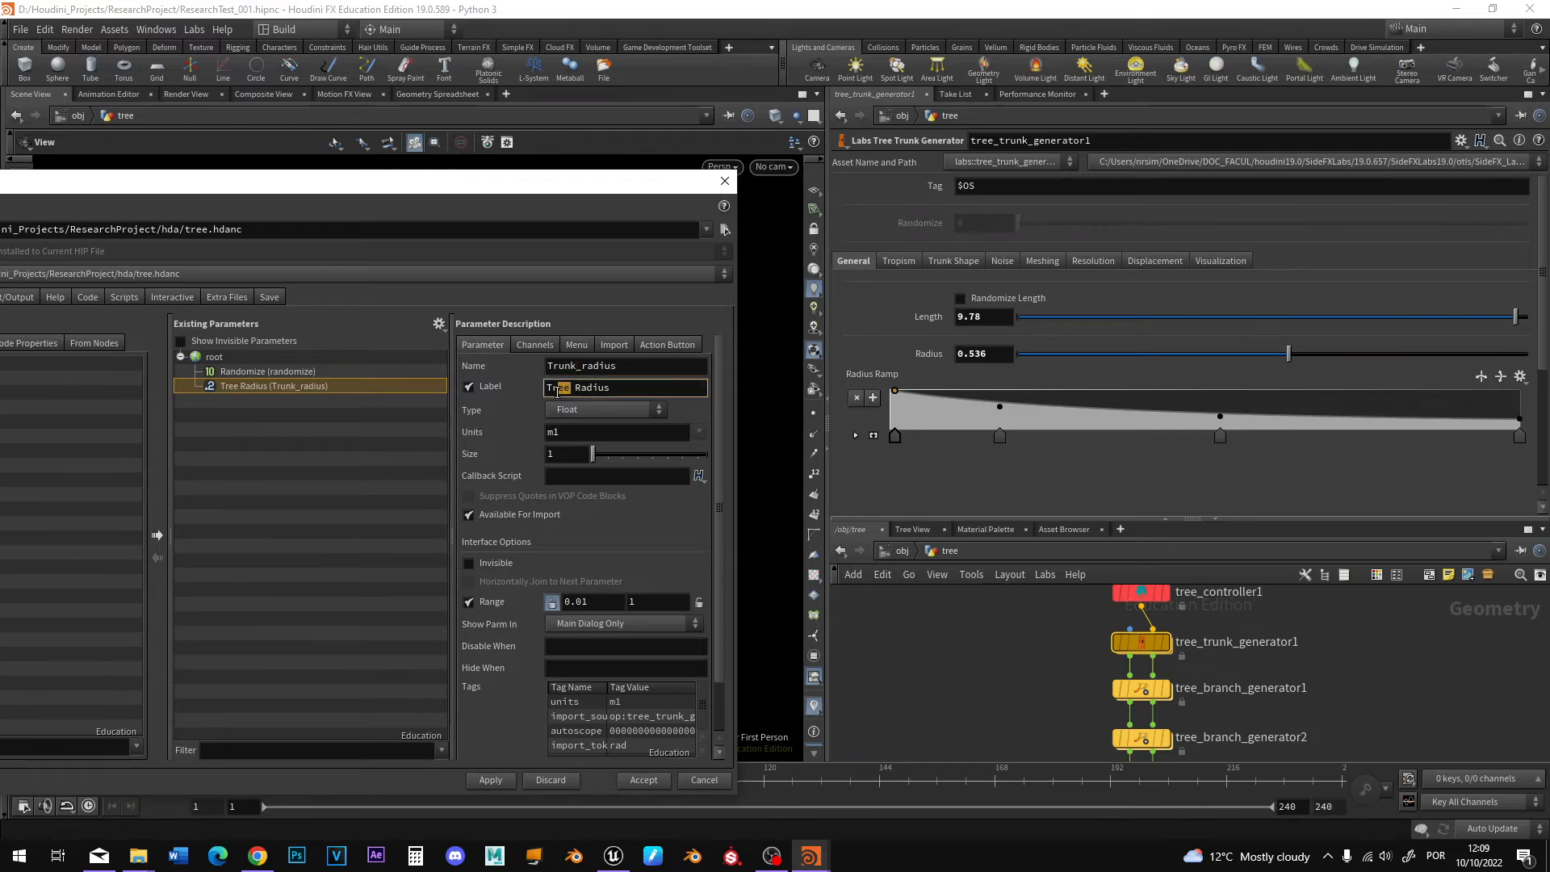
{"action": "type", "text": "unk"}
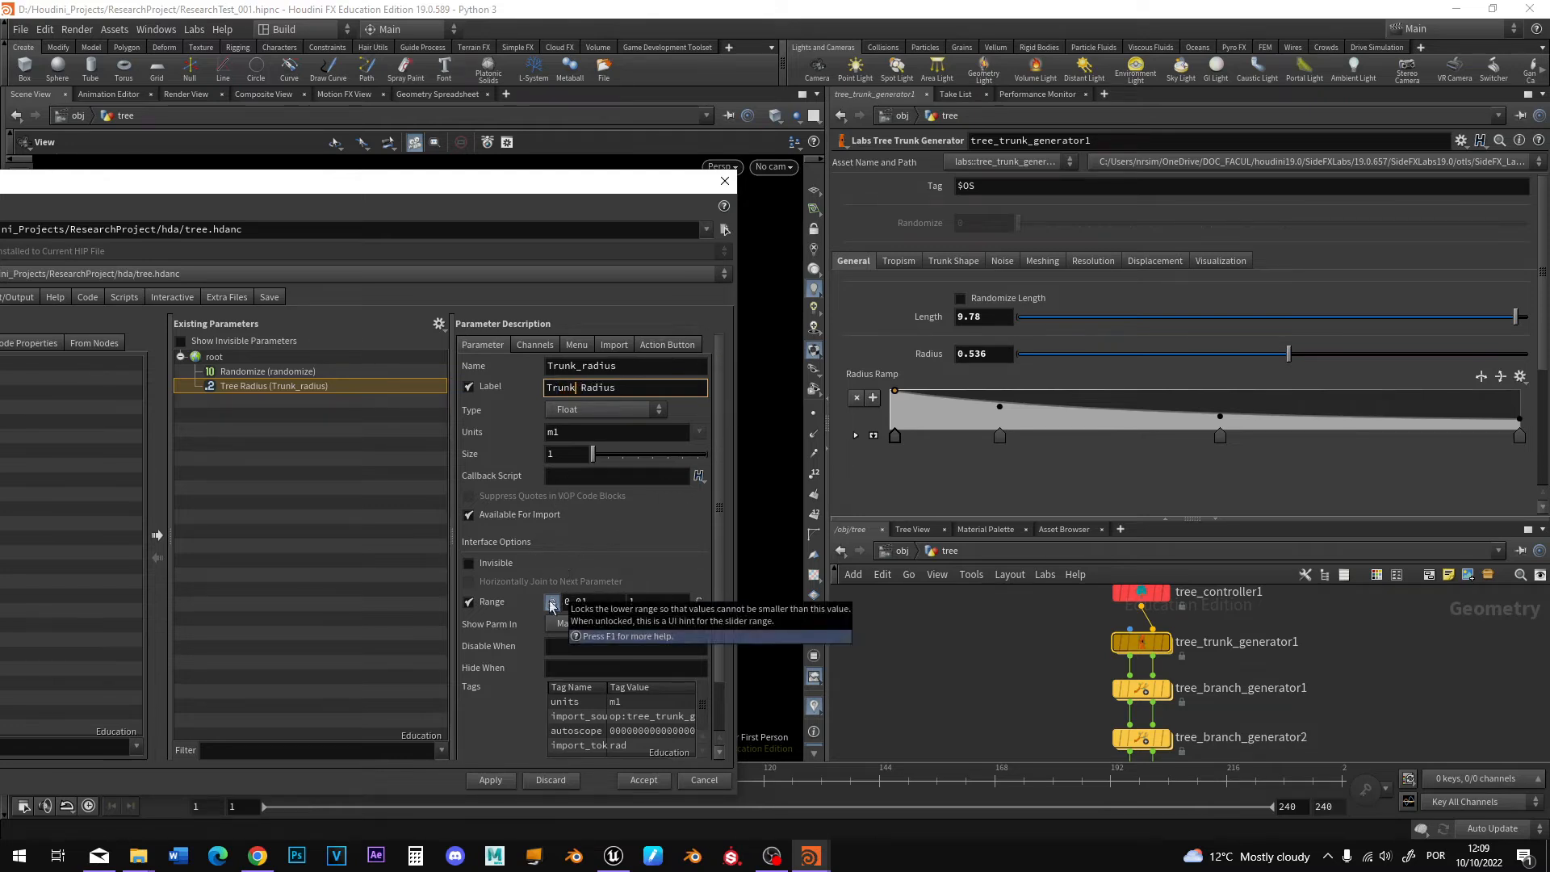
{"action": "left_click_drag", "start_coordinate": [545, 183], "coordinate": [535, 149]}
{"action": "key", "text": "Return"}
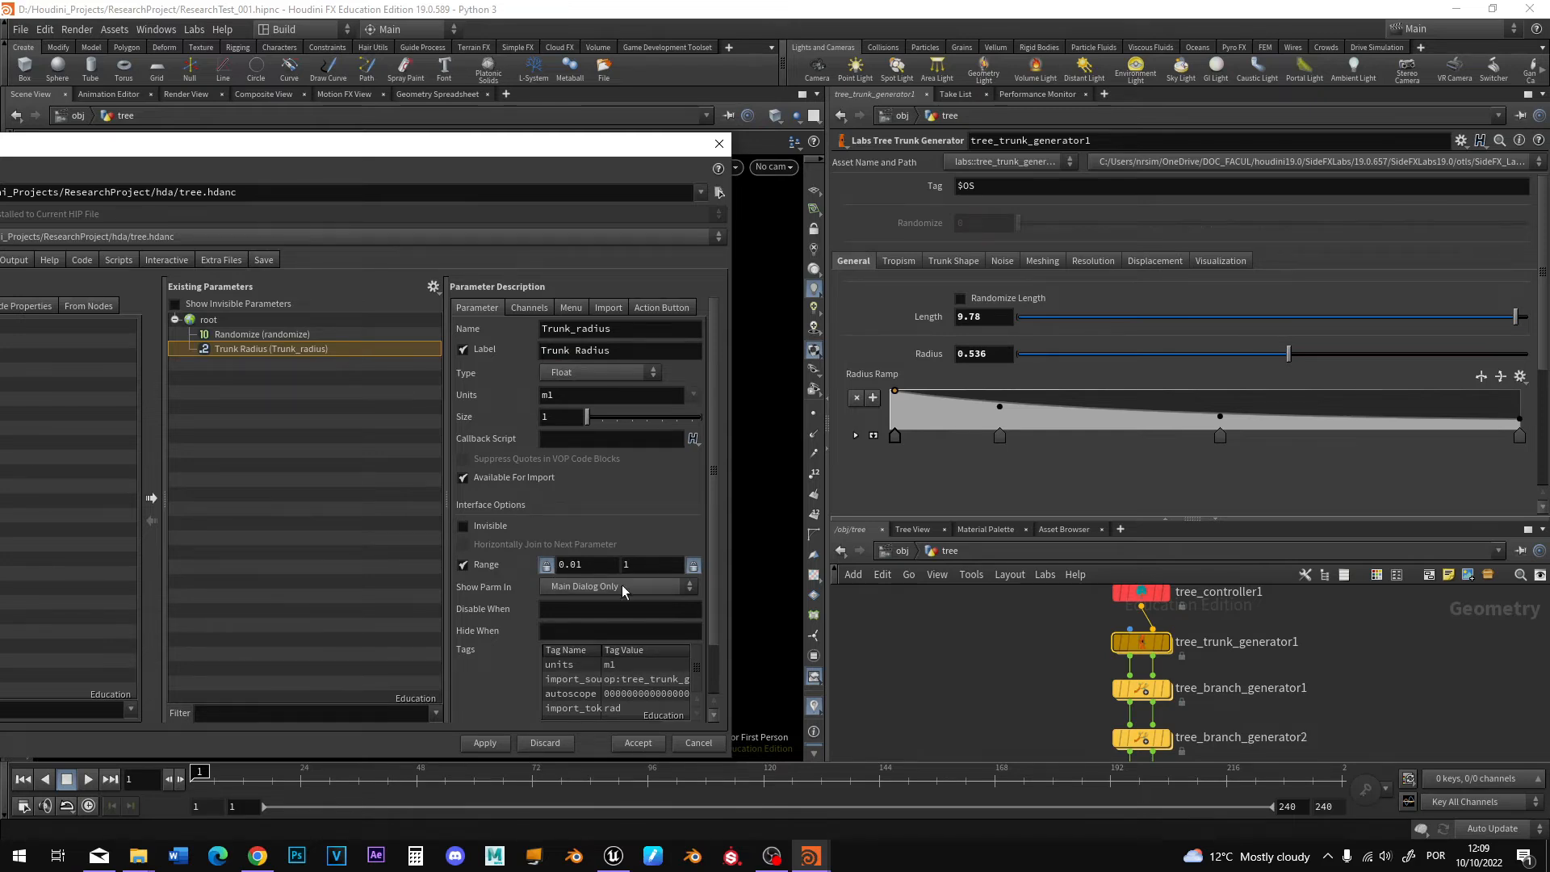
{"action": "left_click", "coordinate": [529, 308]}
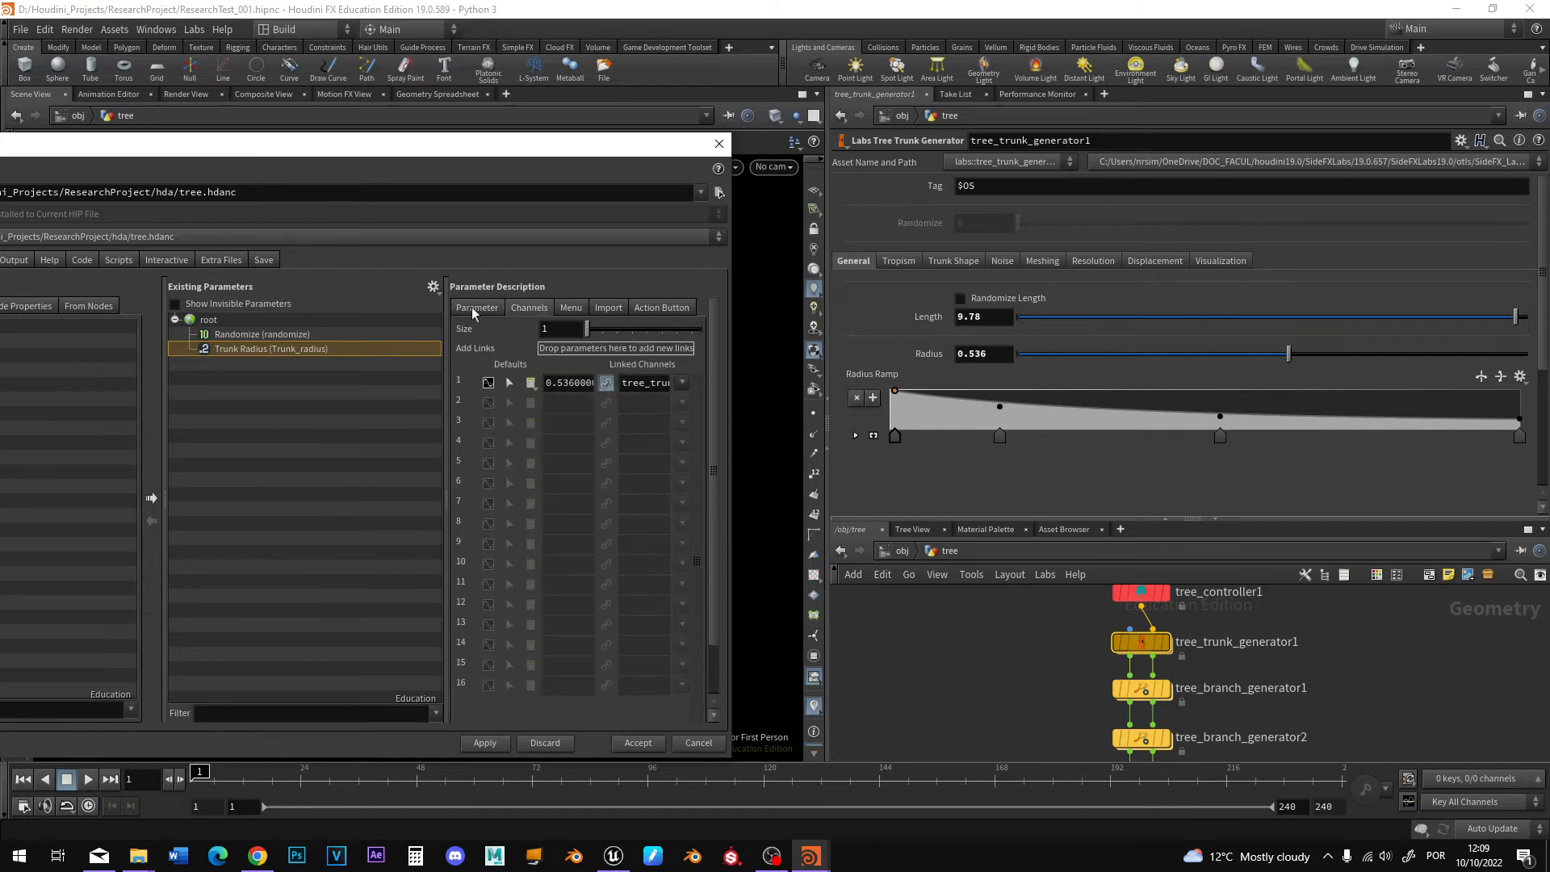
{"action": "left_click", "coordinate": [476, 308]}
{"action": "left_click", "coordinate": [485, 743]}
Test a very short trunk on tree_trunk_generator1, then set its length to 10.
{"action": "left_click_drag", "start_coordinate": [501, 154], "coordinate": [114, 201]}
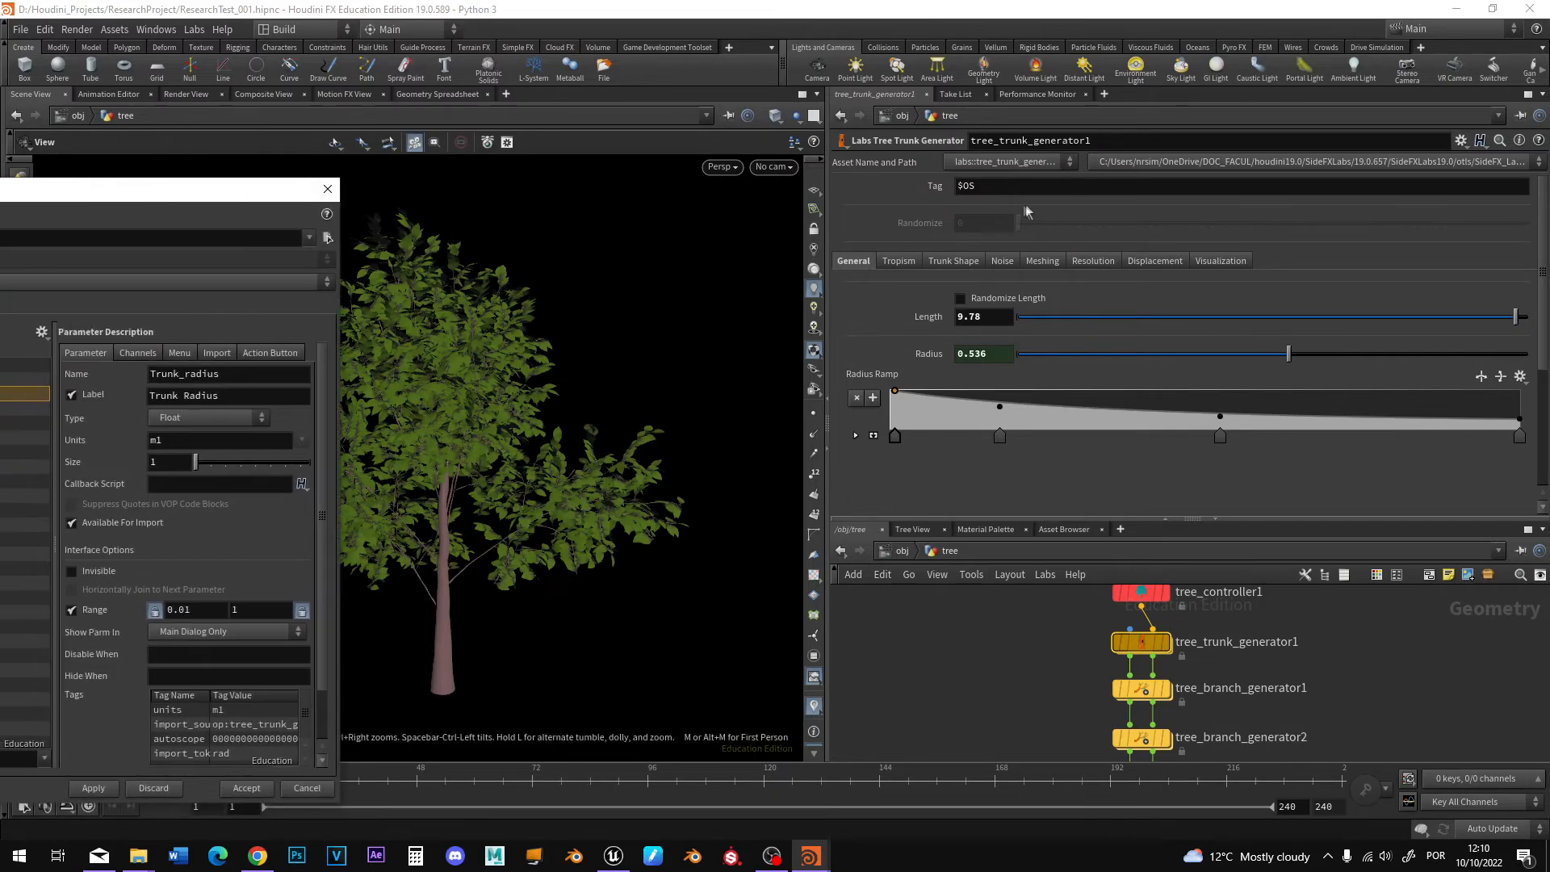
{"action": "left_click_drag", "start_coordinate": [1519, 323], "coordinate": [1167, 327]}
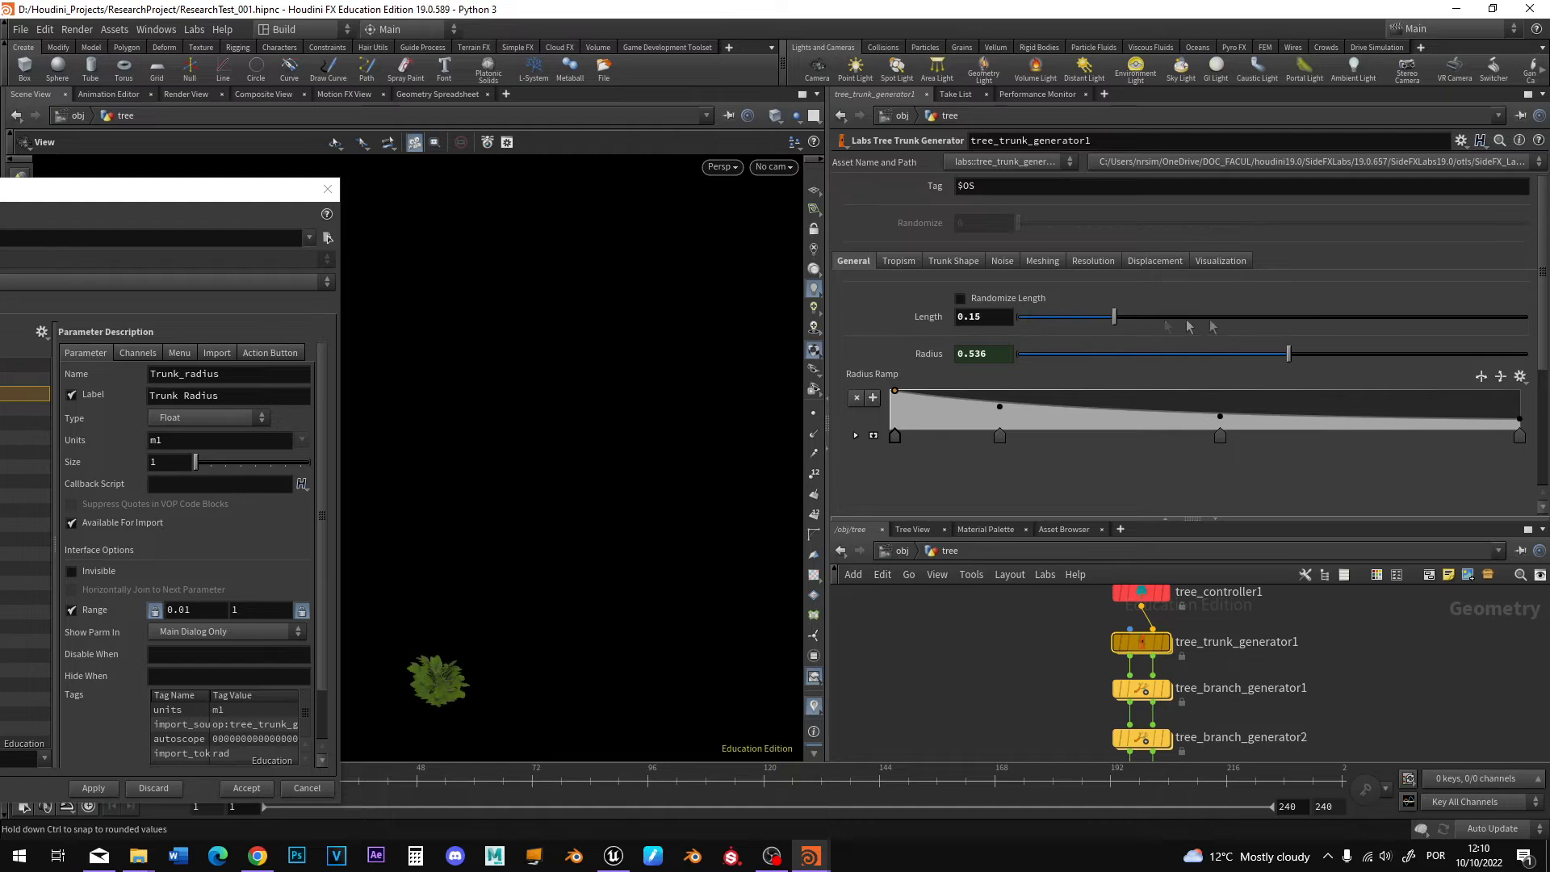
{"action": "left_click_drag", "start_coordinate": [1451, 327], "coordinate": [1530, 323]}
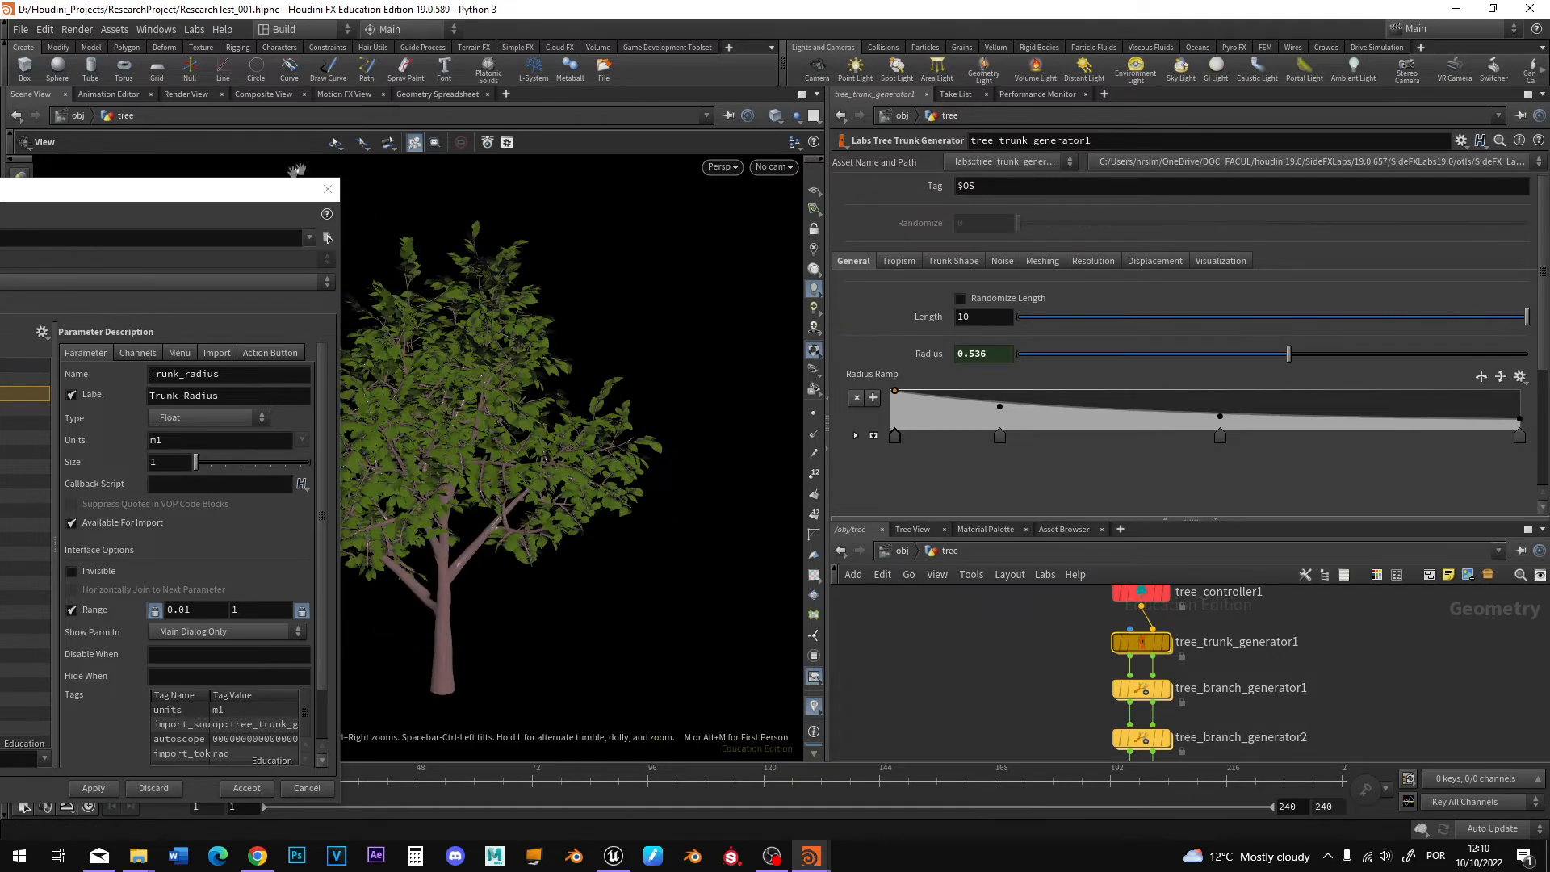
Expose the trunk's Length on the asset as tree_length, labelled Tree Length, lock its upper range at 10 and apply.
{"action": "left_click_drag", "start_coordinate": [186, 200], "coordinate": [620, 138]}
{"action": "left_click_drag", "start_coordinate": [973, 320], "coordinate": [290, 348]}
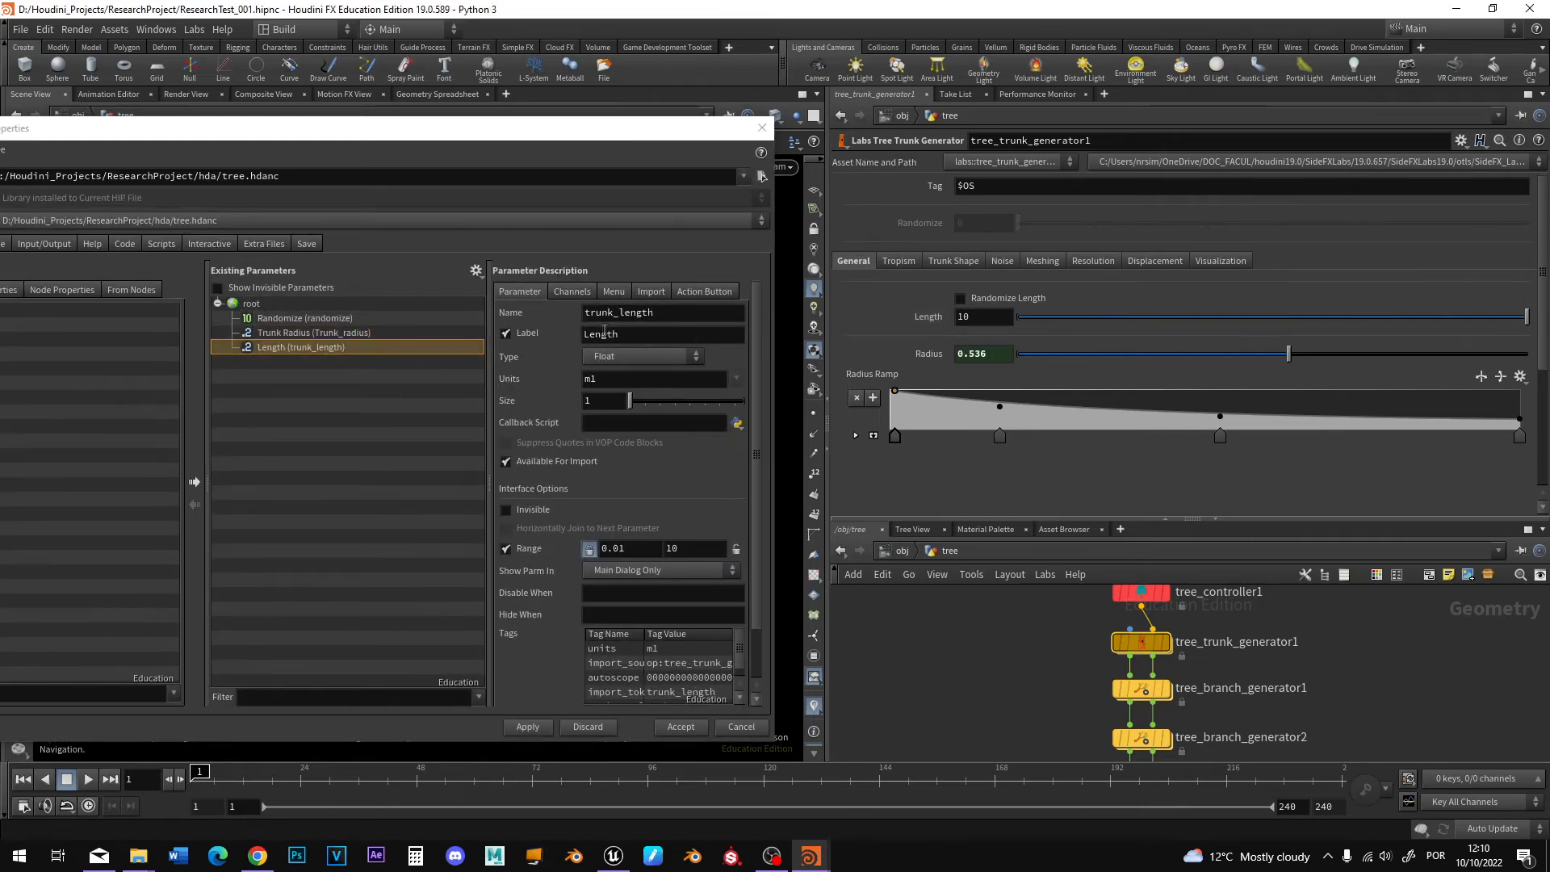
{"action": "left_click_drag", "start_coordinate": [614, 311], "coordinate": [580, 311]}
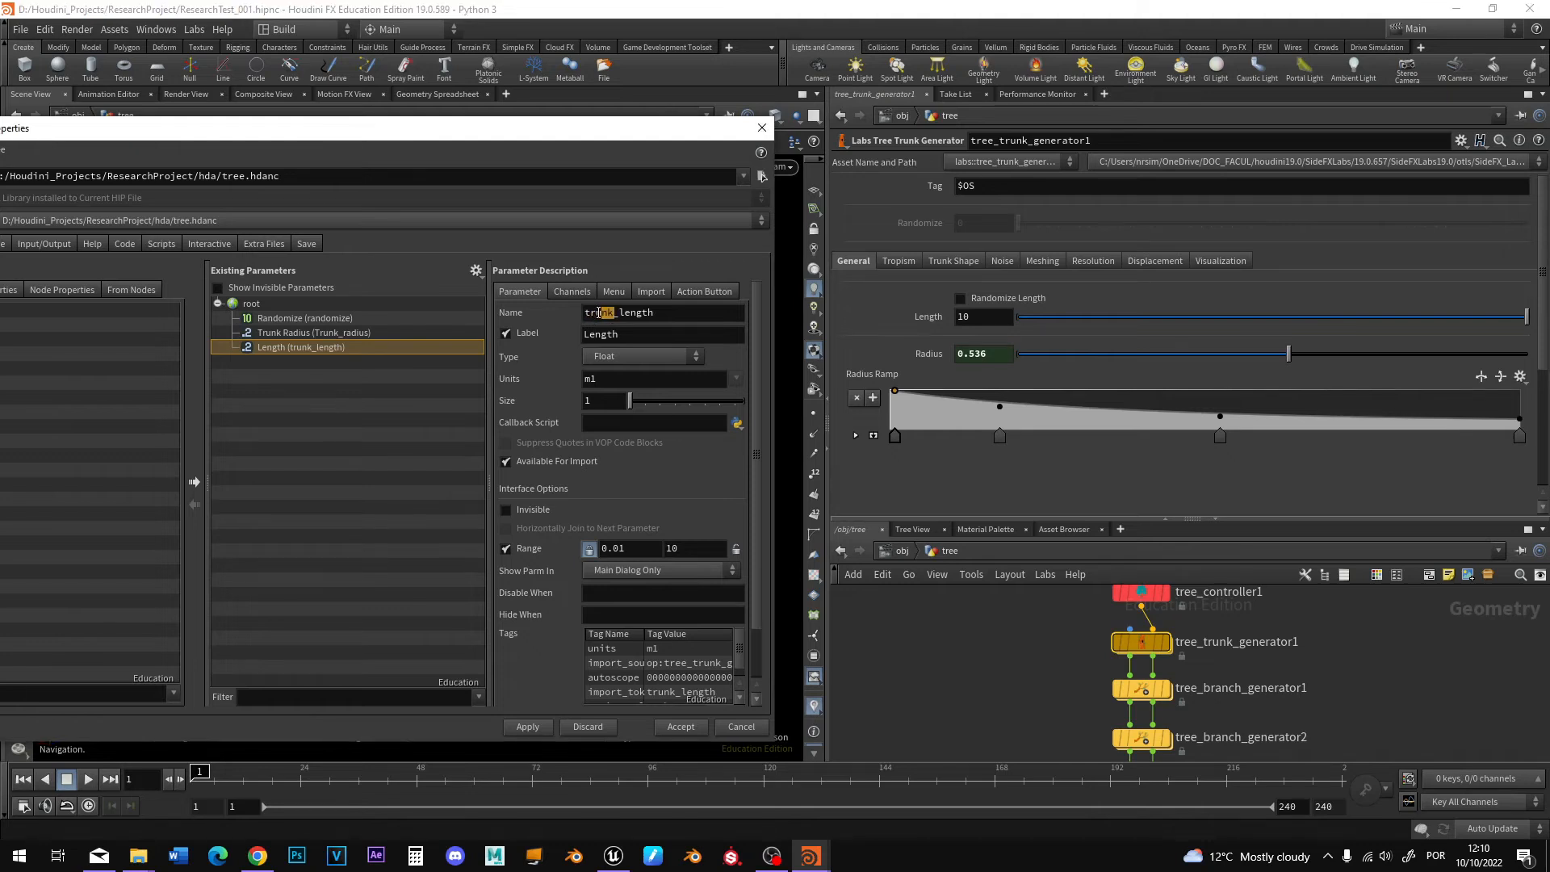
{"action": "type", "text": "ee"}
{"action": "left_click", "coordinate": [586, 335]}
{"action": "type", "text": "Tree"}
{"action": "left_click", "coordinate": [527, 726]}
Expose the color1 node's Color parameter on the tree asset and accept the asset's type properties.
{"action": "middle_click_drag", "start_coordinate": [1336, 743], "coordinate": [1338, 578]}
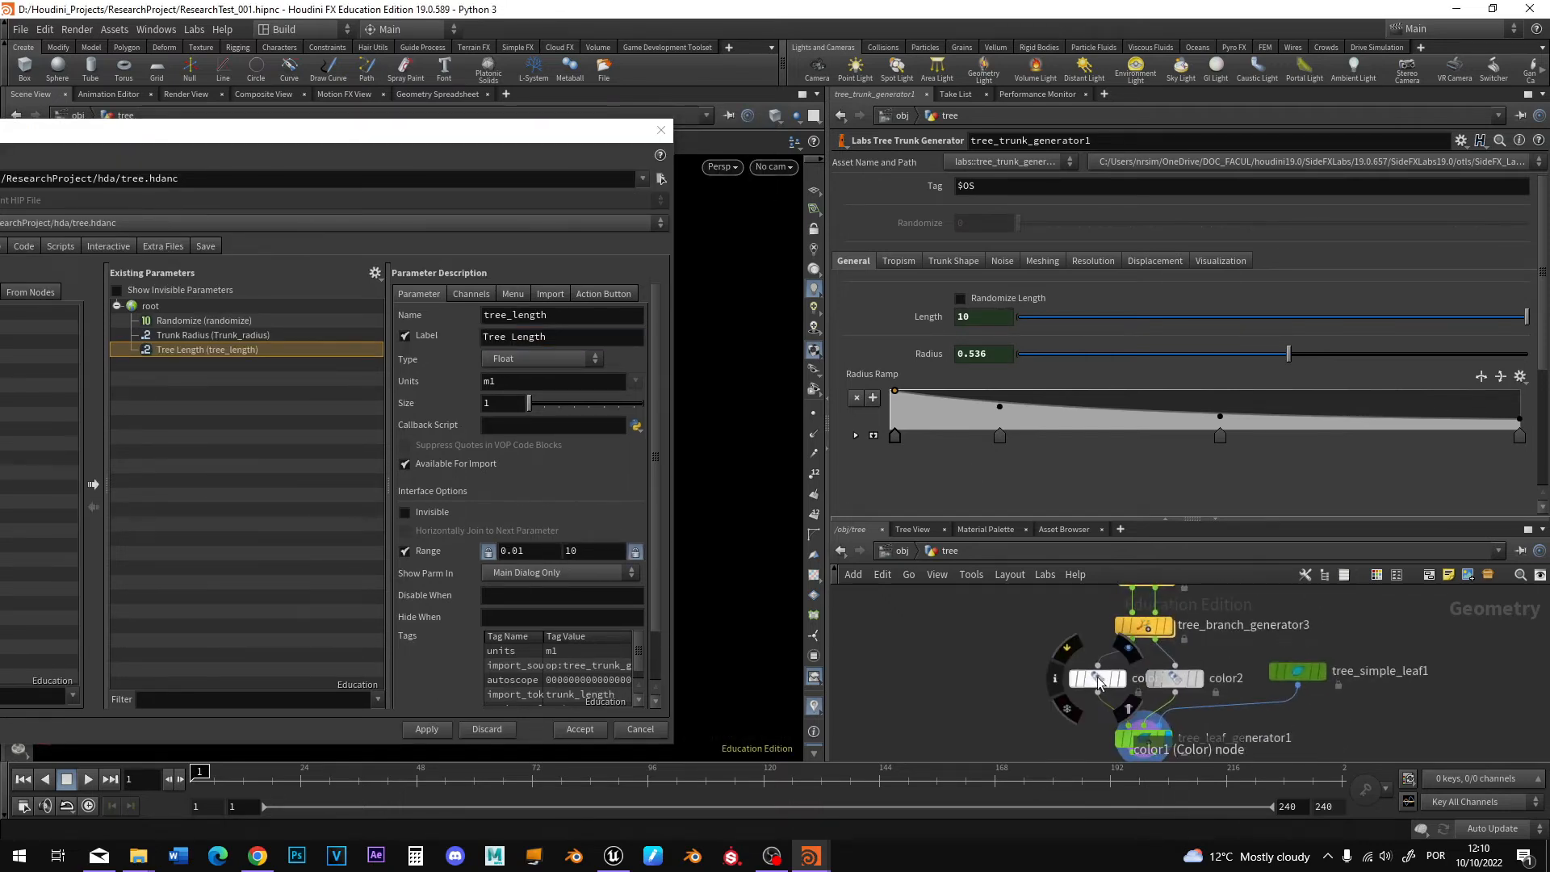
{"action": "left_click", "coordinate": [1100, 681]}
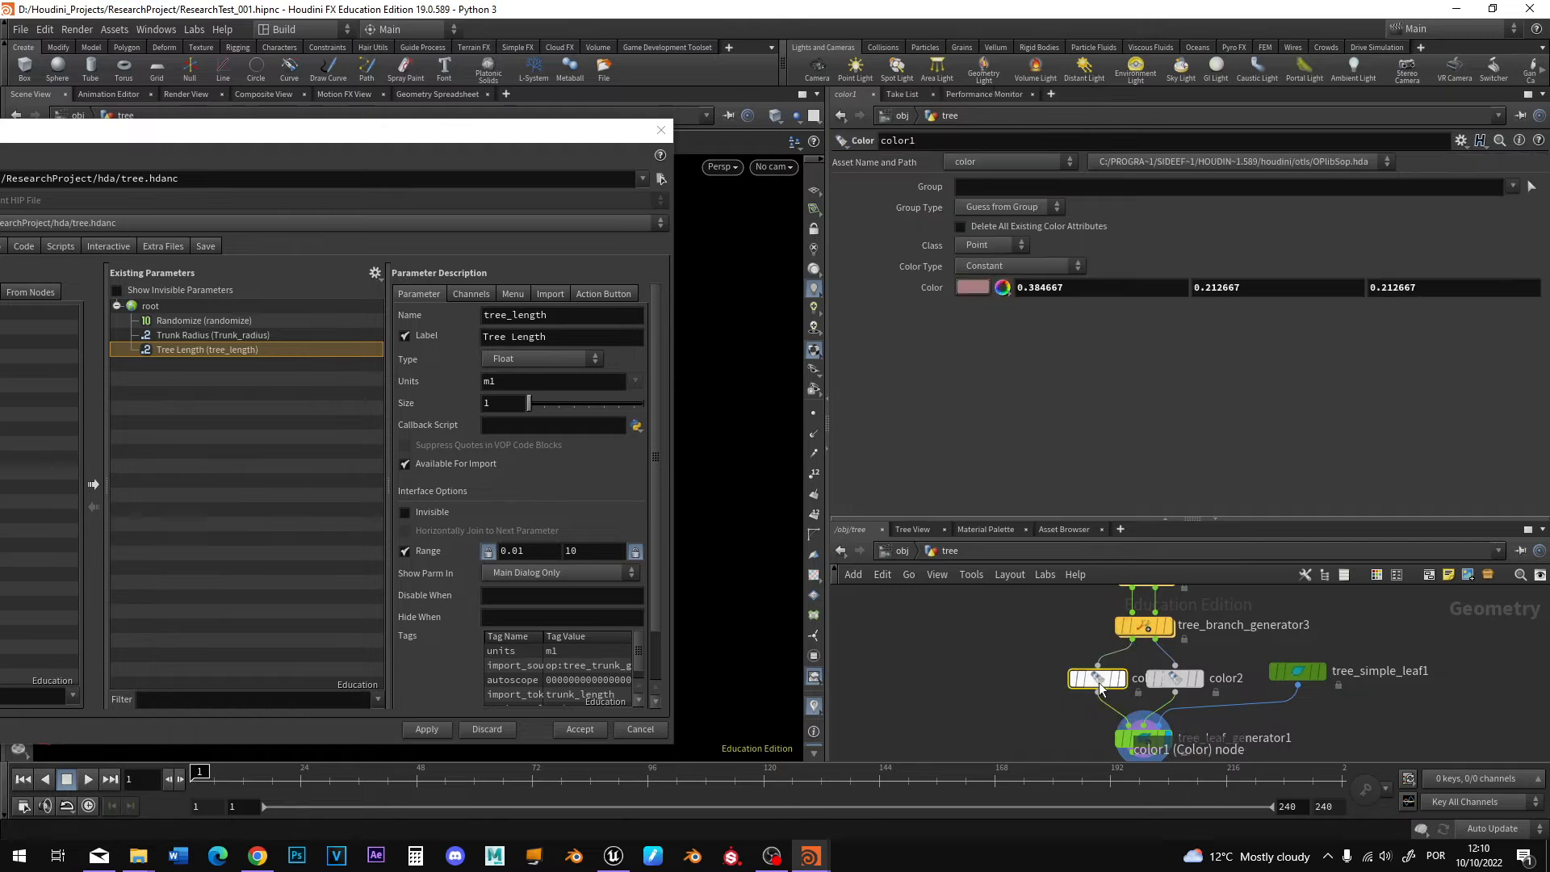
{"action": "left_click_drag", "start_coordinate": [933, 287], "coordinate": [319, 366]}
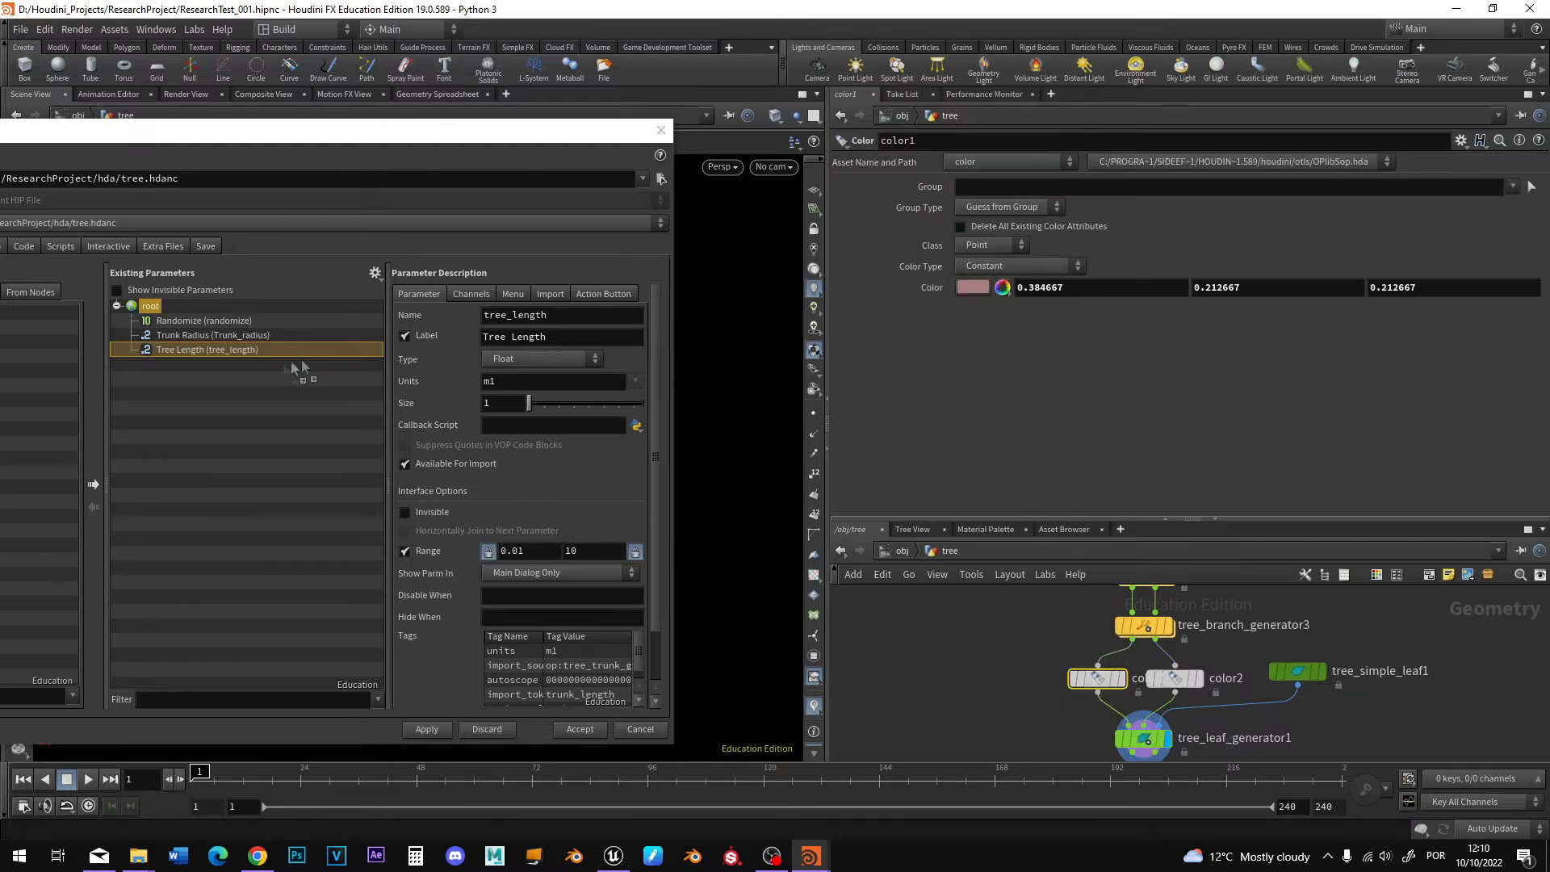
{"action": "left_click_drag", "start_coordinate": [212, 371], "coordinate": [210, 371]}
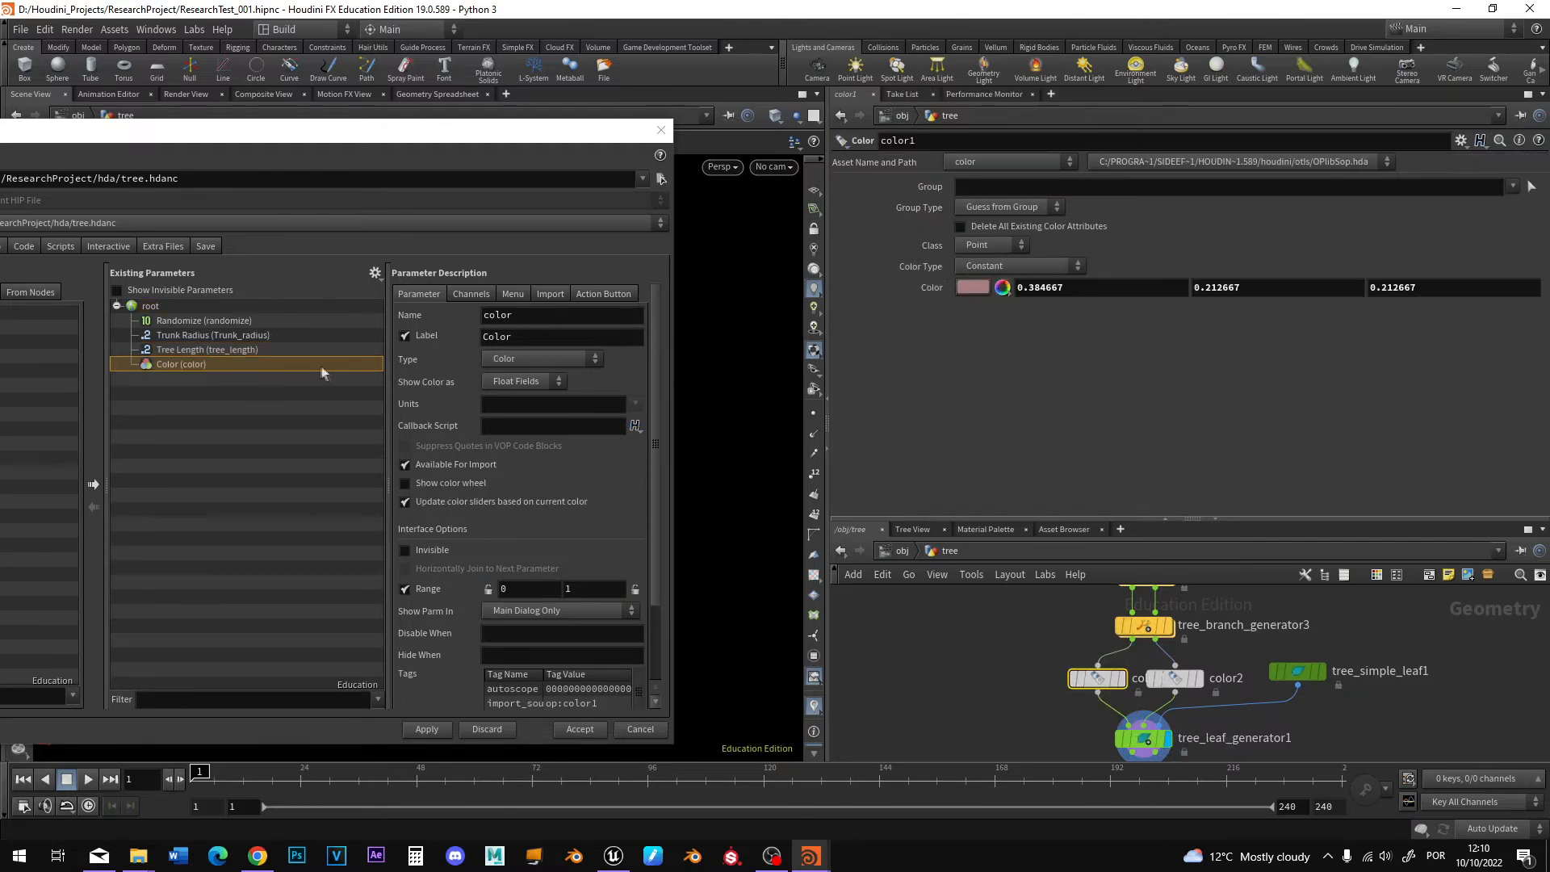
{"action": "left_click", "coordinate": [428, 730]}
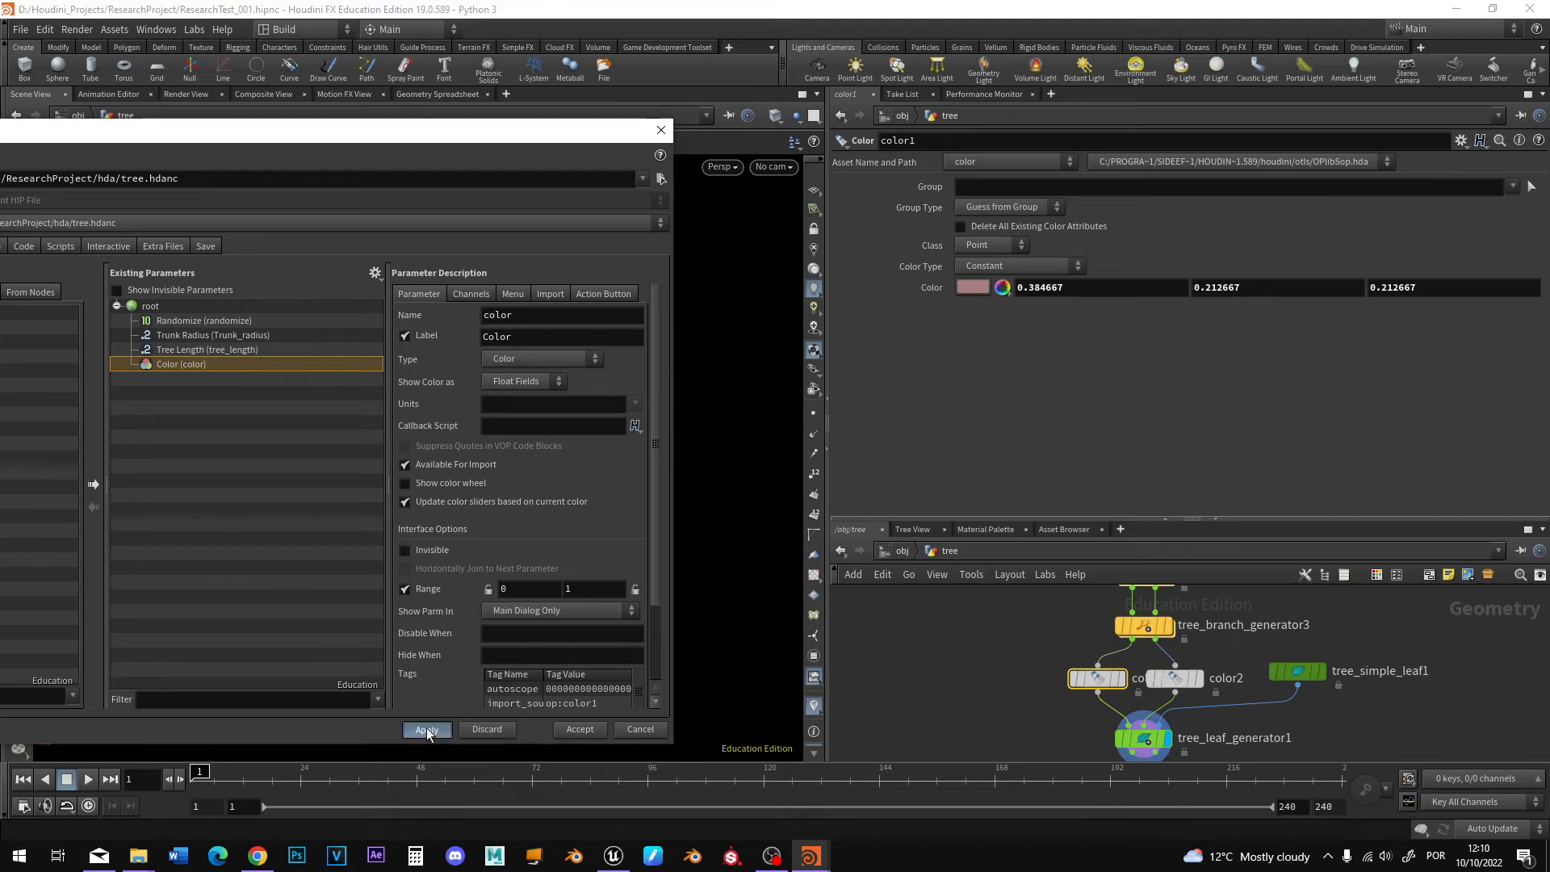
{"action": "left_click", "coordinate": [580, 730]}
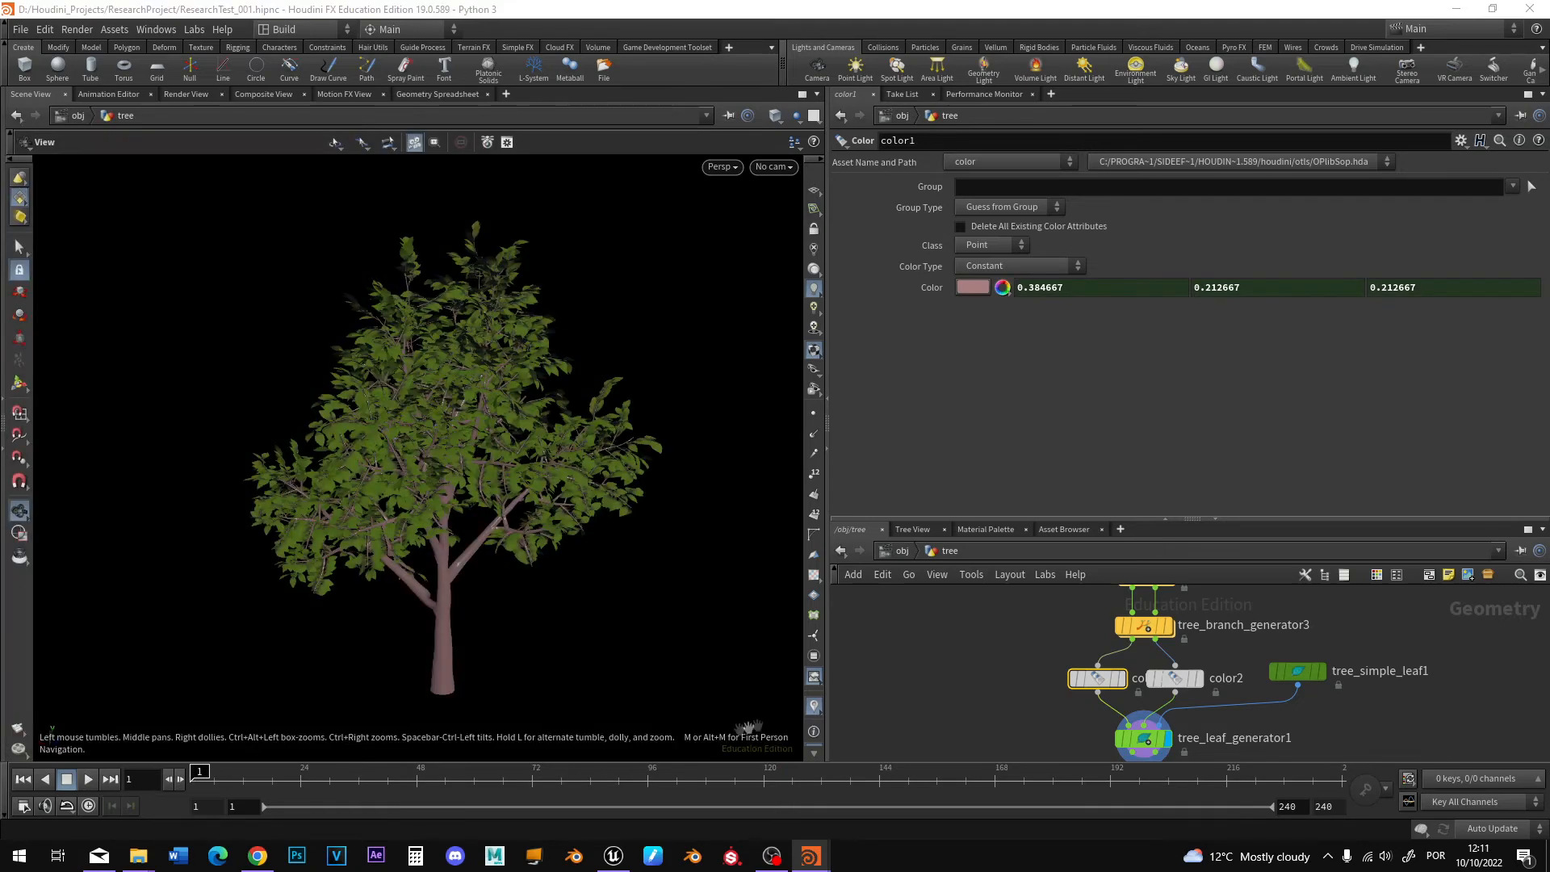
Link color2's Color to color1's Color by copying the parameter and pasting it as relative references.
{"action": "right_click", "coordinate": [934, 288]}
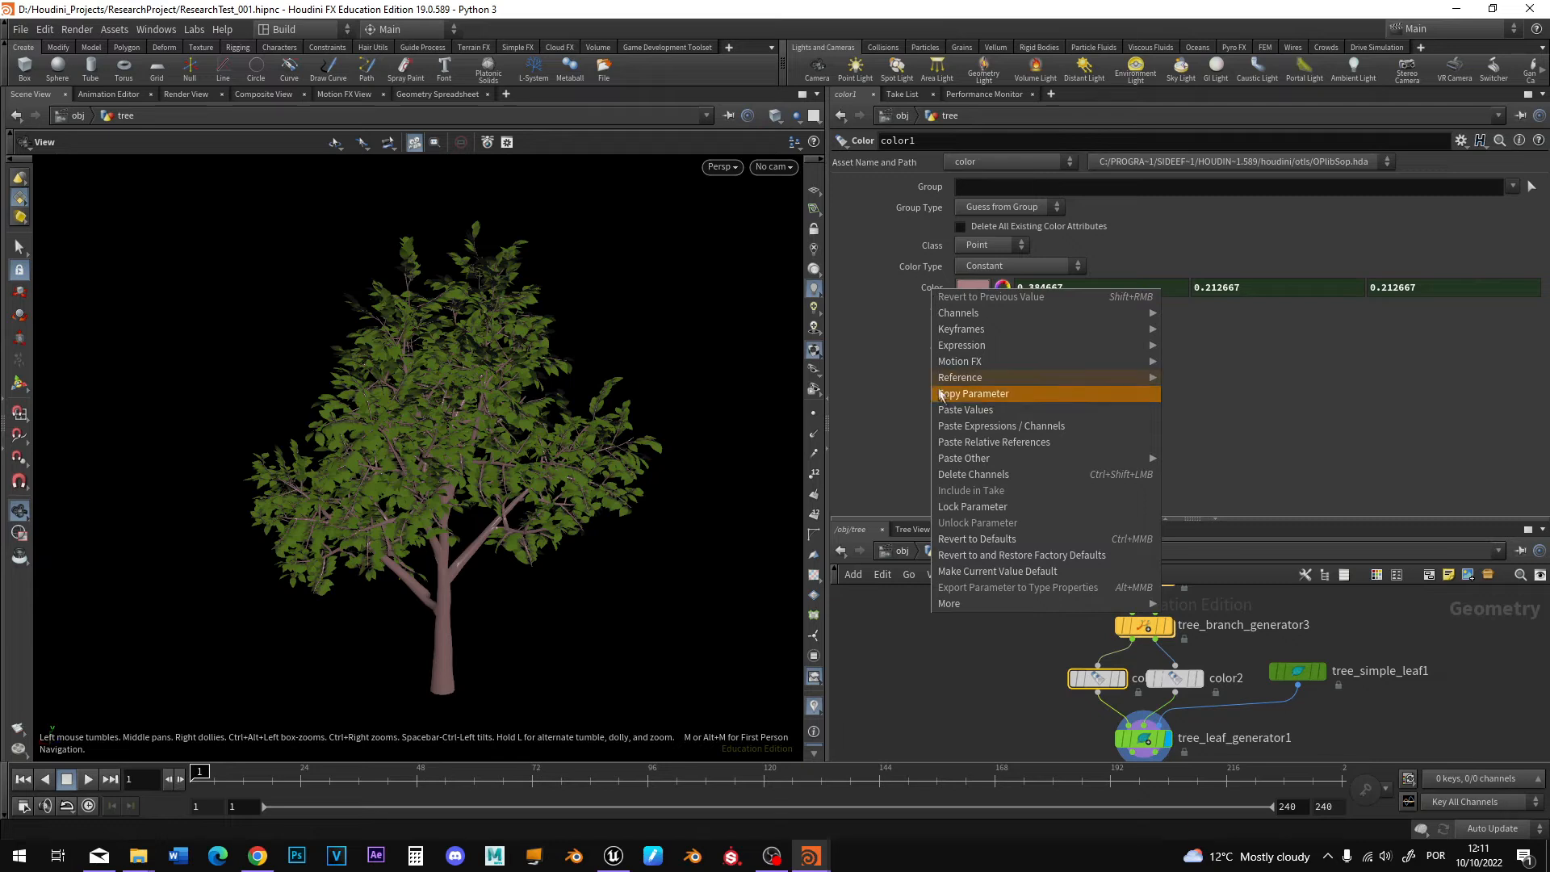
{"action": "left_click", "coordinate": [980, 400]}
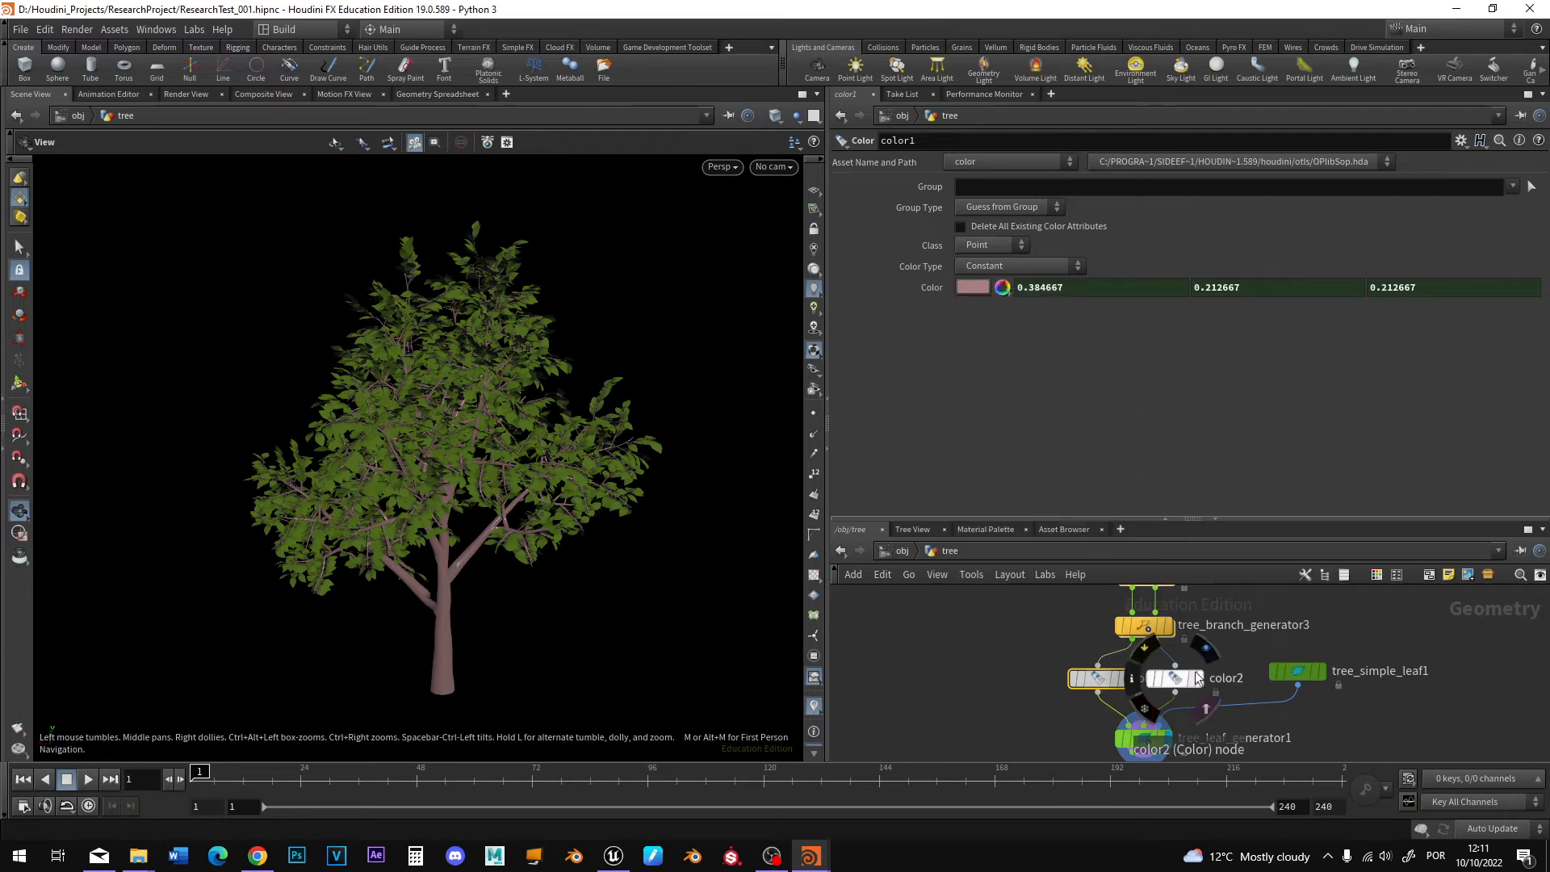
{"action": "left_click", "coordinate": [1179, 680]}
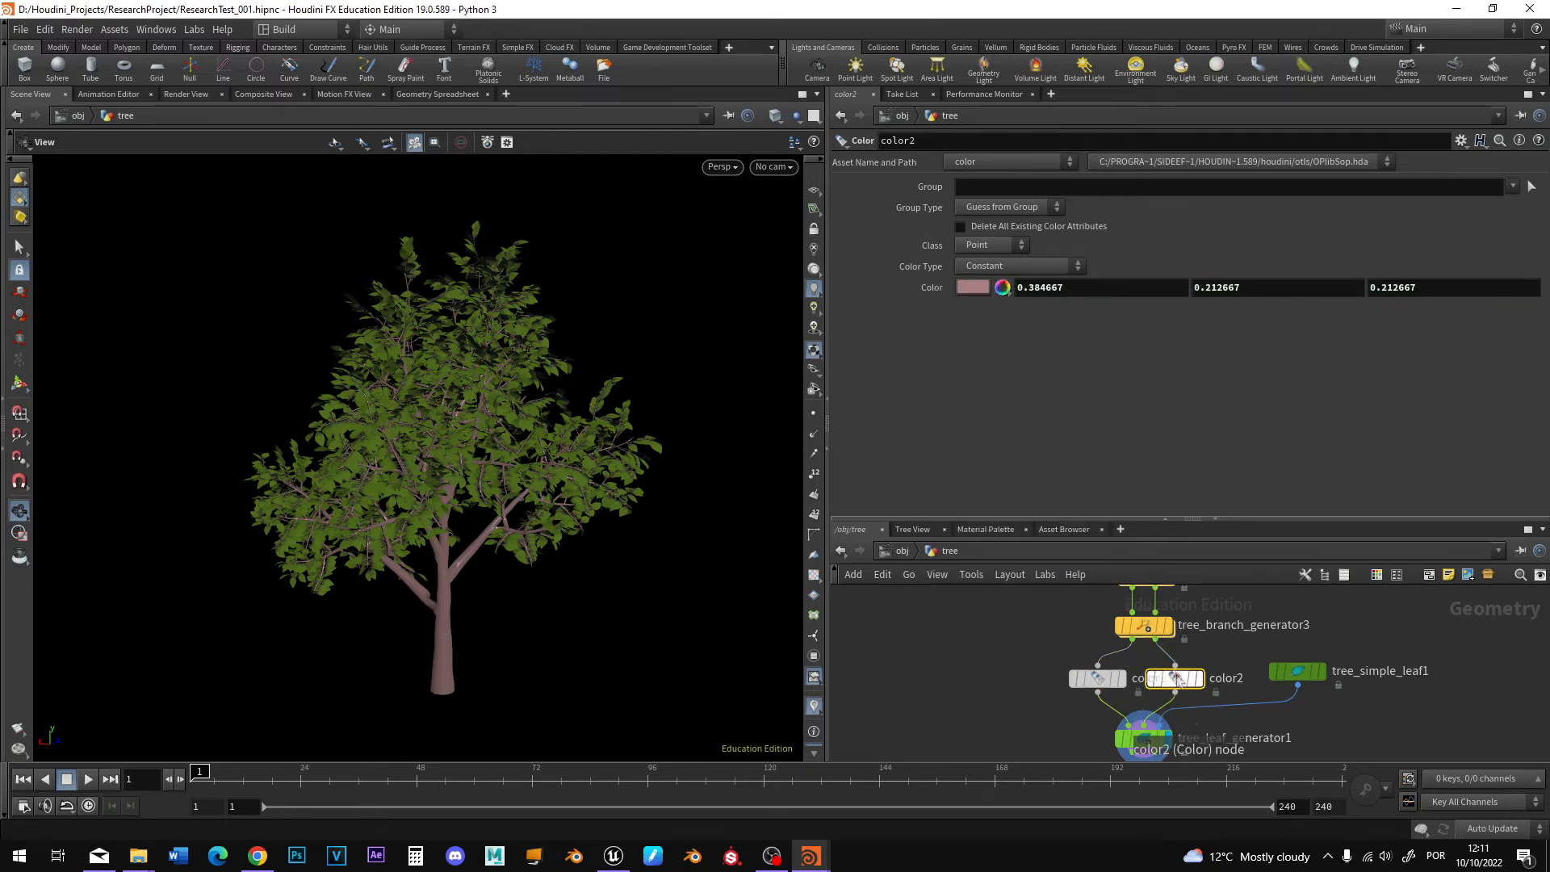
{"action": "right_click", "coordinate": [934, 288]}
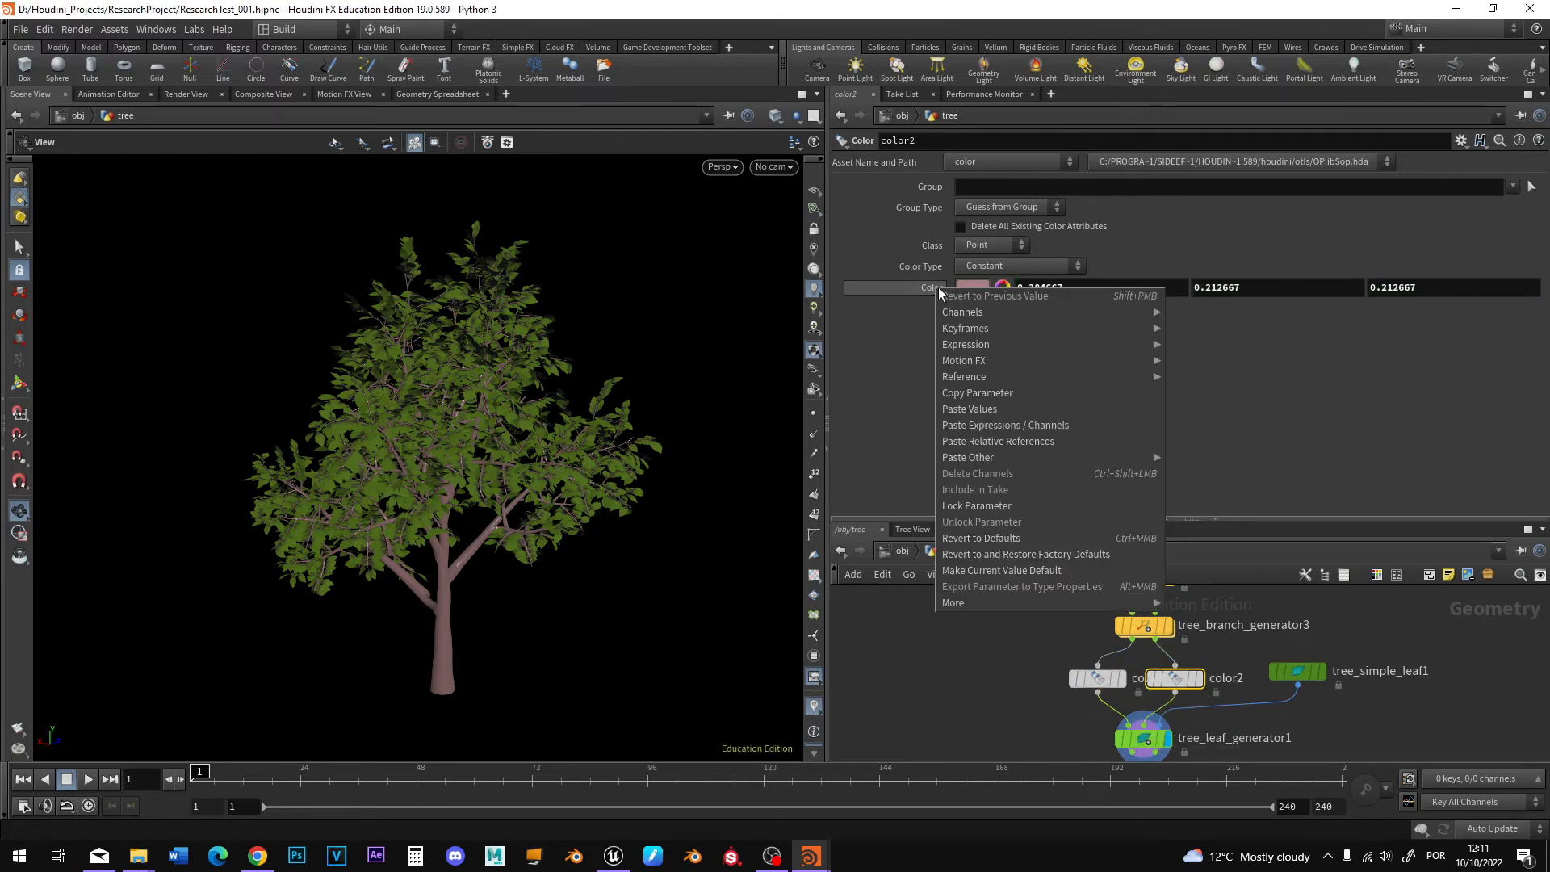
{"action": "left_click", "coordinate": [990, 443]}
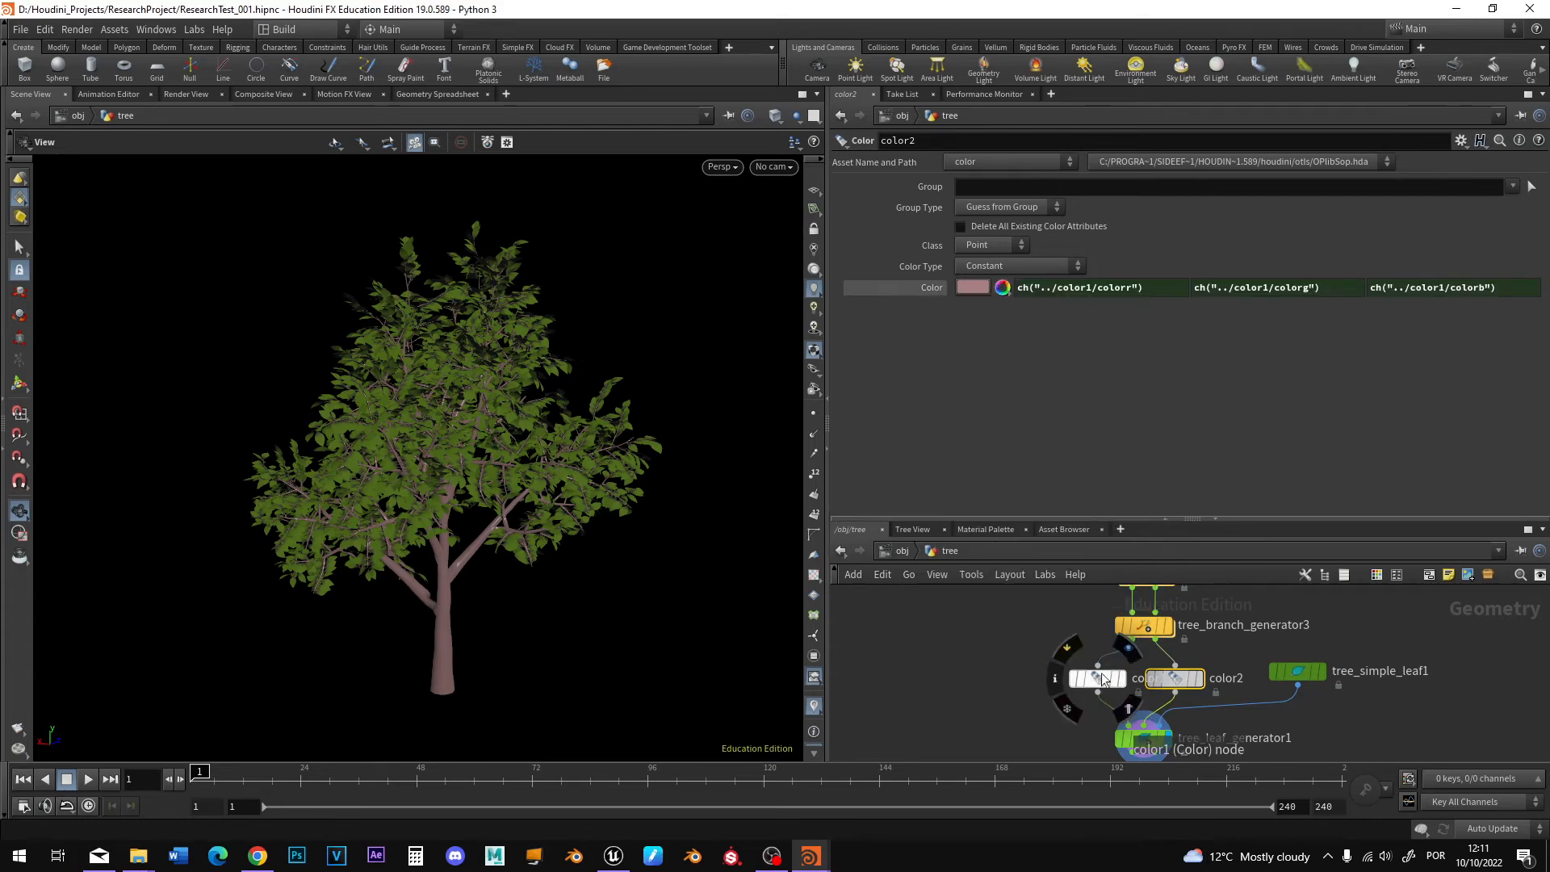
{"action": "left_click", "coordinate": [1100, 678]}
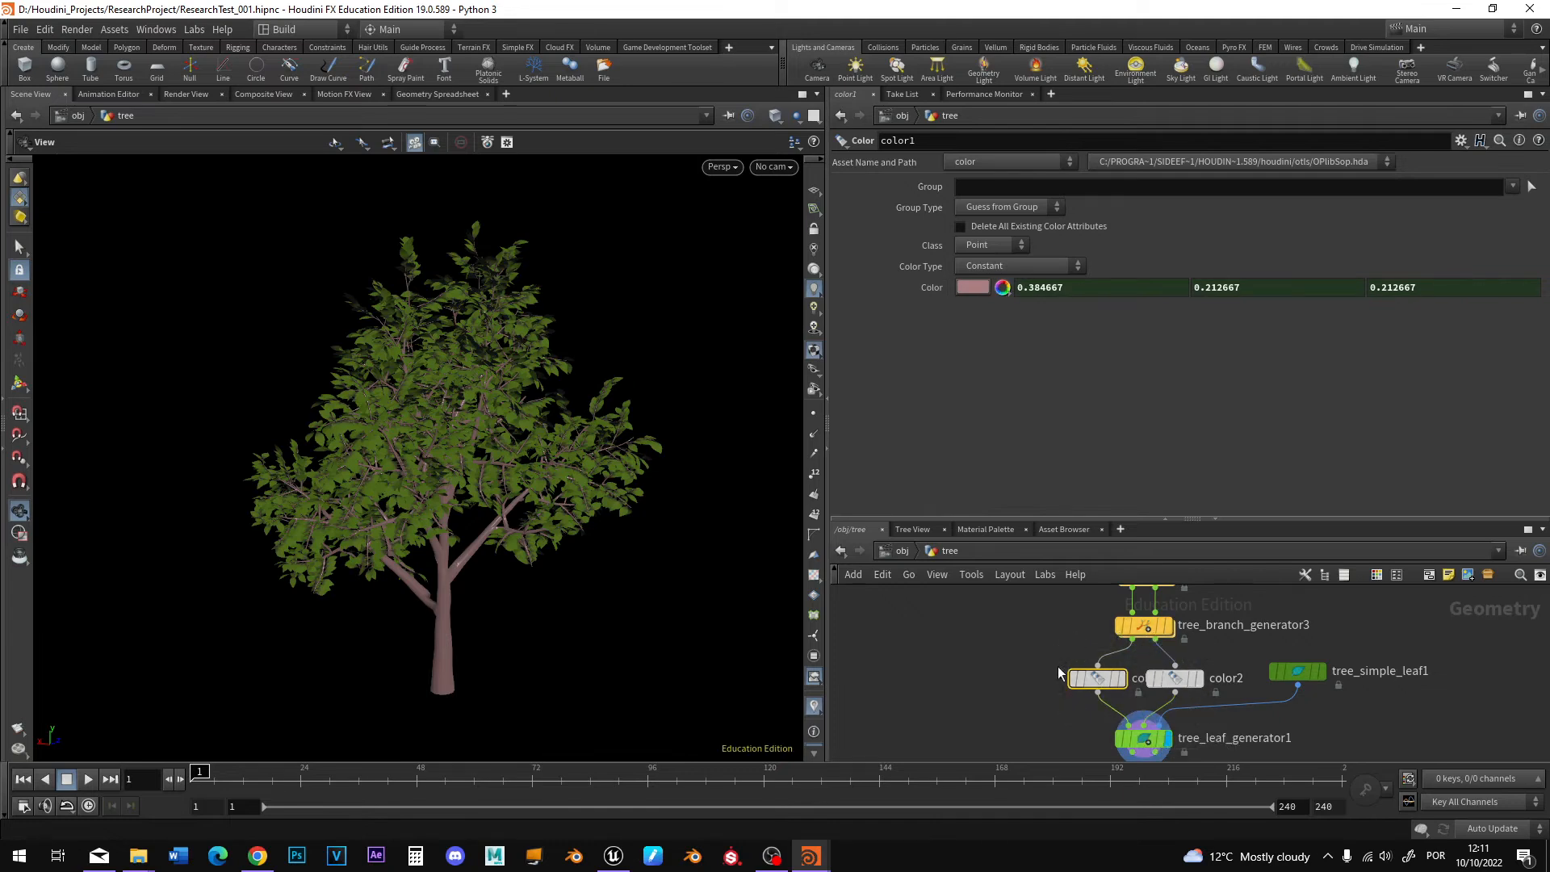
{"action": "scroll", "coordinate": [1041, 658], "scroll_direction": "down", "scroll_amount": 1}
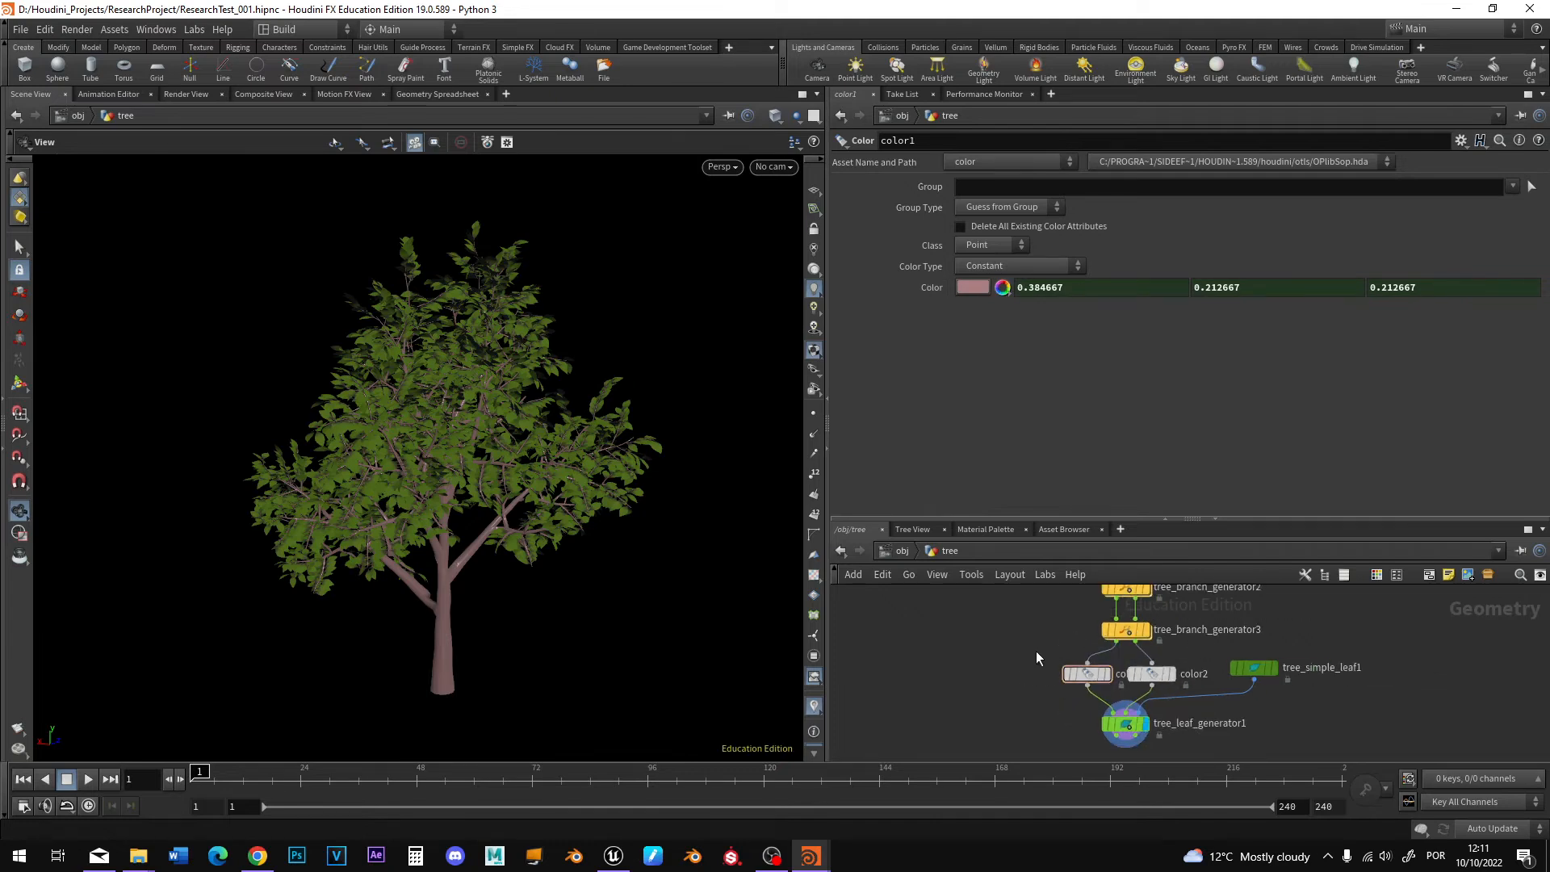
Save the tree asset's node type and return to the obj level.
{"action": "right_click", "coordinate": [949, 552]}
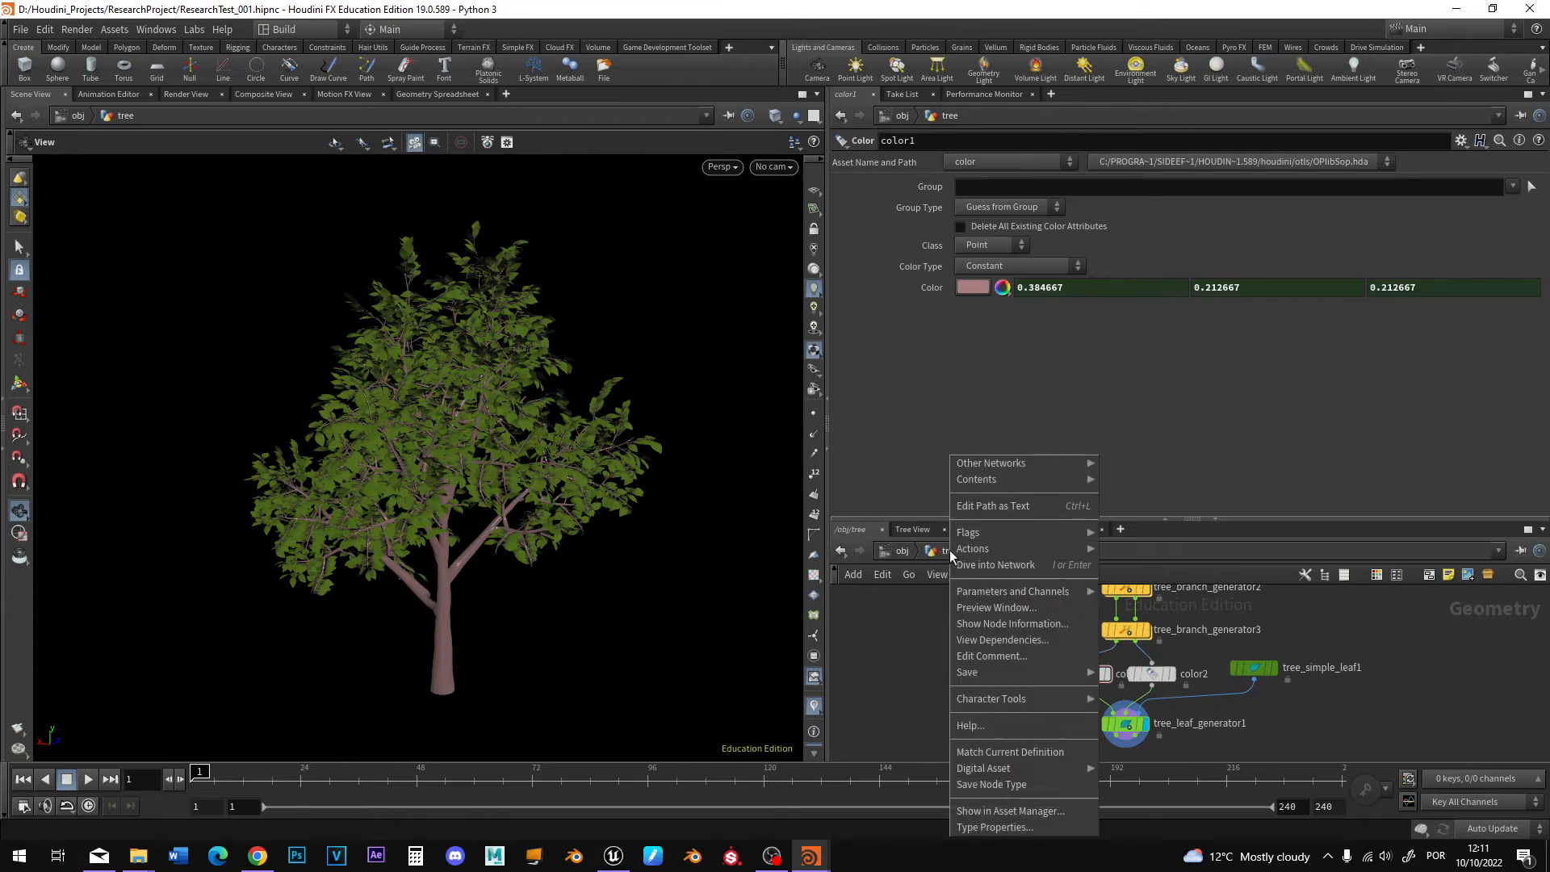
{"action": "left_click", "coordinate": [992, 784]}
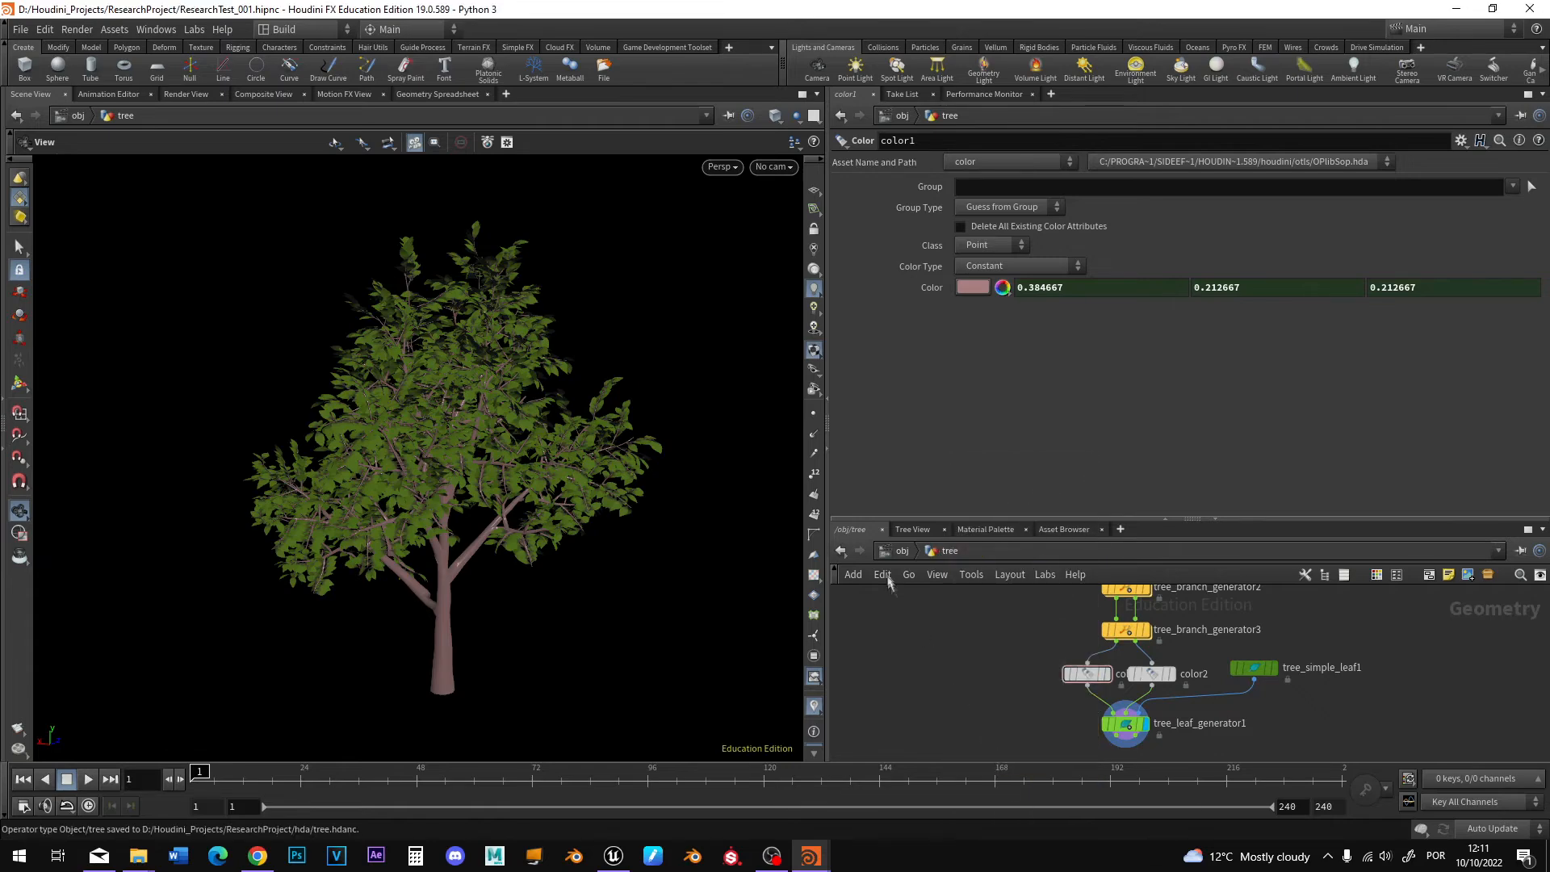
{"action": "left_click", "coordinate": [899, 553]}
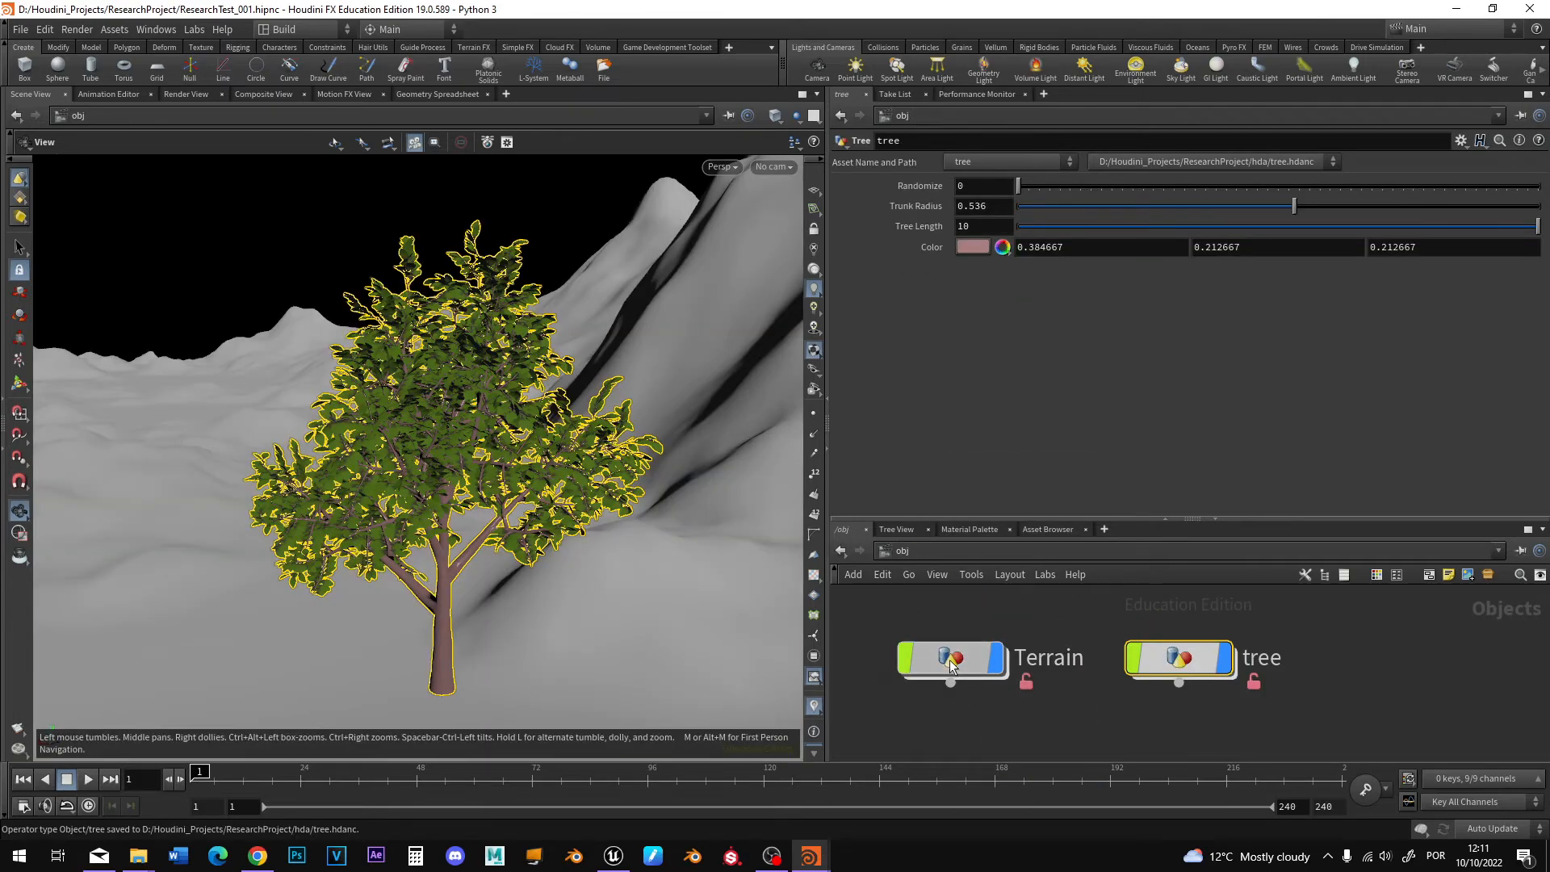
Open the Terrain asset's type properties and set the Size folder's name to size.
{"action": "right_click", "coordinate": [952, 664]}
{"action": "left_click", "coordinate": [992, 827]}
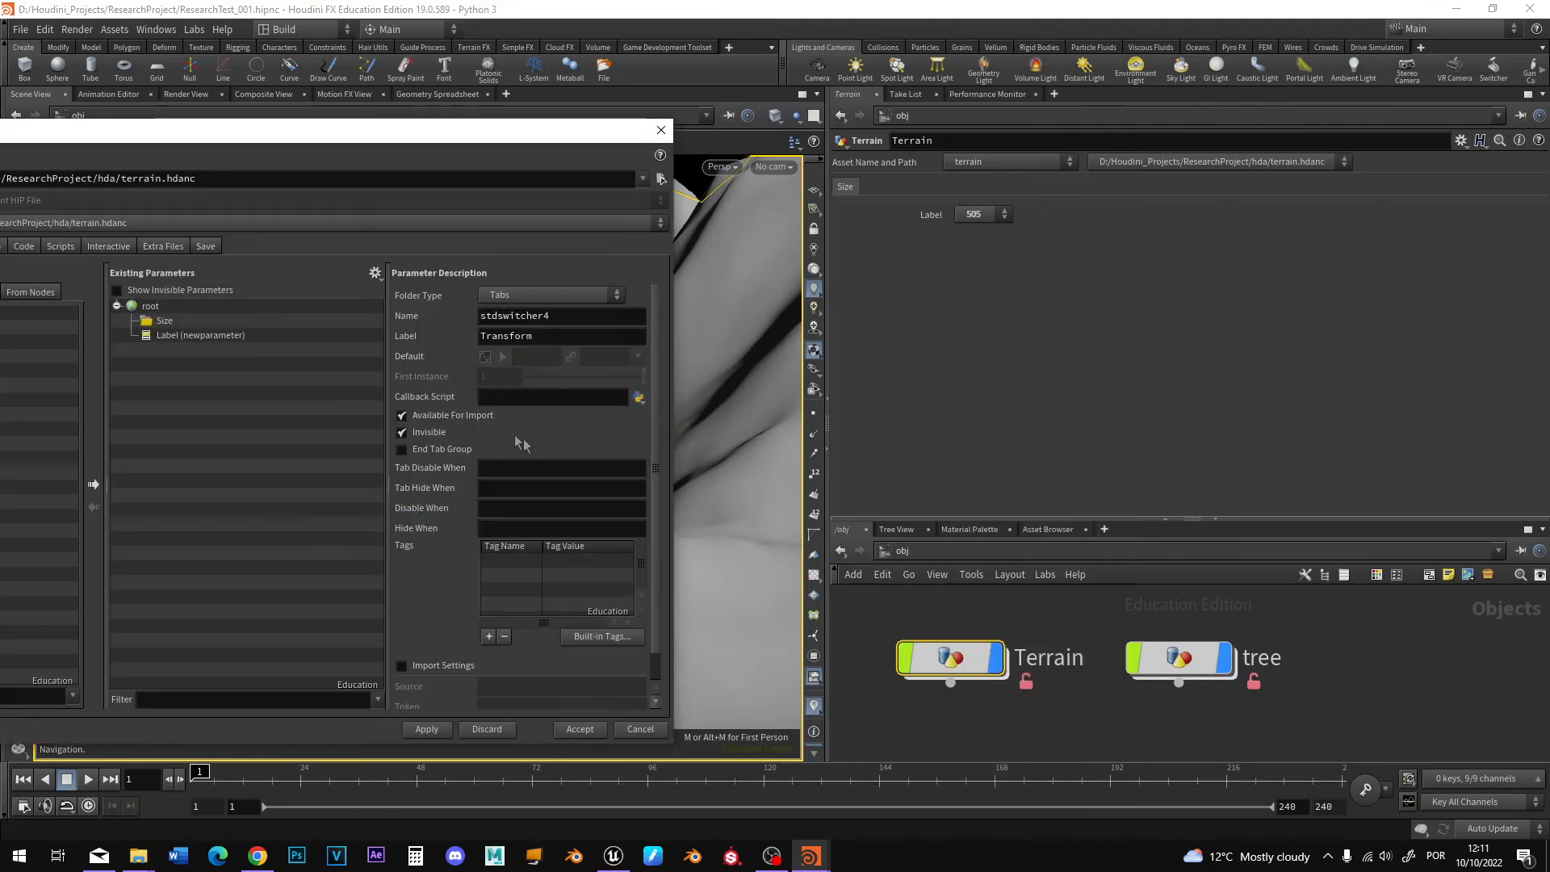
{"action": "left_click", "coordinate": [167, 322]}
{"action": "double_click", "coordinate": [535, 316]}
{"action": "type", "text": "Zise"}
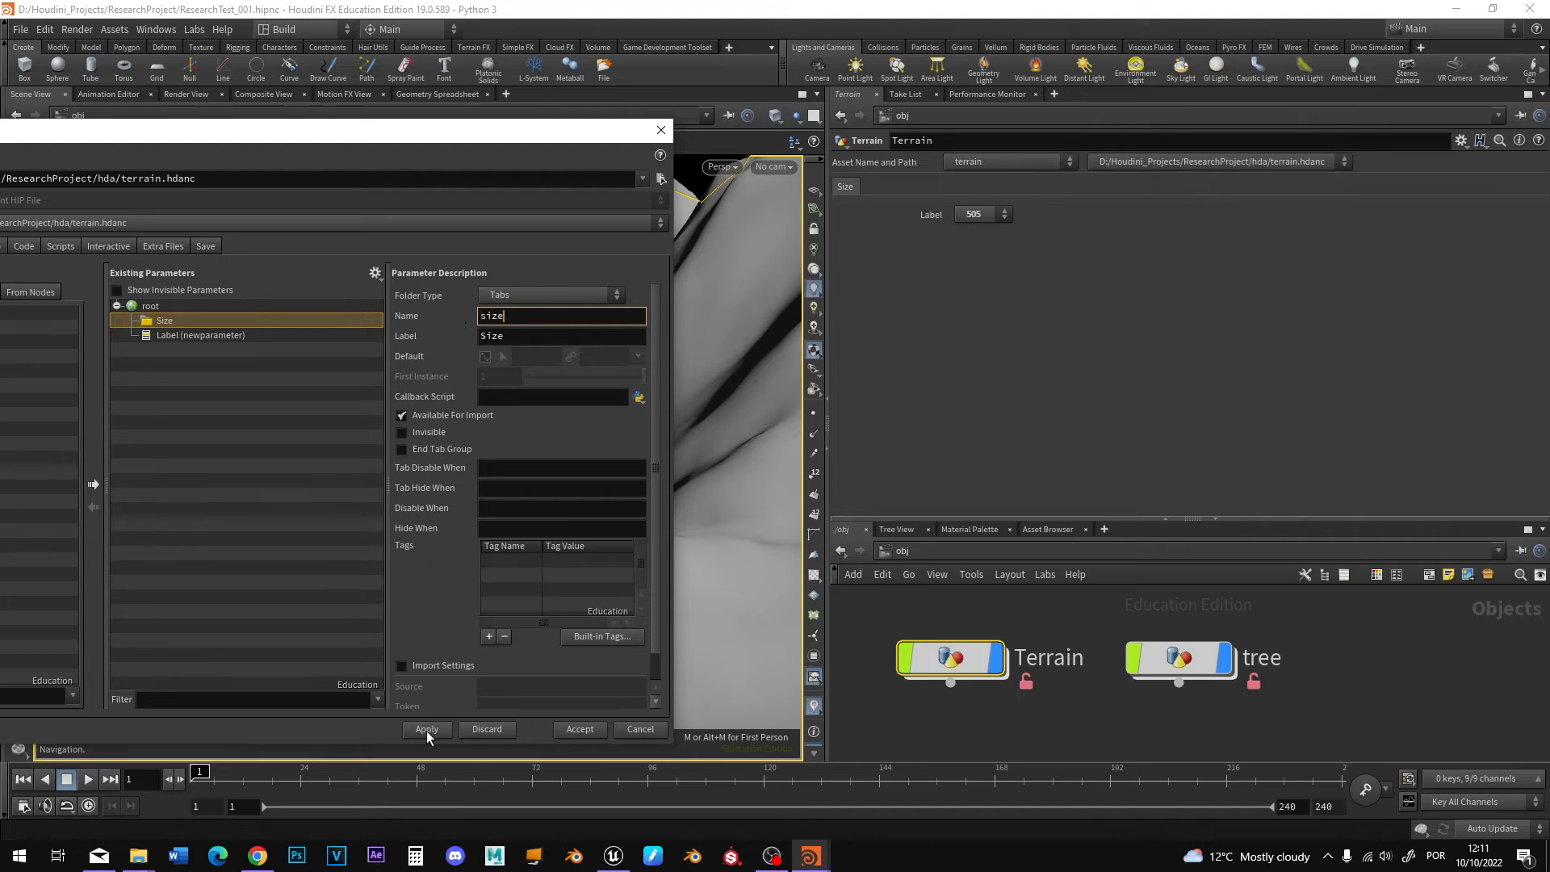
Change the label of the Terrain asset's newparameter menu to size, then apply and accept the type properties.
{"action": "left_click", "coordinate": [166, 335]}
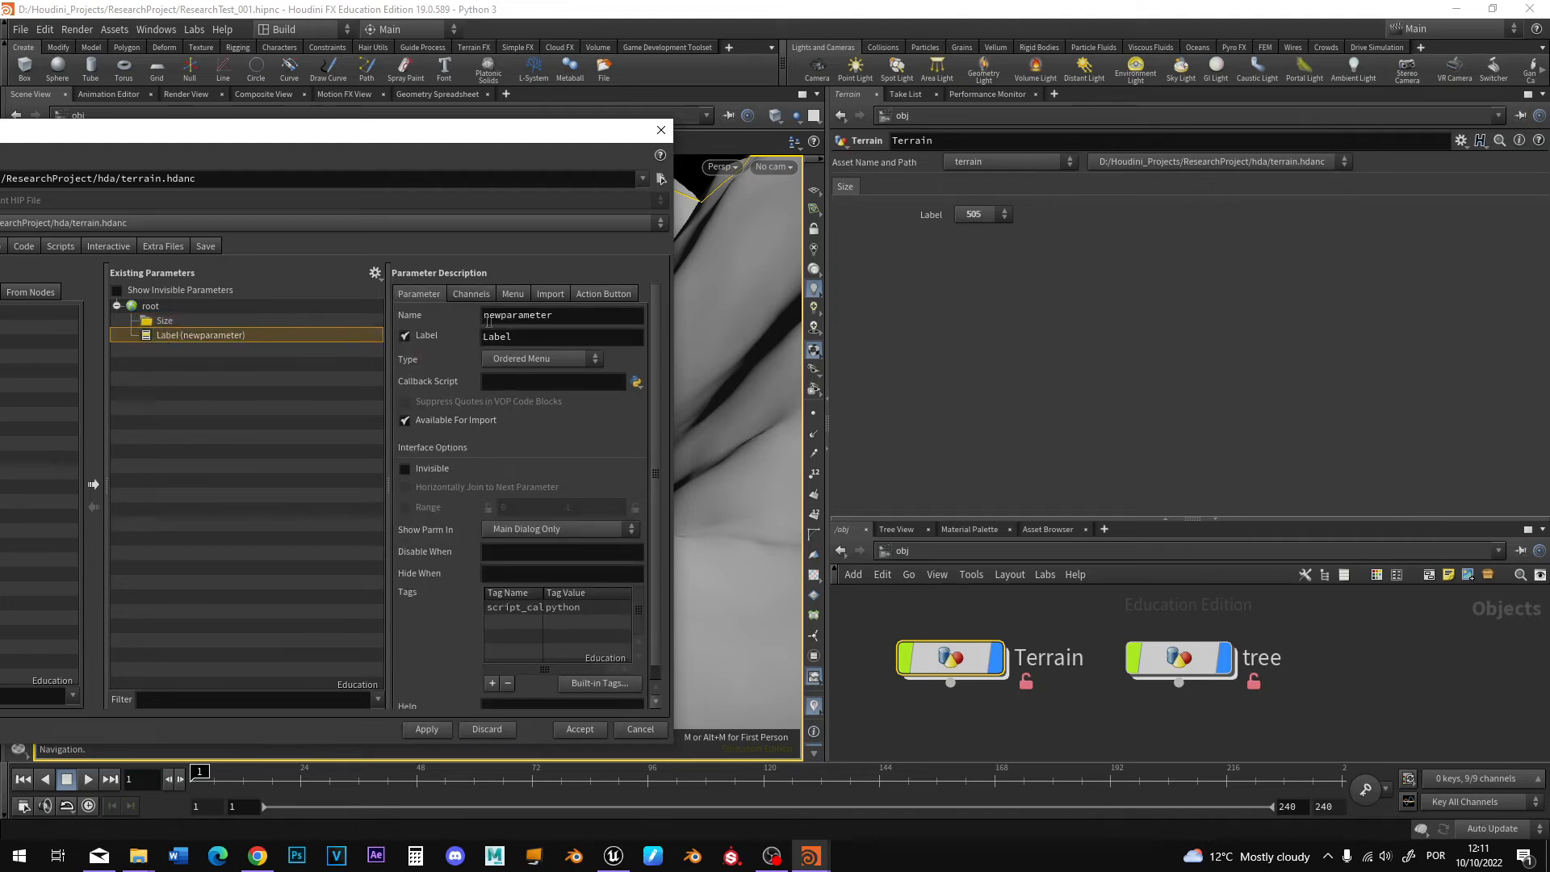
{"action": "double_click", "coordinate": [504, 339]}
{"action": "type", "text": "sil"}
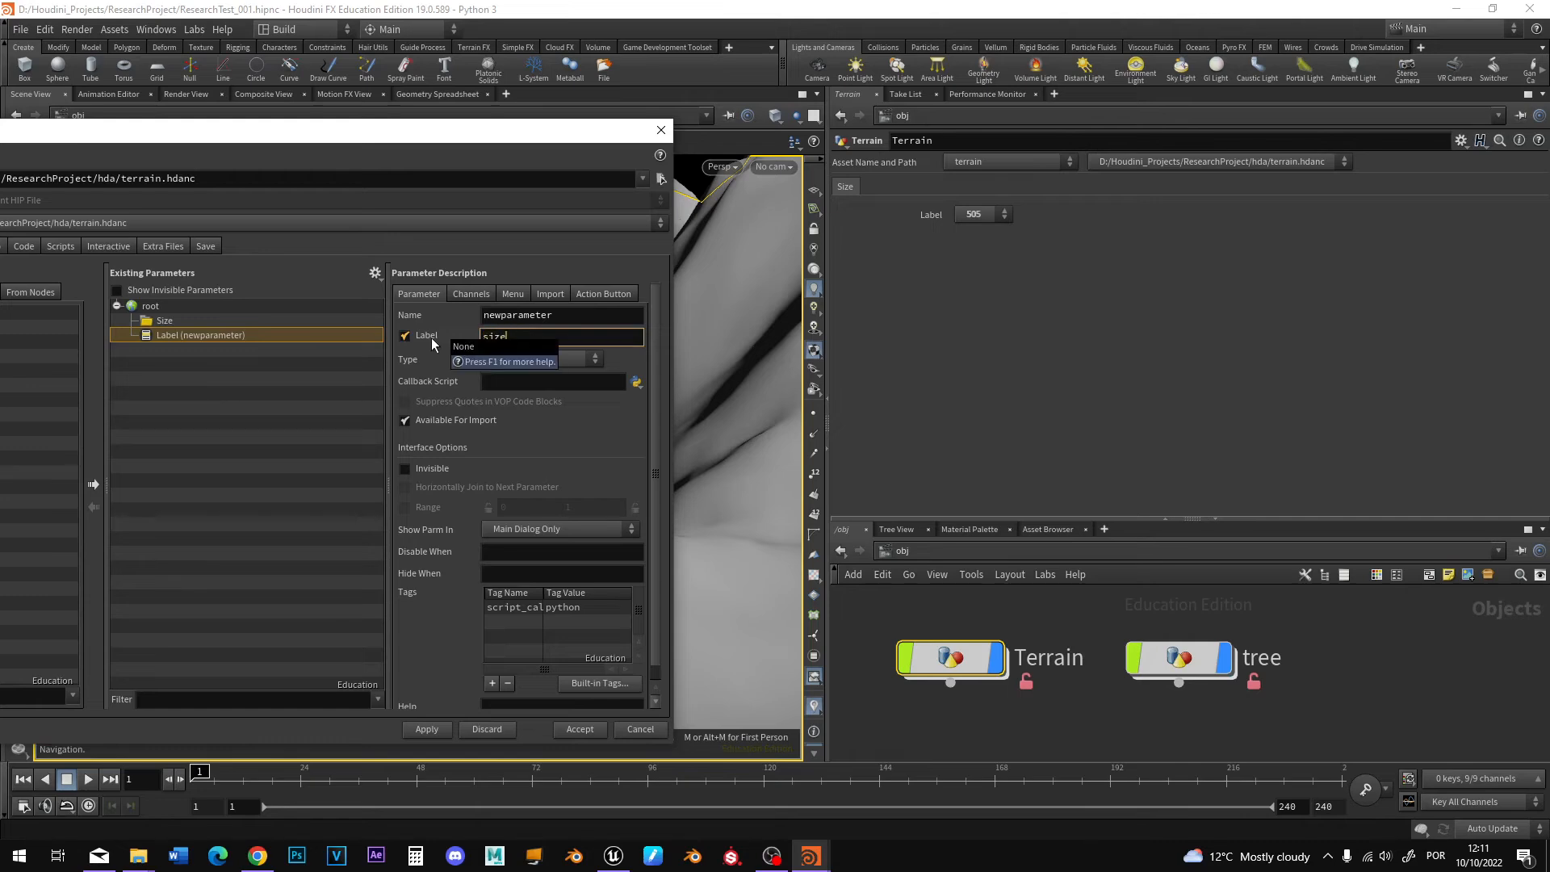
{"action": "left_click", "coordinate": [420, 731]}
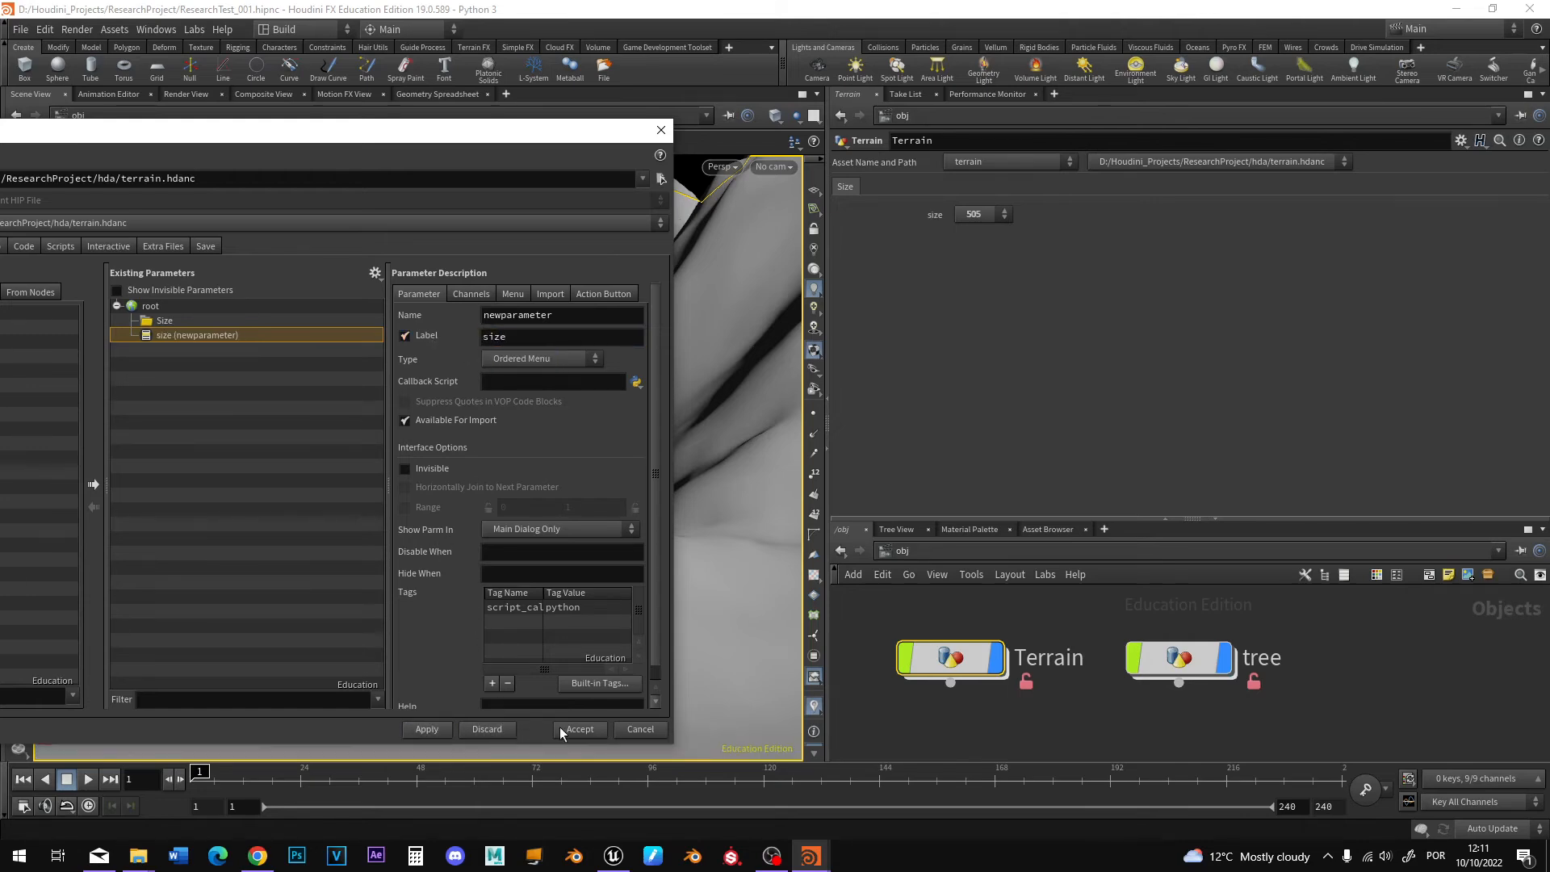
{"action": "left_click", "coordinate": [579, 730]}
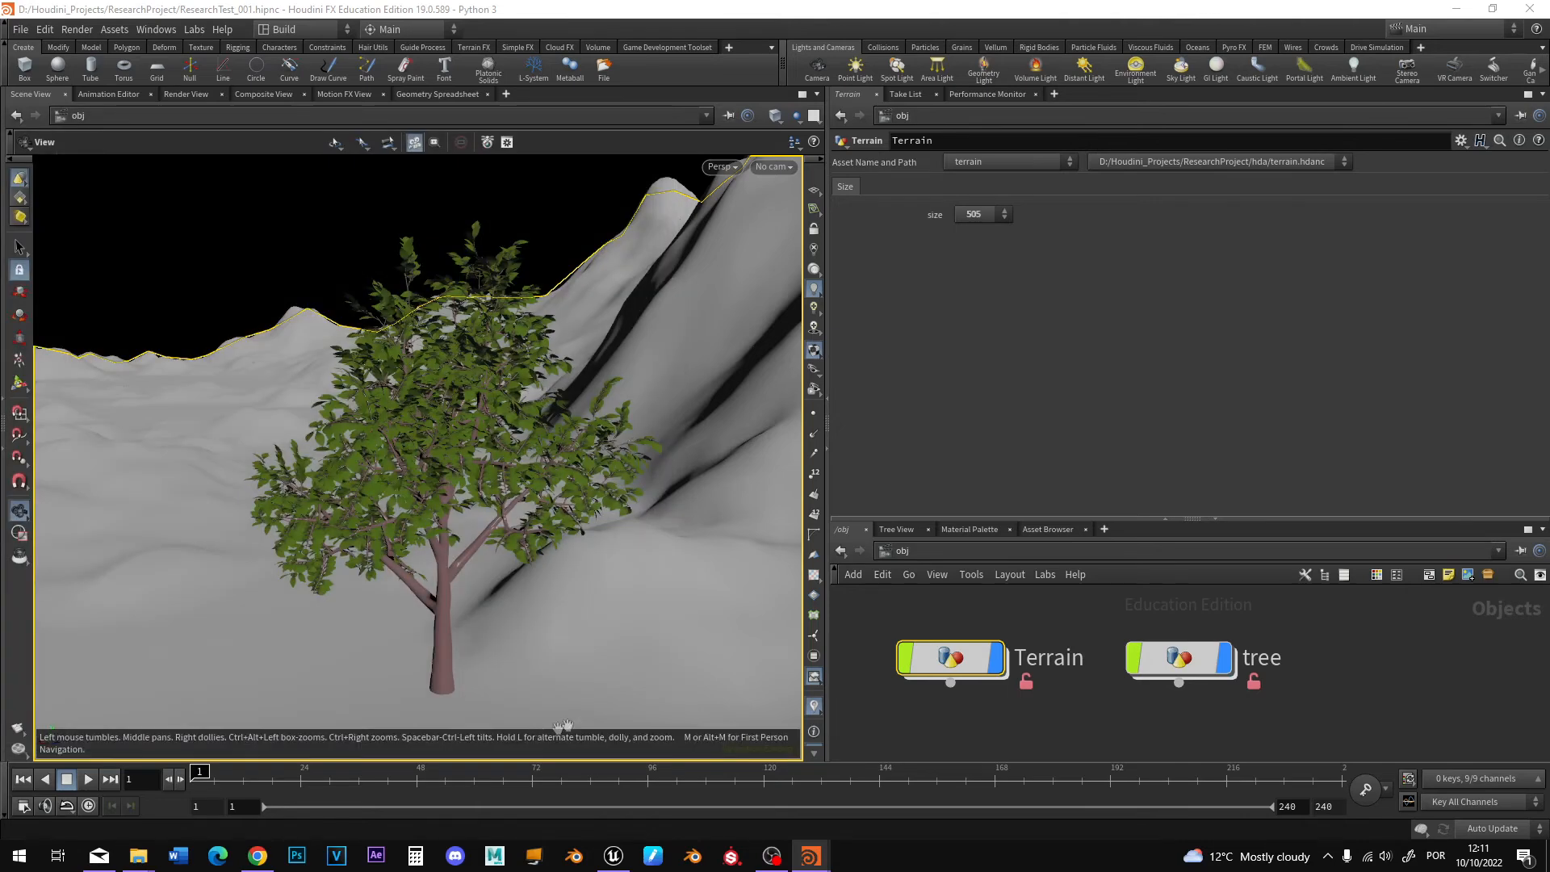
Save the node types of both the Terrain and tree assets.
{"action": "right_click", "coordinate": [946, 658]}
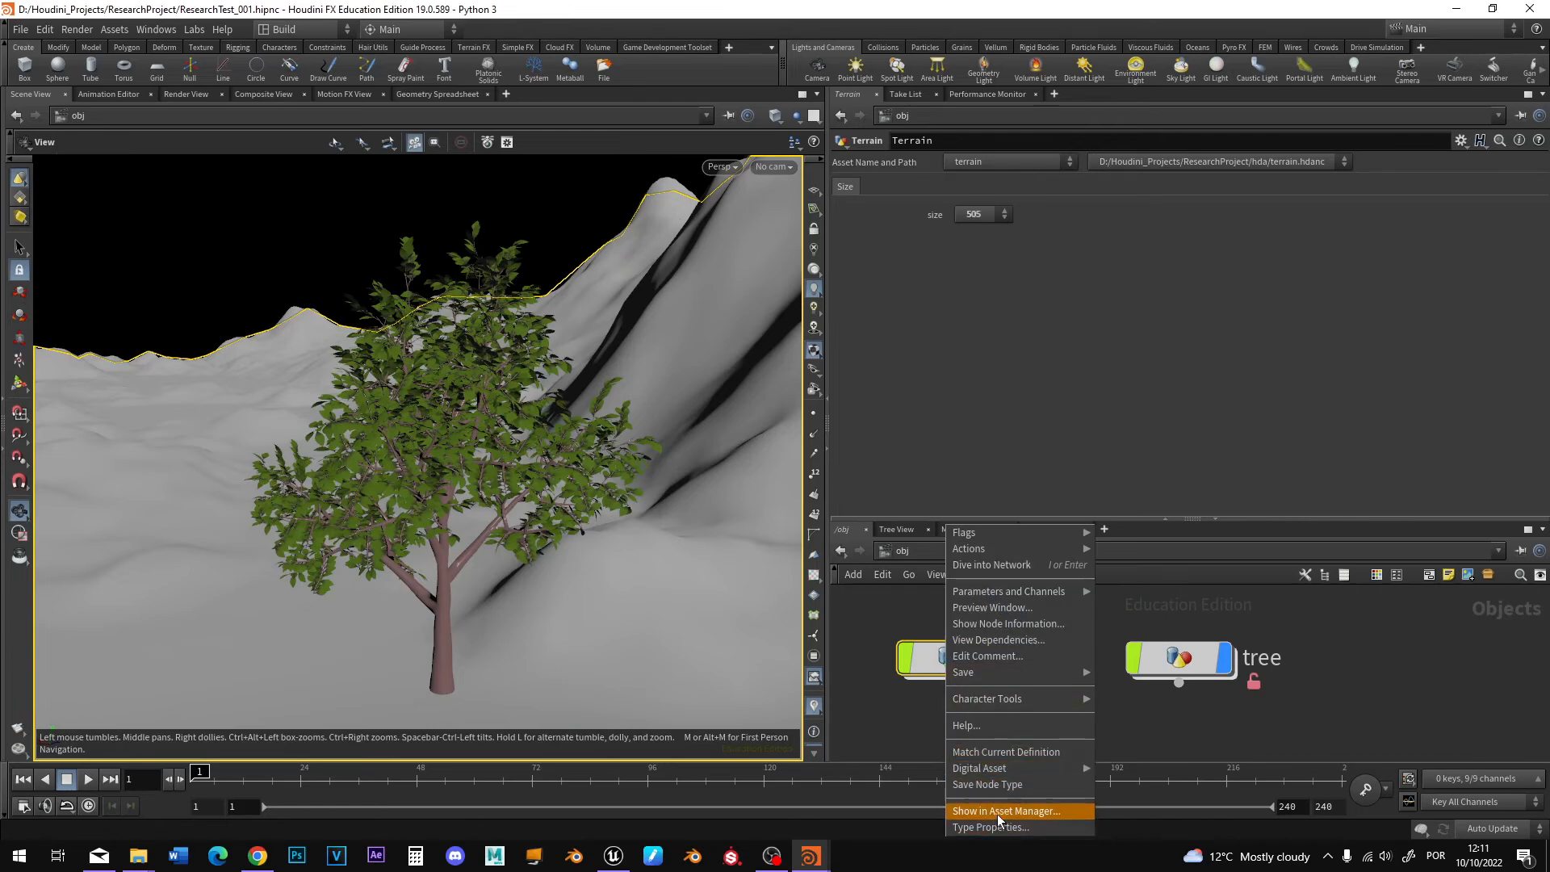
{"action": "left_click", "coordinate": [987, 784]}
{"action": "right_click", "coordinate": [1178, 658]}
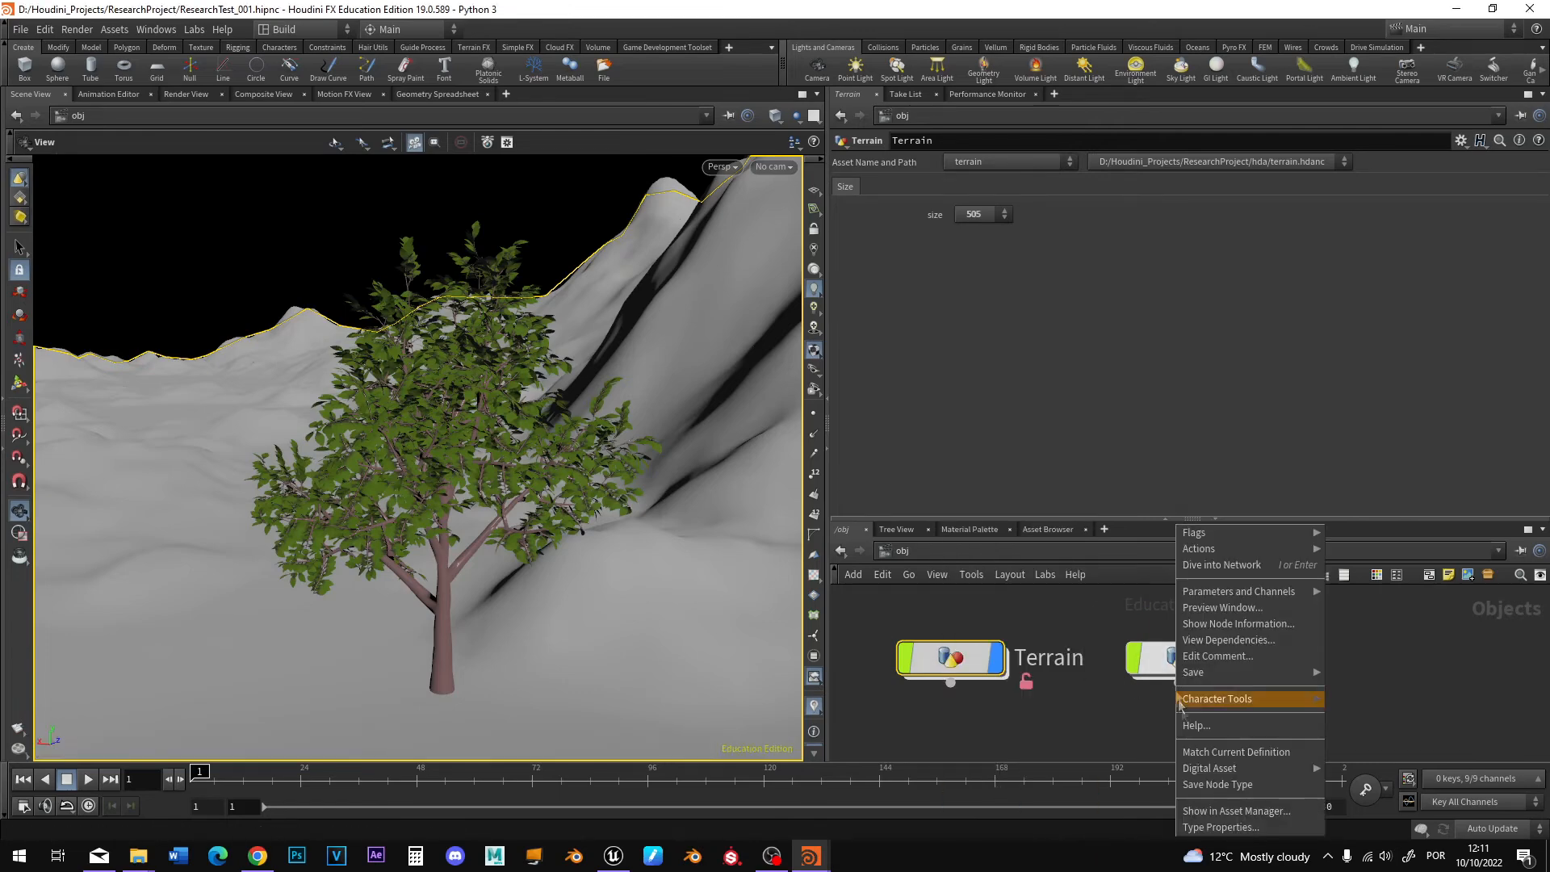
{"action": "left_click", "coordinate": [1211, 786]}
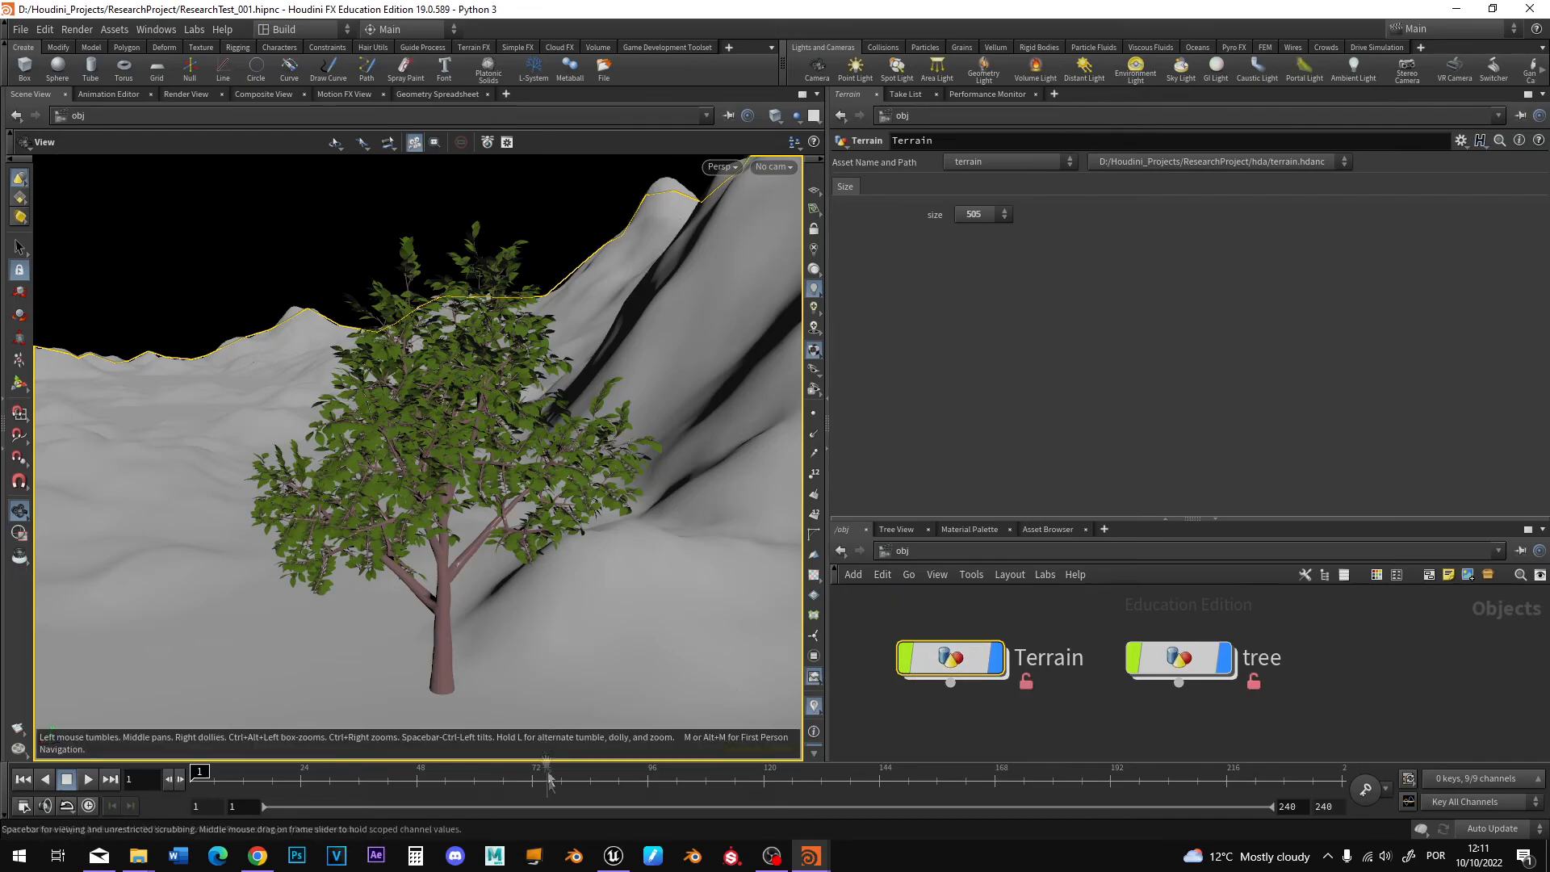
Switch to Unreal Engine, closing the crash reporter and reopening the MyResearchTest project.
{"action": "left_click", "coordinate": [614, 856]}
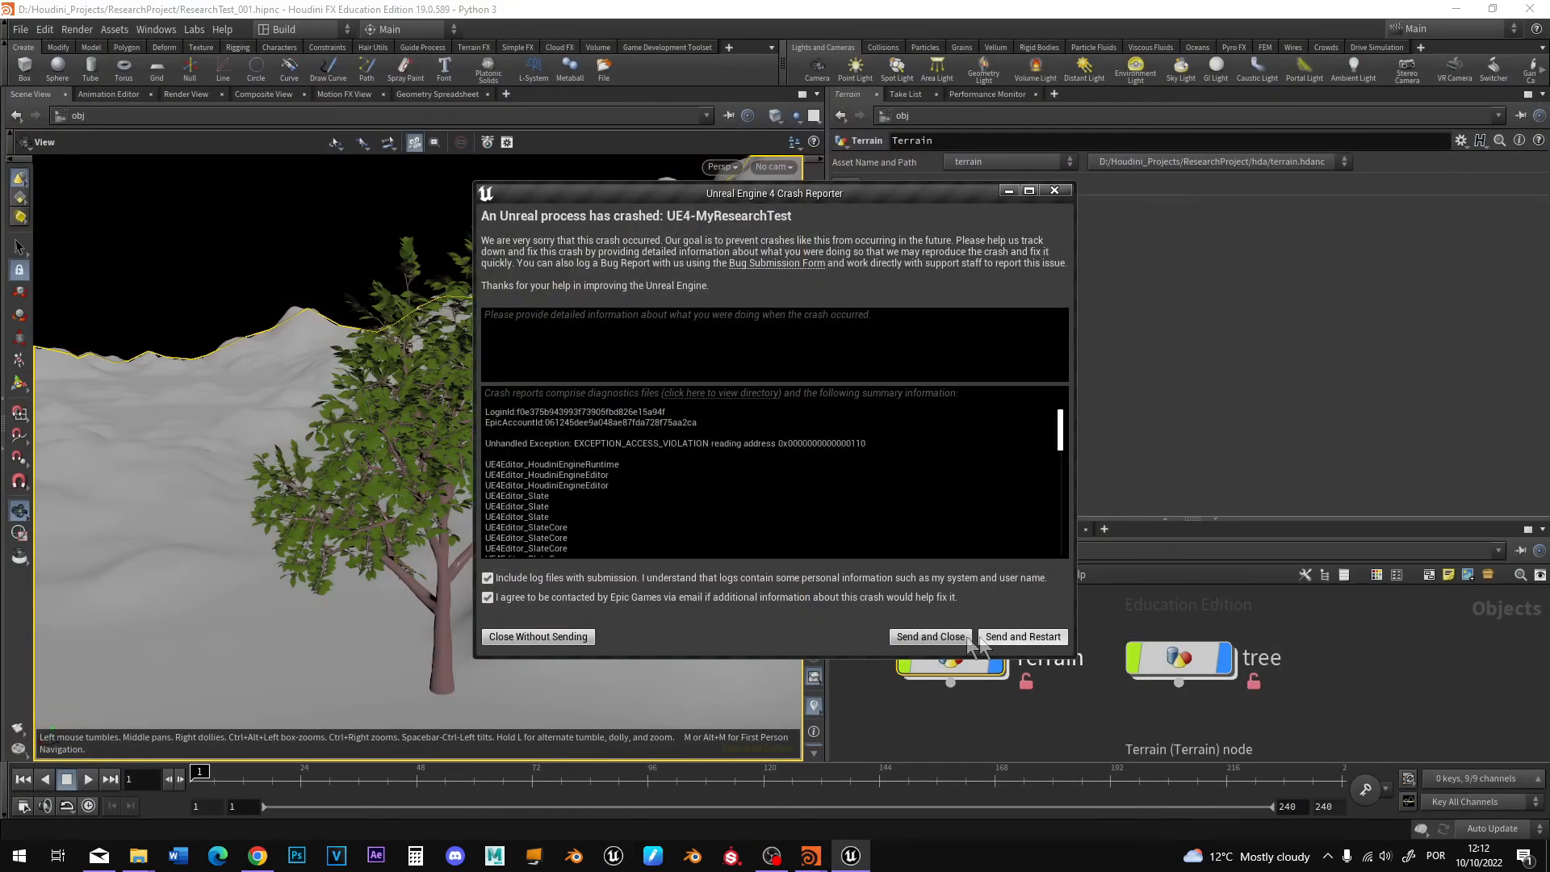
{"action": "left_click", "coordinate": [1054, 191]}
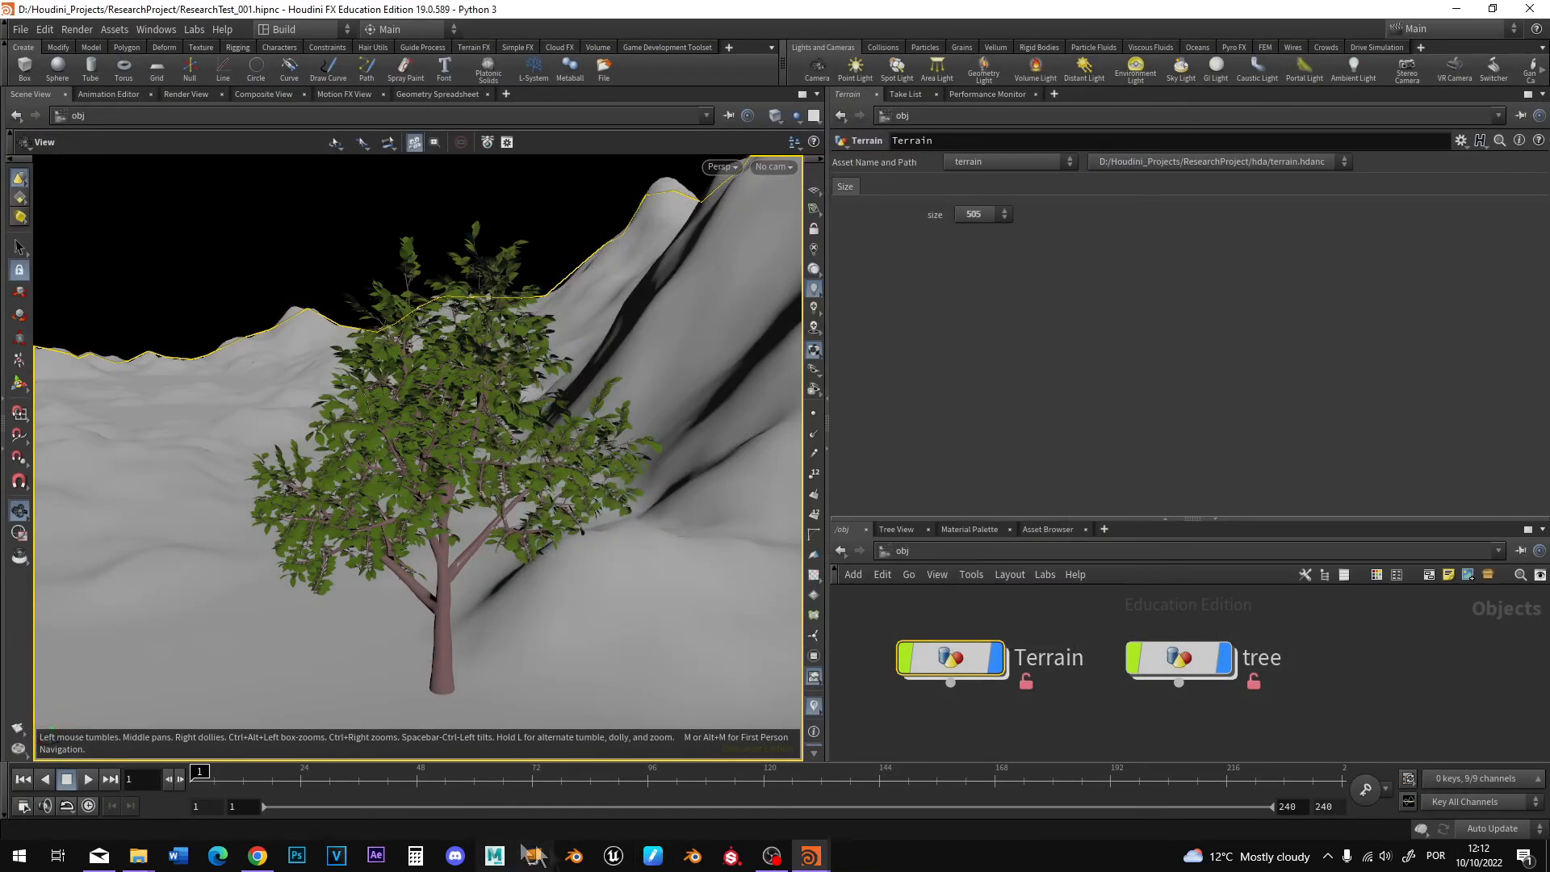
{"action": "left_click", "coordinate": [621, 863]}
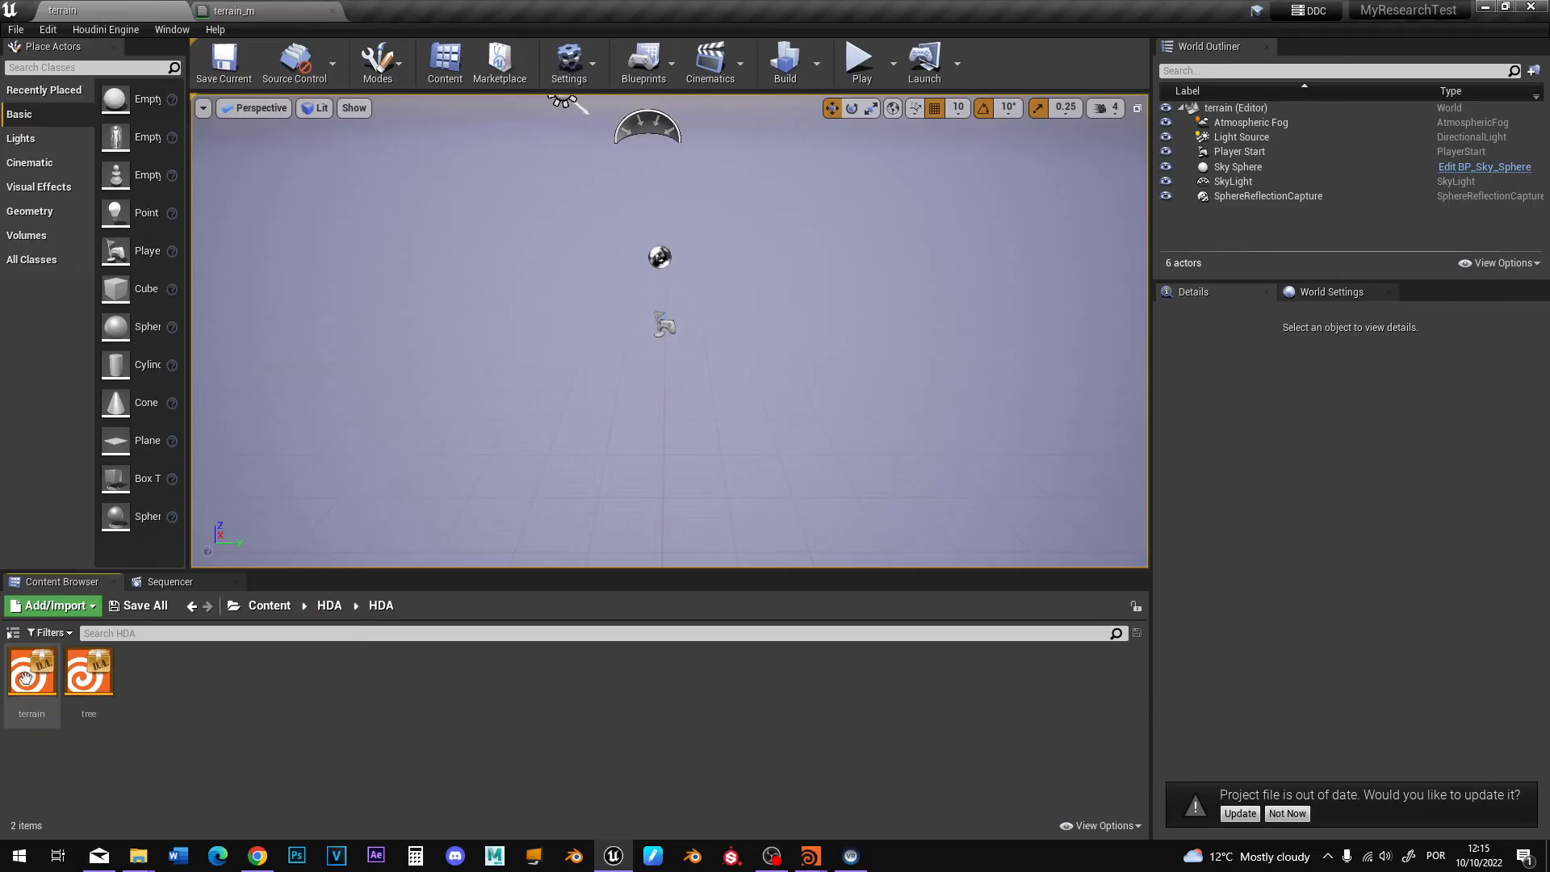
Reimport the terrain Houdini asset from the HDA folder and place it in the level.
{"action": "right_click", "coordinate": [40, 677]}
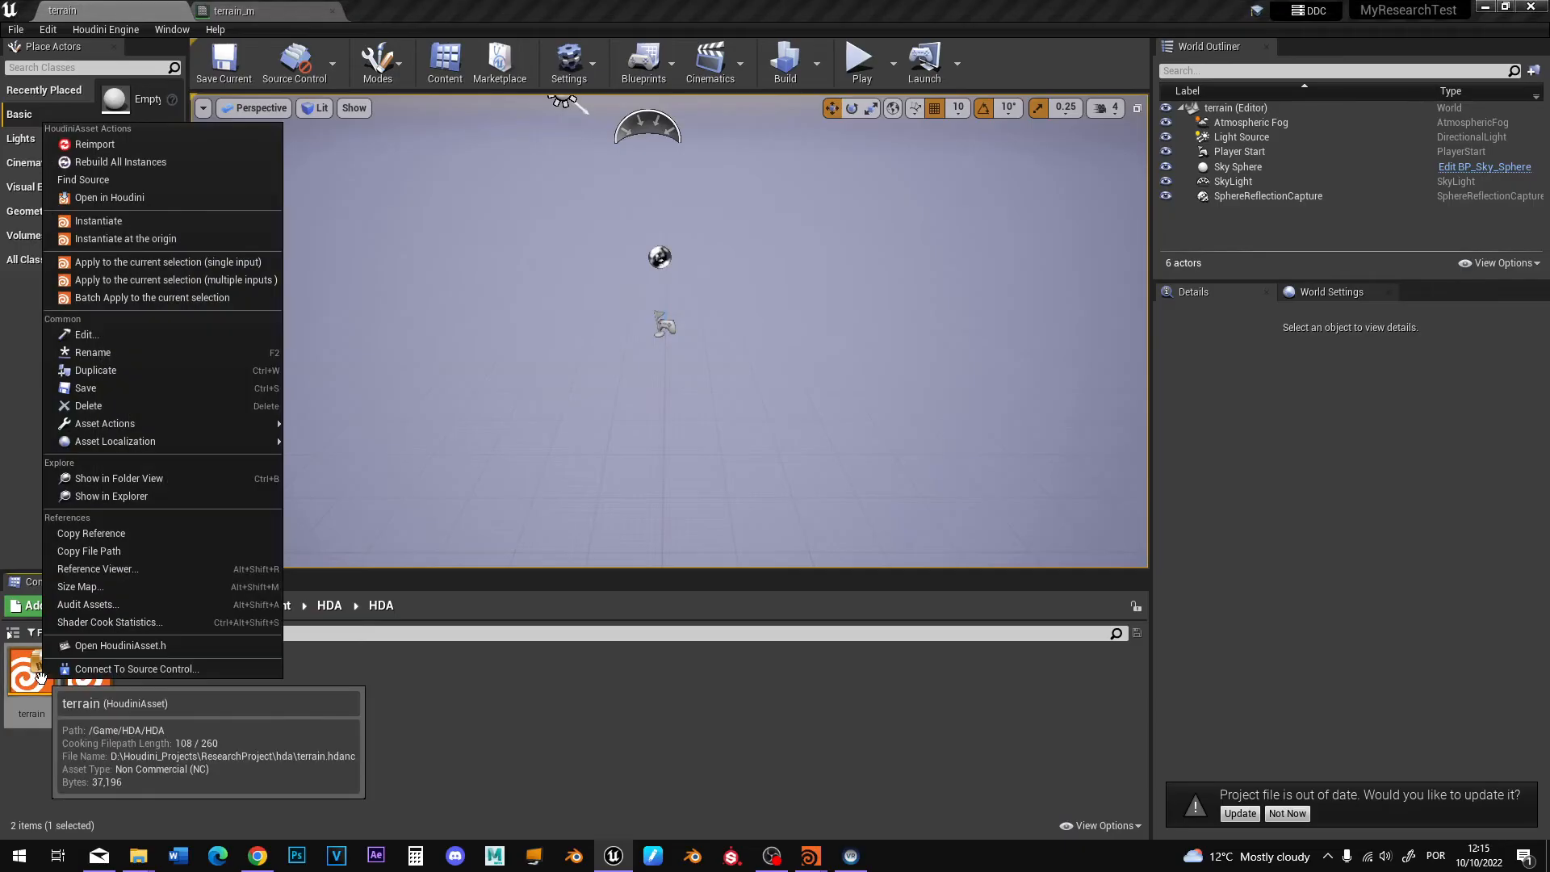
{"action": "left_click", "coordinate": [85, 144]}
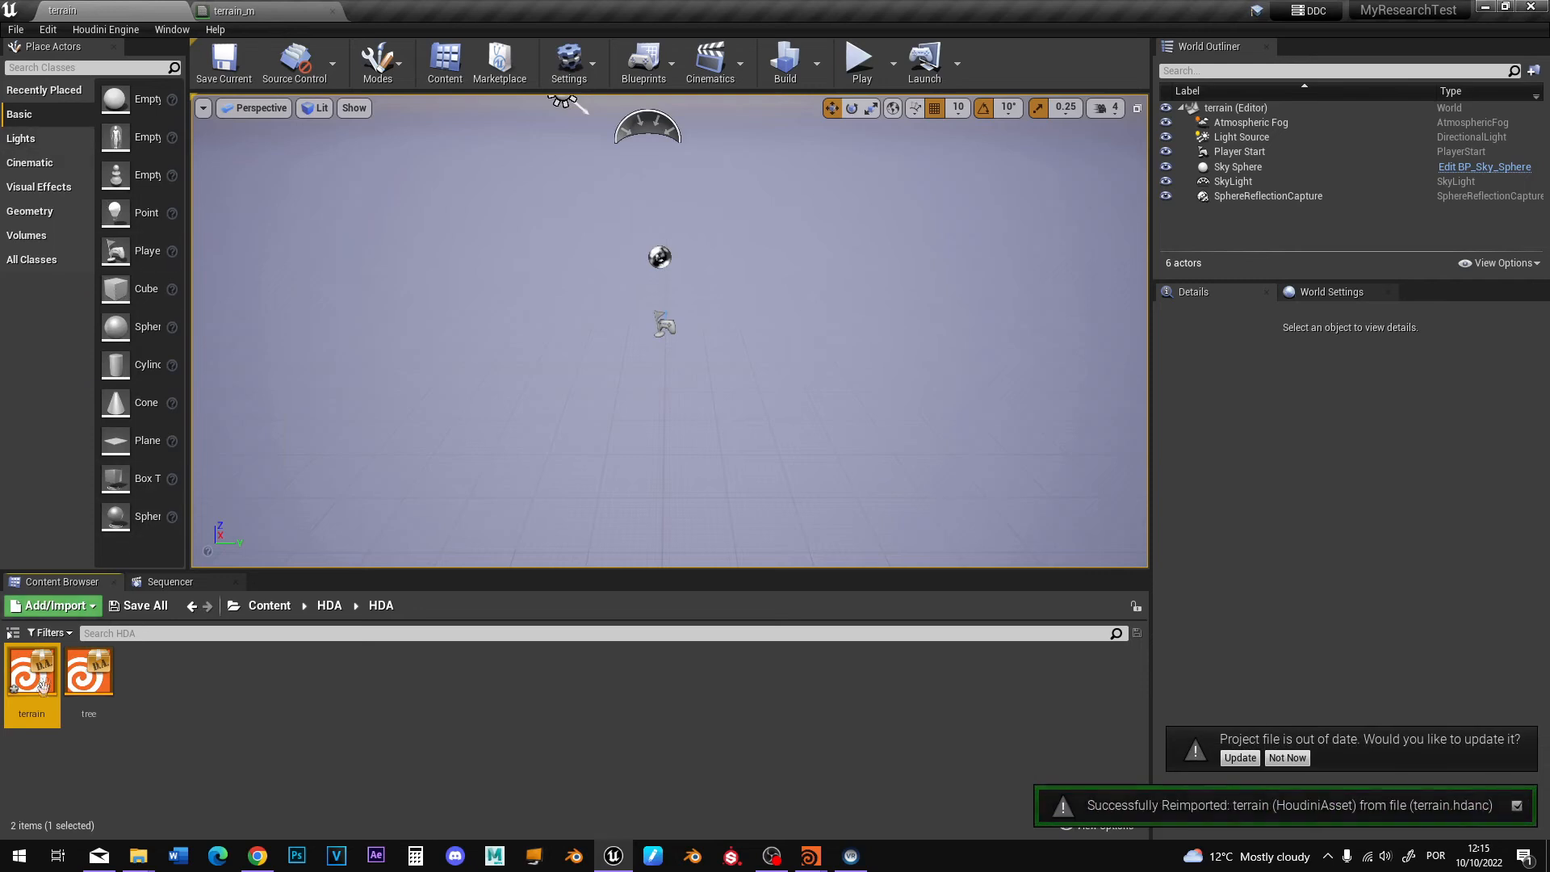
{"action": "left_click_drag", "start_coordinate": [45, 677], "coordinate": [619, 347]}
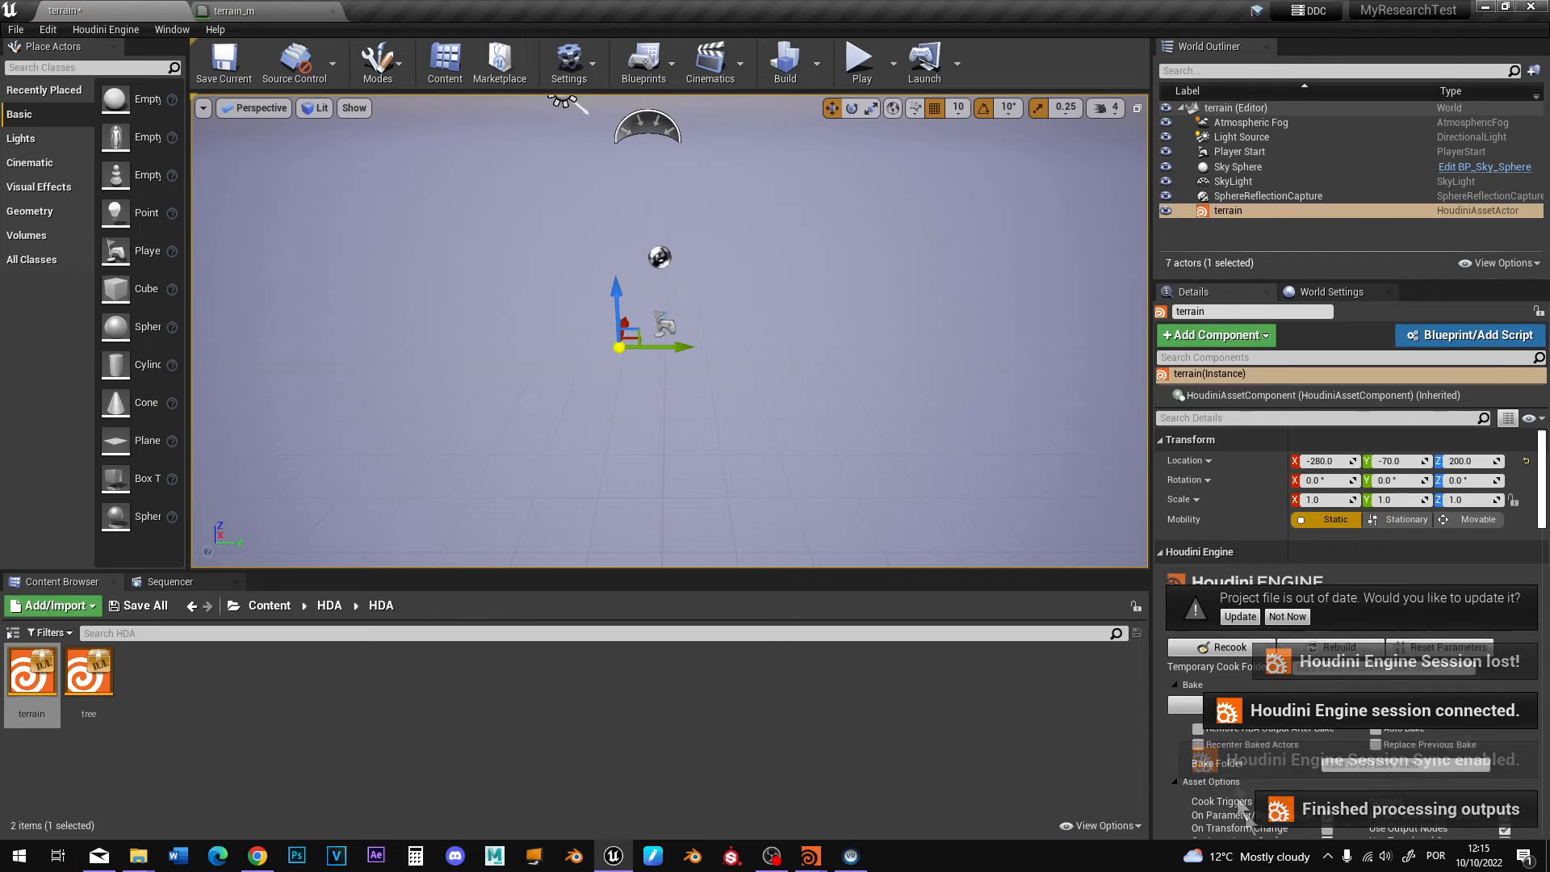
Set the placed terrain's size parameter to 127 to generate the landscape.
{"action": "scroll", "coordinate": [1207, 759], "scroll_direction": "down", "scroll_amount": 3}
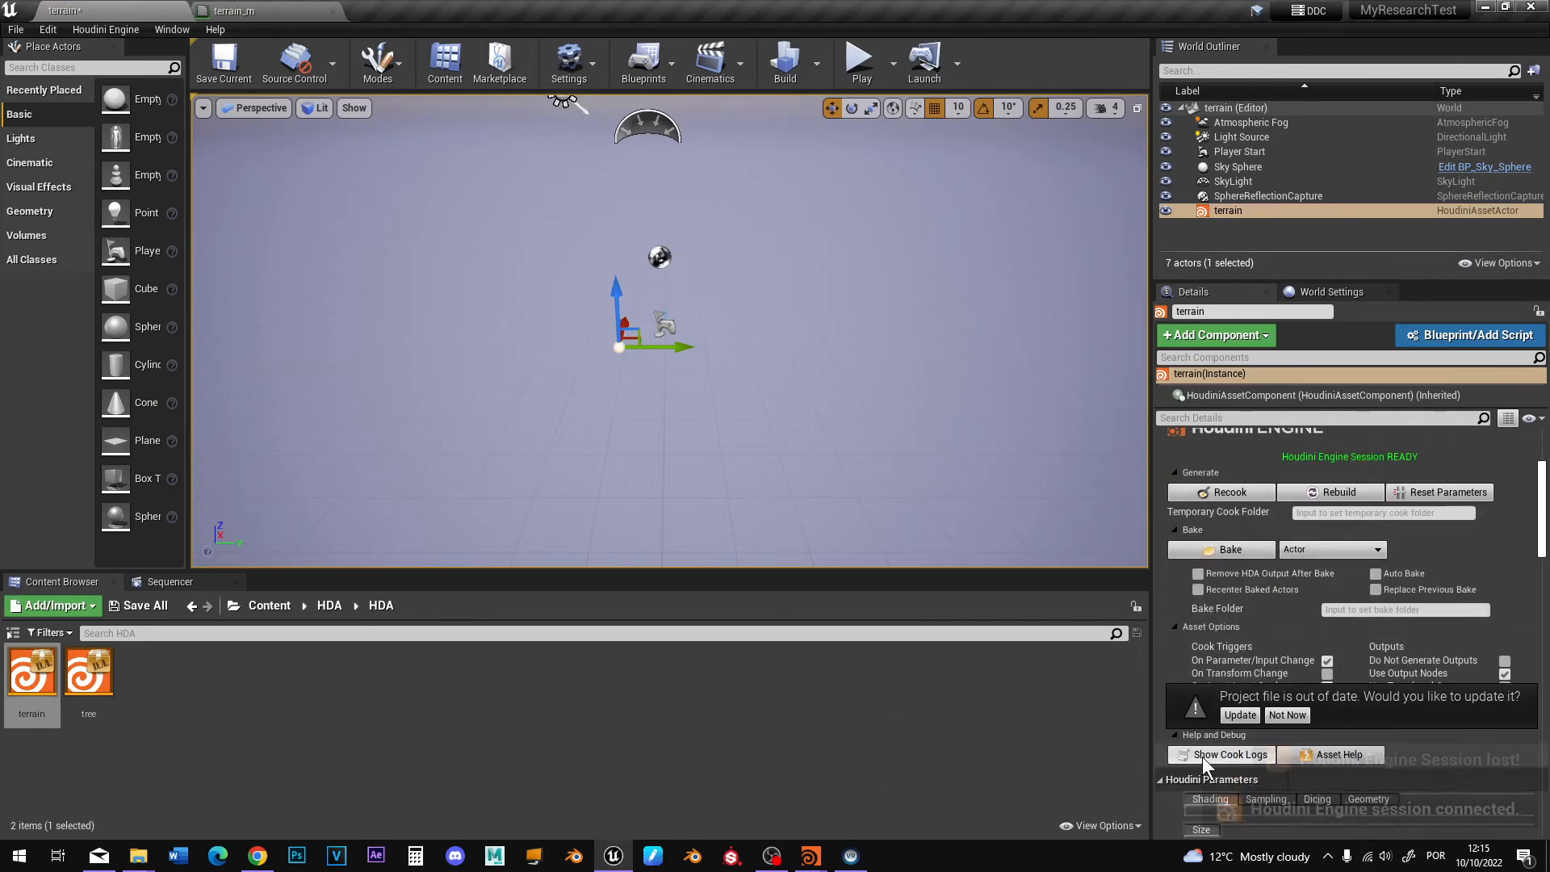
{"action": "scroll", "coordinate": [1203, 758], "scroll_direction": "down", "scroll_amount": 3}
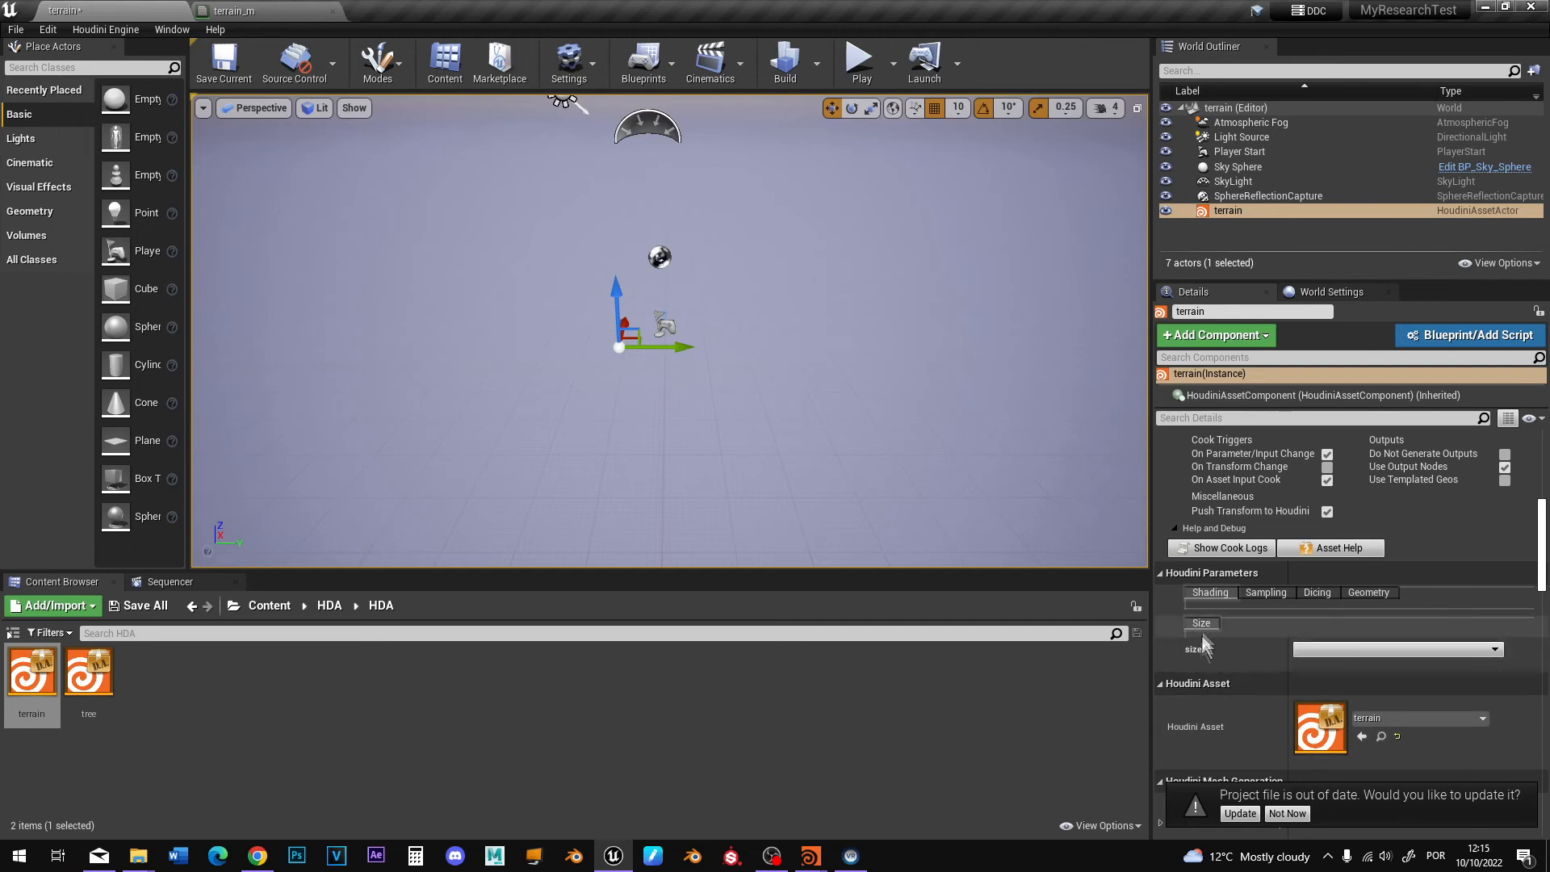
{"action": "left_click", "coordinate": [1319, 651]}
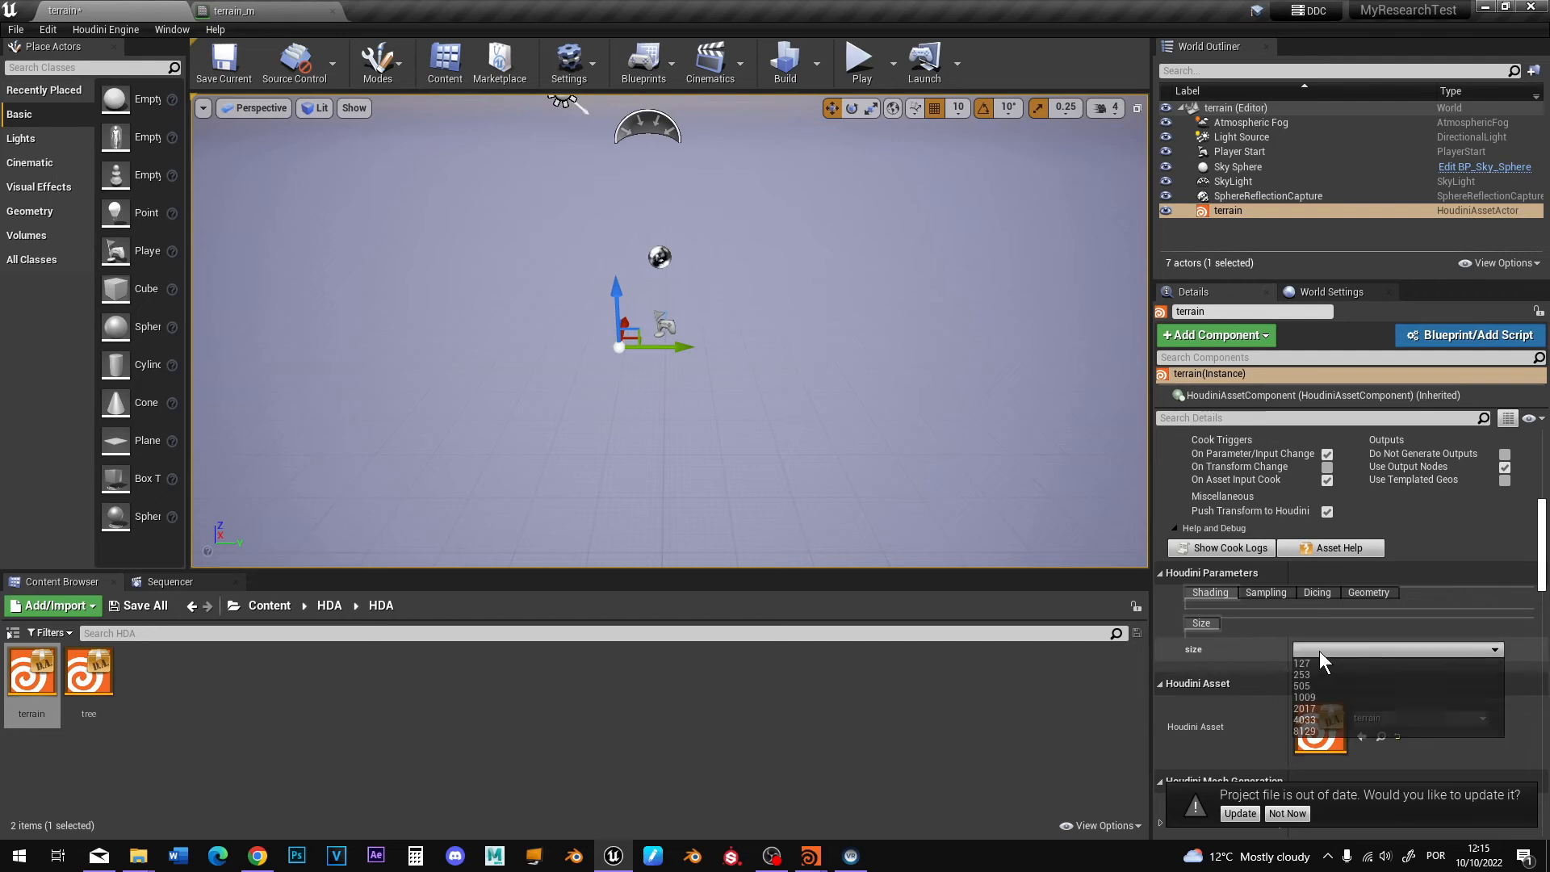
{"action": "left_click", "coordinate": [1321, 707]}
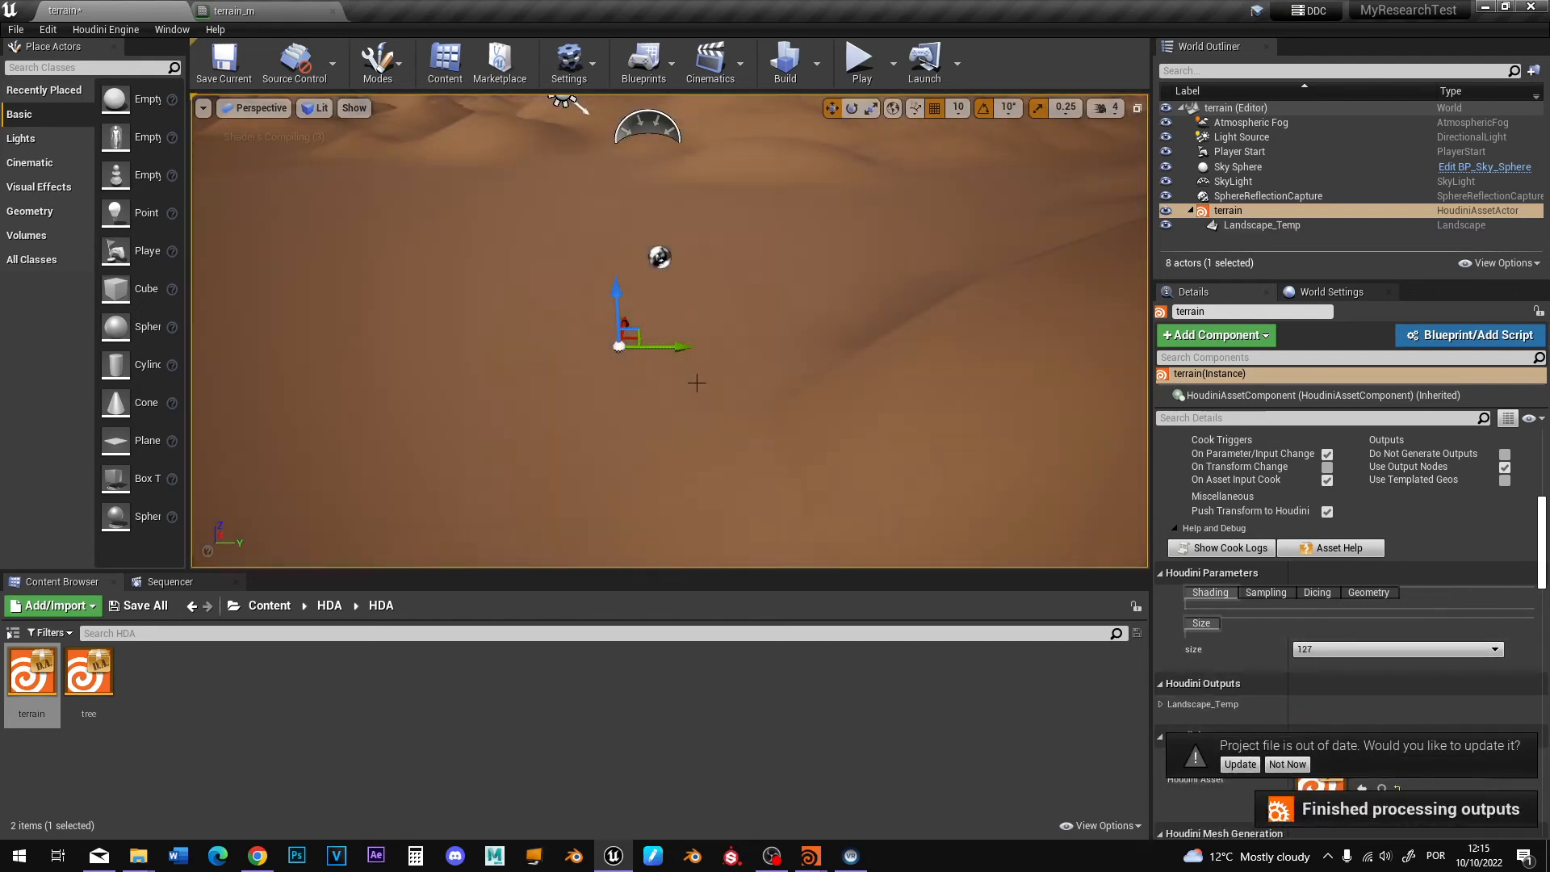
Place the tree Houdini asset on the generated landscape and close the Houdini Console.
{"action": "scroll", "coordinate": [697, 383], "scroll_direction": "down", "scroll_amount": 15}
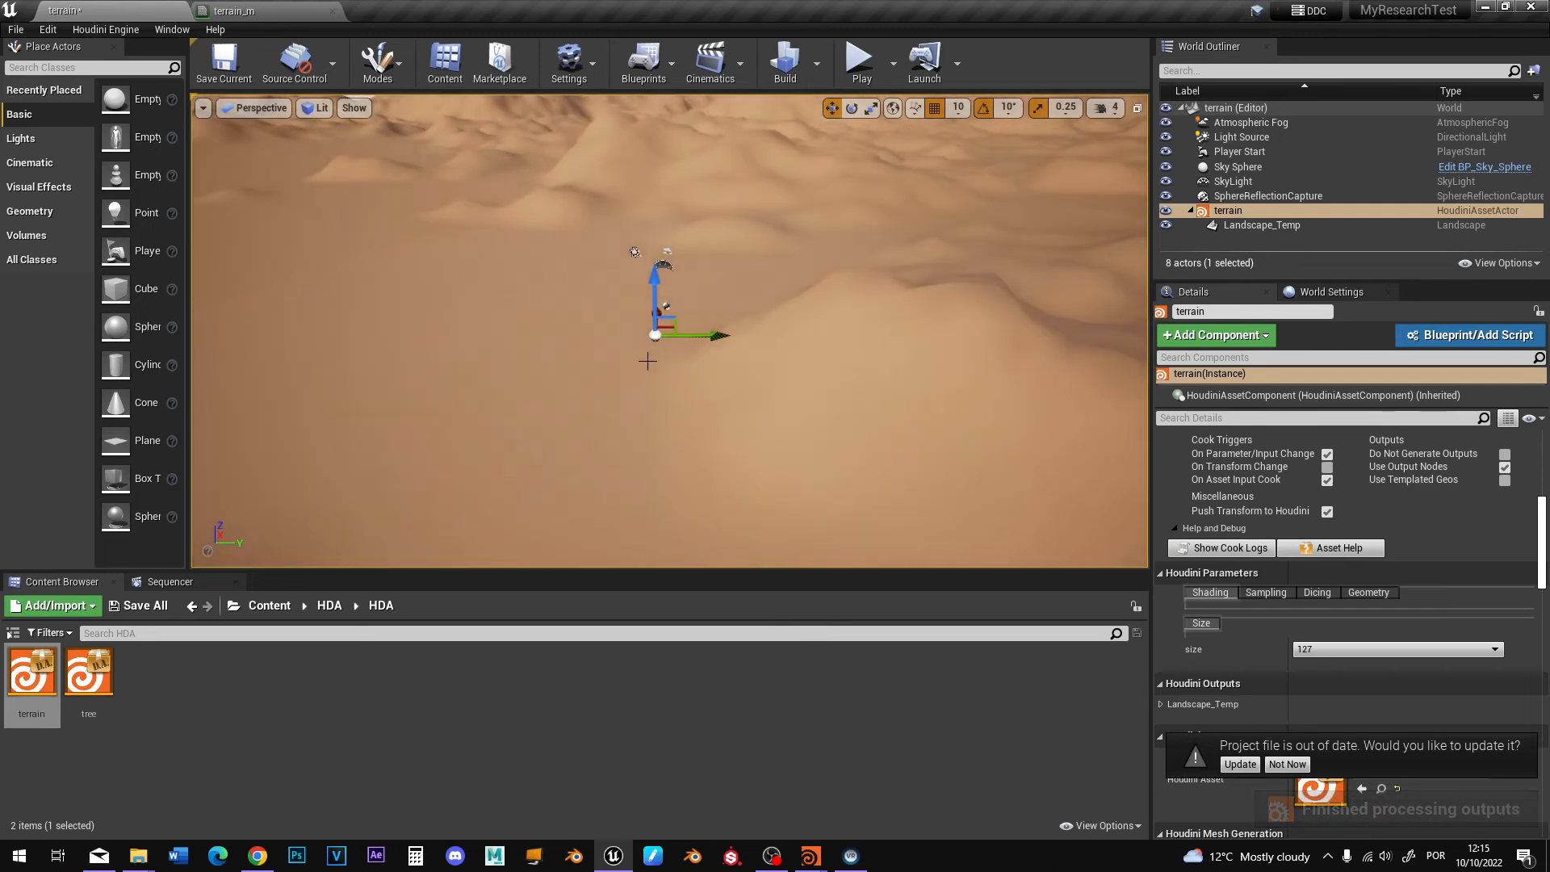
{"action": "scroll", "coordinate": [648, 361], "scroll_direction": "down", "scroll_amount": 5}
{"action": "right_click", "coordinate": [565, 446]}
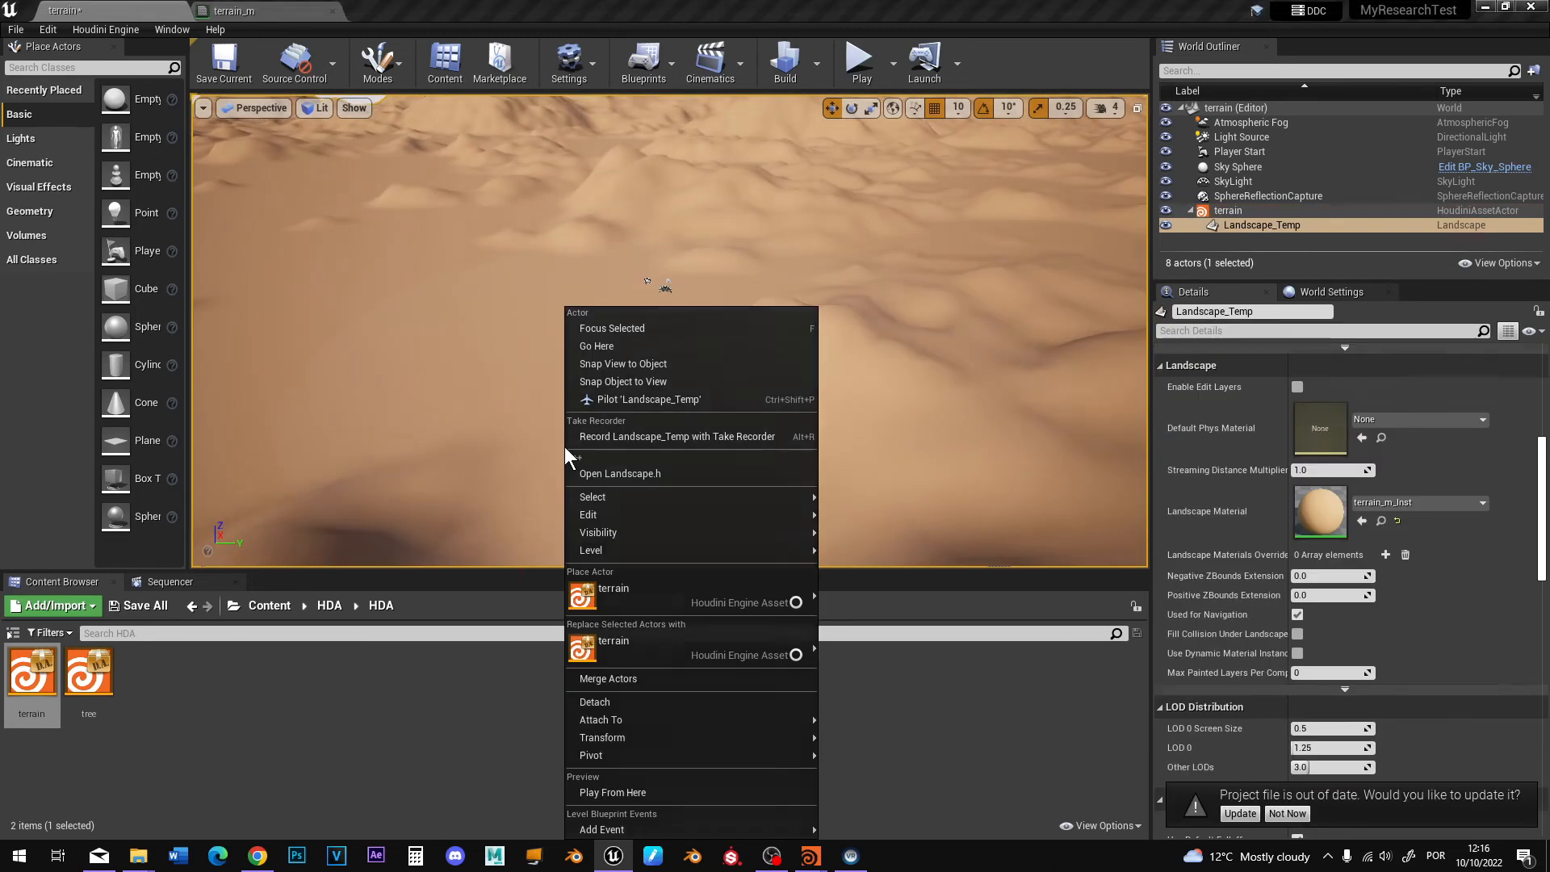
{"action": "left_click", "coordinate": [509, 453]}
{"action": "middle_click_drag", "start_coordinate": [509, 454], "coordinate": [565, 333]}
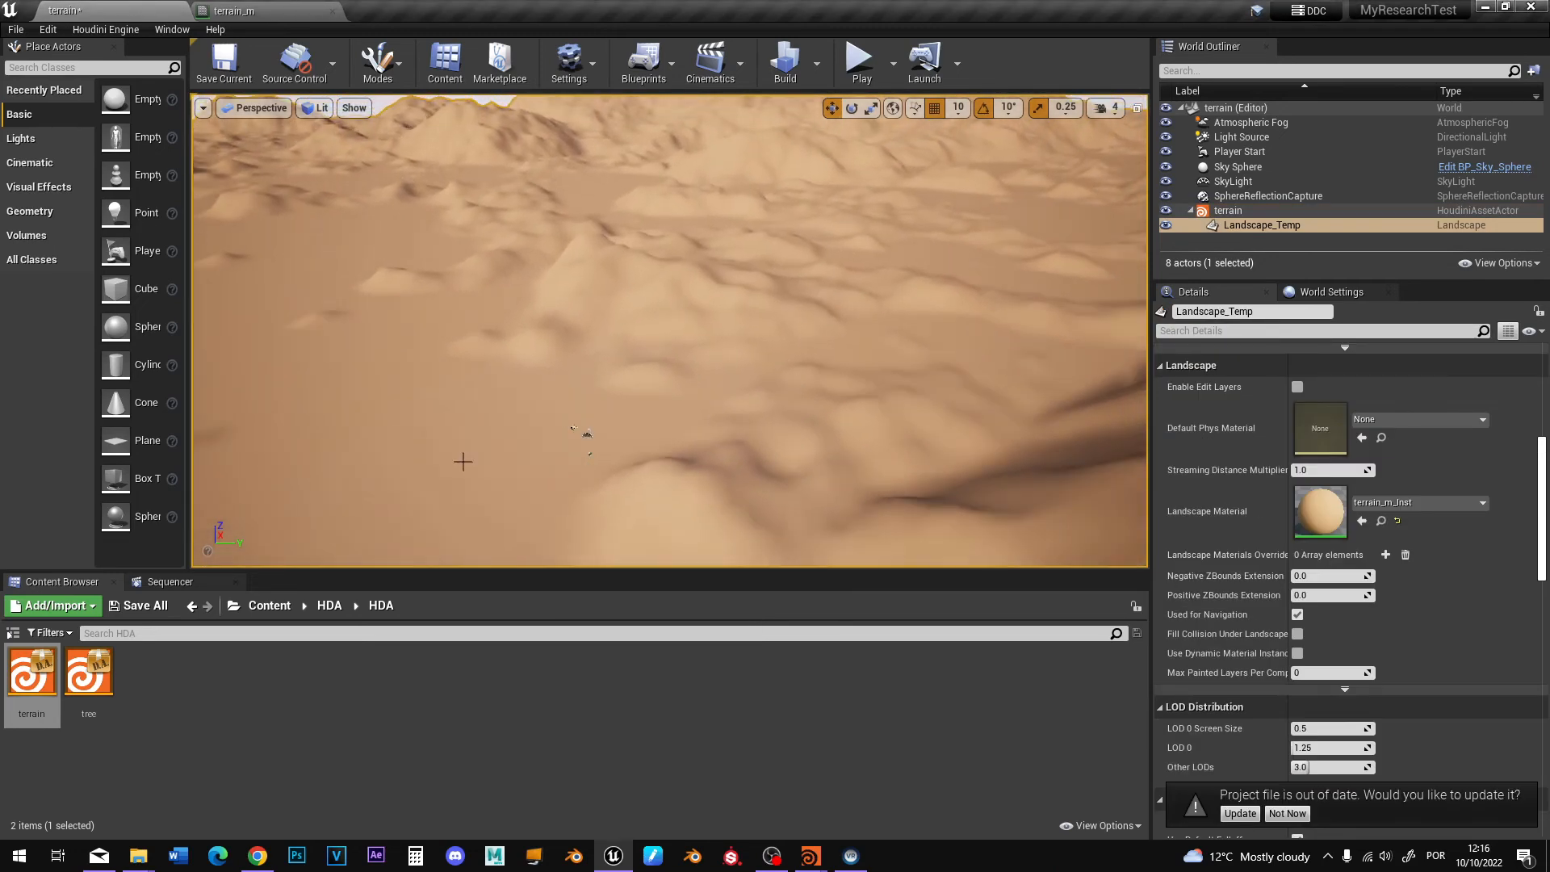
{"action": "right_click_drag", "start_coordinate": [474, 387], "coordinate": [1131, 343]}
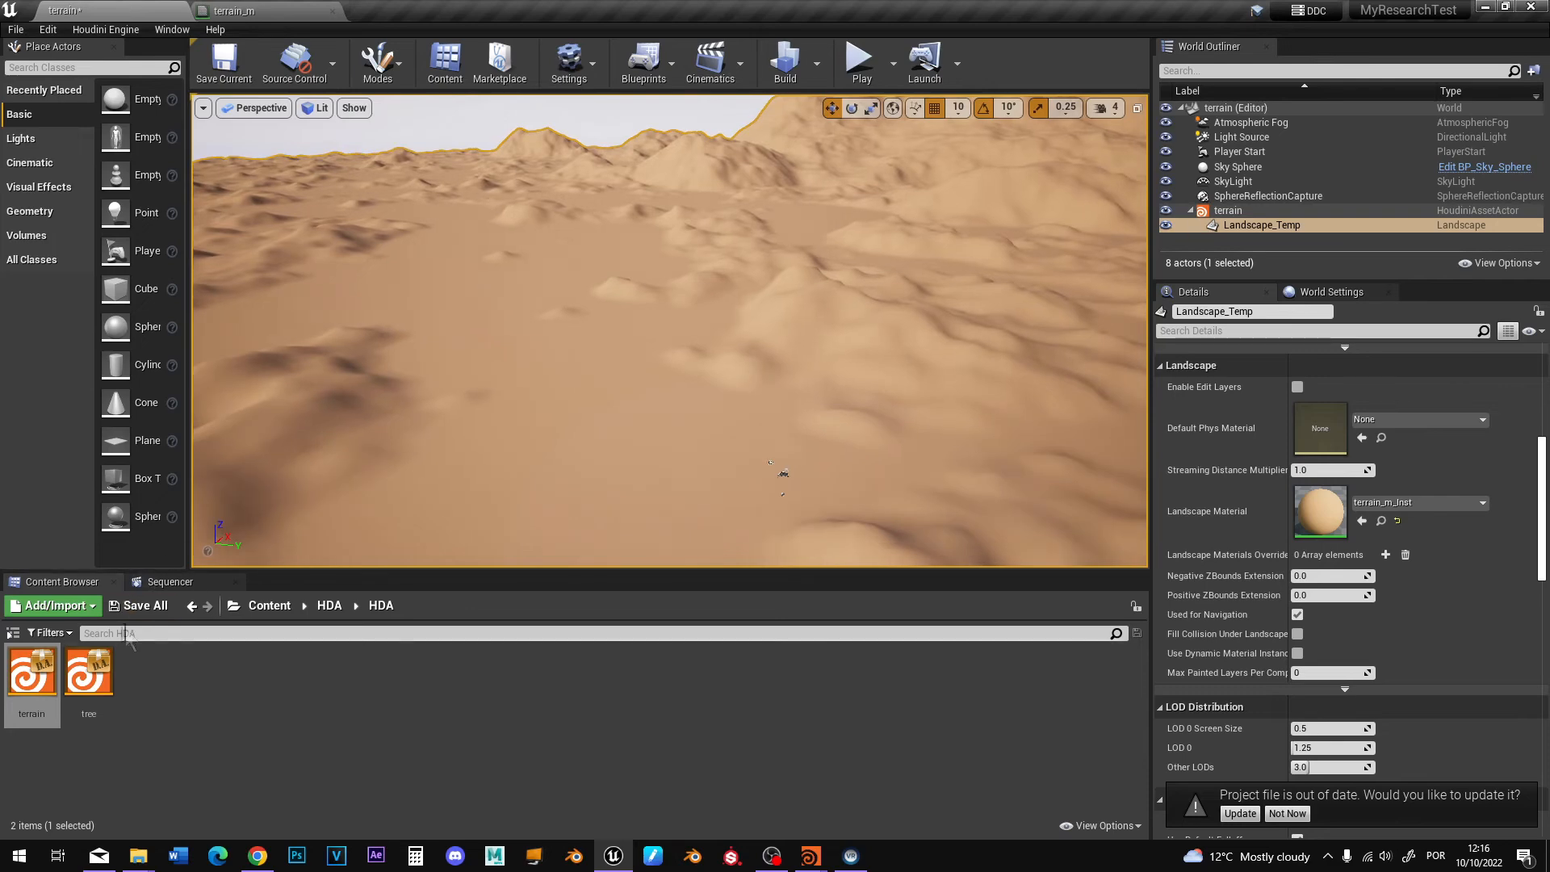
{"action": "left_click_drag", "start_coordinate": [89, 674], "coordinate": [596, 413]}
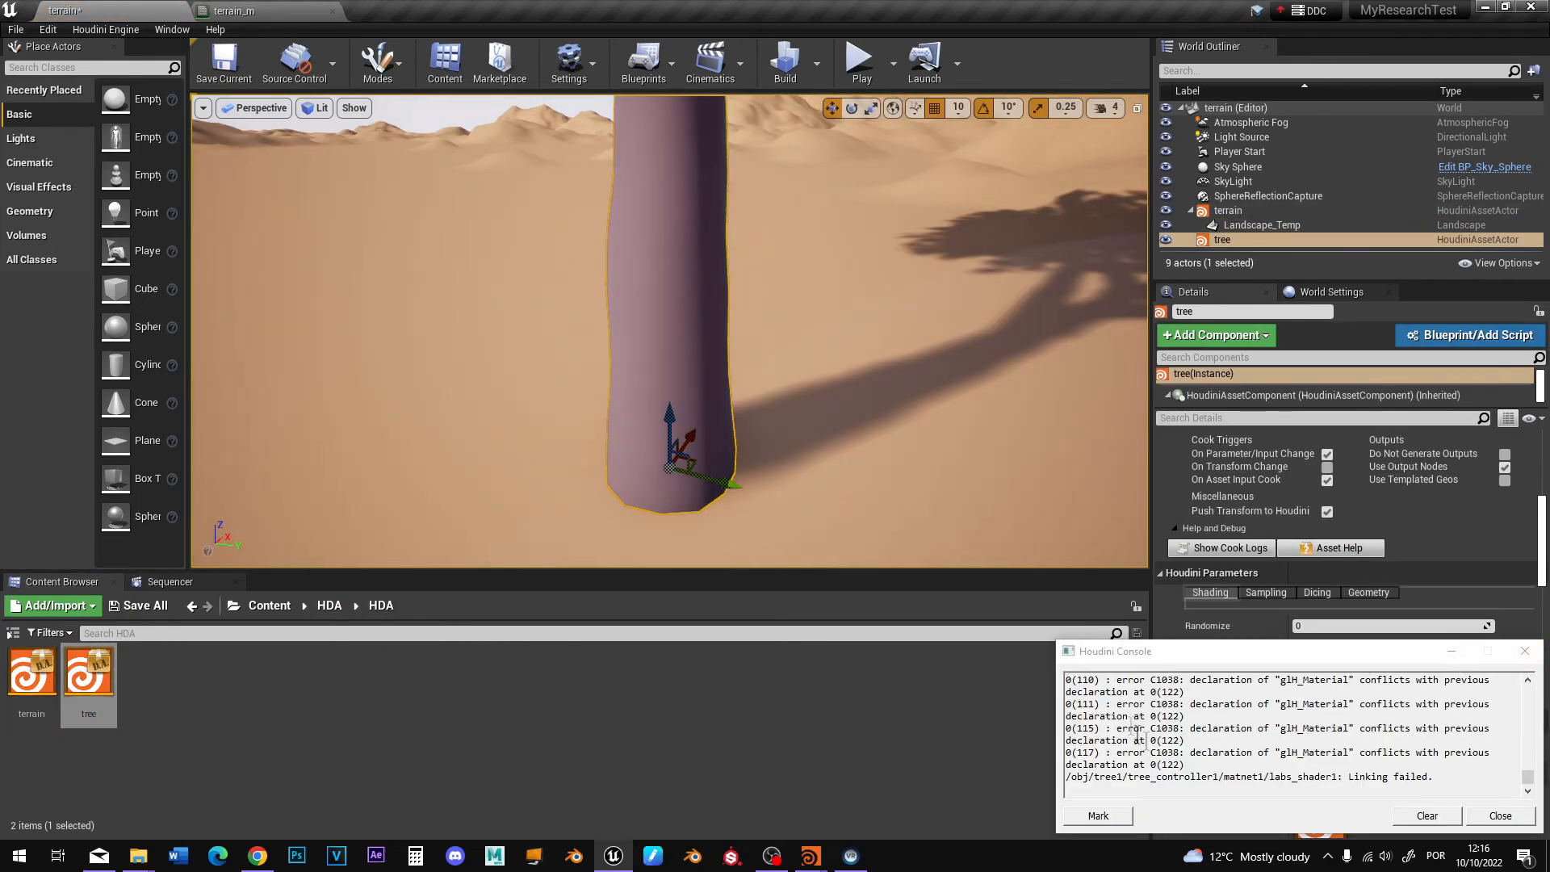
{"action": "left_click_drag", "start_coordinate": [1133, 777], "coordinate": [1258, 777]}
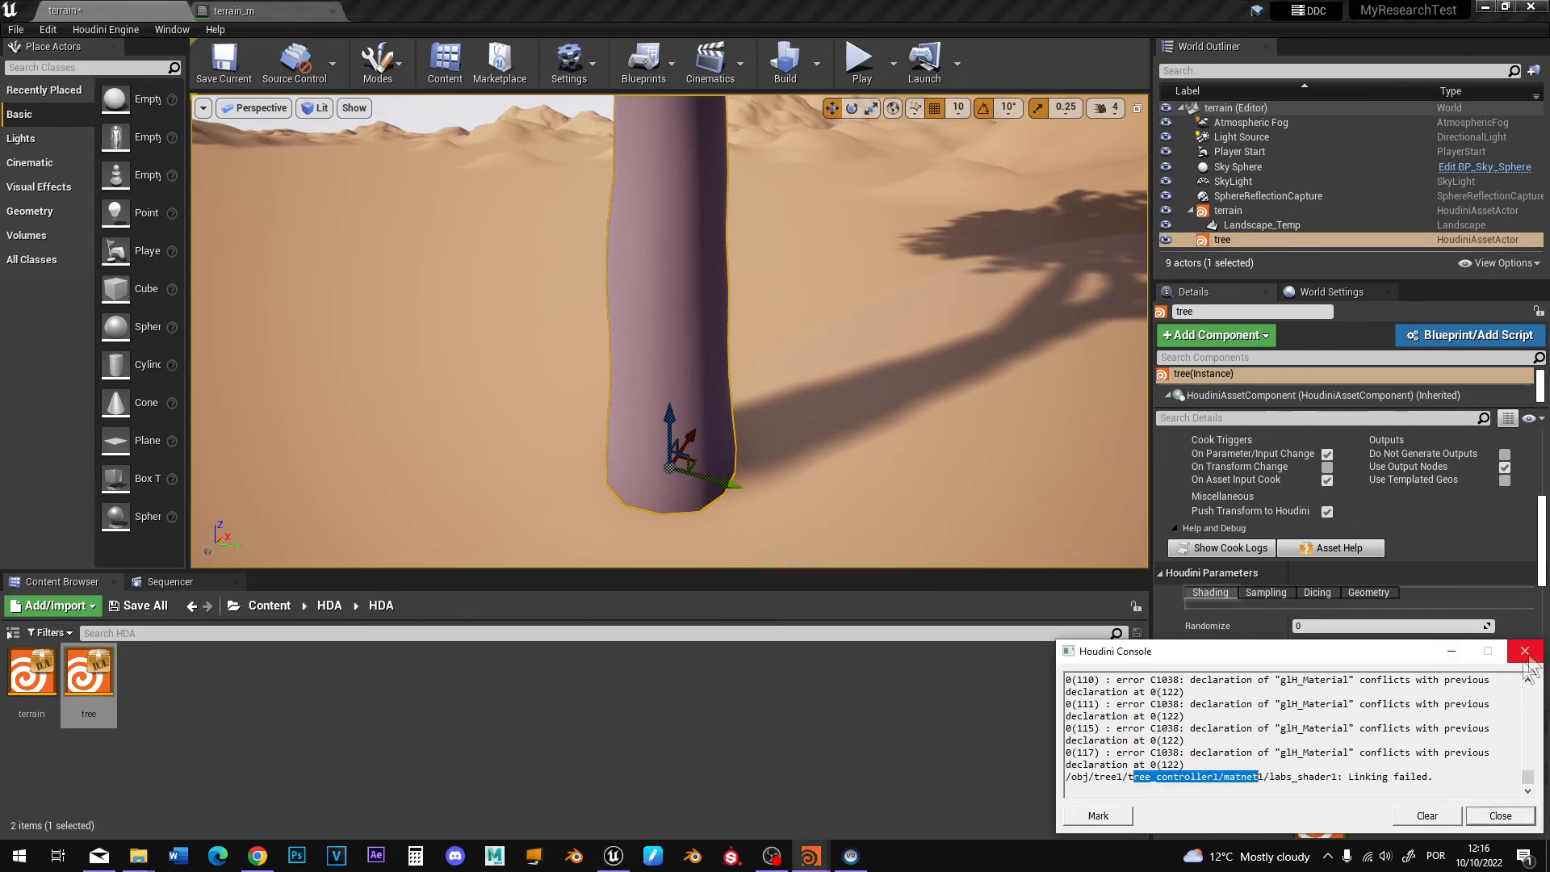
{"action": "left_click", "coordinate": [1524, 651]}
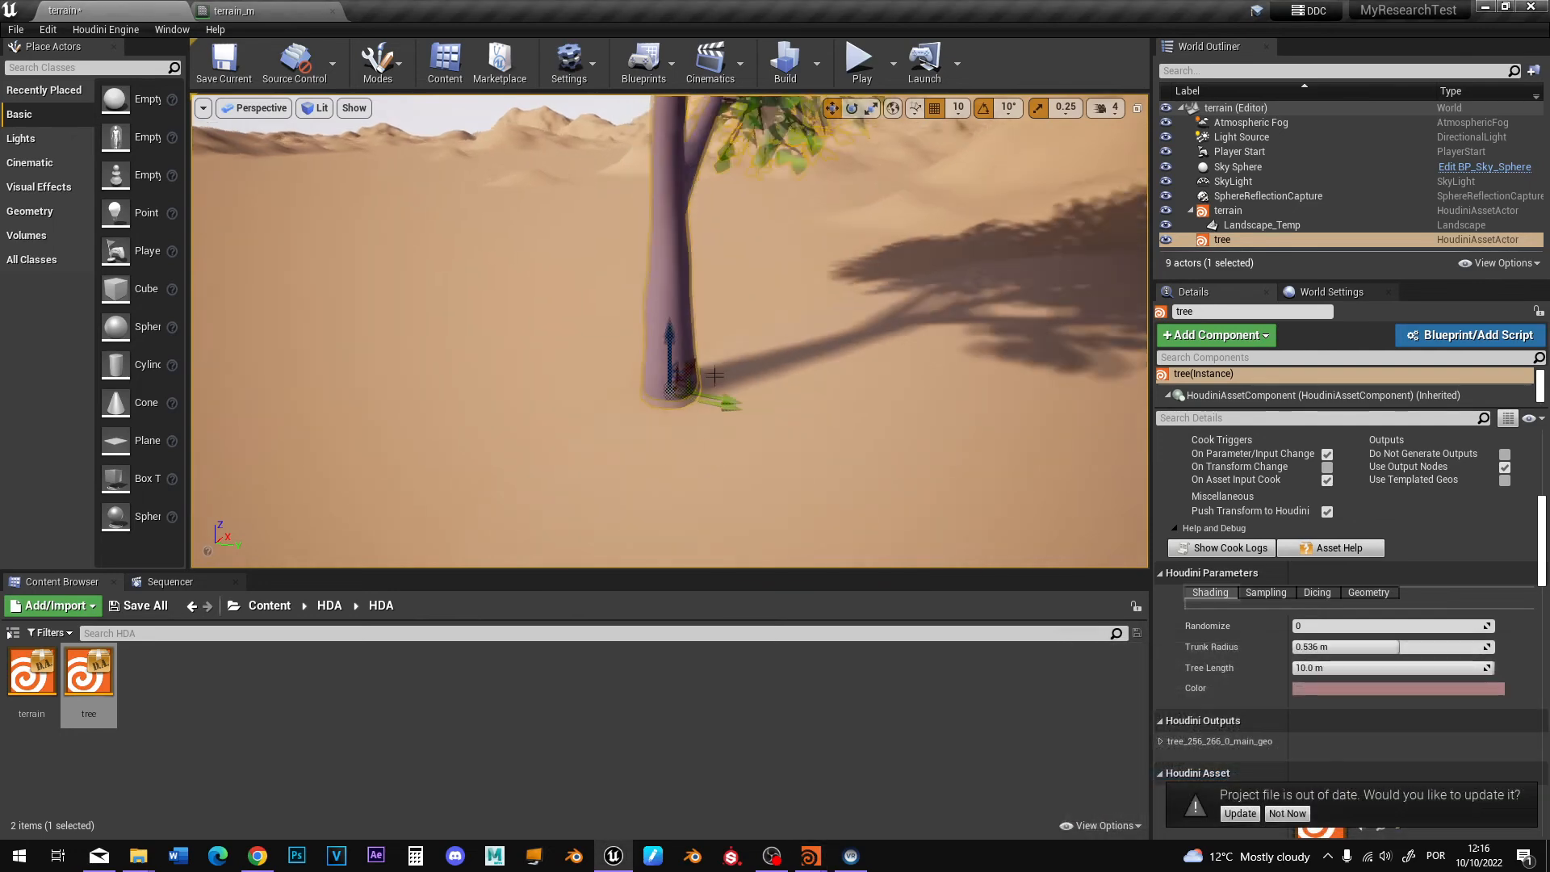
Examine the placed tree's trunk, branches and foliage against the landscape.
{"action": "right_click_drag", "start_coordinate": [705, 410], "coordinate": [646, 407]}
{"action": "left_click", "coordinate": [928, 469]}
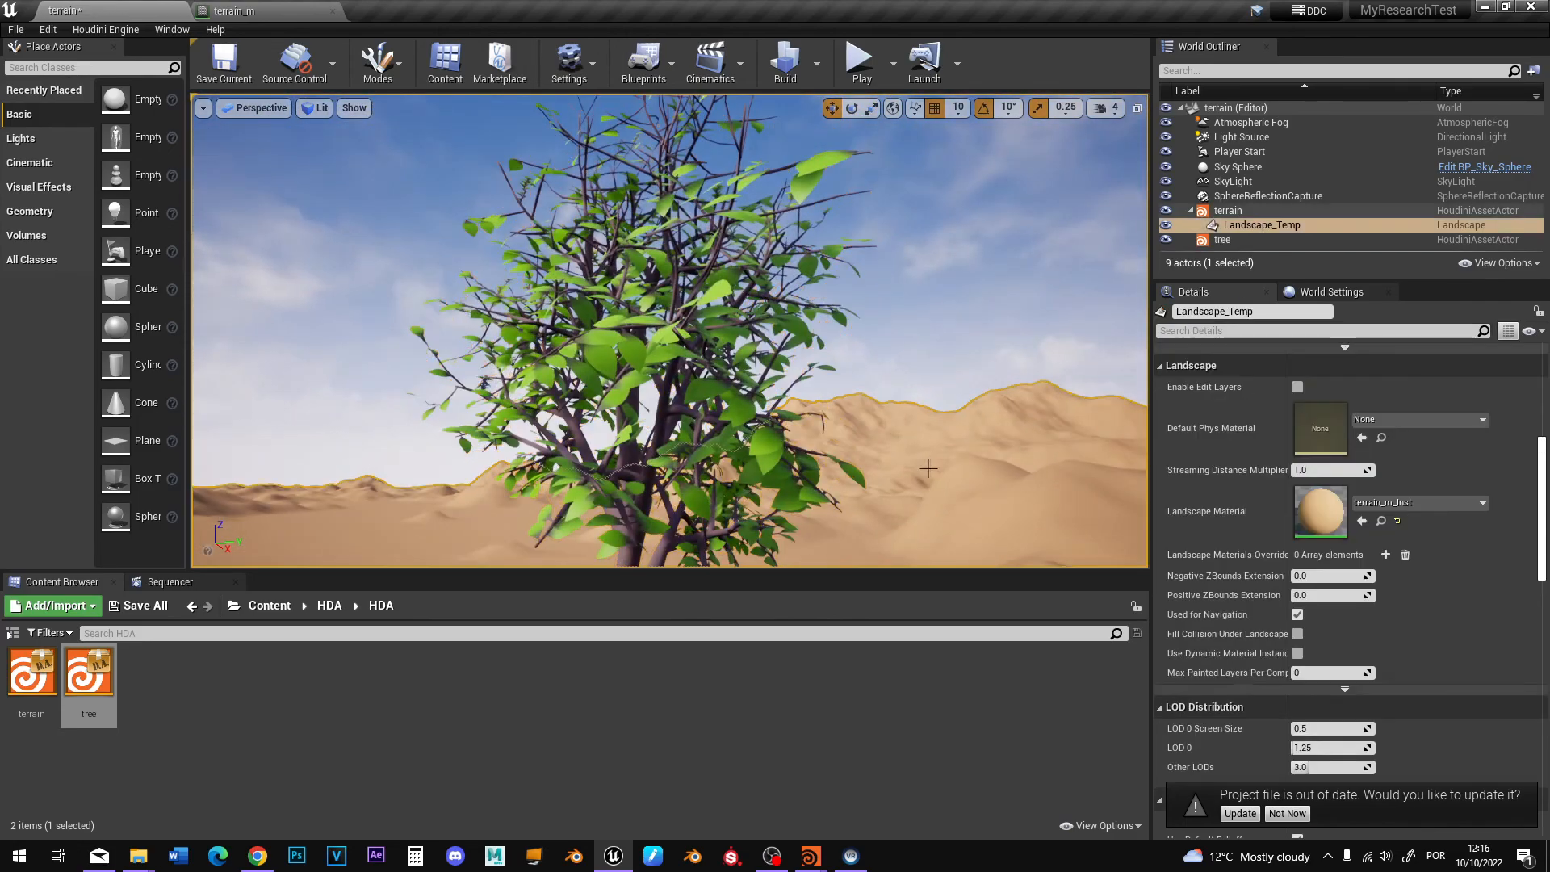
{"action": "scroll", "coordinate": [912, 462], "scroll_direction": "down", "scroll_amount": 4}
{"action": "scroll", "coordinate": [895, 454], "scroll_direction": "down", "scroll_amount": 1}
{"action": "right_click_drag", "start_coordinate": [719, 508], "coordinate": [727, 553]}
{"action": "right_click_drag", "start_coordinate": [773, 473], "coordinate": [797, 500]}
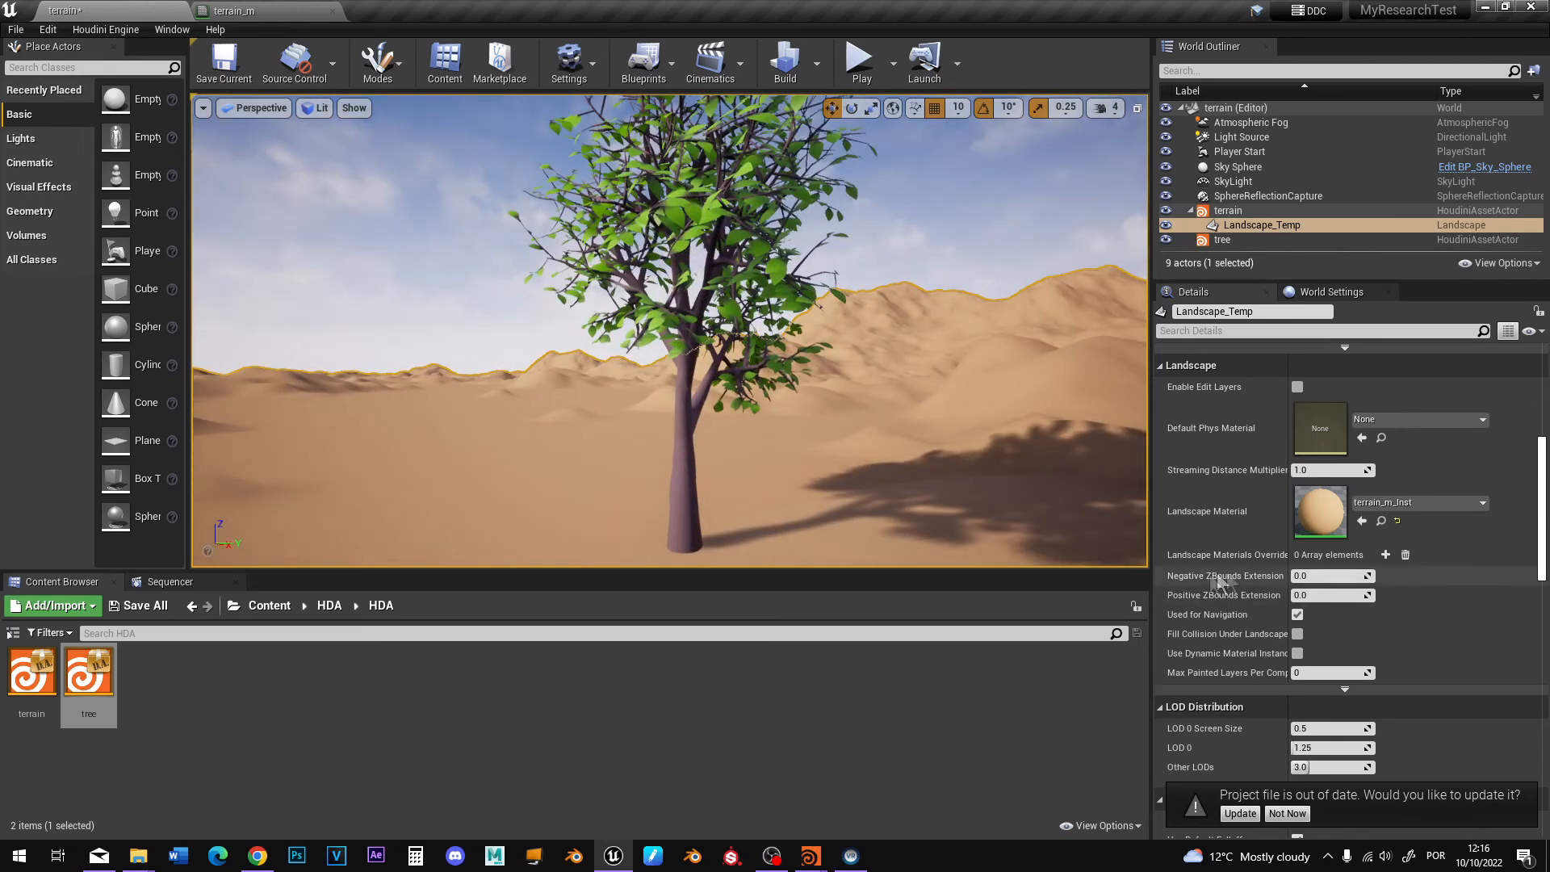
{"action": "scroll", "coordinate": [1336, 555], "scroll_direction": "up", "scroll_amount": 2}
Select the placed tree and set its Randomize to 73 and Trunk Radius to about 0.07 m.
{"action": "left_click", "coordinate": [827, 335]}
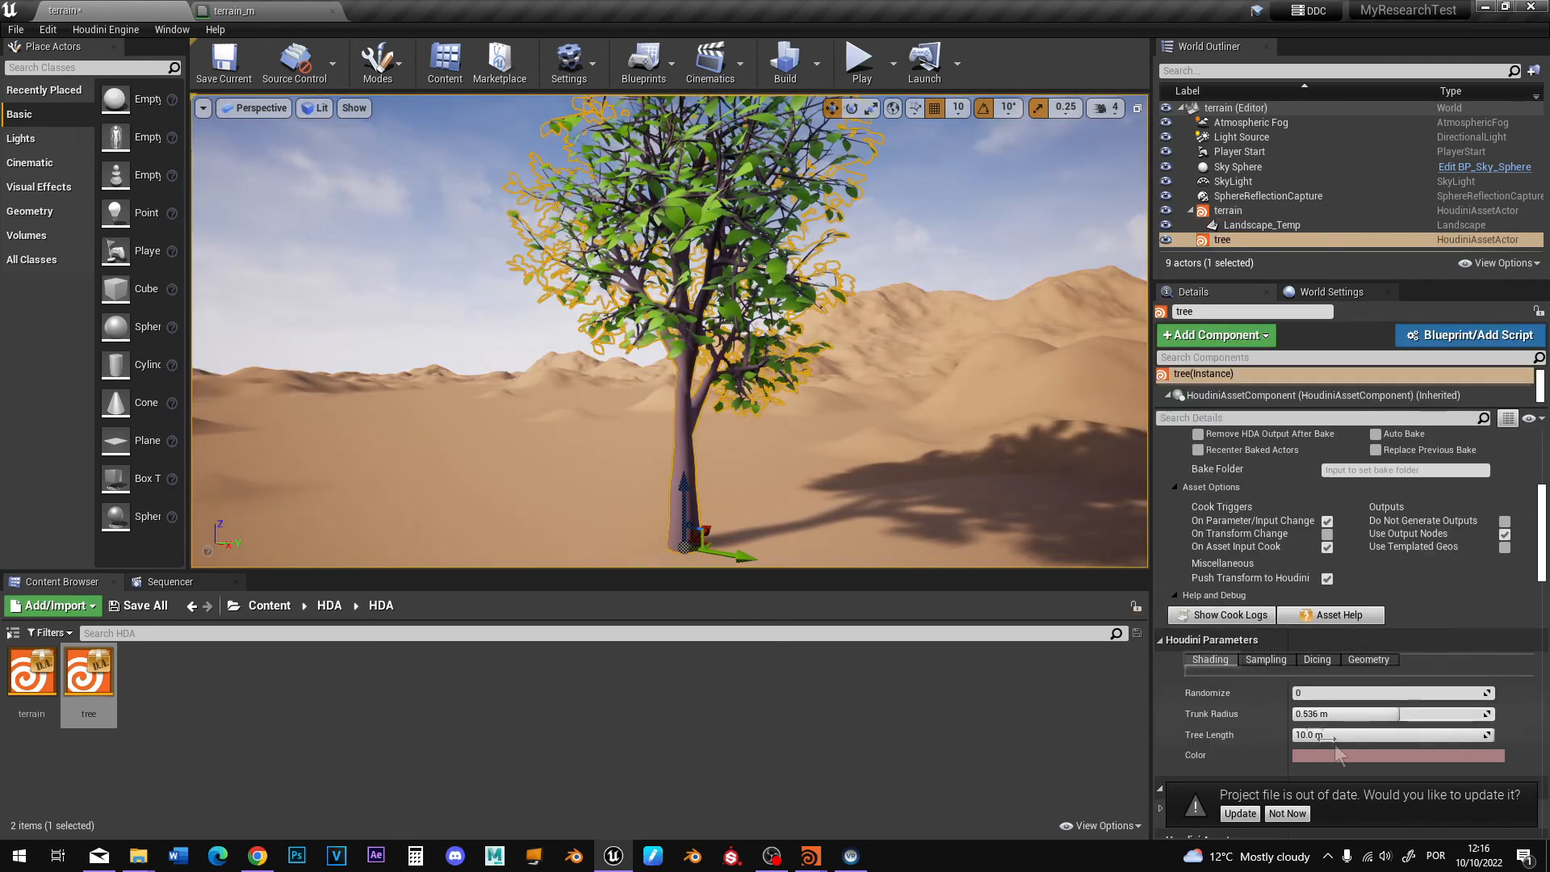
{"action": "left_click", "coordinate": [1283, 814]}
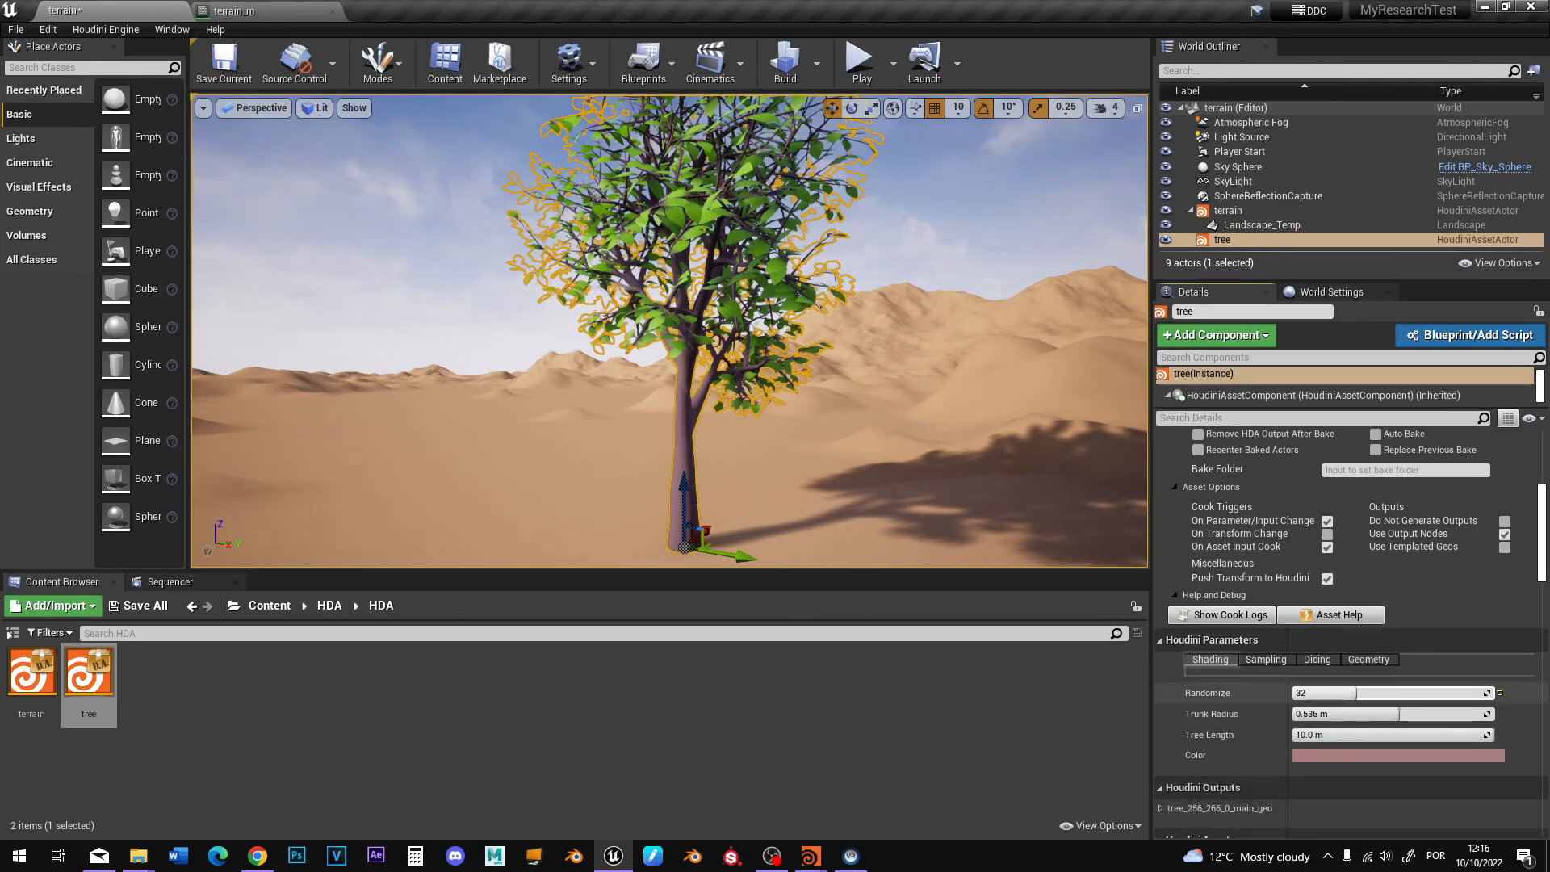
{"action": "left_click_drag", "start_coordinate": [1355, 696], "coordinate": [1404, 693]}
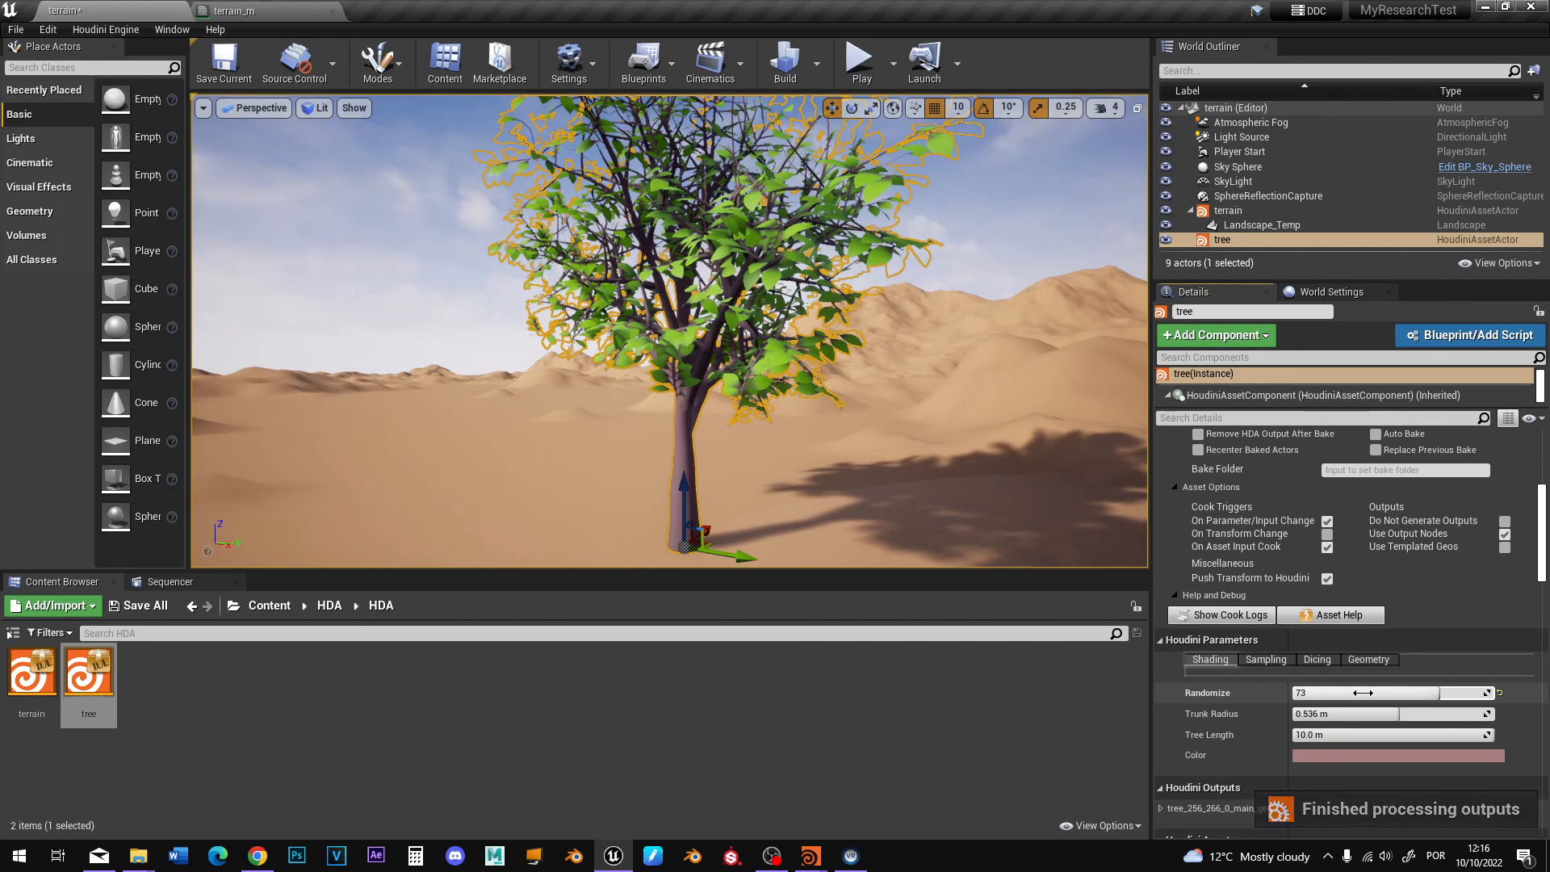
{"action": "left_click_drag", "start_coordinate": [1387, 714], "coordinate": [1328, 714]}
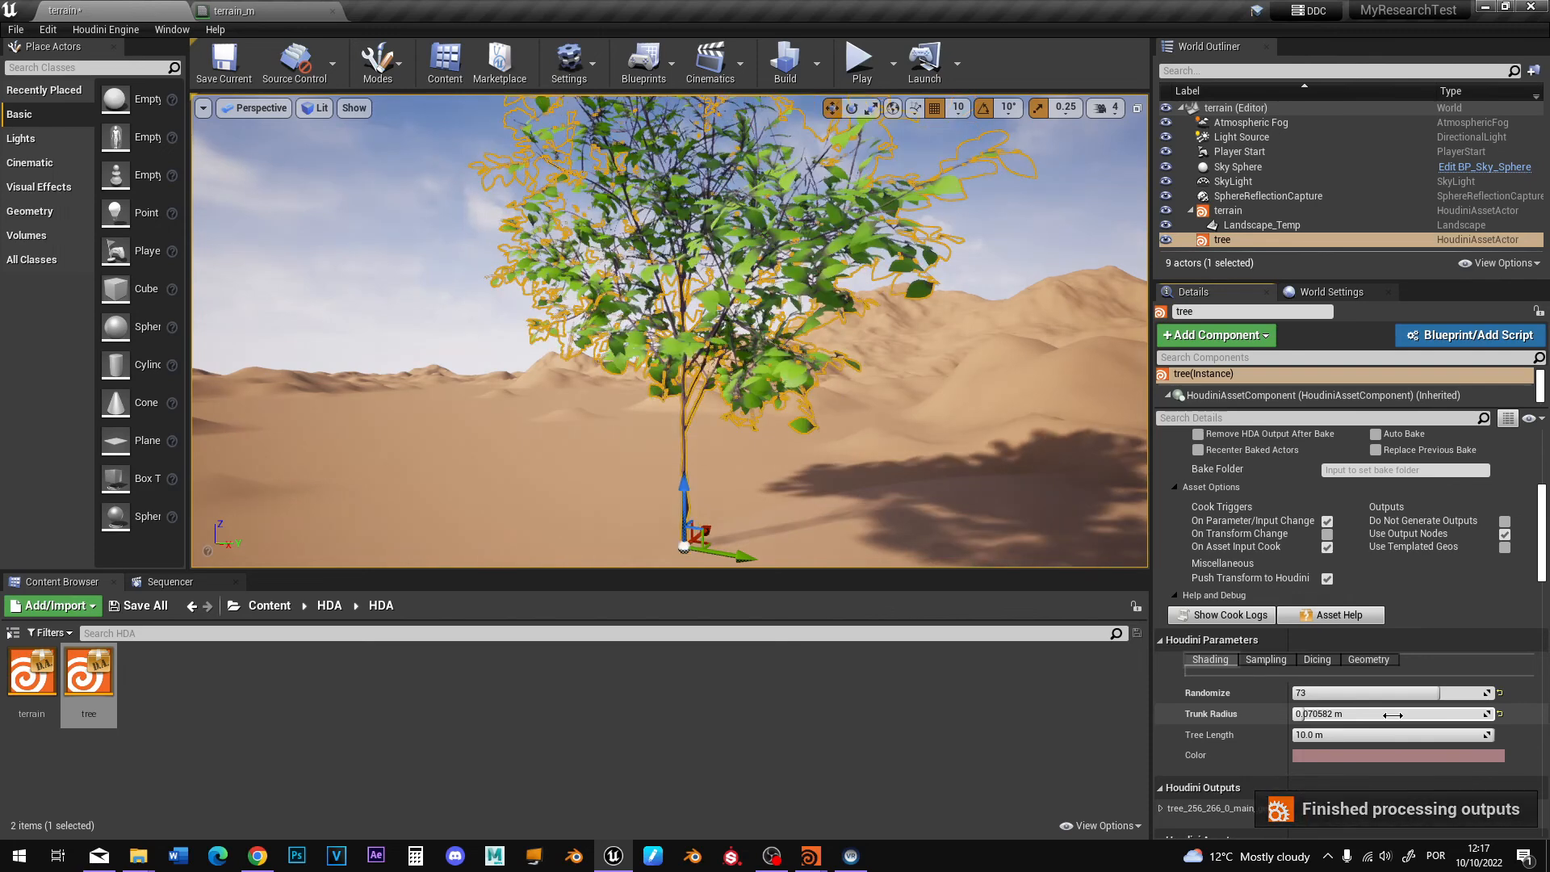
Set the tree's Trunk Radius to about 0.46 m, and try a Tree Length of about 4.27 m before restoring 10 m.
{"action": "left_click_drag", "start_coordinate": [1304, 714], "coordinate": [1346, 714]}
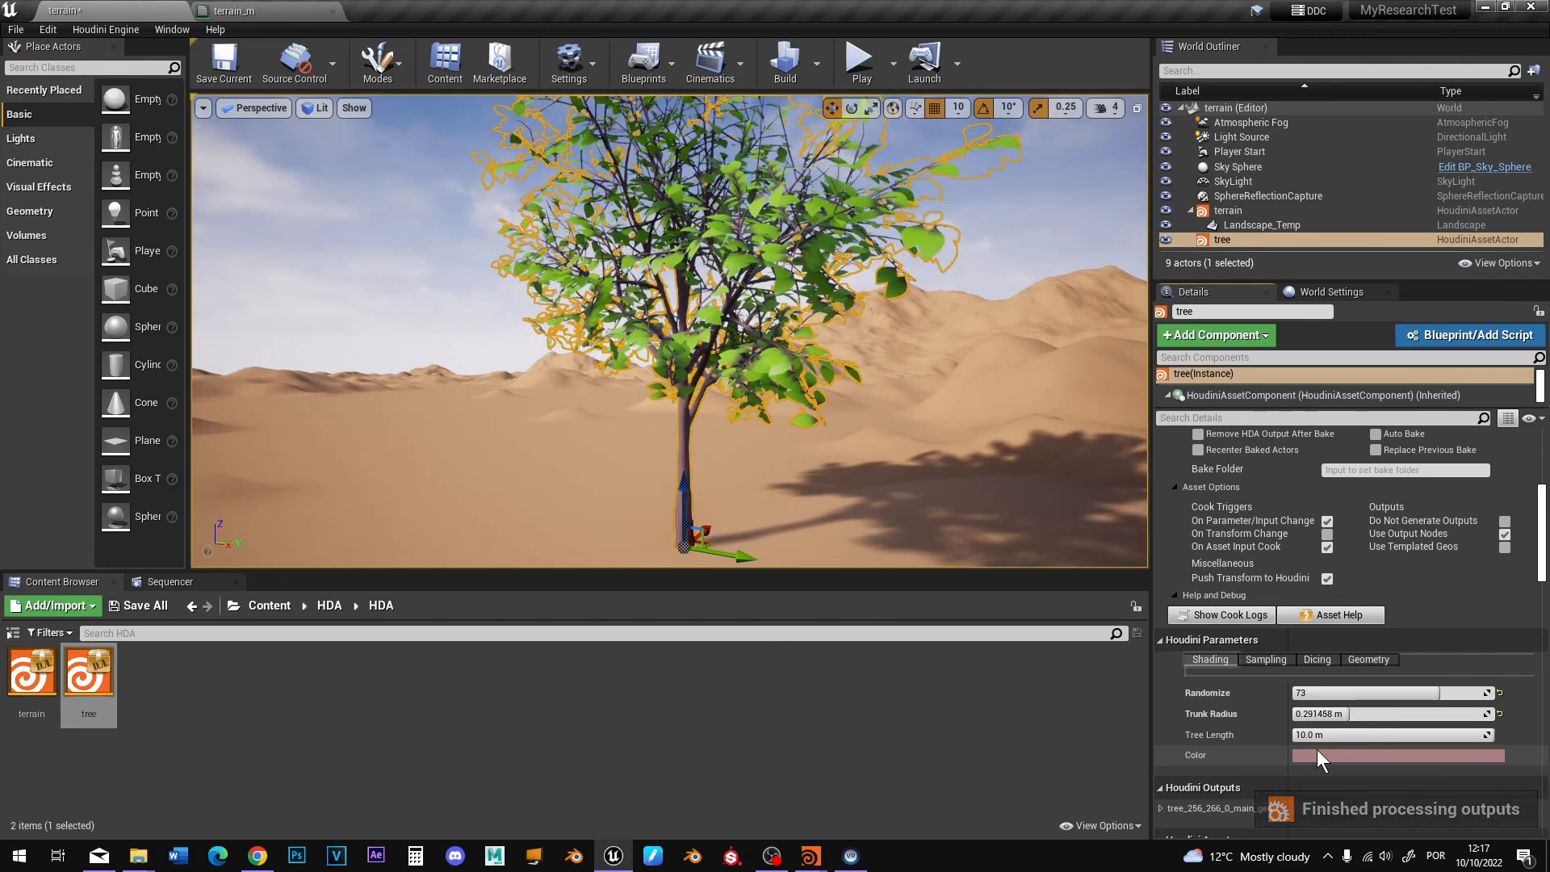
{"action": "left_click_drag", "start_coordinate": [1300, 735], "coordinate": [1277, 735]}
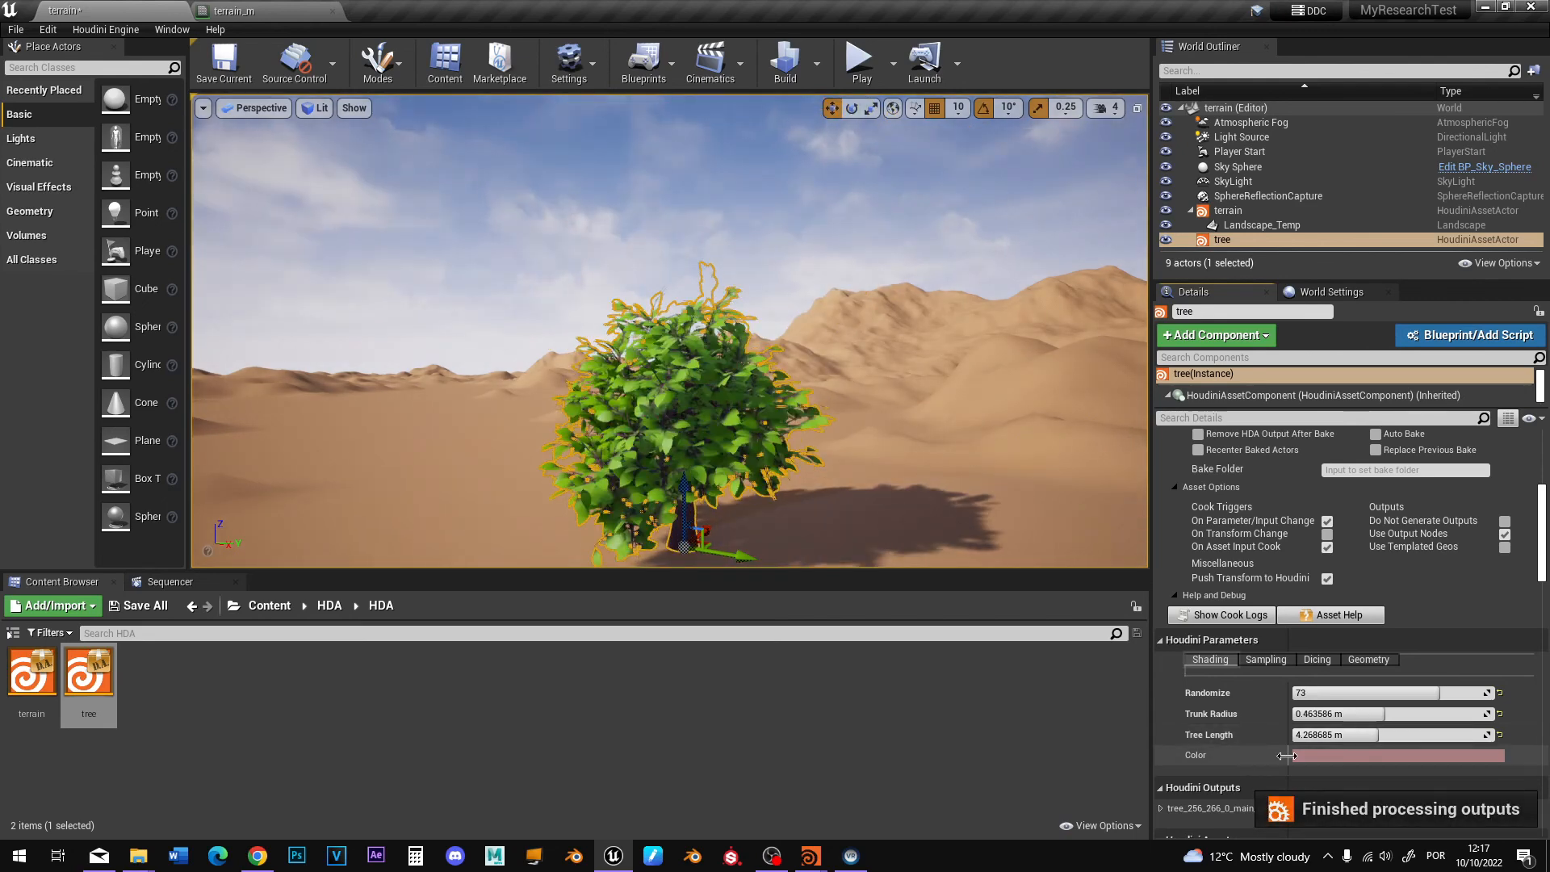
{"action": "left_click_drag", "start_coordinate": [1375, 735], "coordinate": [1494, 735]}
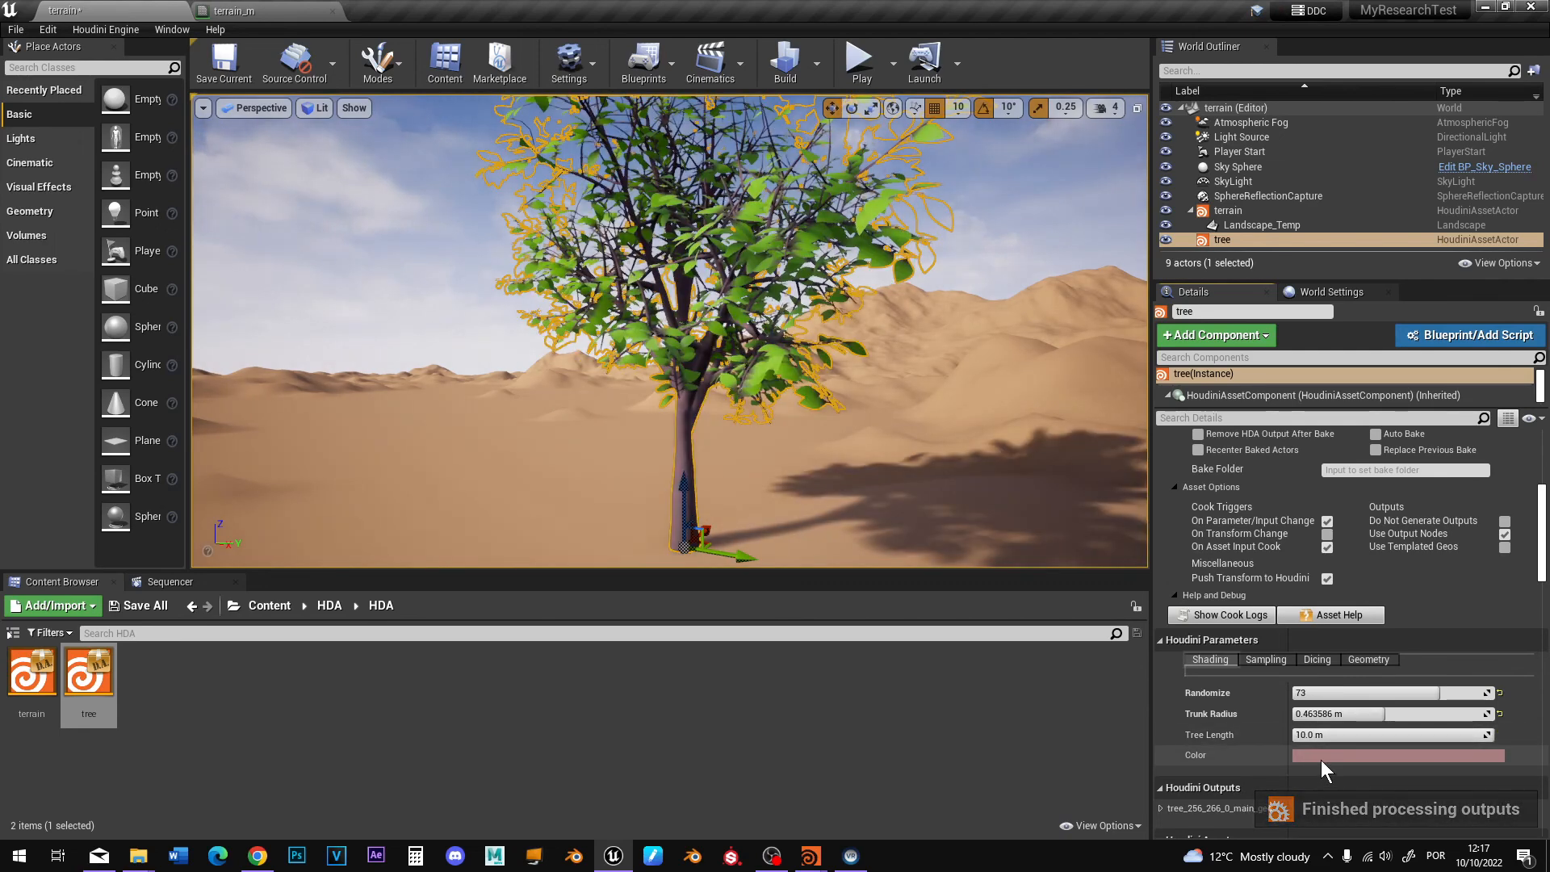
Change the tree's Color parameter to a saturated purple-magenta, hex sRGB A7009EFF.
{"action": "left_click", "coordinate": [1325, 754]}
{"action": "left_click", "coordinate": [1119, 481]}
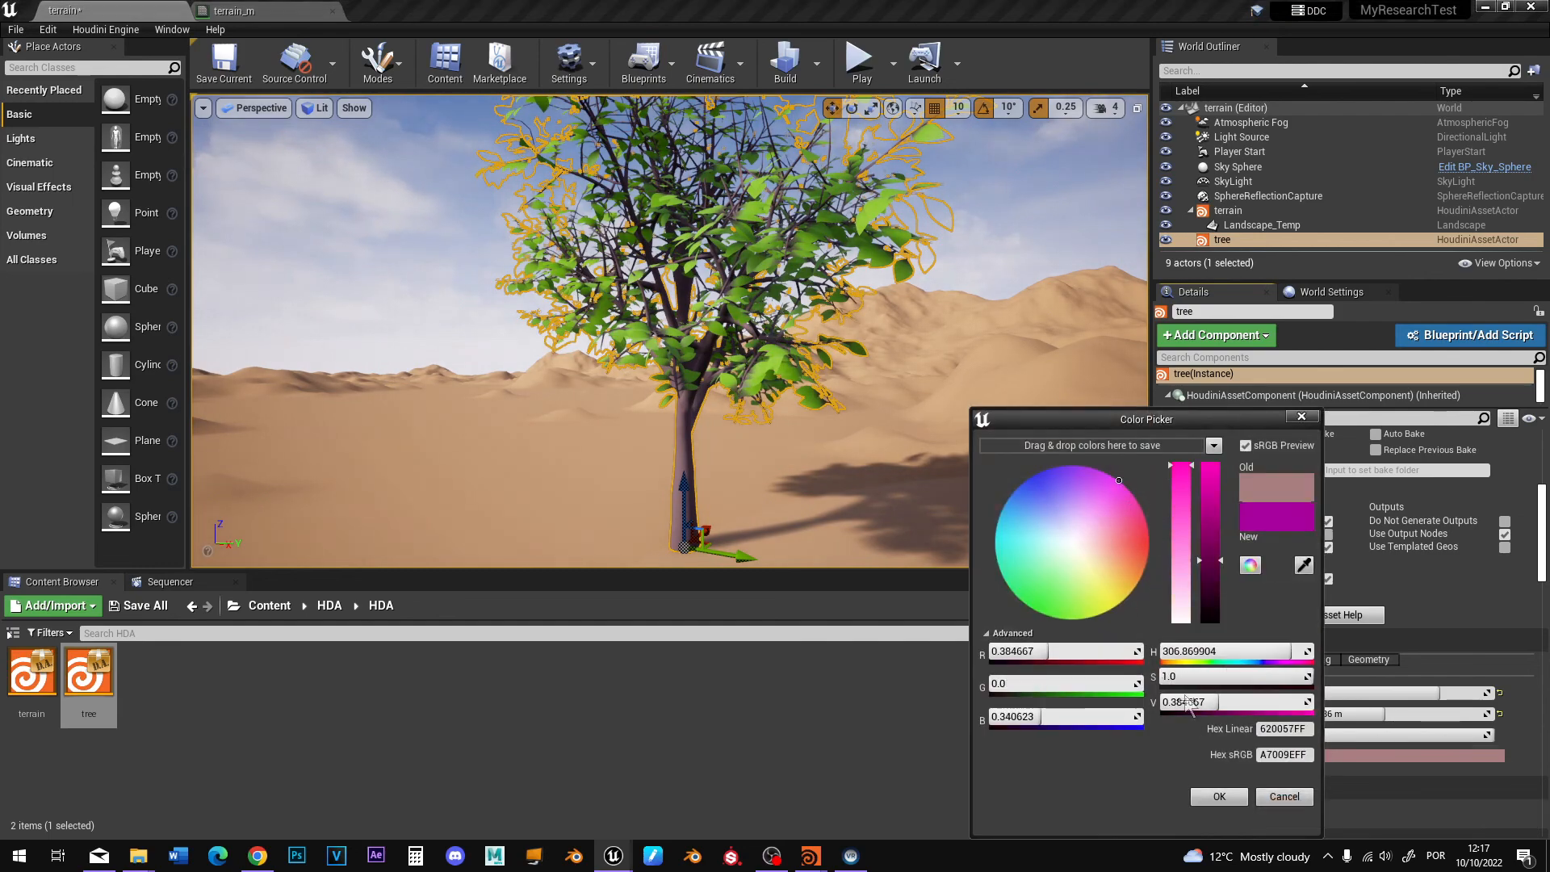
{"action": "left_click", "coordinate": [1221, 796]}
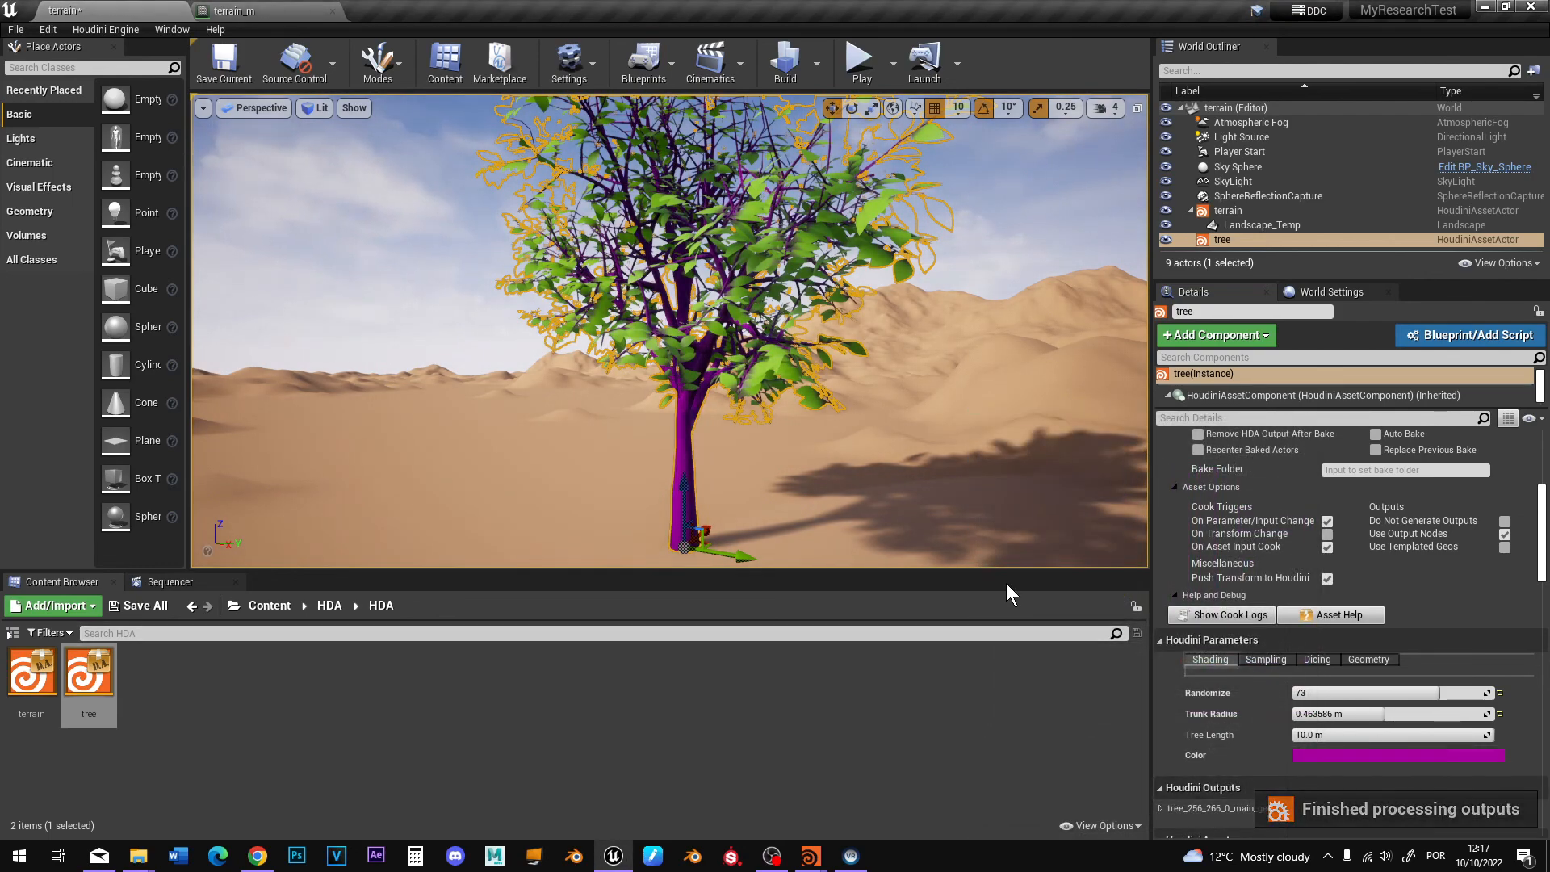
Place a second tree Houdini asset on the landscape beside the purple-trunked tree and set its Randomize to 74.
{"action": "mouse_move", "coordinate": [840, 486]}
{"action": "left_mouse_down"}
{"action": "mouse_move", "coordinate": [838, 473]}
{"action": "mouse_move", "coordinate": [775, 487]}
{"action": "mouse_move", "coordinate": [811, 487]}
{"action": "left_mouse_up"}
{"action": "middle_click_drag", "start_coordinate": [789, 445], "coordinate": [809, 475]}
{"action": "right_click", "coordinate": [788, 445]}
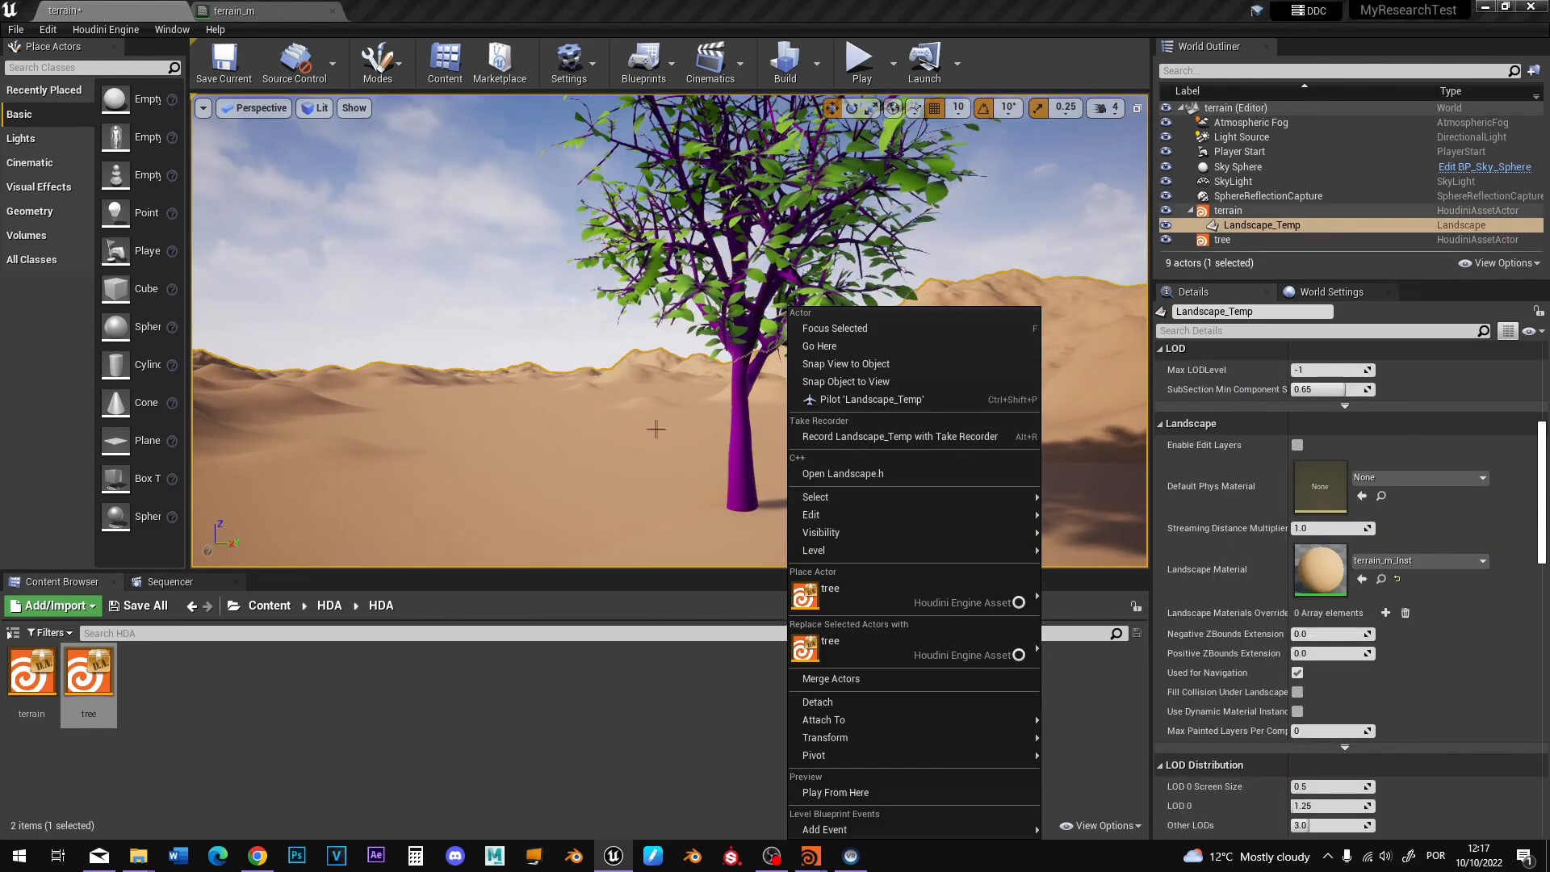
{"action": "left_click", "coordinate": [655, 429]}
{"action": "right_click_drag", "start_coordinate": [637, 440], "coordinate": [574, 457]}
{"action": "scroll", "coordinate": [664, 467], "scroll_direction": "down", "scroll_amount": 5}
{"action": "left_click_drag", "start_coordinate": [89, 679], "coordinate": [325, 464]}
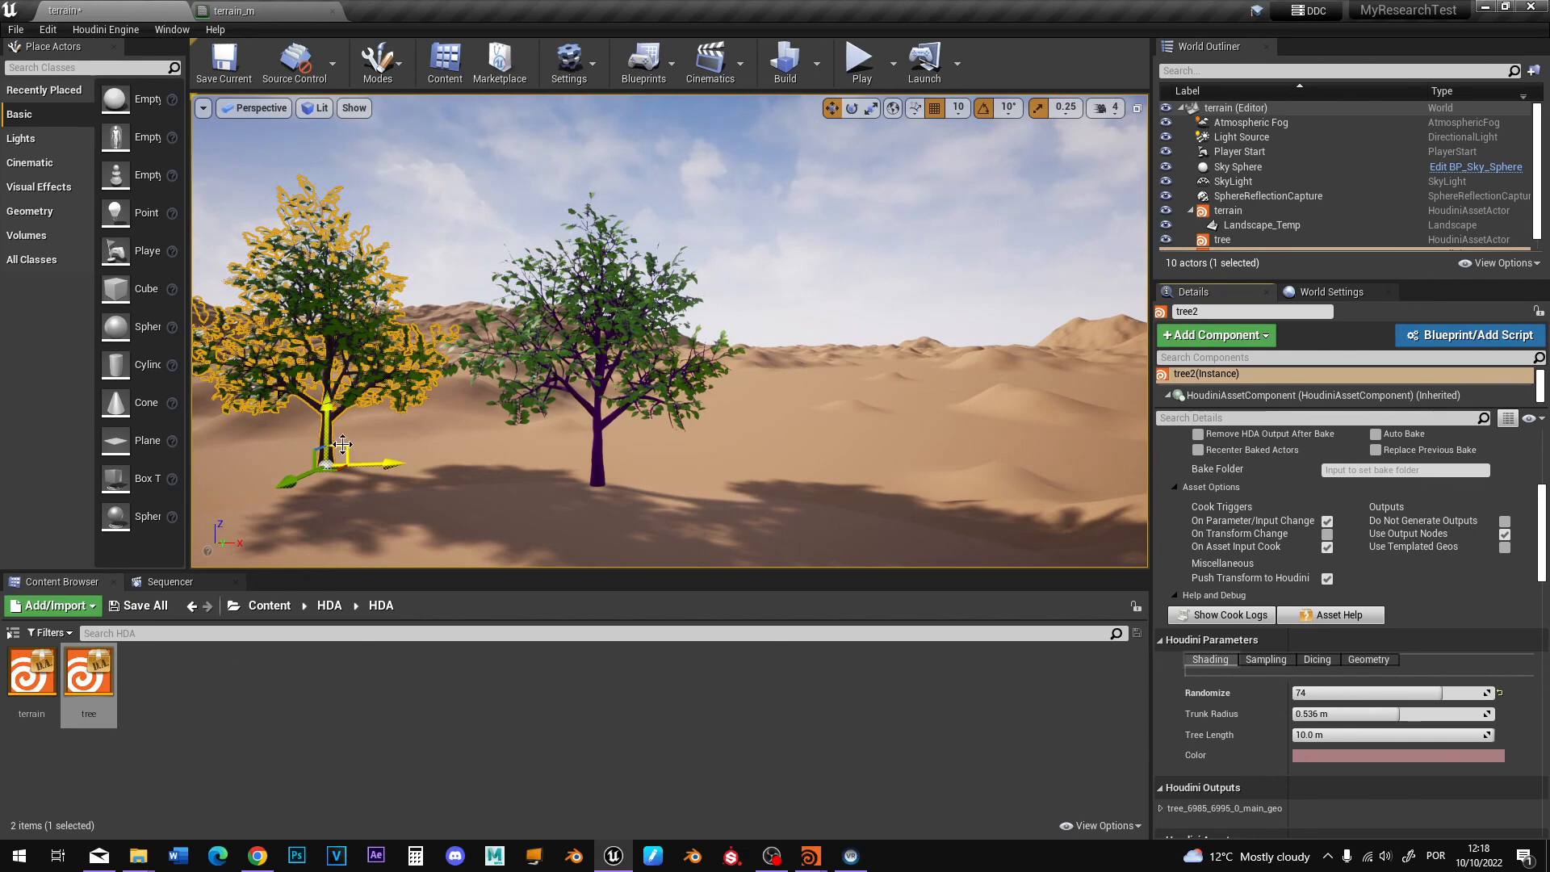
Place a third tree asset on the opposite side of the purple-trunked tree and reduce its Trunk Radius to a thin trunk.
{"action": "left_click_drag", "start_coordinate": [89, 674], "coordinate": [816, 441]}
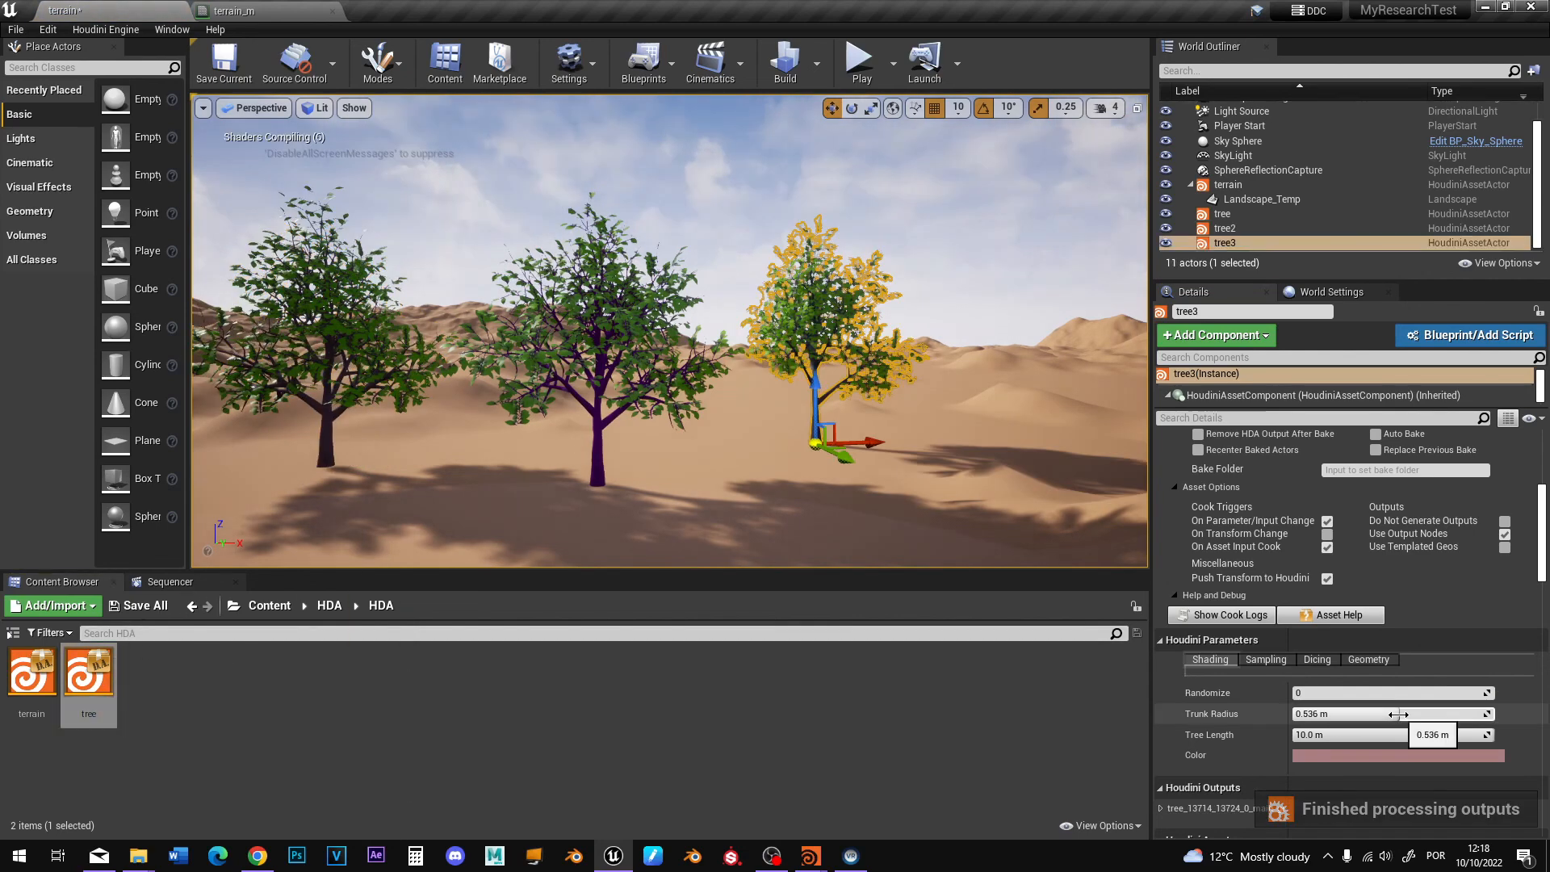
{"action": "left_click_drag", "start_coordinate": [1396, 717], "coordinate": [1388, 714]}
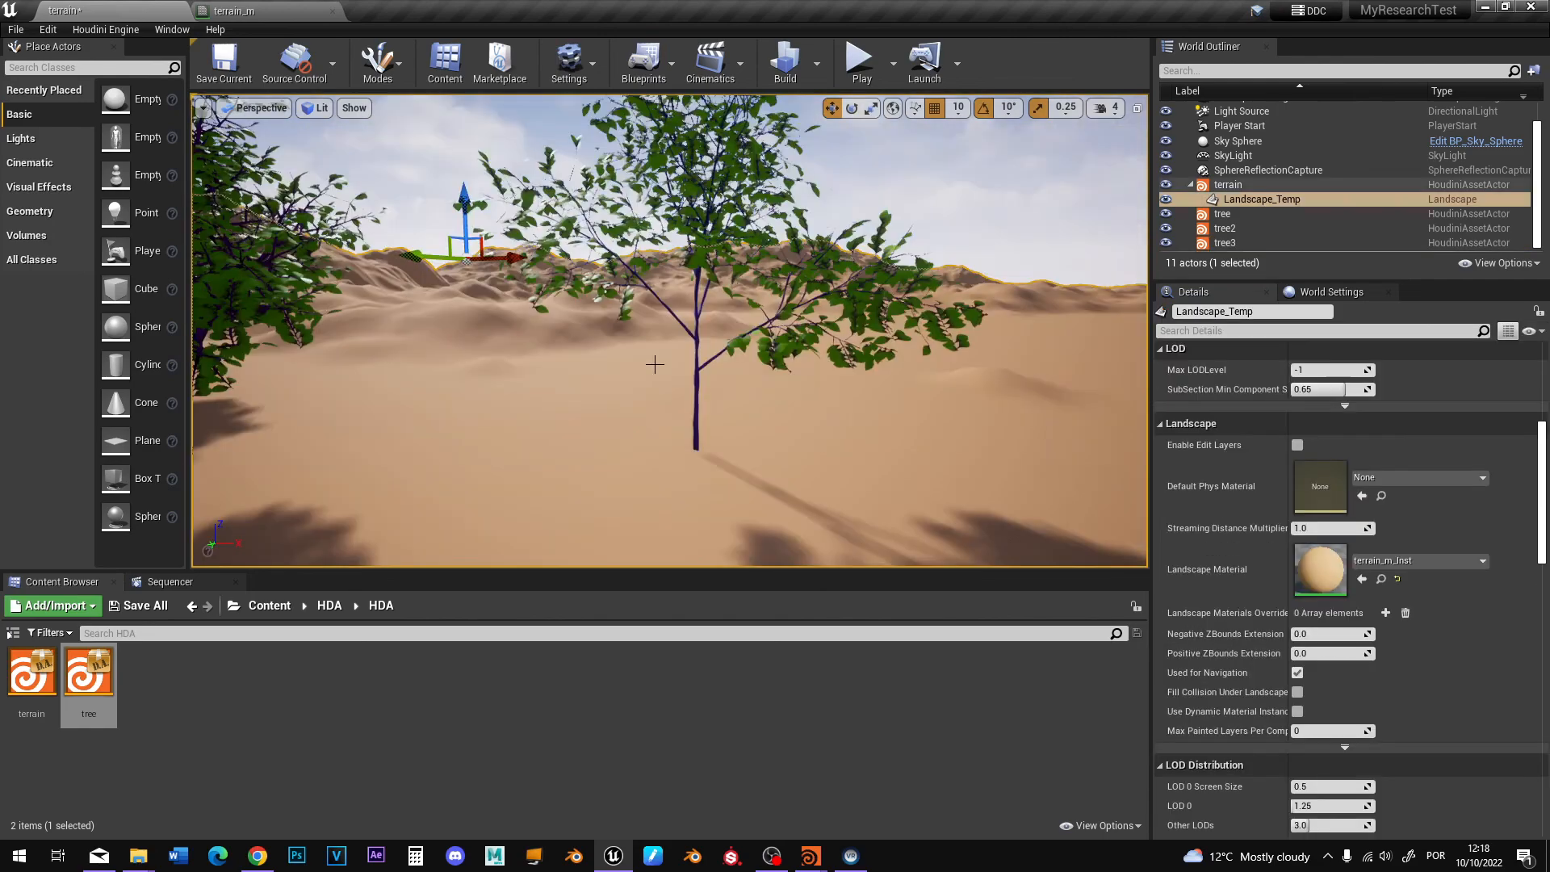
Examine the three placed trees and their shadows on the desert landscape from farther away and from above.
{"action": "scroll", "coordinate": [654, 363], "scroll_direction": "down", "scroll_amount": 8}
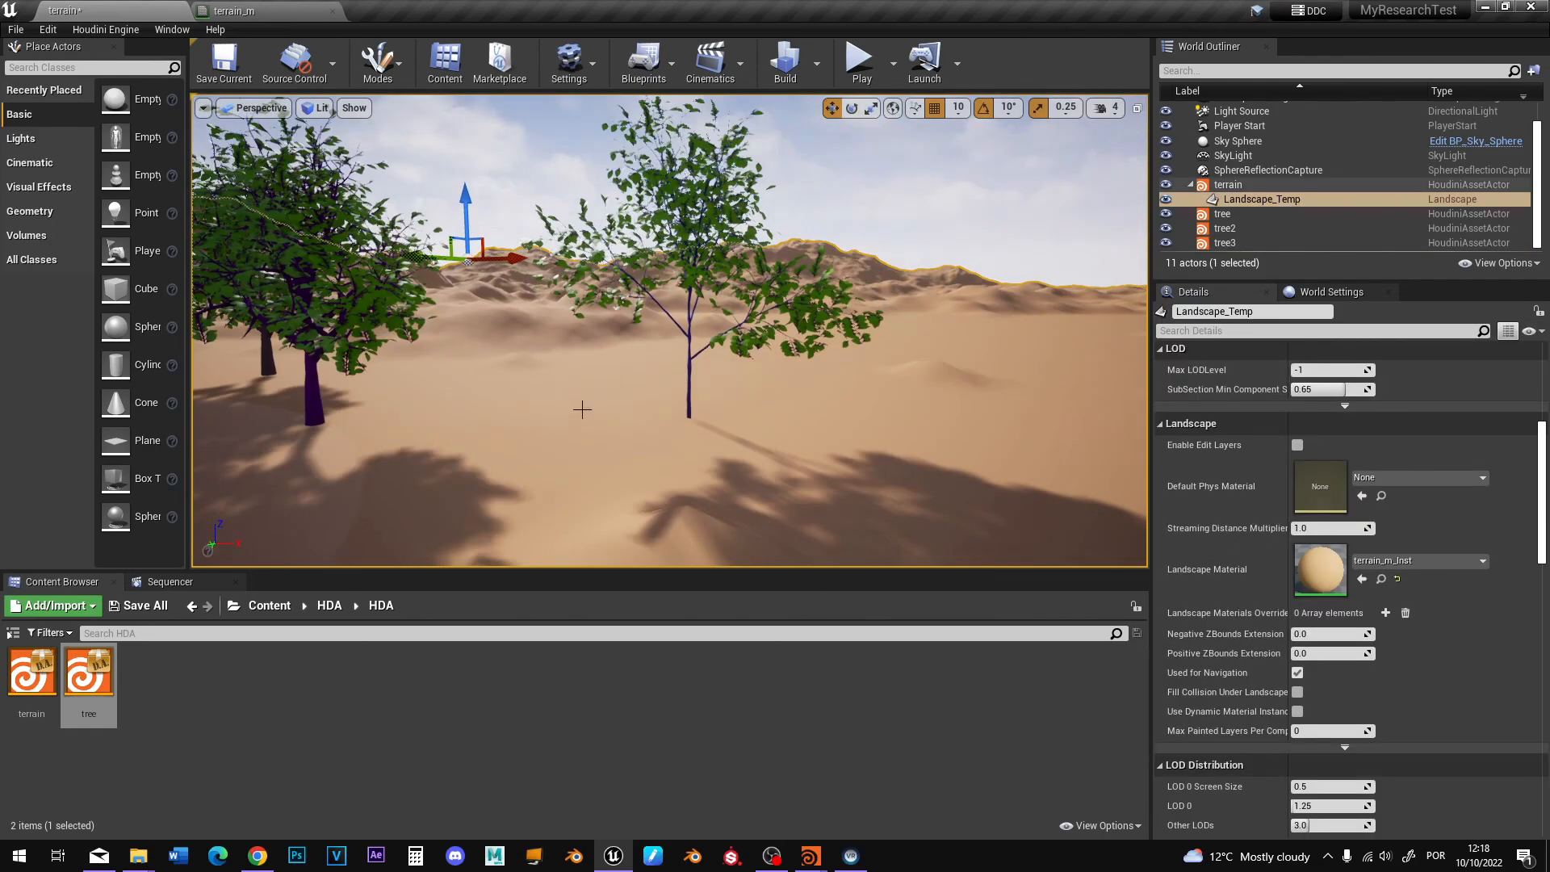
{"action": "right_click_drag", "start_coordinate": [311, 437], "coordinate": [250, 440]}
{"action": "middle_click_drag", "start_coordinate": [735, 429], "coordinate": [638, 413]}
{"action": "scroll", "coordinate": [753, 426], "scroll_direction": "down", "scroll_amount": 7}
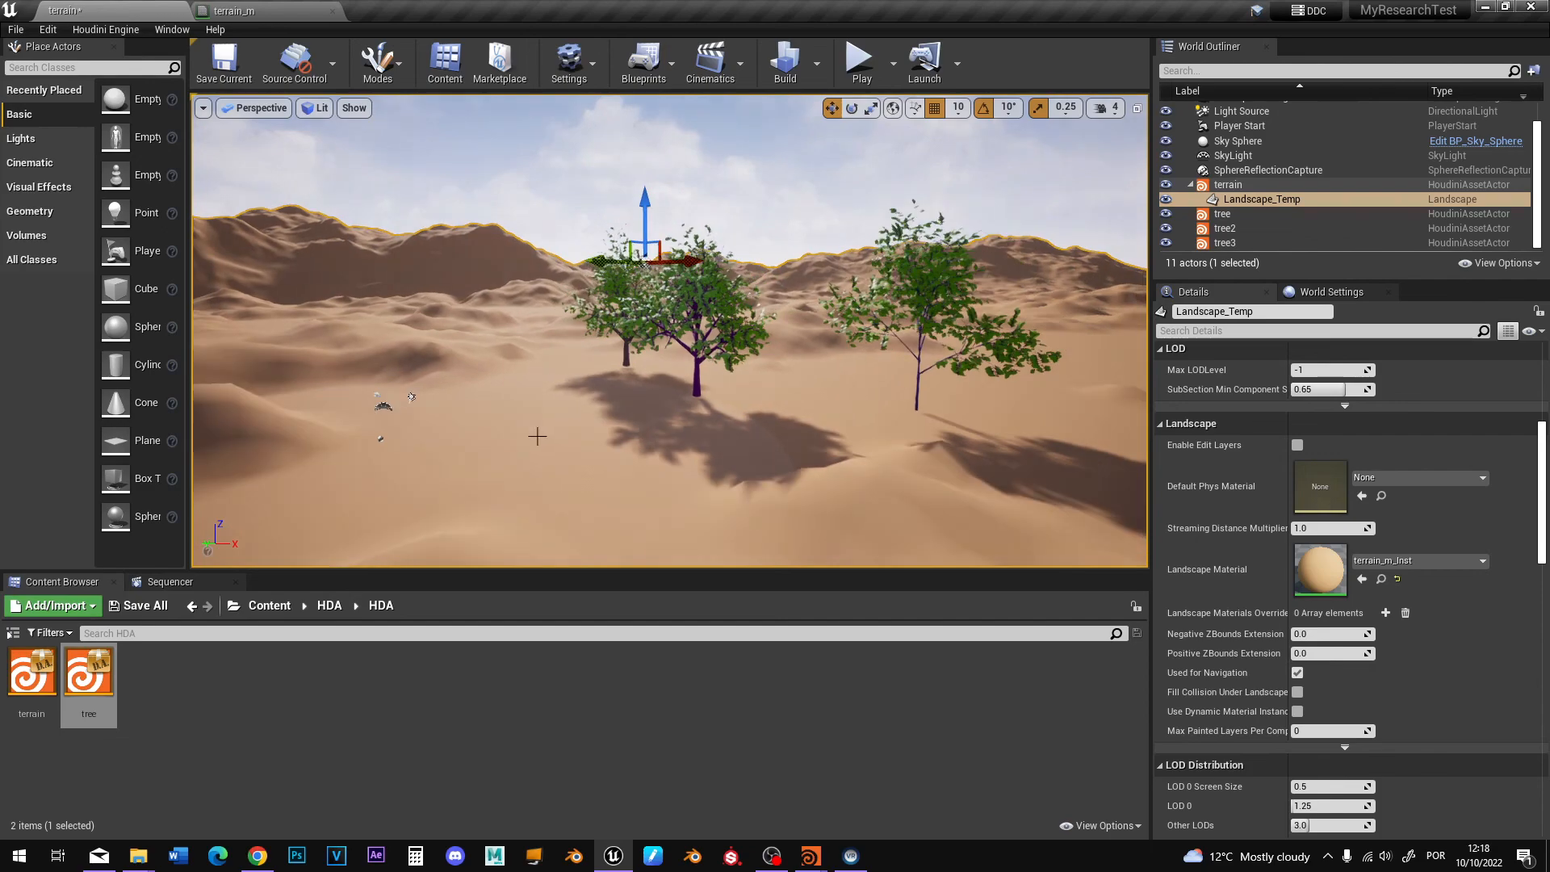
{"action": "middle_click_drag", "start_coordinate": [758, 482], "coordinate": [759, 386]}
{"action": "scroll", "coordinate": [751, 492], "scroll_direction": "down", "scroll_amount": 4}
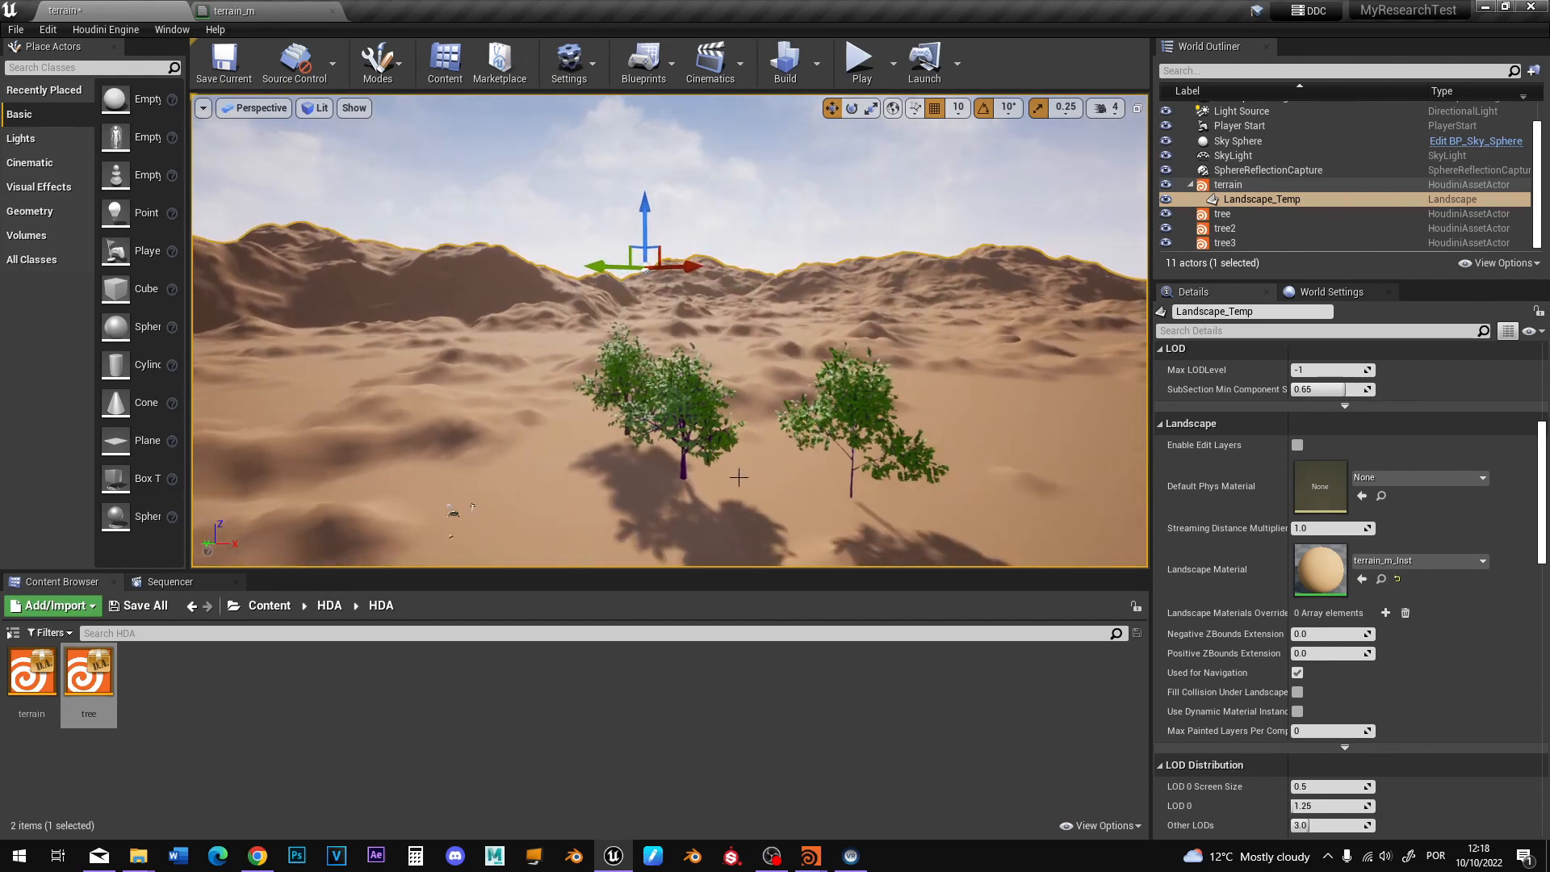
{"action": "middle_click_drag", "start_coordinate": [734, 477], "coordinate": [694, 408]}
{"action": "scroll", "coordinate": [693, 397], "scroll_direction": "down", "scroll_amount": 3}
{"action": "right_click_drag", "start_coordinate": [694, 397], "coordinate": [681, 449]}
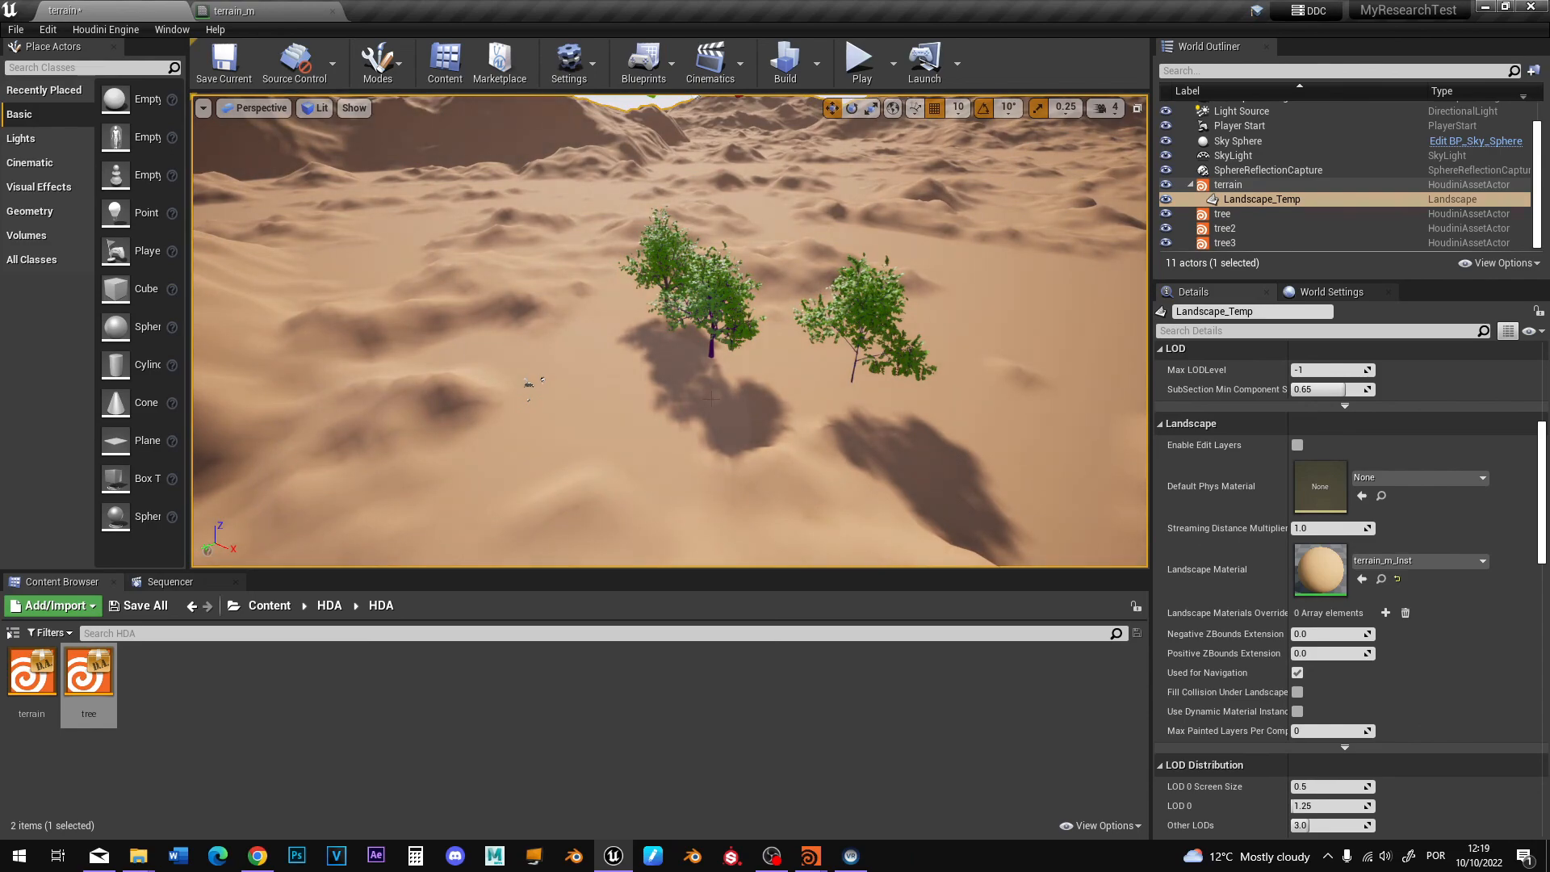